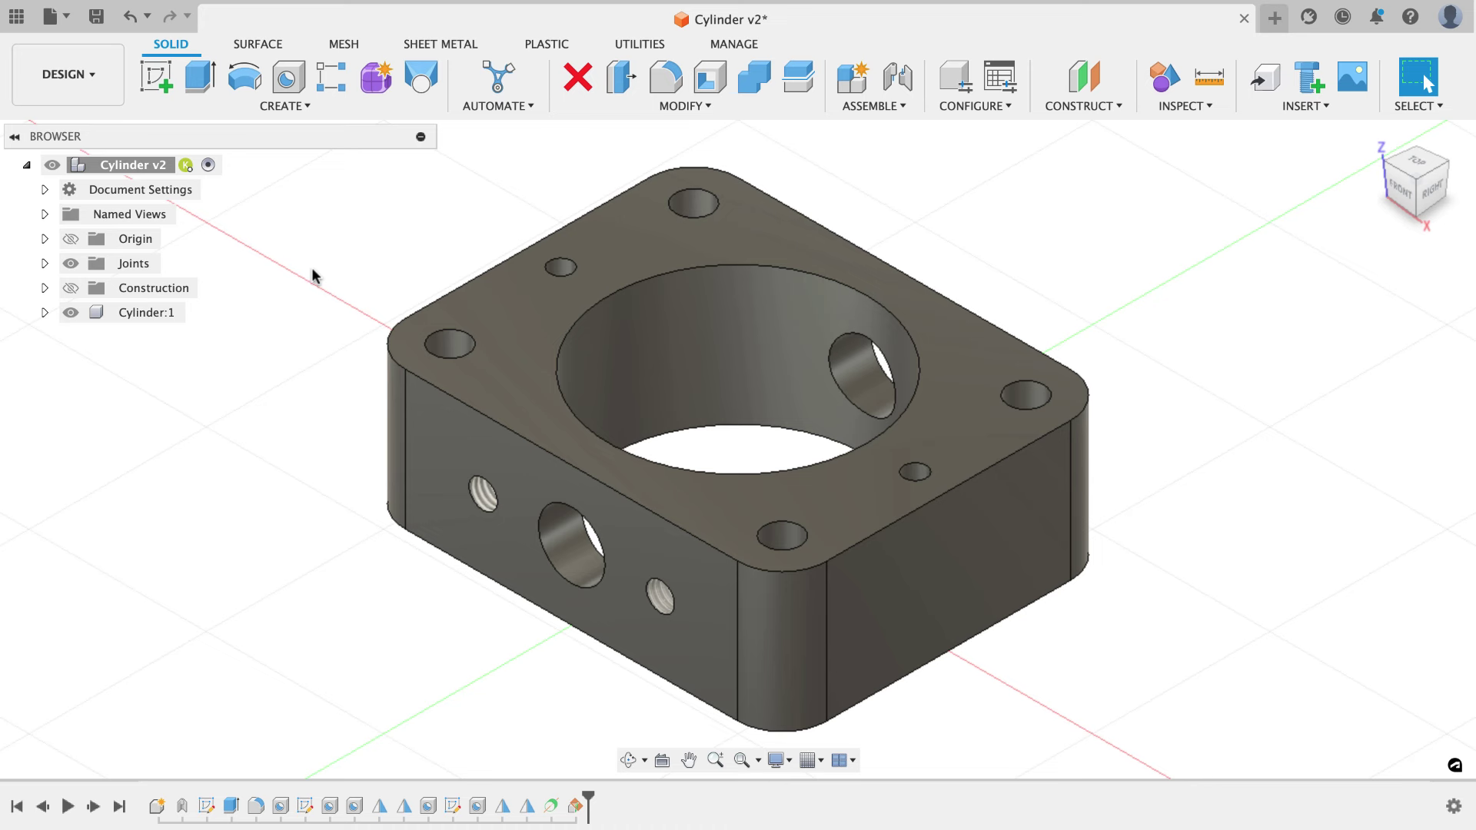
Switch to the Manufacture workspace and open the tool library.
click(86, 77)
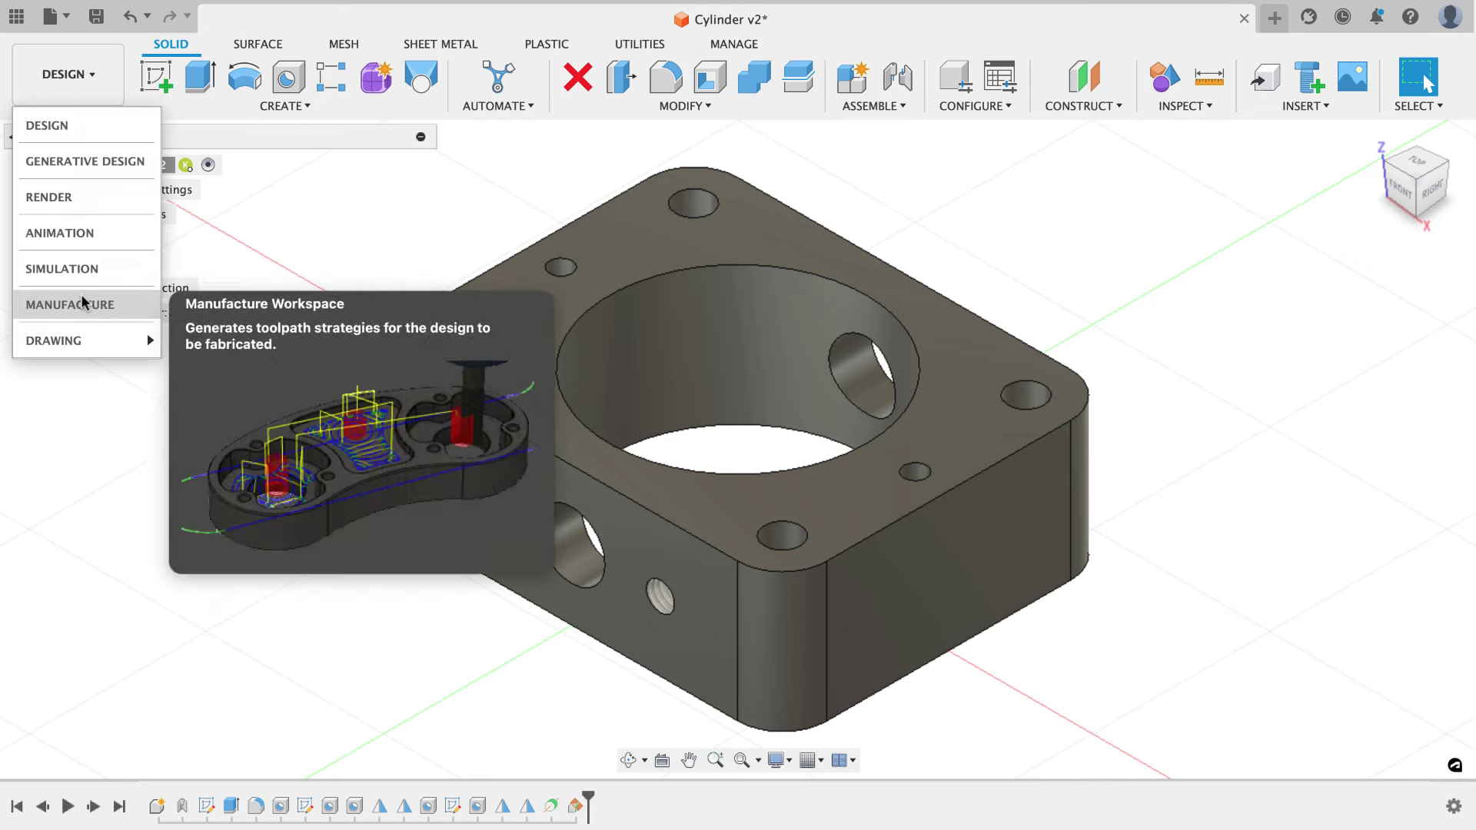
click(77, 300)
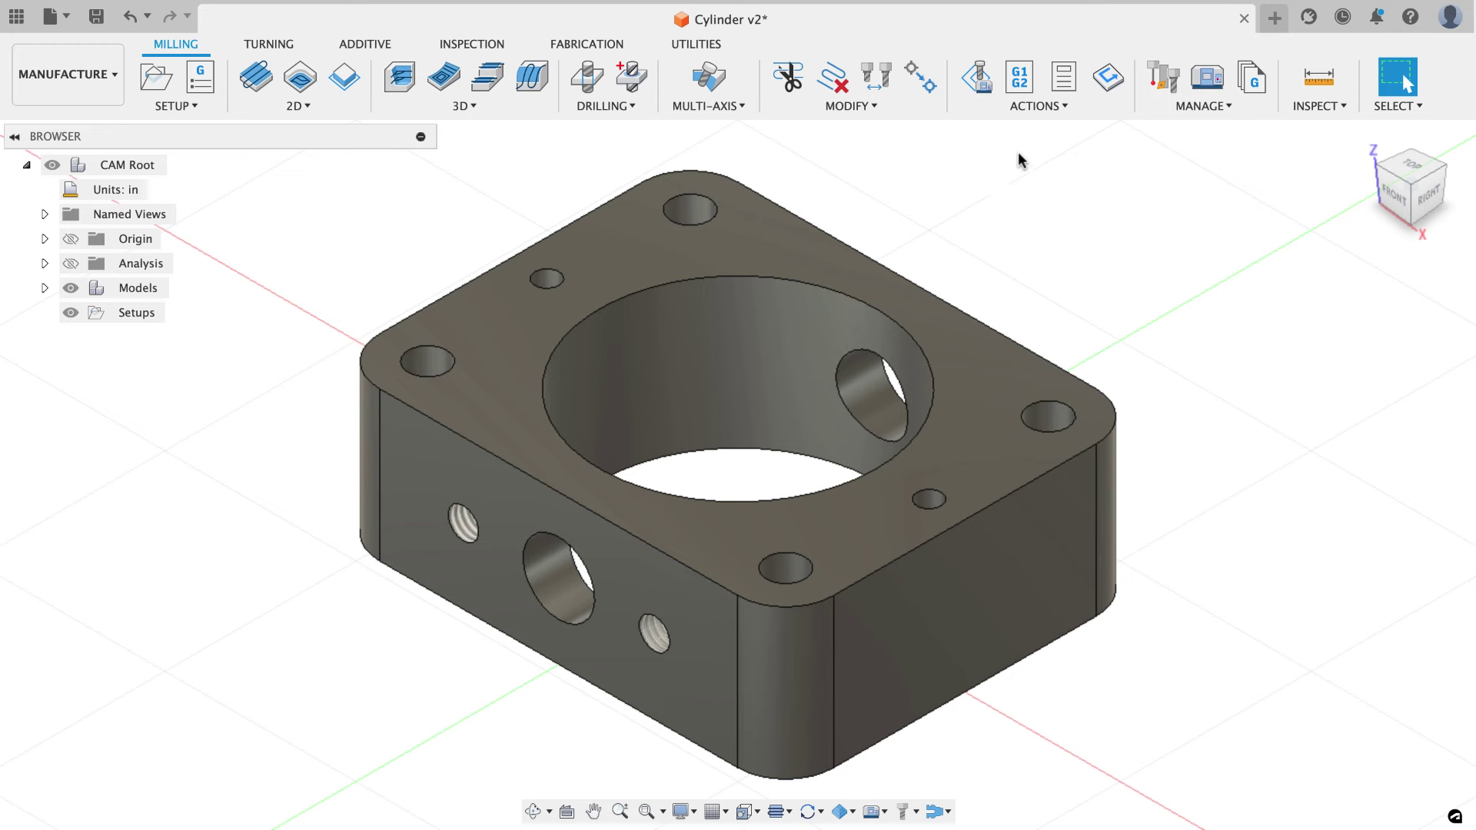
click(1183, 106)
click(1180, 151)
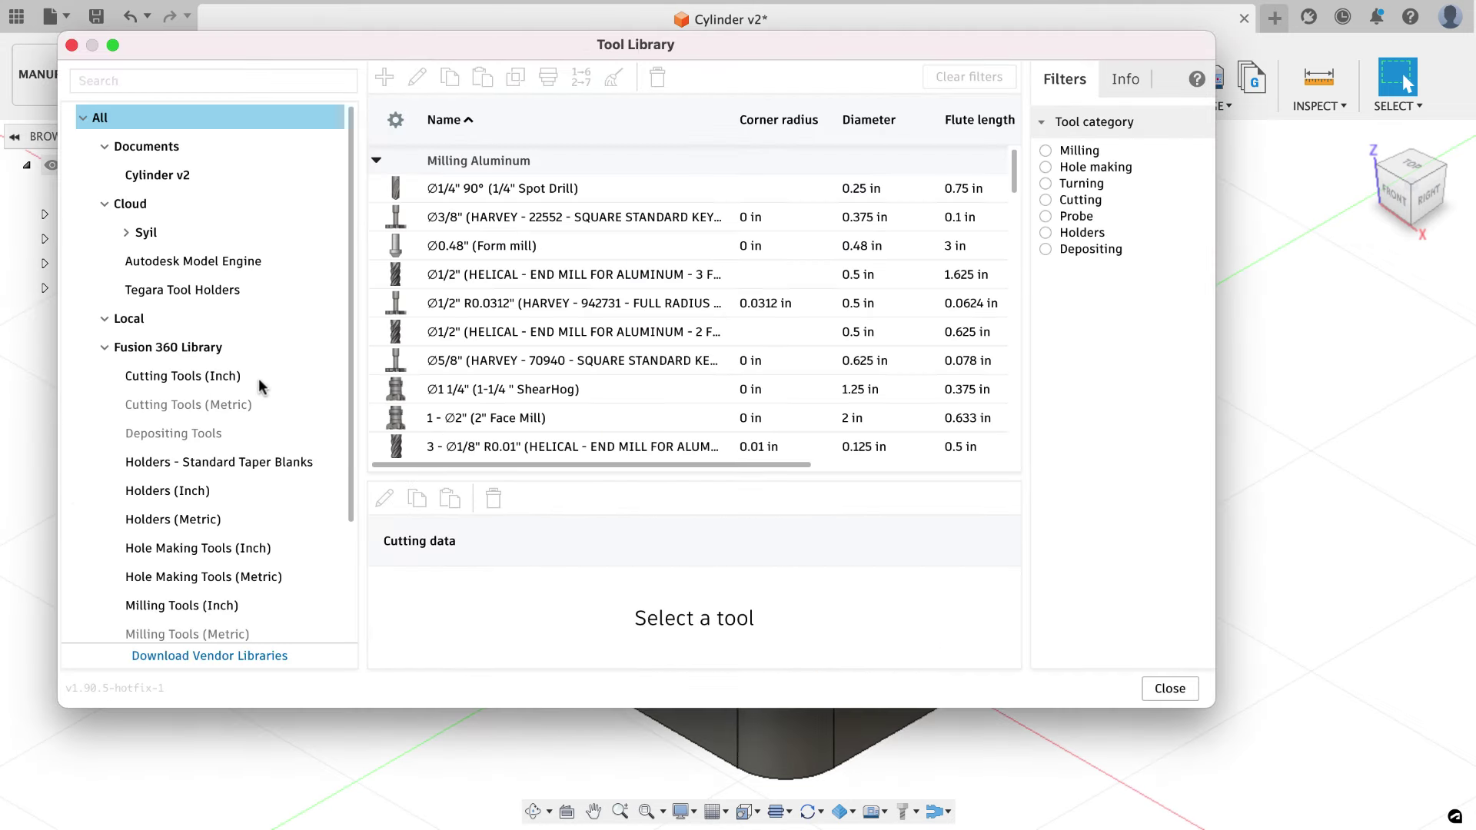
Look through the Local and Cloud tool libraries and the library management options available for Cloud.
click(166, 317)
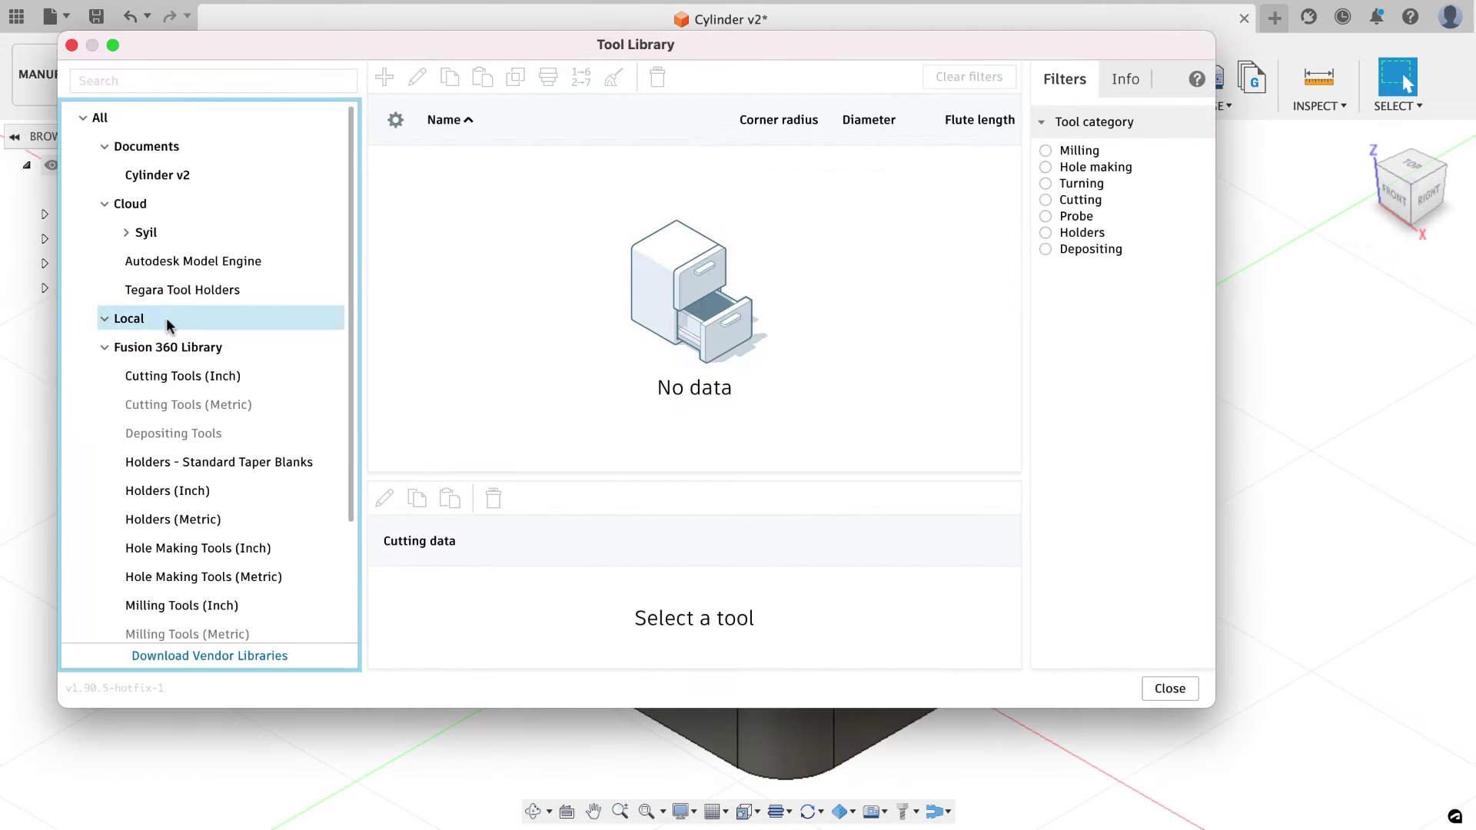
click(178, 206)
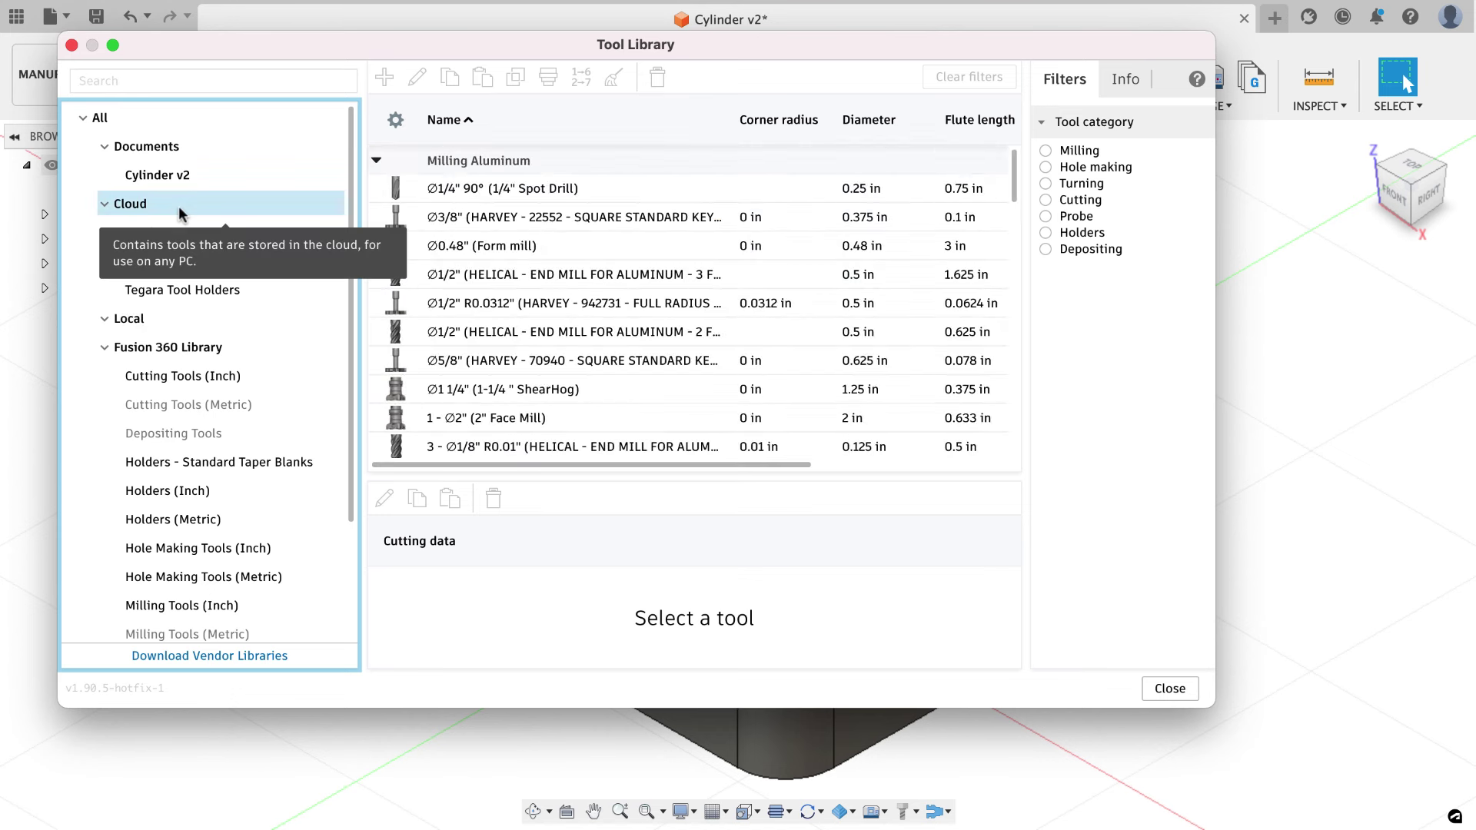
right_click(182, 202)
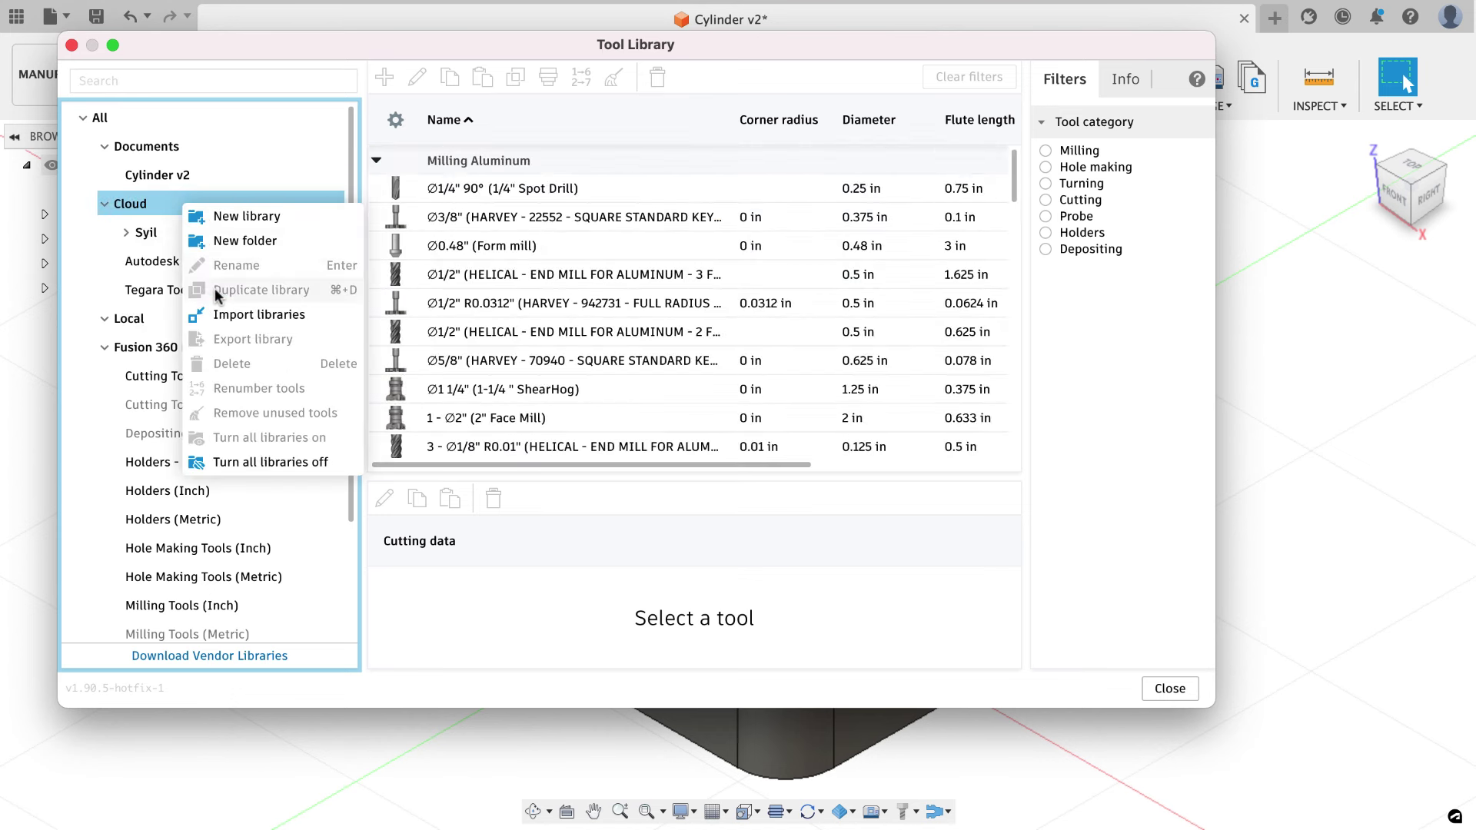
click(432, 630)
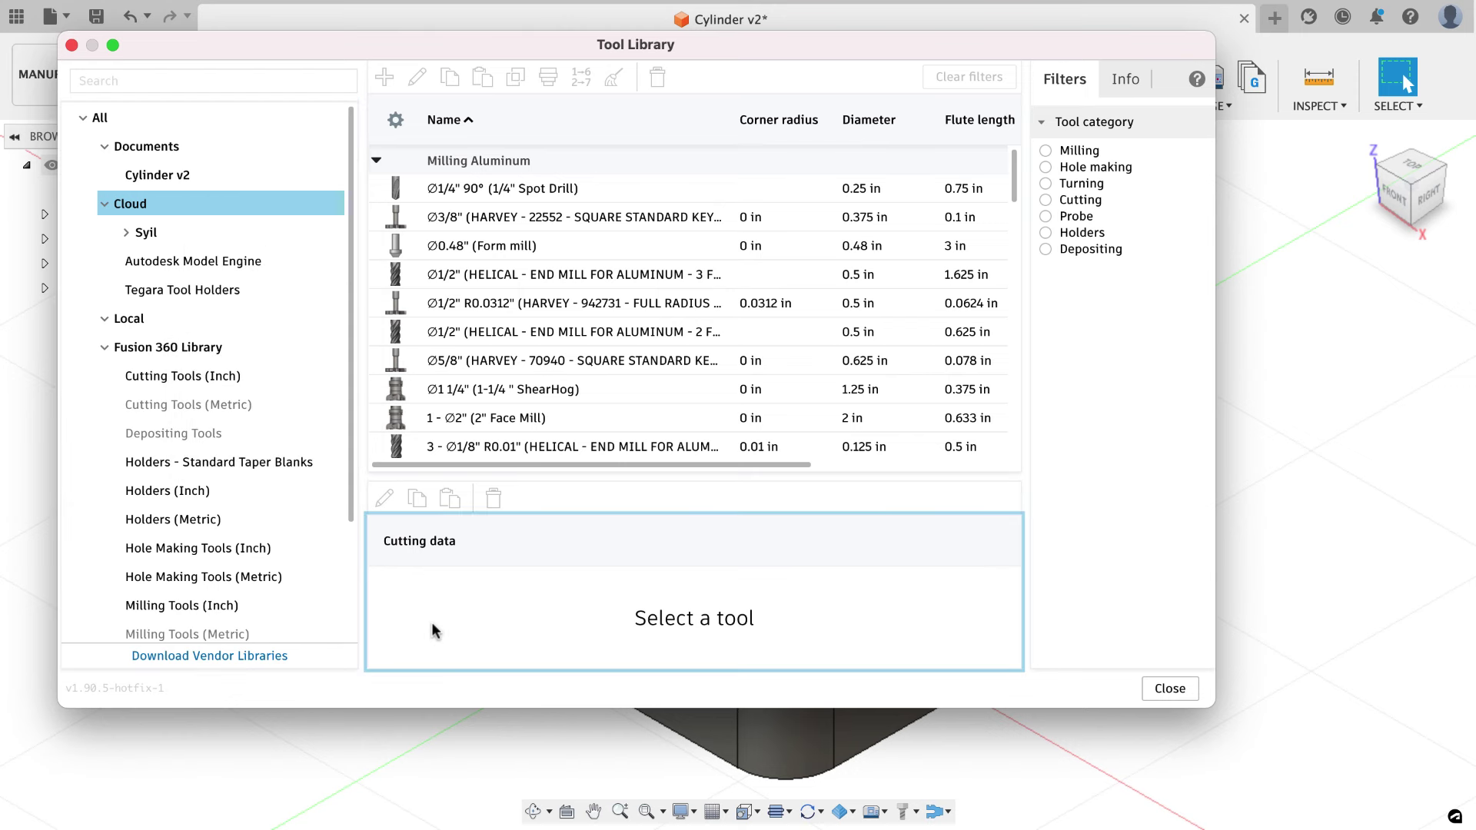
Review the Autodesk Model Engine library's tools, inspect the 1/4" flat endmill and the 3/8" chip splitter endmill, and close the library.
click(237, 263)
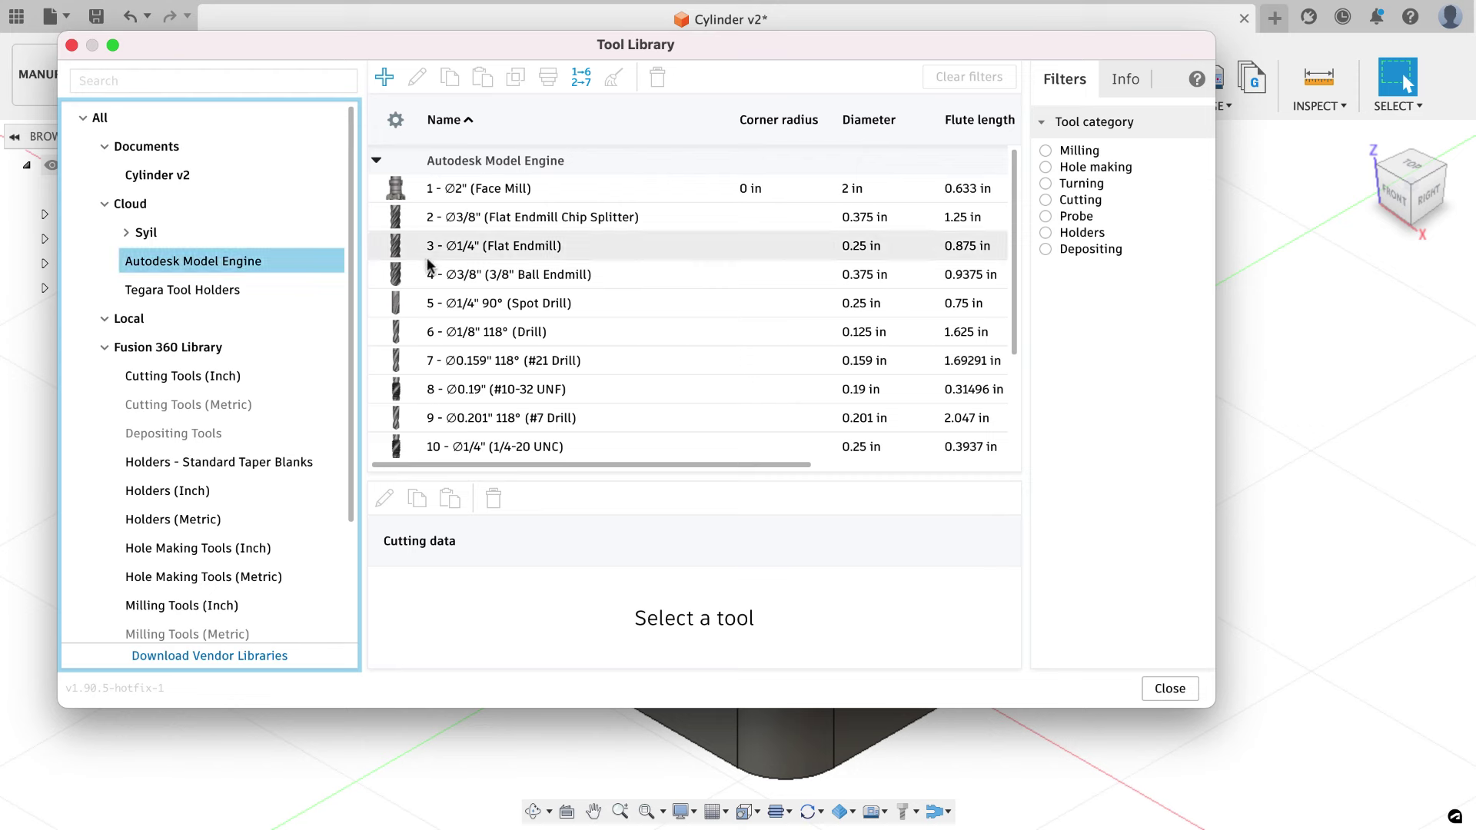
scroll(536, 300, down, 5)
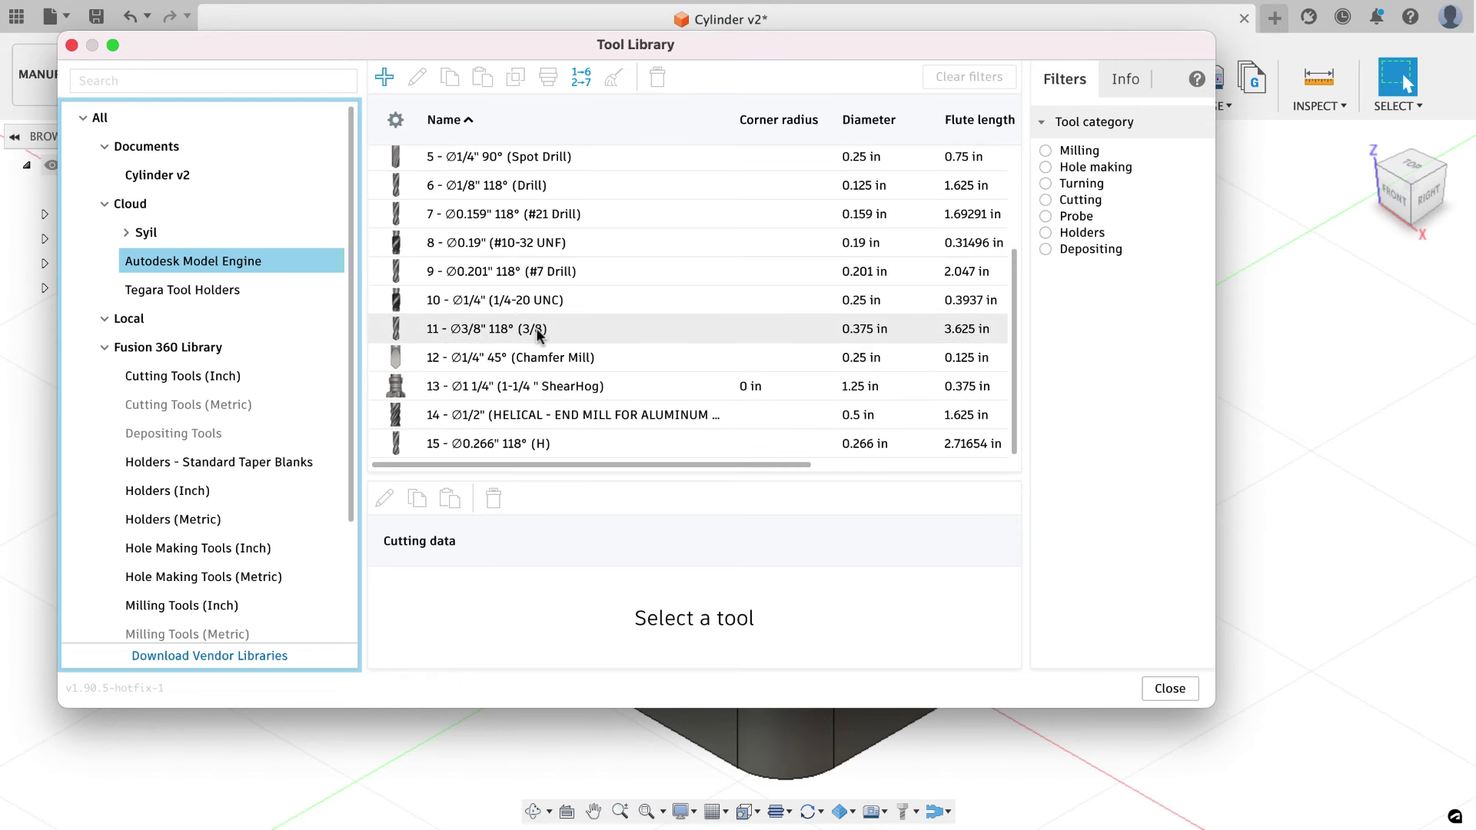
scroll(536, 276, up, 5)
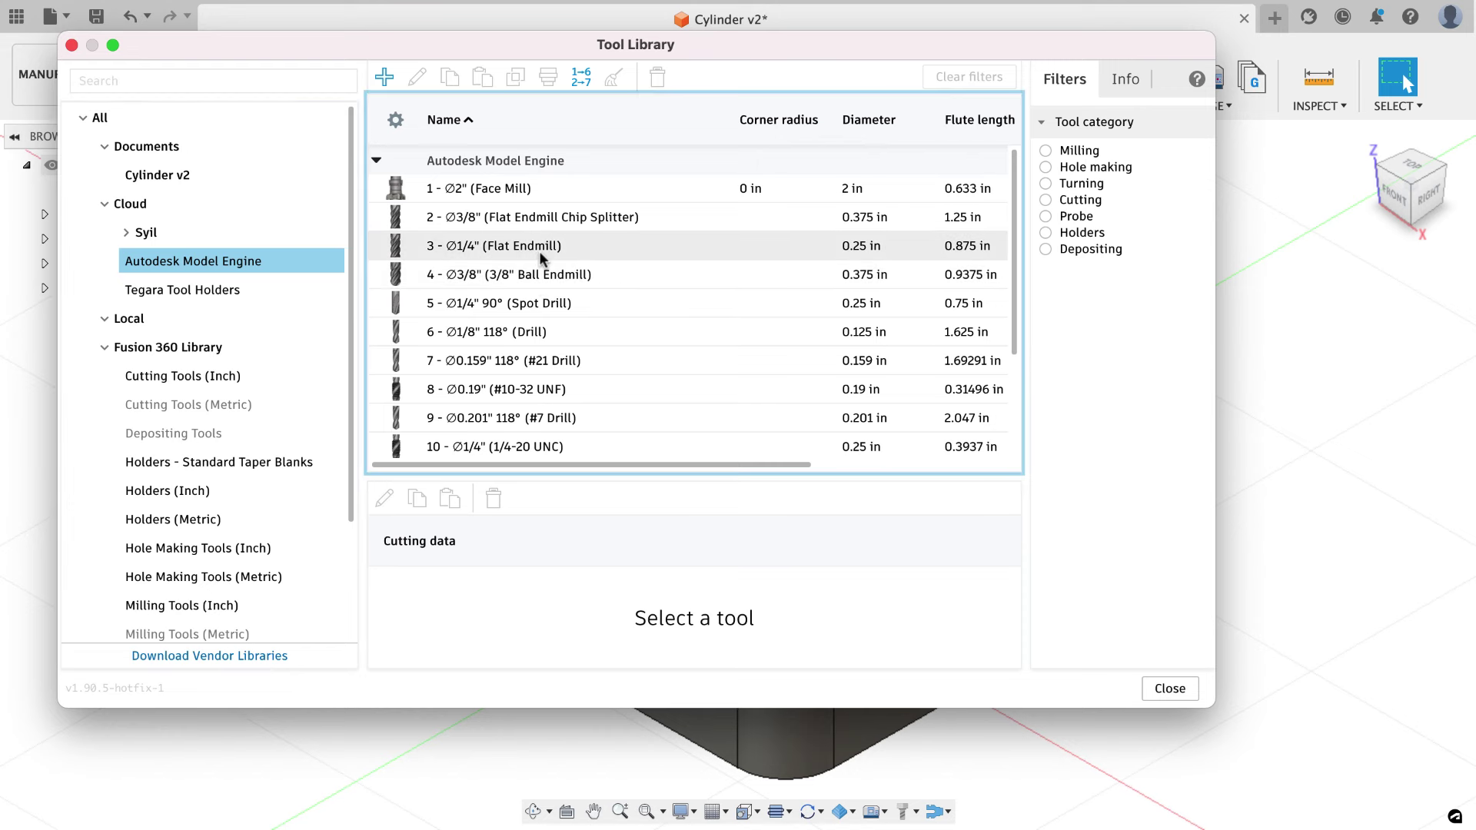
click(540, 257)
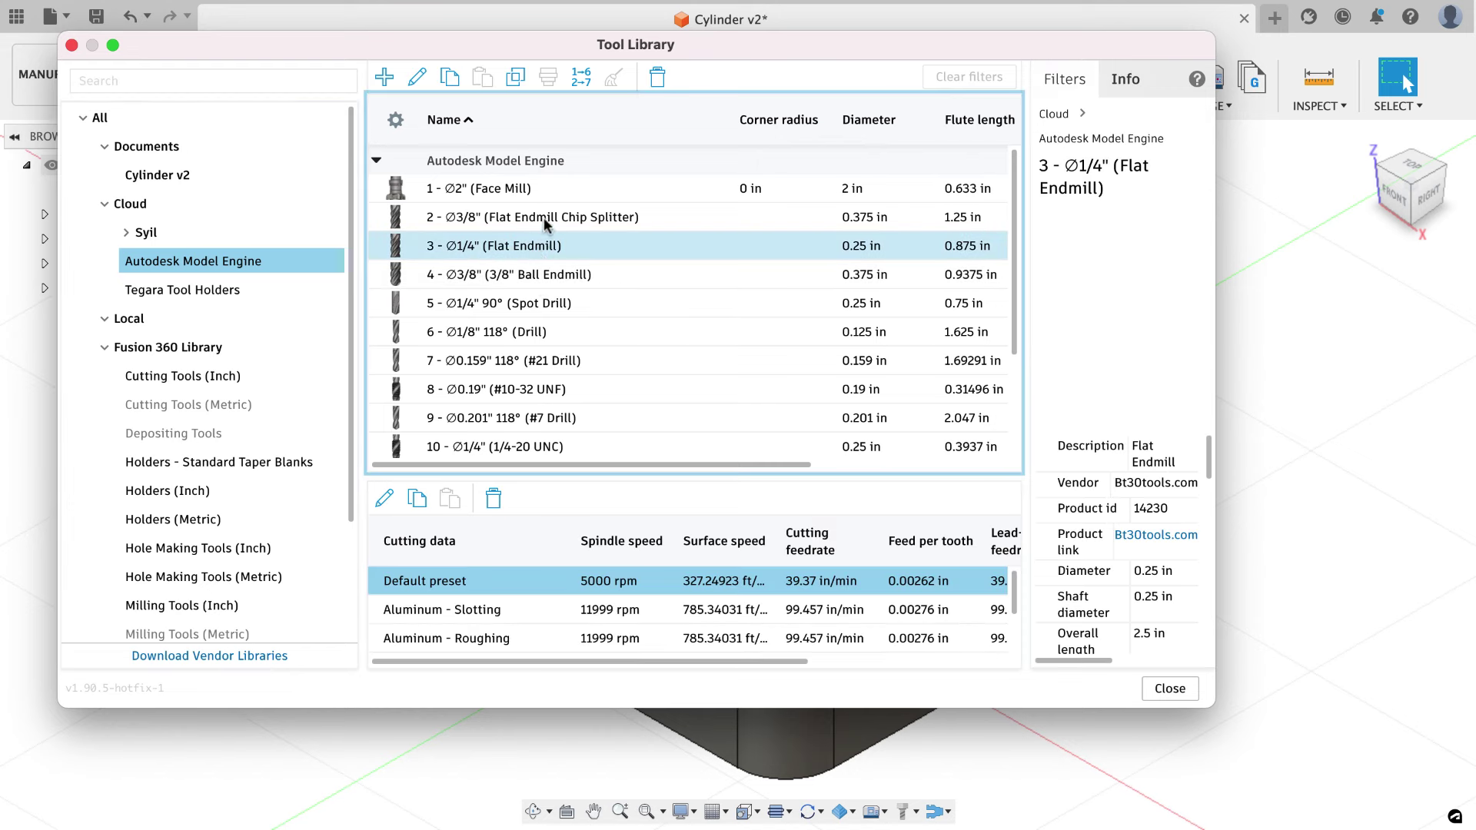
click(544, 221)
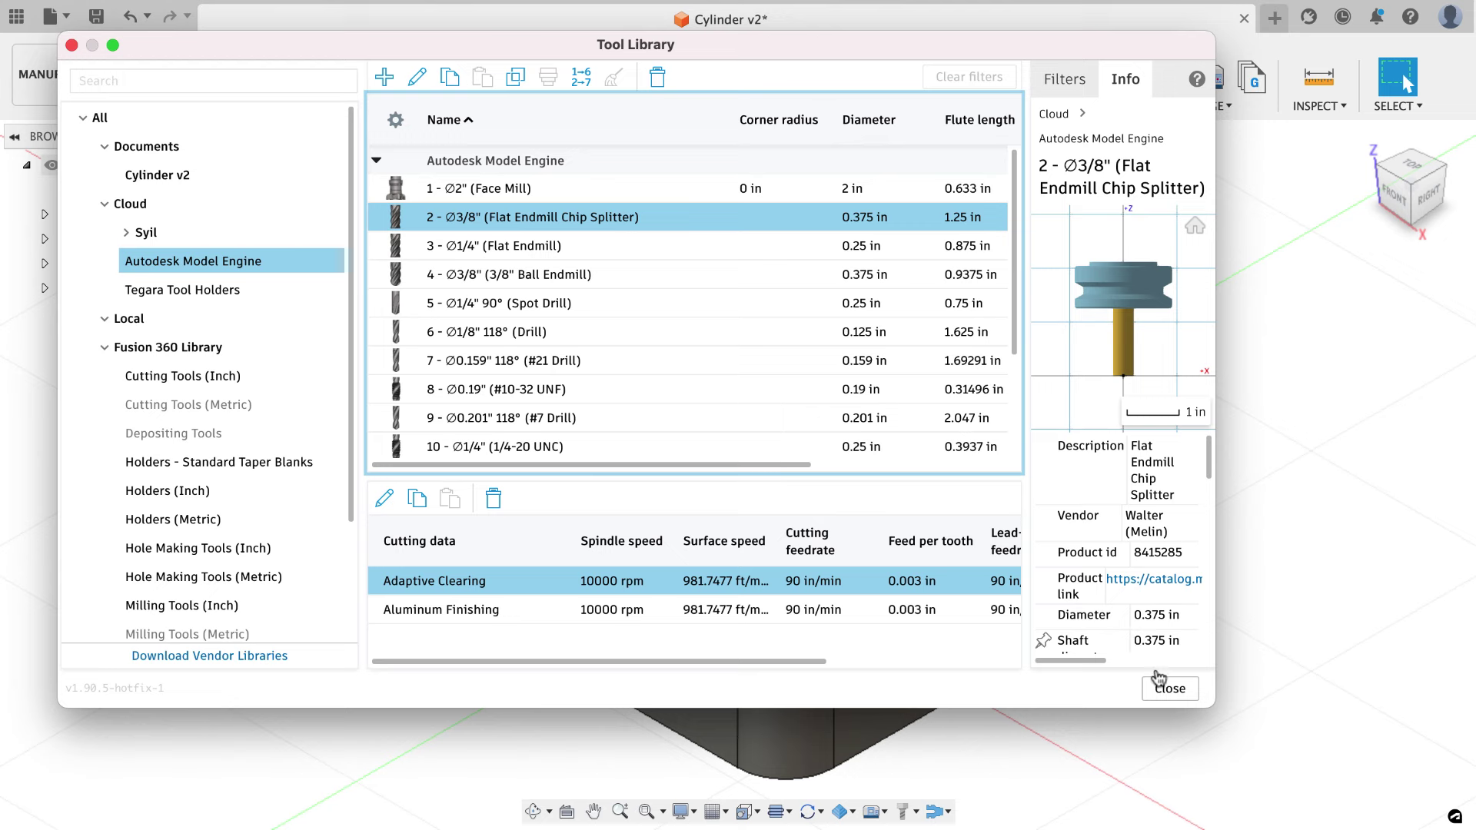
click(1167, 690)
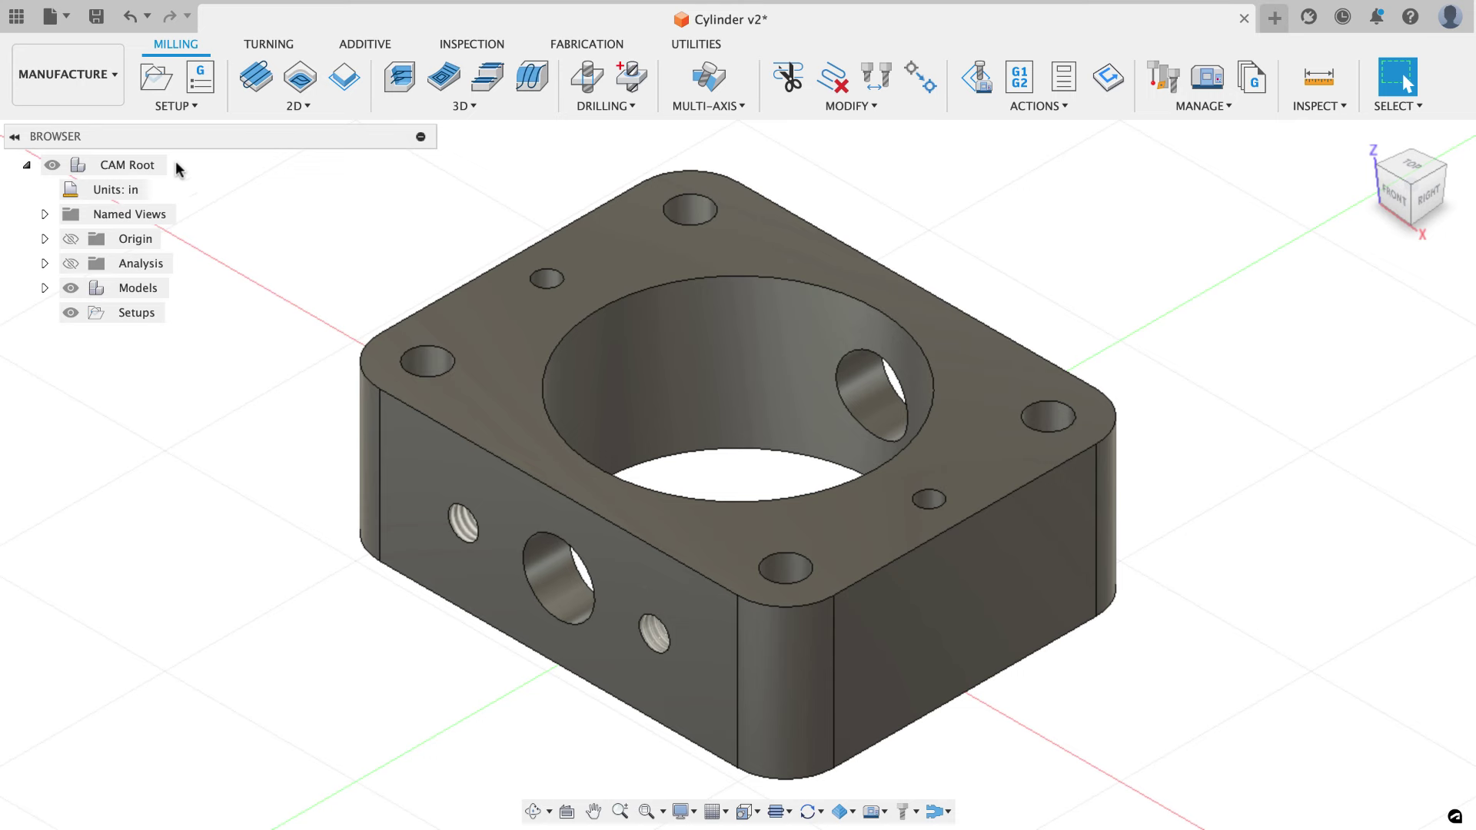
Create a new milling setup for the cylinder block and define its stock as a fixed size box.
click(159, 80)
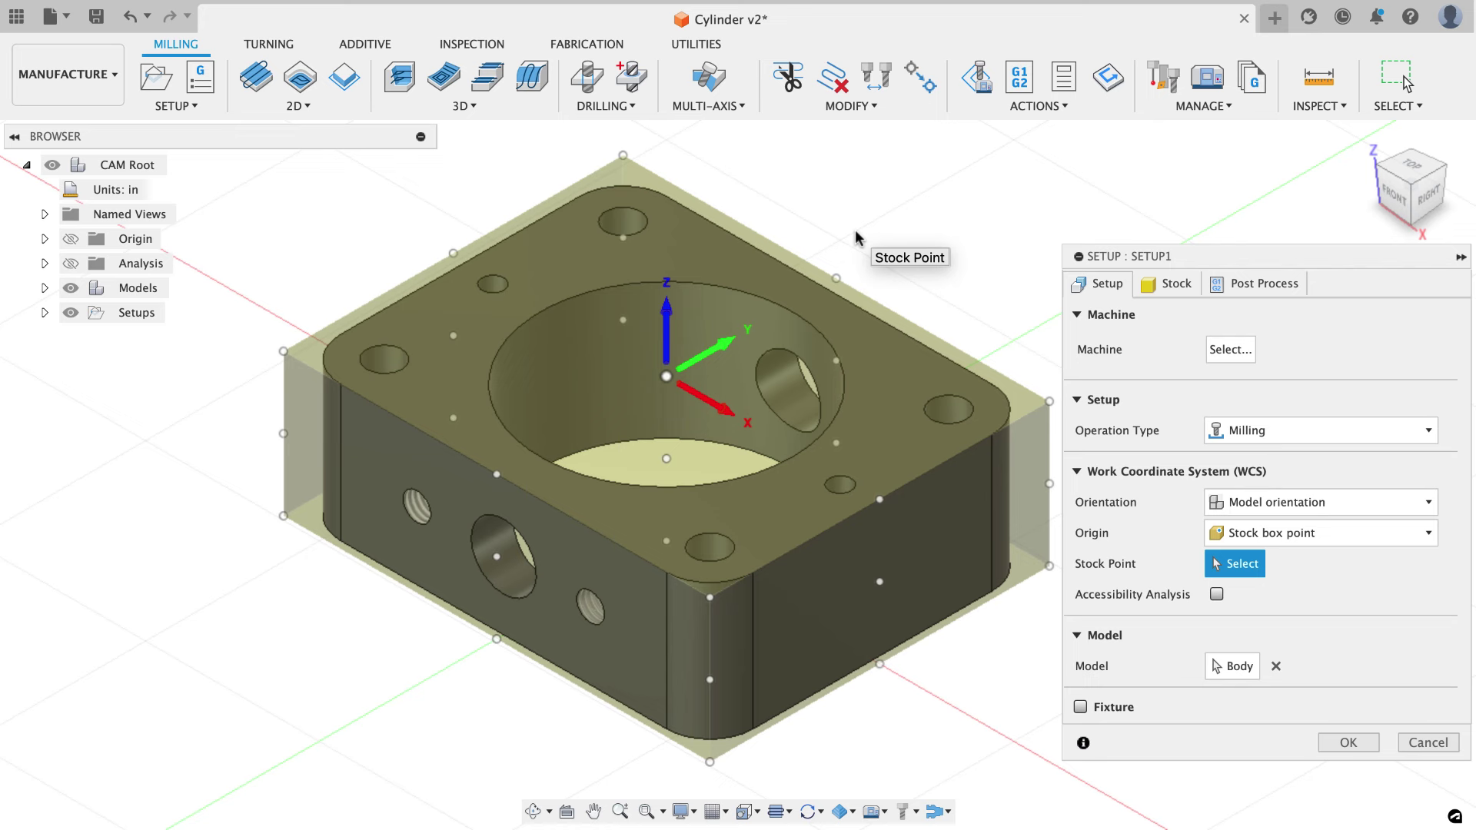
click(1168, 284)
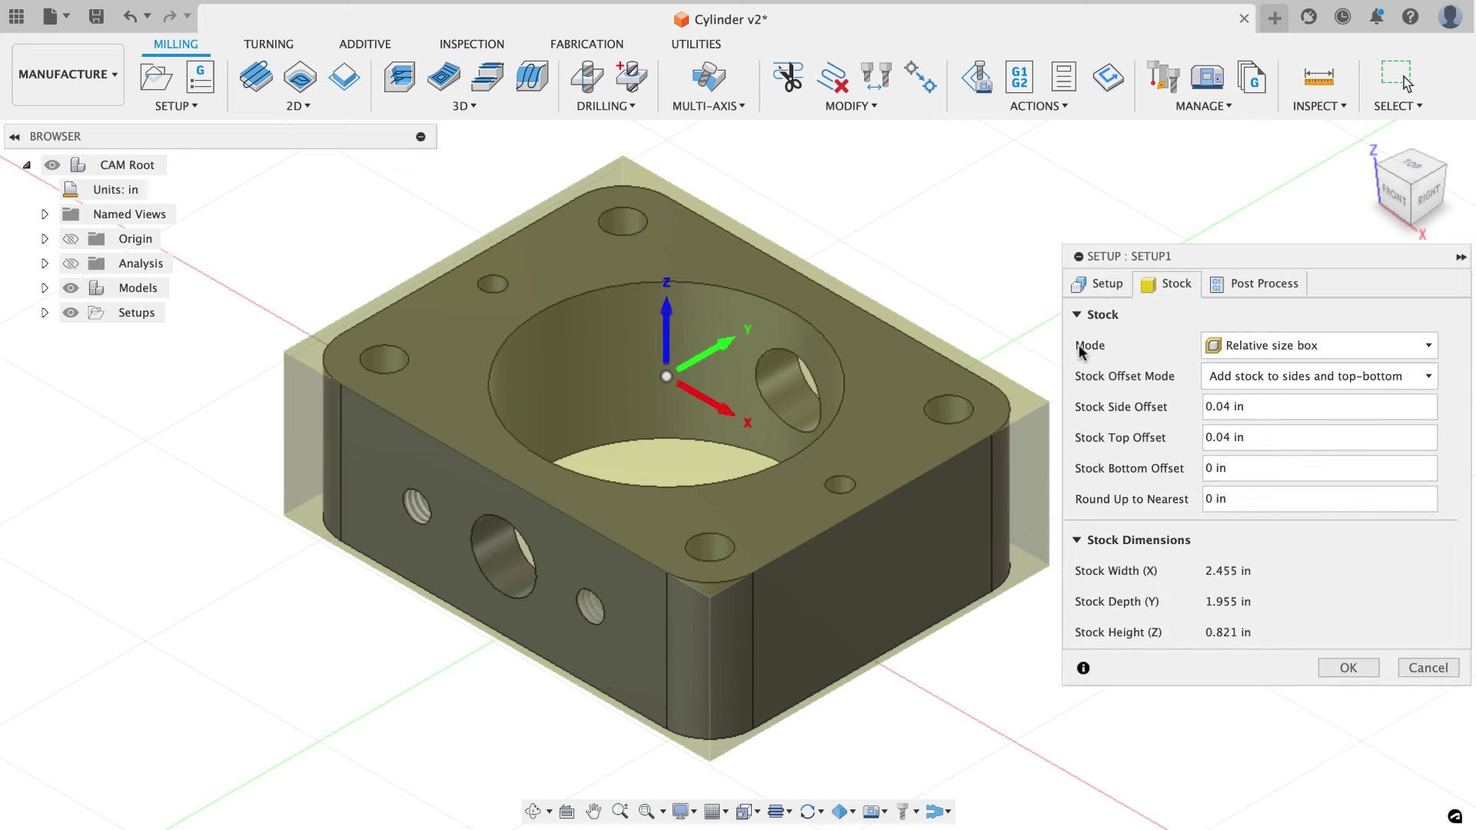
click(1230, 345)
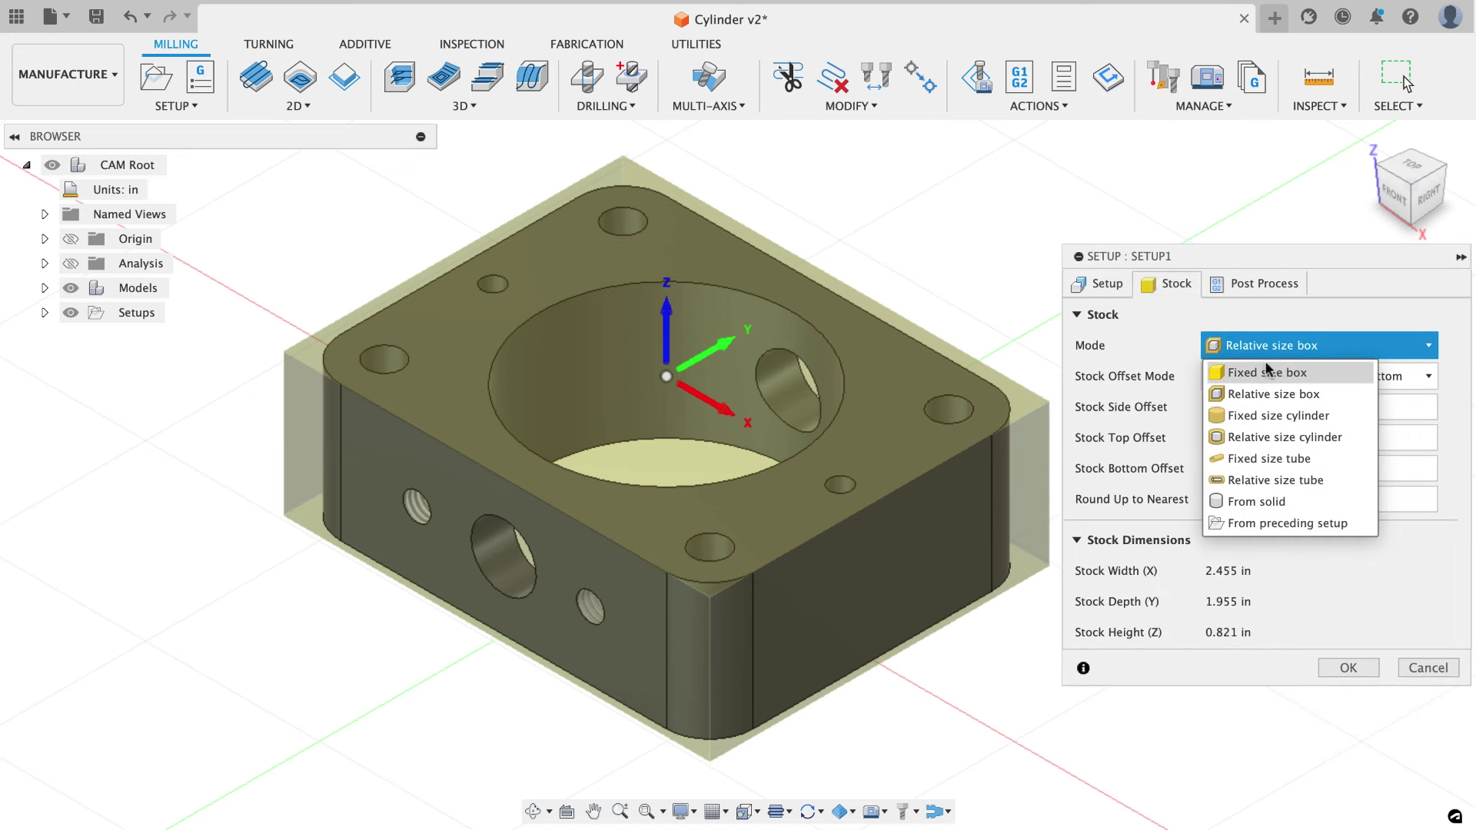
click(1267, 371)
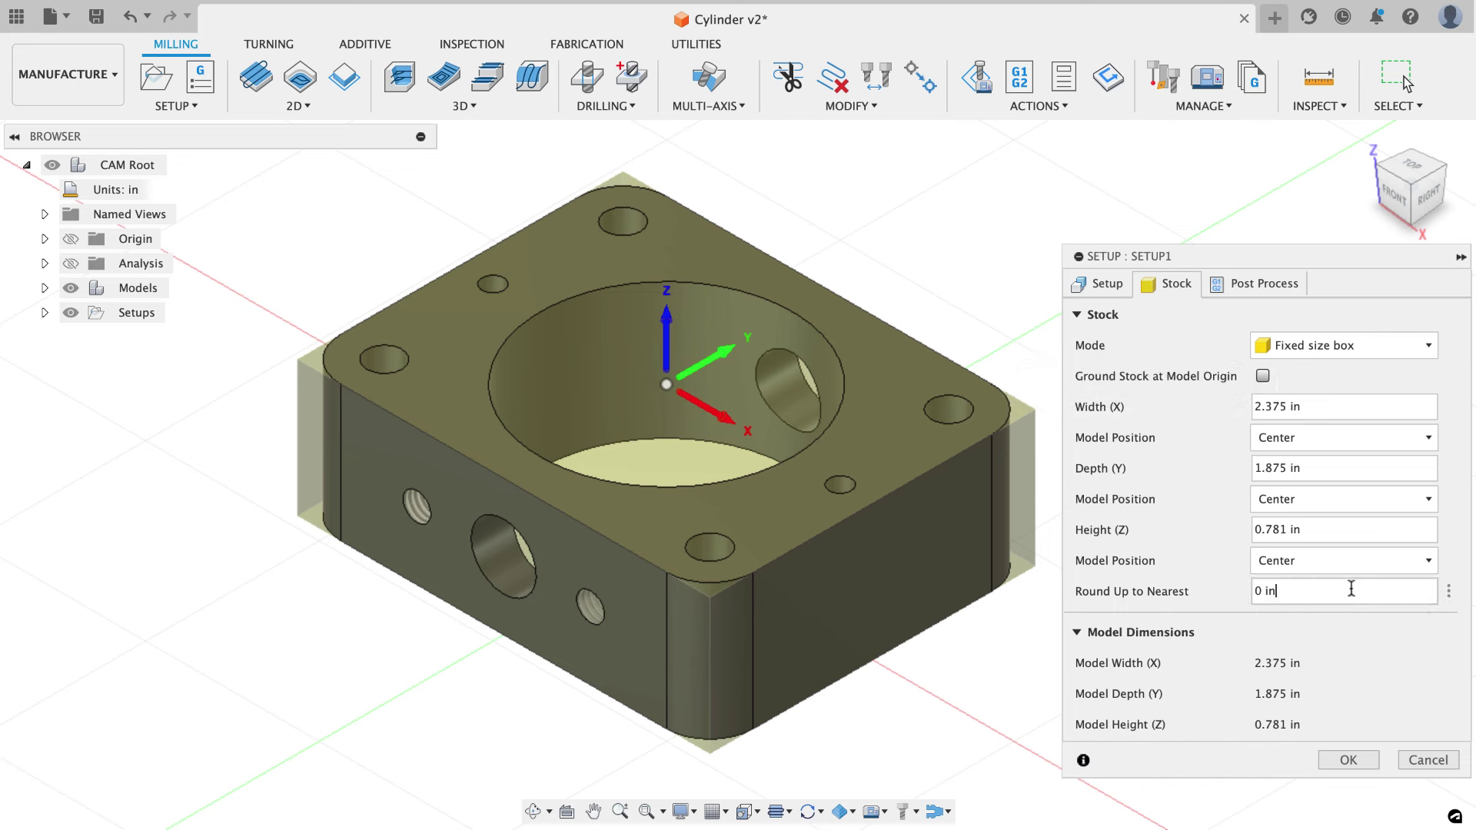
Set the stock box to 2.5 in width, 2 in depth and 1 in height.
click(1275, 594)
key(Tab)
text(2.5)
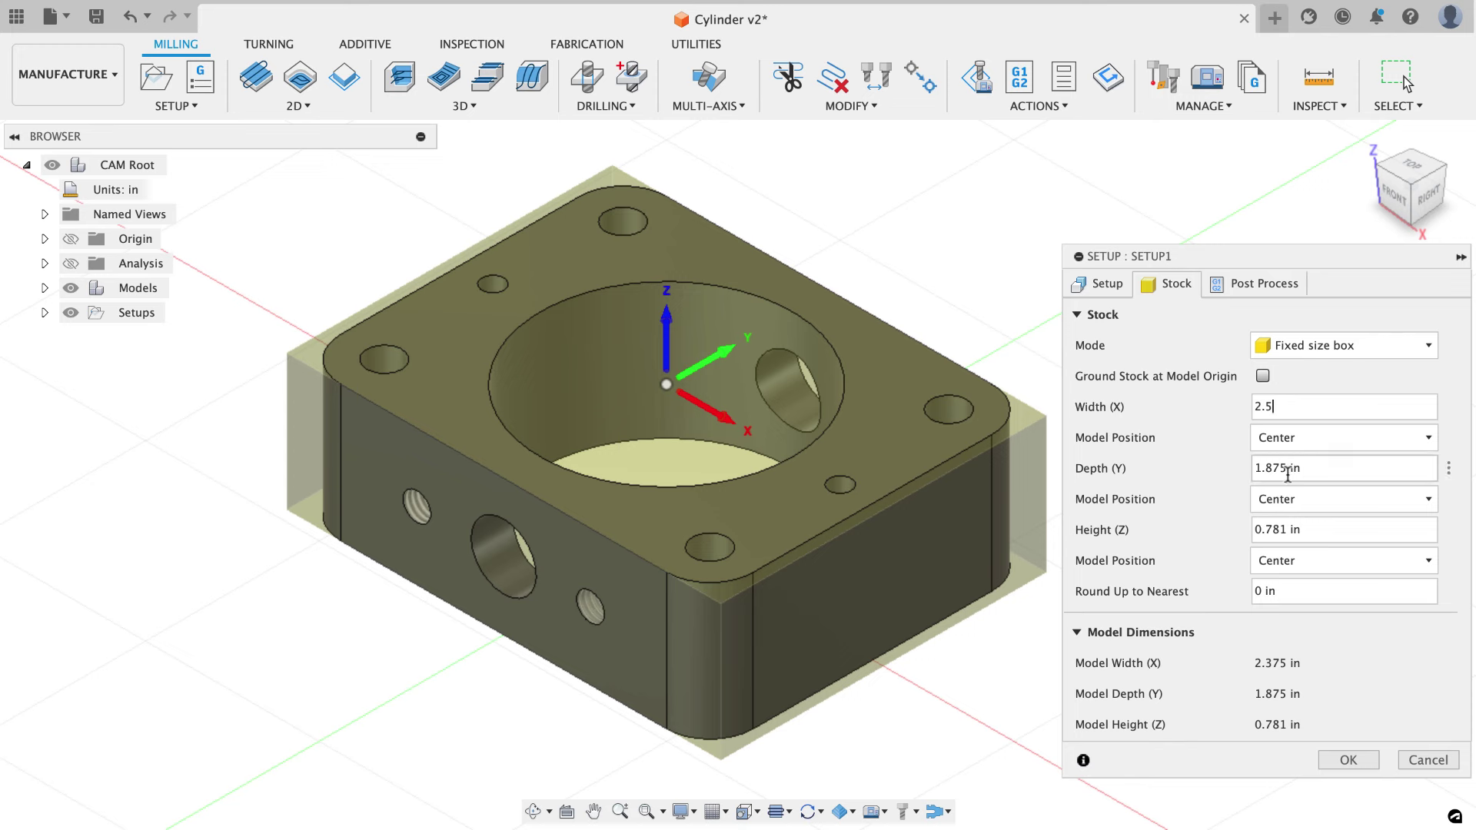
key(Tab)
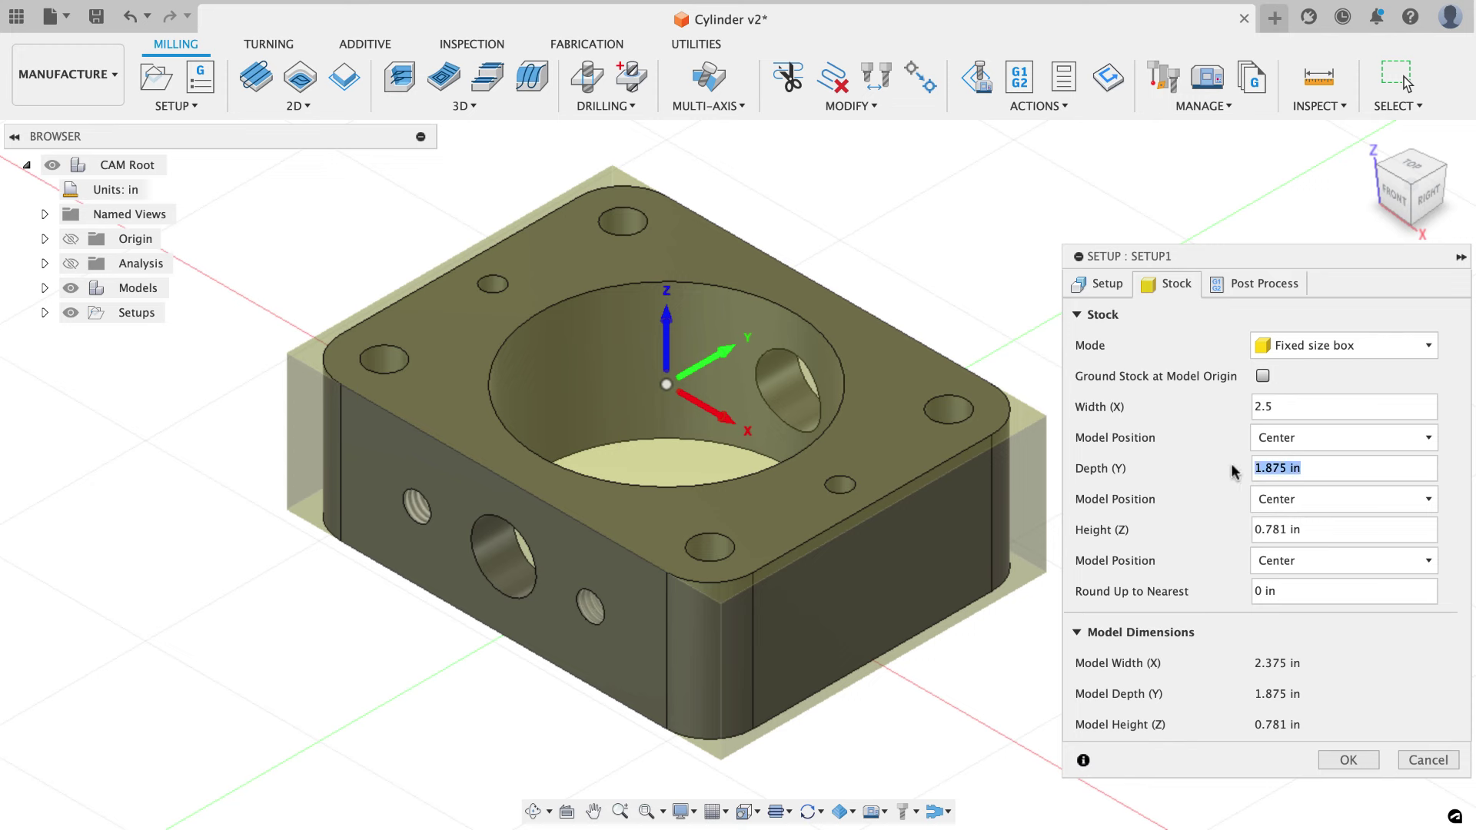
text(2)
click(1338, 532)
drag(1339, 536, 1254, 531)
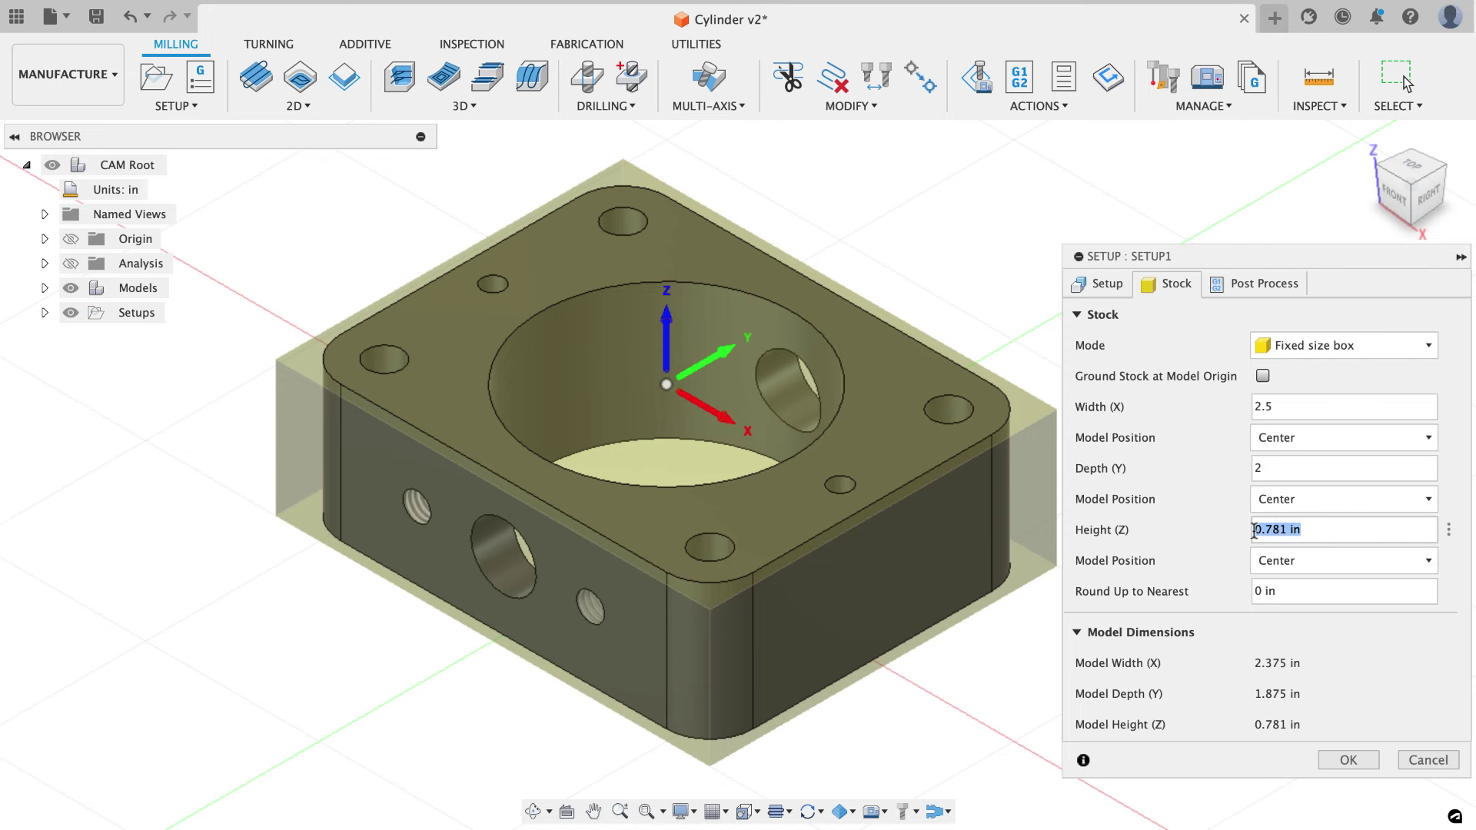
text(1)
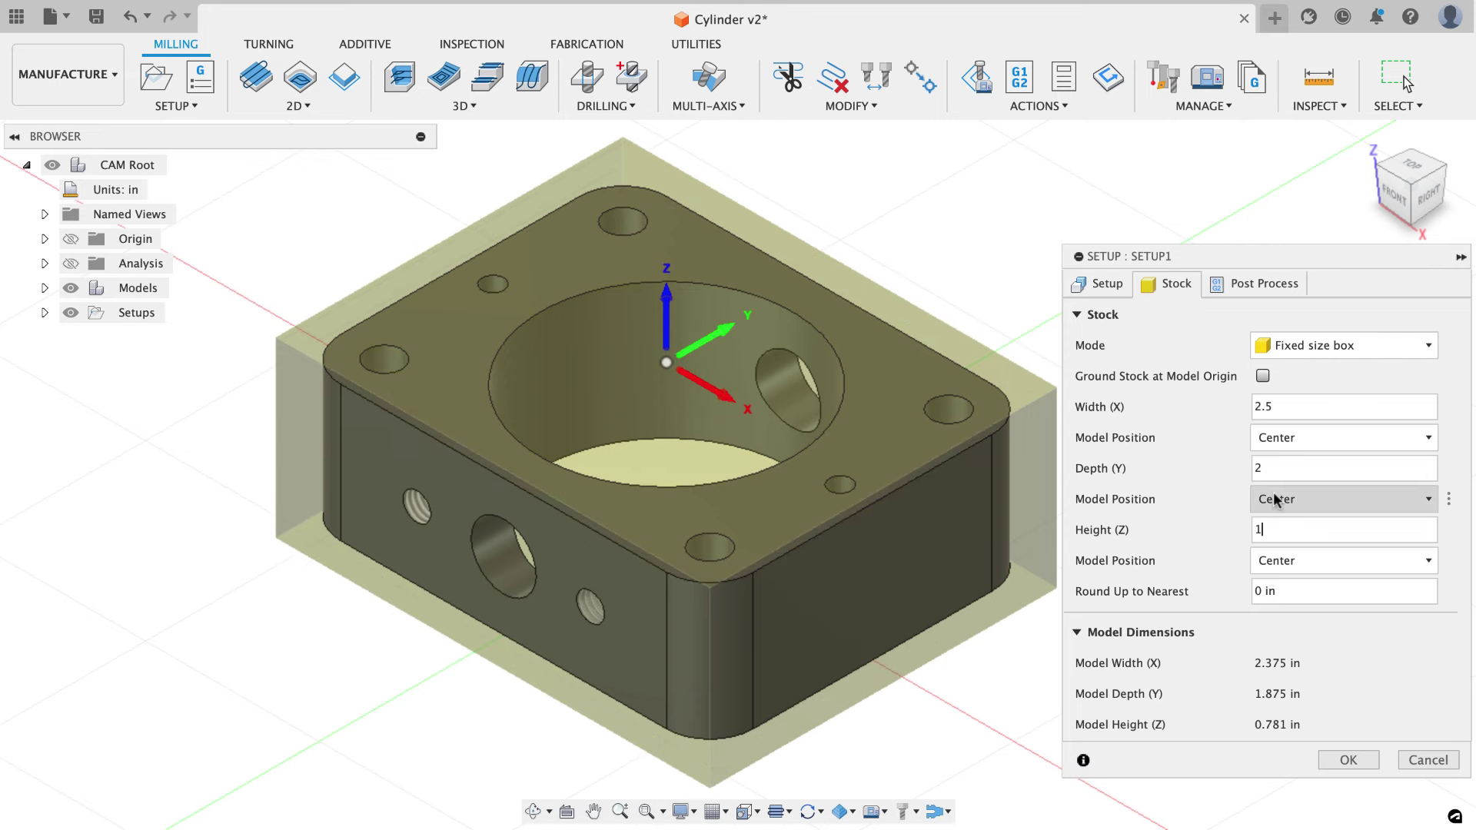
Position the model in the stock's height direction by offset from top (+Z), with an offset of .02 in.
click(1395, 198)
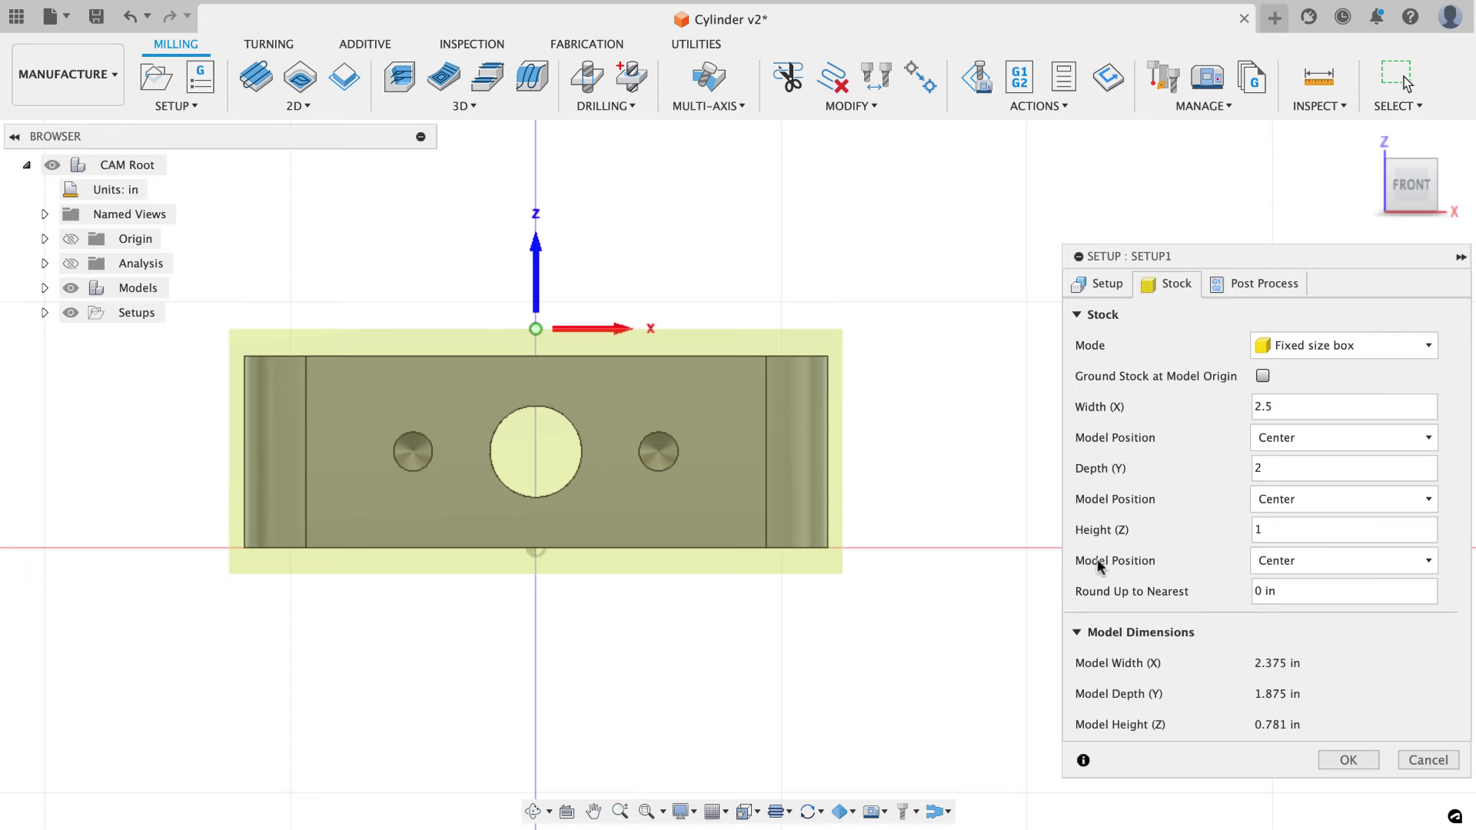
click(1272, 560)
click(1277, 589)
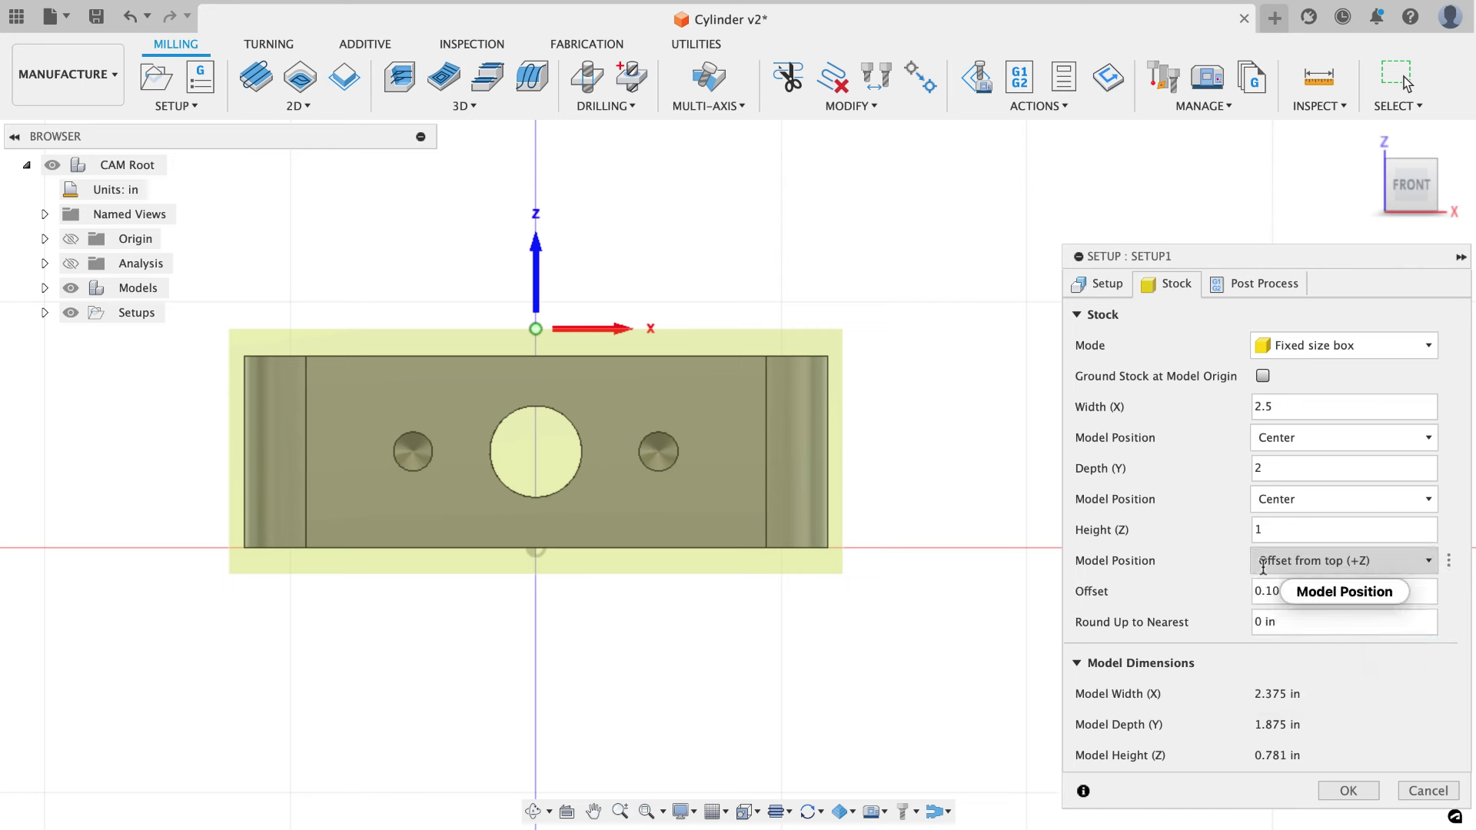
drag(1358, 600, 1264, 590)
text(.02)
click(1293, 678)
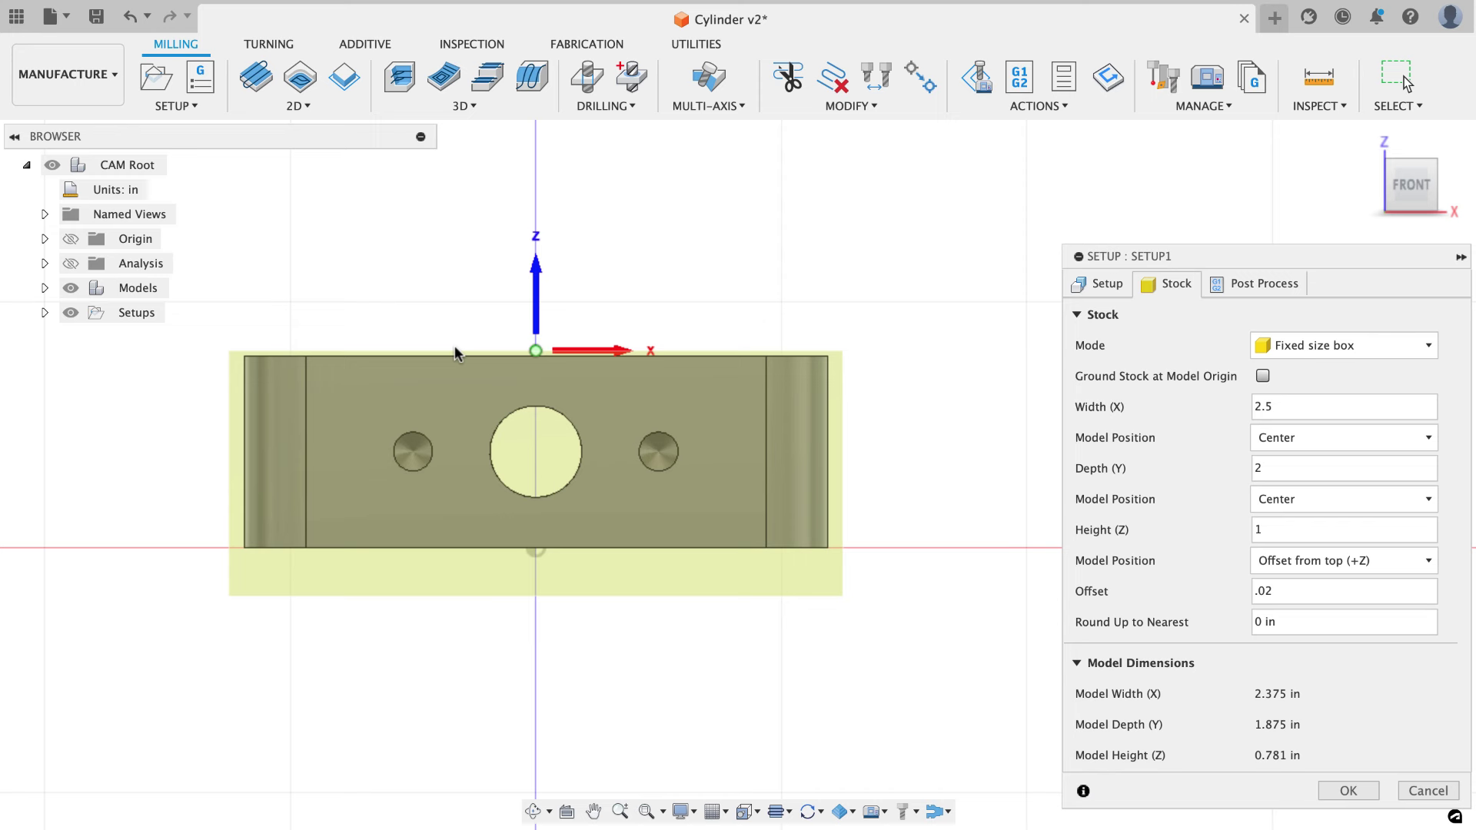
Check the setup's program number and WCS offset in the post-process settings, and confirm the setup.
click(1239, 282)
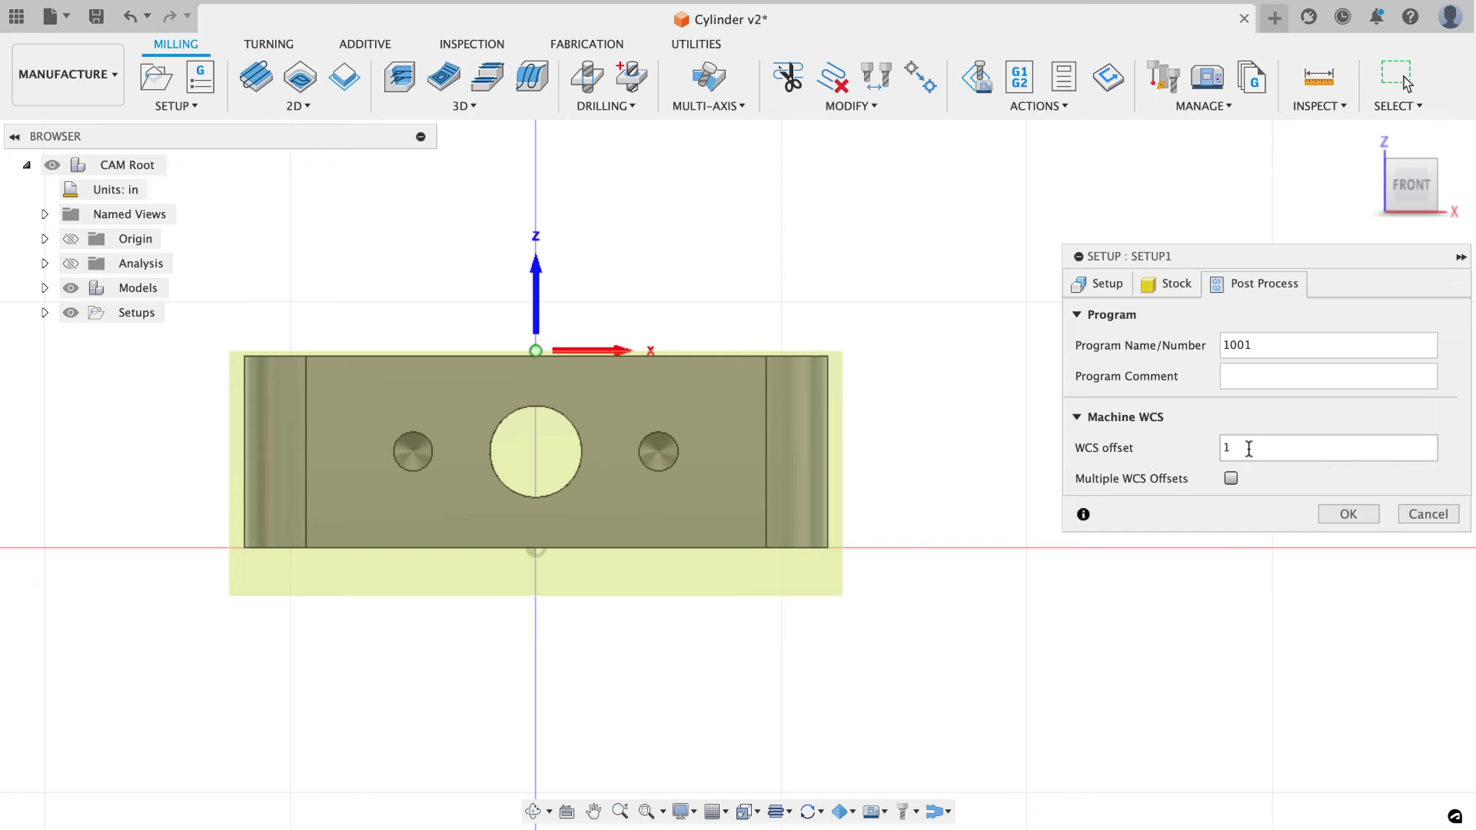
mouse_move(1275, 445)
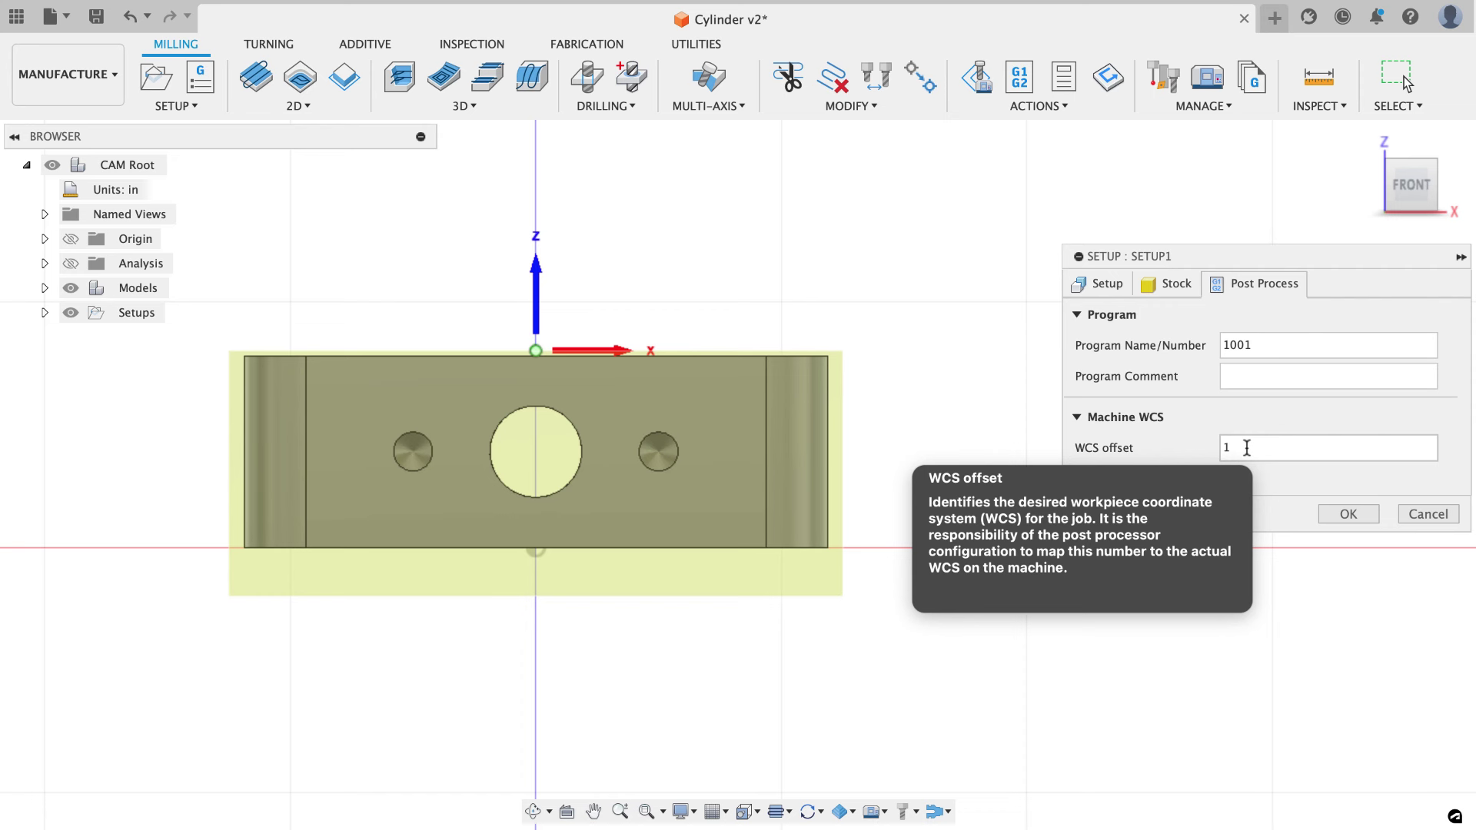
right_click(1246, 447)
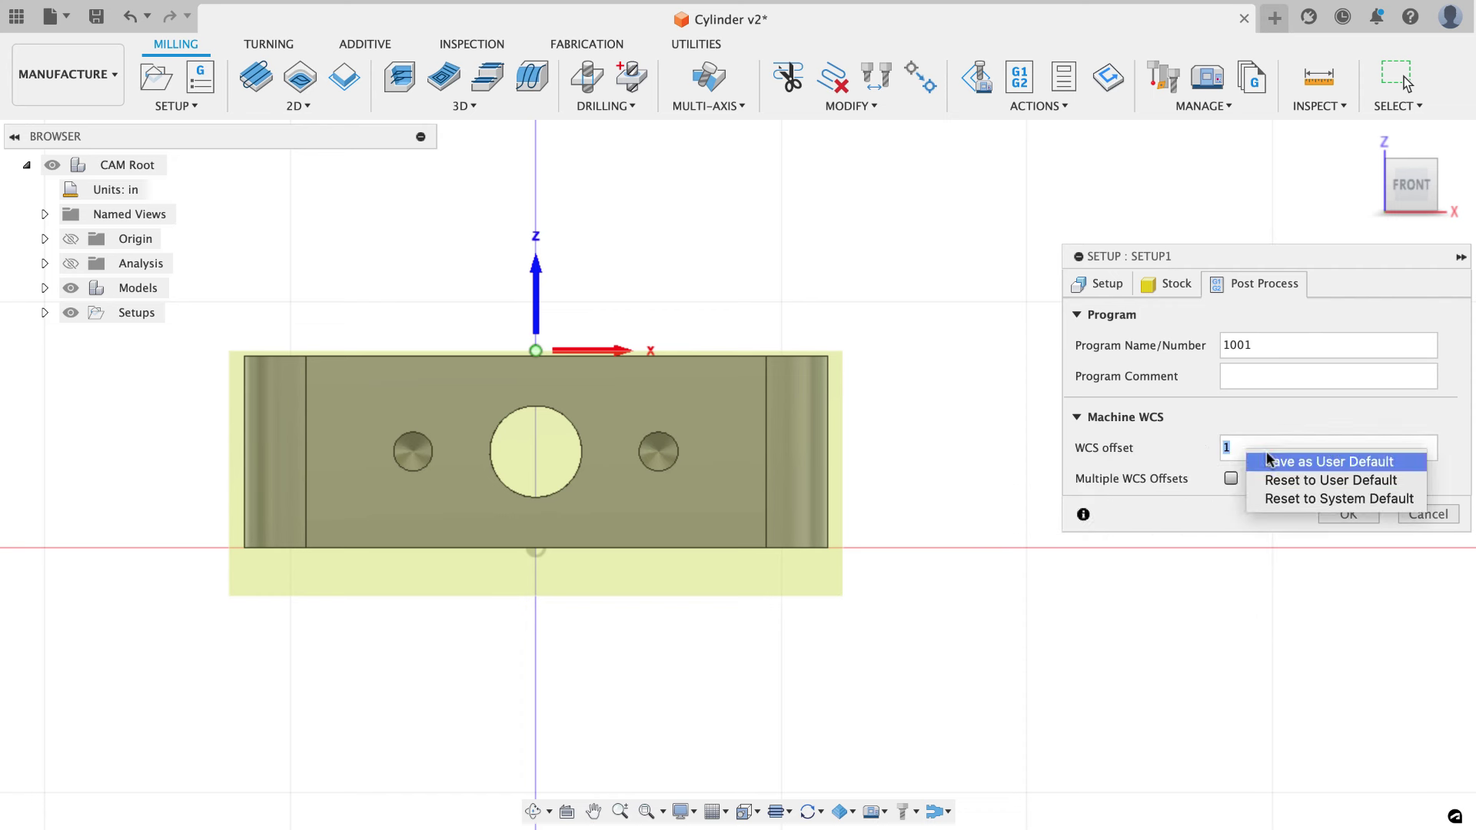
click(1214, 397)
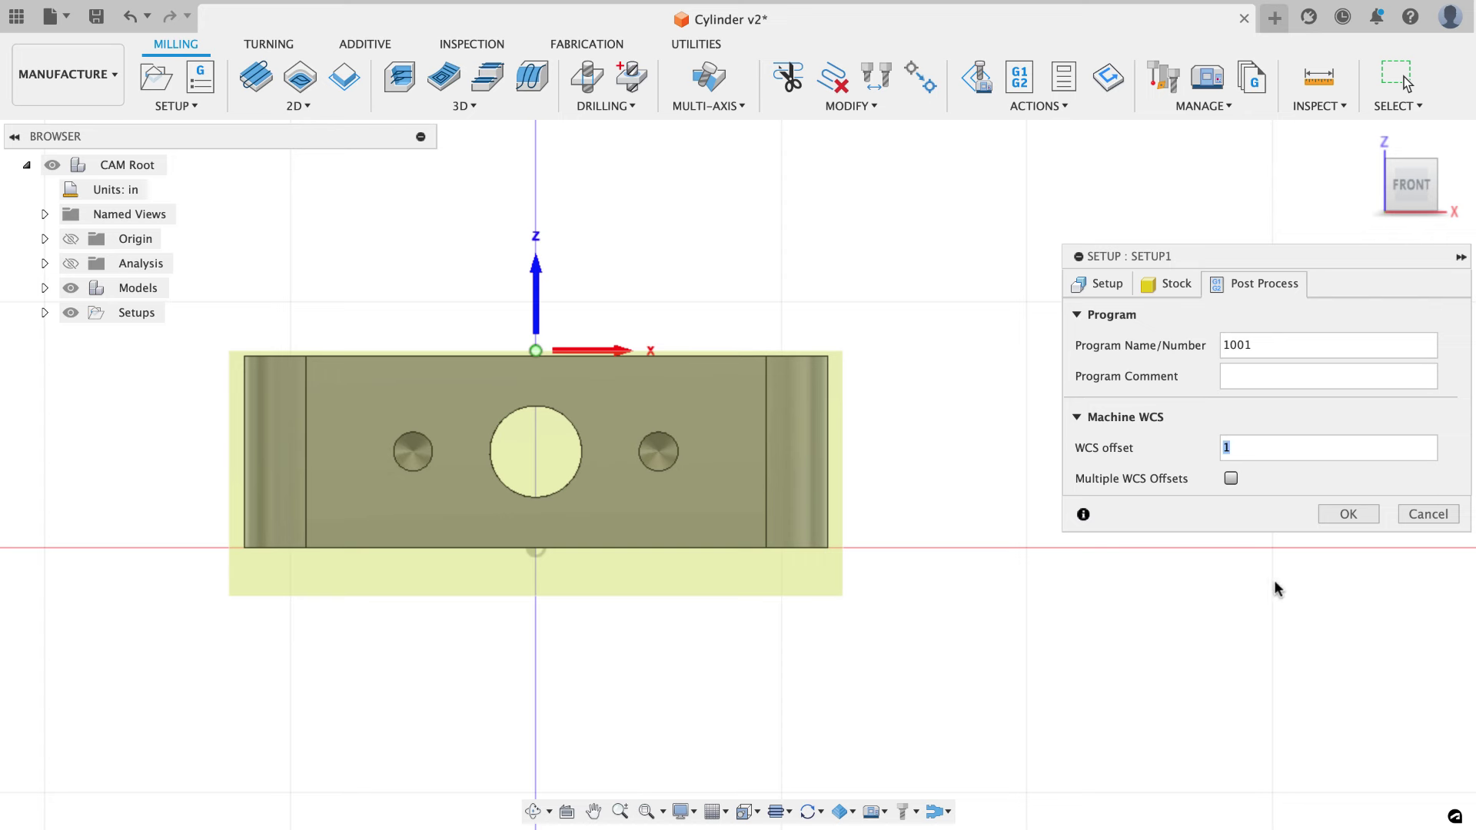
click(1328, 510)
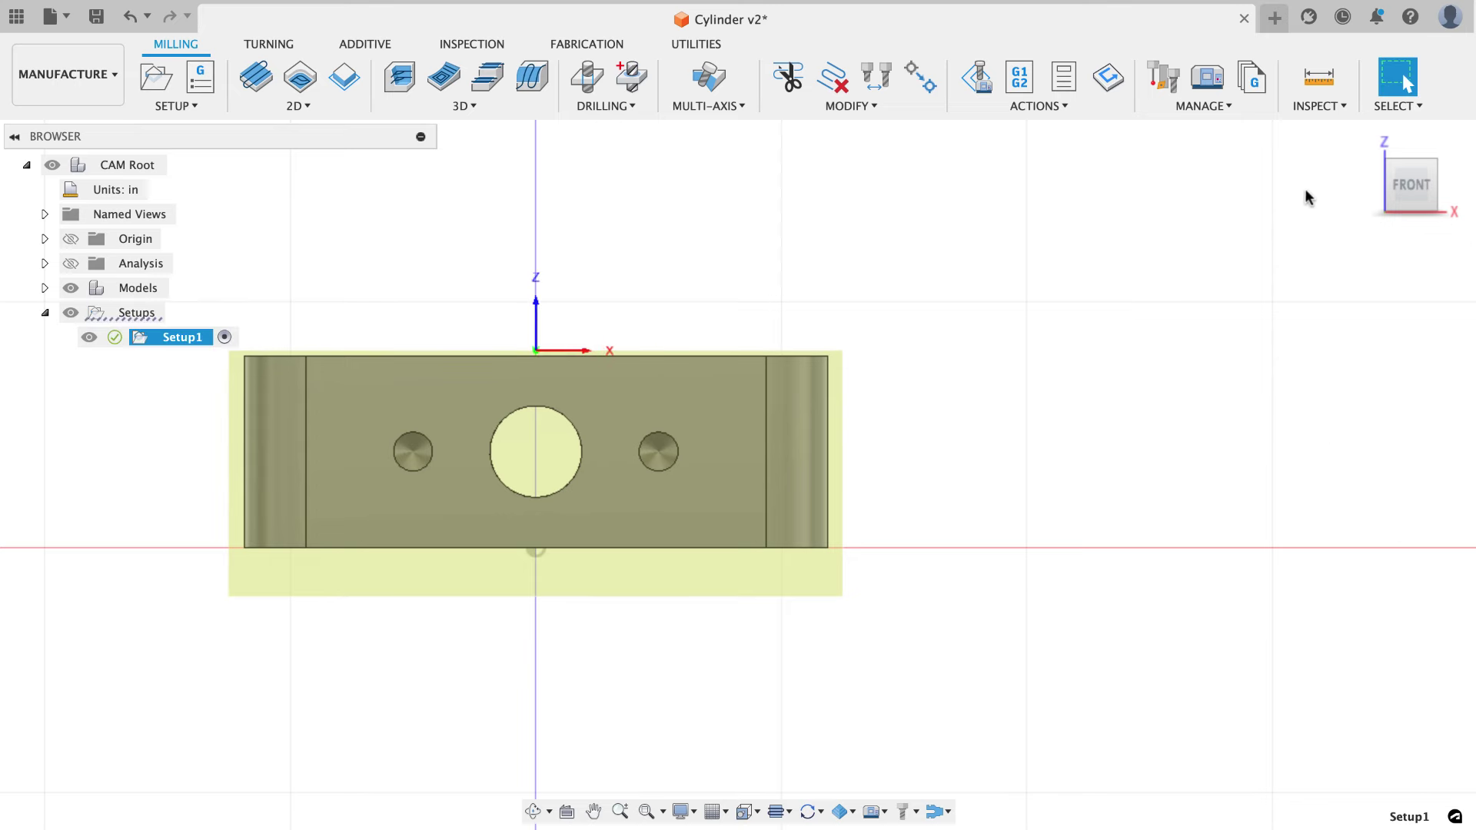
Start a 2D Face operation on the cylinder block using tool 1, the 2" Face Mill from the Autodesk Model Engine library.
click(1367, 136)
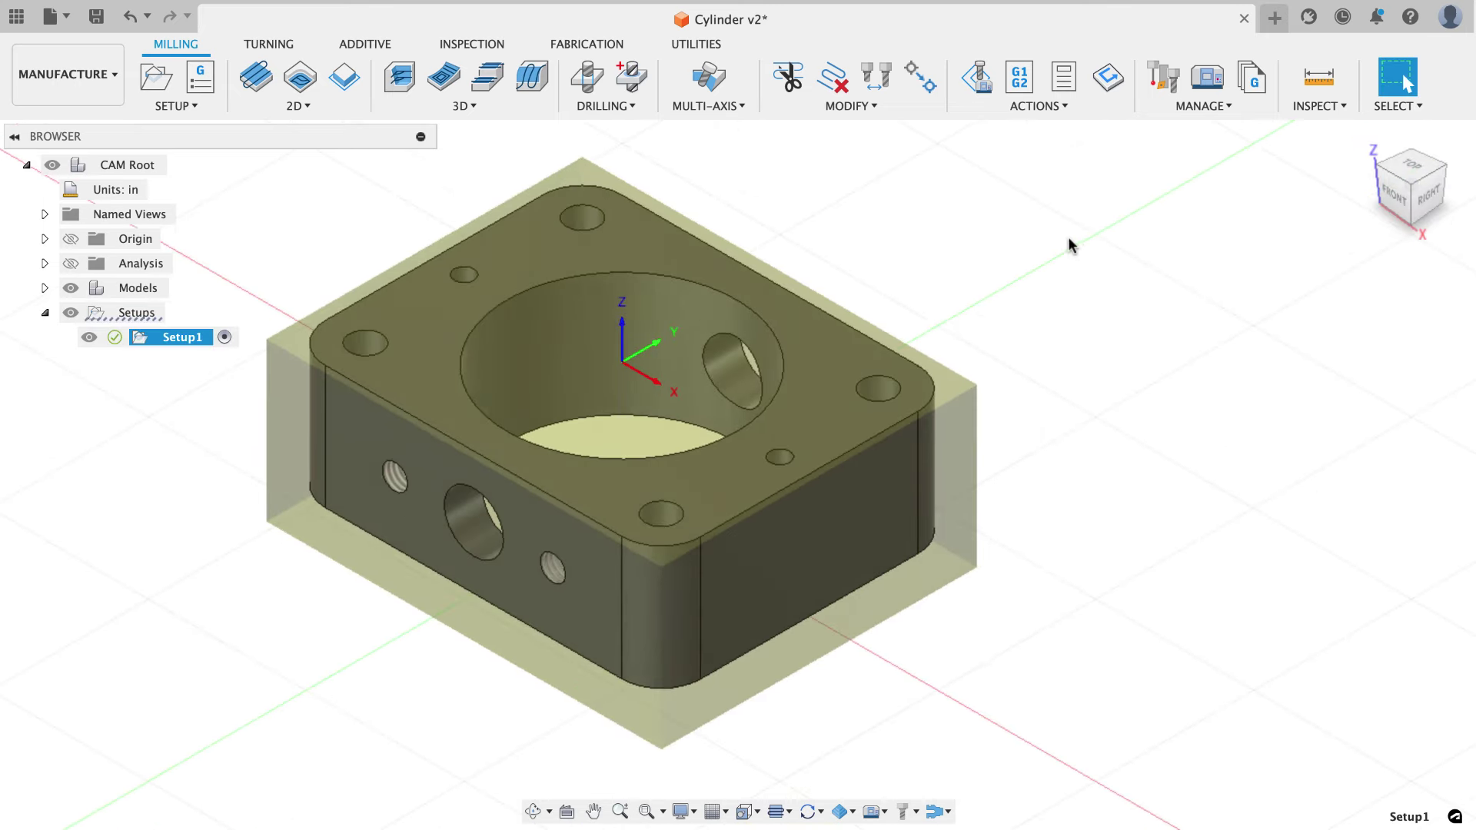
middle_drag(1069, 239, 1093, 254)
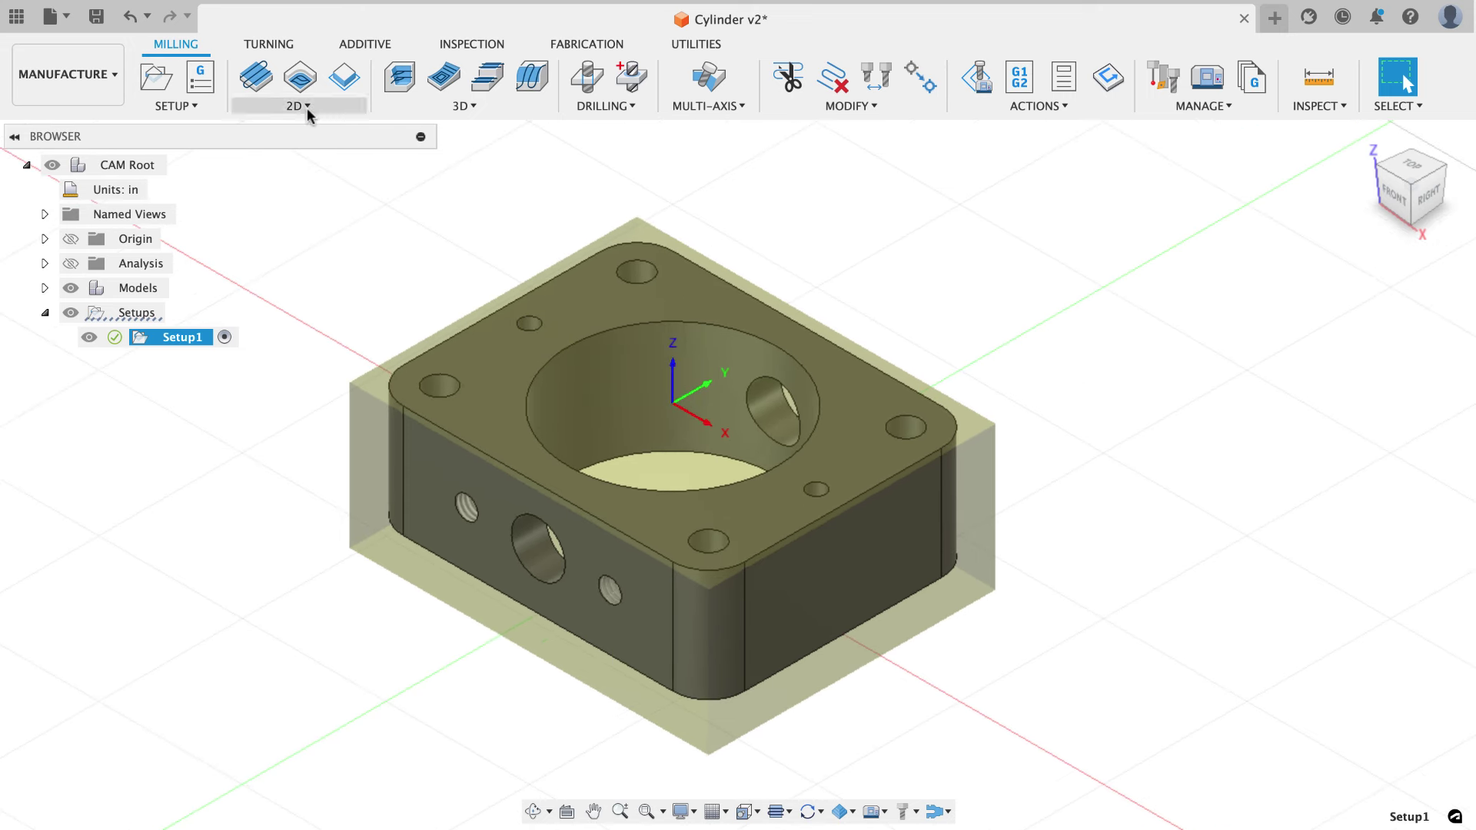
click(260, 83)
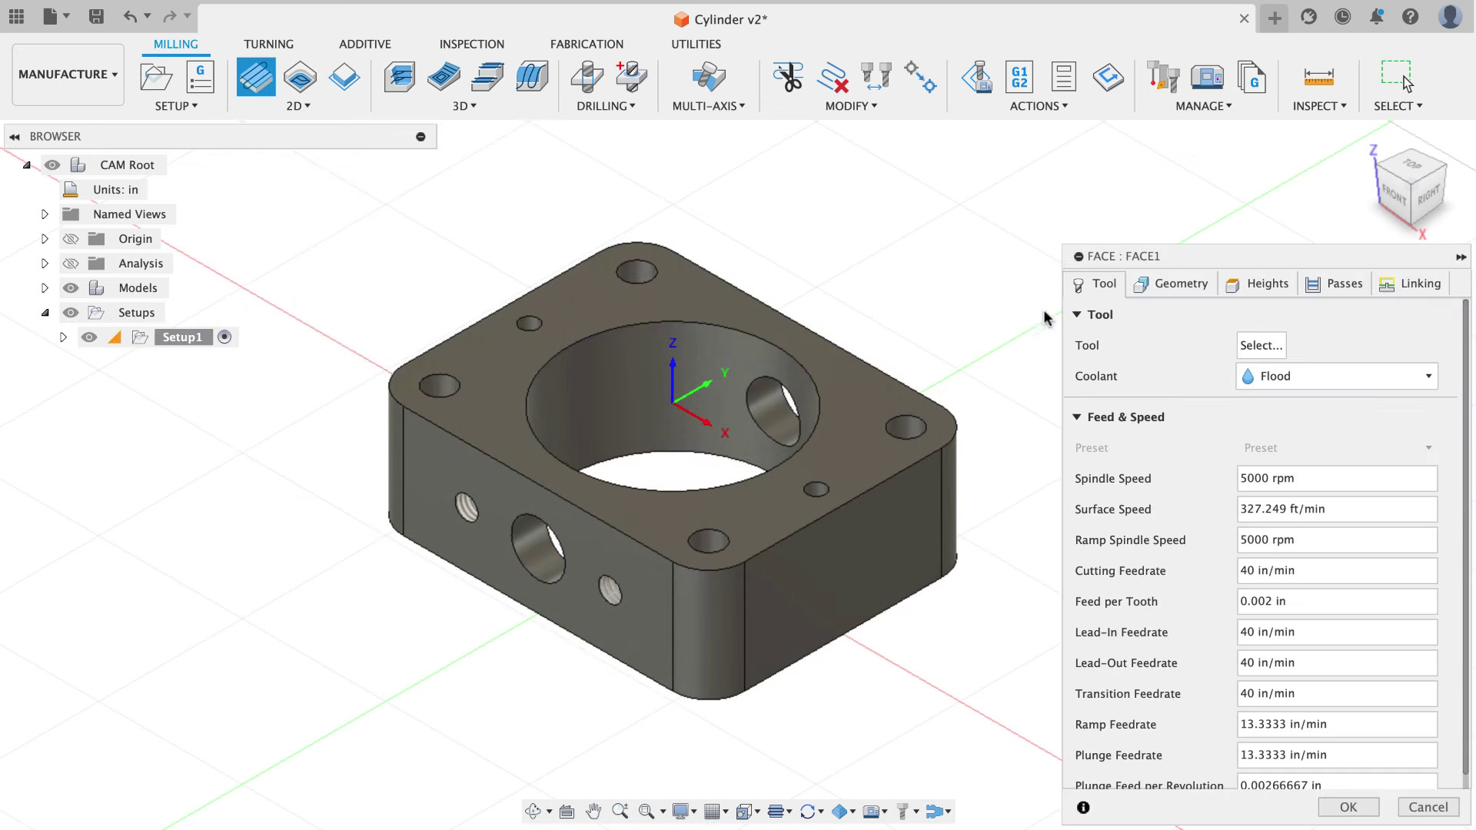
click(1248, 346)
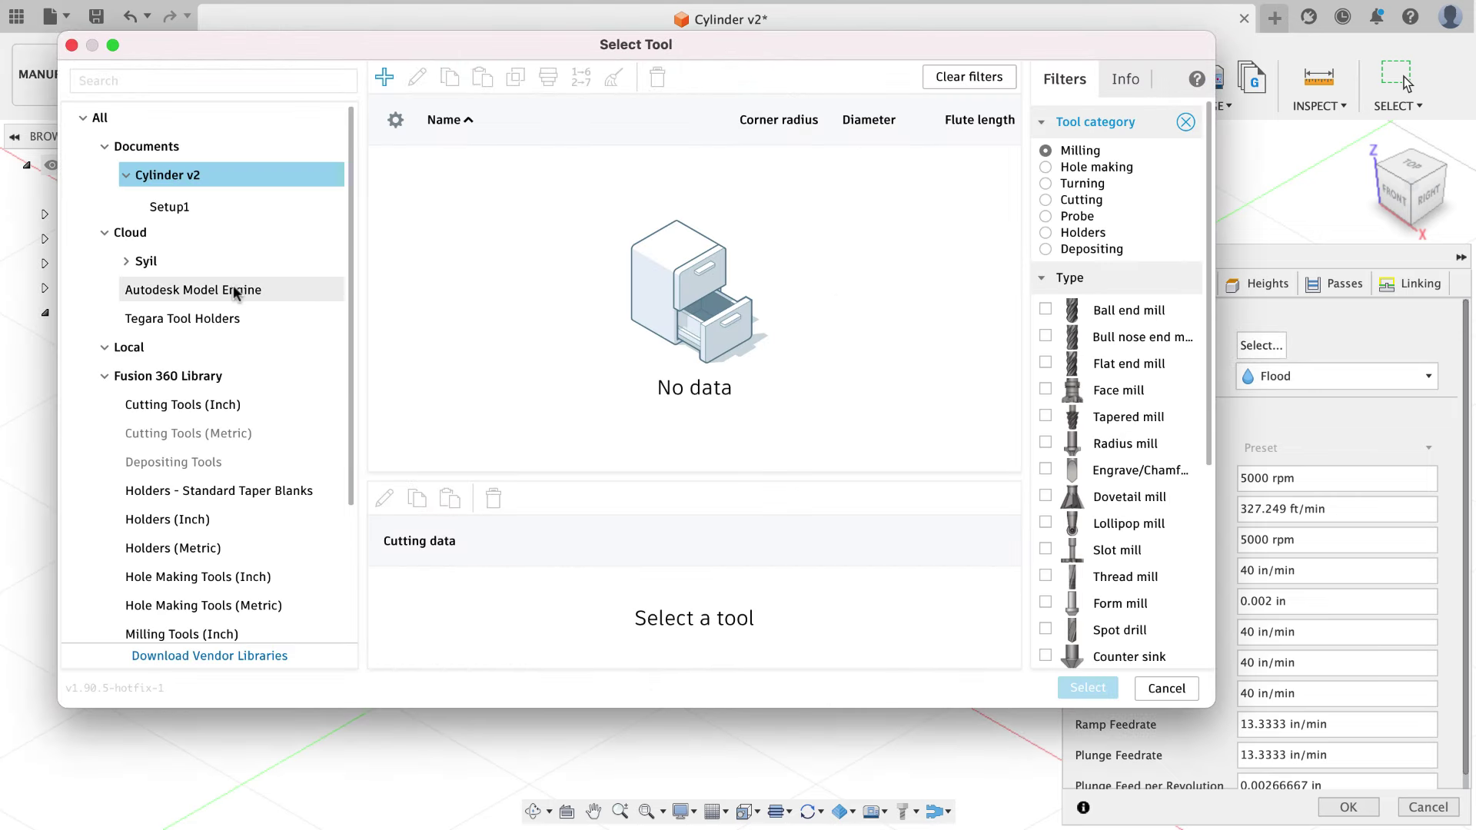
click(233, 290)
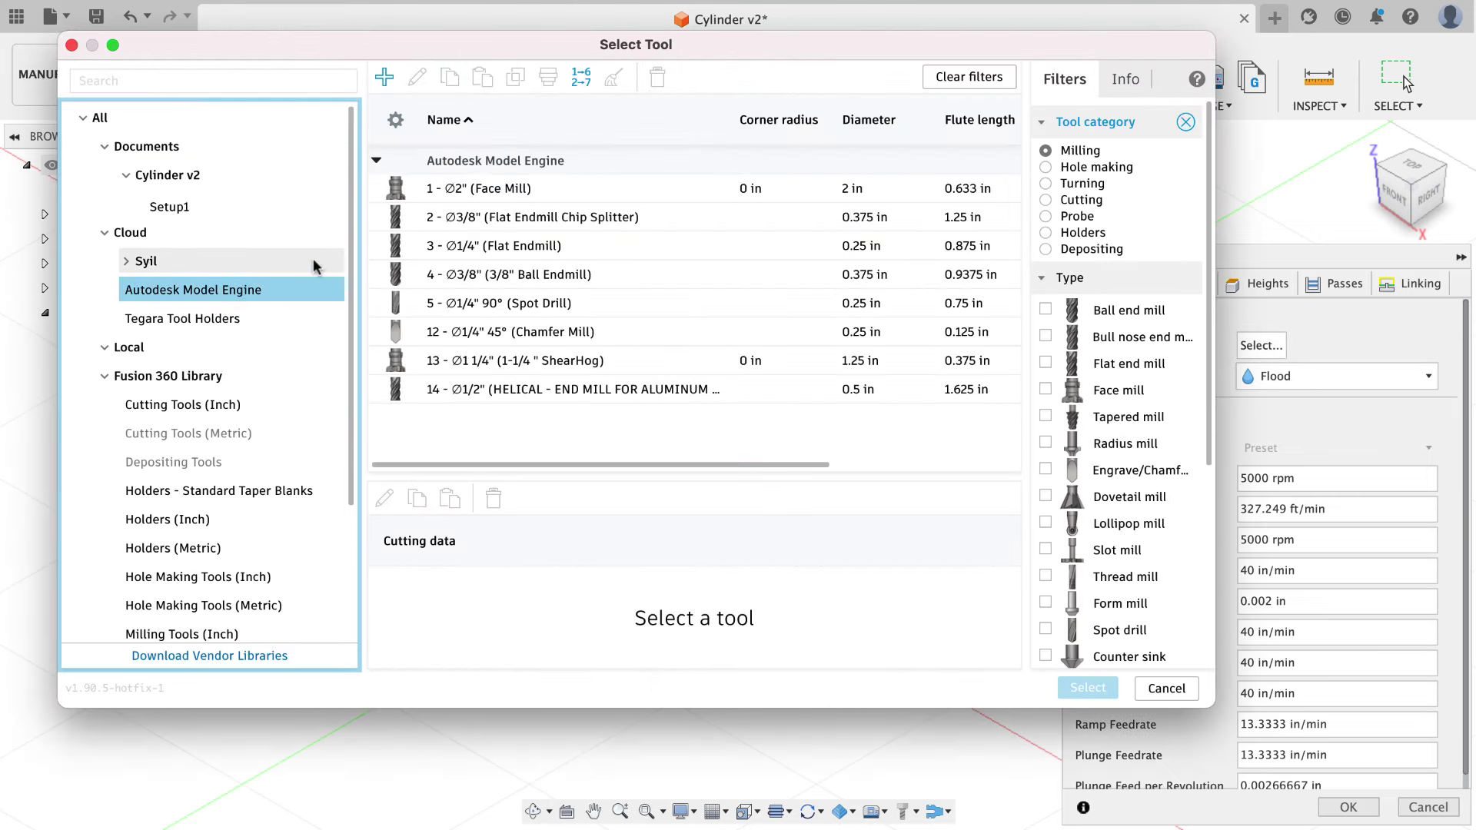
click(459, 187)
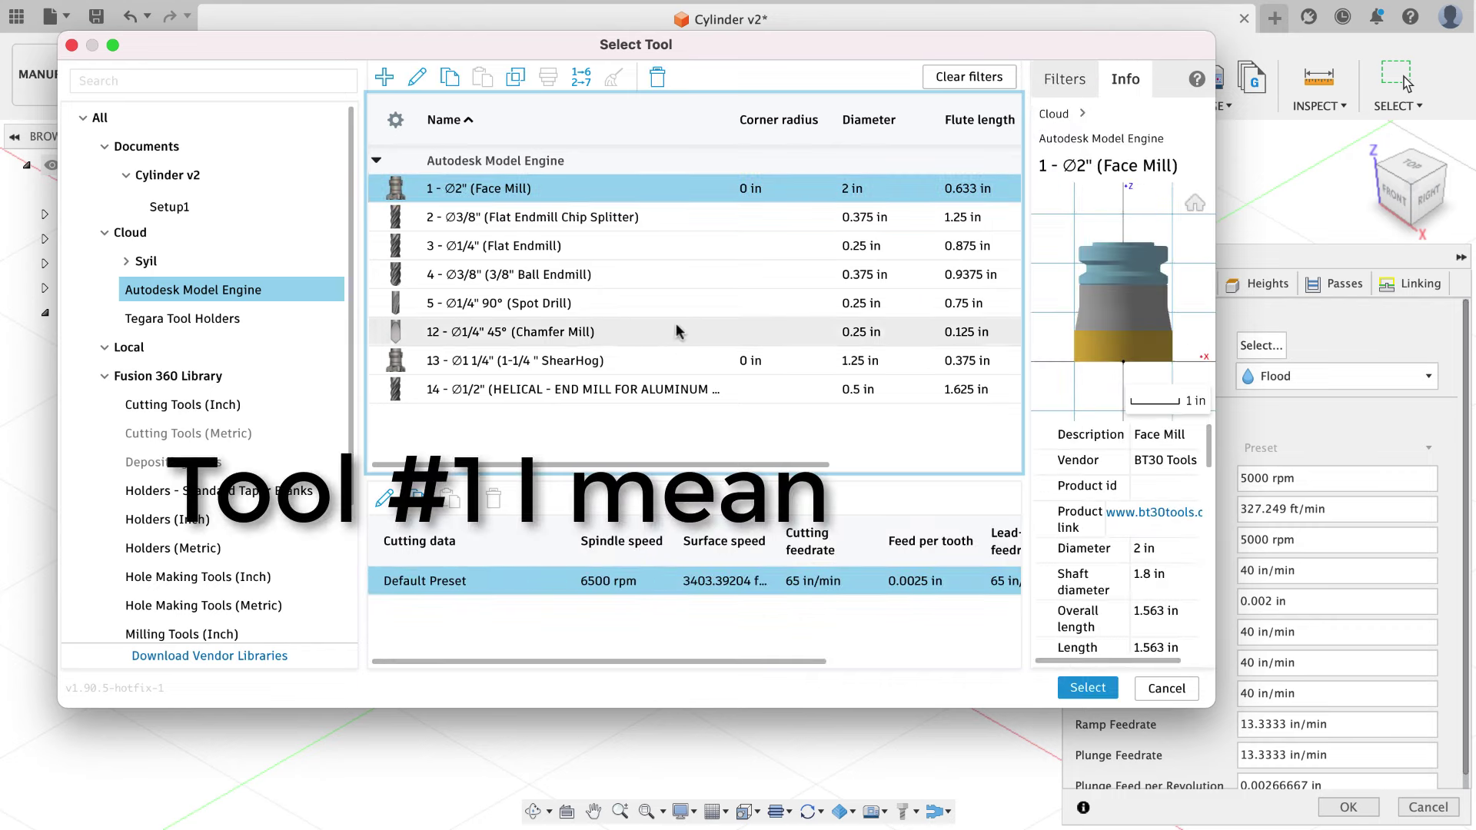
click(1083, 689)
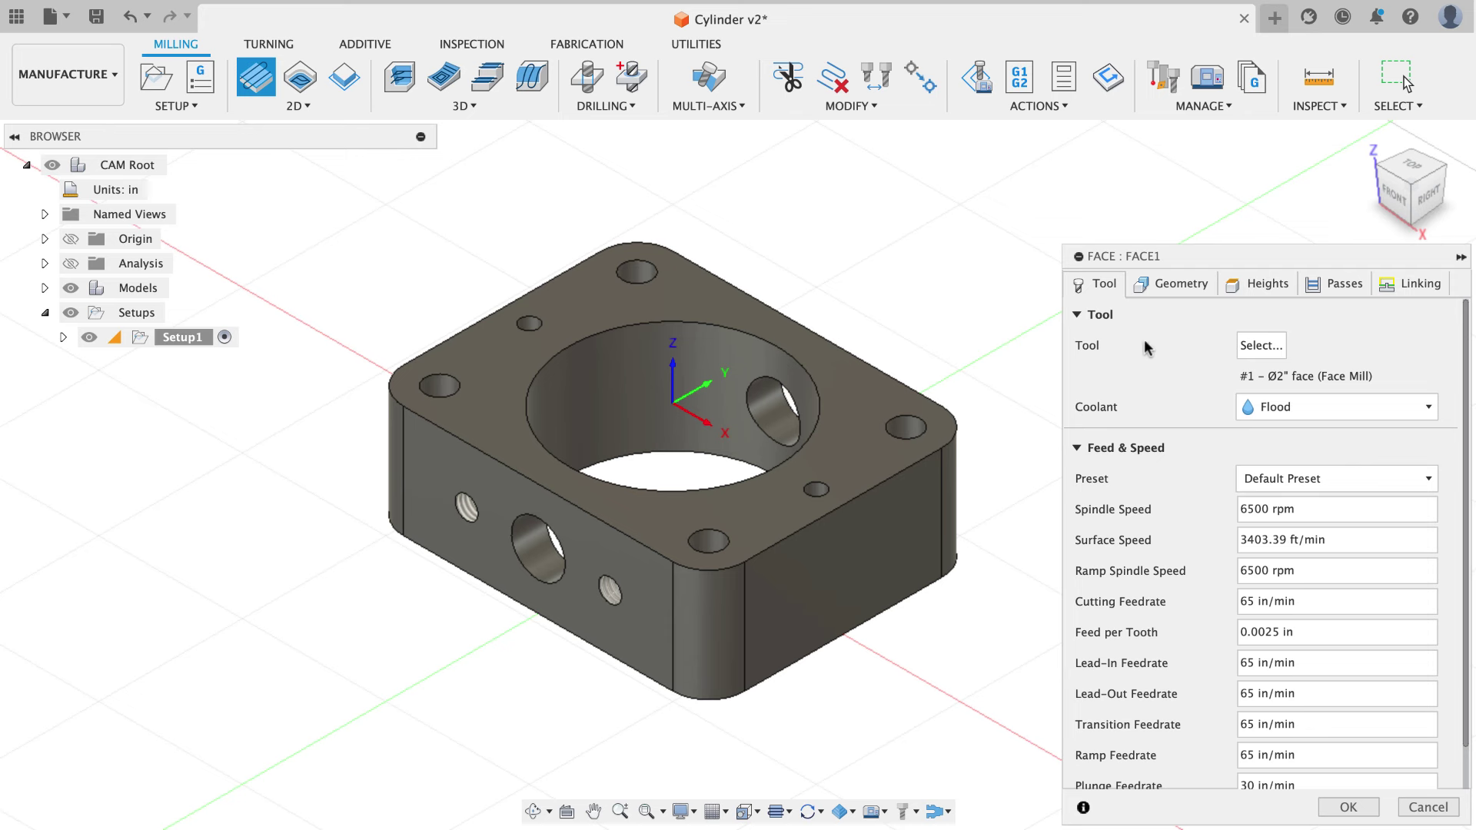
Review the facing geometry and heights, and set the passes' stock offset to .05 in and direction to Climb.
click(1161, 282)
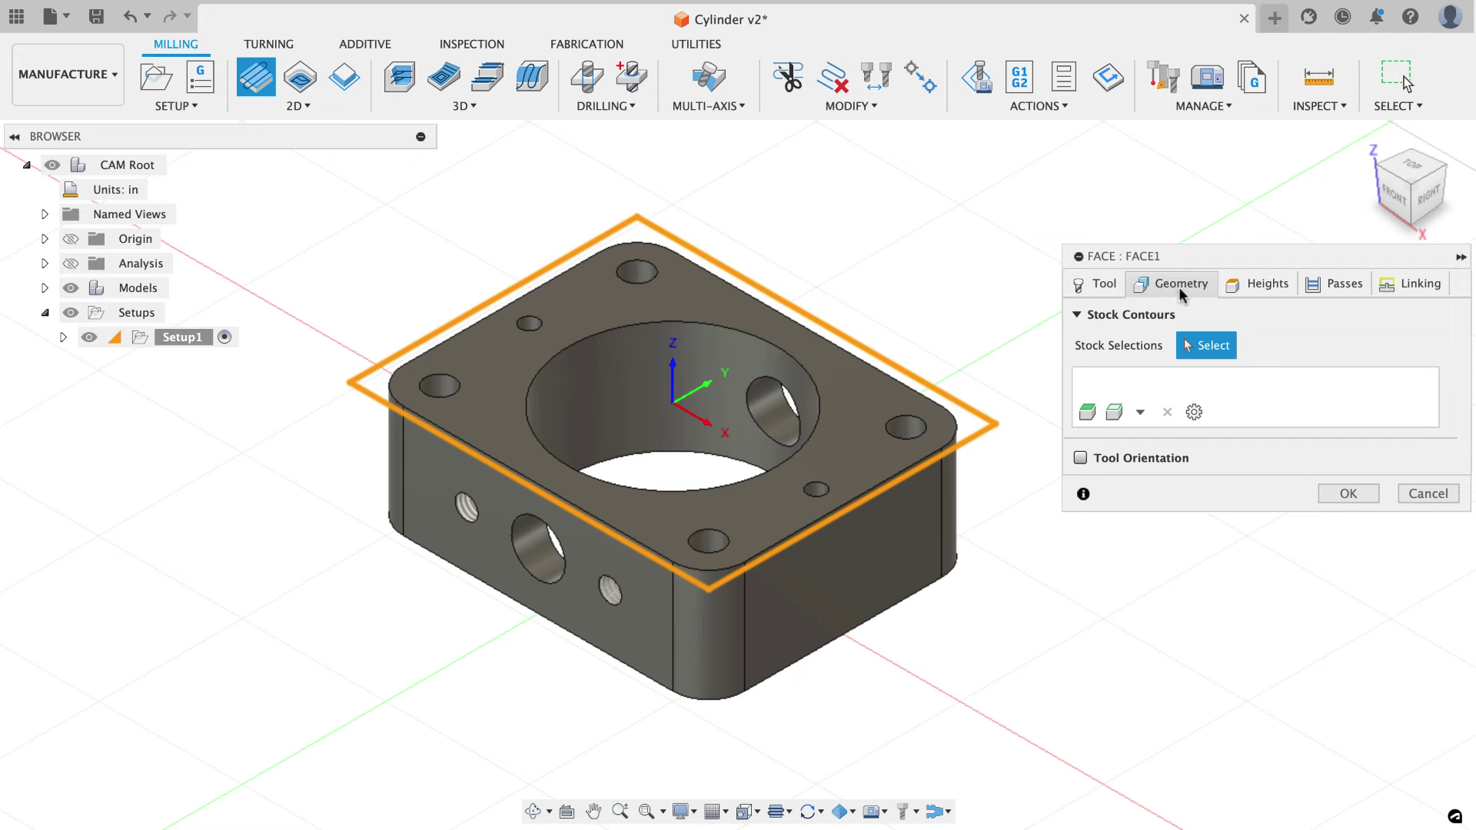
click(1266, 289)
scroll(1085, 605, down, 1)
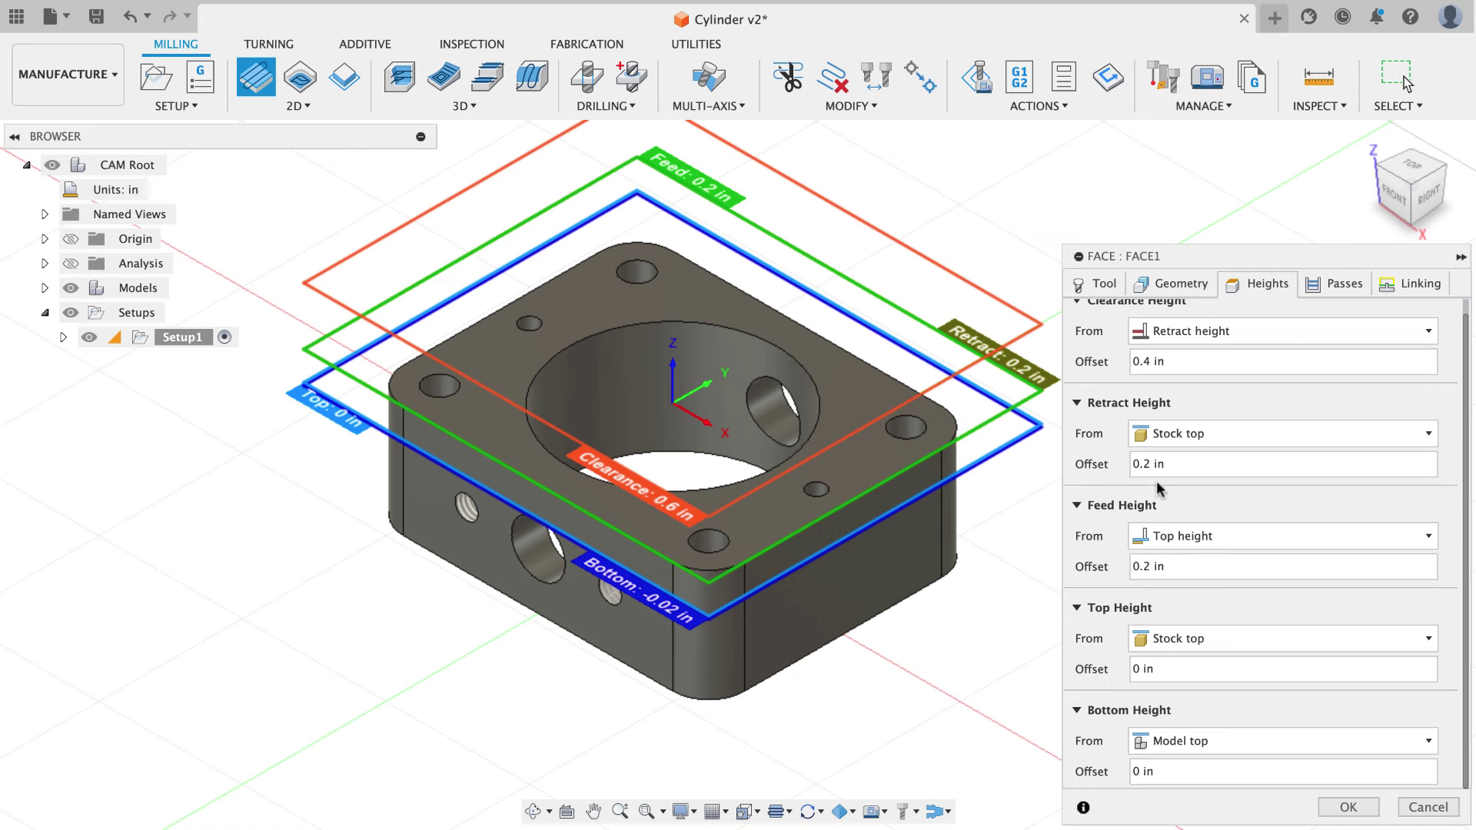
click(1305, 288)
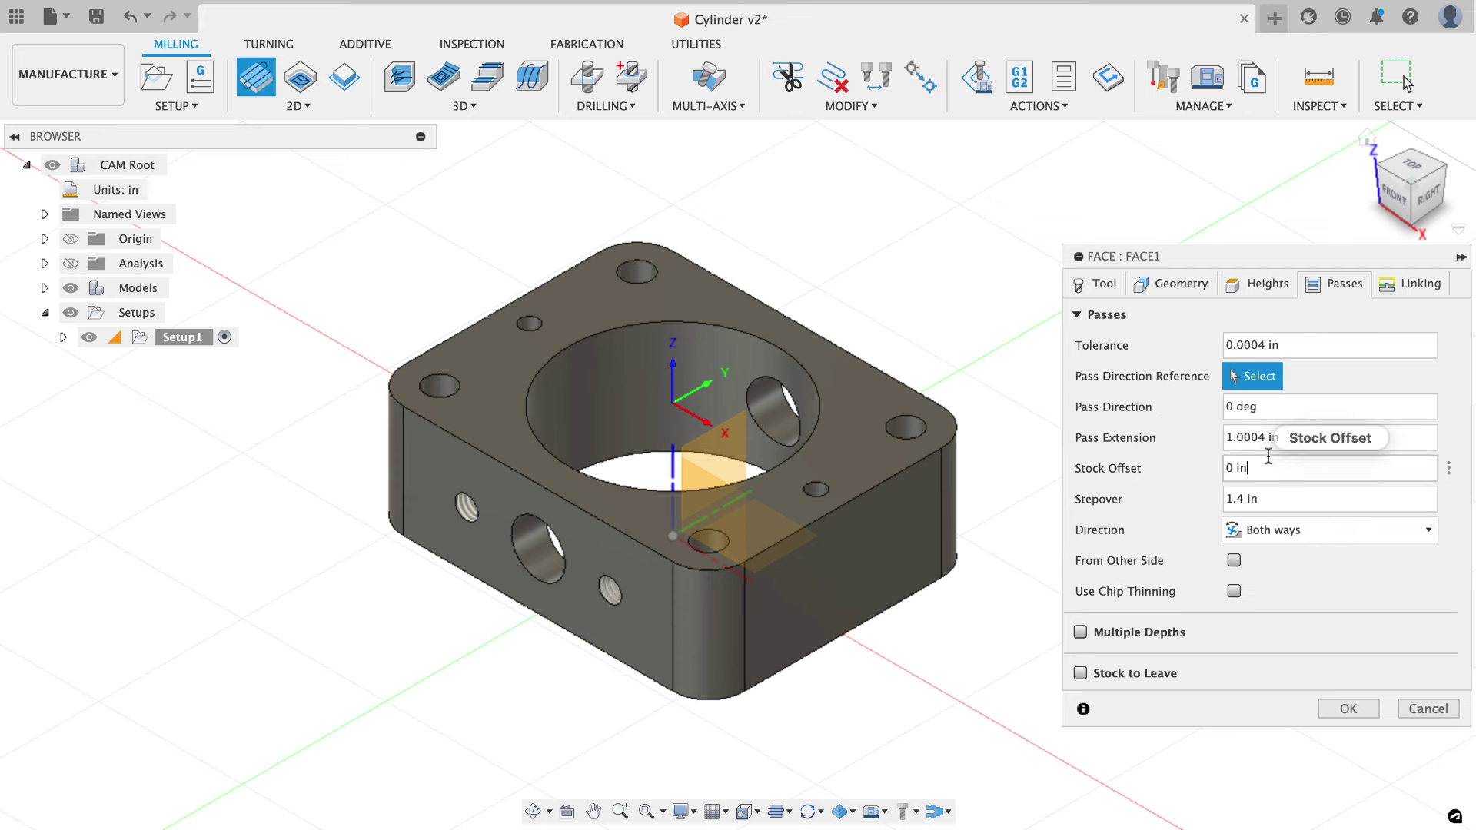
click(1298, 467)
text(.05)
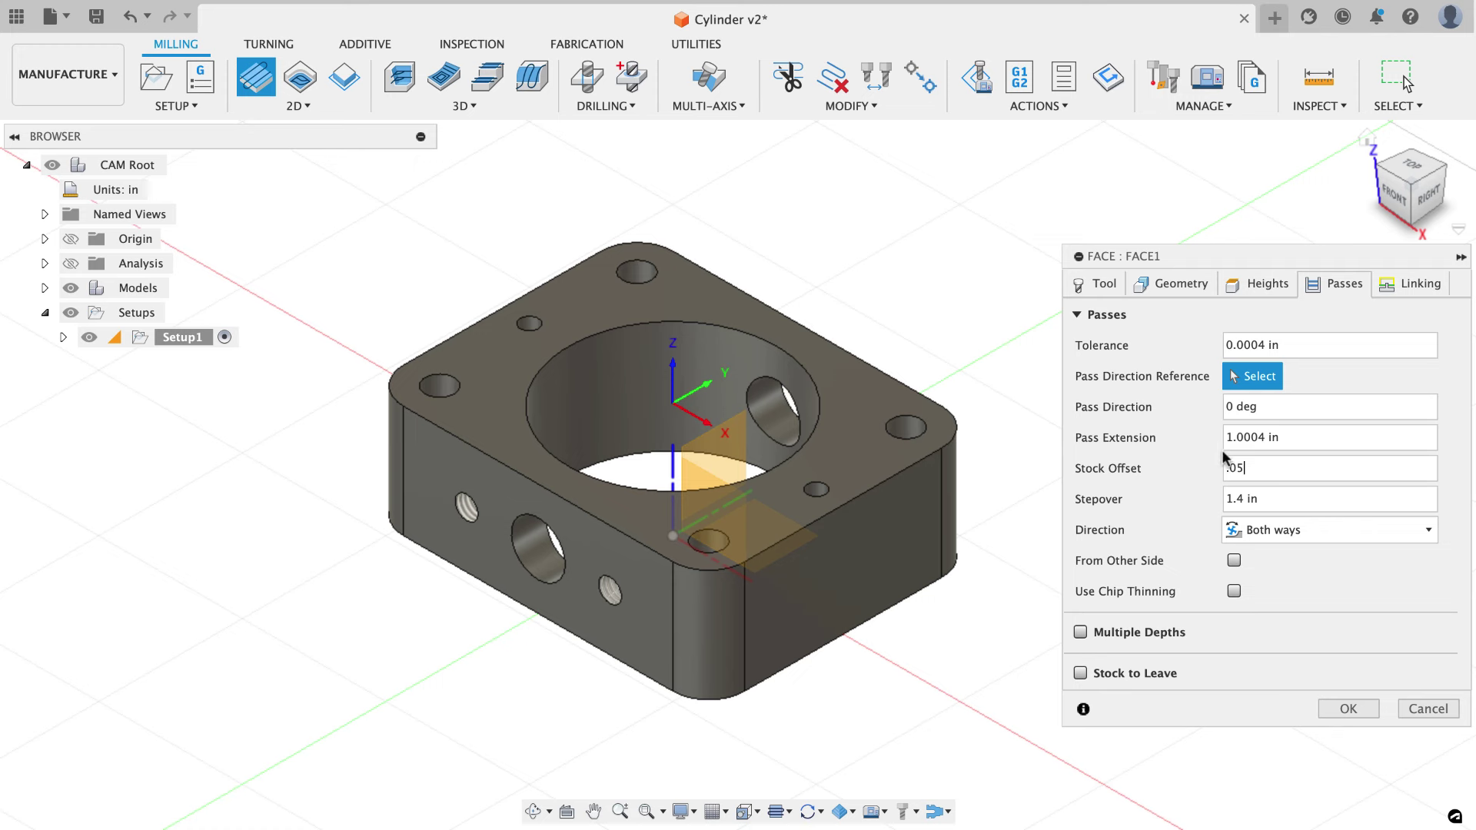
mouse_move(1249, 458)
click(1272, 538)
click(1282, 558)
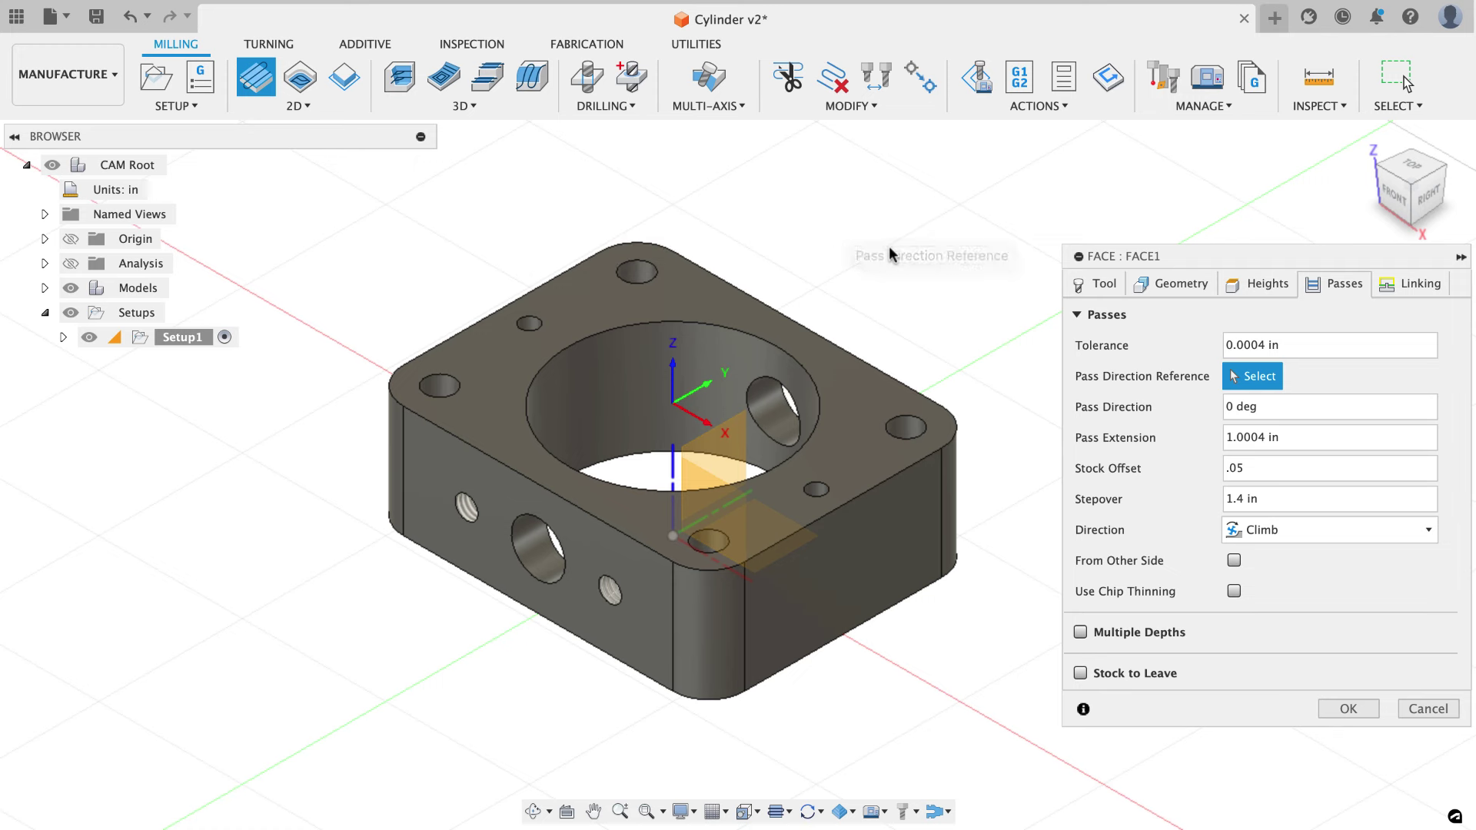
Check the facing operation's linking settings, including Extend Before Retract, and generate the toolpath.
click(1399, 283)
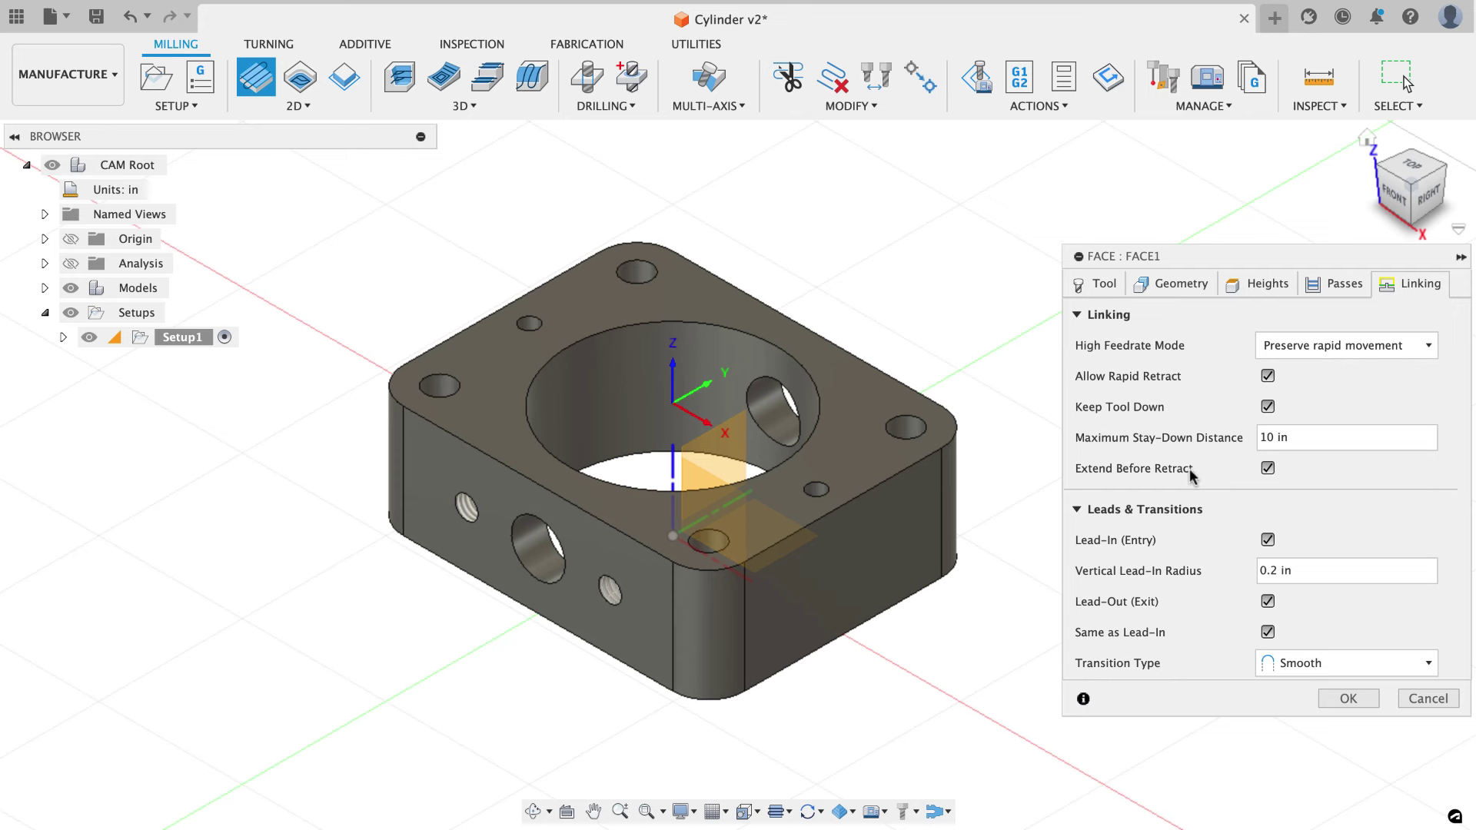
click(1286, 467)
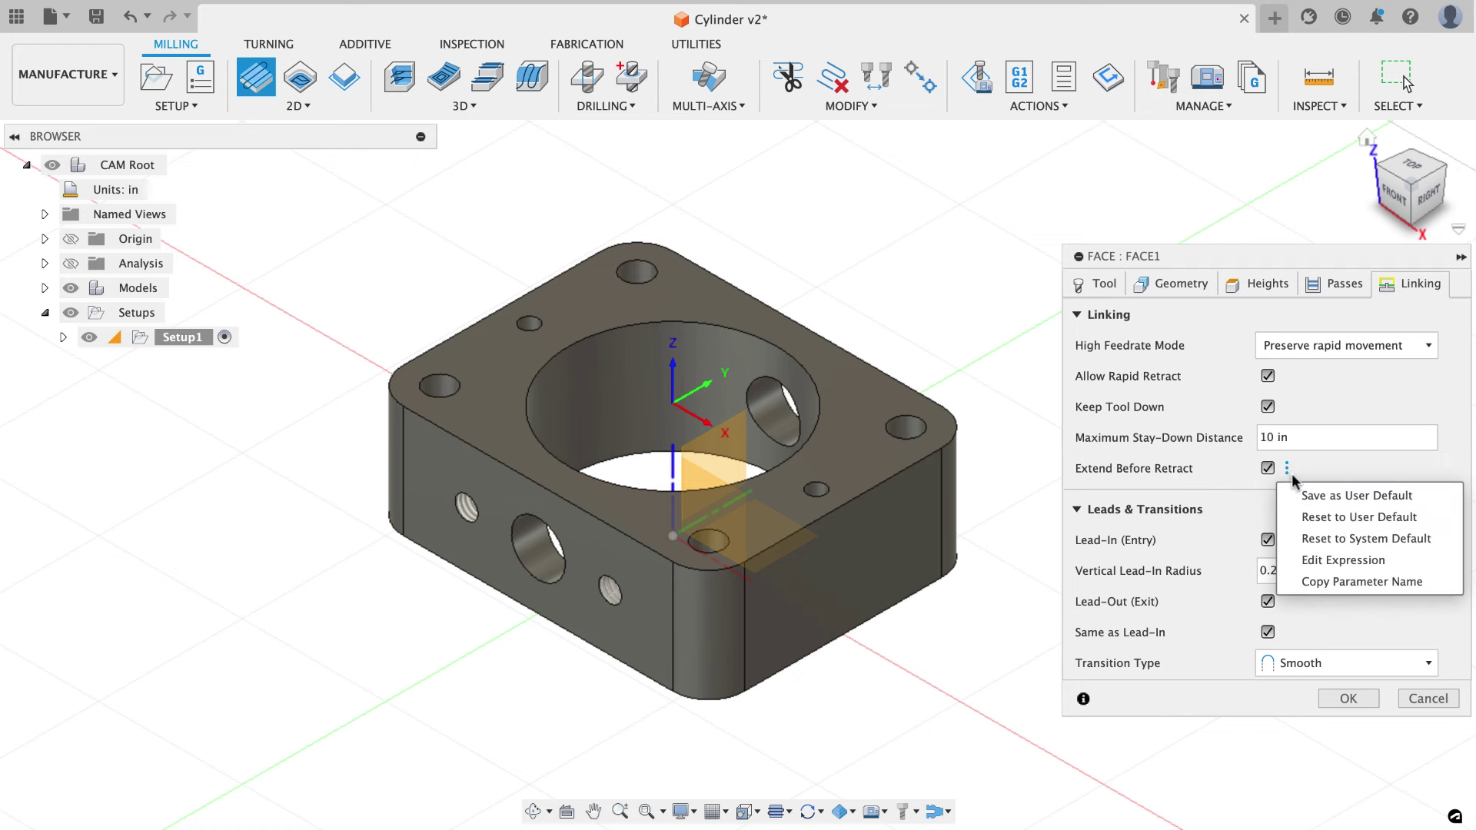
click(1202, 478)
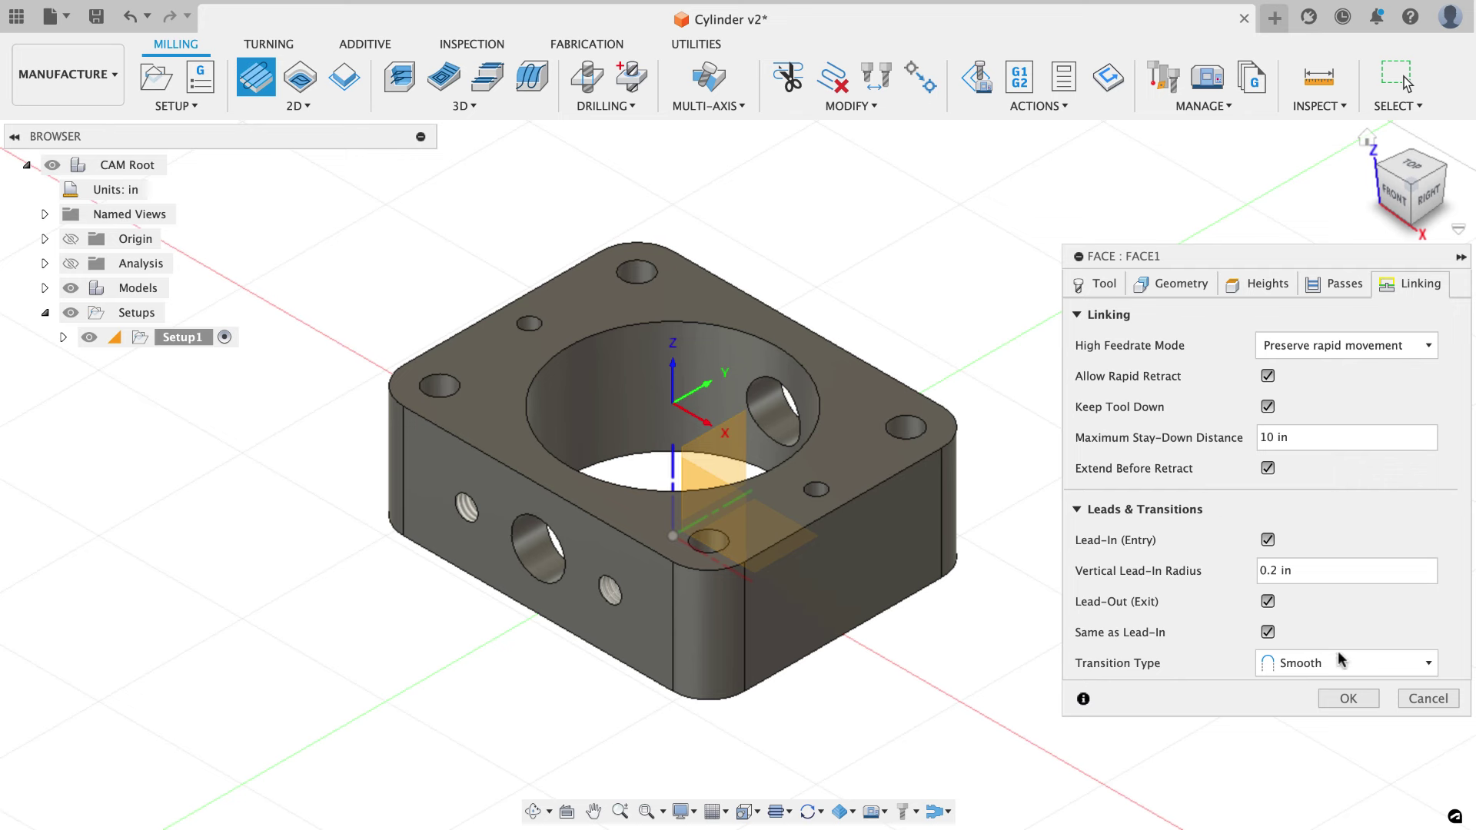
click(1347, 699)
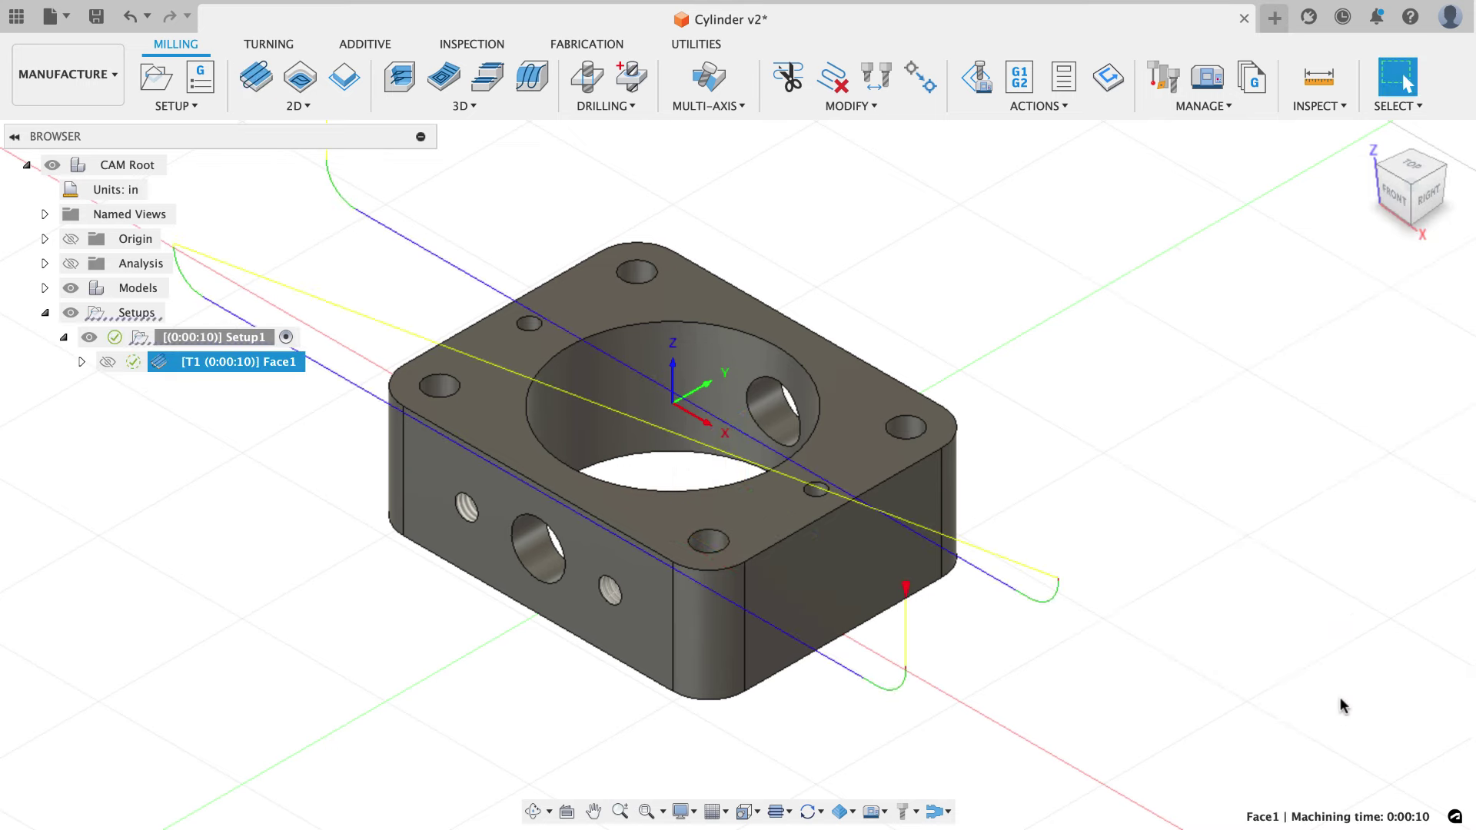
Simulate the facing toolpath with the machine and play the cut on the stock.
scroll(1333, 696, down, 2)
scroll(1181, 448, down, 1)
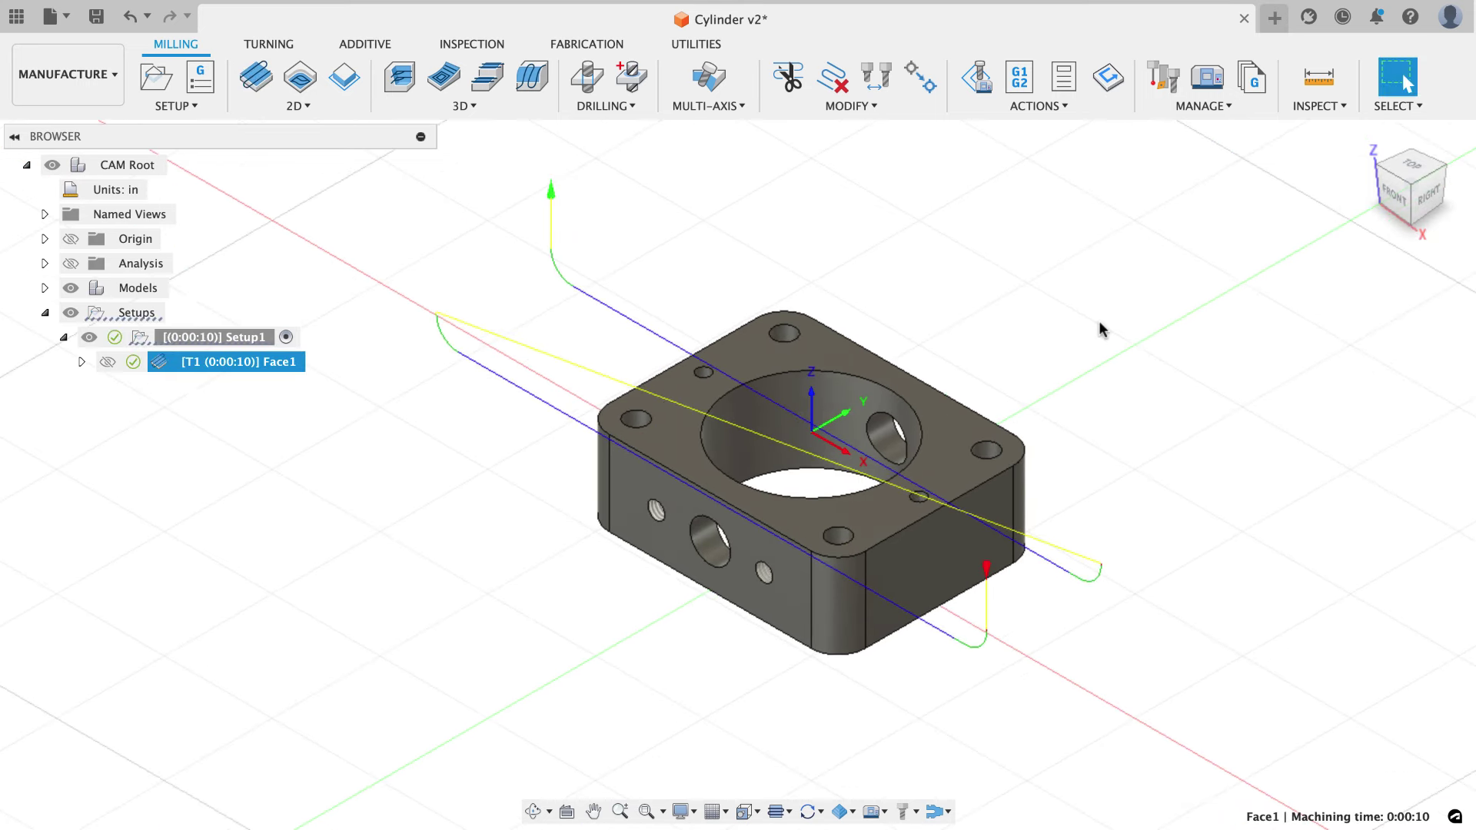
click(979, 80)
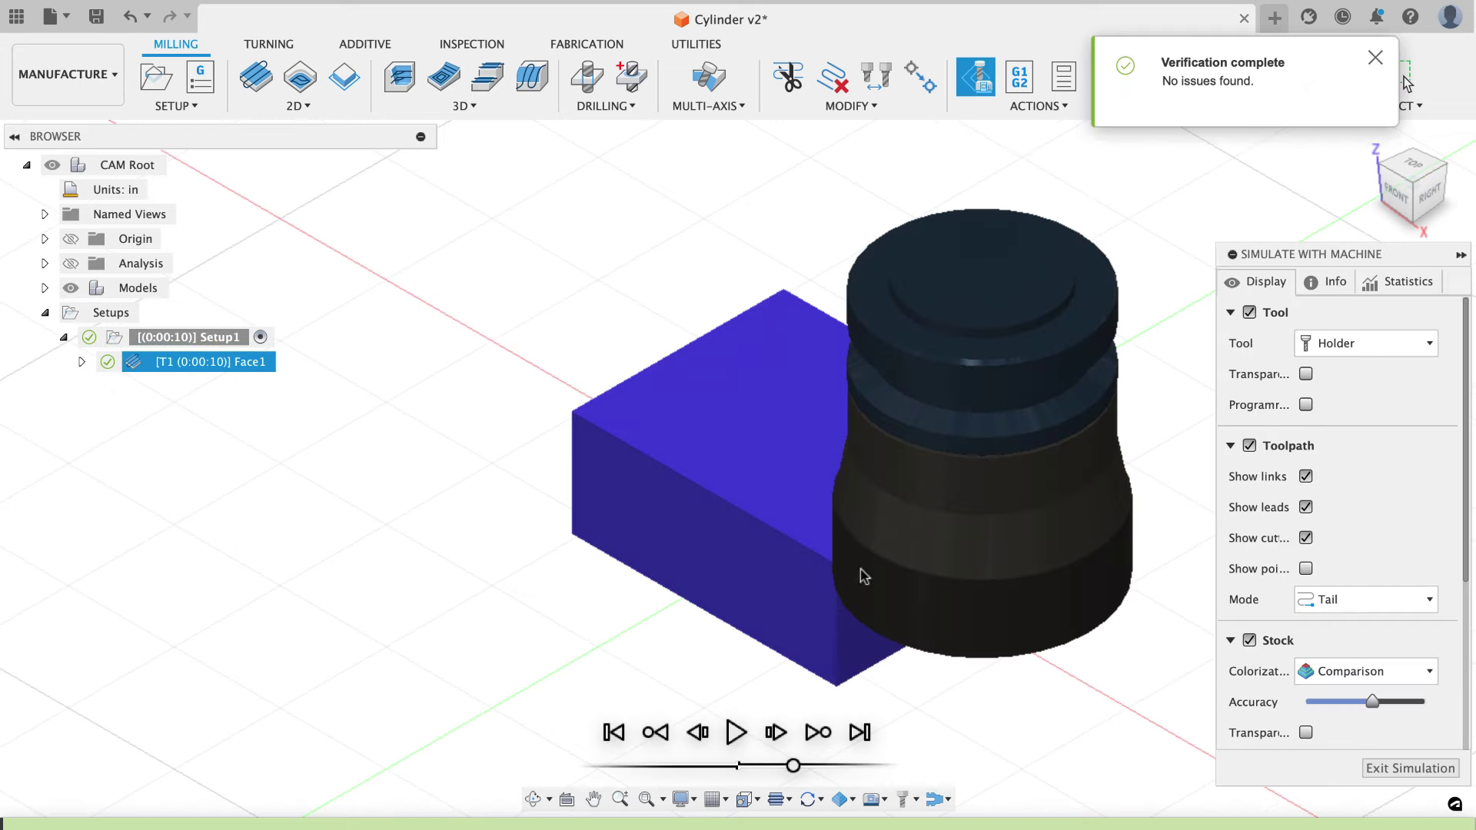
click(737, 731)
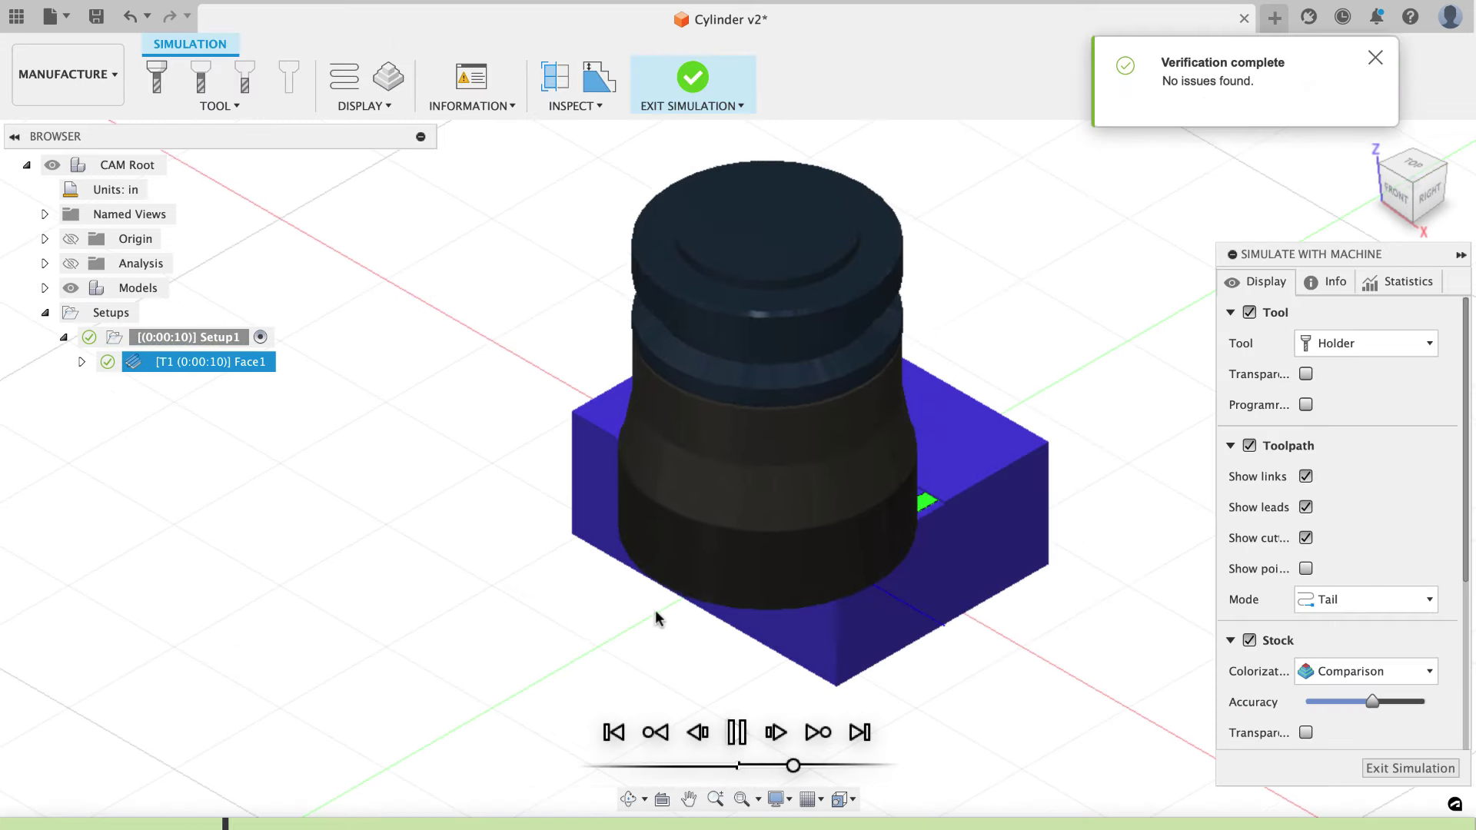
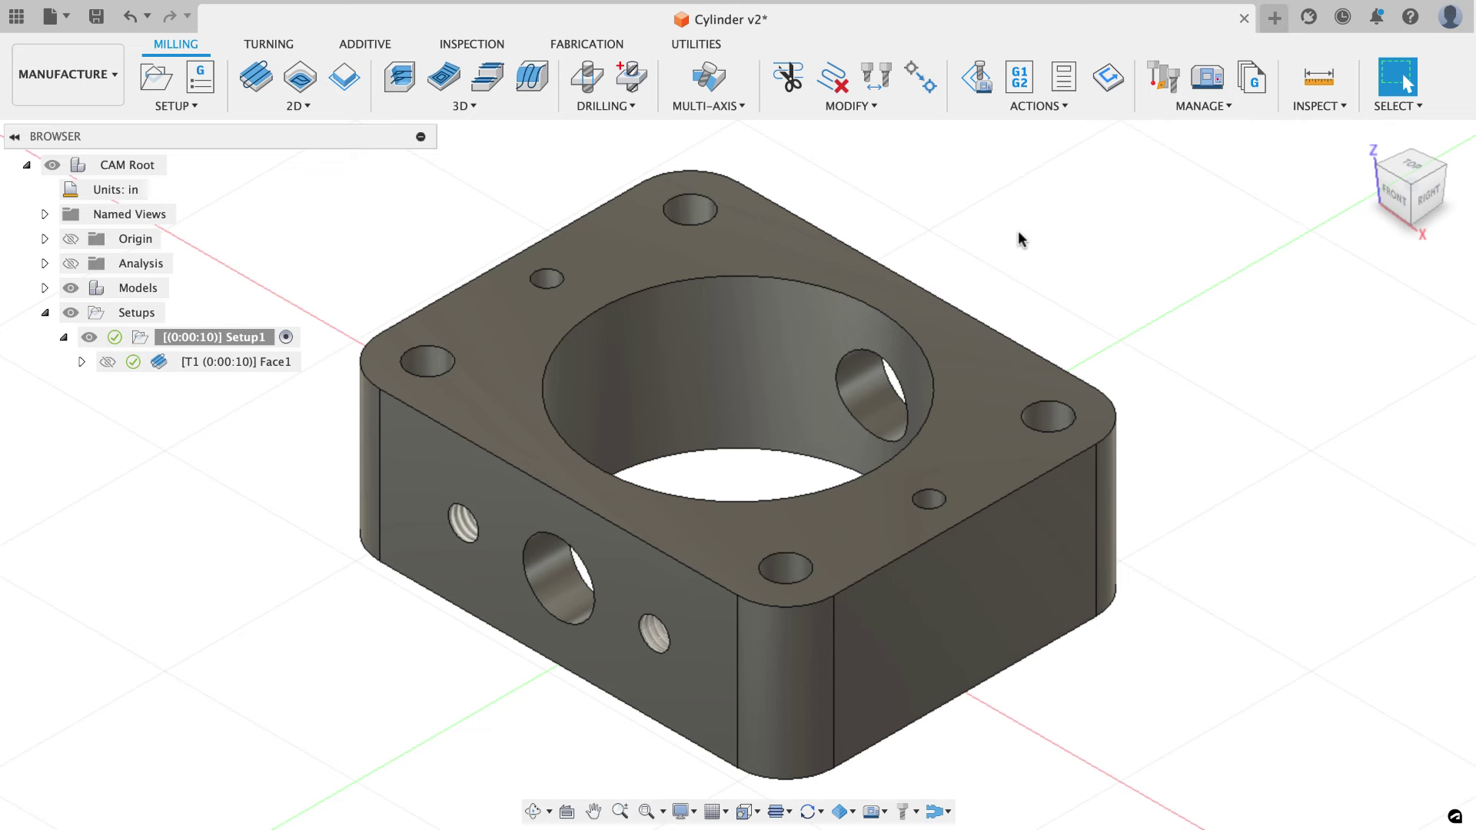
Start a Drill operation with tool 5, the 1/4" 90° Spot Drill from the Autodesk Model Engine library, using the Aluminum - Drilling cutting data.
key(d)
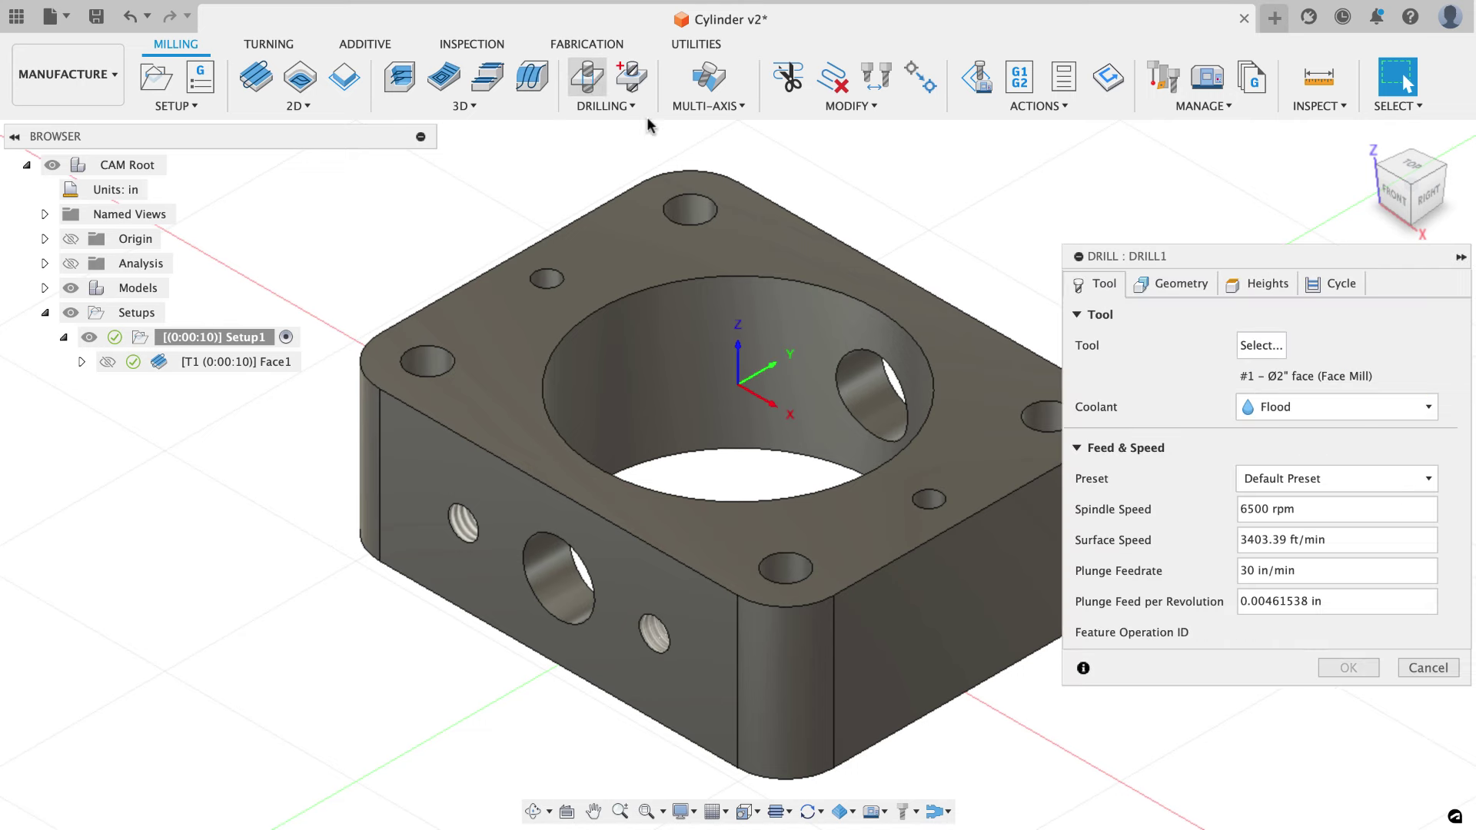
click(1254, 345)
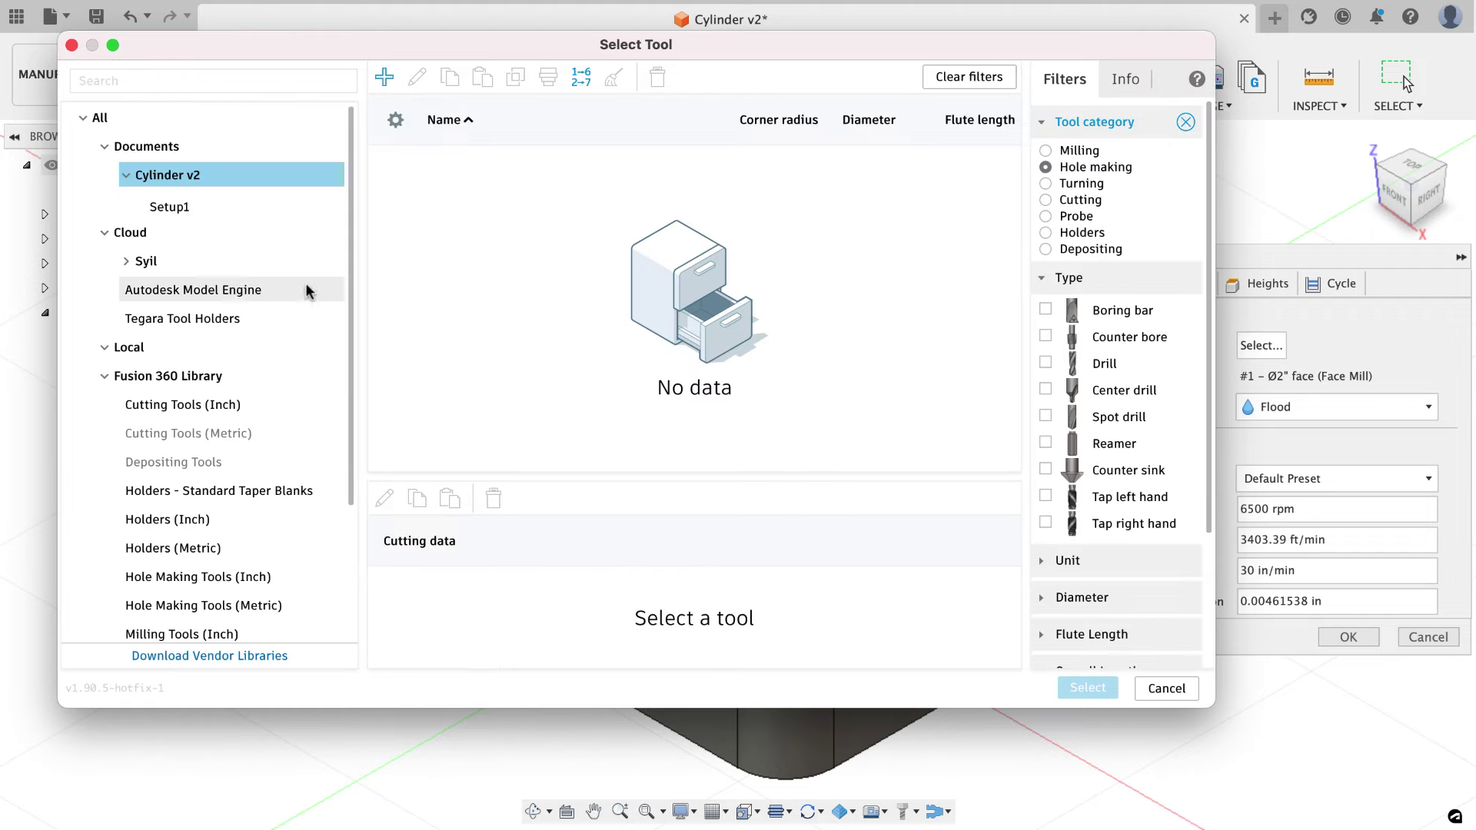
click(232, 291)
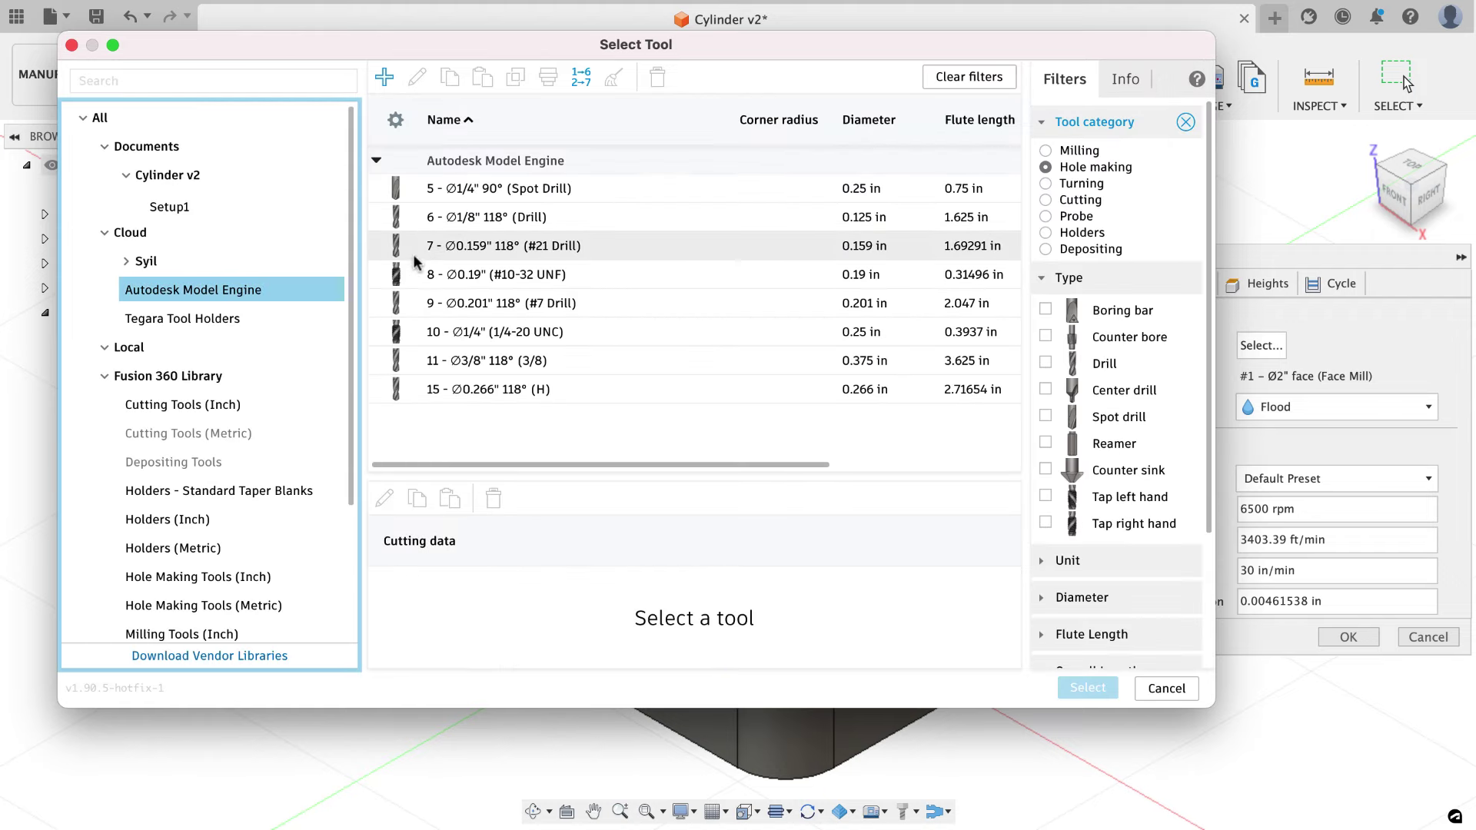
click(474, 195)
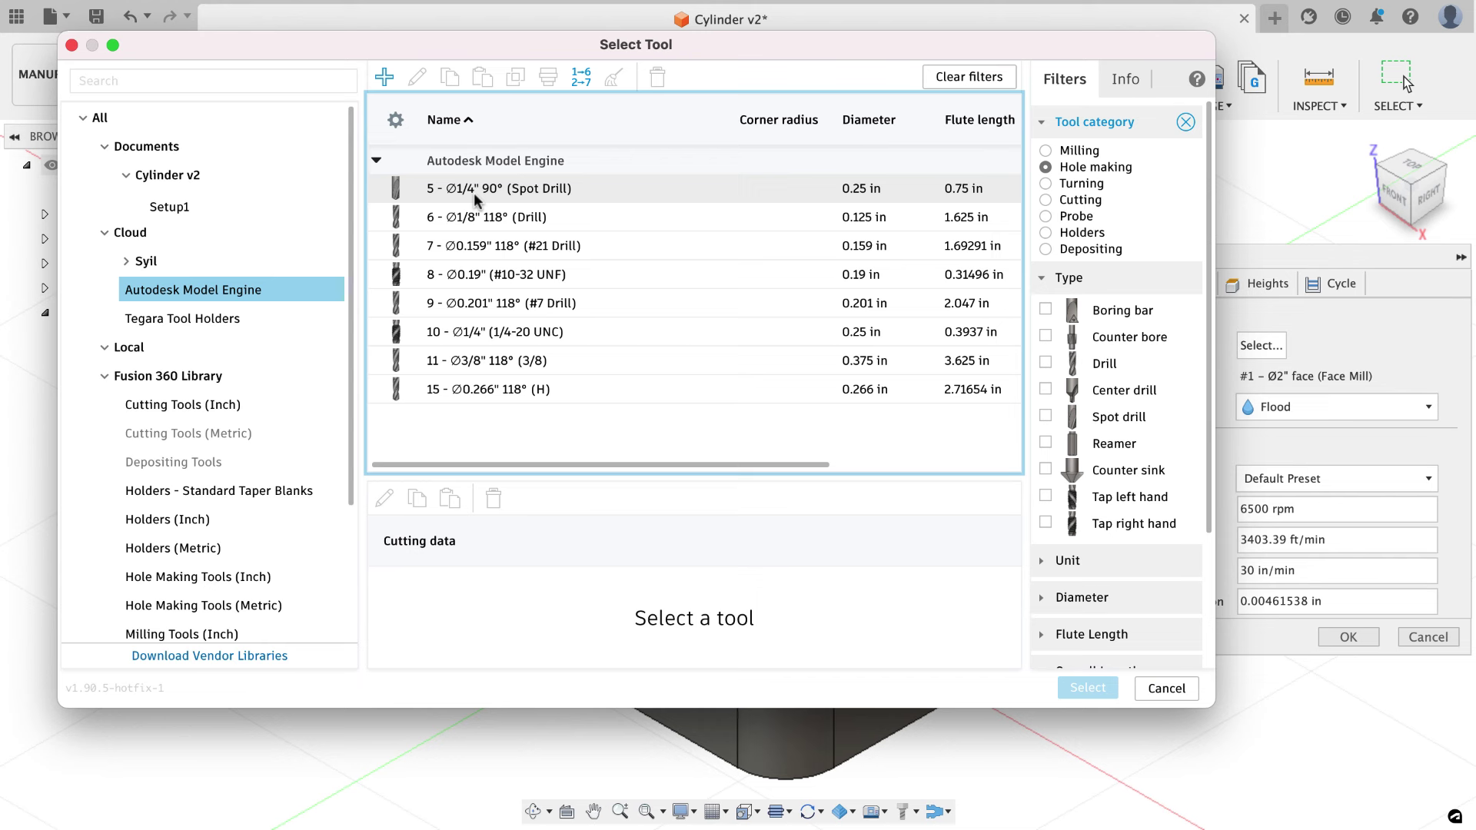
click(474, 192)
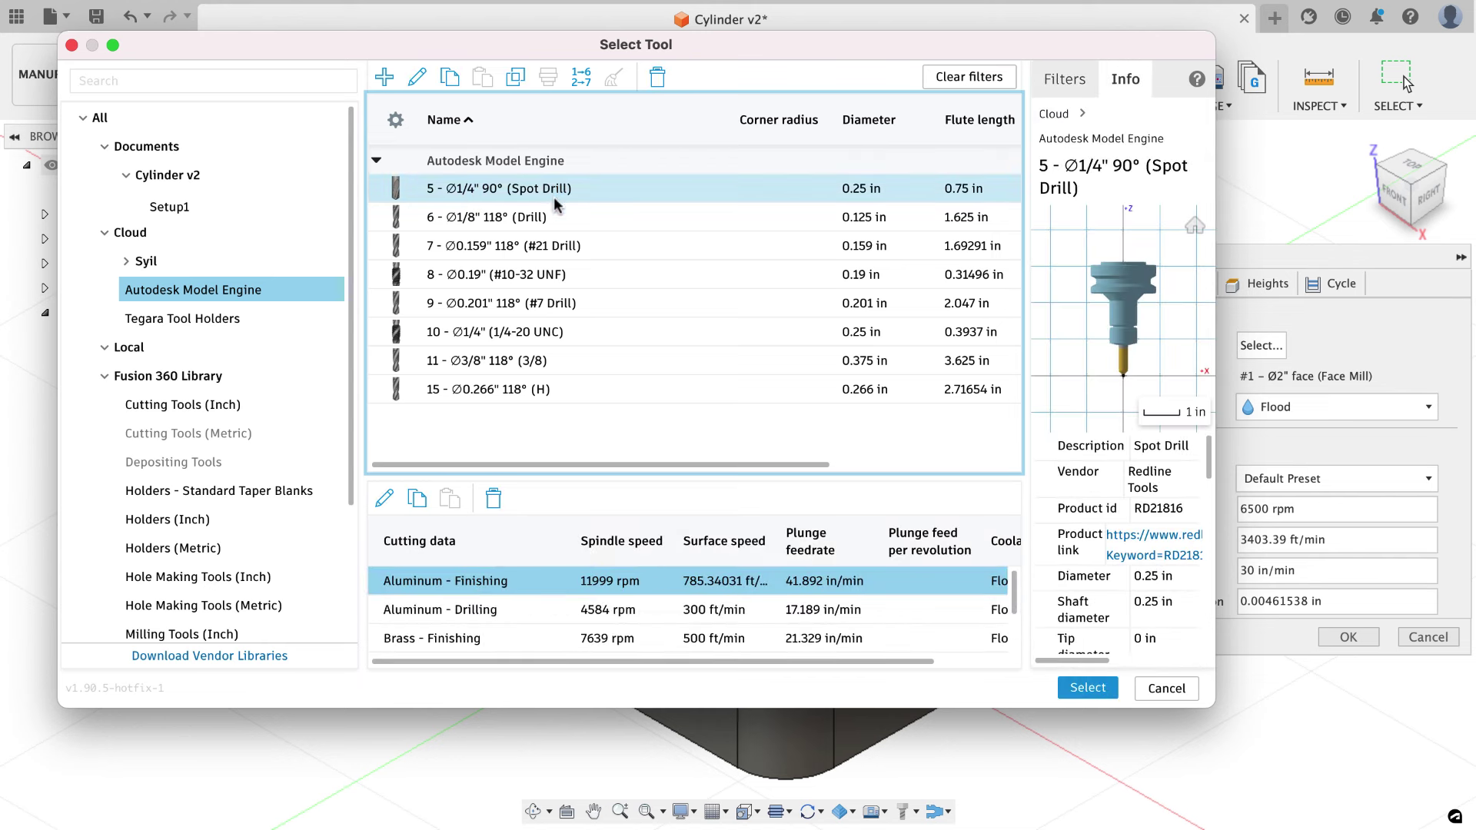
click(519, 612)
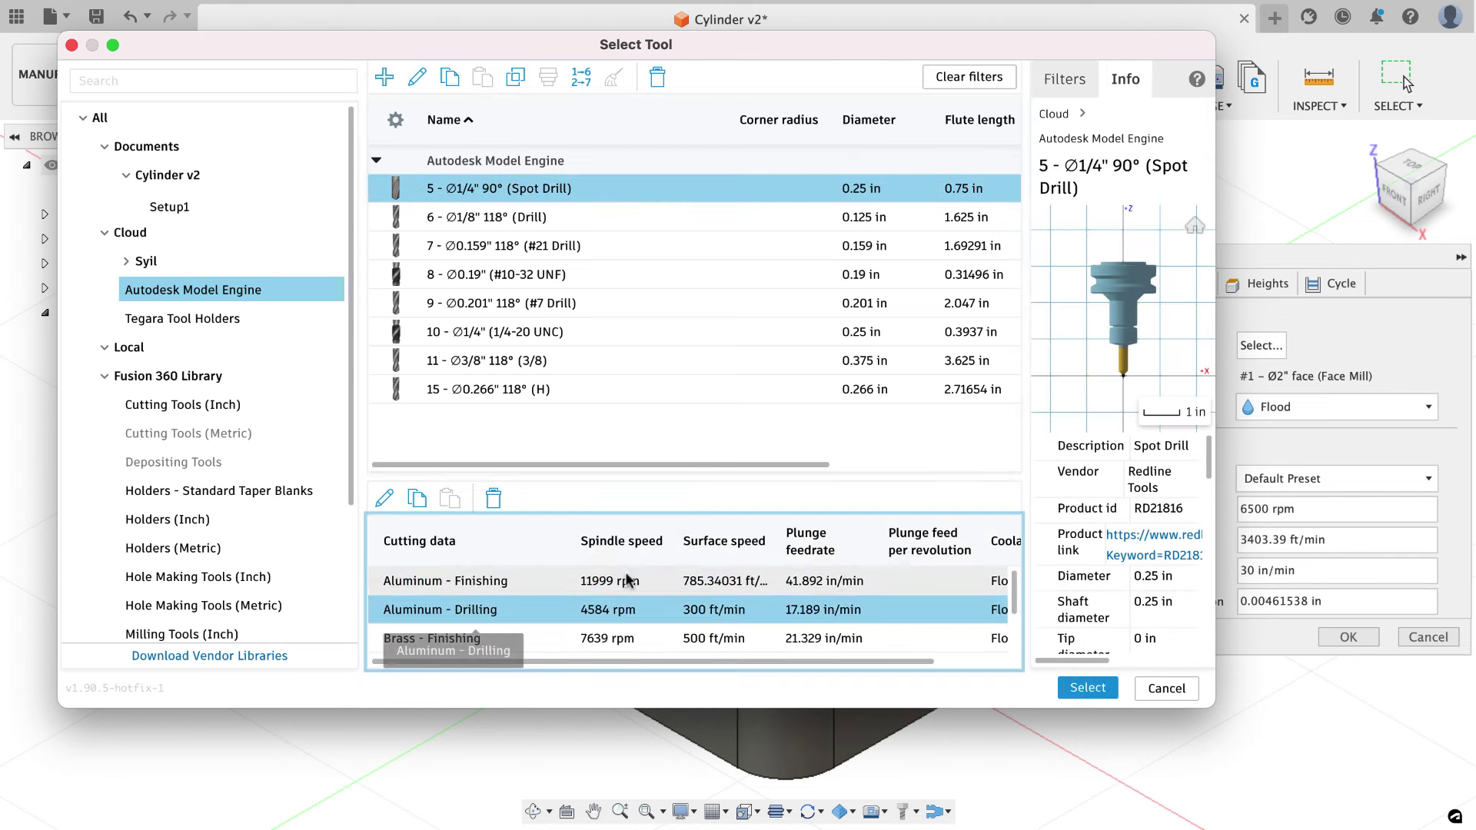
click(1086, 686)
Select the two small holes on the block's top face as the hole faces to spot drill.
click(1165, 287)
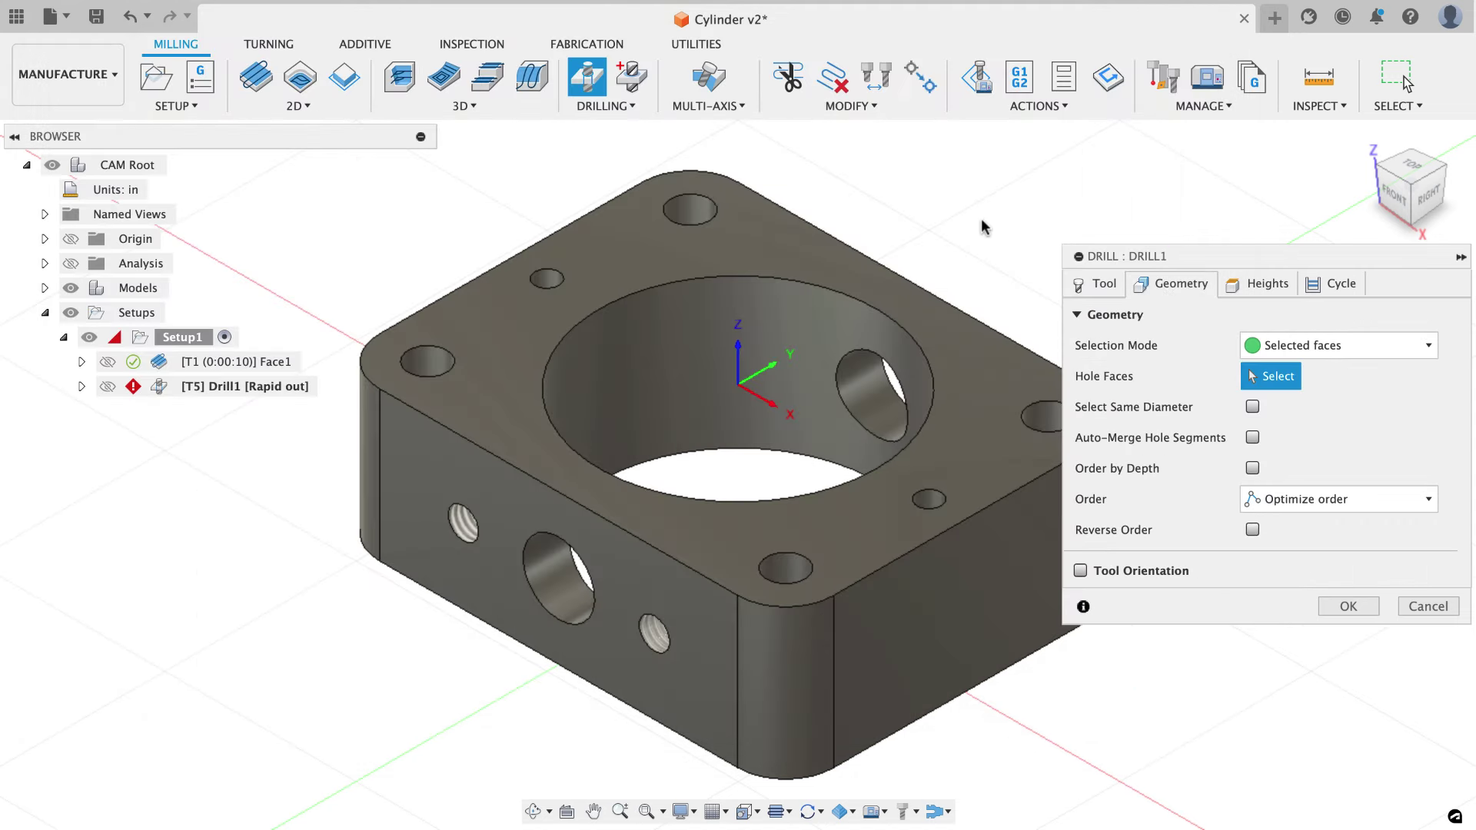
click(549, 279)
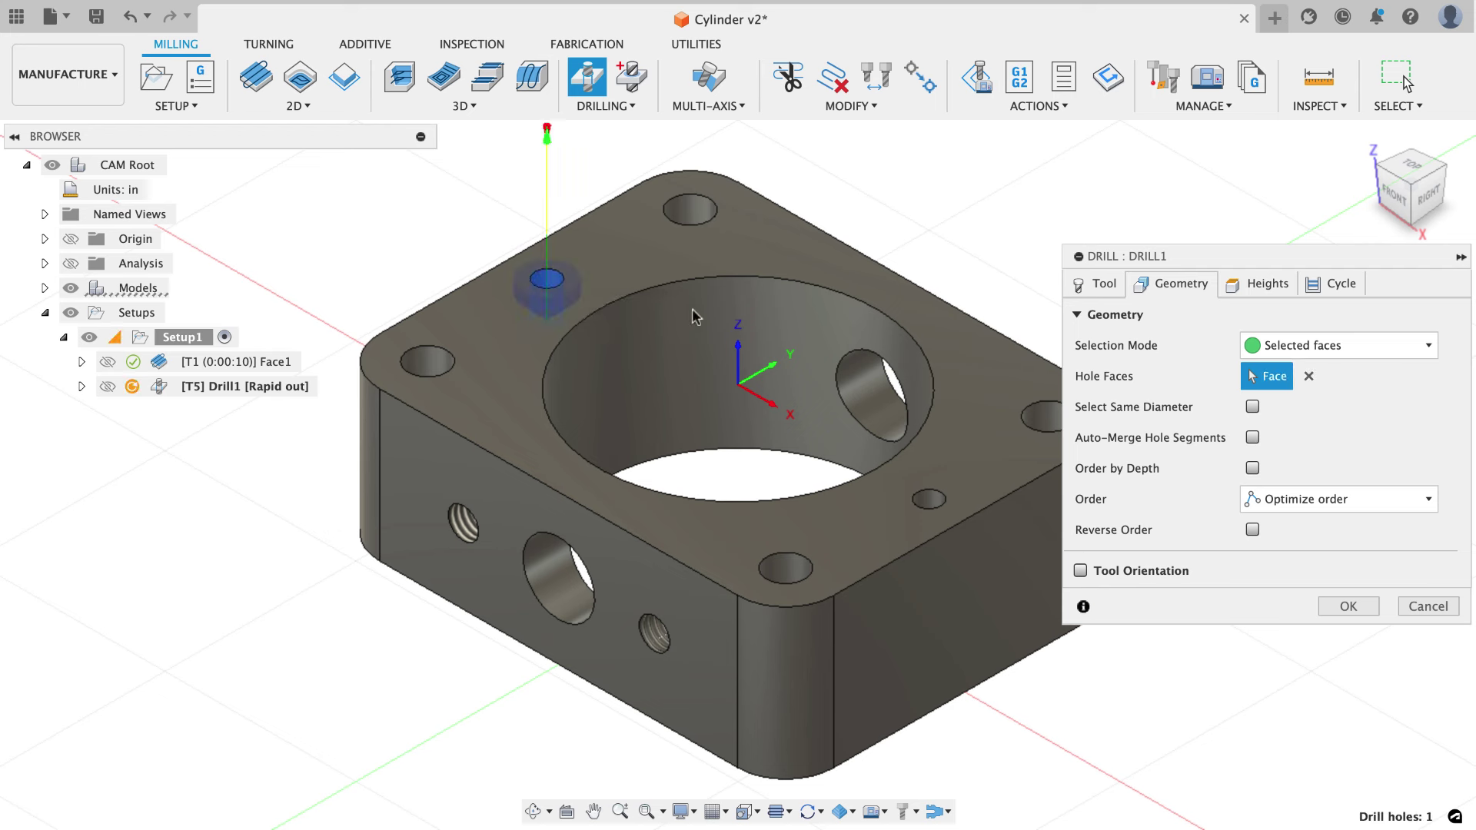
click(930, 500)
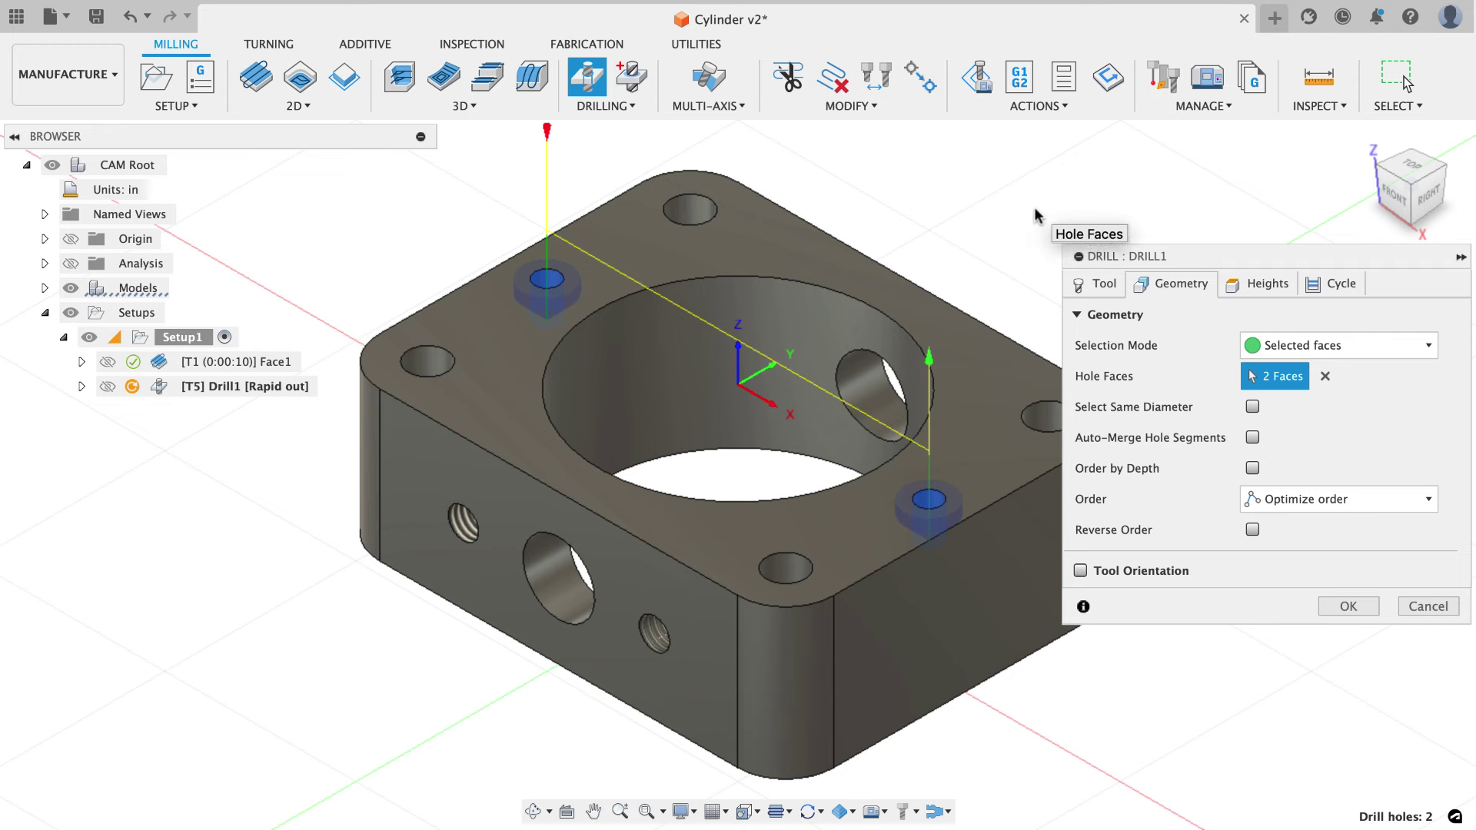
Set the spot drilling bottom height to a chamfer width of .01 in, and confirm the operation with the Drilling - rapid out cycle.
click(1242, 278)
scroll(1163, 459, down, 1)
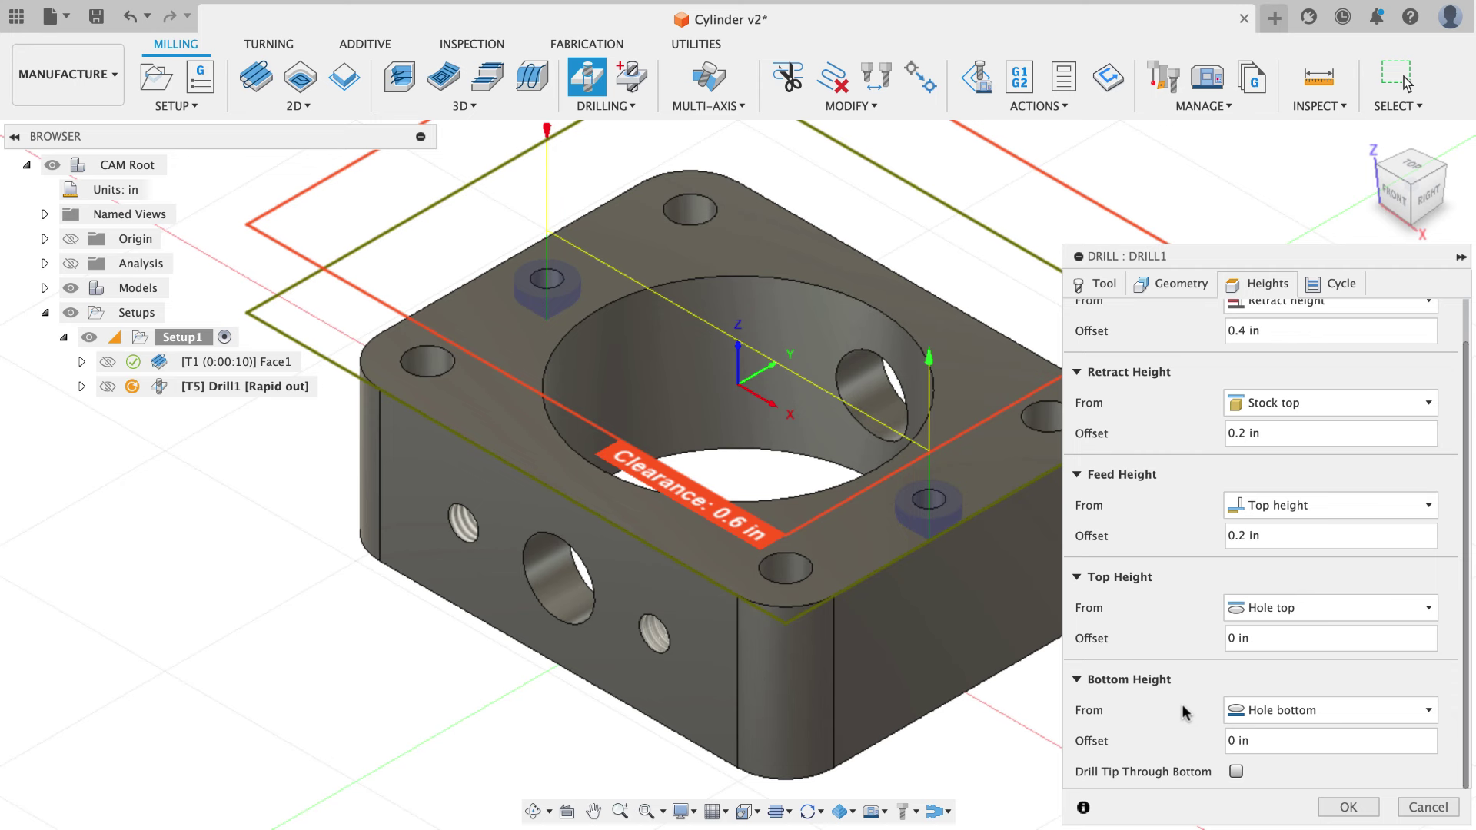
click(1249, 710)
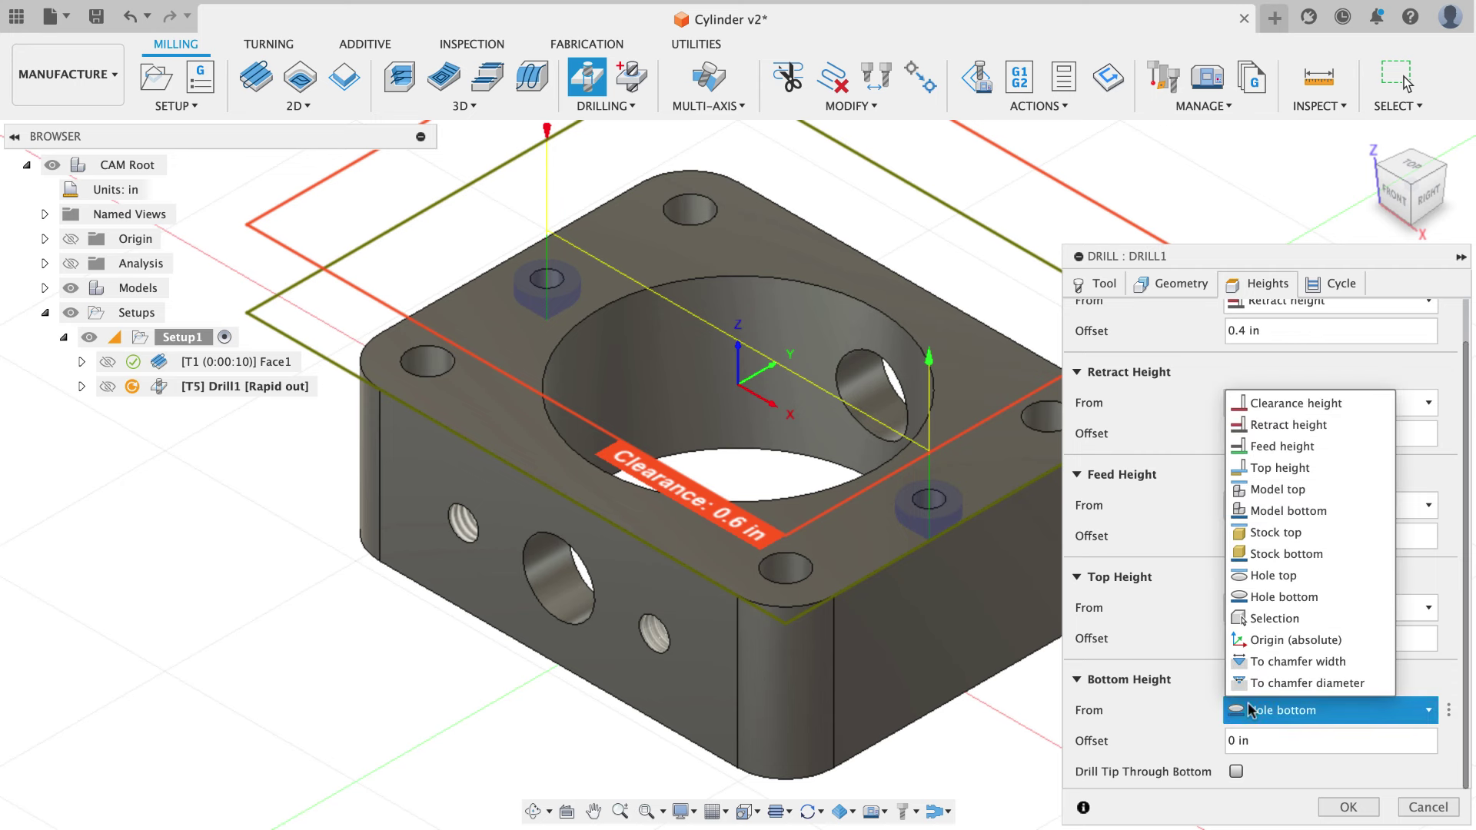
click(1292, 661)
click(1244, 773)
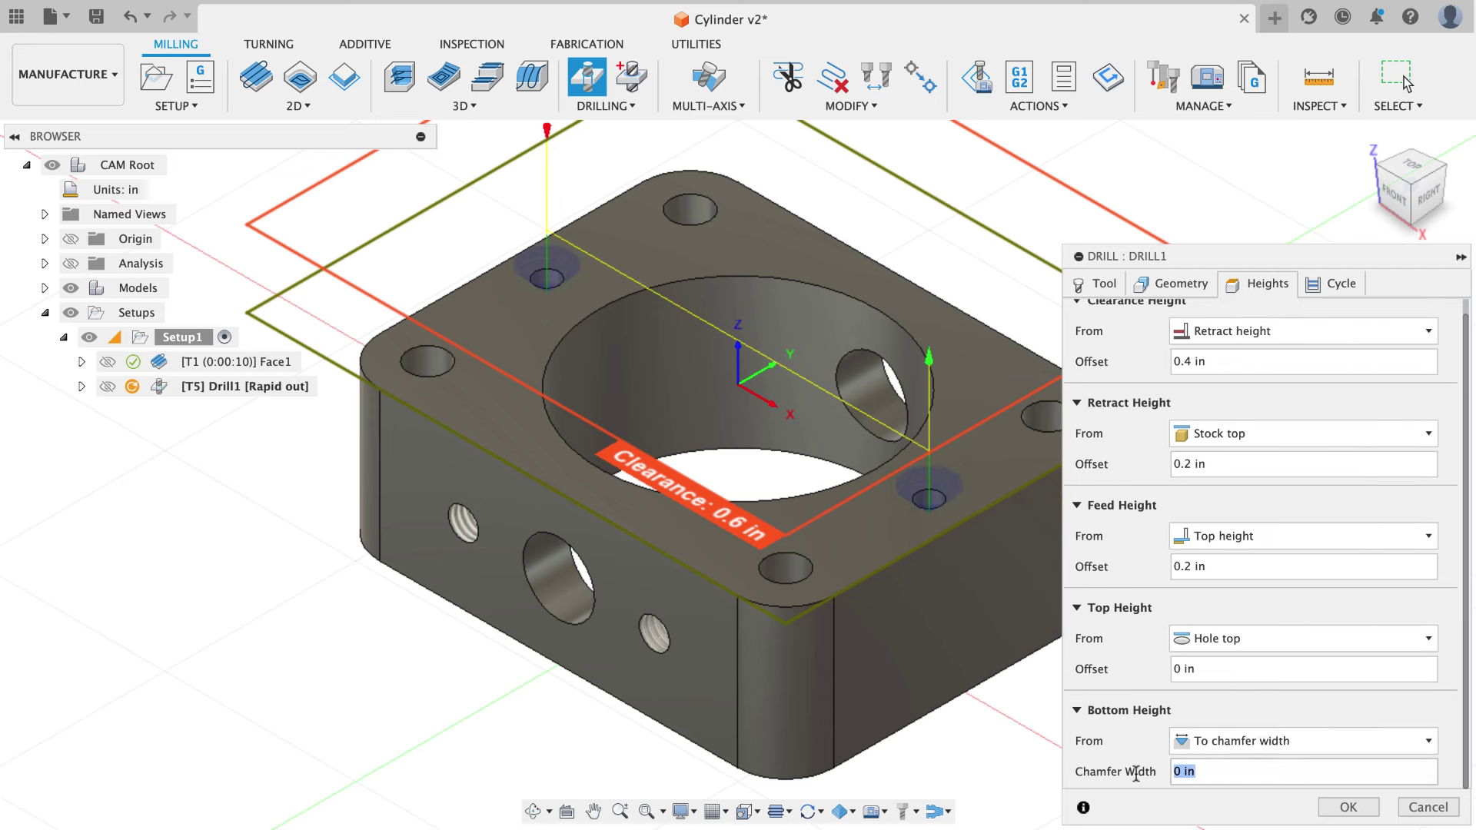
text(.01)
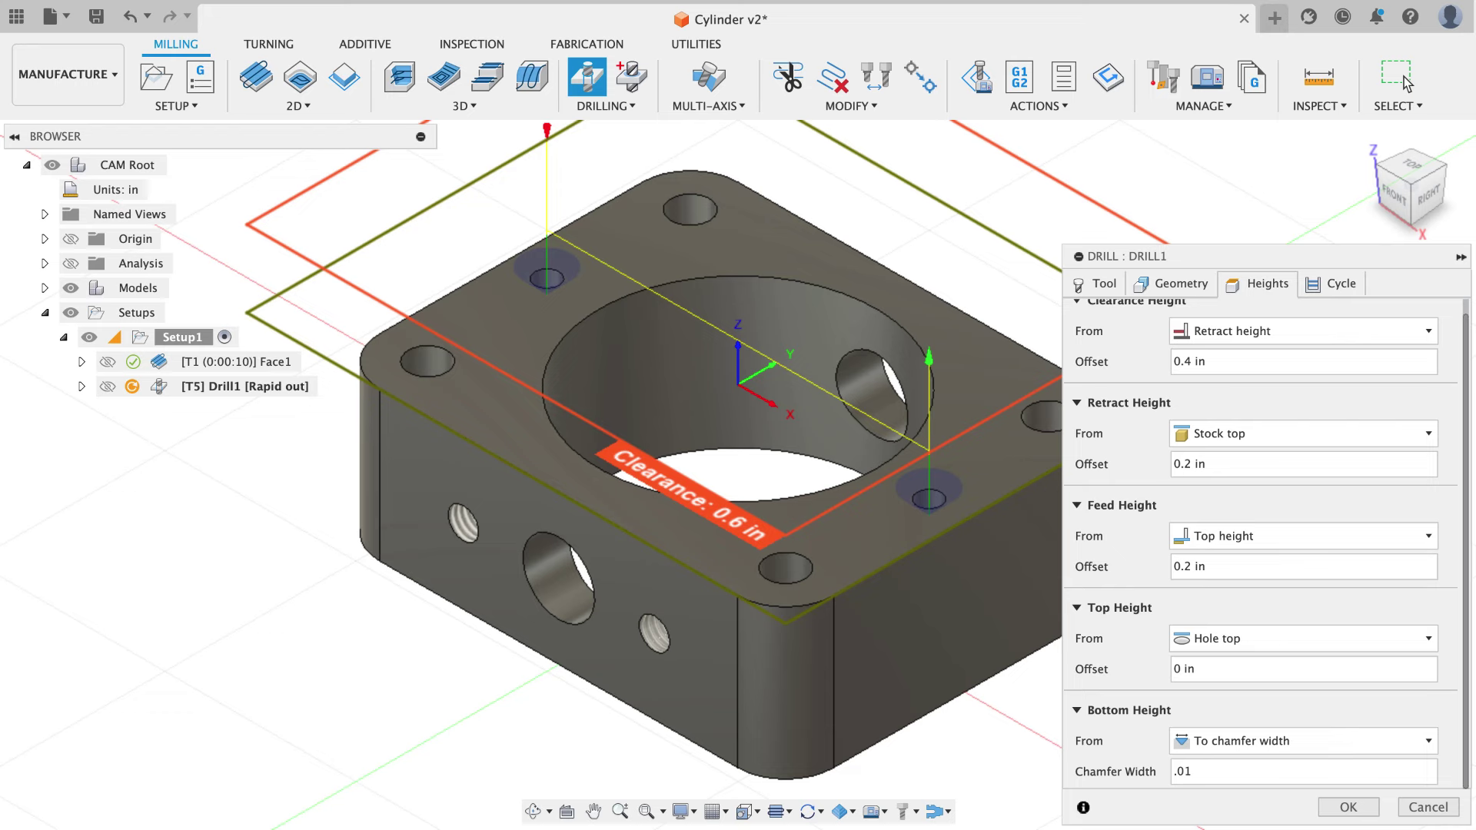
click(1333, 284)
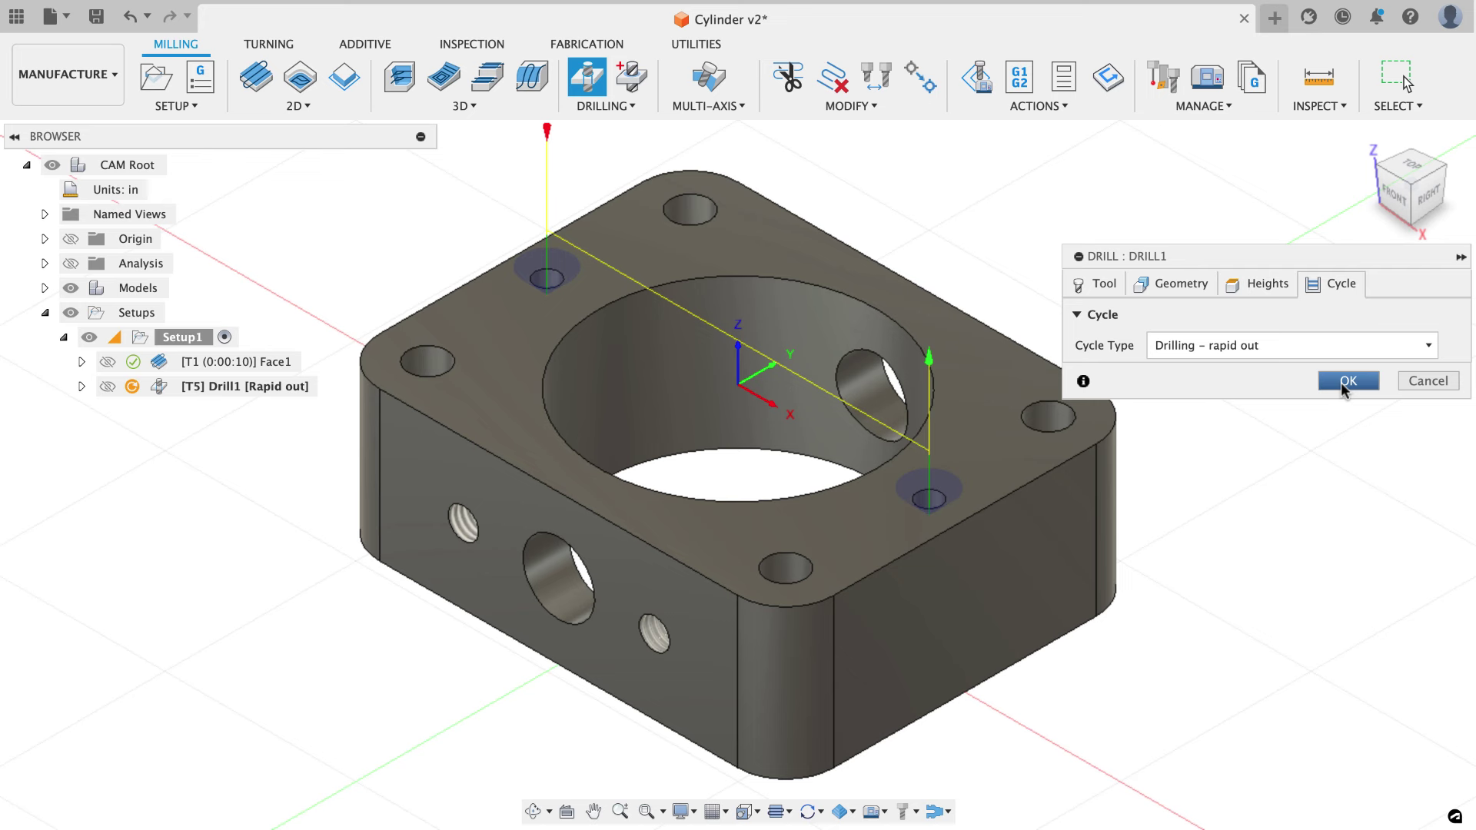
click(1346, 381)
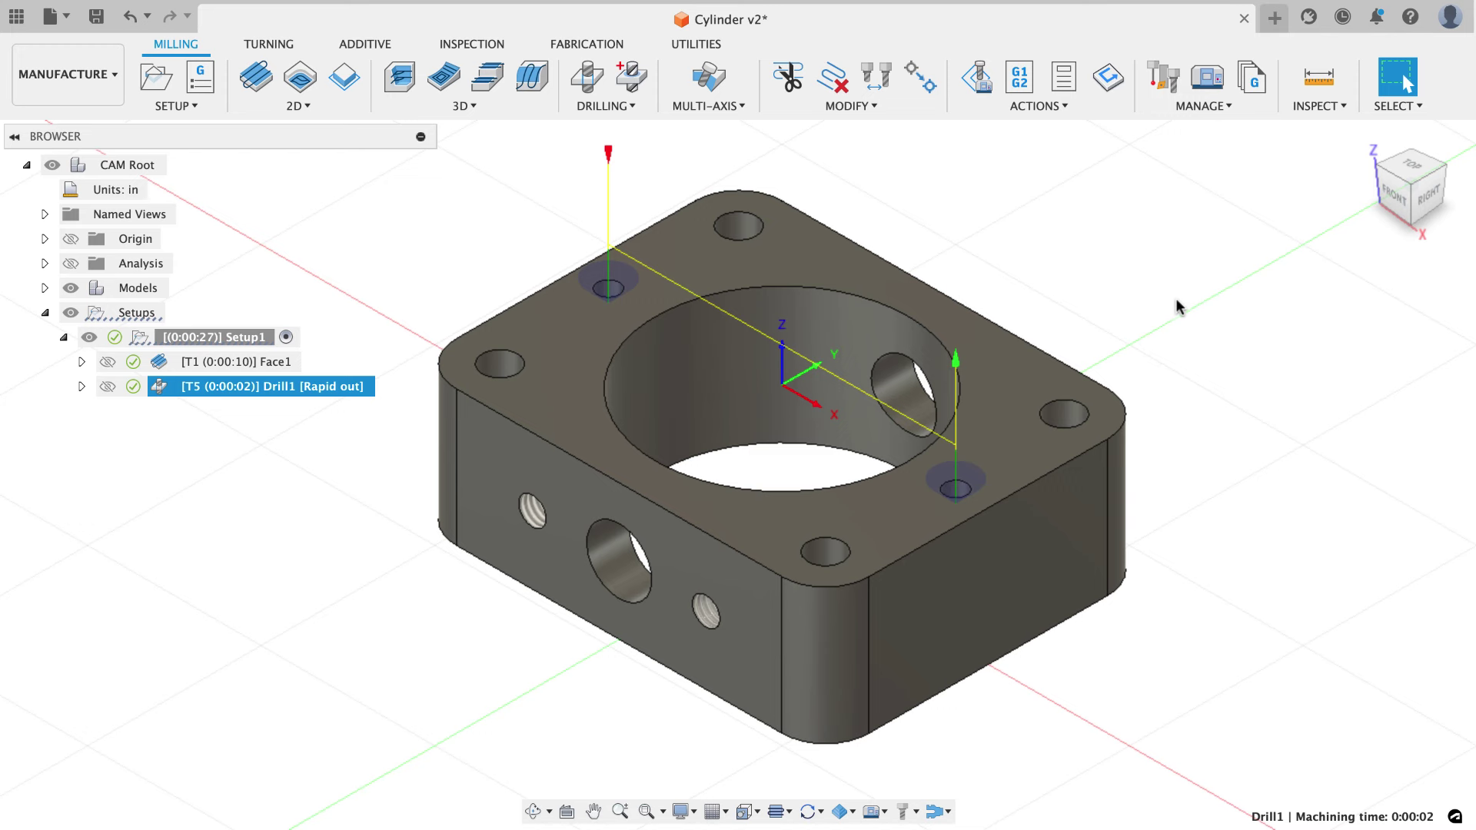
Start another Drill operation with the 1/4" 90° spot drill, select a corner hole and the central bore, and include all holes of the same diameter.
click(587, 77)
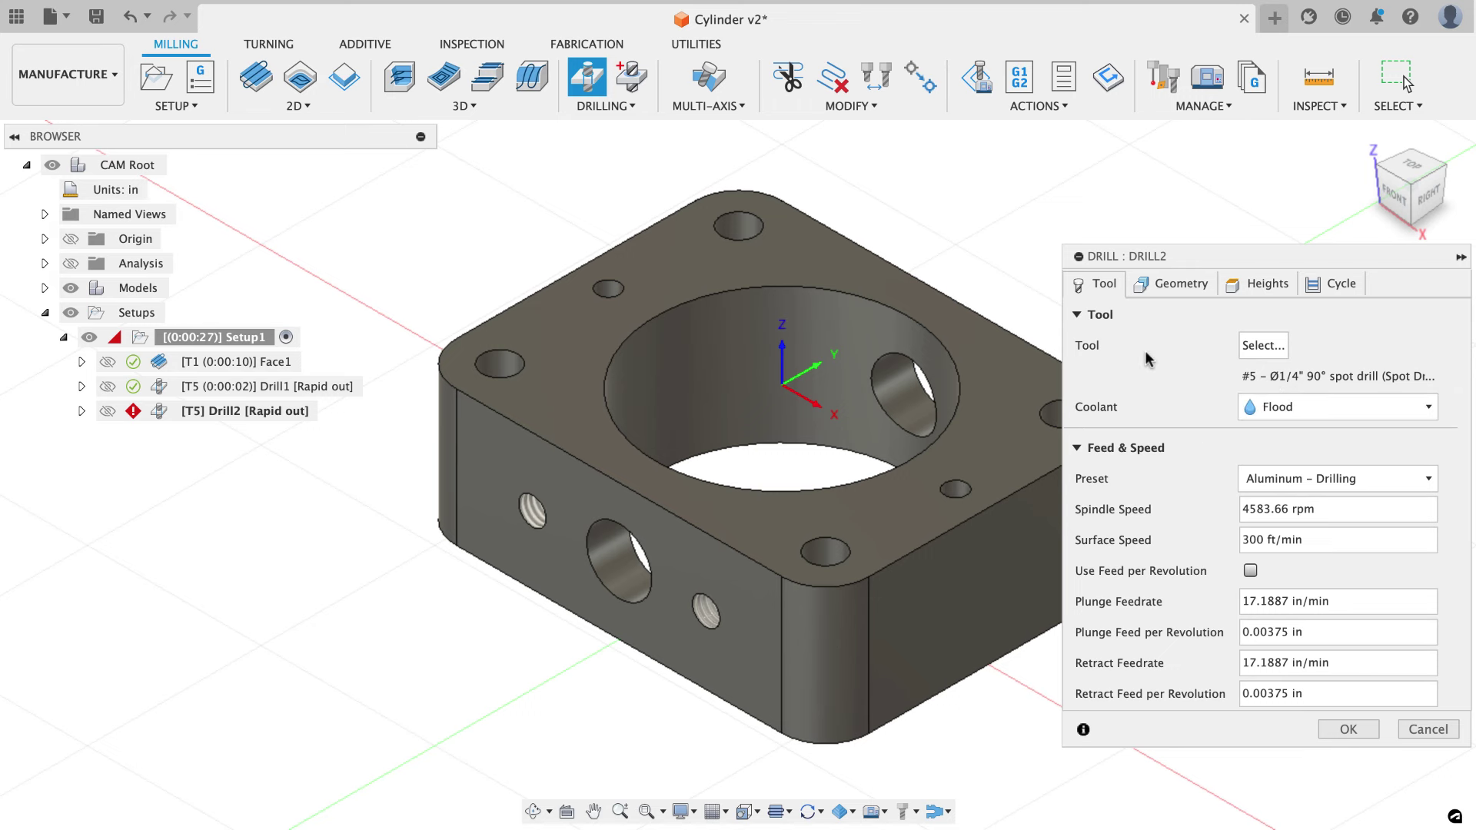
click(1174, 286)
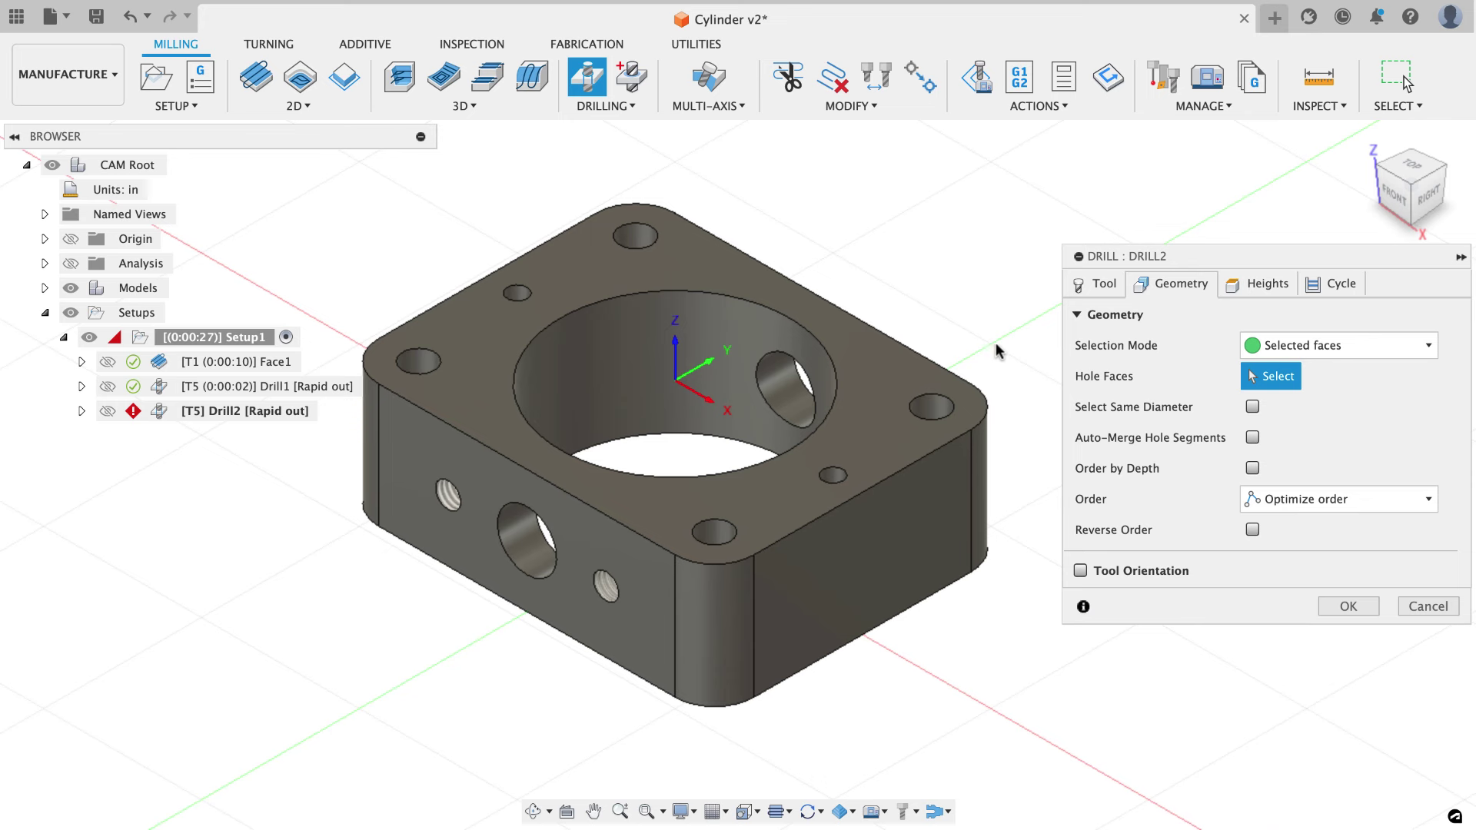
click(933, 405)
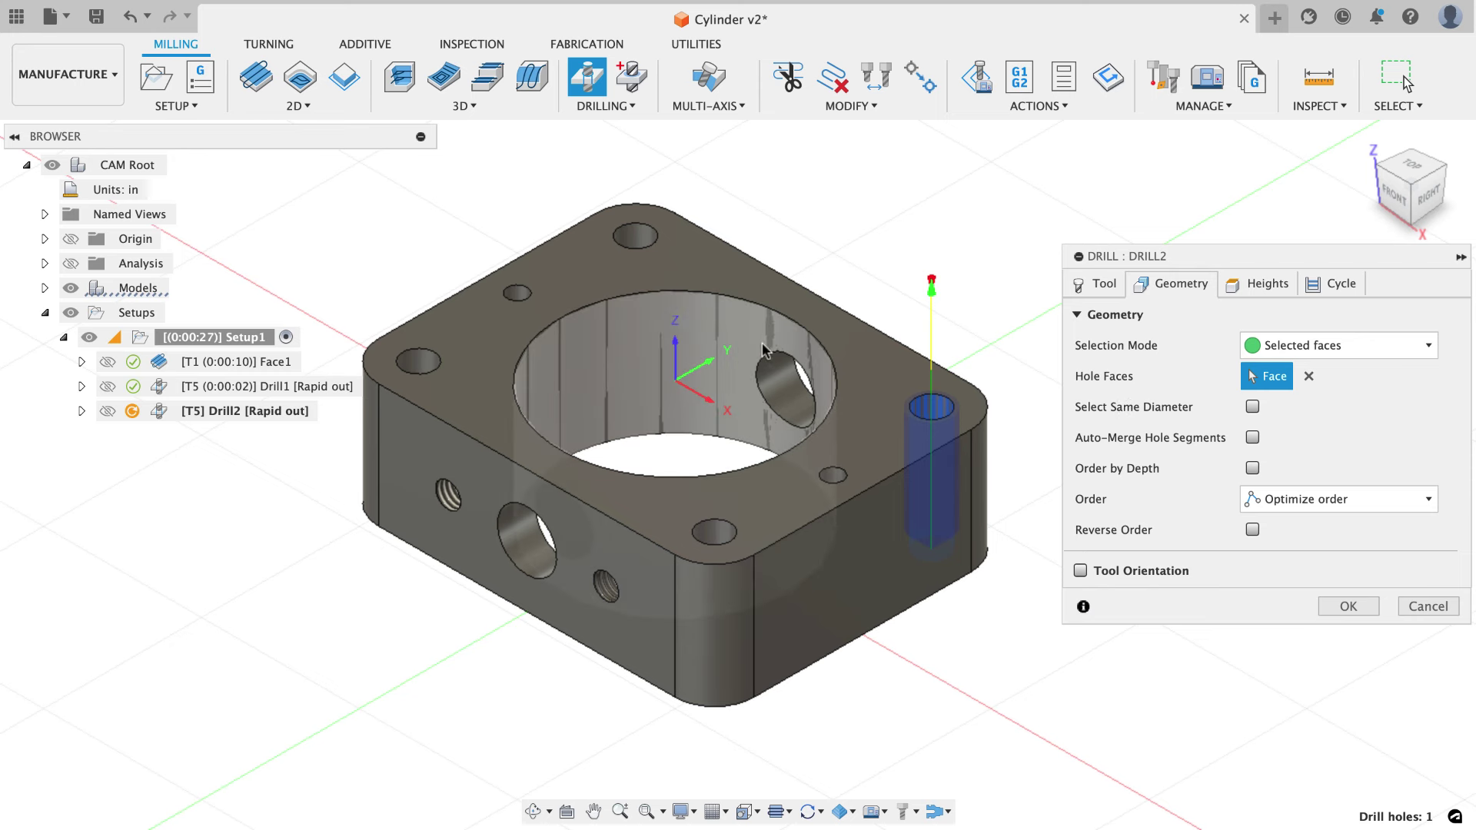
click(712, 359)
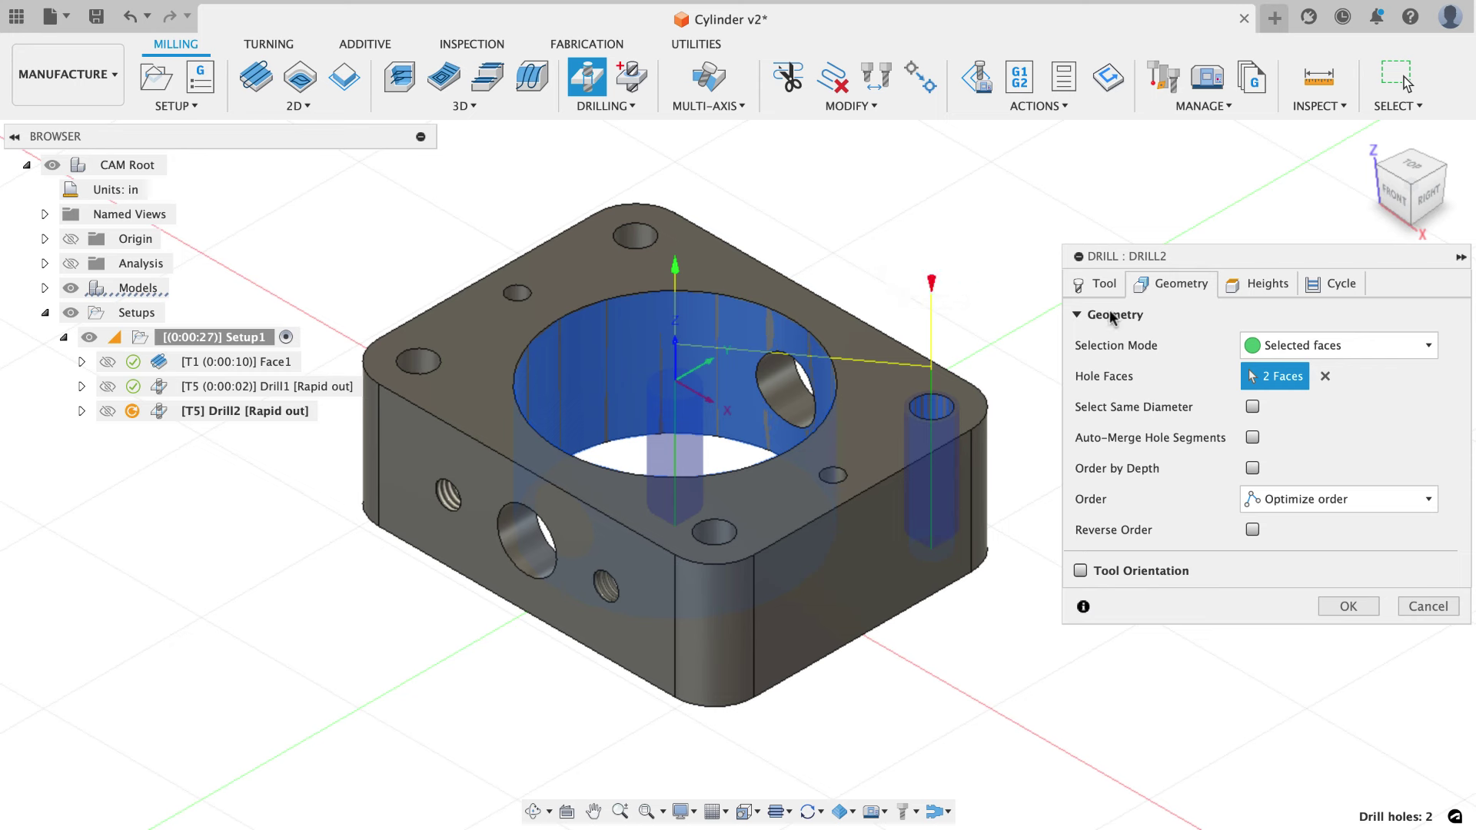
click(1252, 406)
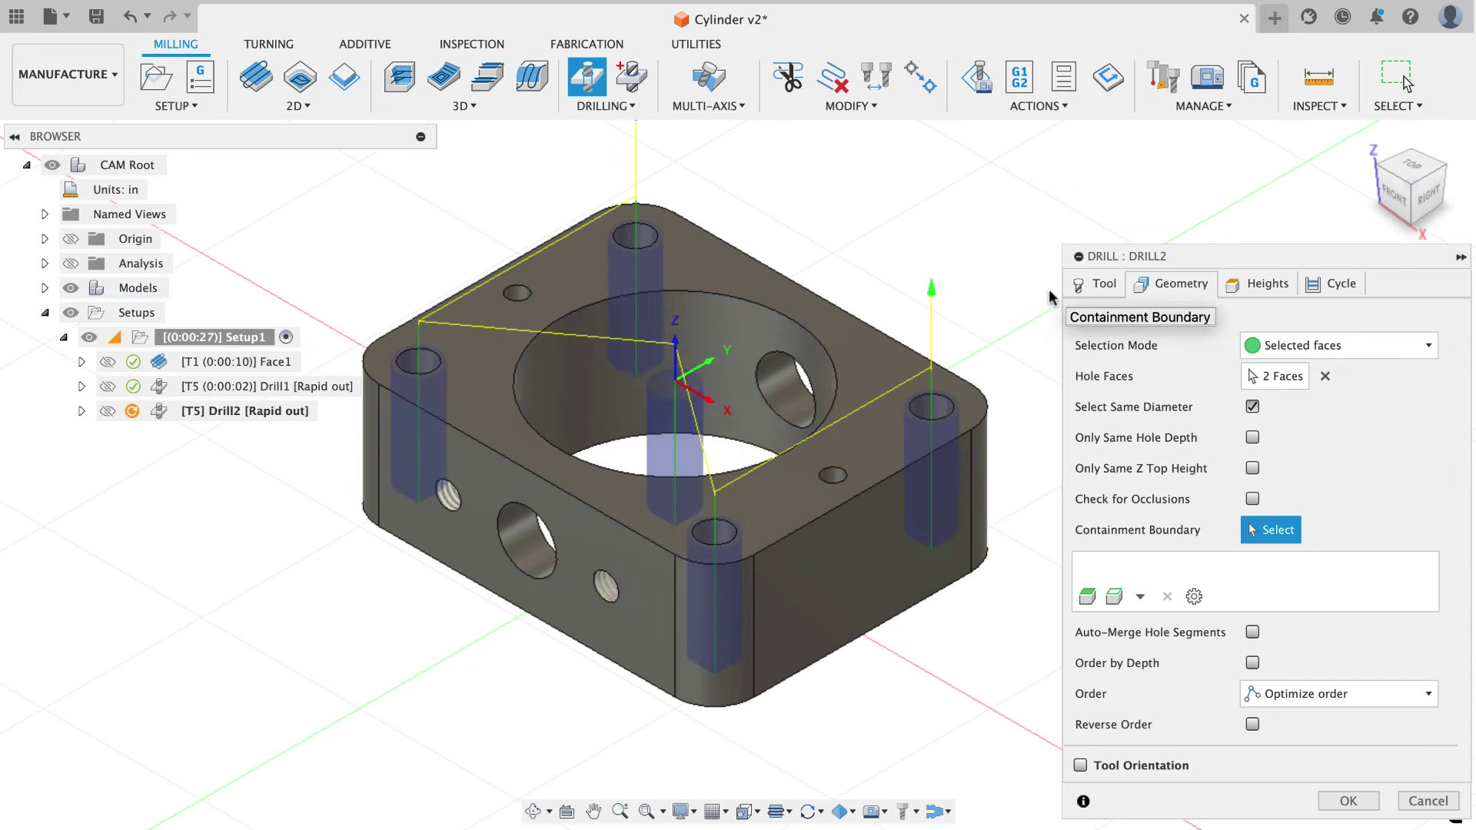
Set the spot drilling bottom height to Hole top with an offset of -.05 in.
click(1260, 284)
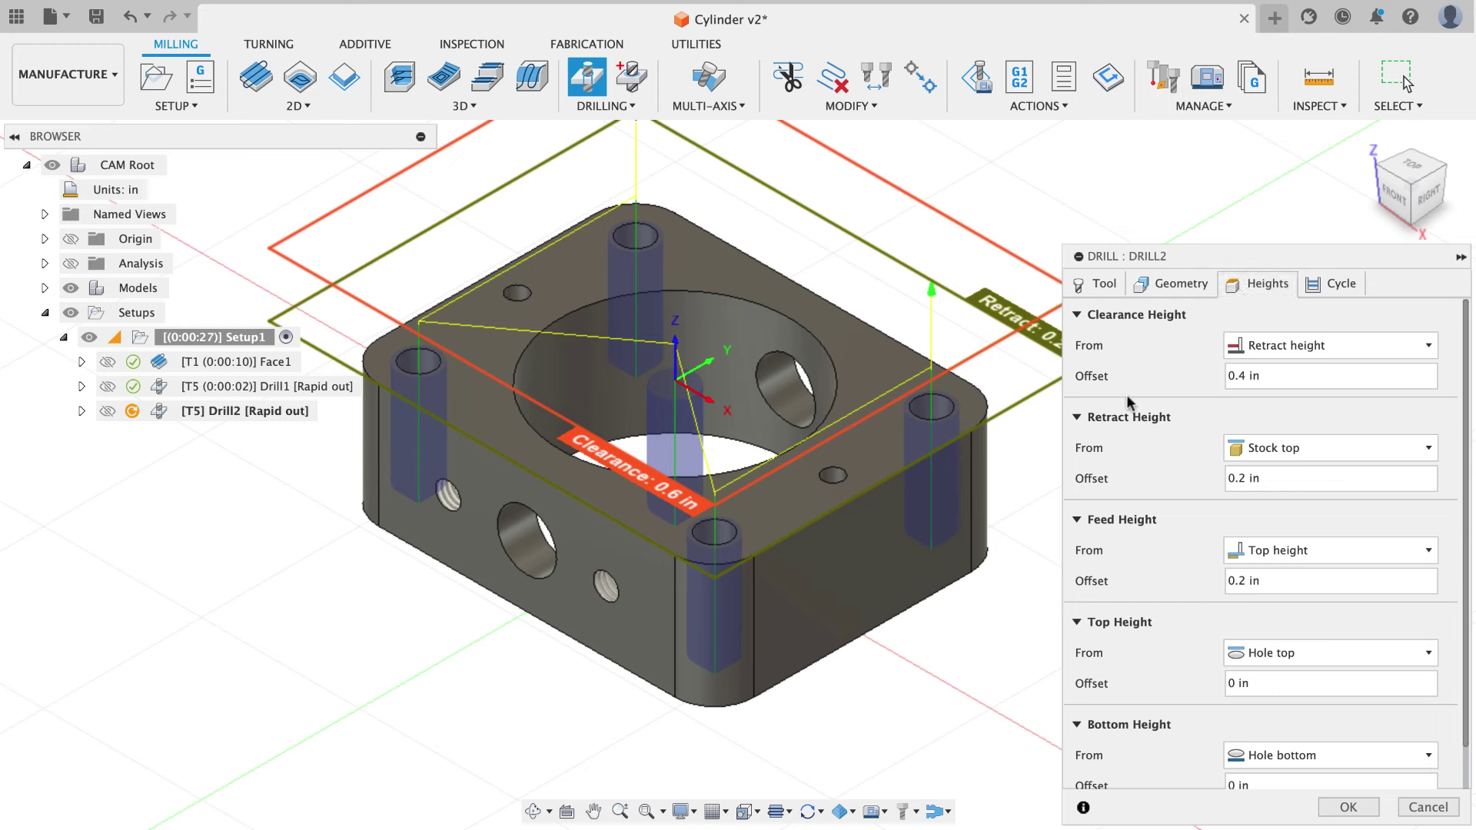
scroll(1137, 492, down, 2)
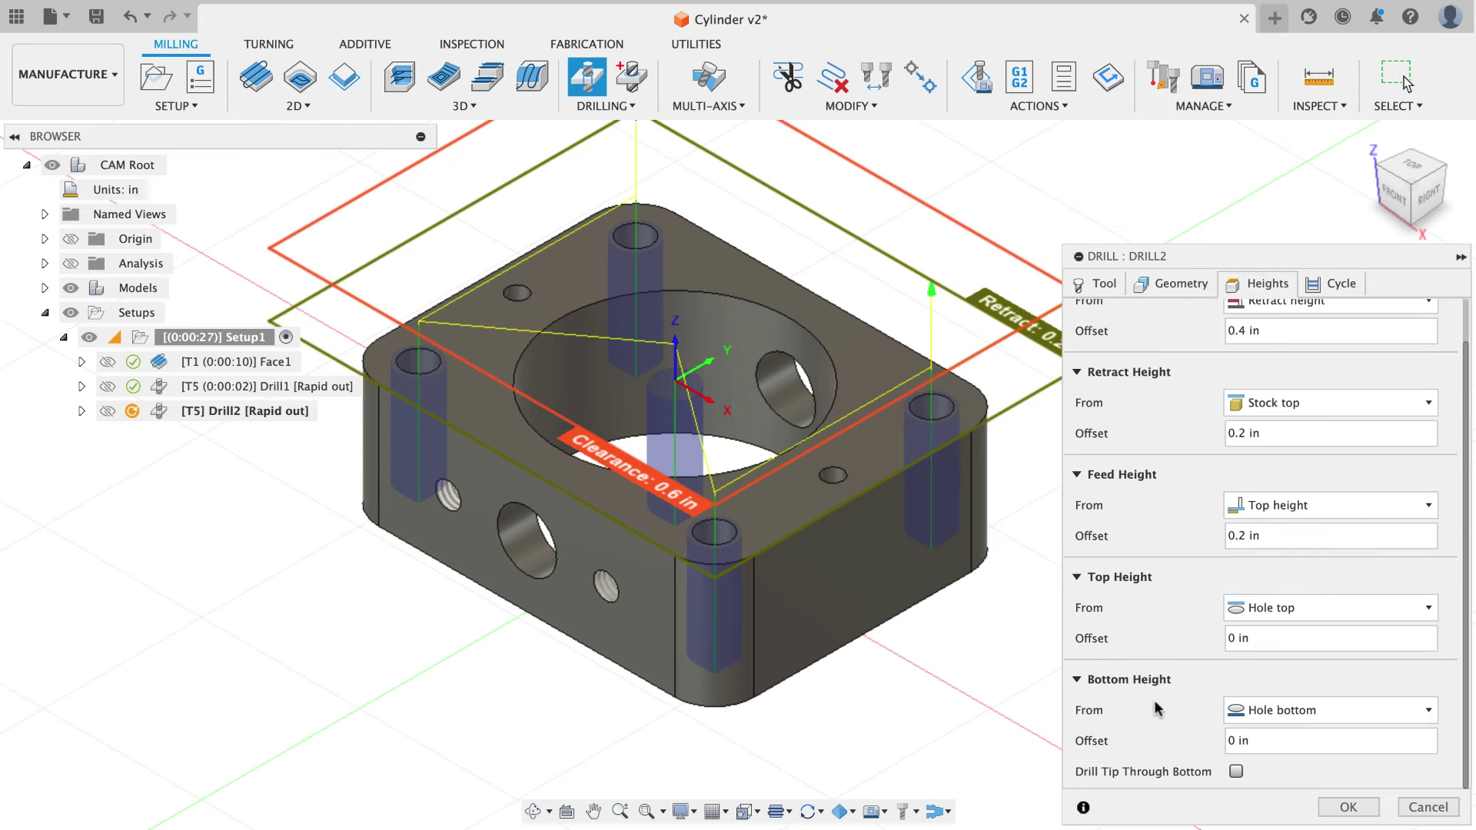
click(1278, 704)
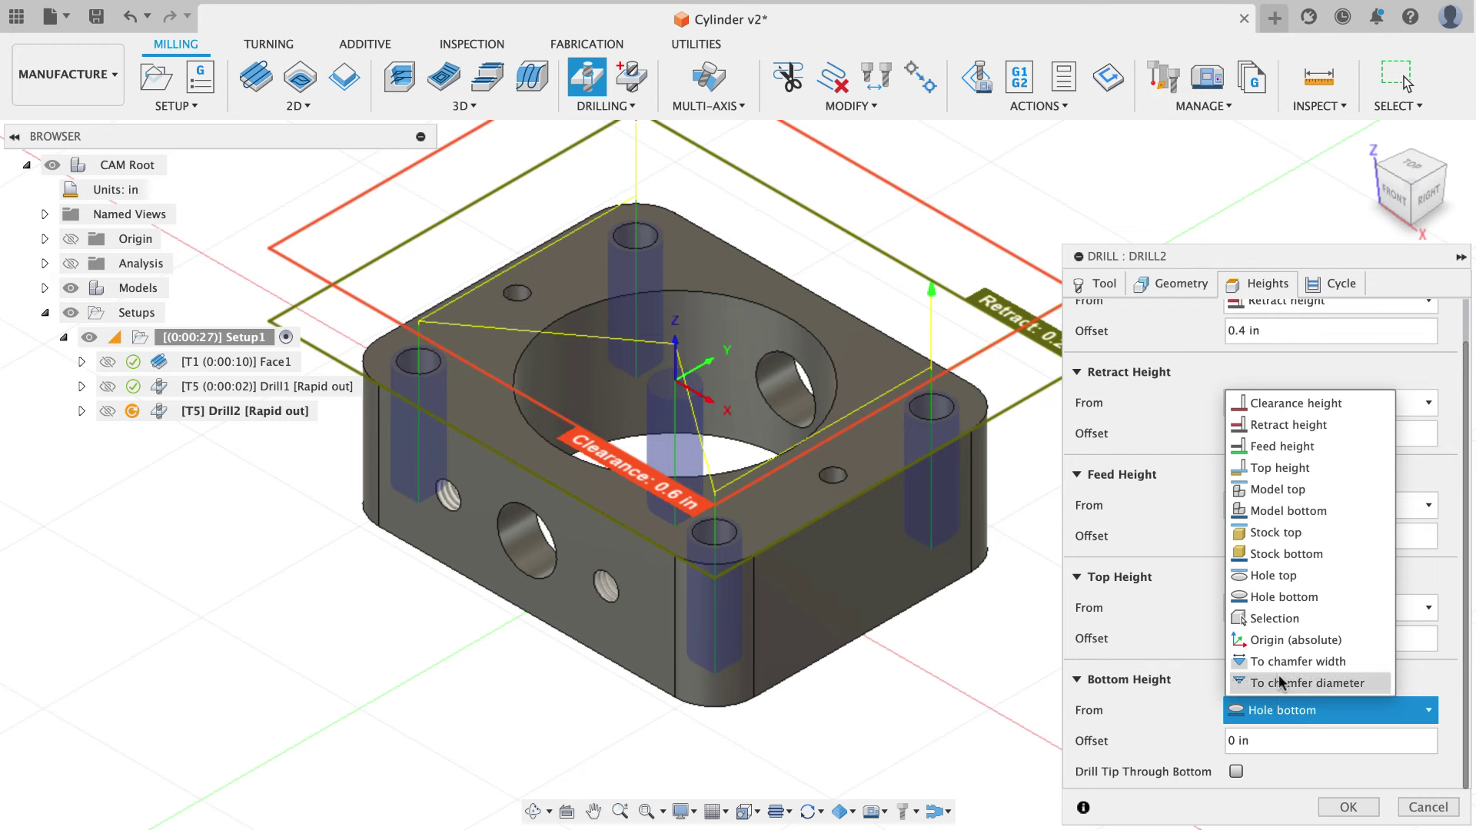
click(1278, 575)
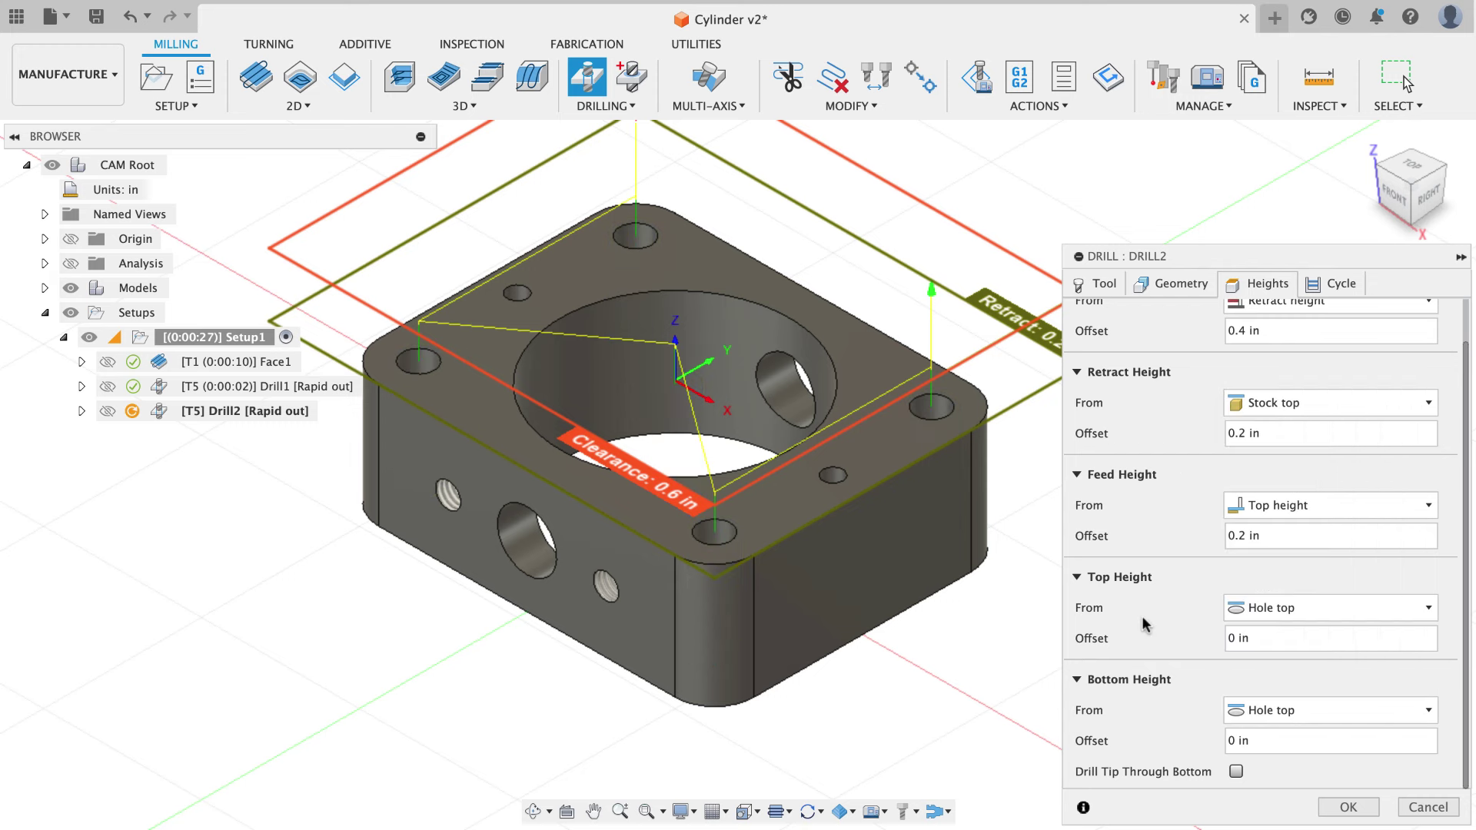
click(1229, 740)
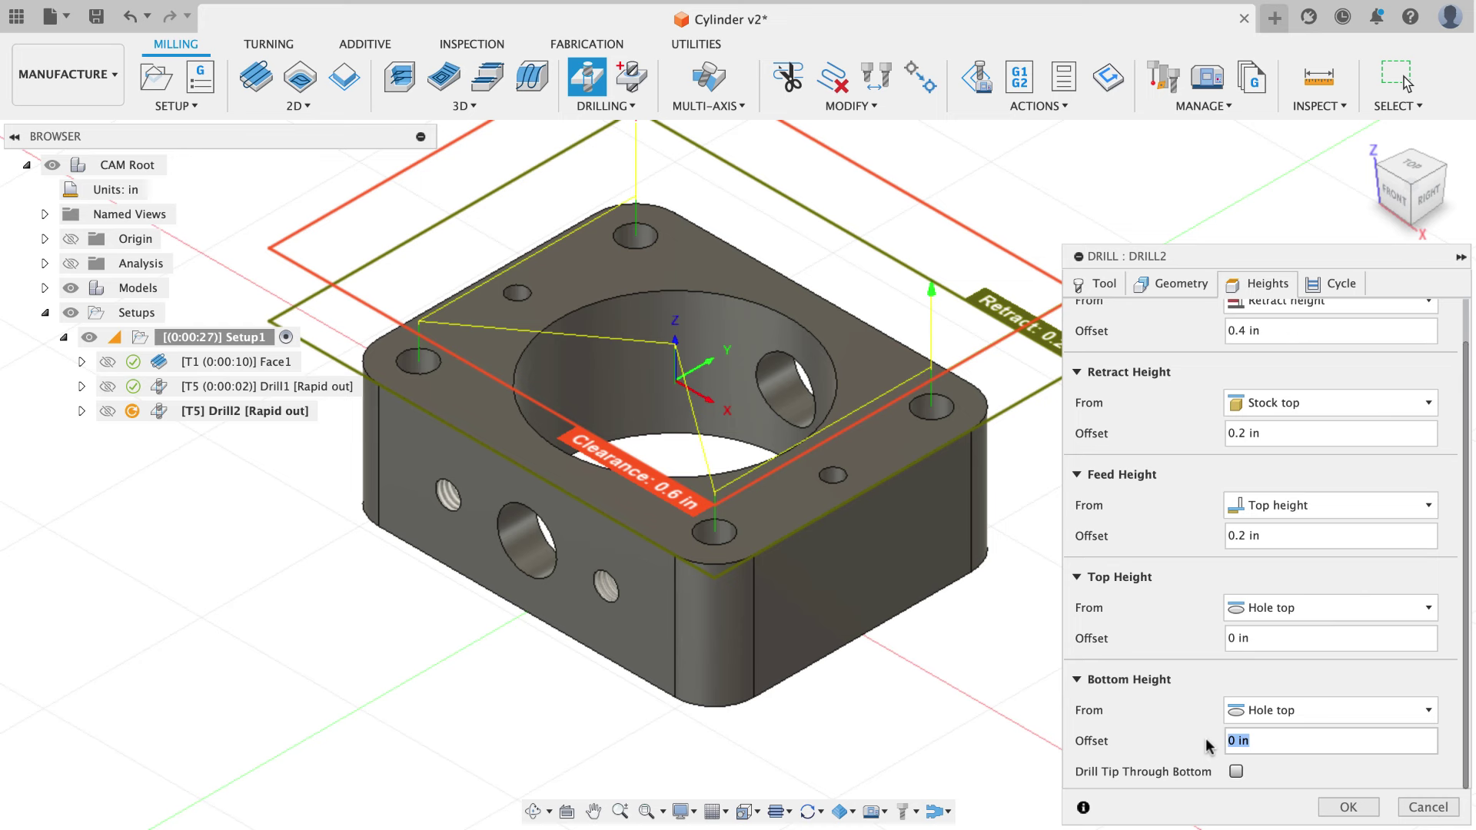
text(-.05)
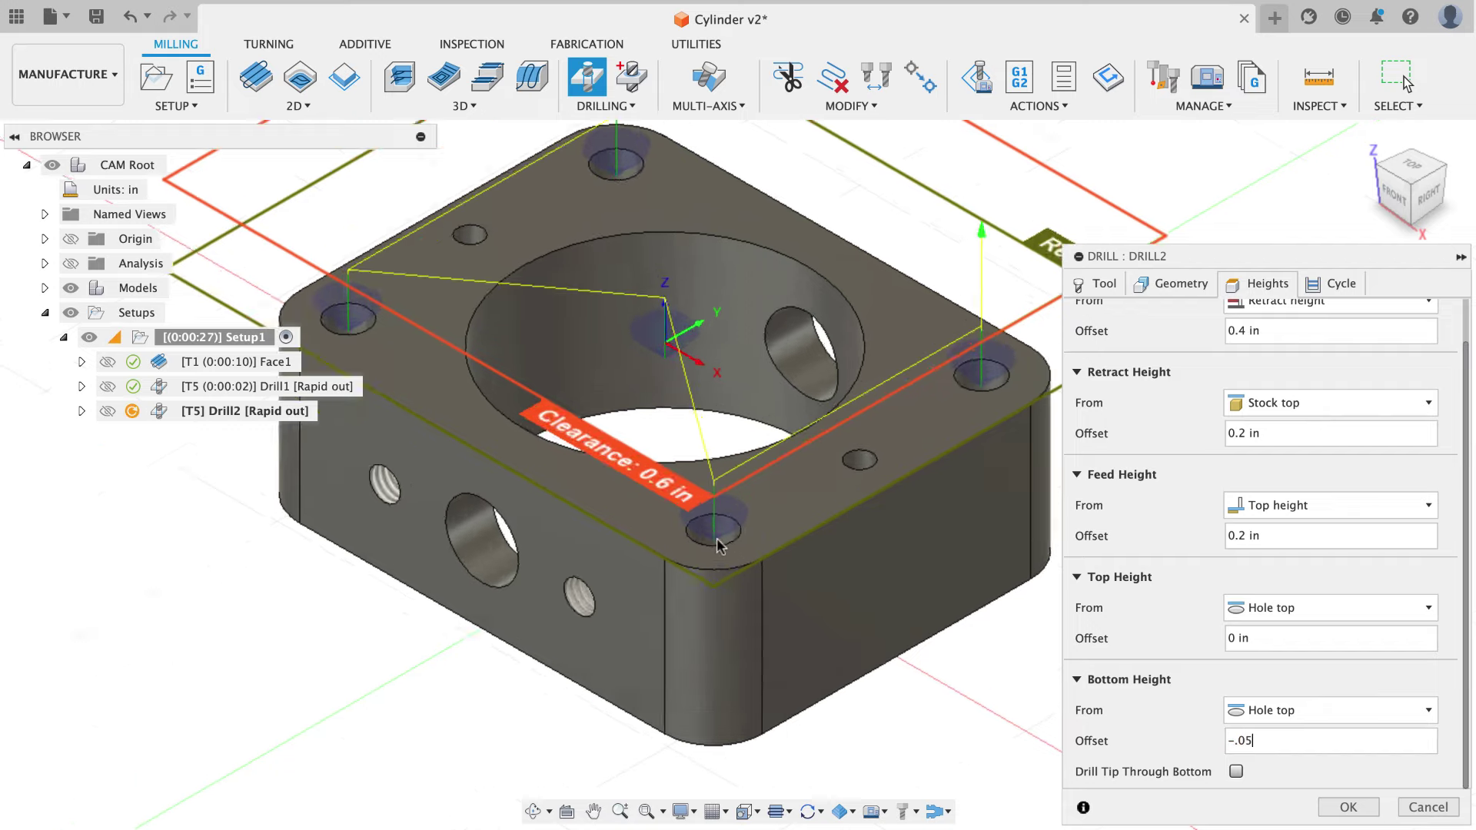
Inspect the spot drill depth at the front corner hole and confirm the operation with the Drilling - rapid out cycle.
scroll(715, 530, up, 5)
mouse_move(714, 530)
shift+middle_down()
mouse_move(731, 481)
mouse_move(736, 530)
shift+middle_up()
scroll(738, 542, up, 3)
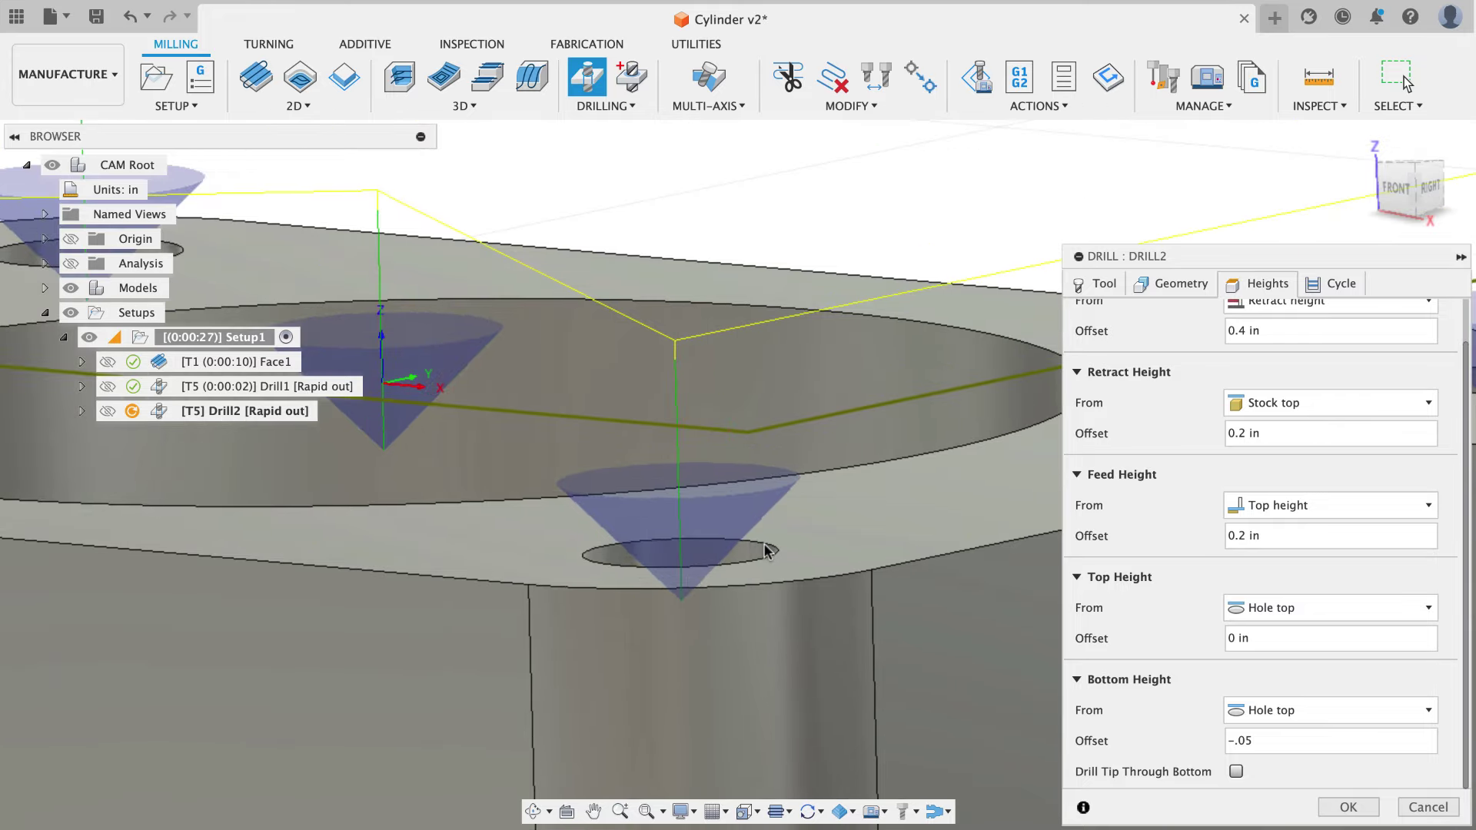
scroll(765, 550, down, 5)
shift+middle_drag(765, 551, 777, 492)
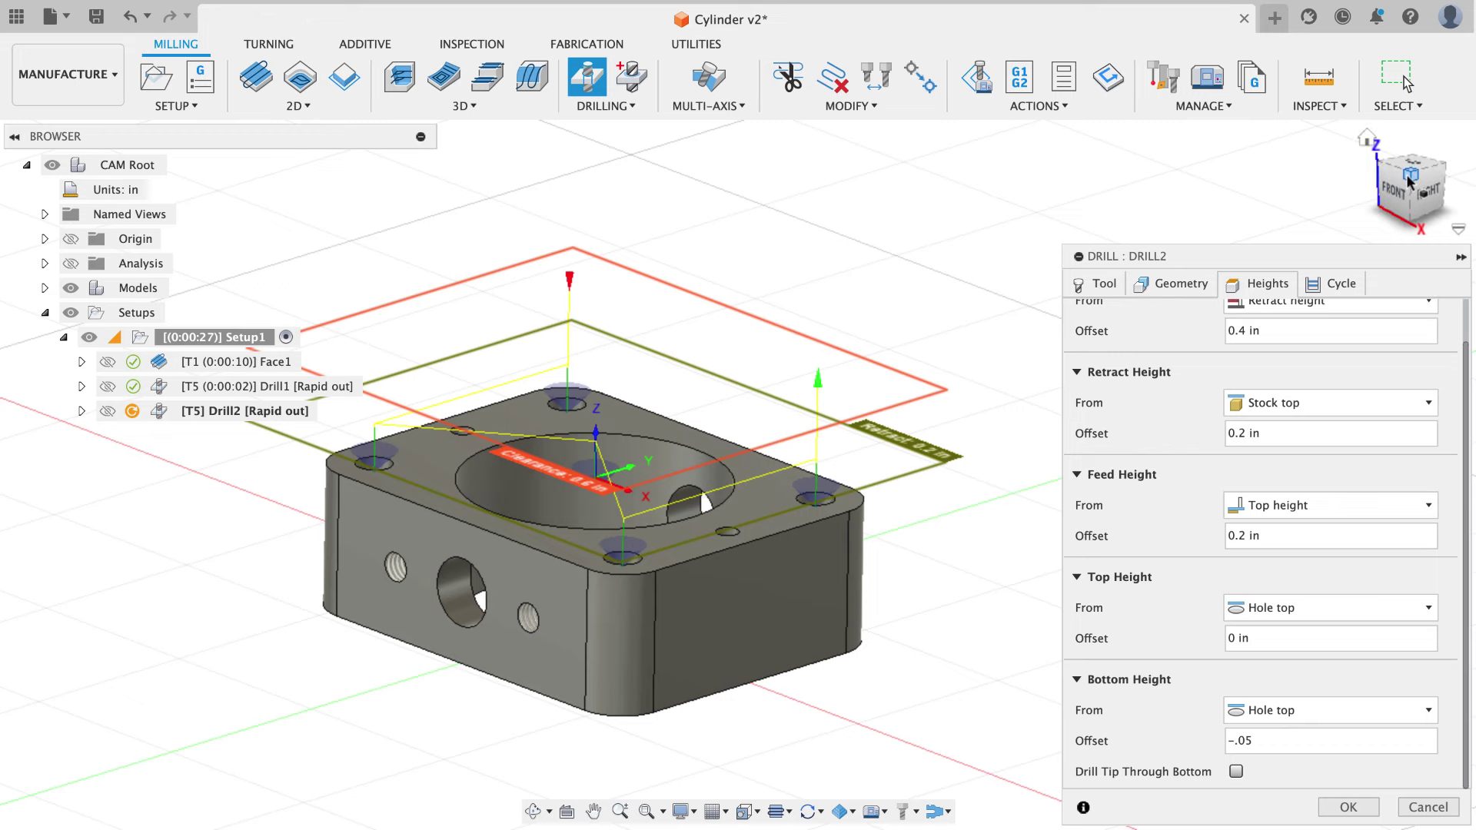
click(1410, 182)
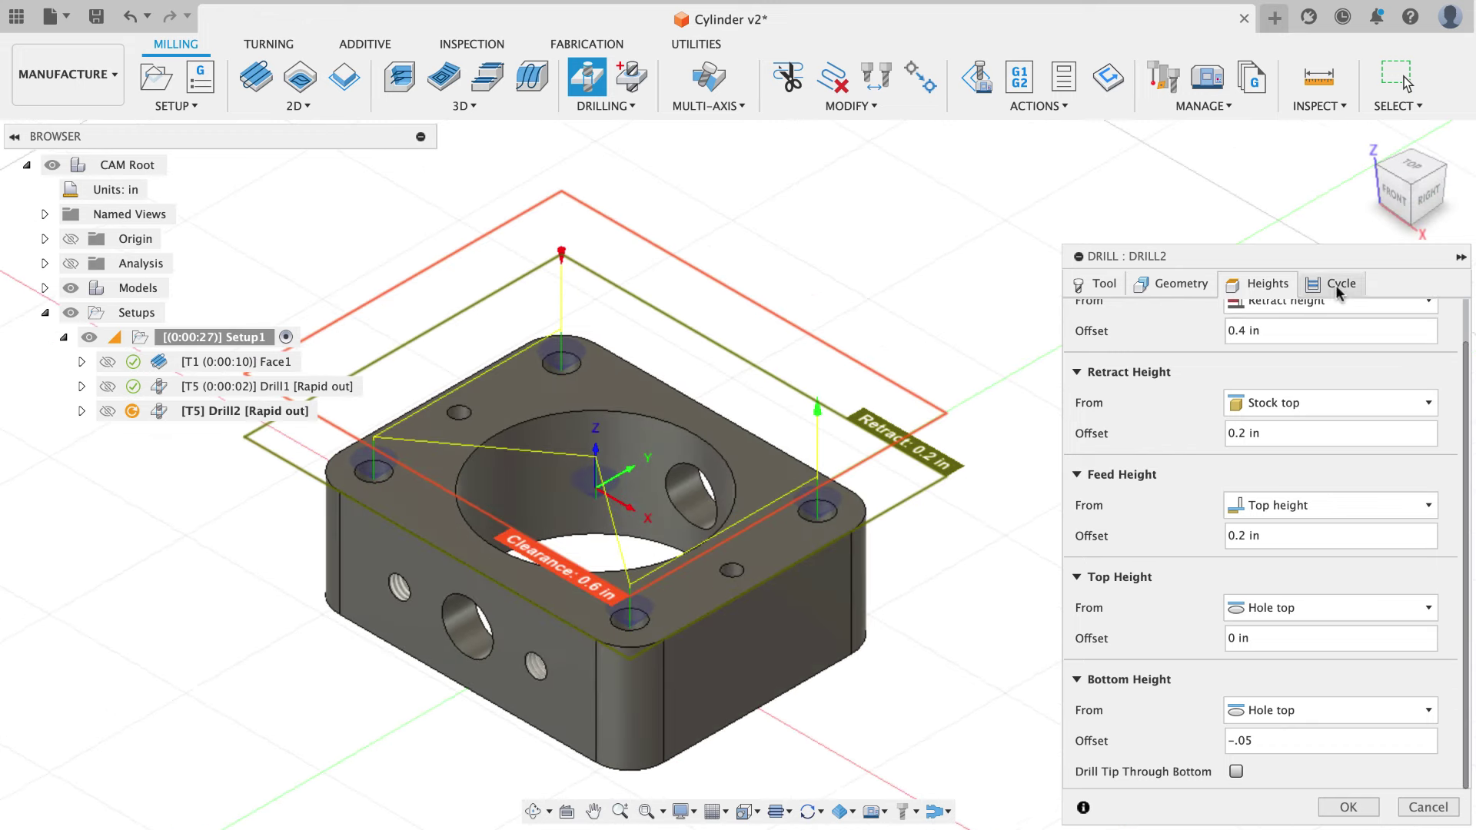
click(1339, 286)
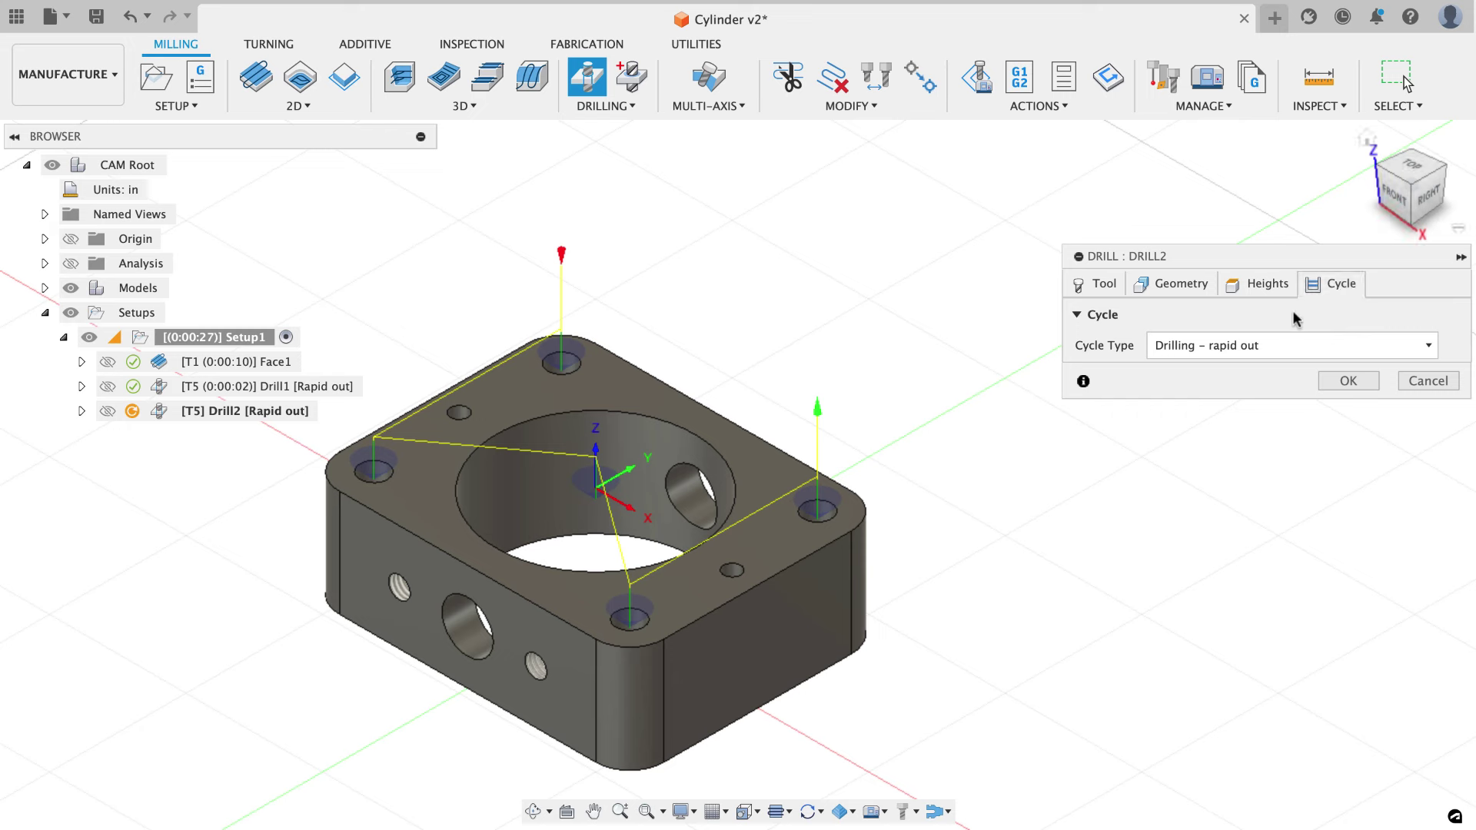
click(1345, 381)
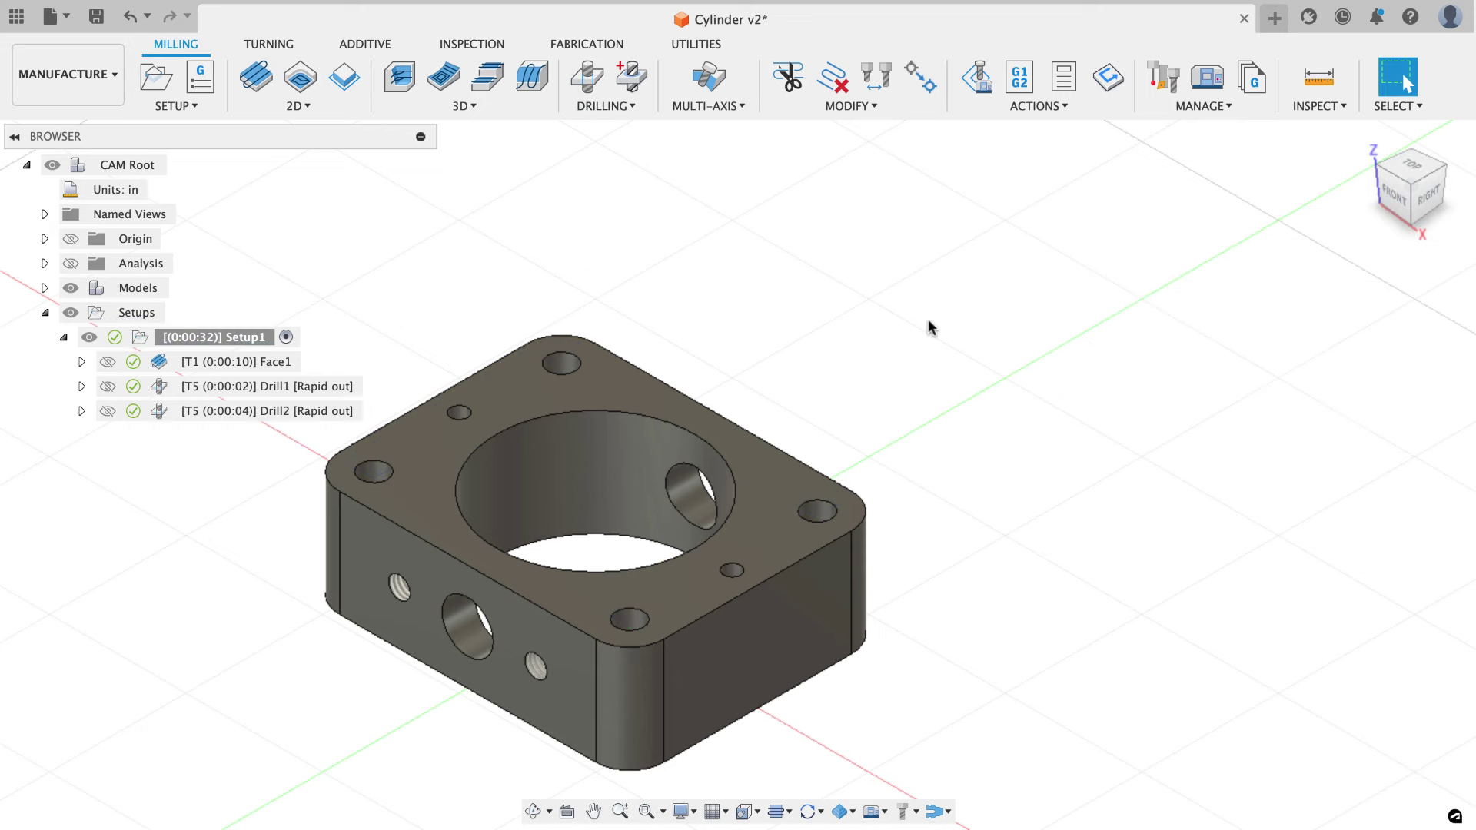
Show the block's section analysis and start a Drill operation with tool 6, the 1/8" 118° drill from Autodesk Model Engine, using Aluminum - Drilling.
scroll(930, 323, up, 3)
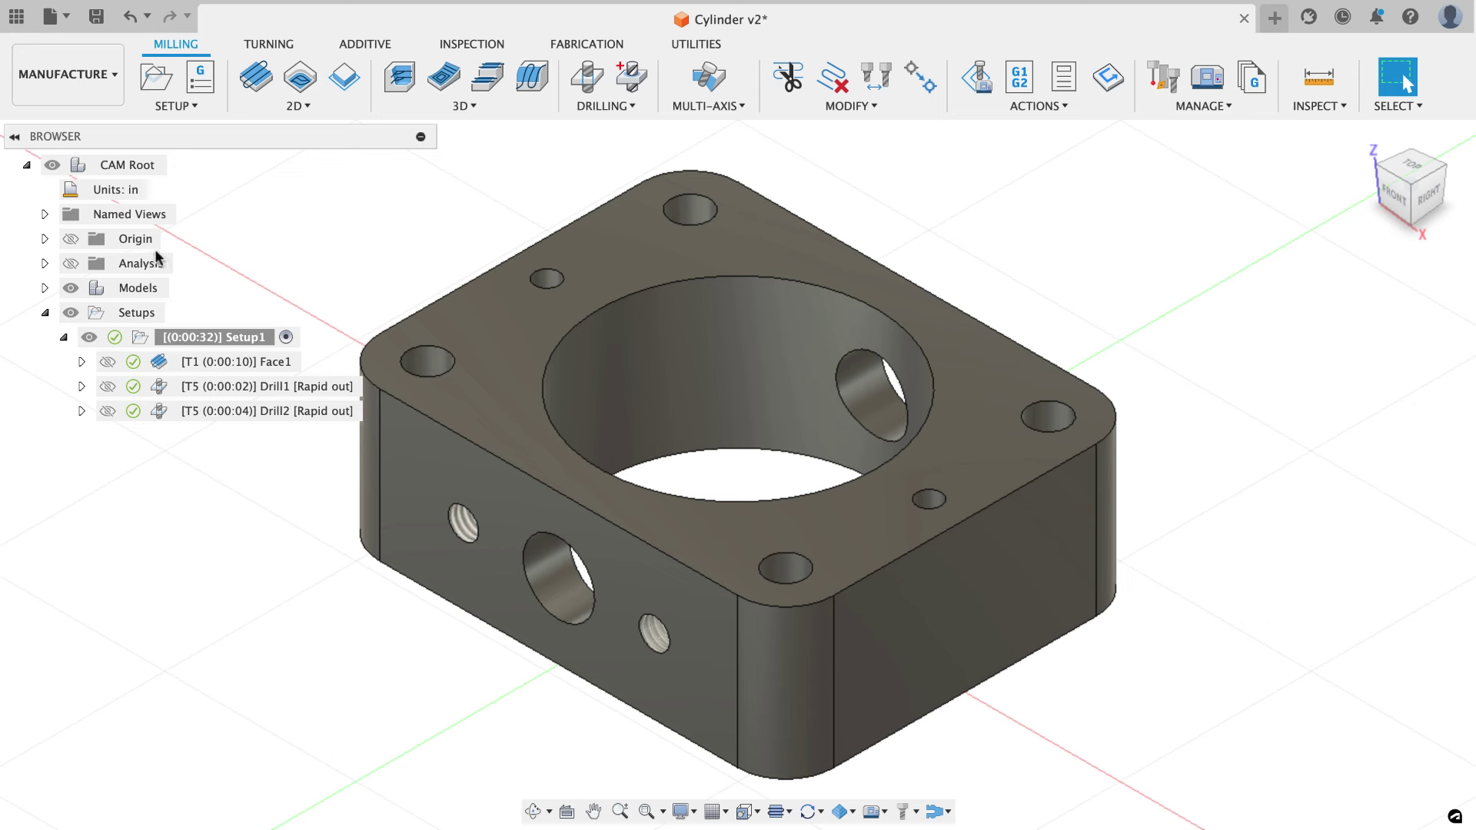
click(70, 263)
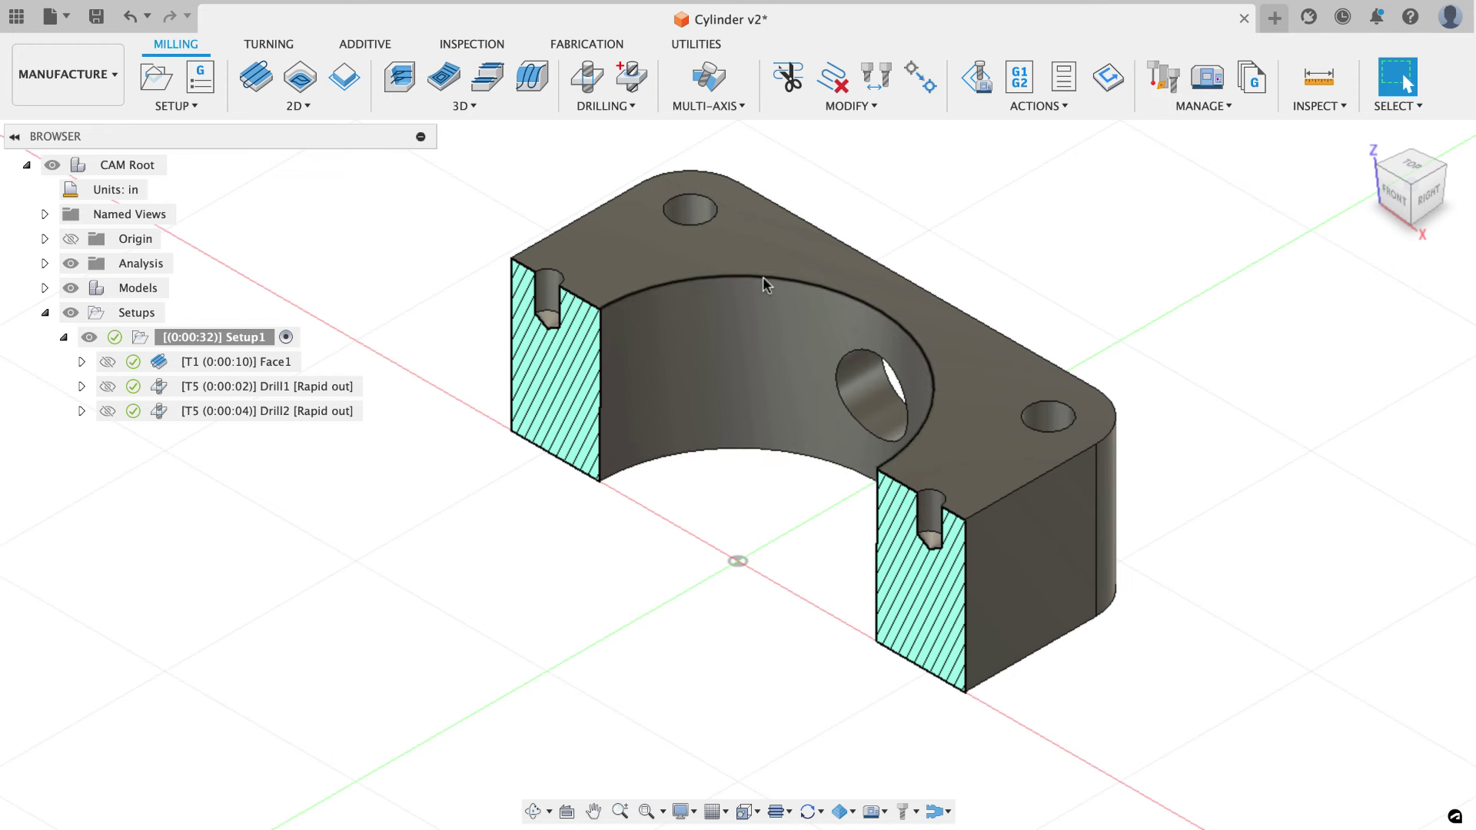
click(599, 83)
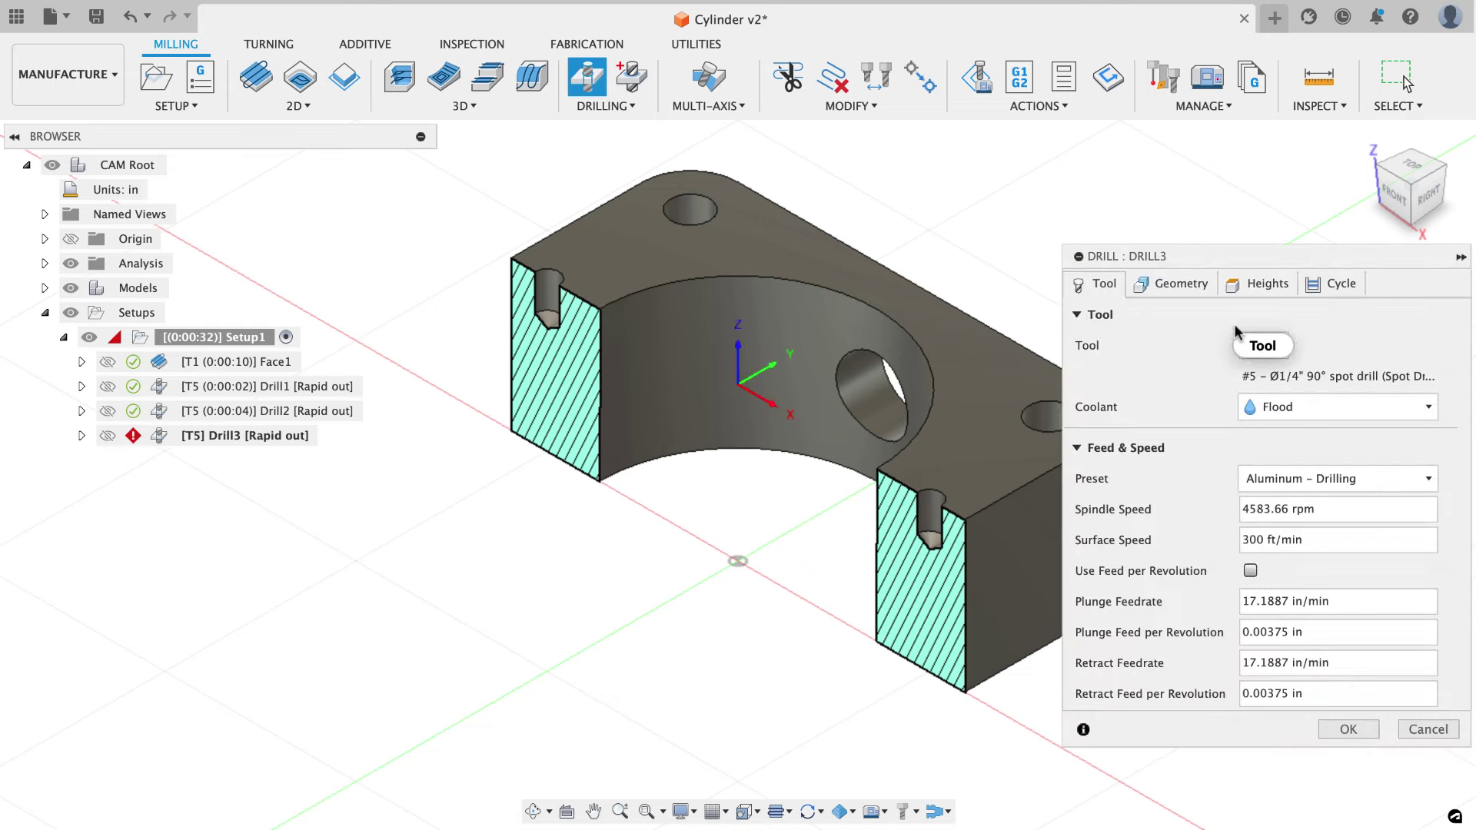
click(1263, 345)
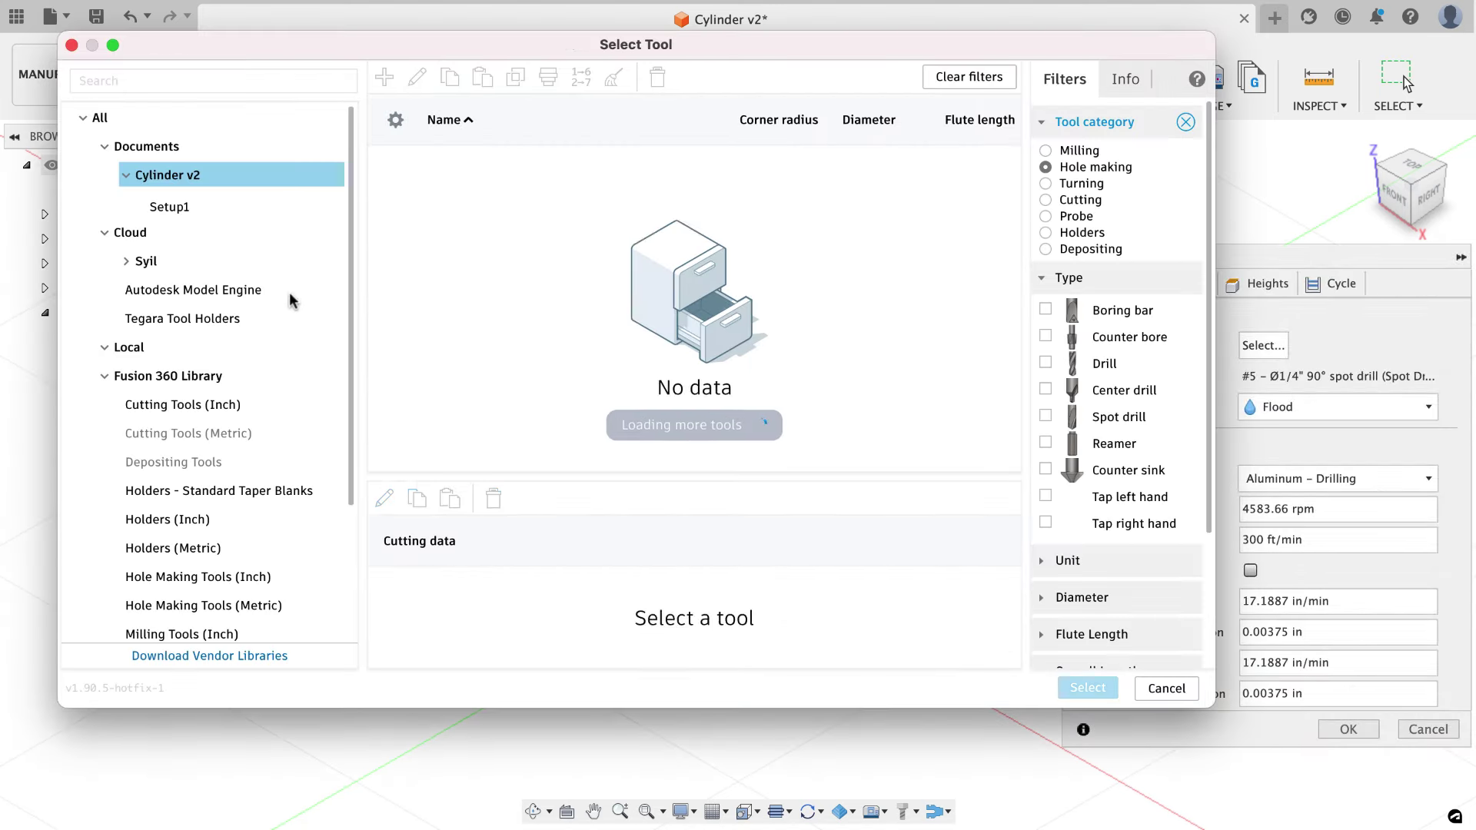
click(253, 290)
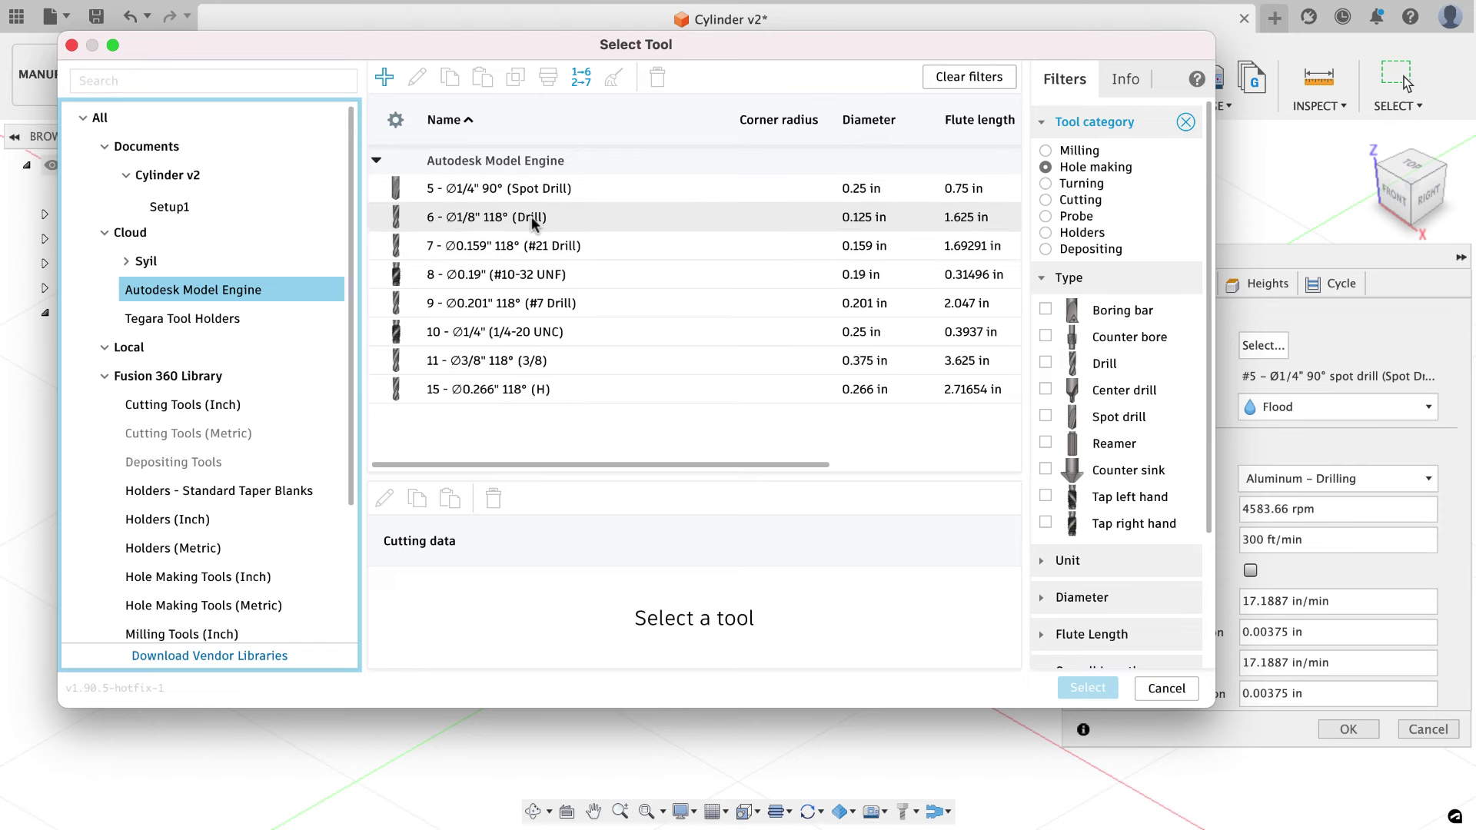
click(531, 216)
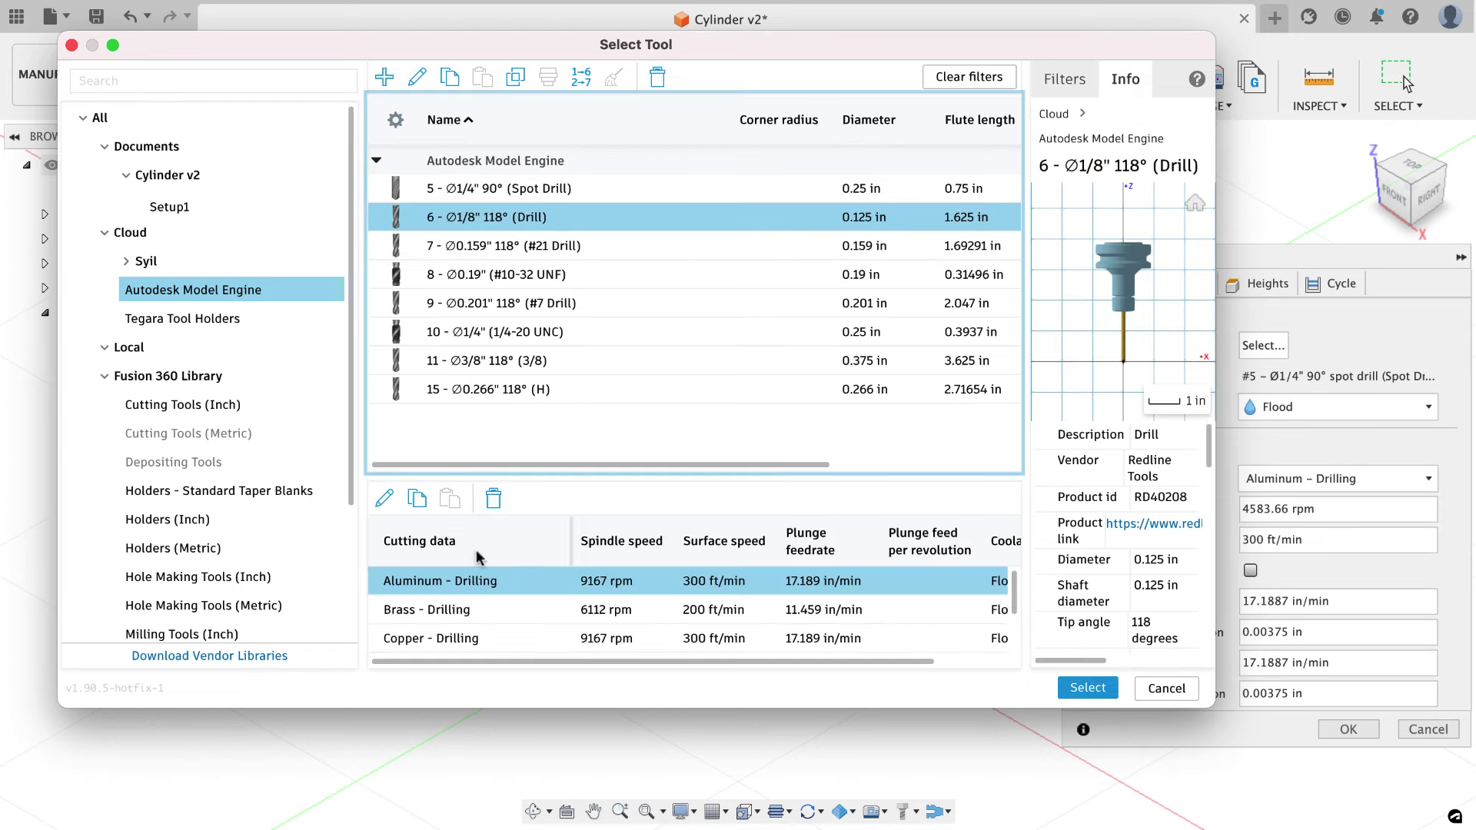
click(527, 582)
click(1086, 687)
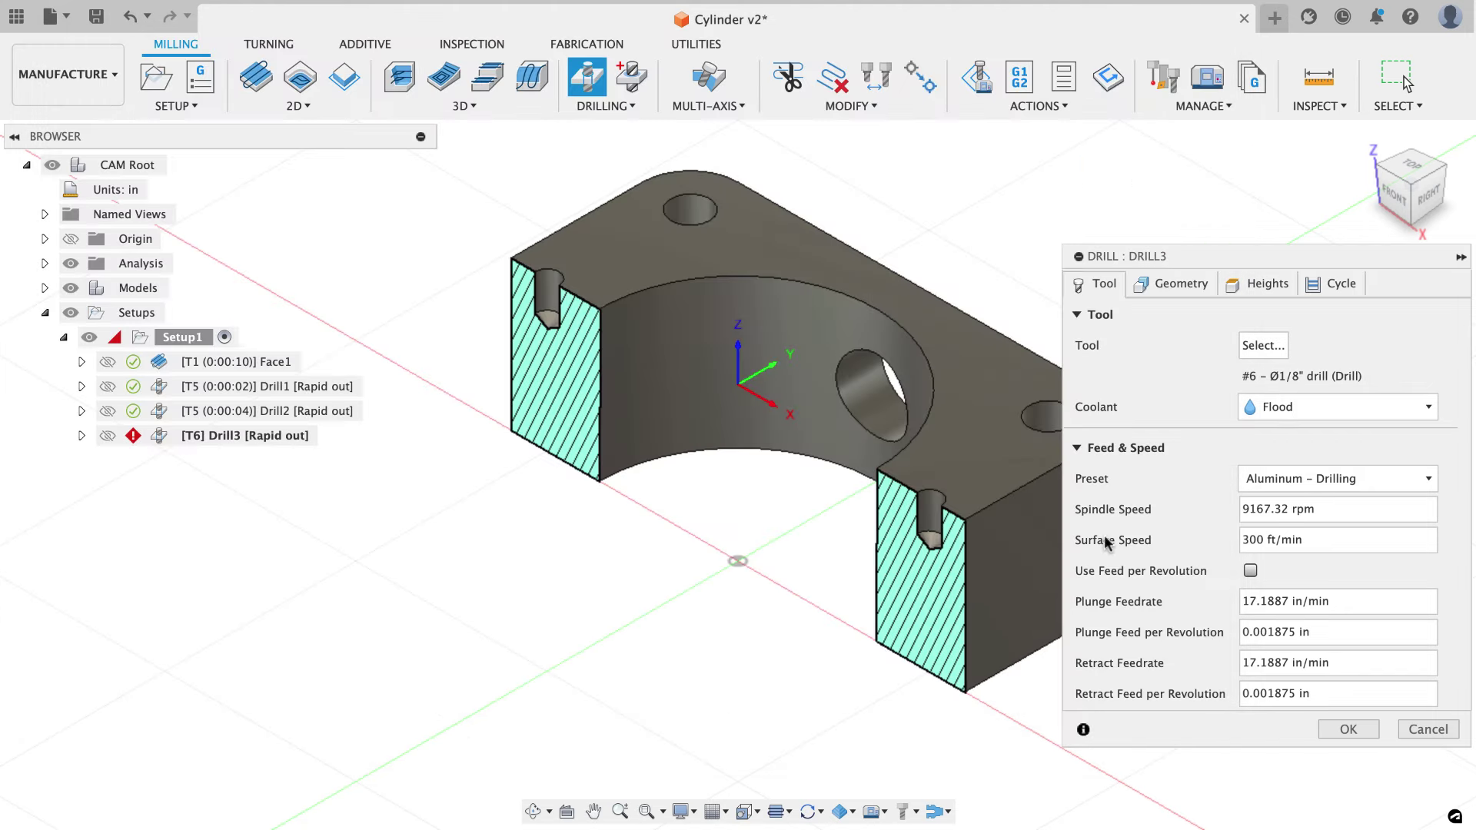
Select the two sectioned small blind holes as the hole faces to drill.
click(1184, 284)
scroll(616, 307, up, 3)
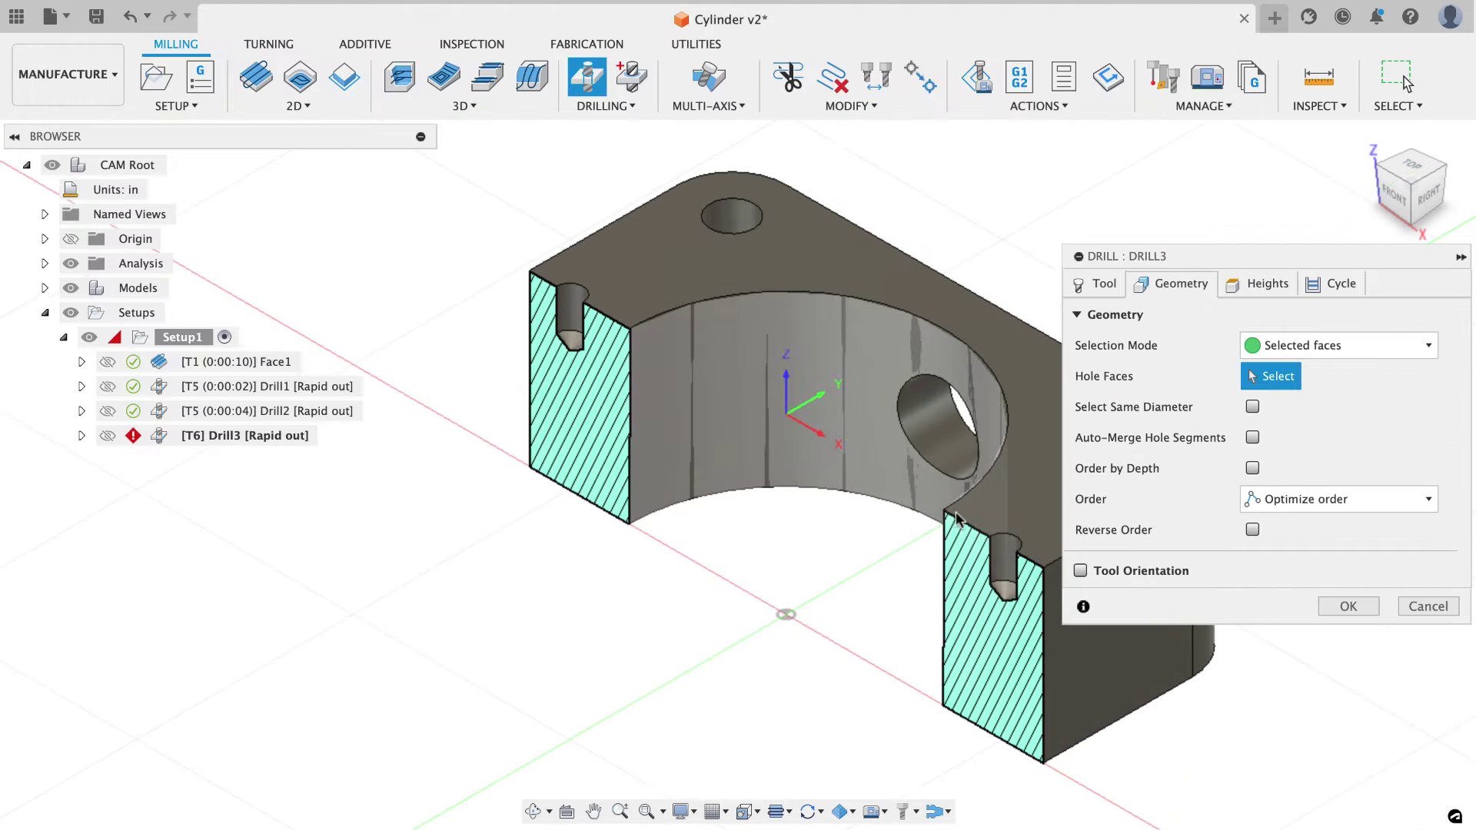
click(575, 324)
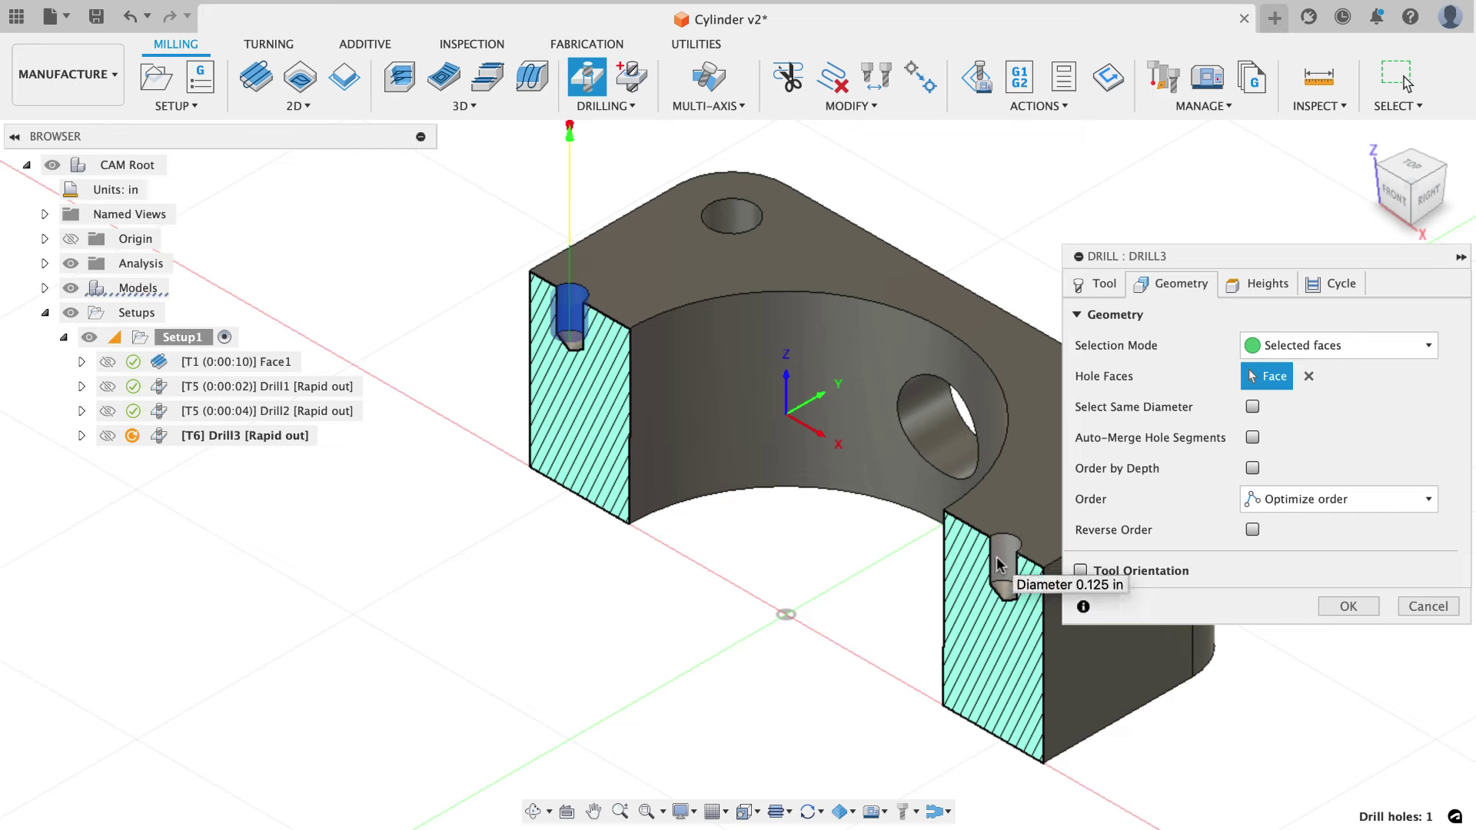
click(996, 557)
Examine the conical hole bottom in the section from the front, and enable Drill Tip Through Bottom for the drilling depth.
click(1395, 198)
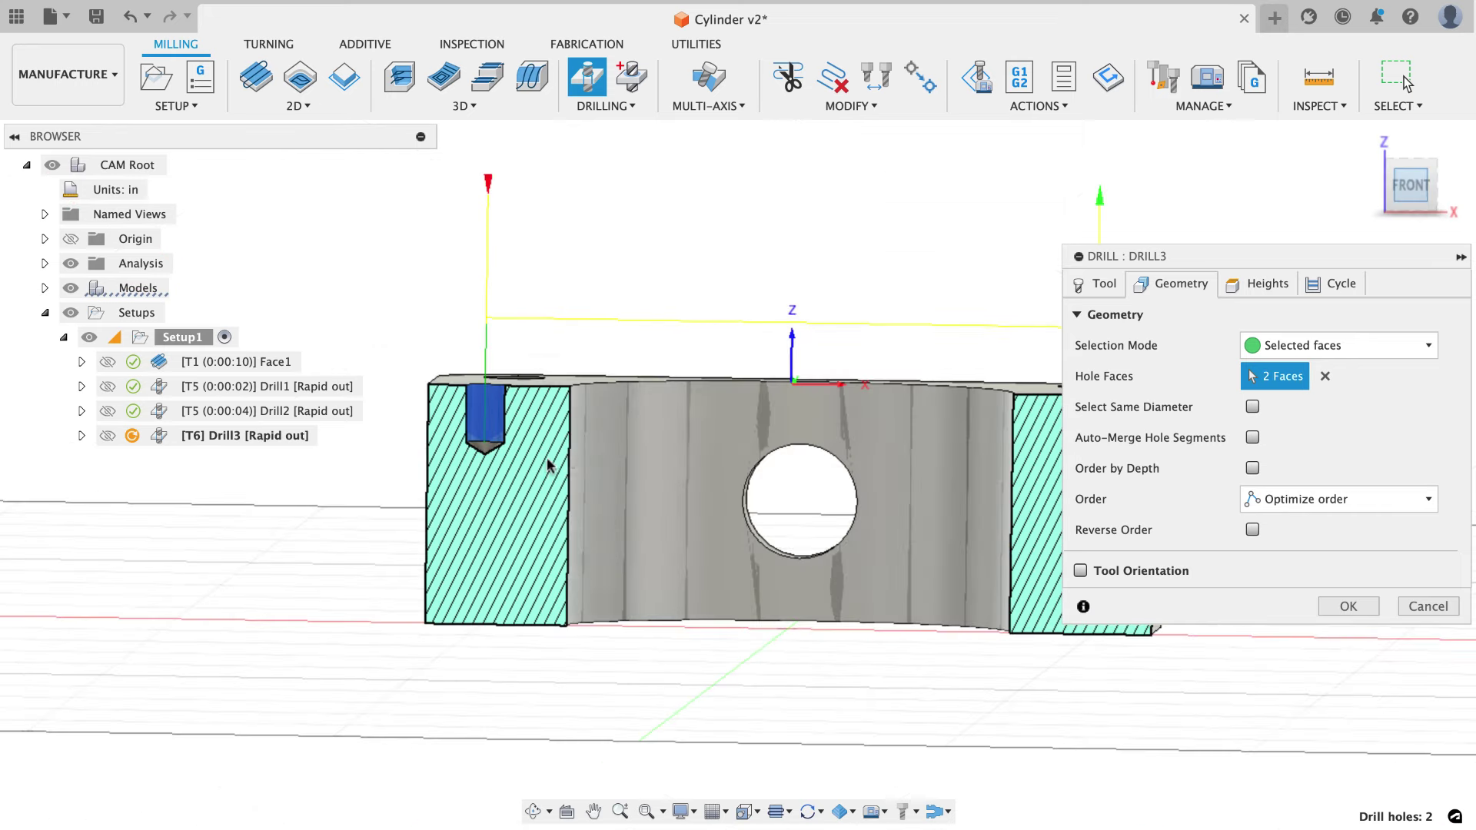
scroll(478, 415, up, 5)
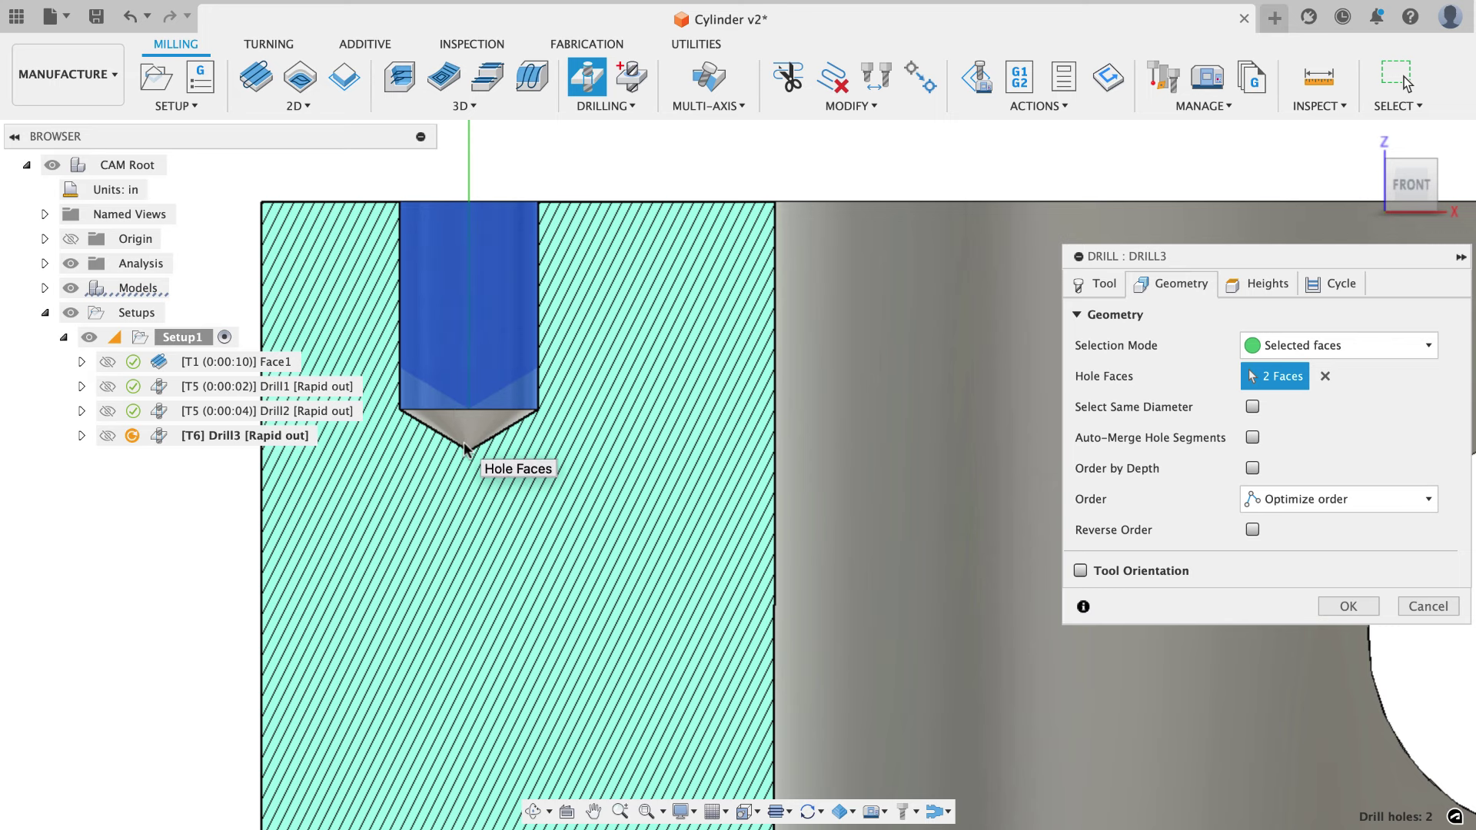
scroll(511, 427, down, 2)
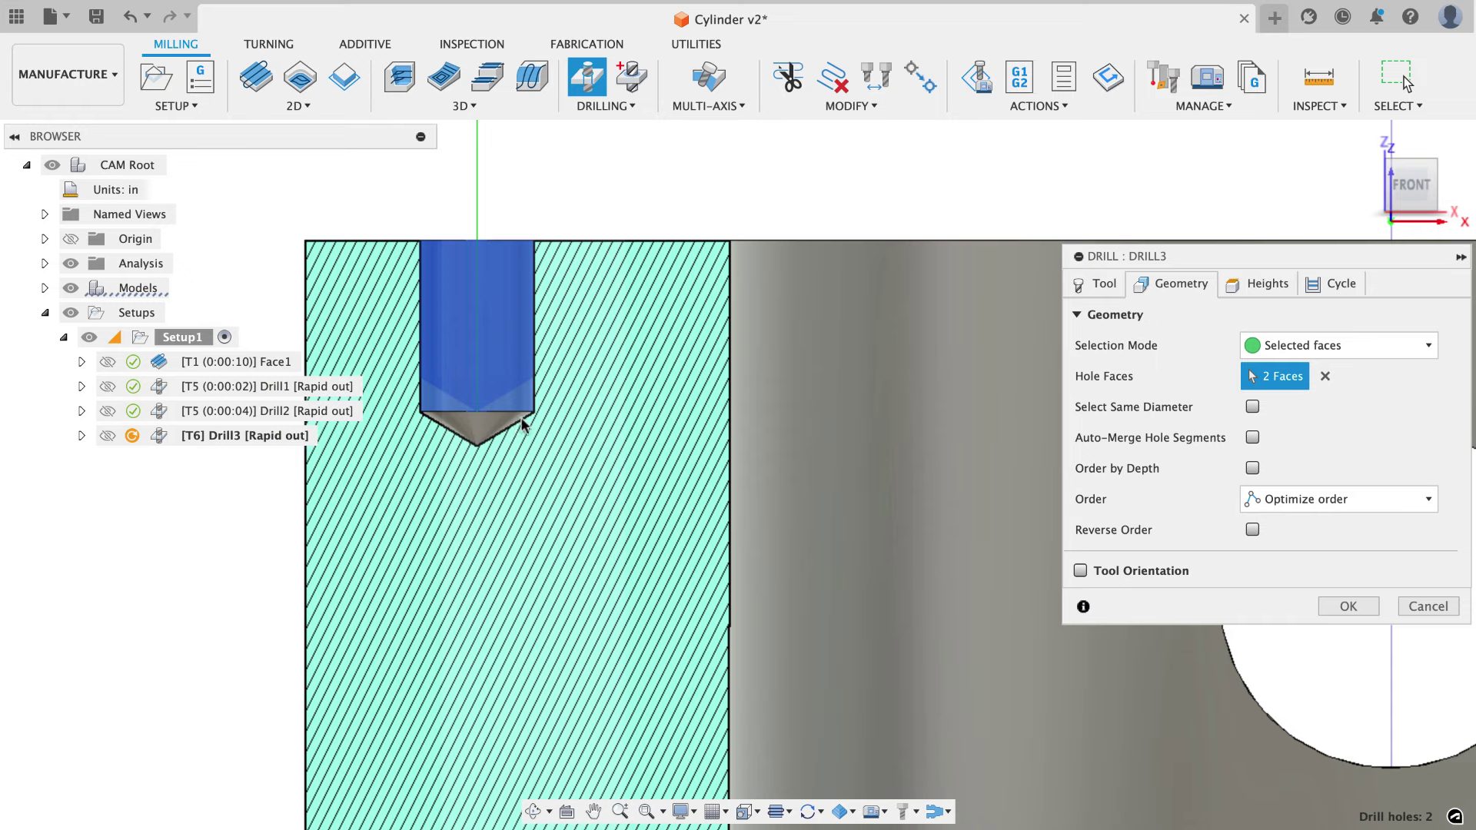
click(1260, 283)
scroll(1145, 509, down, 2)
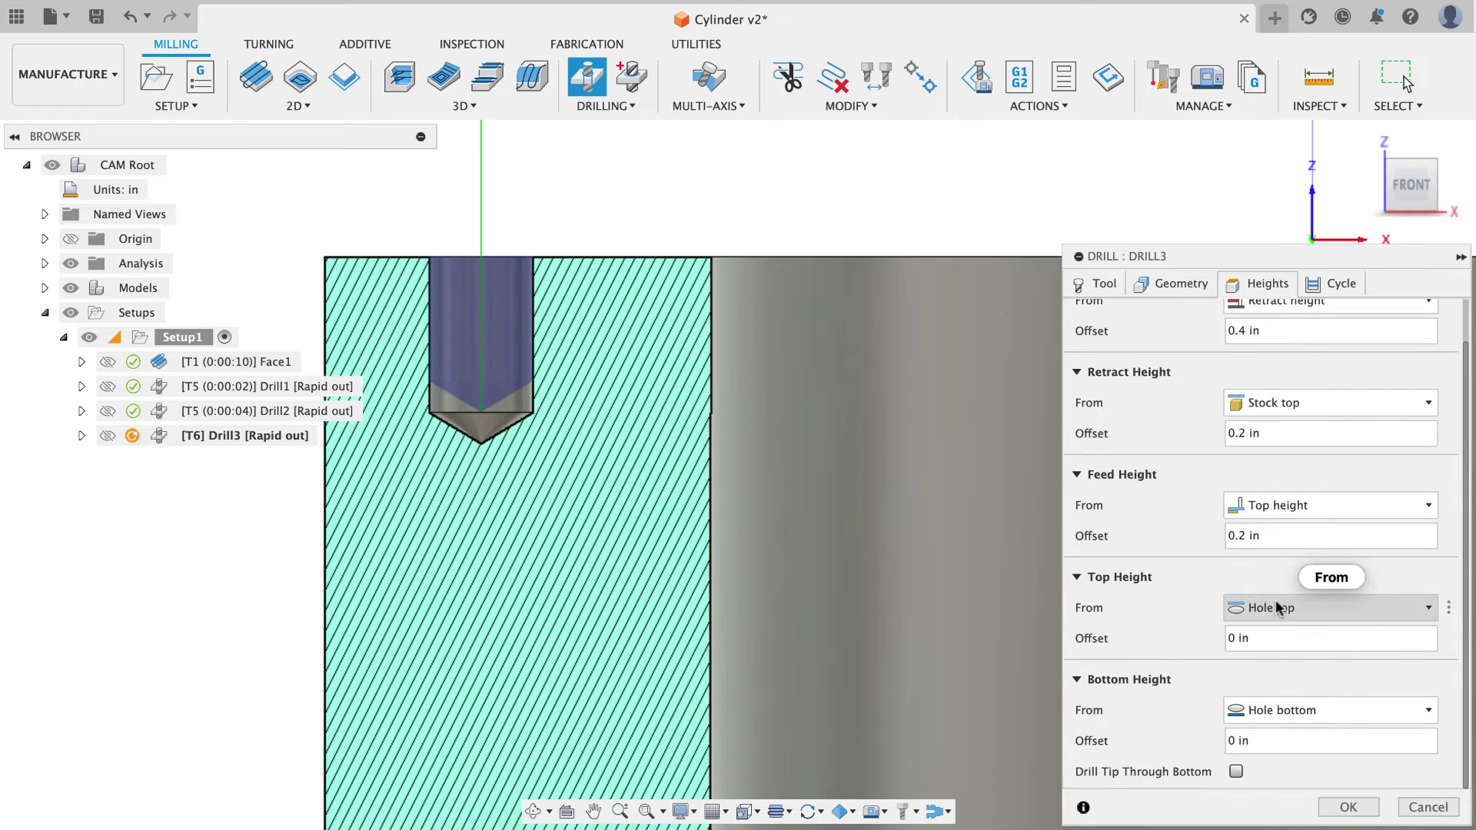
click(1235, 772)
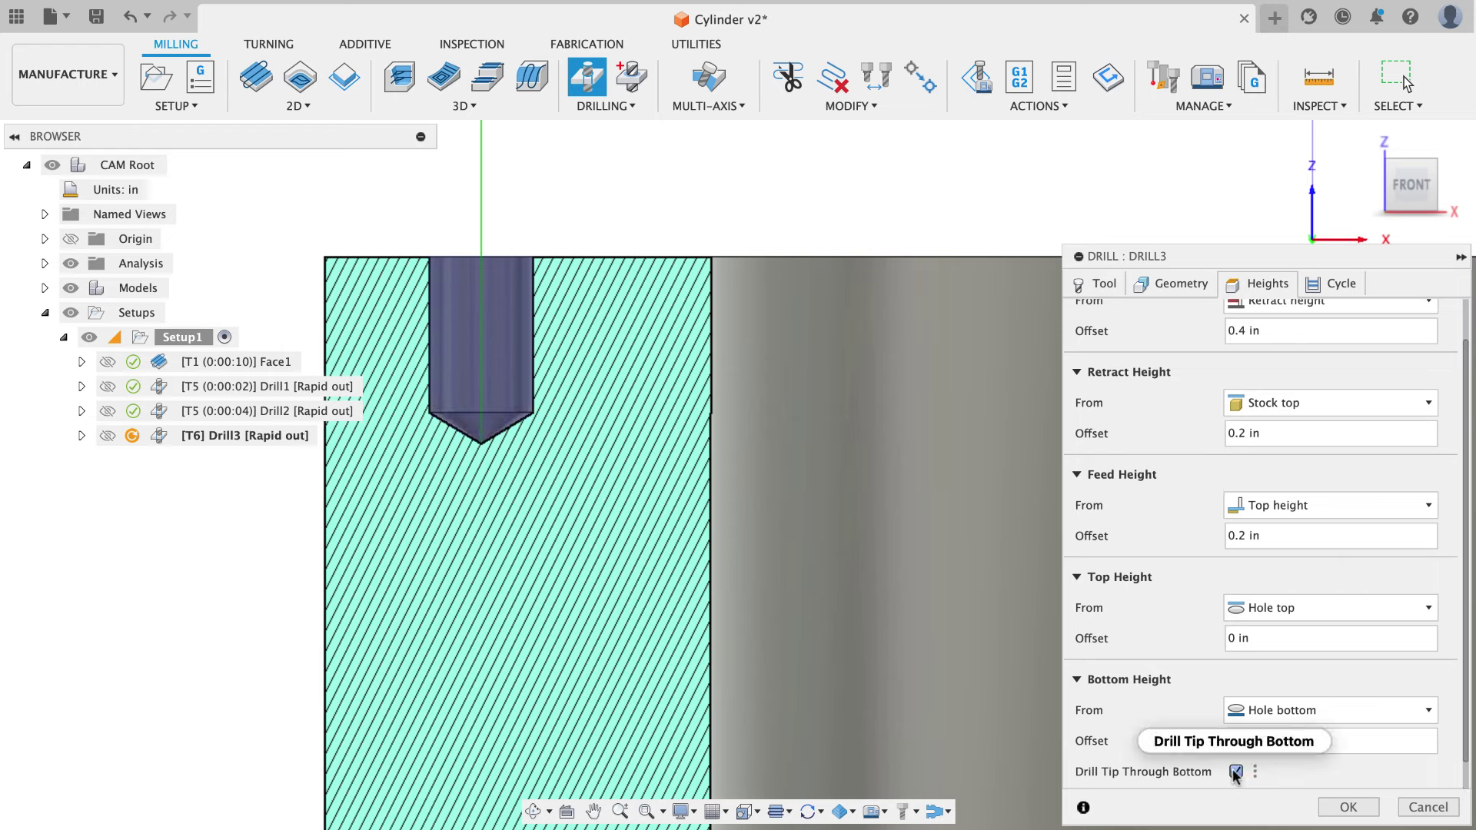
mouse_move(1235, 773)
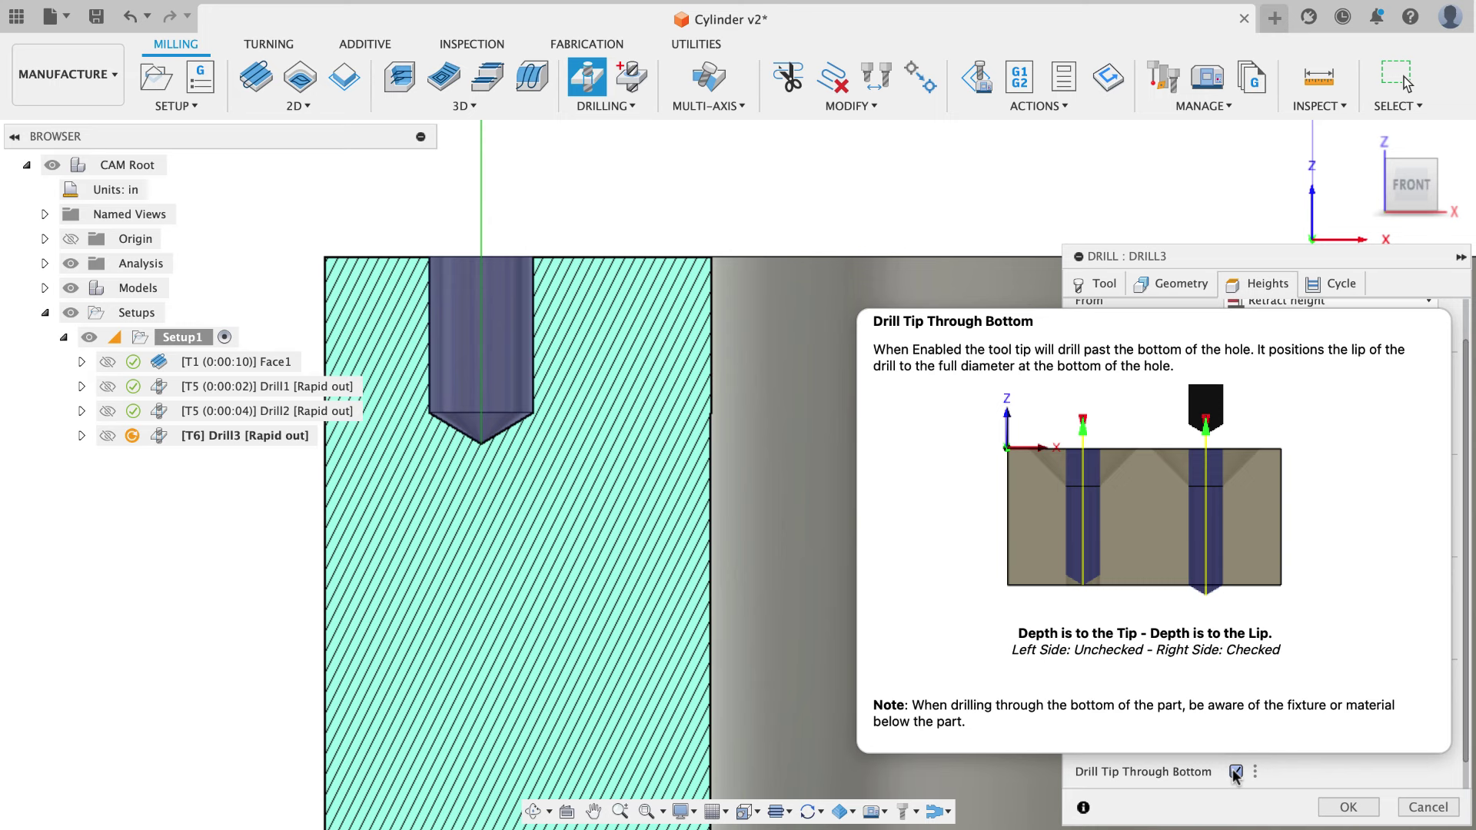
Set the small blind holes' drilling cycle to Chip breaking - partial retract and confirm the operation.
scroll(513, 473, down, 2)
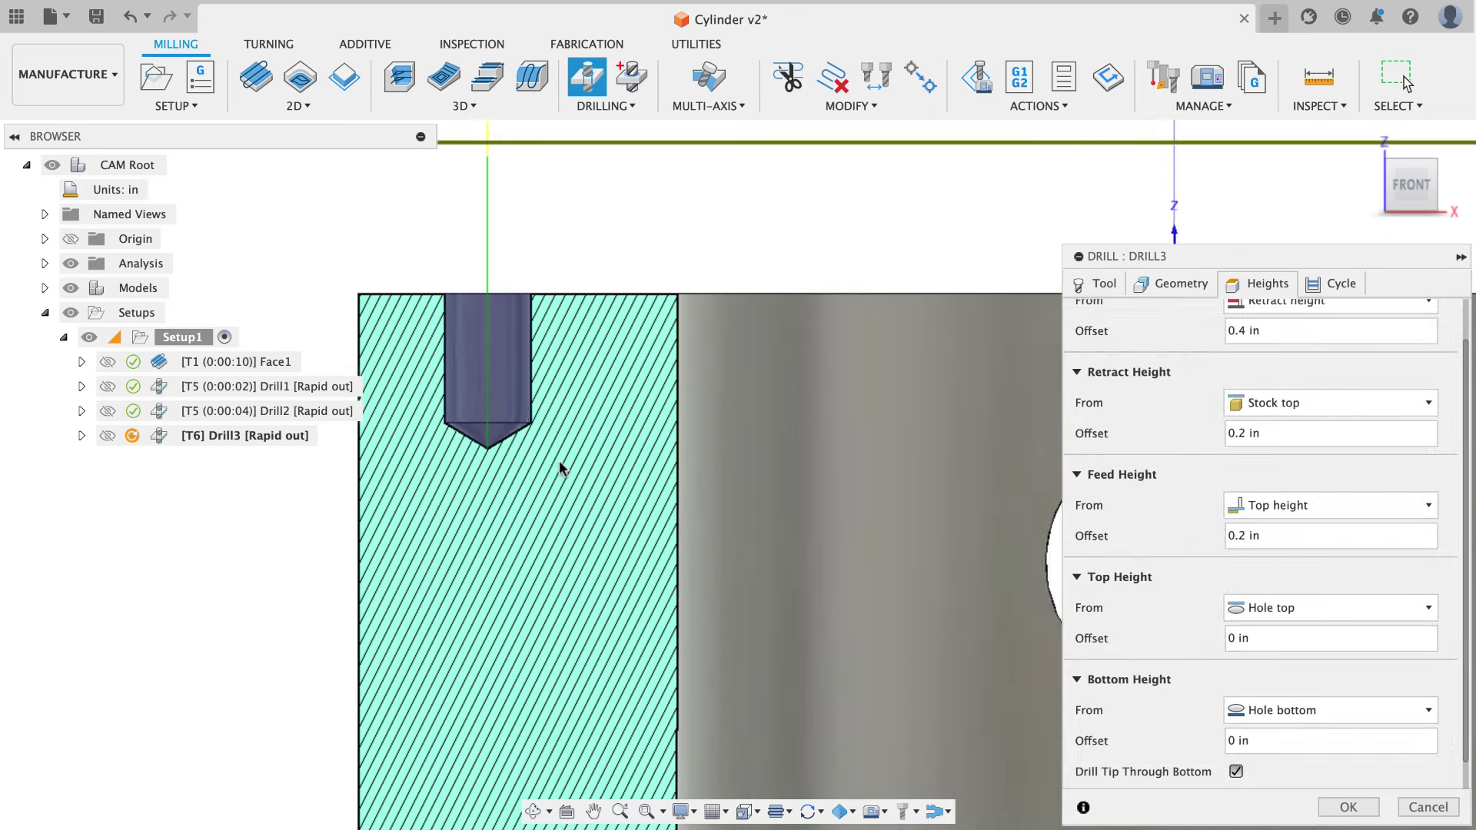
scroll(560, 469, down, 1)
drag(1407, 181, 1258, 197)
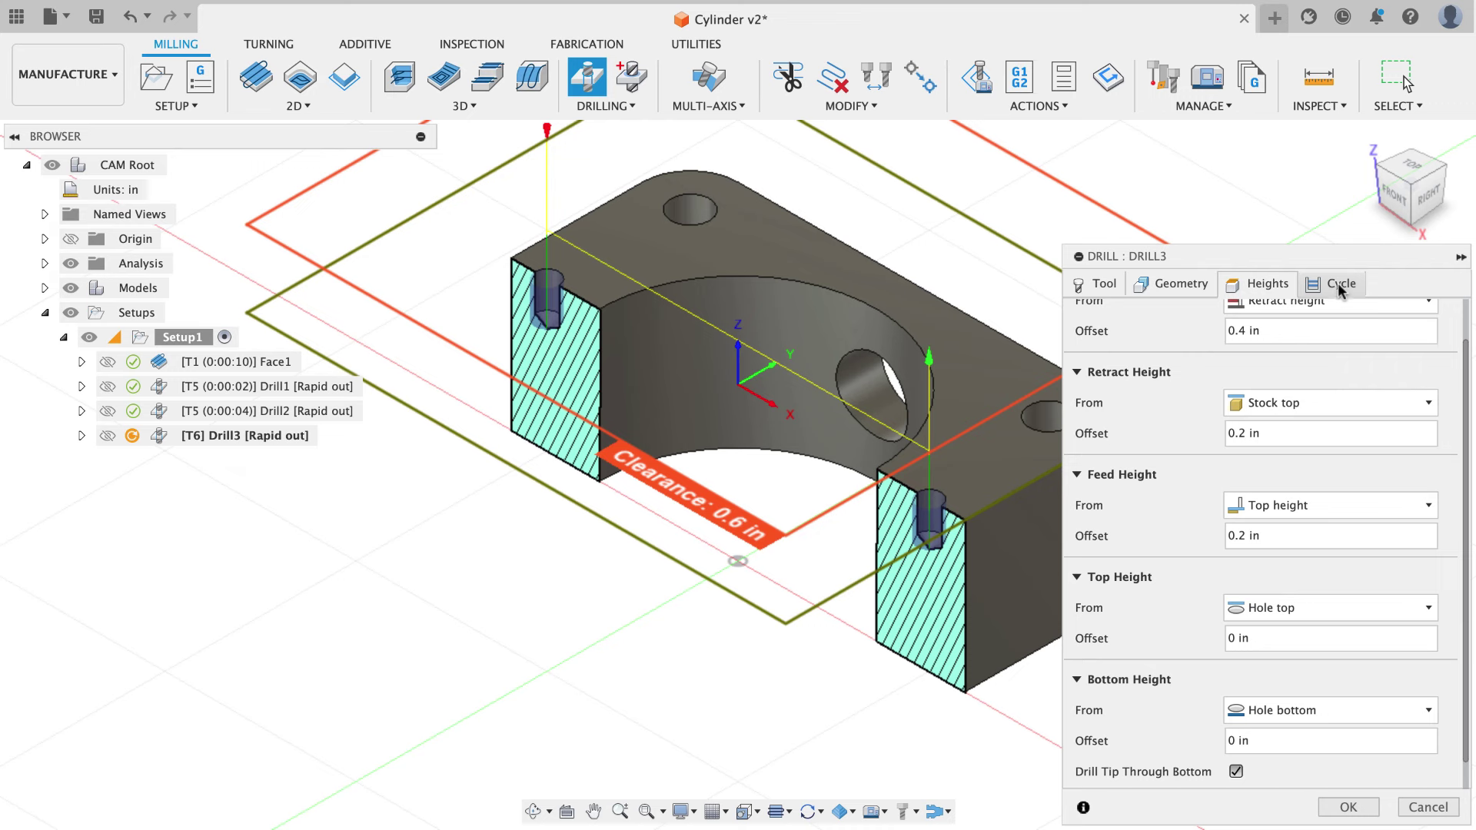
click(1337, 283)
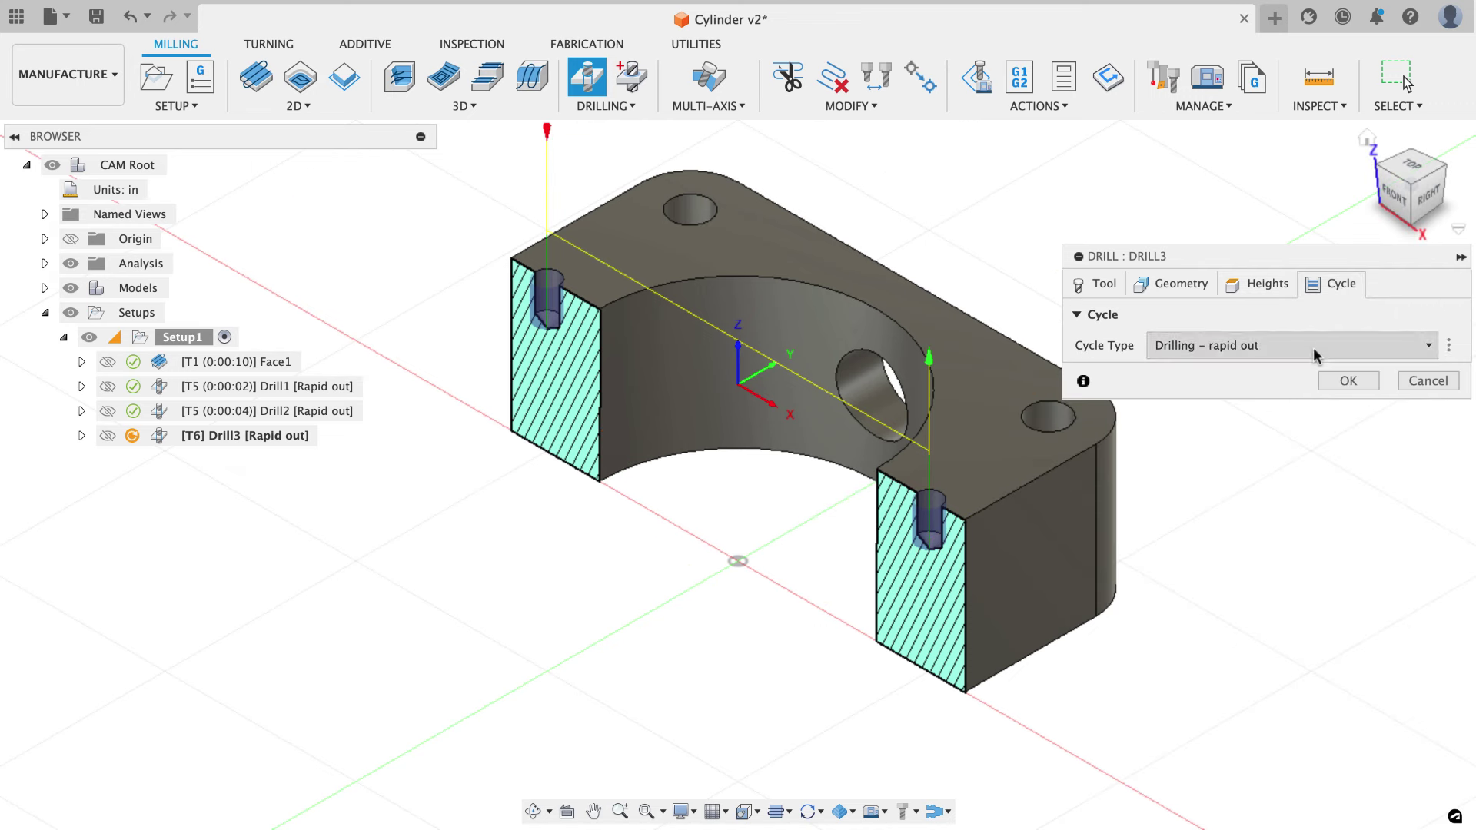
click(1251, 349)
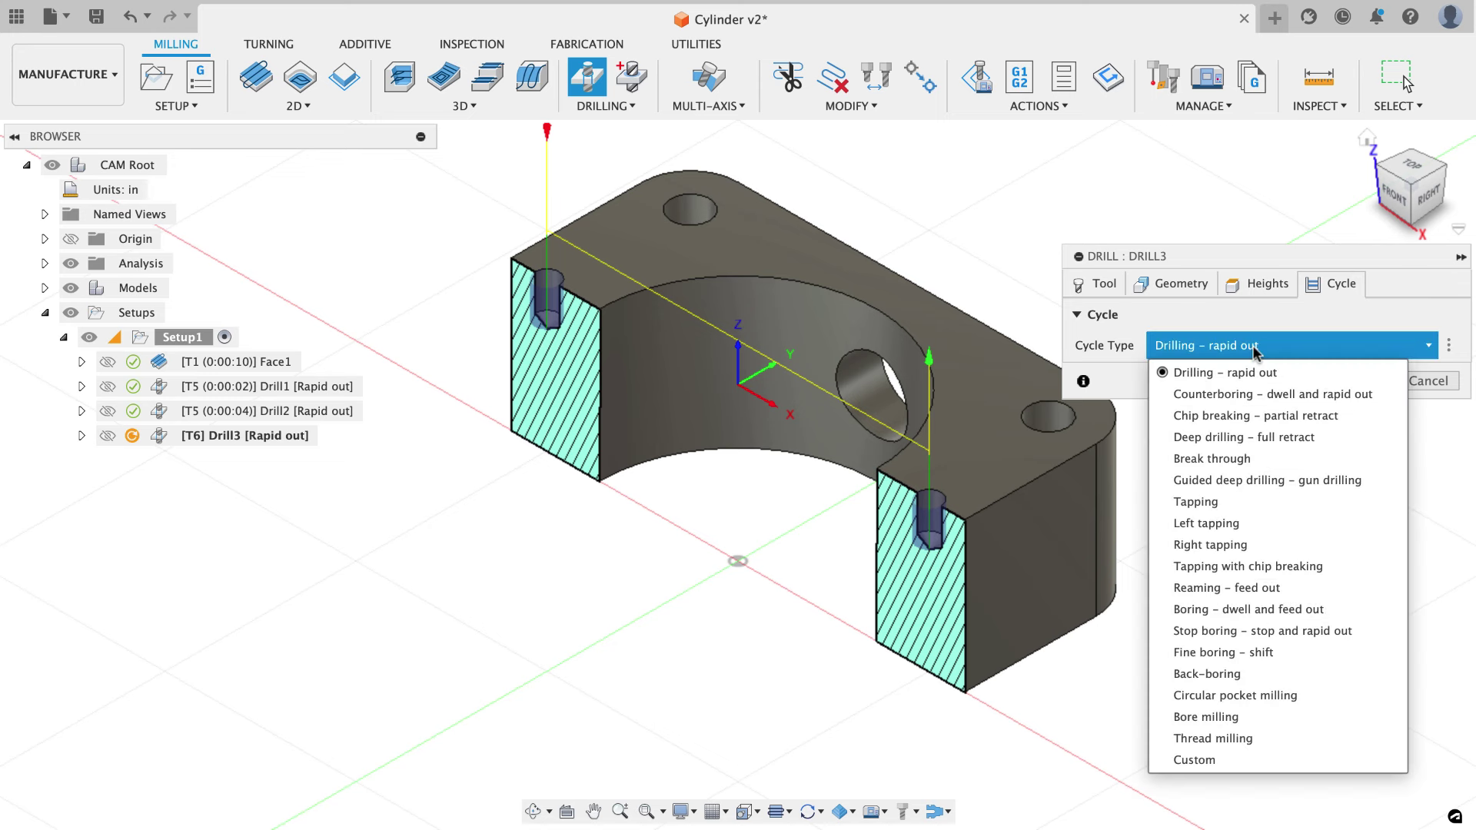
click(1248, 416)
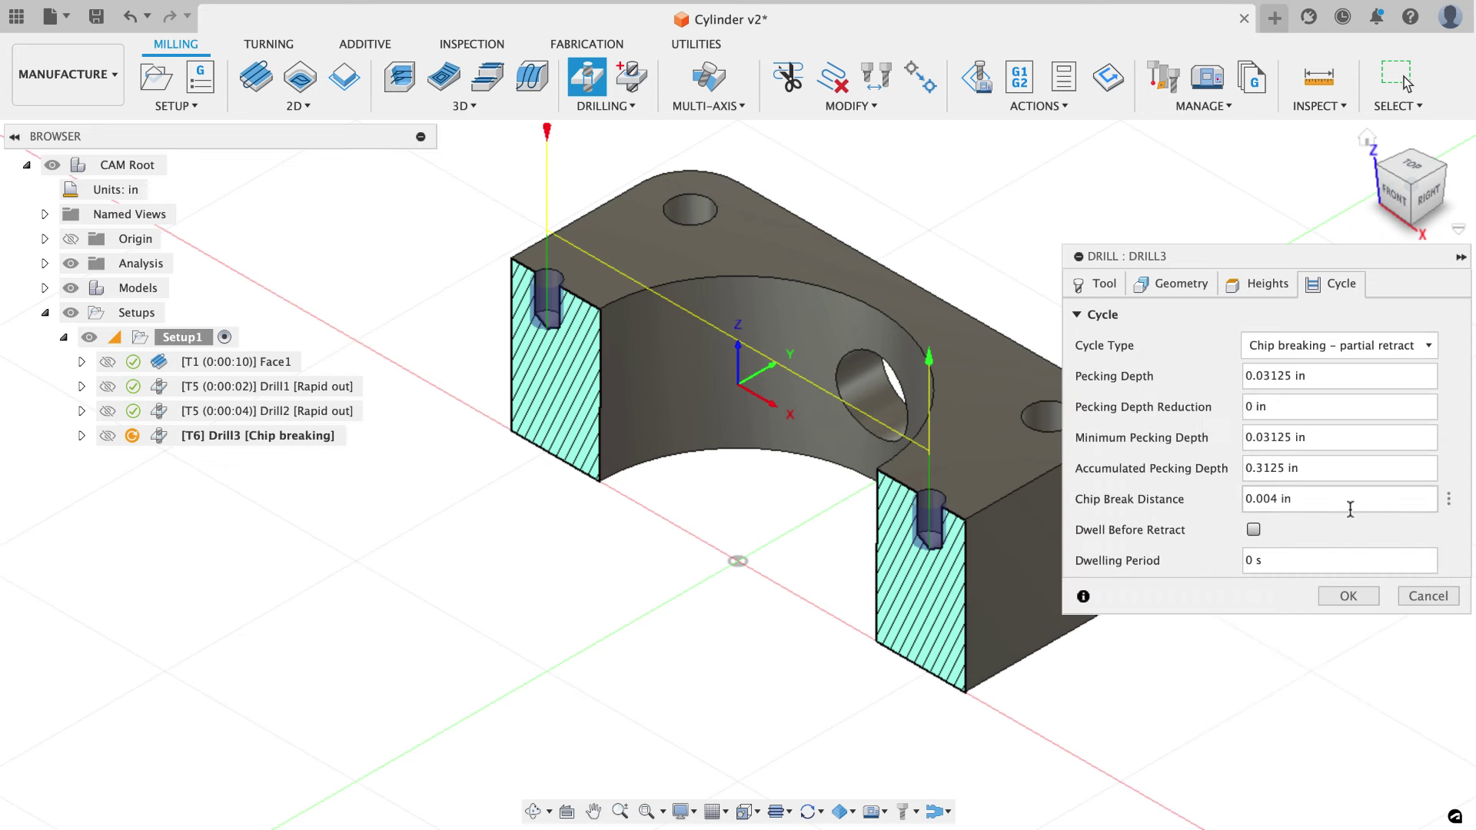
click(1353, 596)
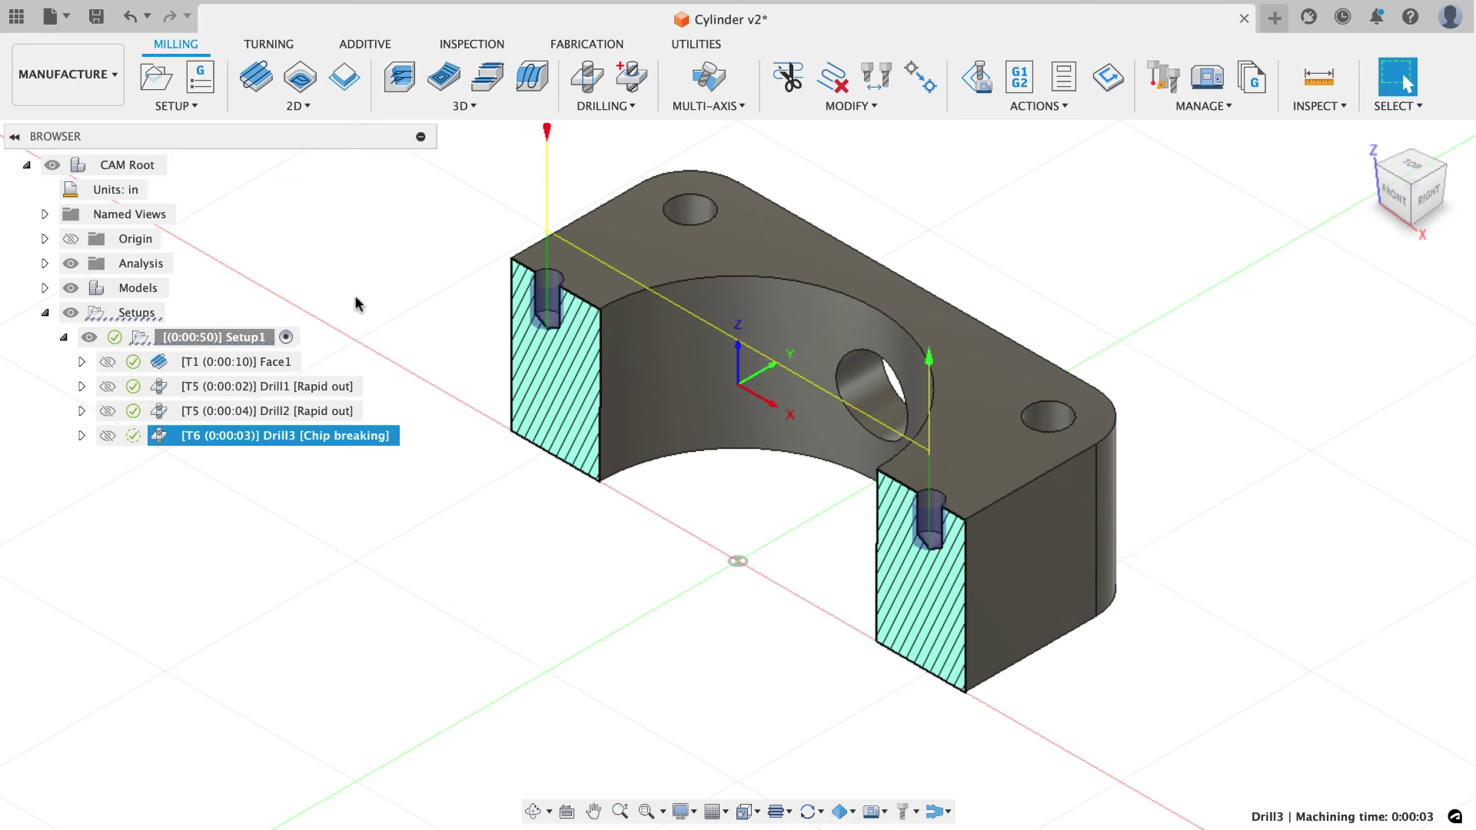
Hide the block's section analysis and review the toolpaths of the Drill1, Drill2 and Drill3 operations.
click(71, 263)
middle_drag(427, 237, 485, 257)
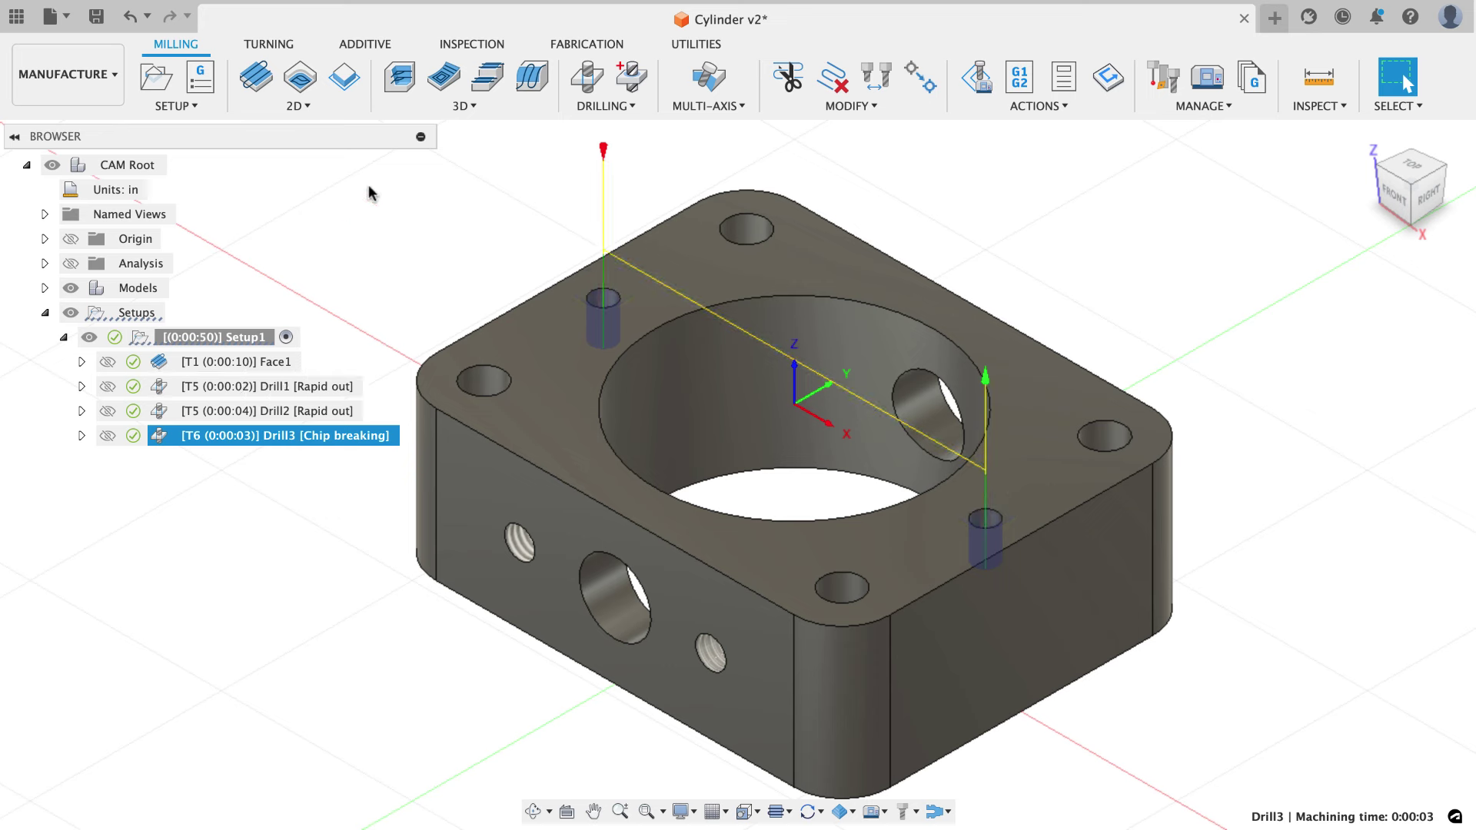
drag(405, 132, 446, 139)
click(334, 388)
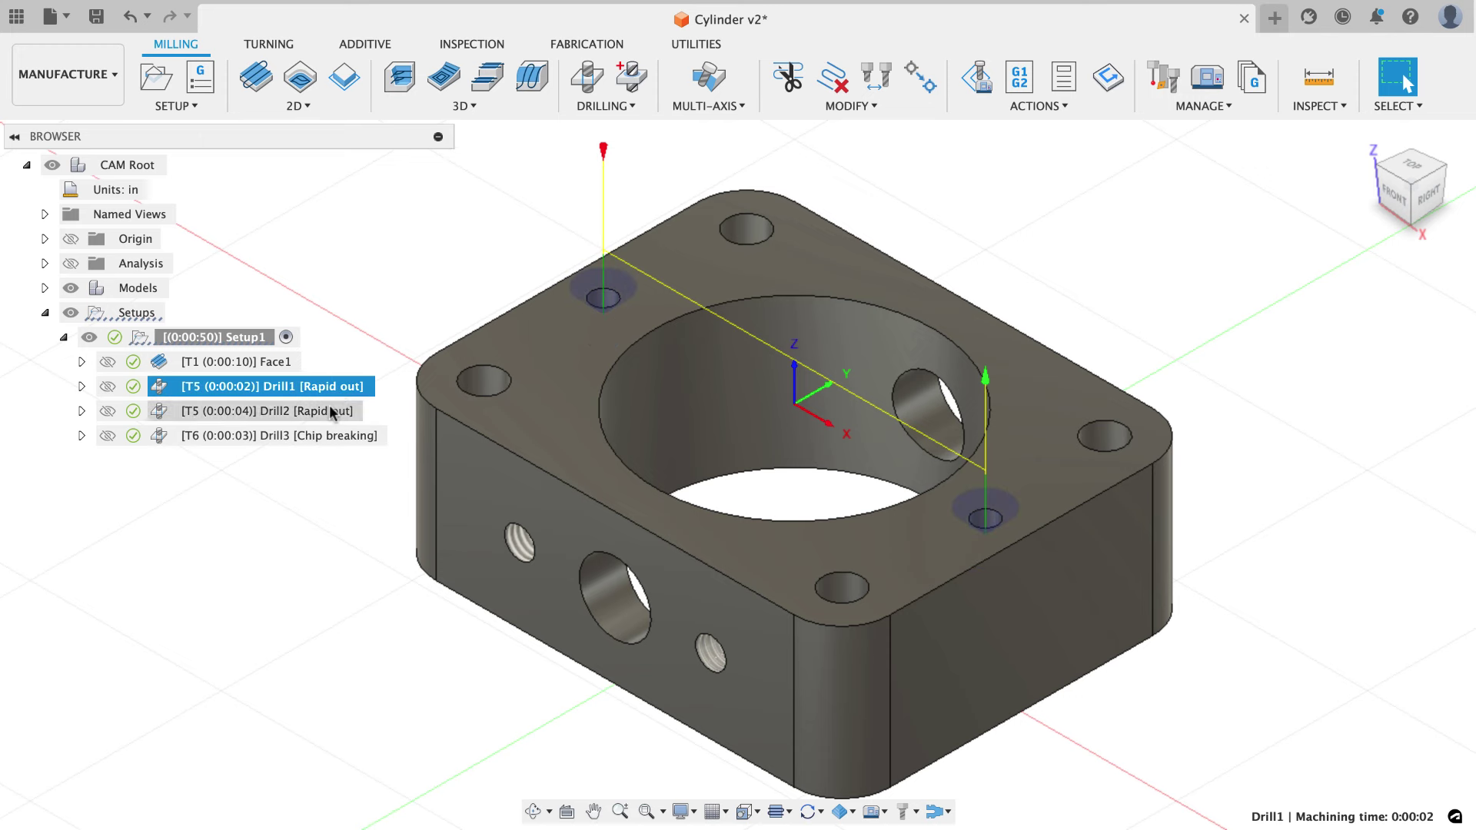
click(329, 410)
click(329, 437)
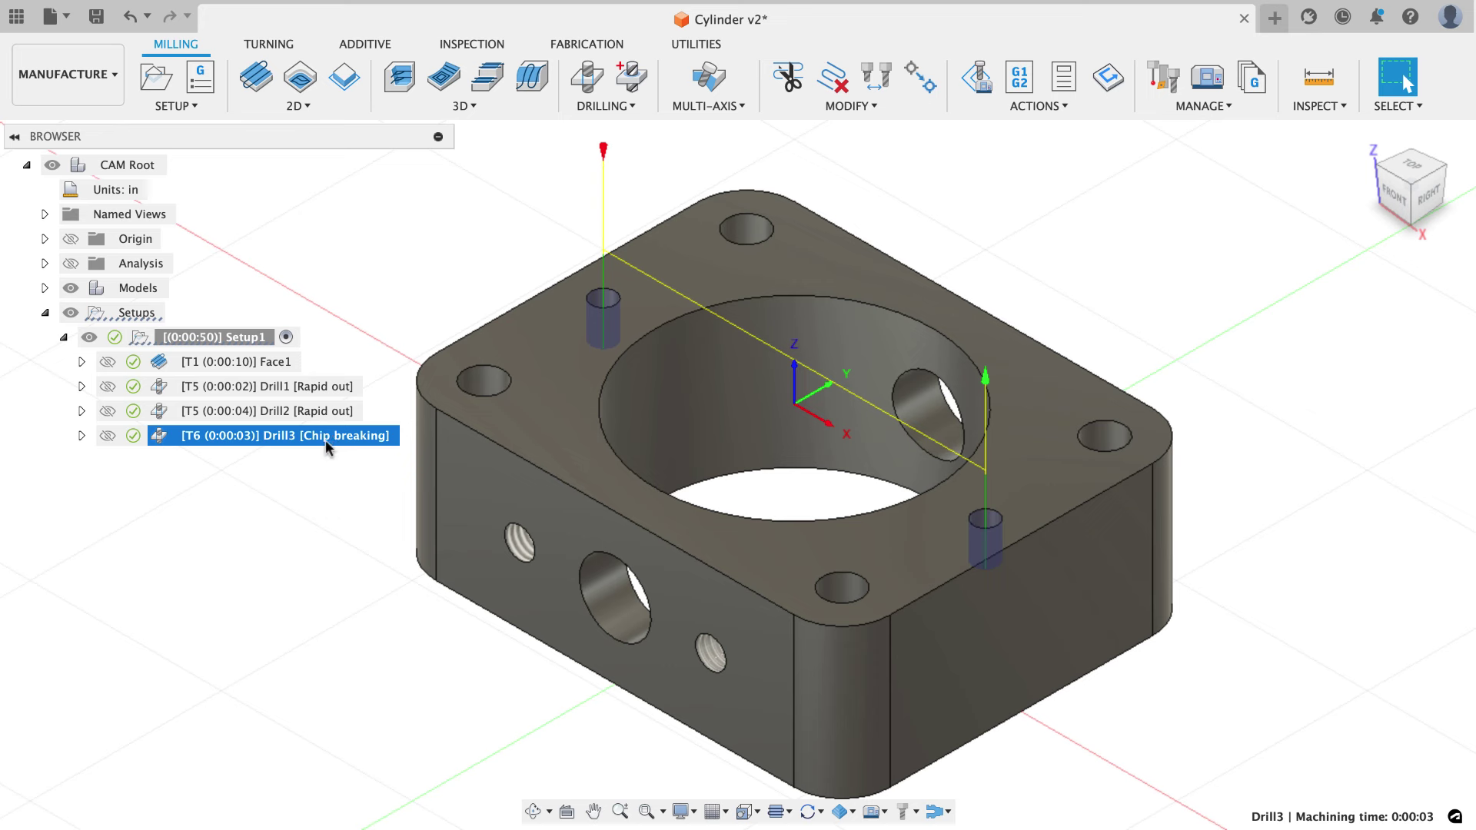
click(329, 443)
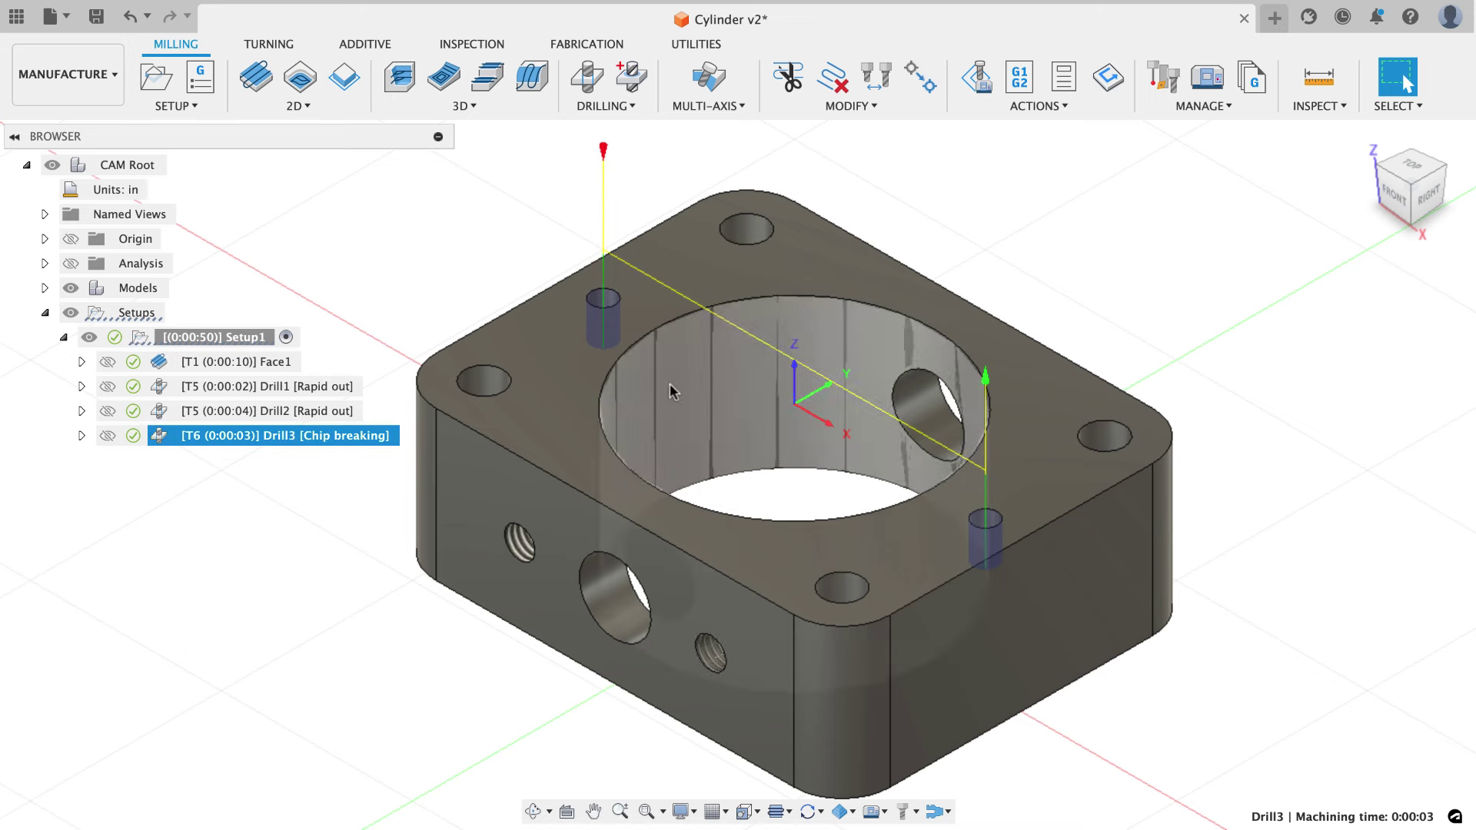
scroll(1043, 211, down, 2)
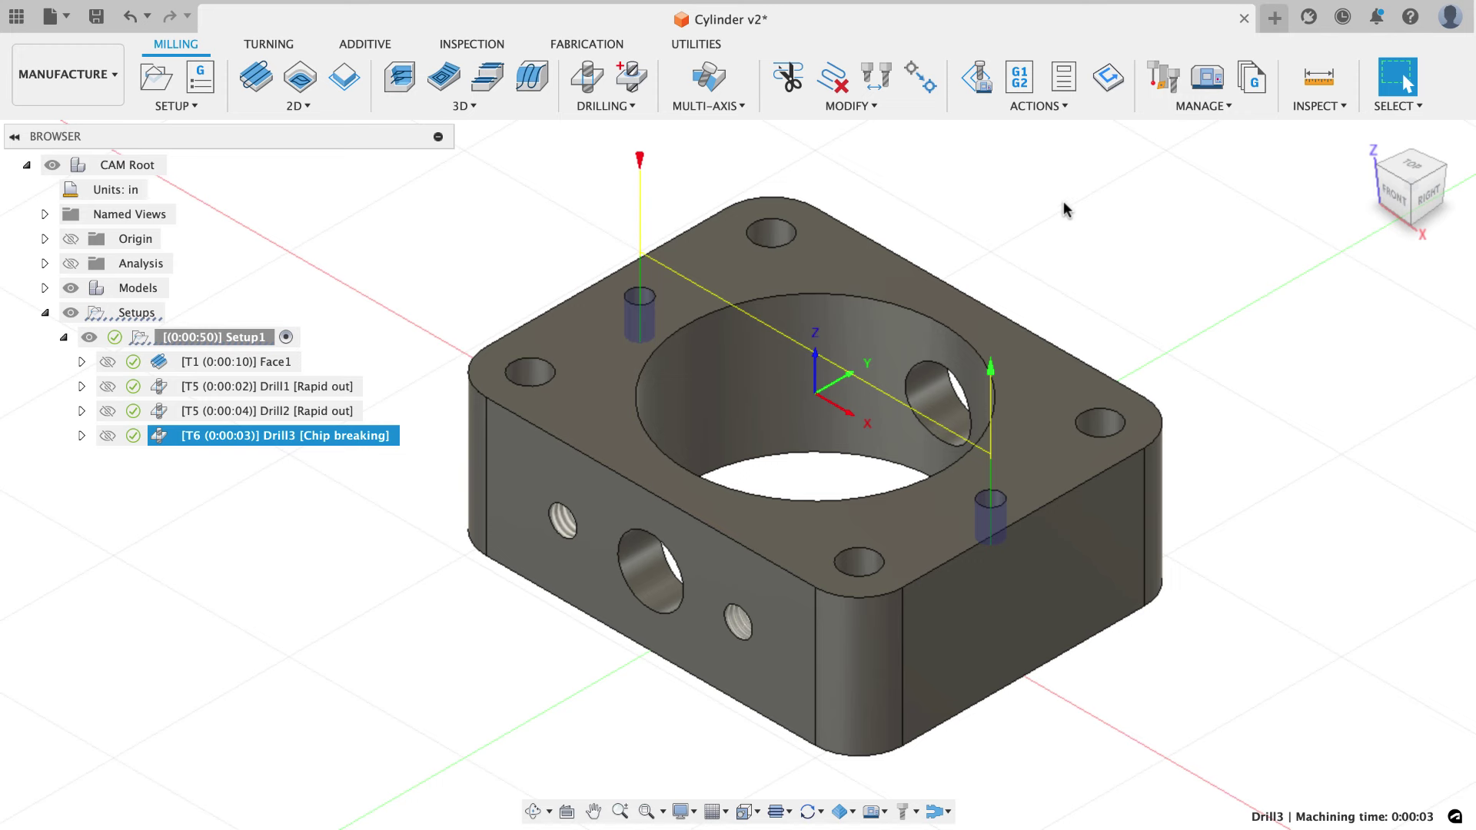
Check the radius of a corner through hole to determine the drill size it needs.
click(586, 77)
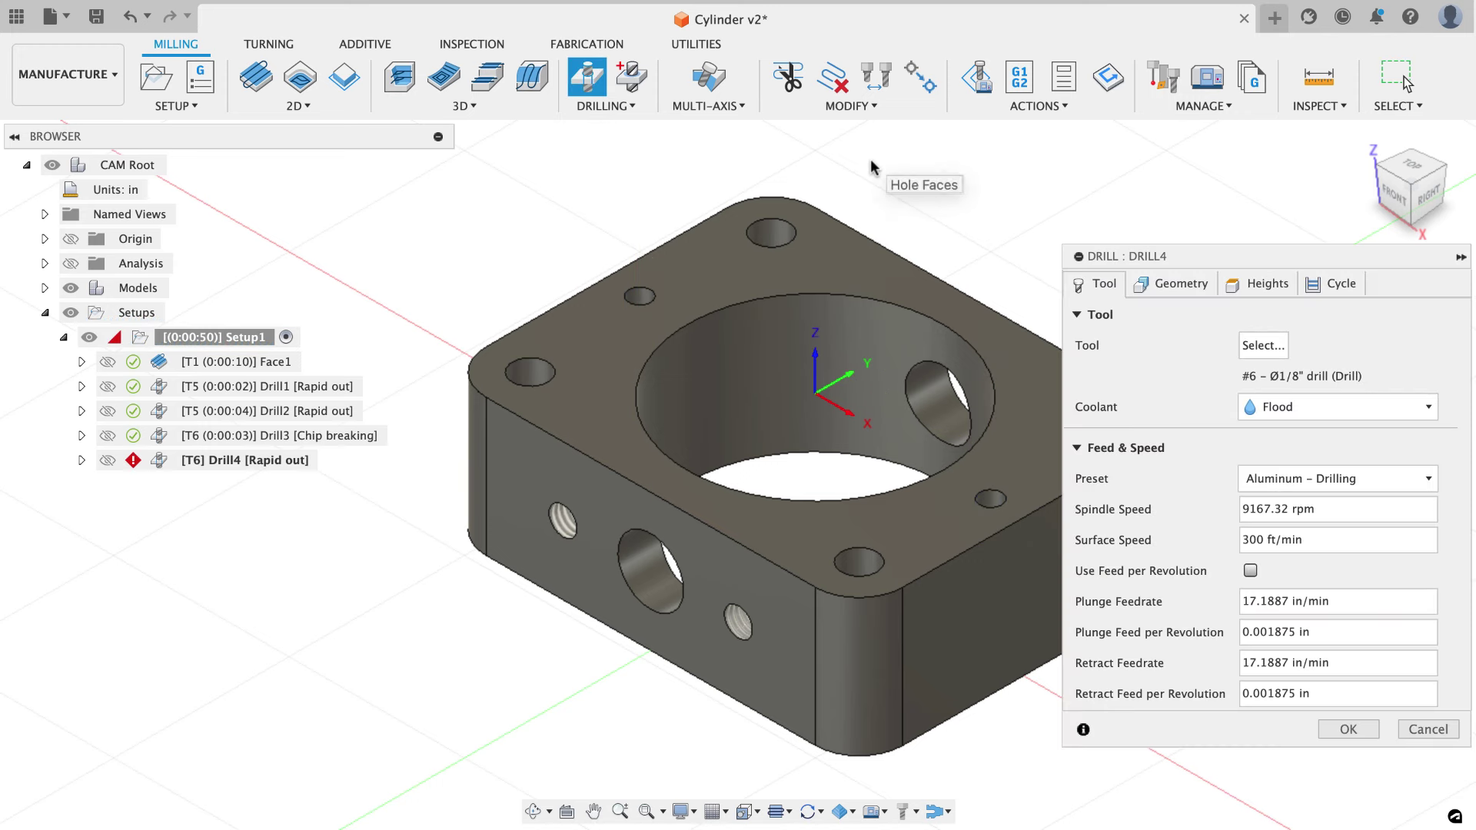
click(1427, 724)
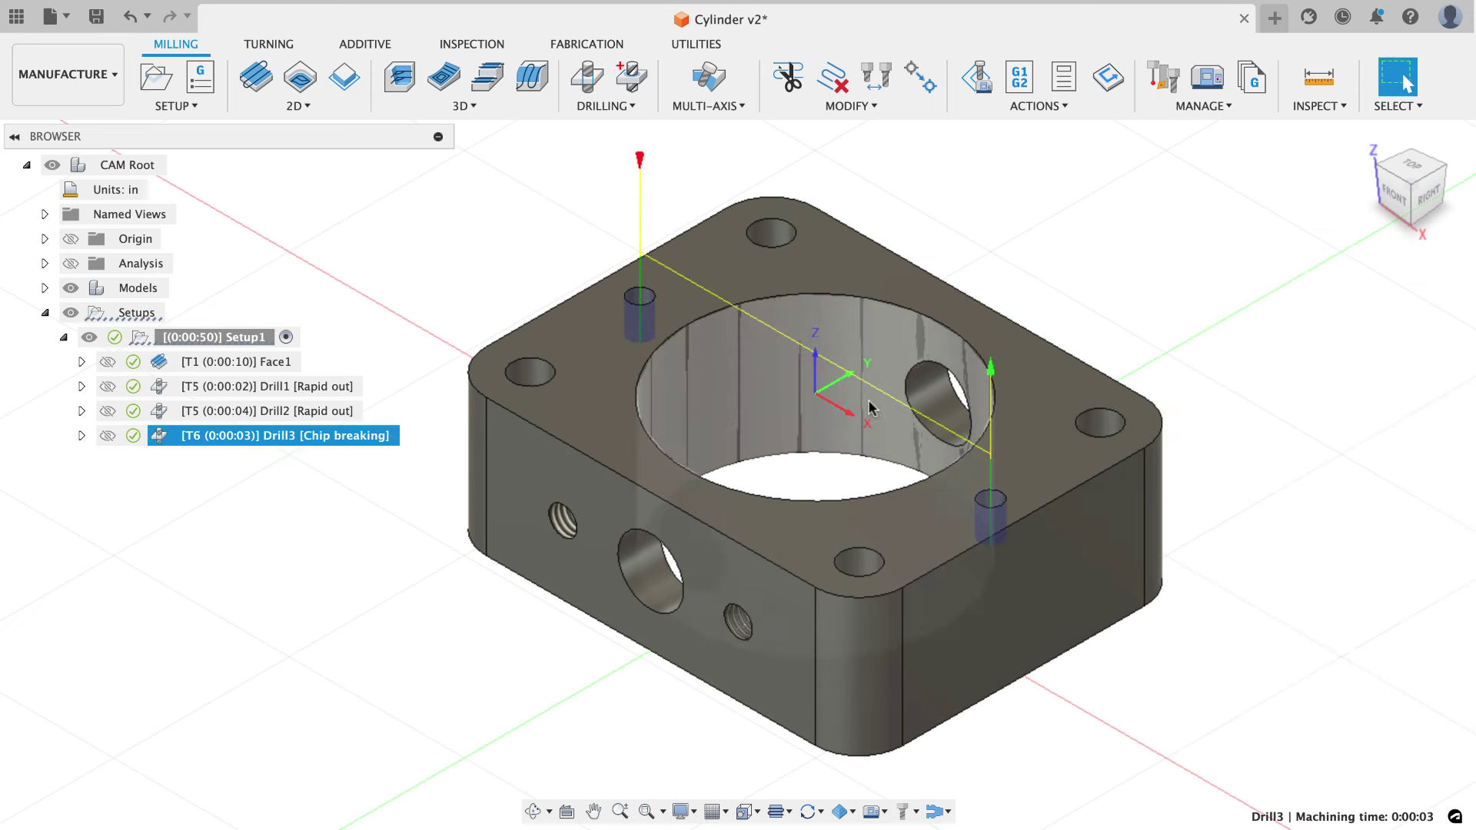
click(1107, 425)
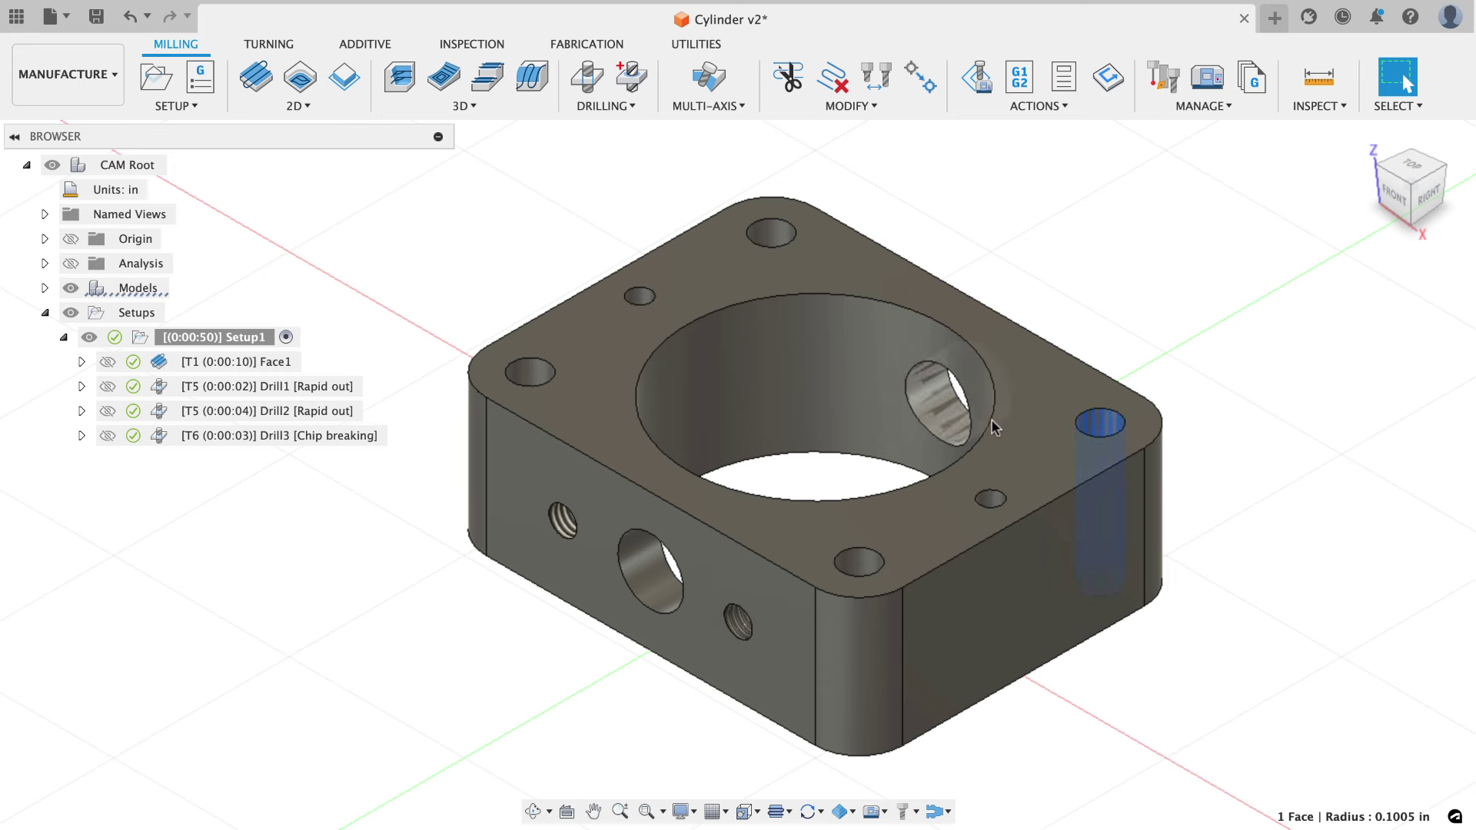
click(288, 609)
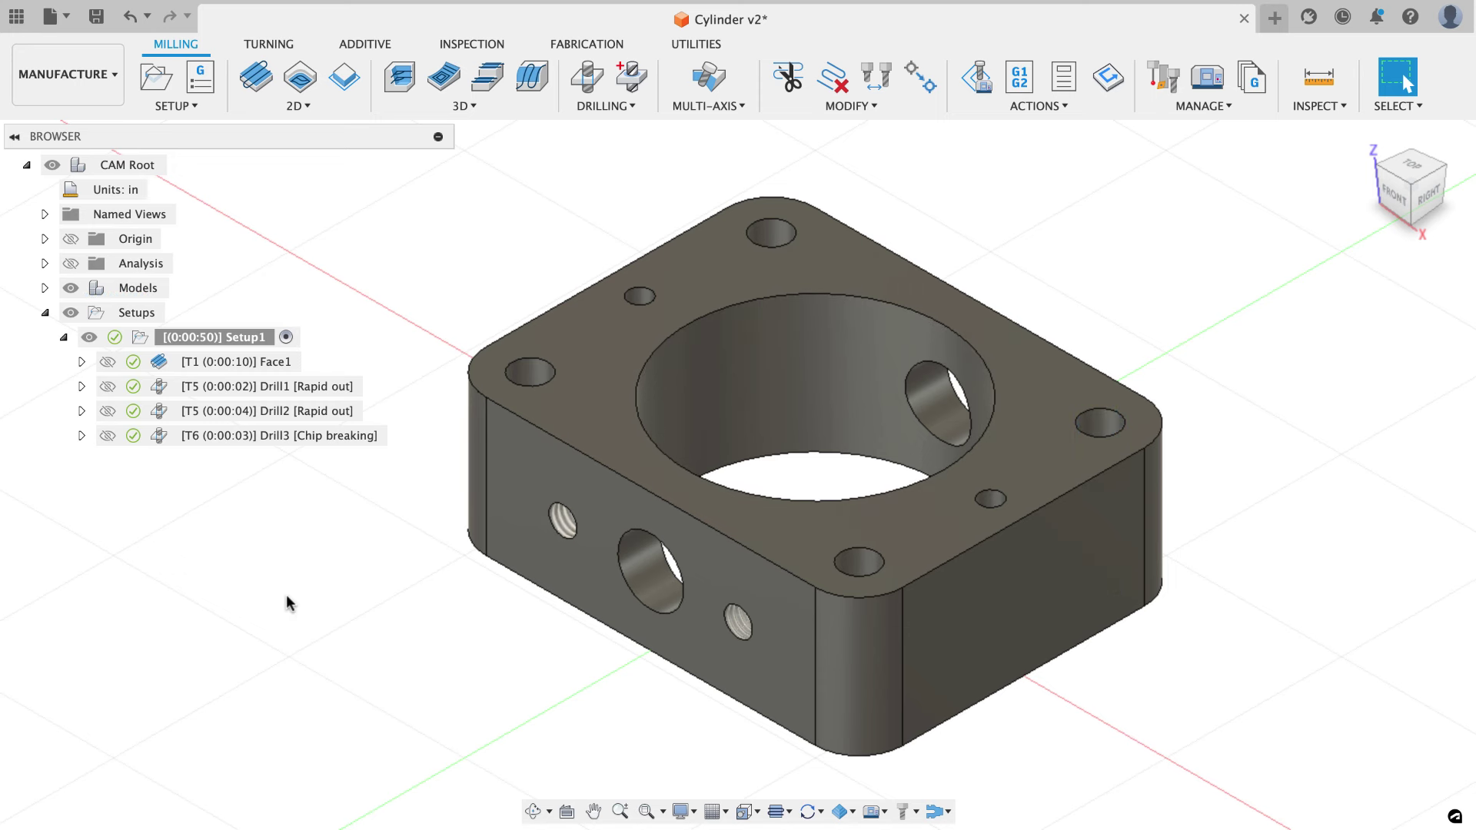
Start a Drill operation with tool 9, the 0.201" 118° #7 drill from Autodesk Model Engine, using Aluminum - Drilling.
click(586, 77)
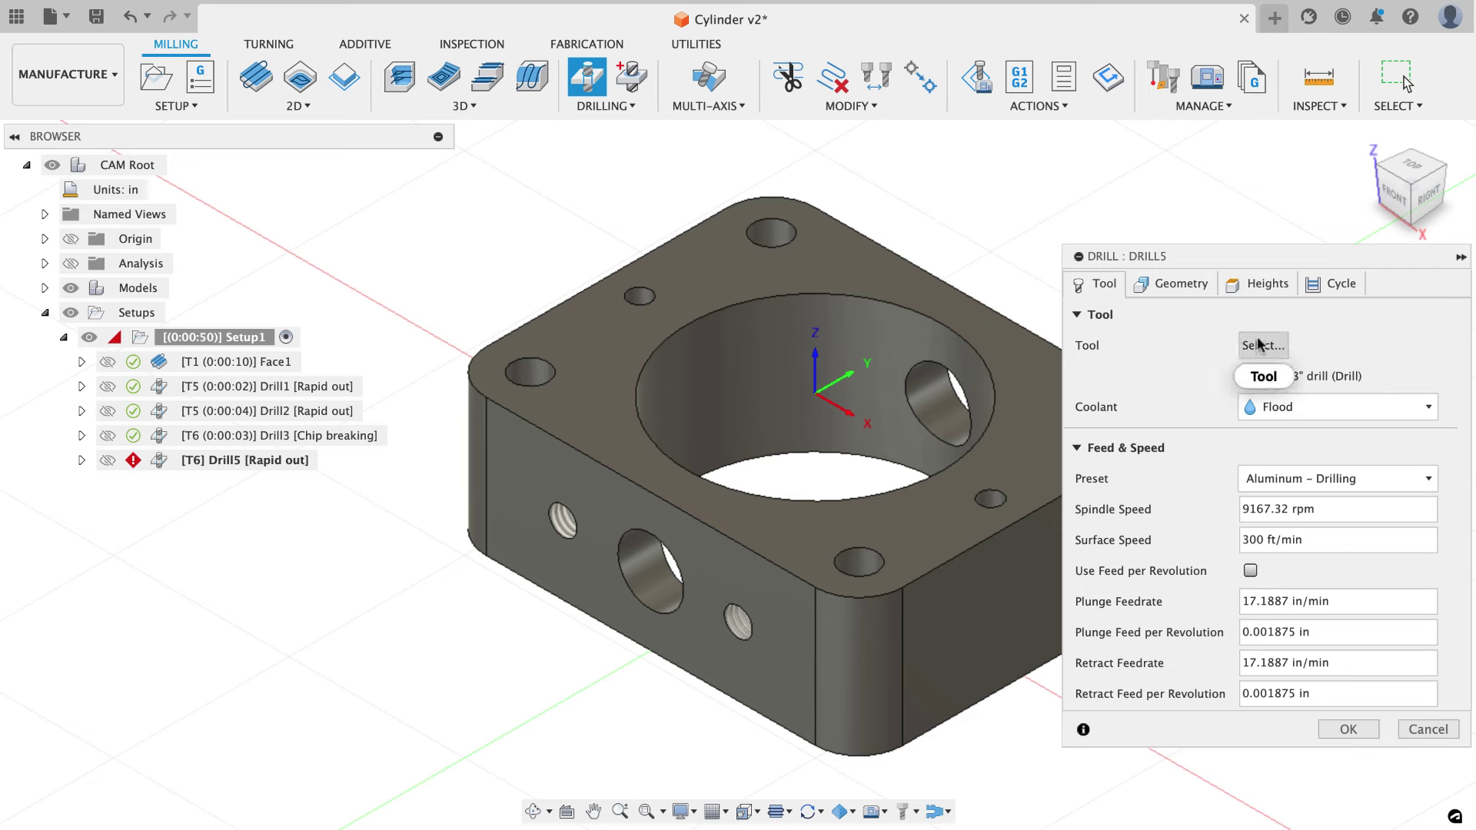
middle_drag(1024, 254, 867, 229)
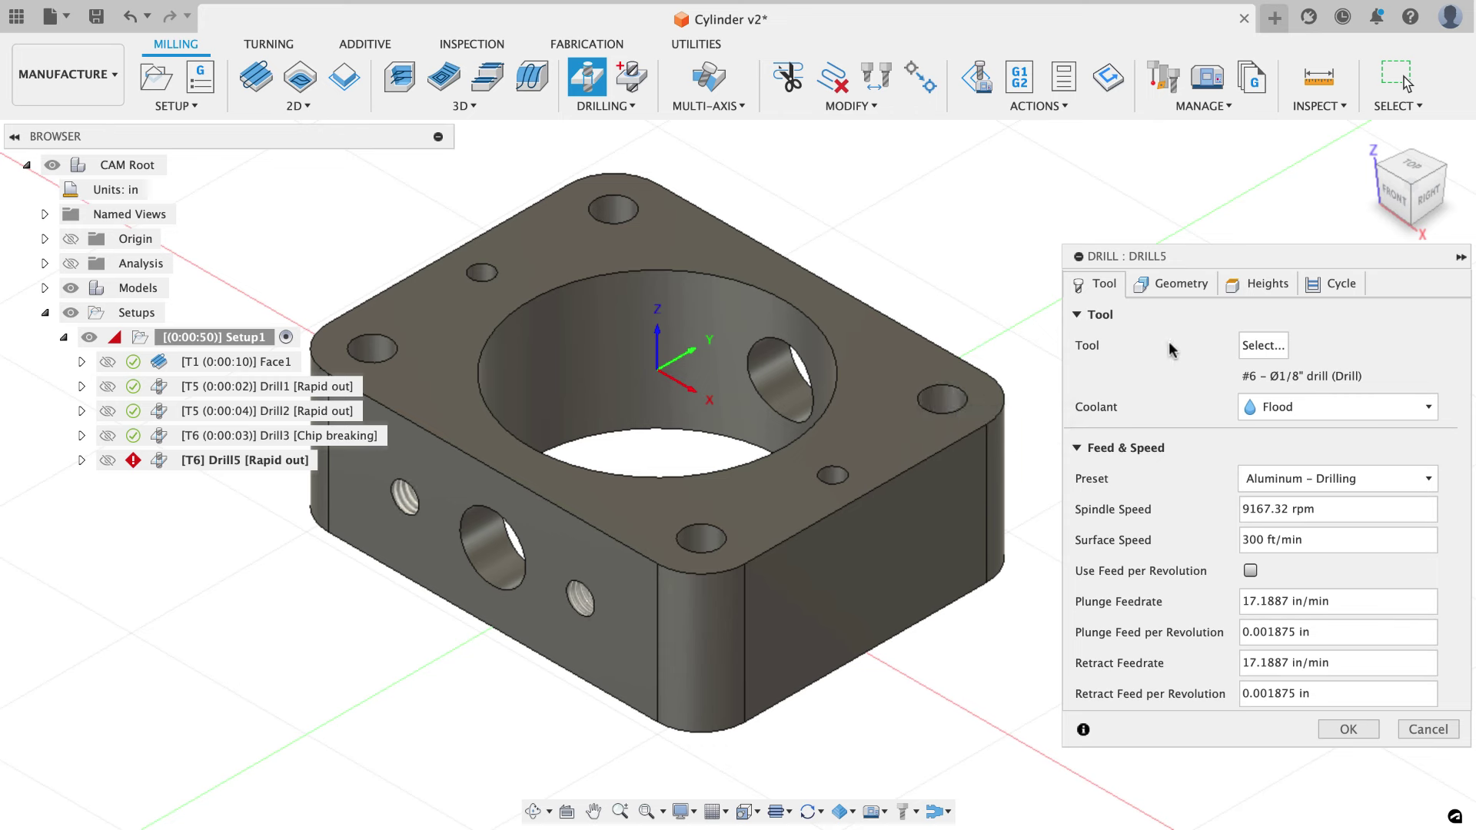
click(1263, 345)
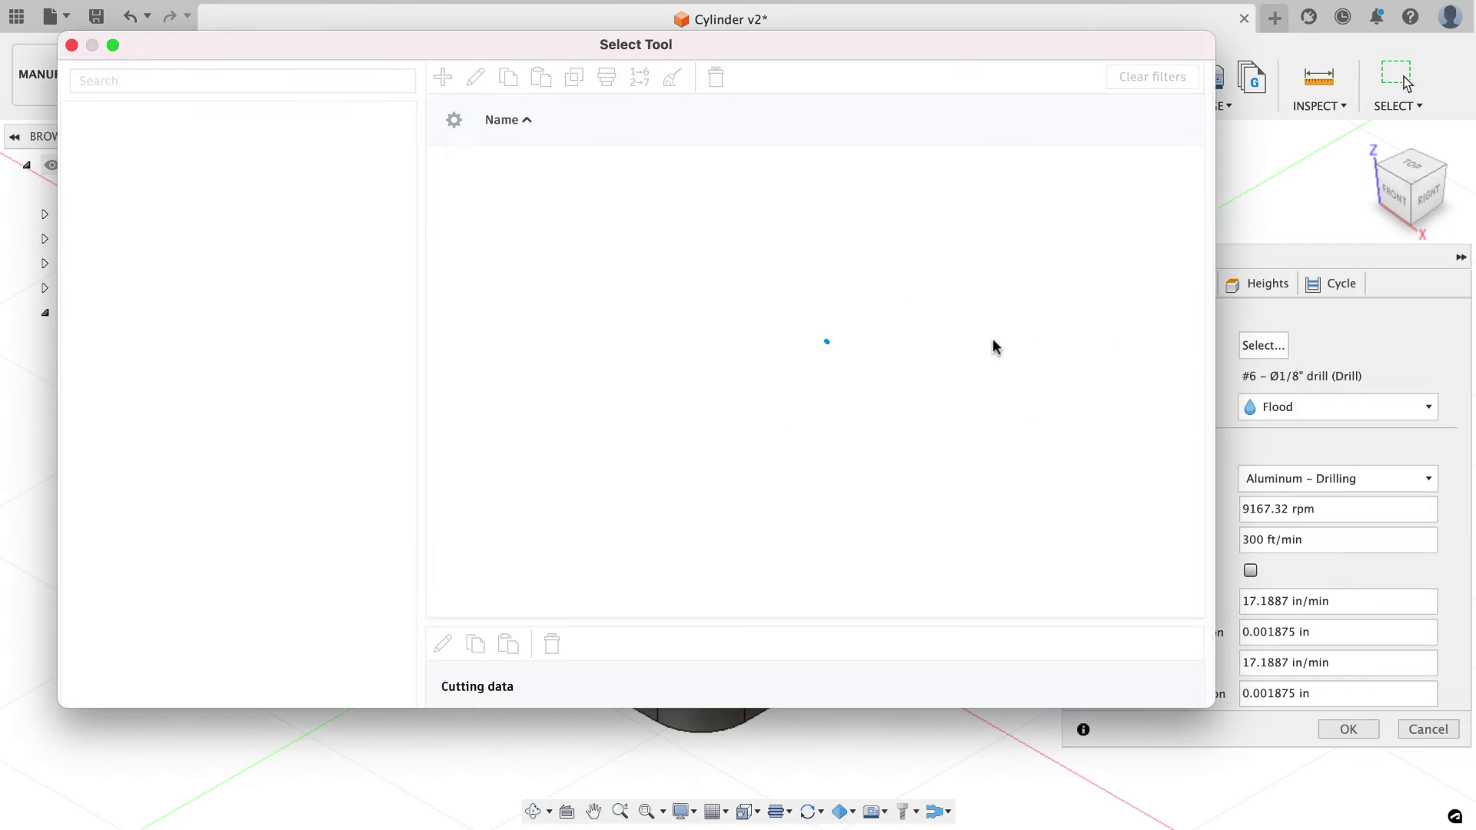
click(231, 290)
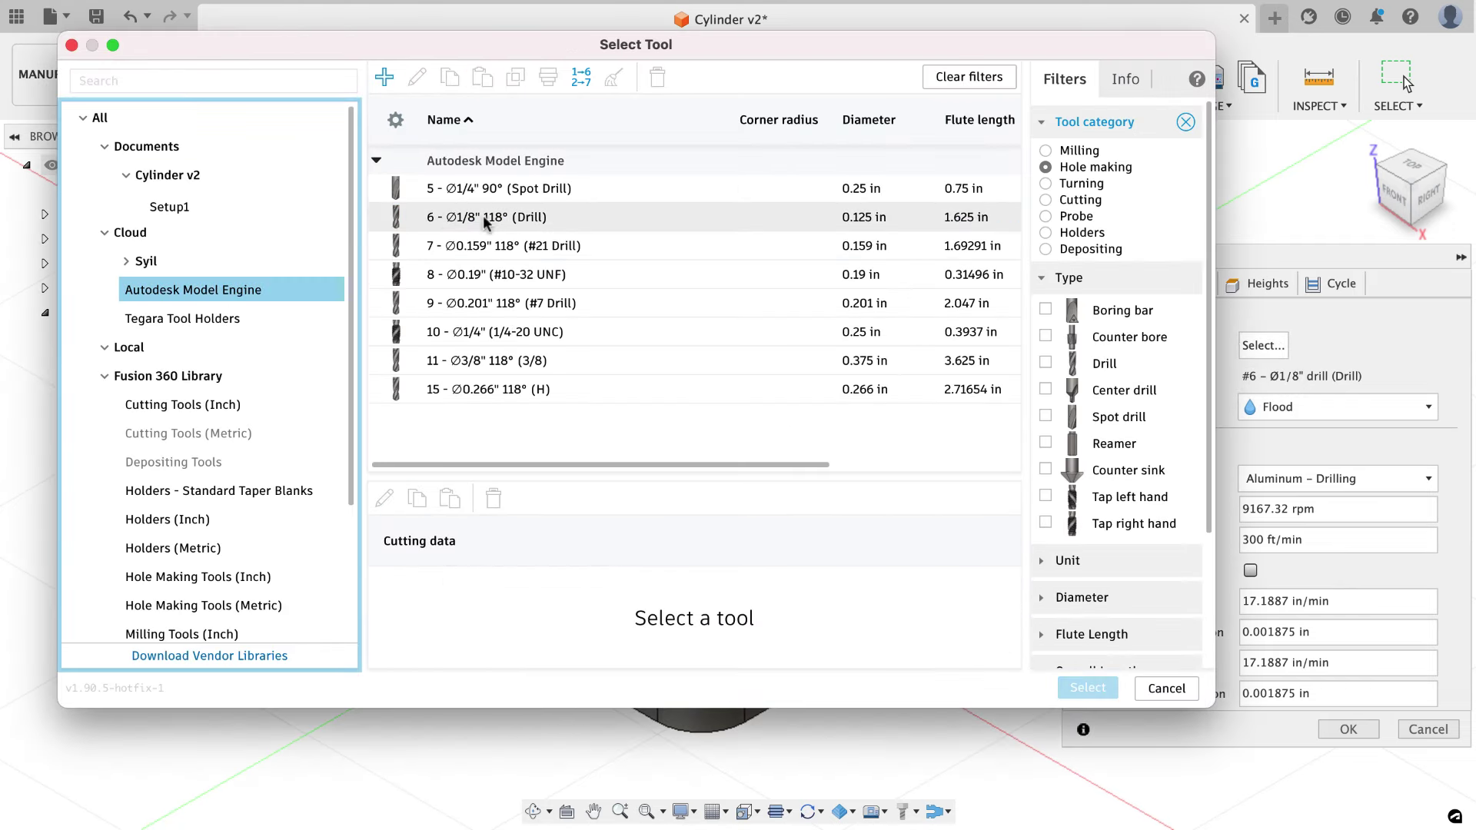
click(478, 301)
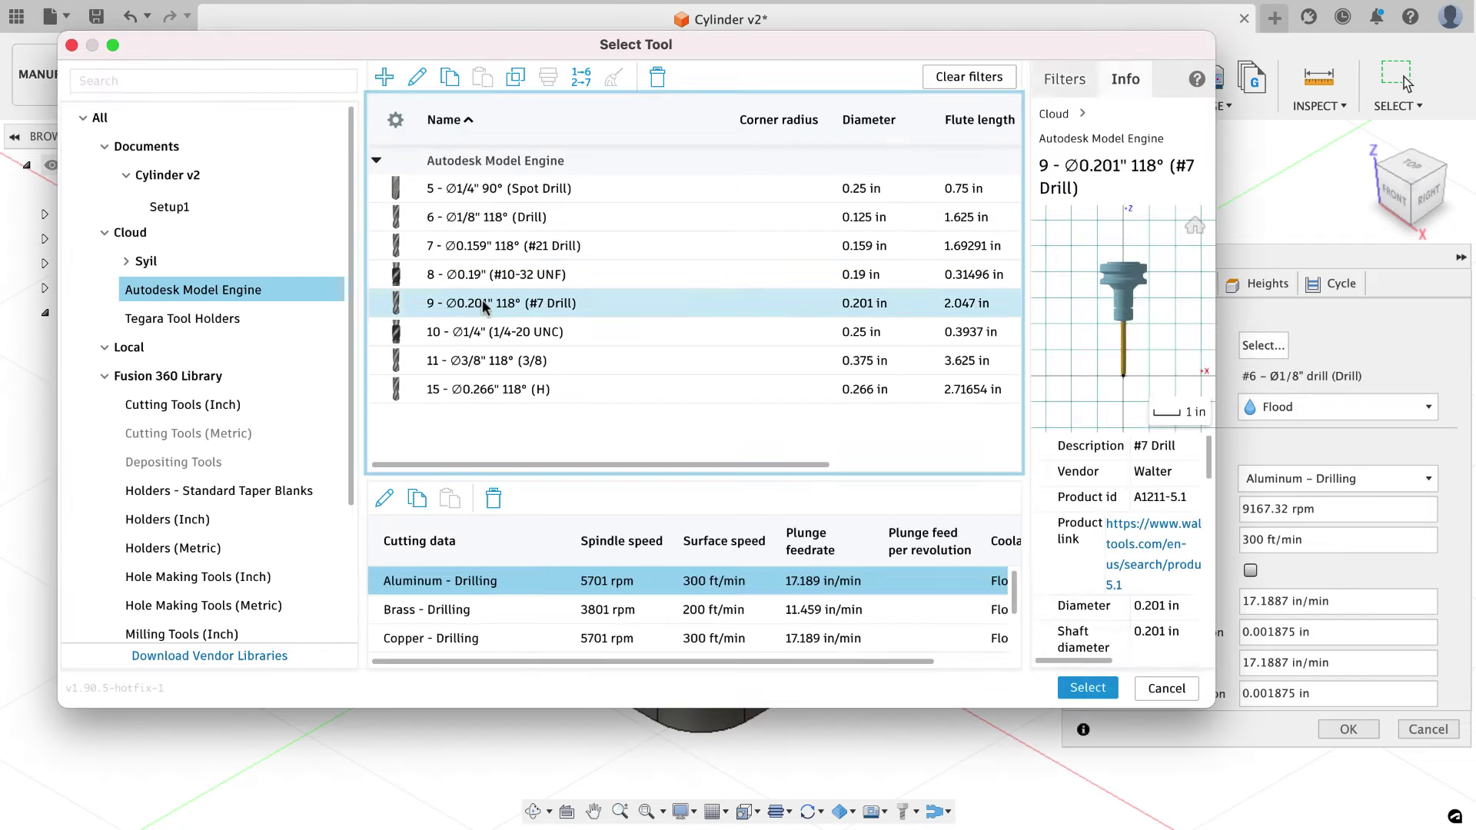
click(581, 304)
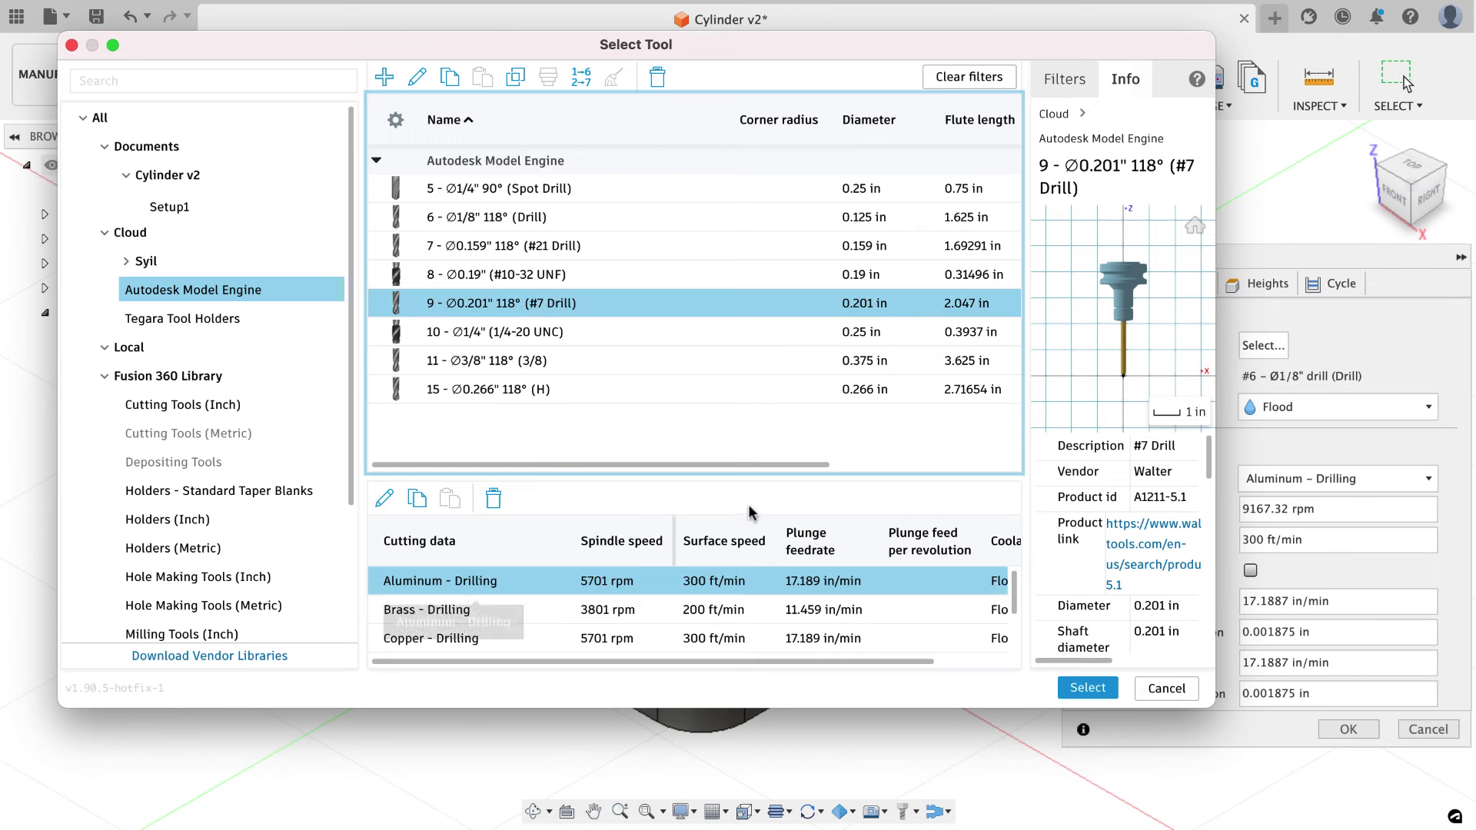
click(1088, 687)
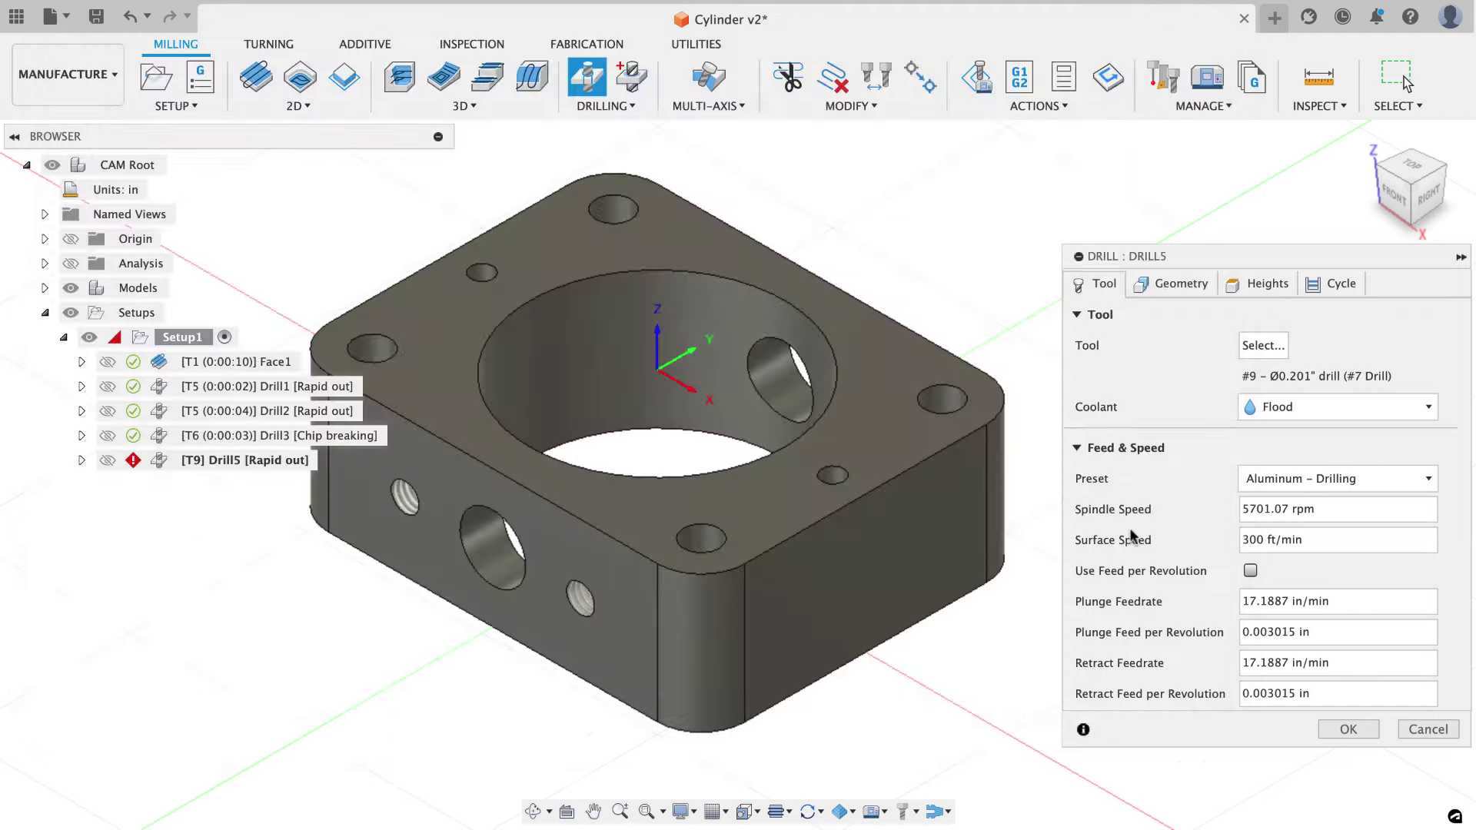
Select a corner through hole as the hole face and include all holes of the same diameter.
click(1162, 285)
click(951, 403)
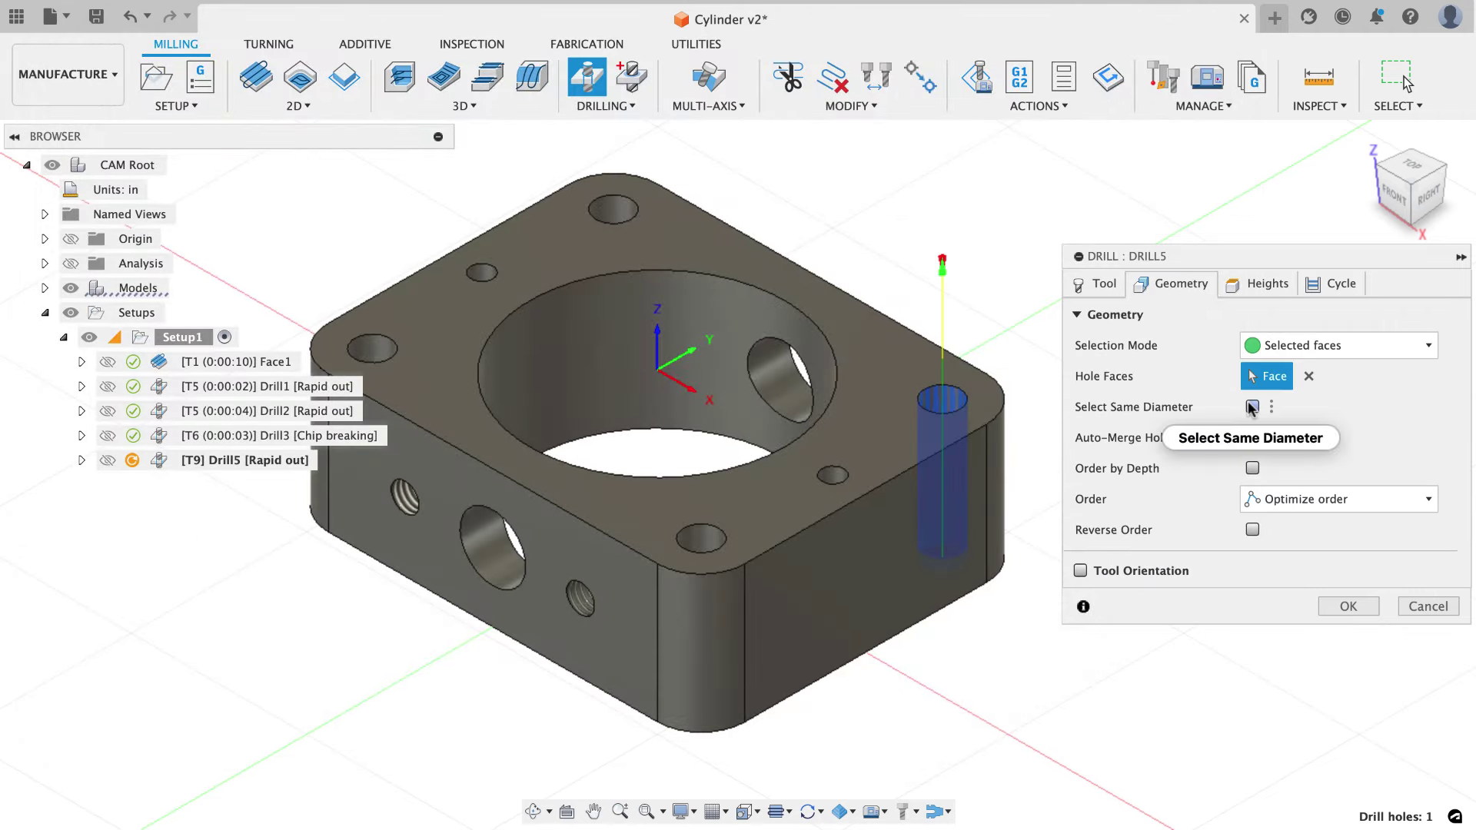
click(1251, 407)
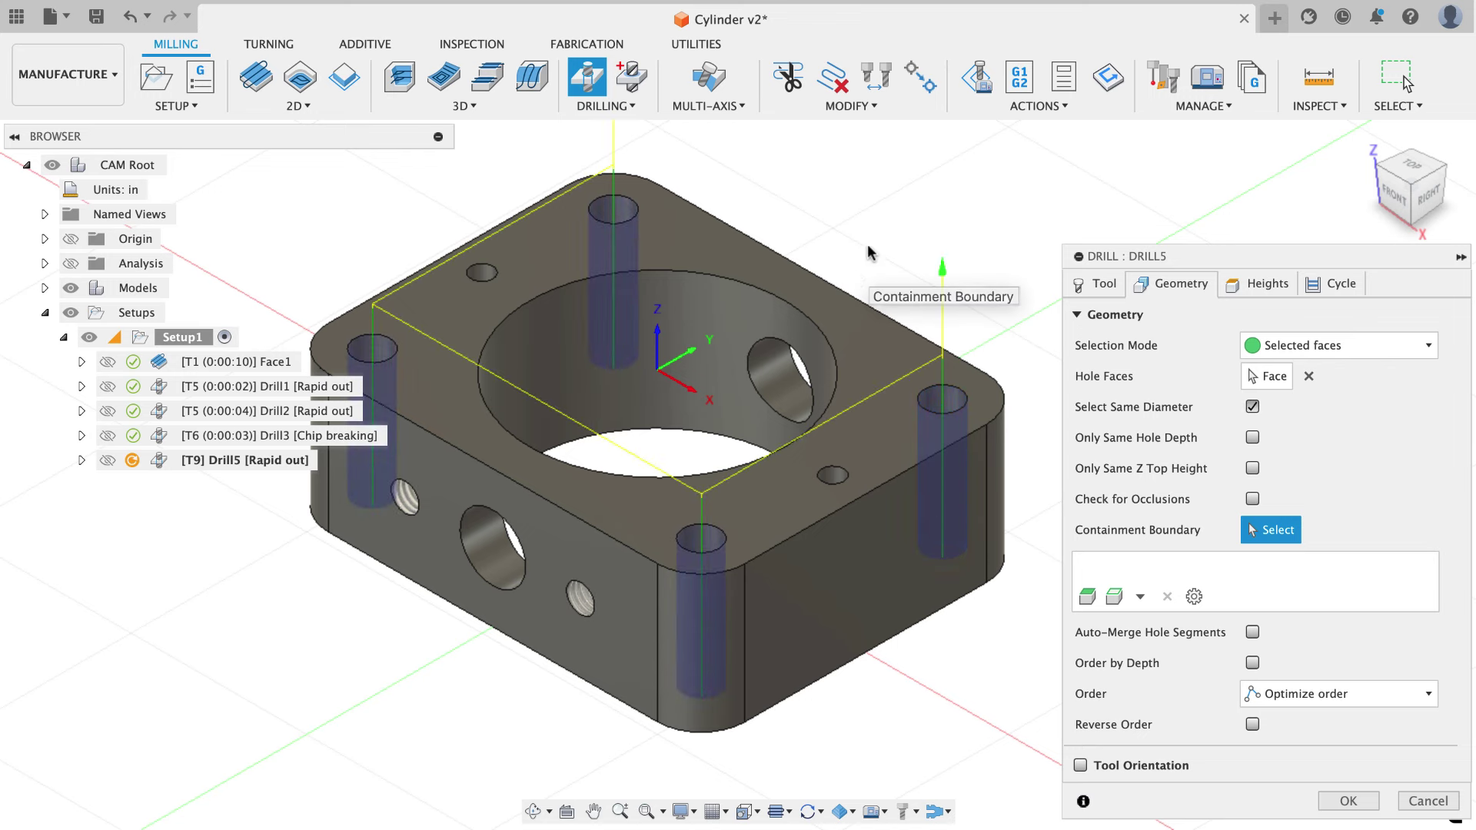
Enable Drill Tip Through Bottom for the corner holes and set the break-through depth to 0.05 in.
click(1261, 284)
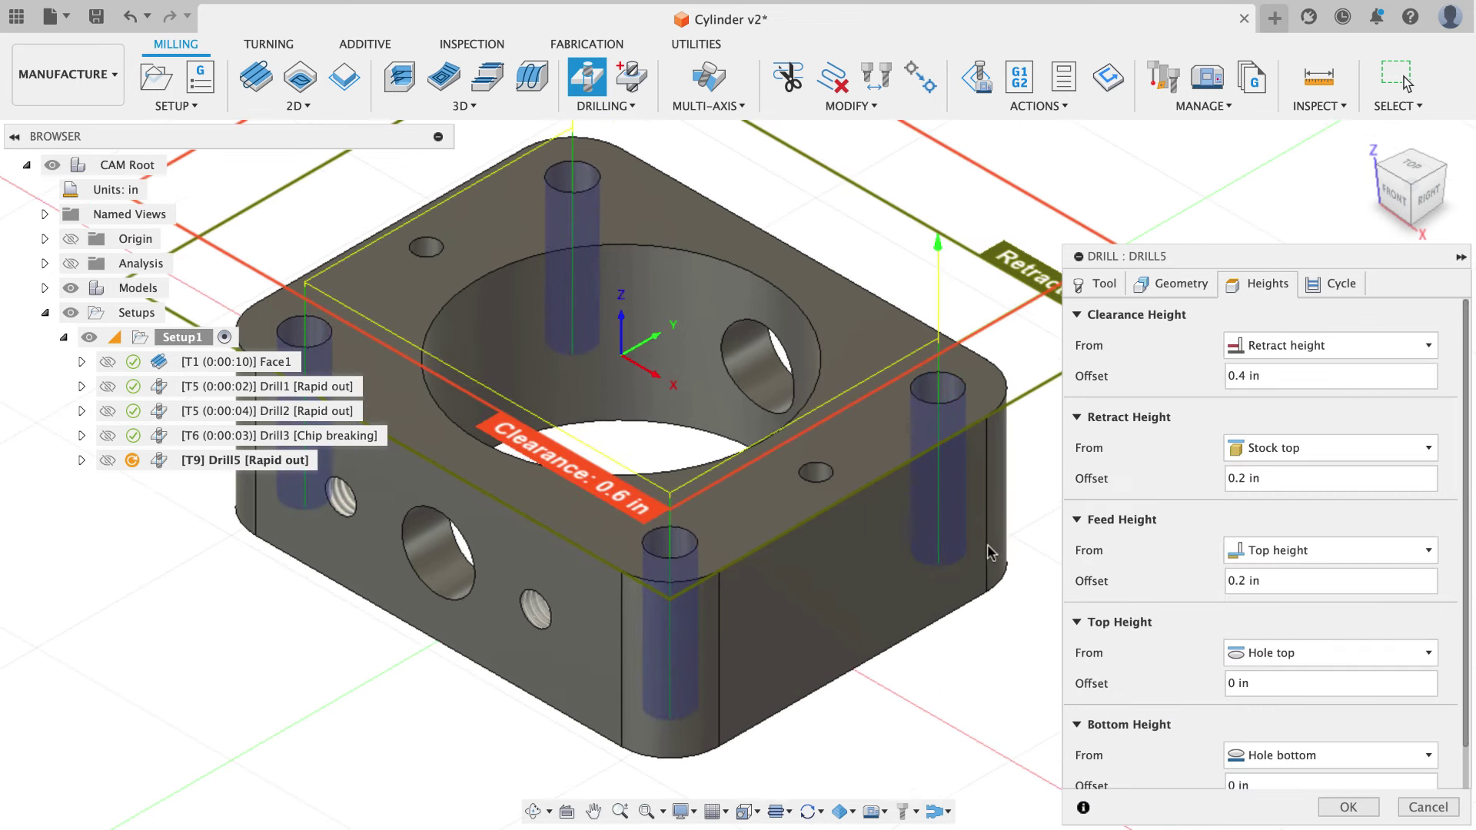
click(1392, 196)
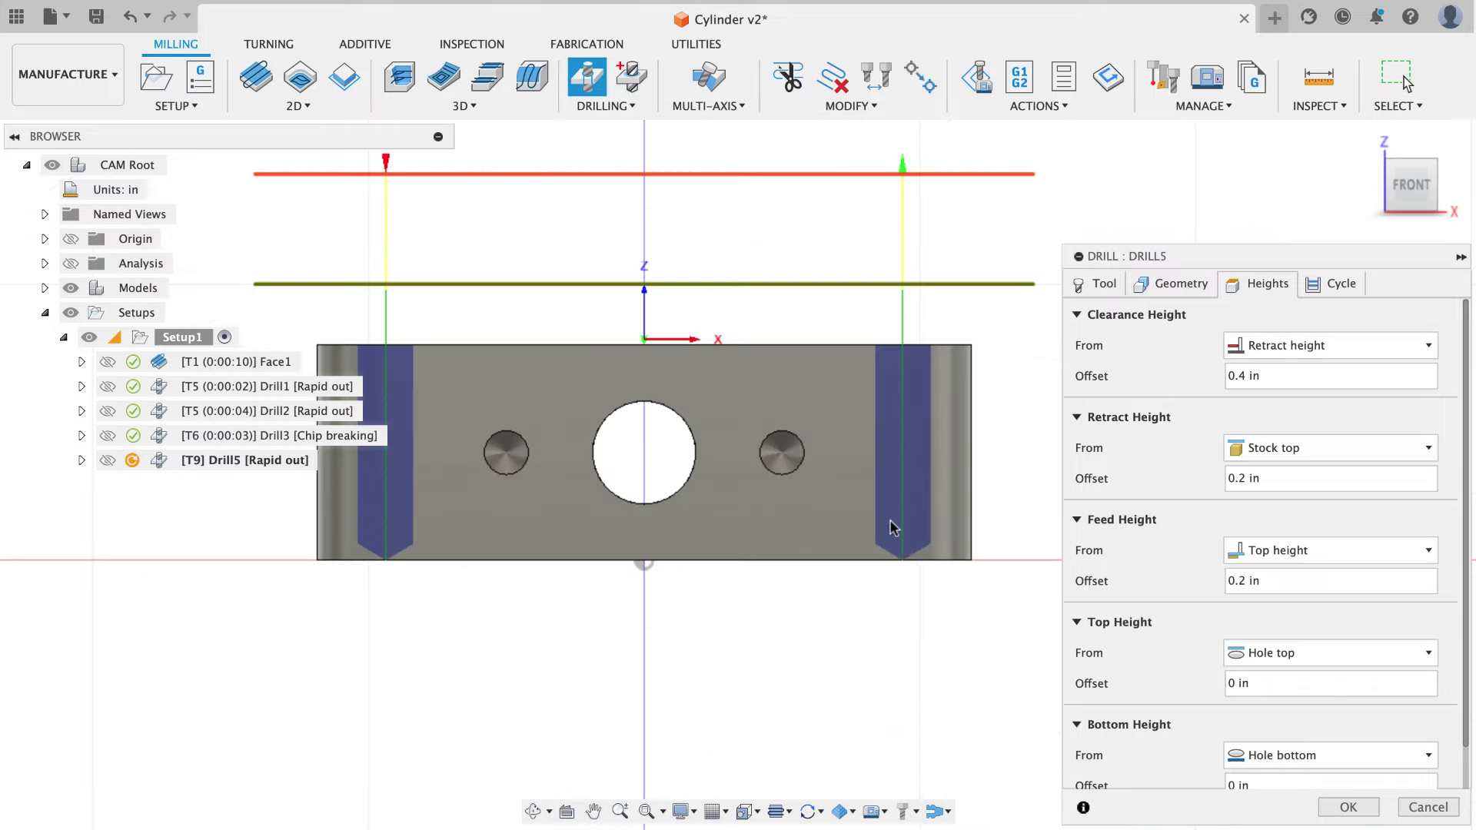
scroll(907, 565, up, 2)
scroll(1107, 571, down, 1)
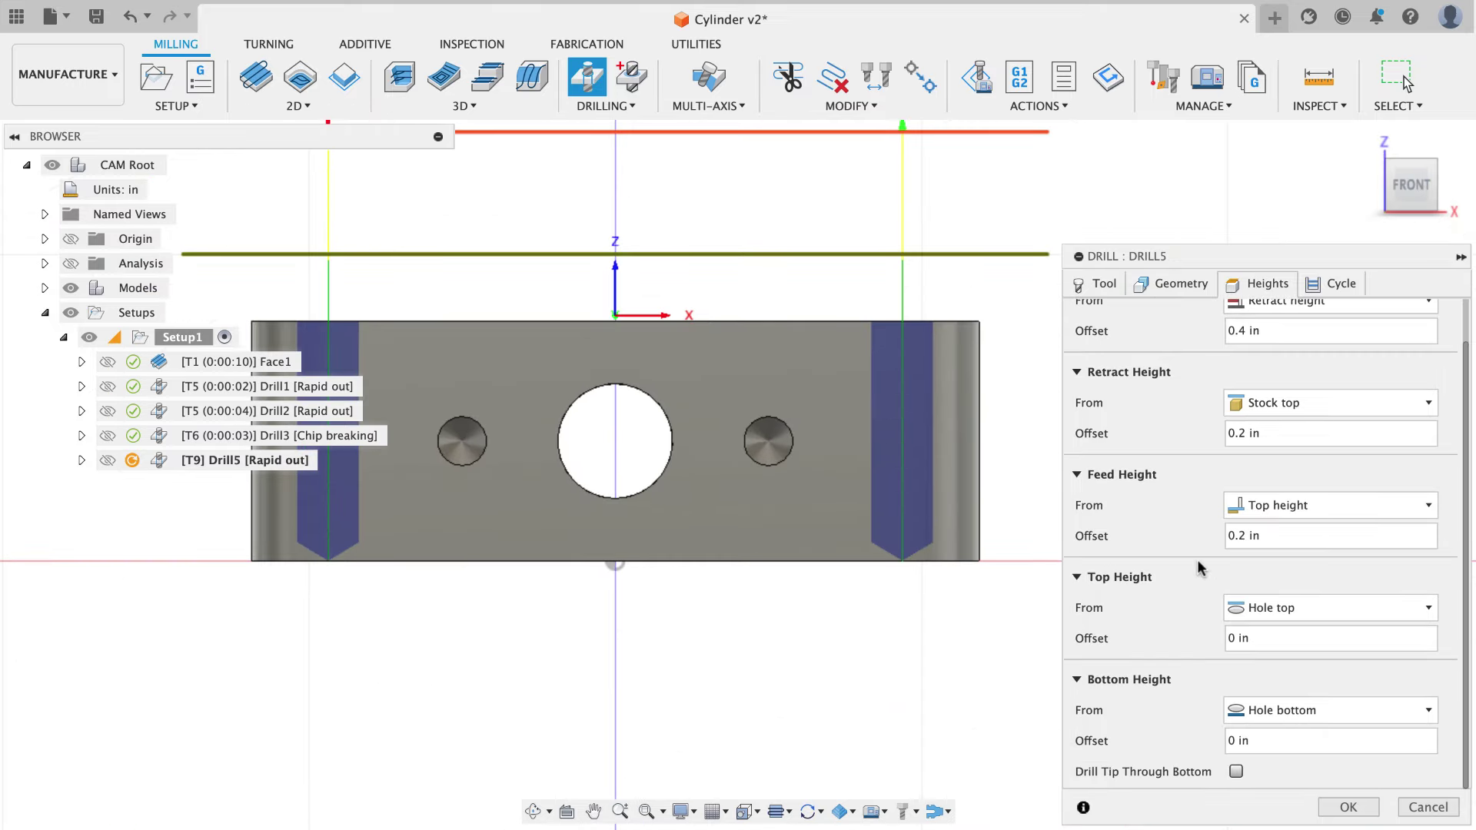
click(1235, 771)
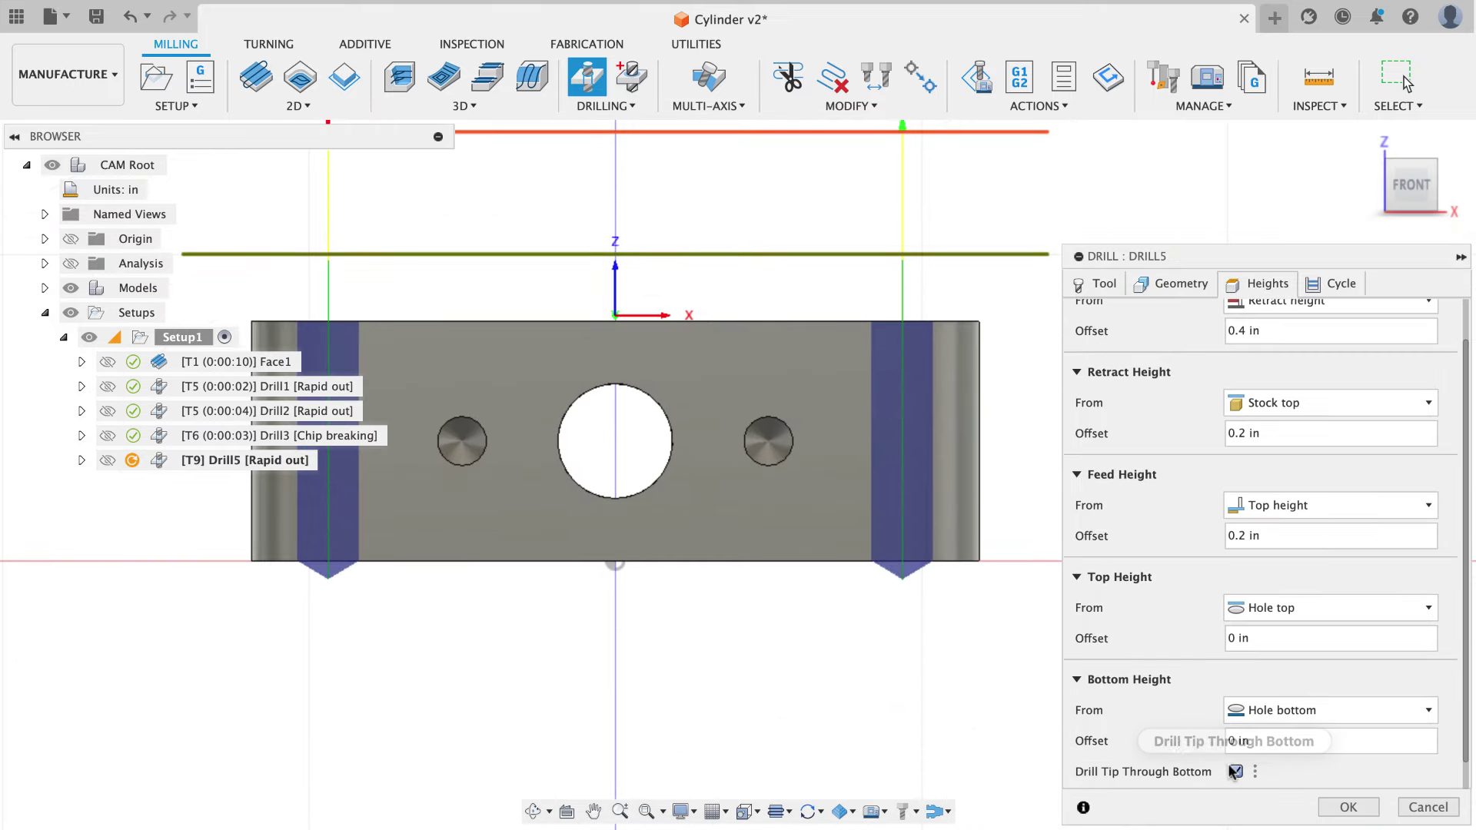
click(1281, 770)
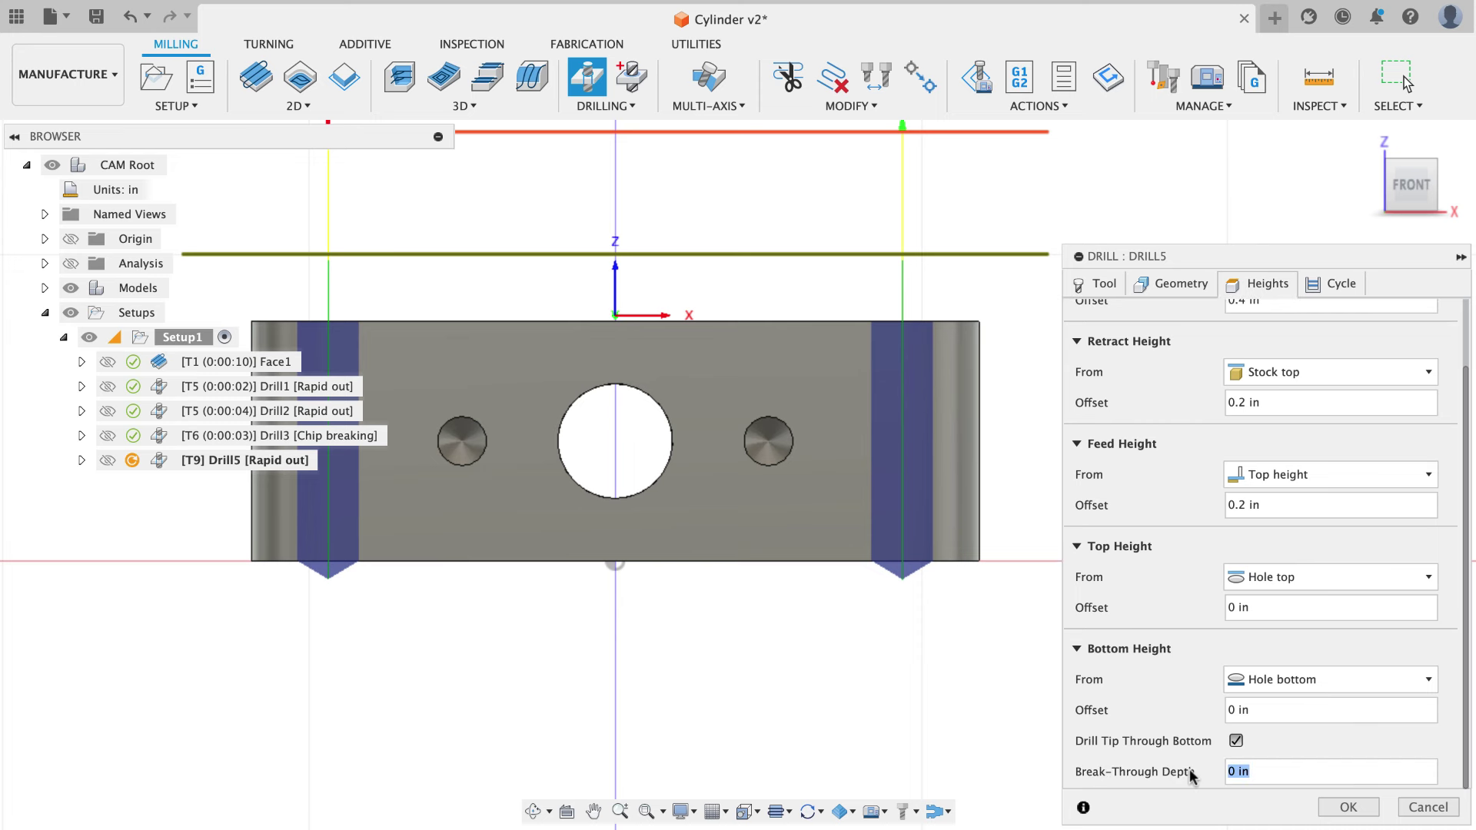
text(.05)
Set the corner holes' cycle to Chip breaking - partial retract, confirm the operation and return to the home view.
click(1341, 283)
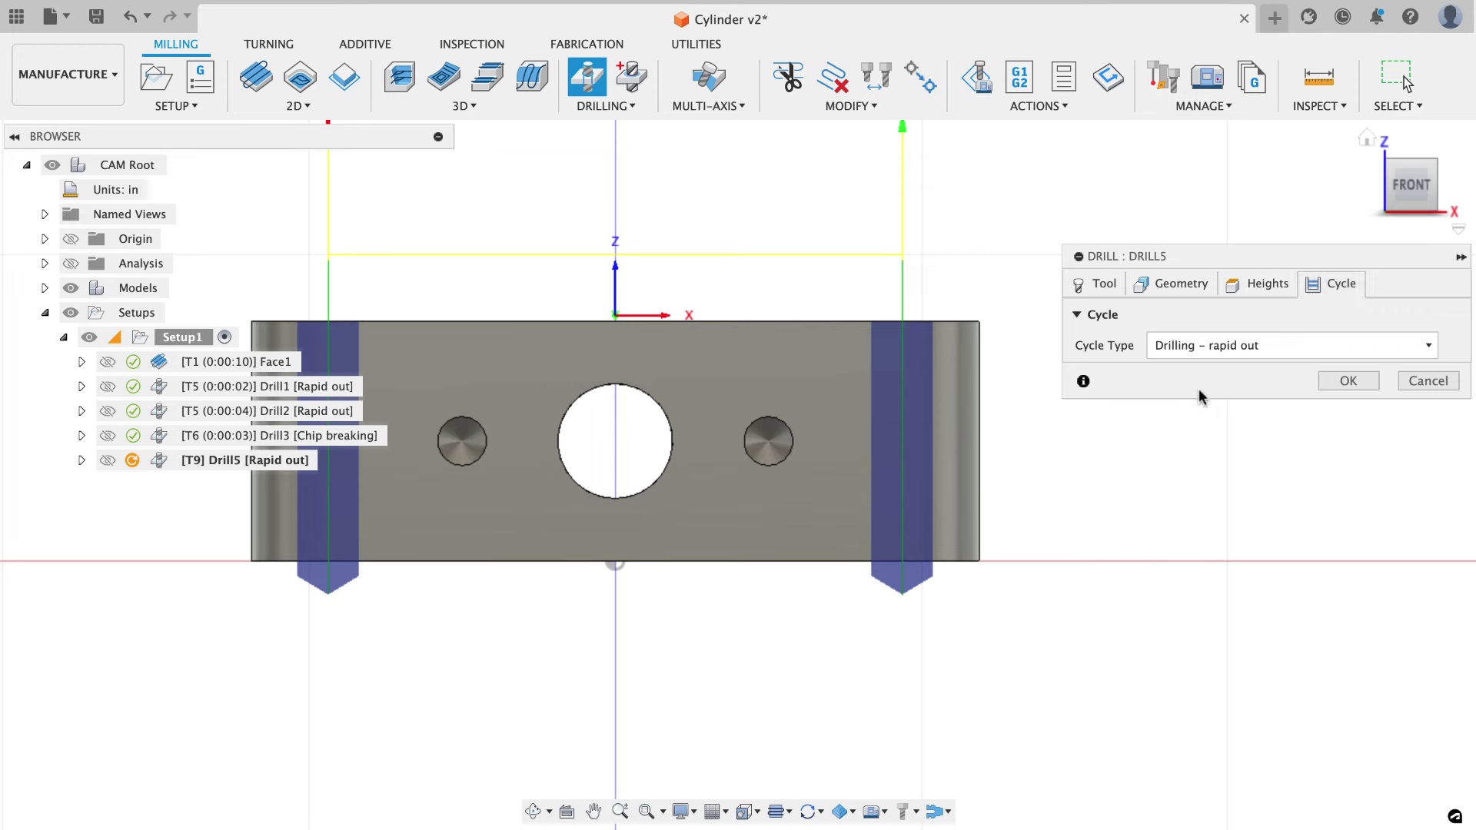
click(1188, 347)
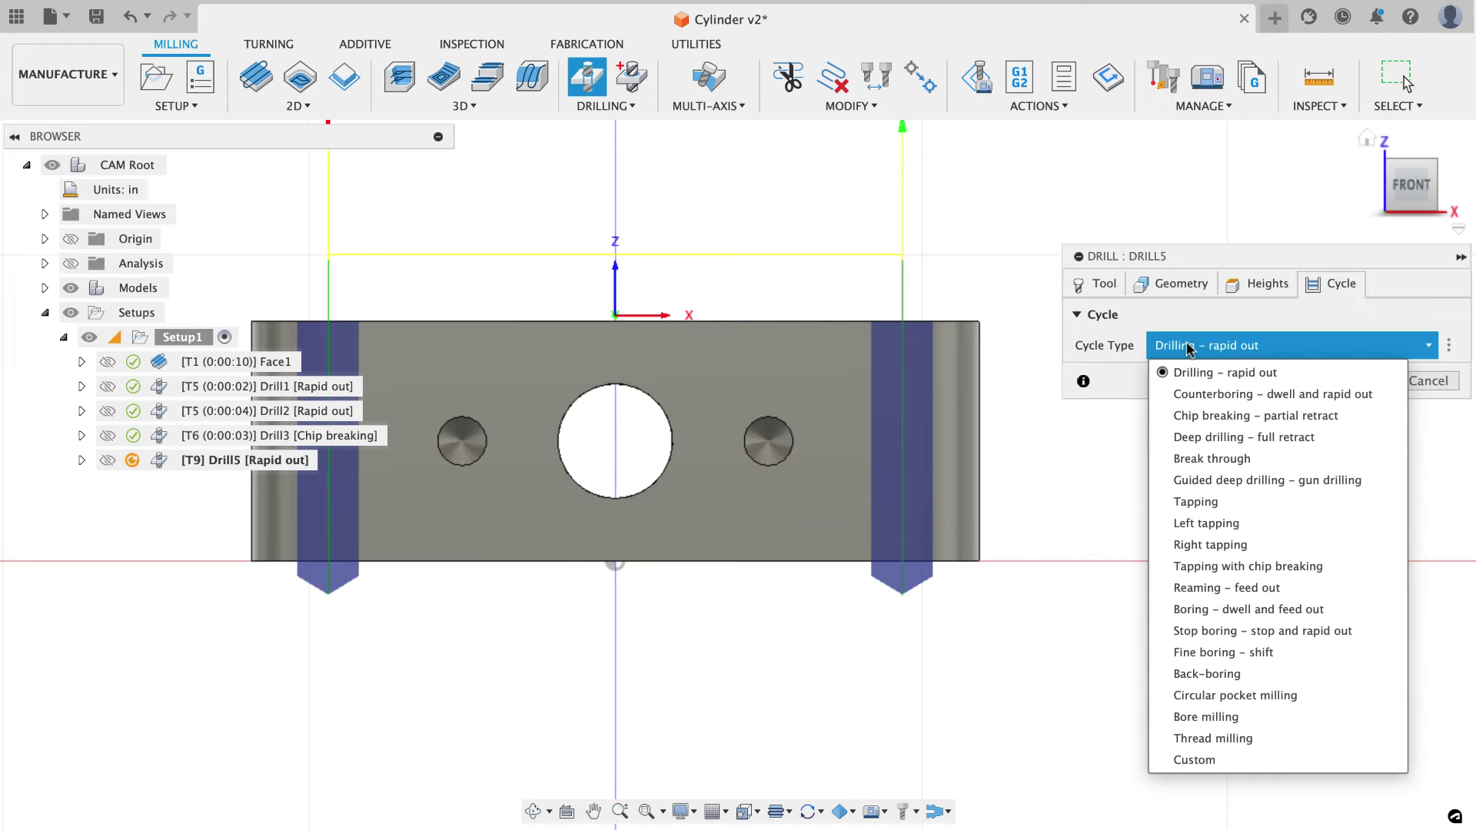
click(1196, 416)
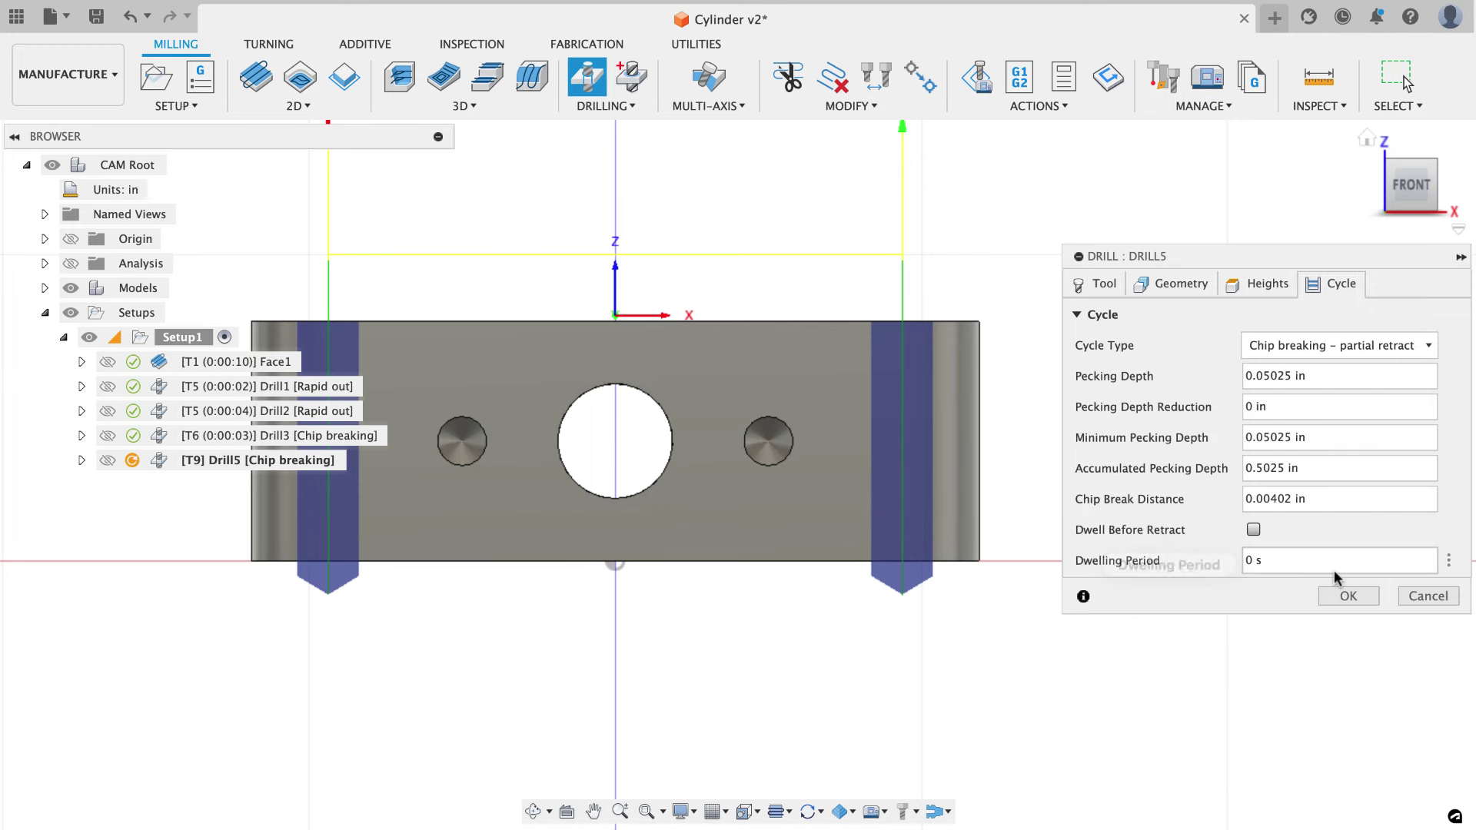
click(1347, 598)
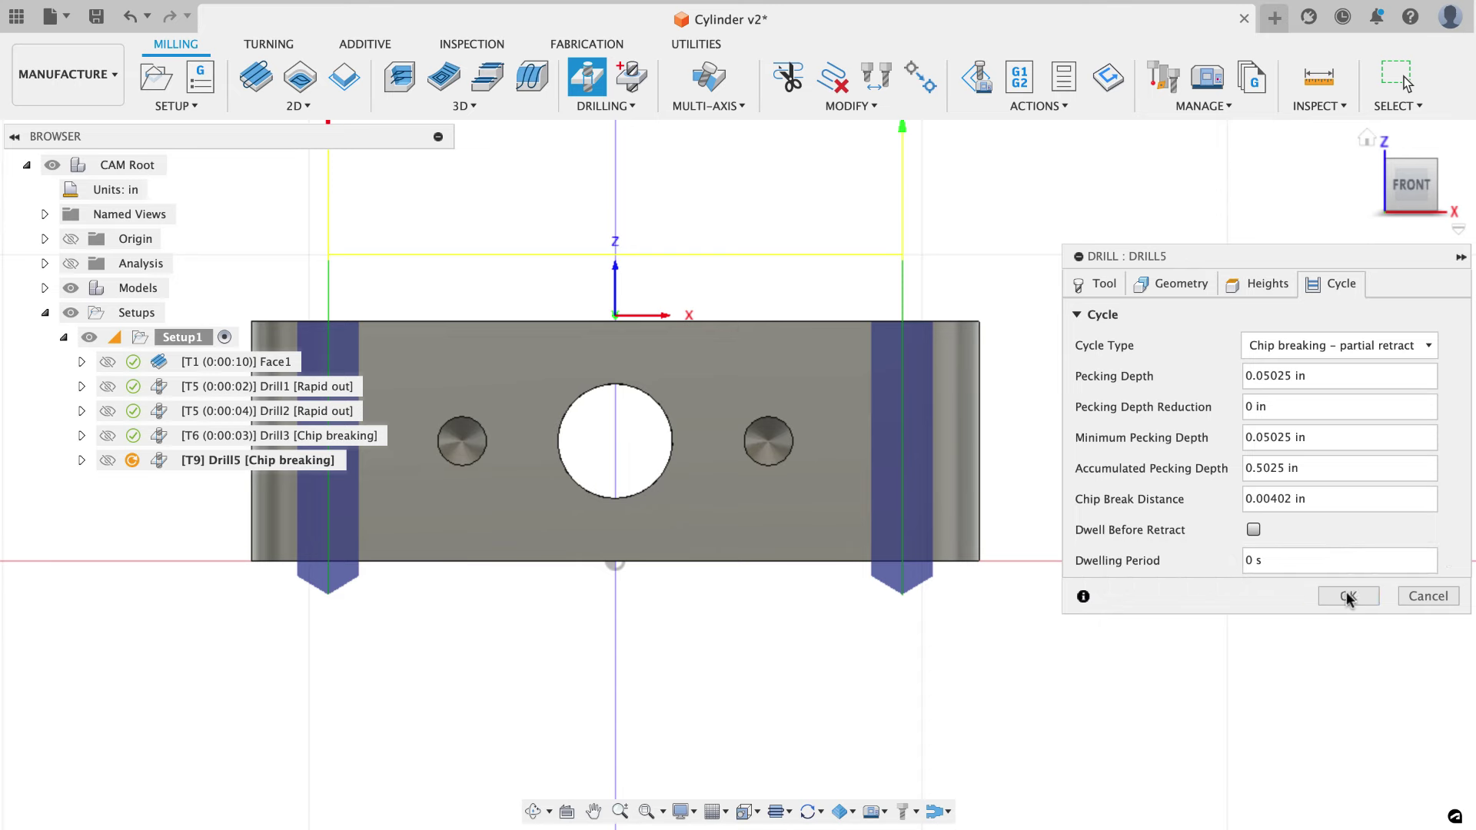
click(1368, 135)
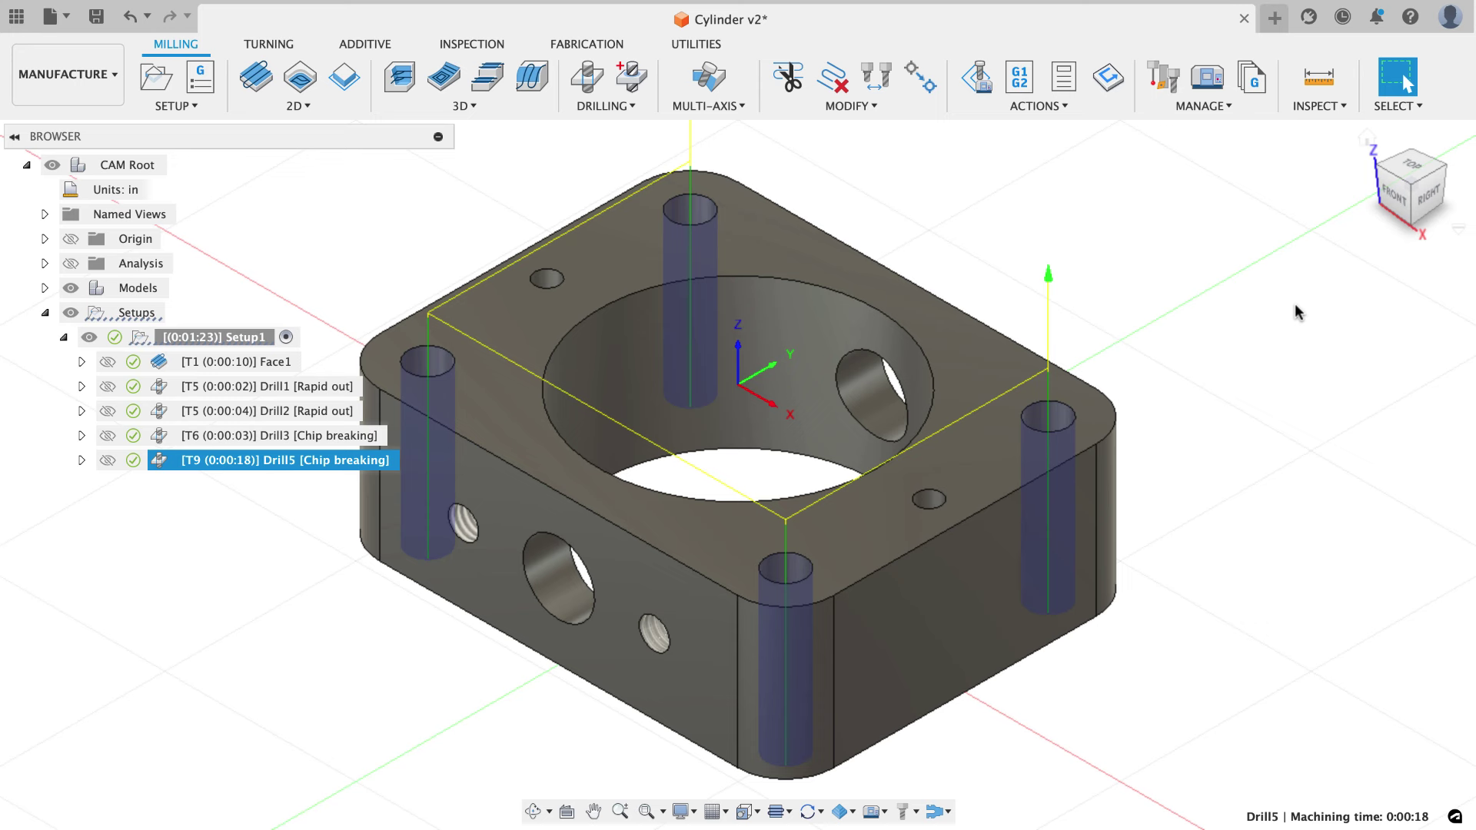
key(Escape)
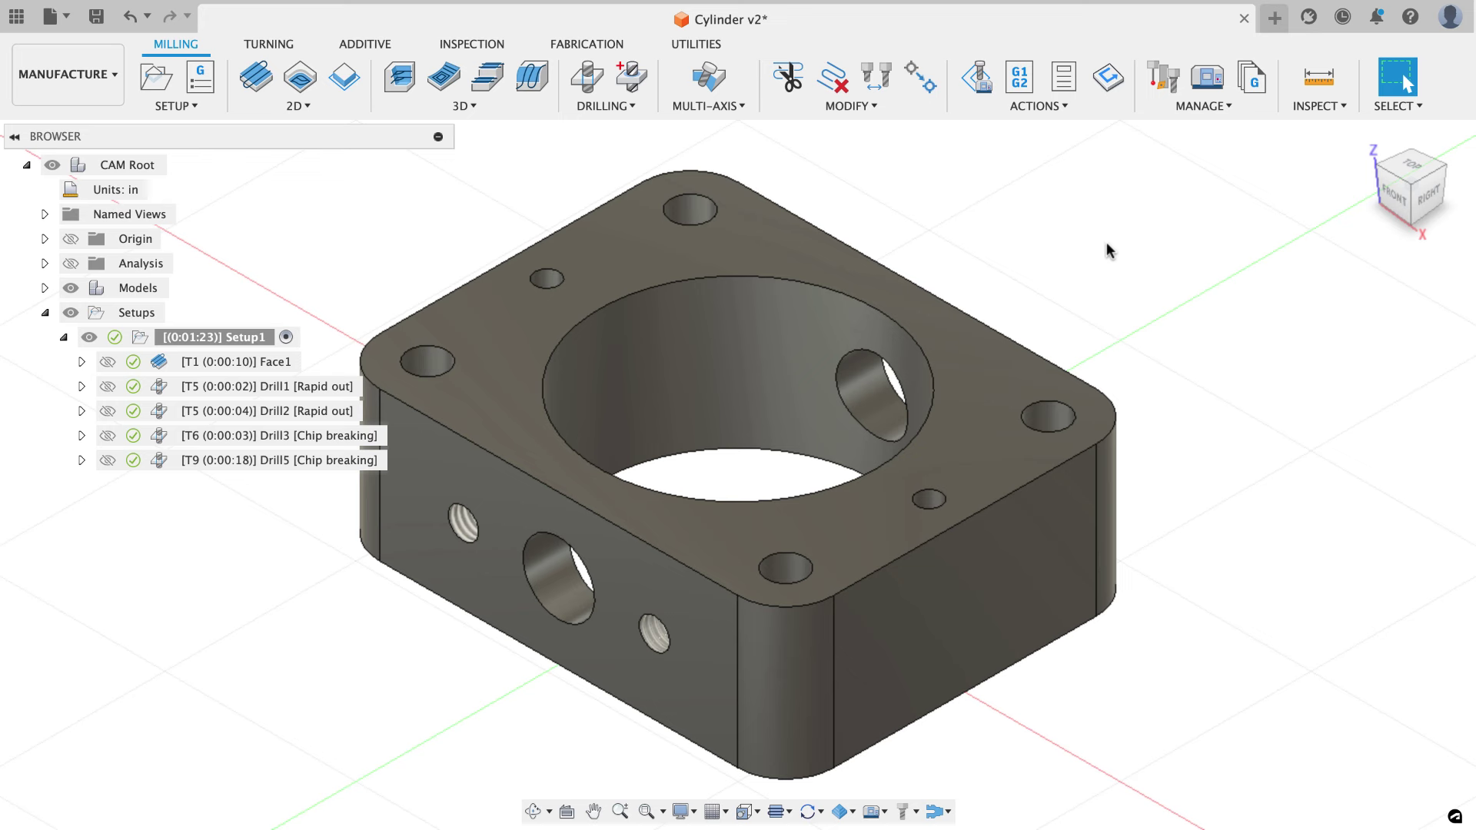
Start a Drill operation with tool 11, the 3/8" 118° drill from Autodesk Model Engine, and select the central bore as the hole face.
click(586, 76)
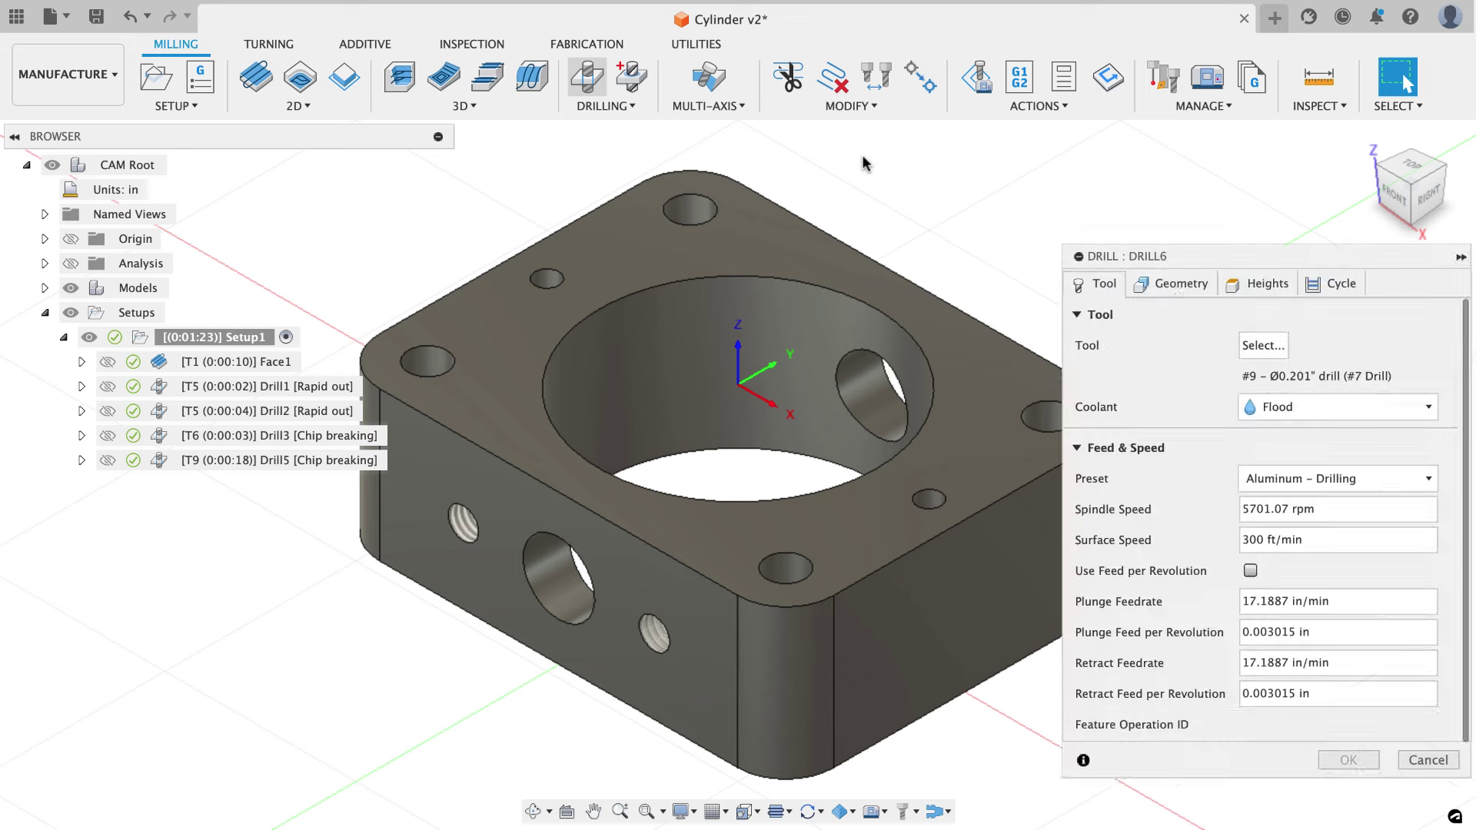
click(1263, 345)
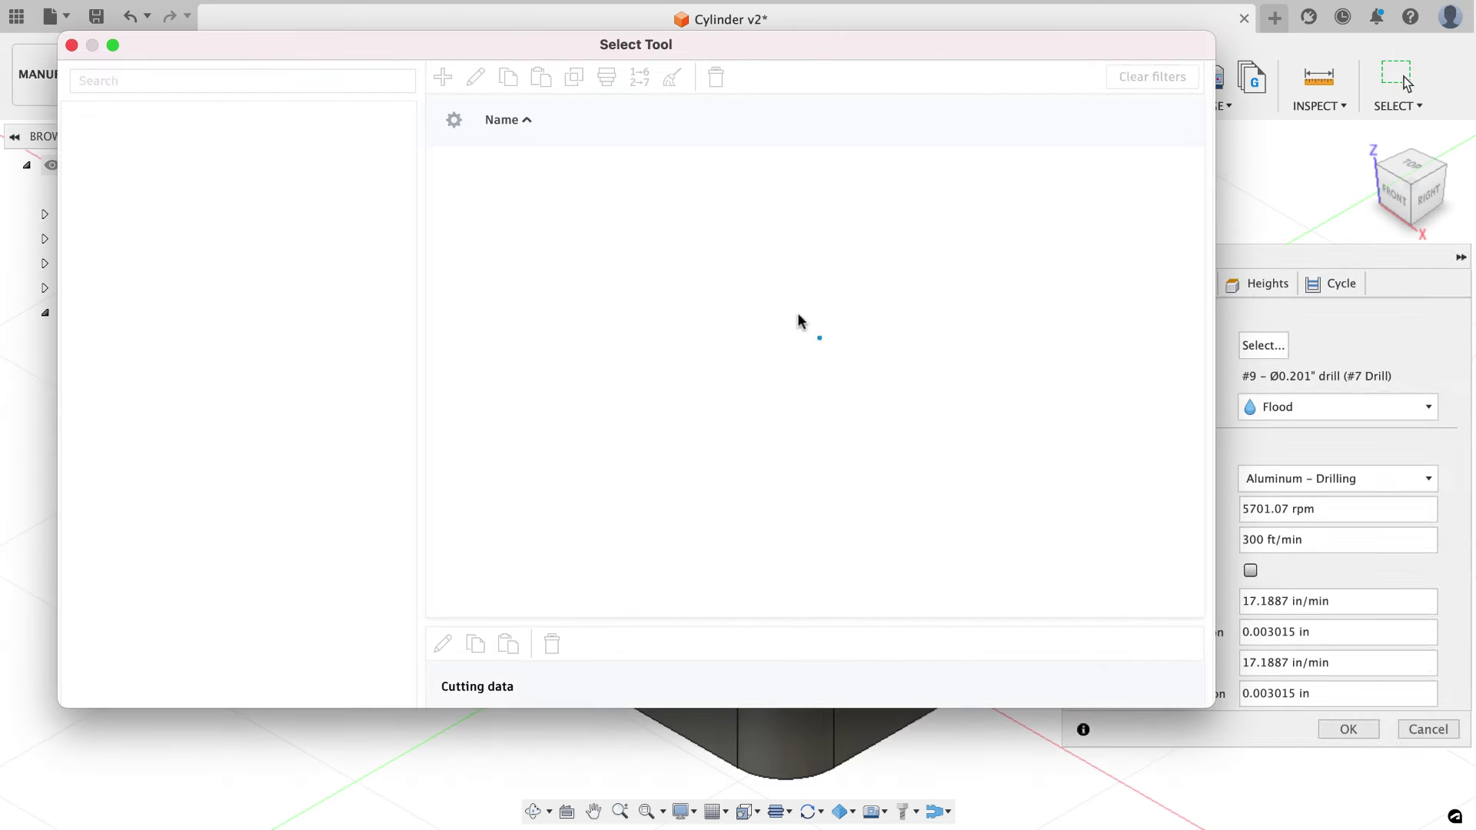
click(239, 292)
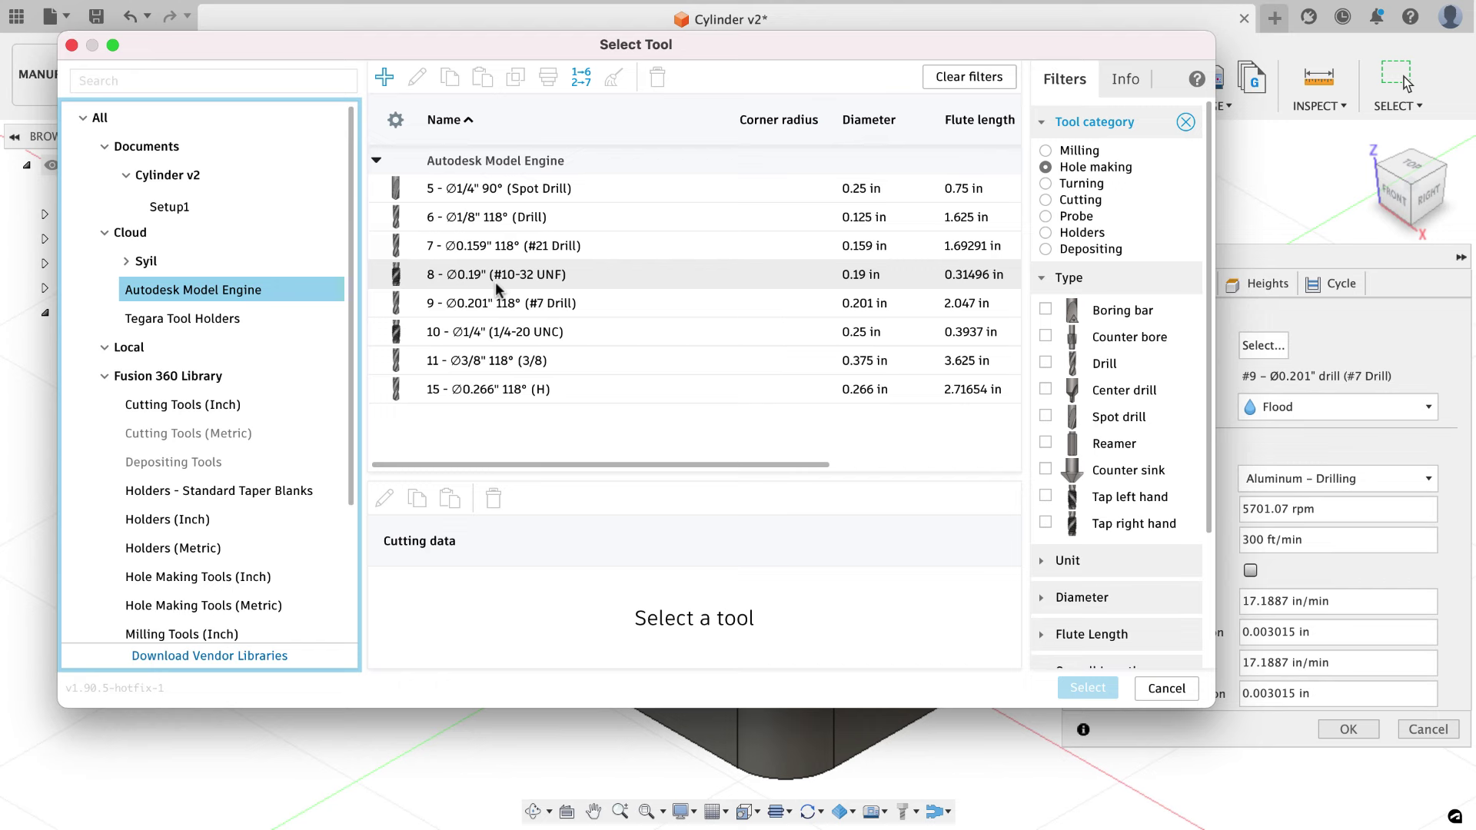
click(726, 360)
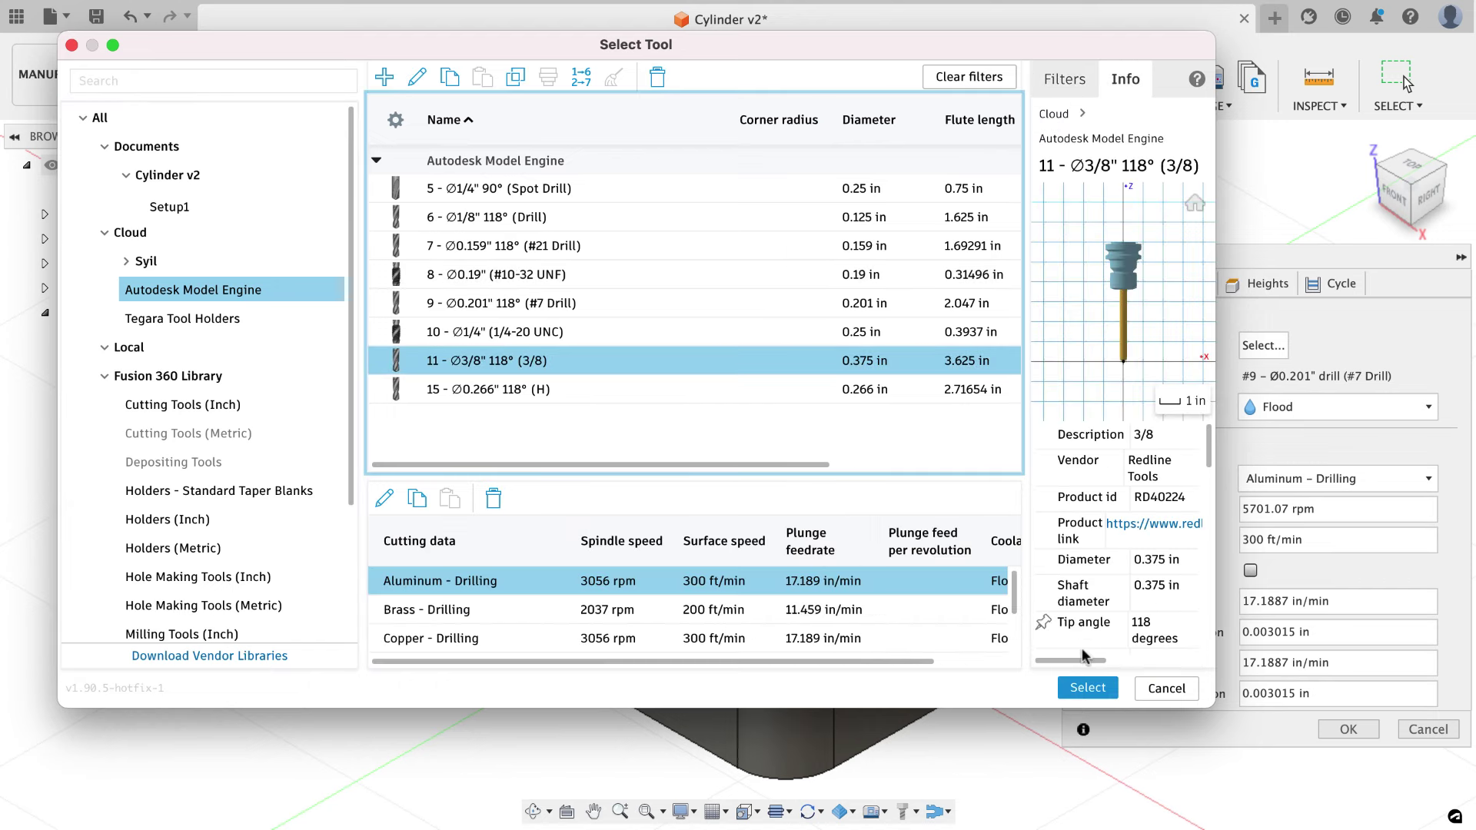
click(1087, 687)
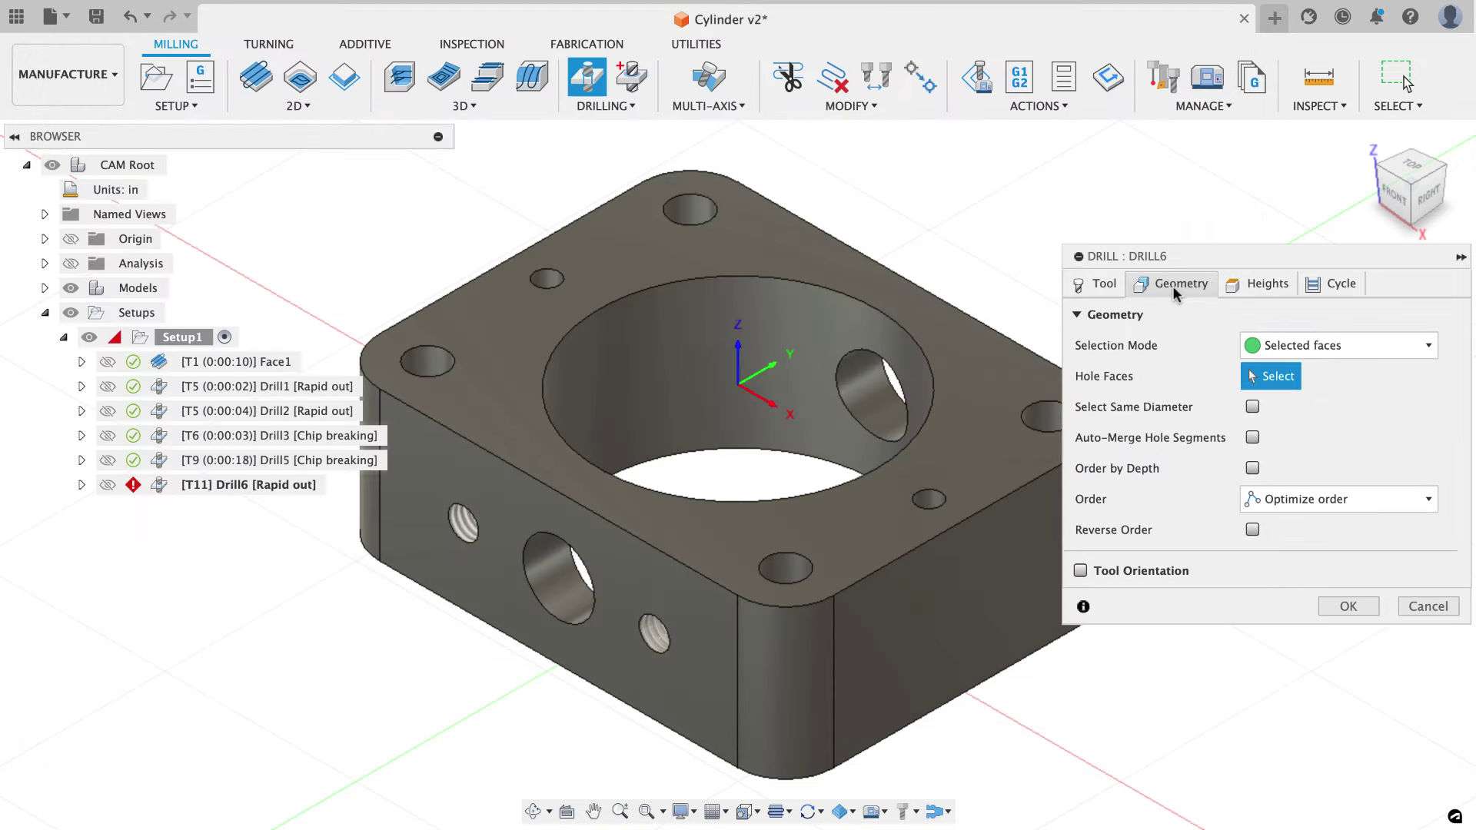
click(810, 342)
Reference the bore drill's bottom height from Stock bottom, enable Drill Tip Through Bottom and set the break-through depth to 0.1 in.
click(1249, 284)
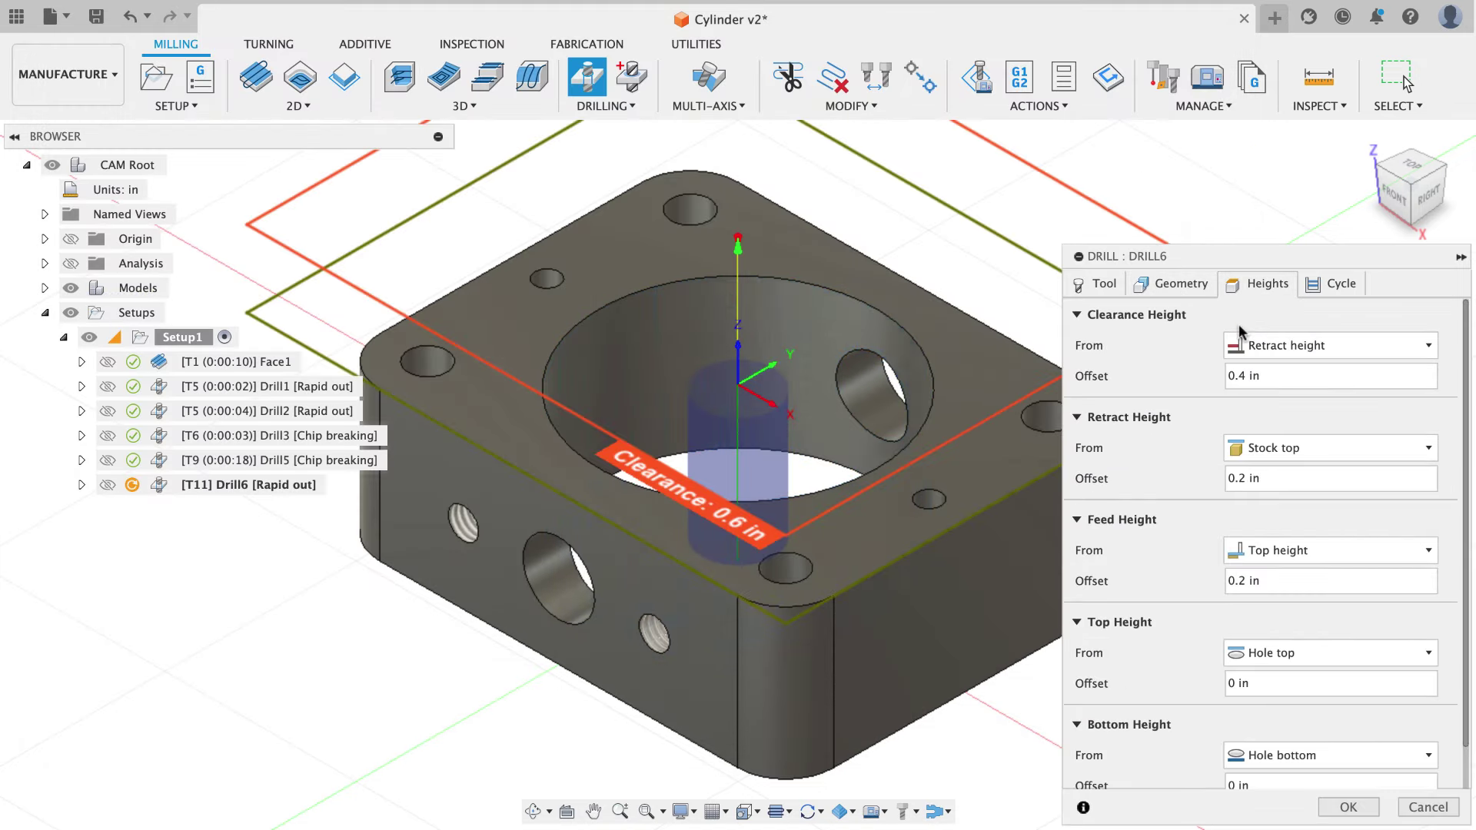
scroll(1152, 508, down, 1)
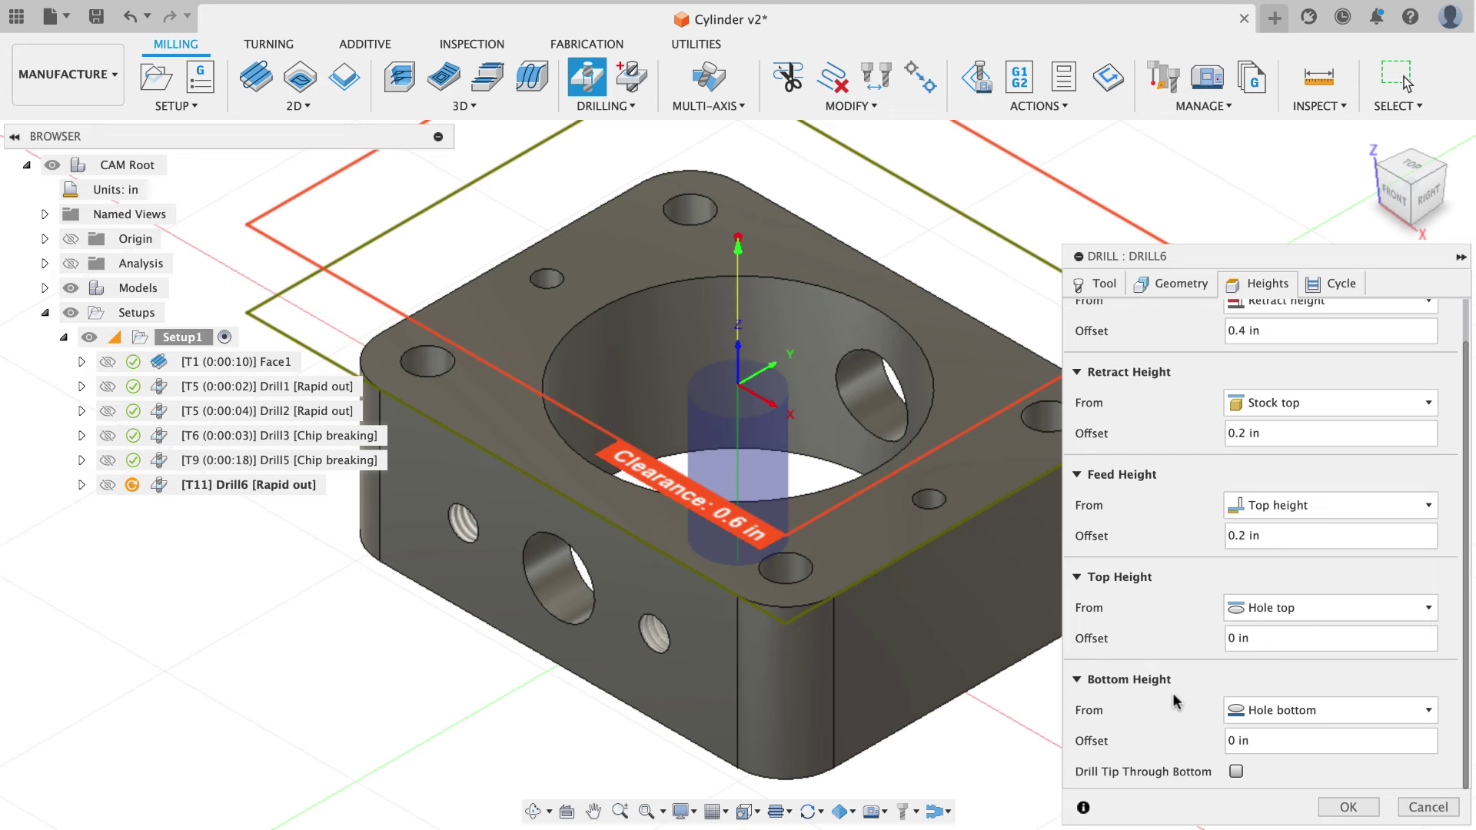
click(1273, 710)
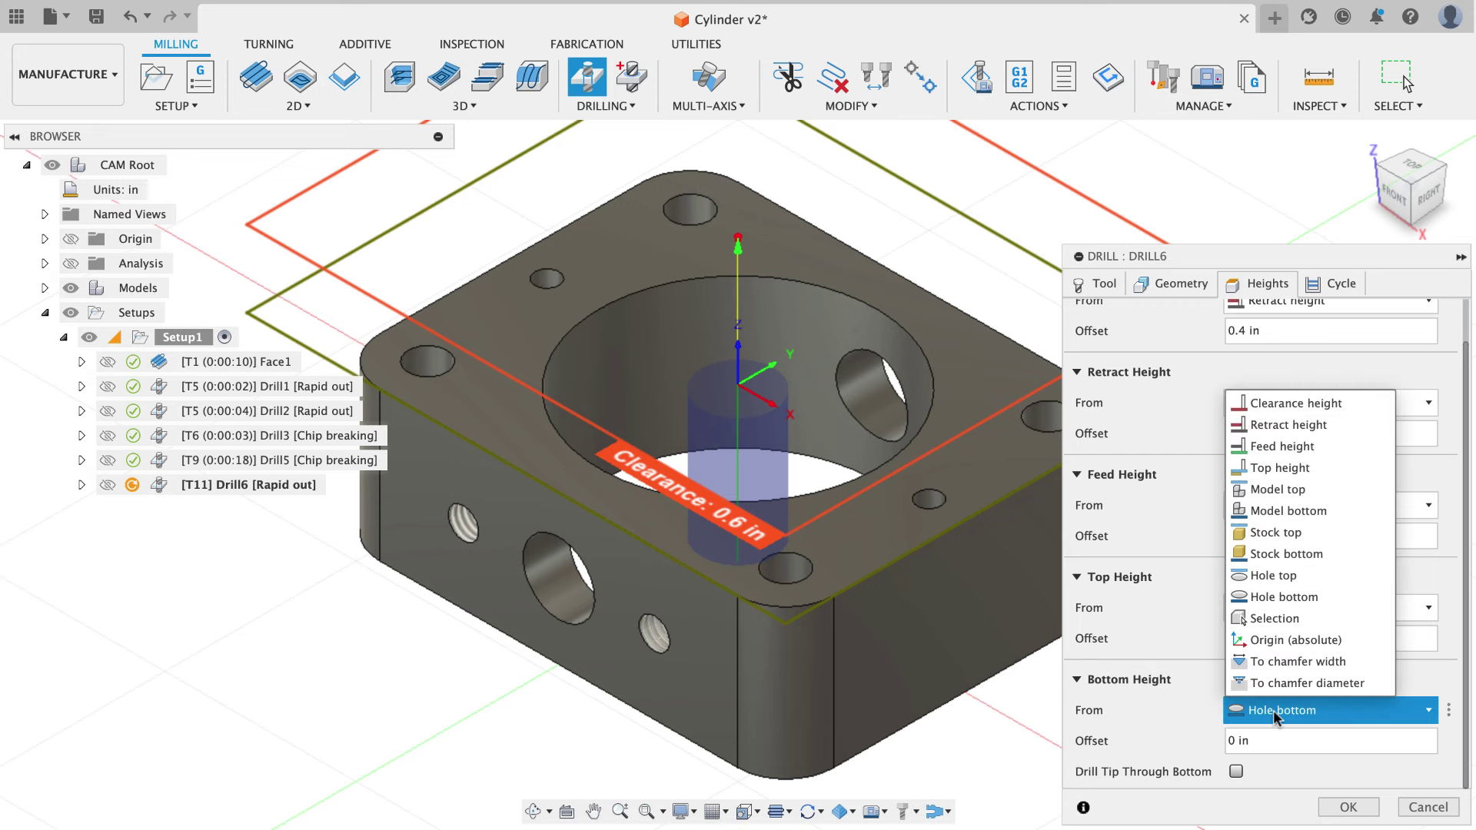
click(1276, 554)
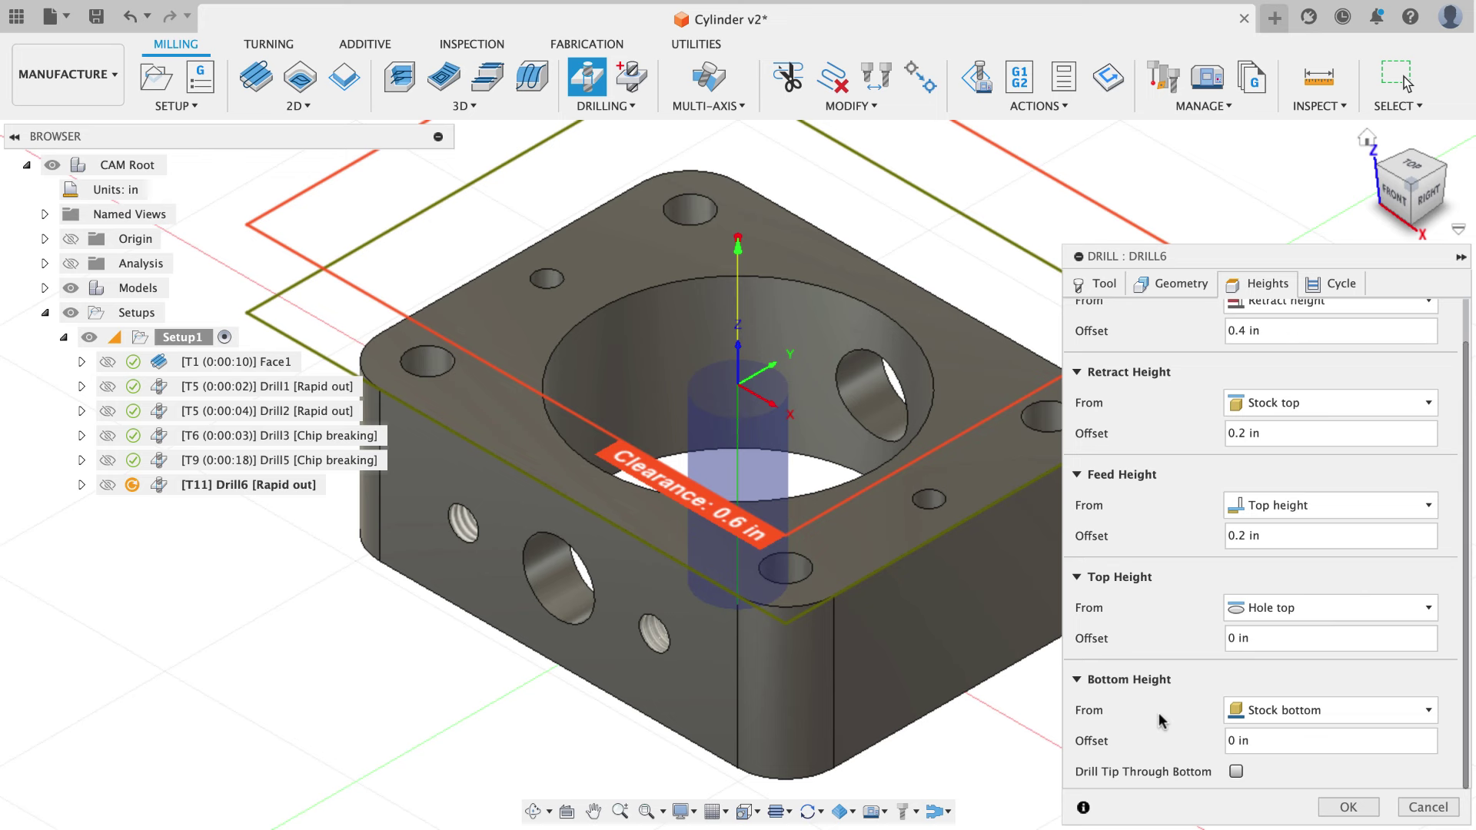
click(1235, 771)
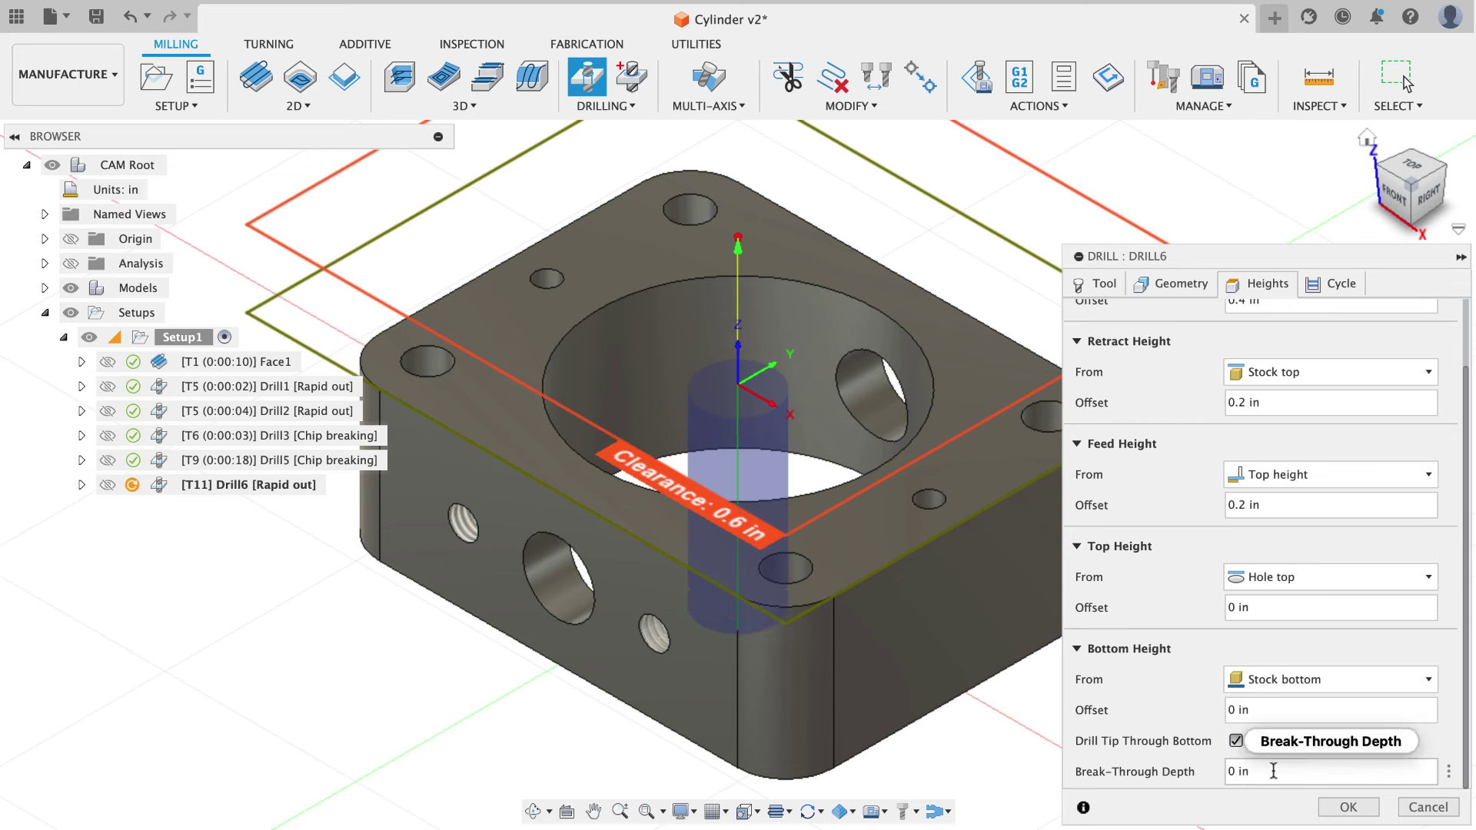
key(Tab)
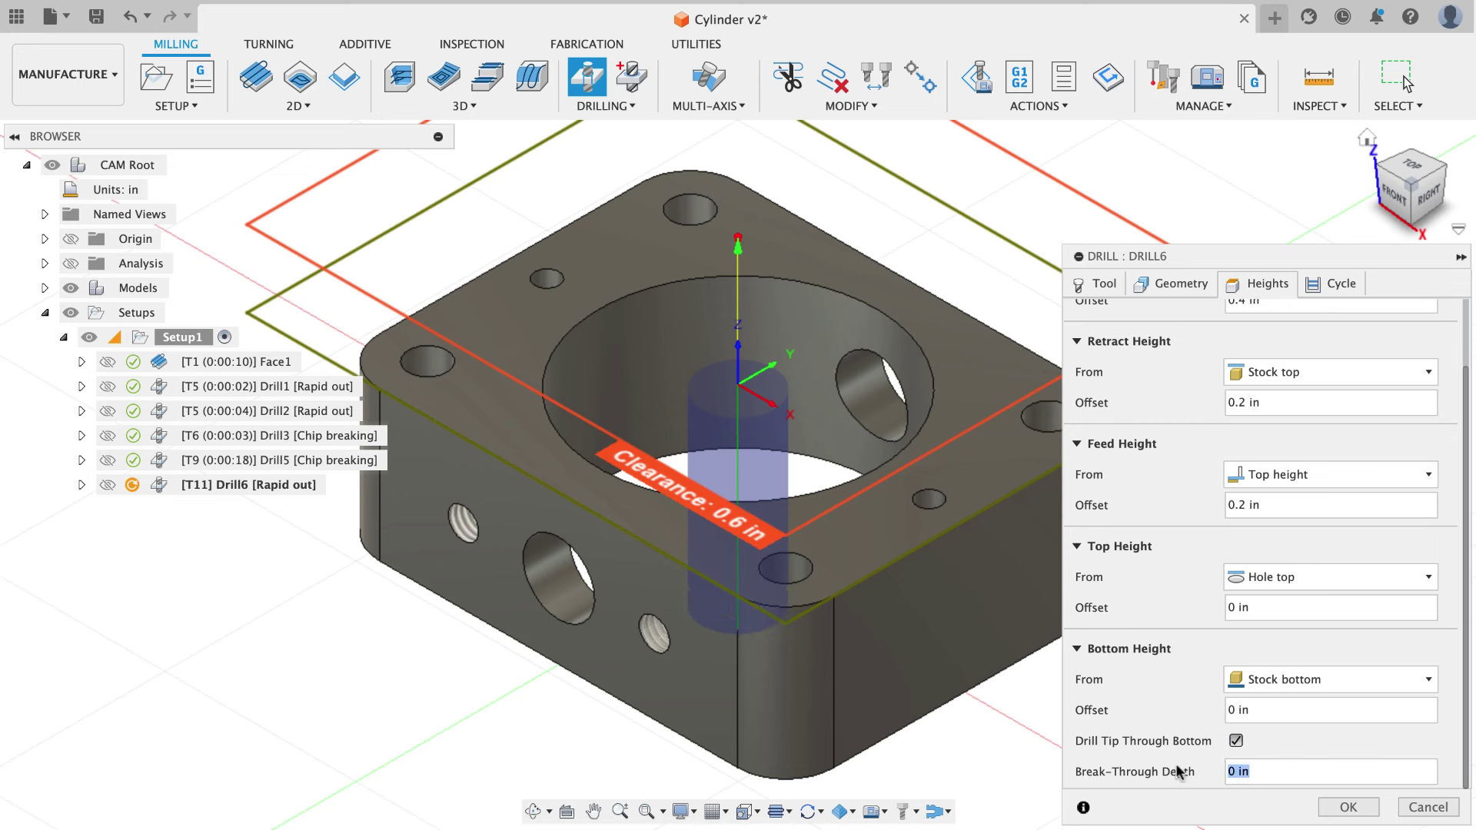
text(.1)
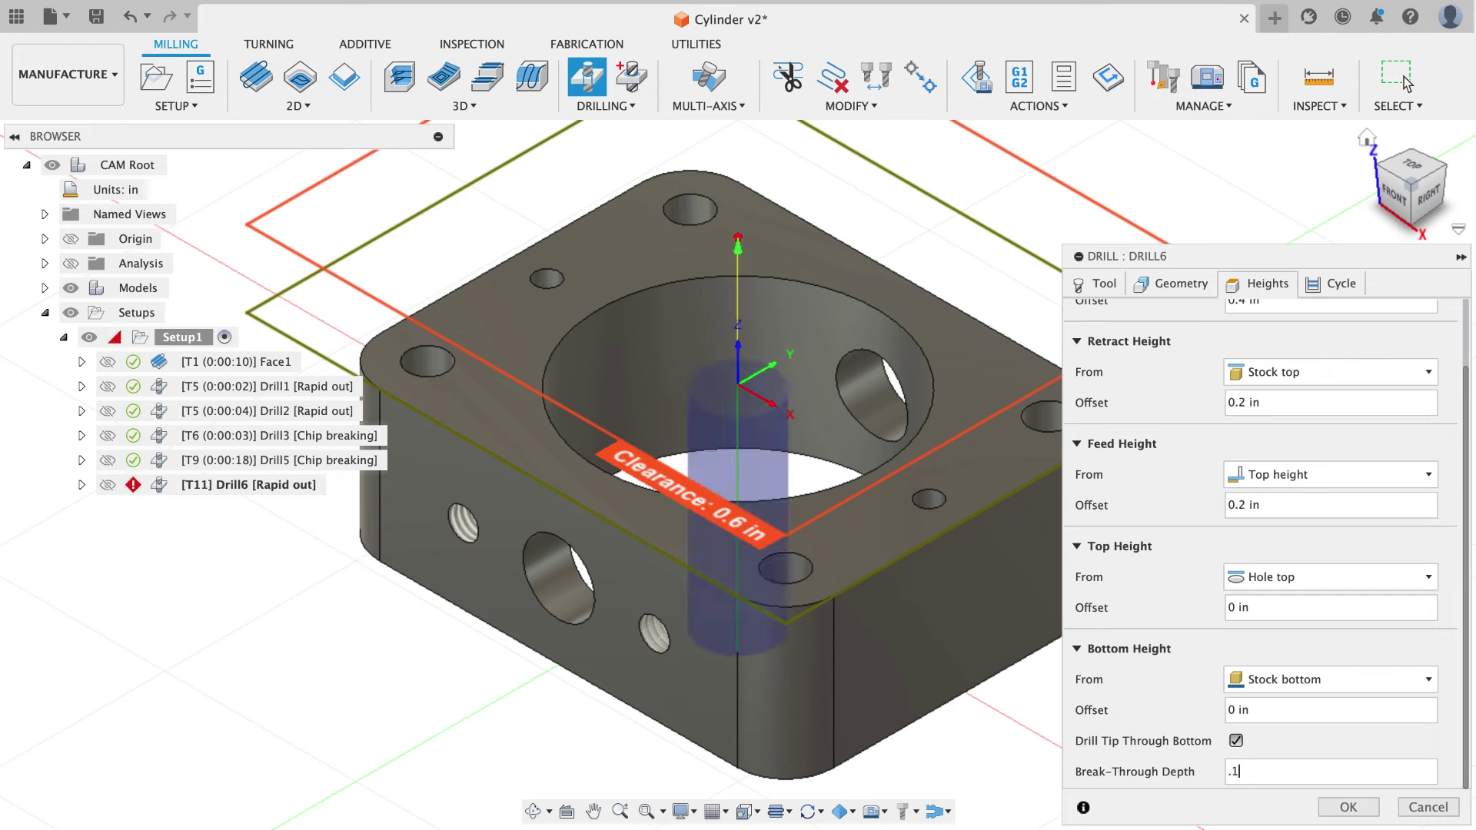
Set the central bore's drilling cycle to Chip breaking - partial retract and confirm the operation.
click(1310, 288)
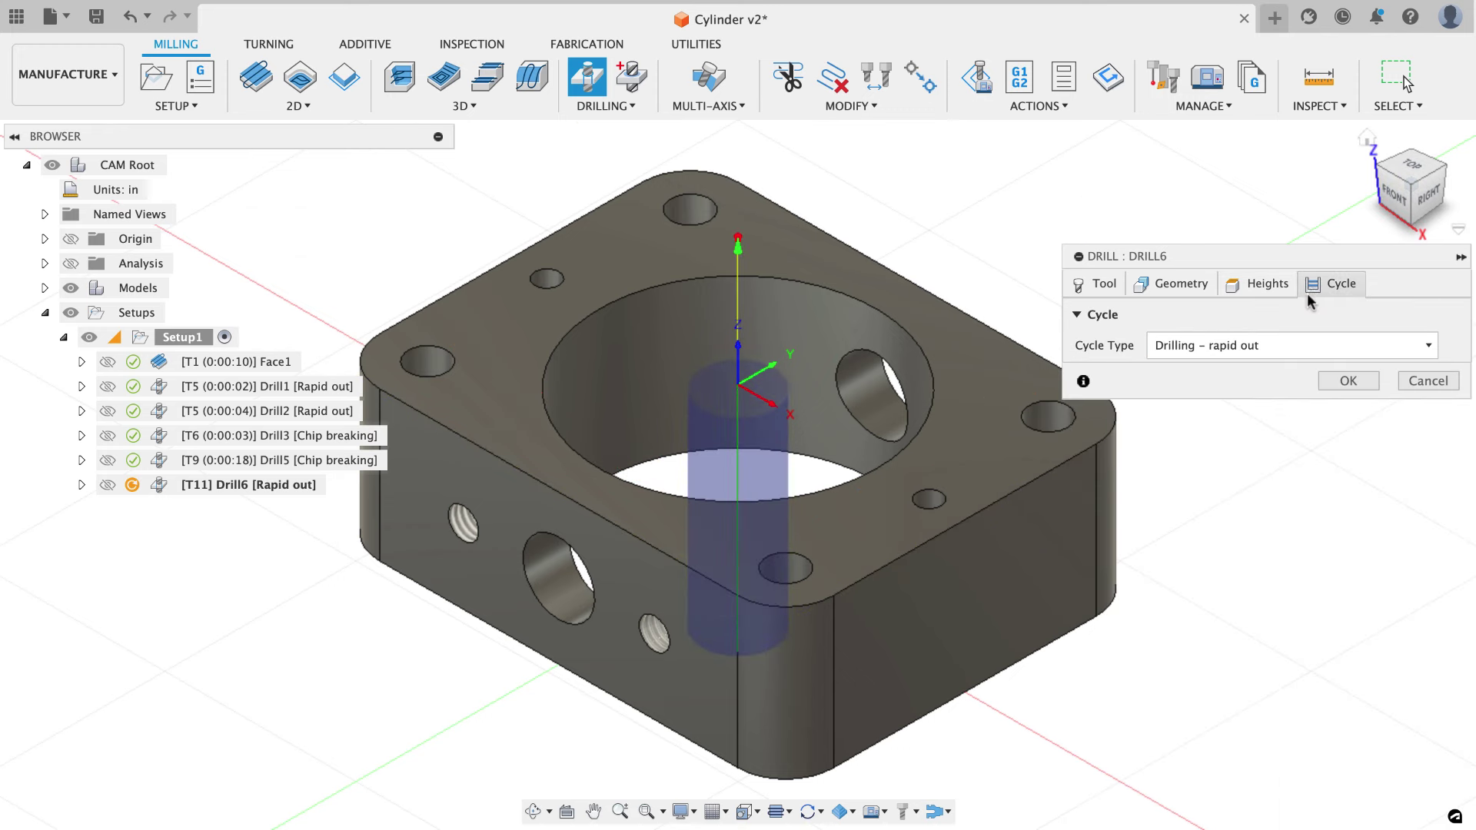
click(1192, 348)
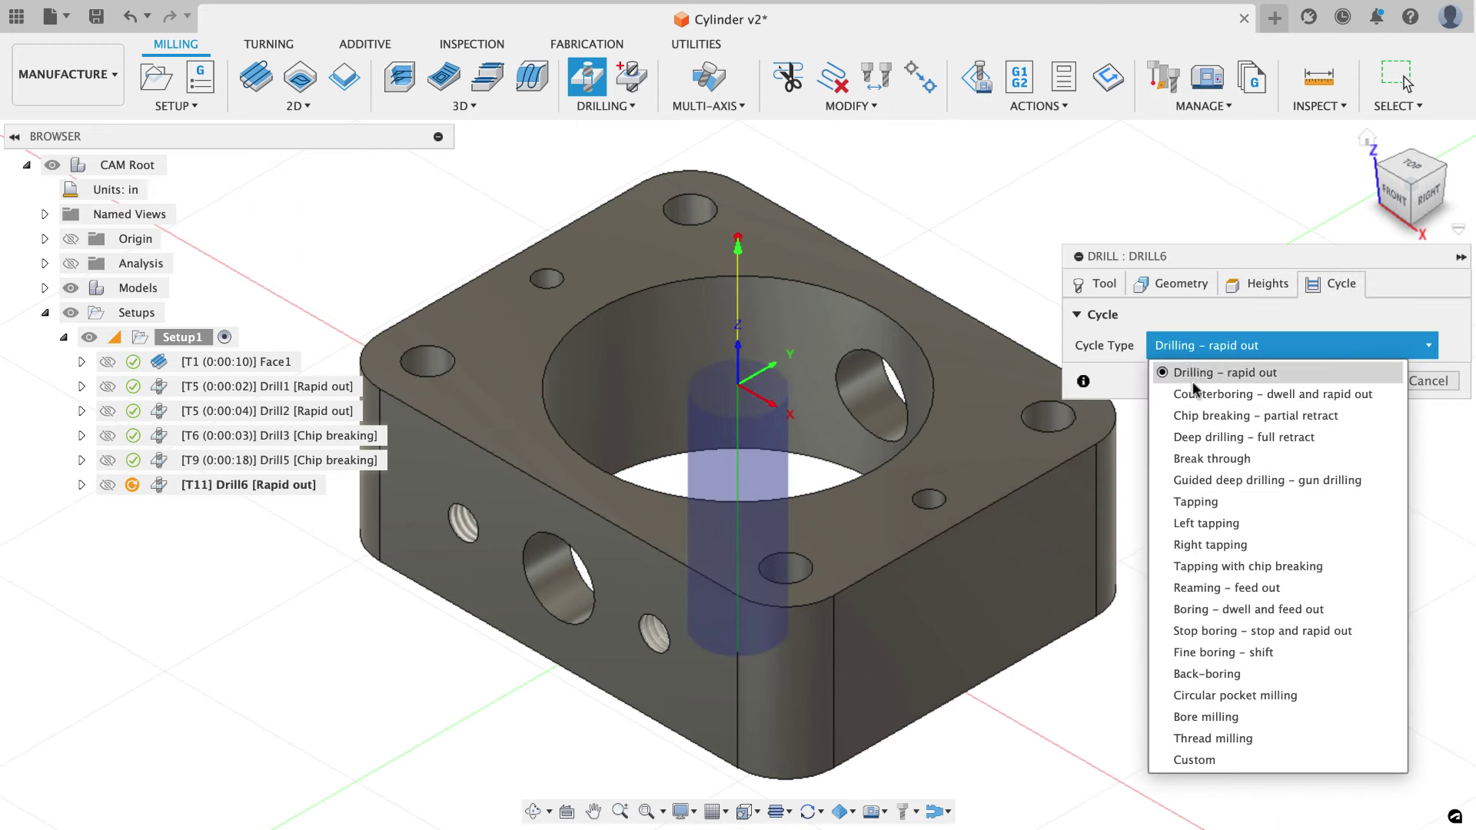
click(1189, 415)
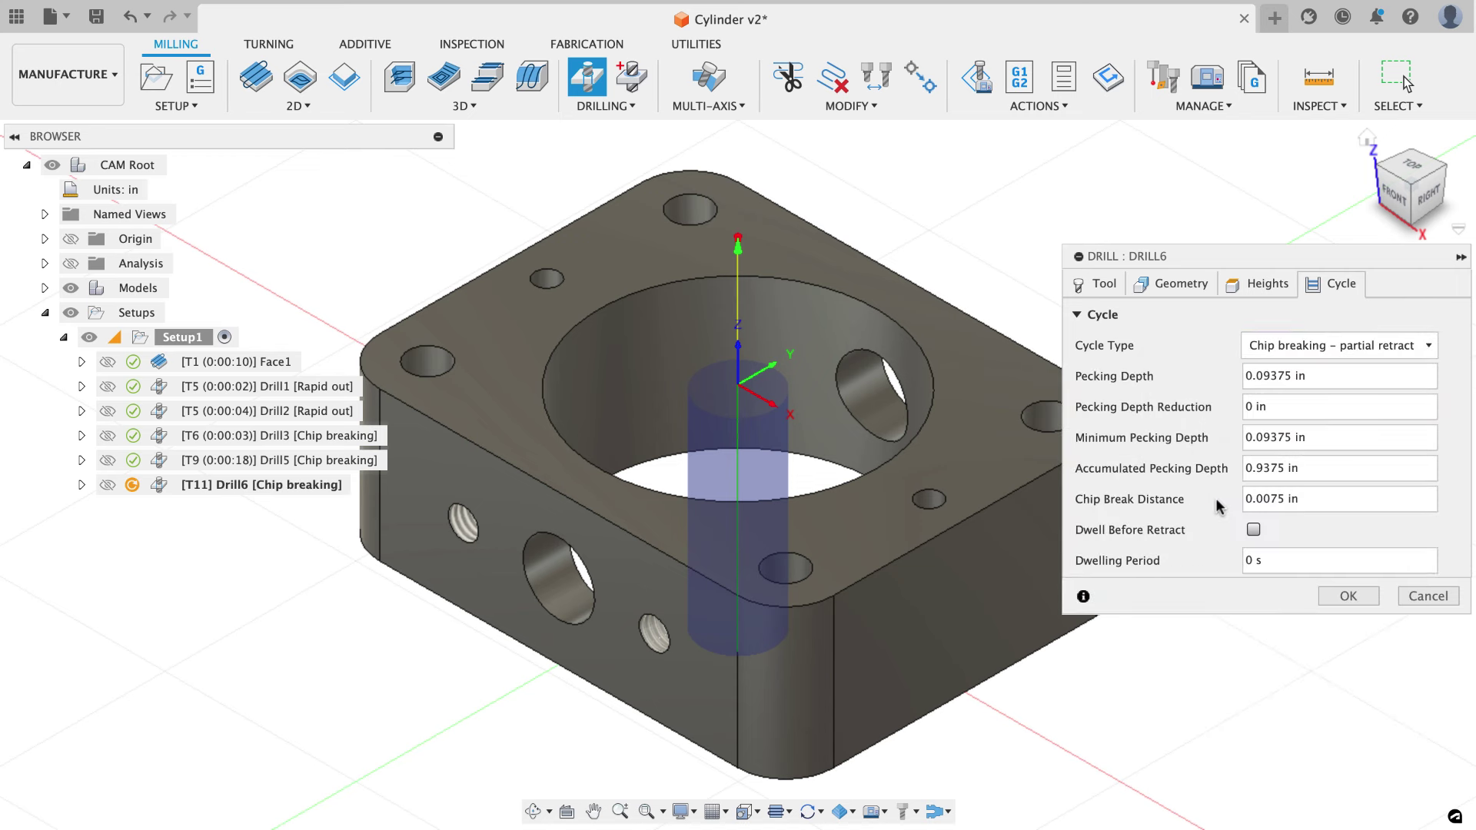
click(1348, 596)
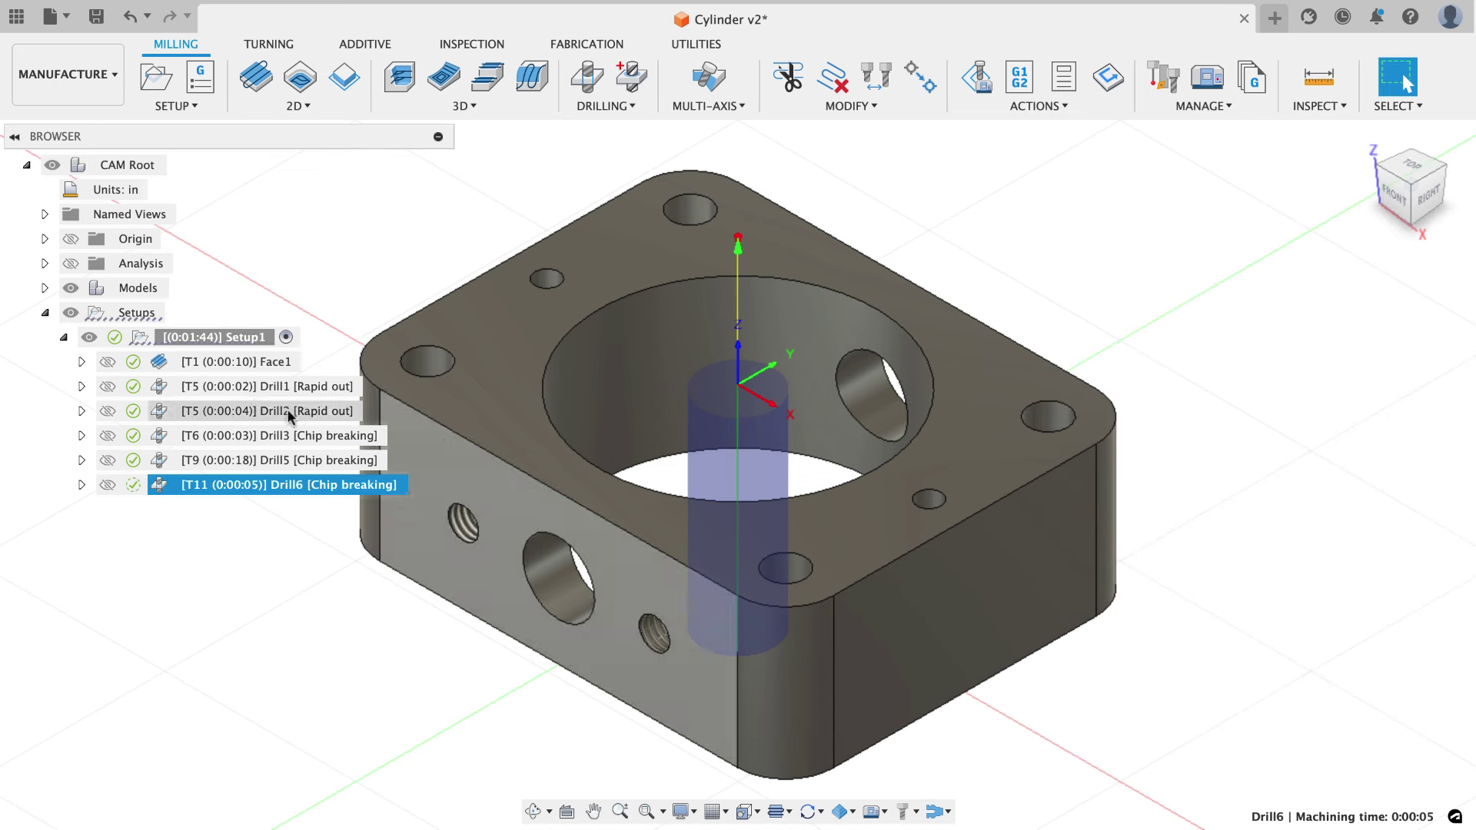
Simulate all toolpaths of Setup1, exit the simulation and check the radius of the central bore.
click(215, 337)
click(973, 78)
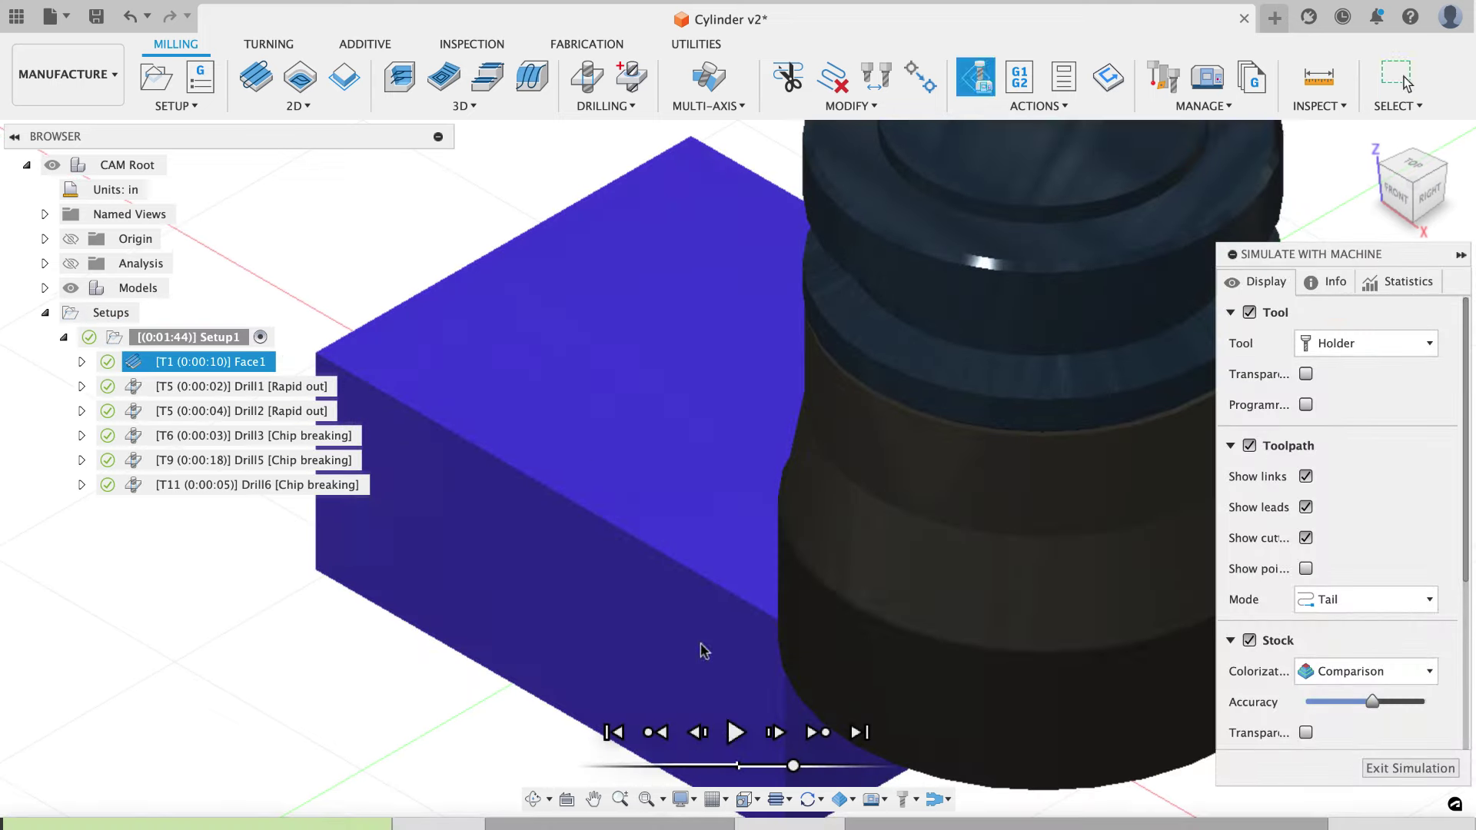
click(735, 732)
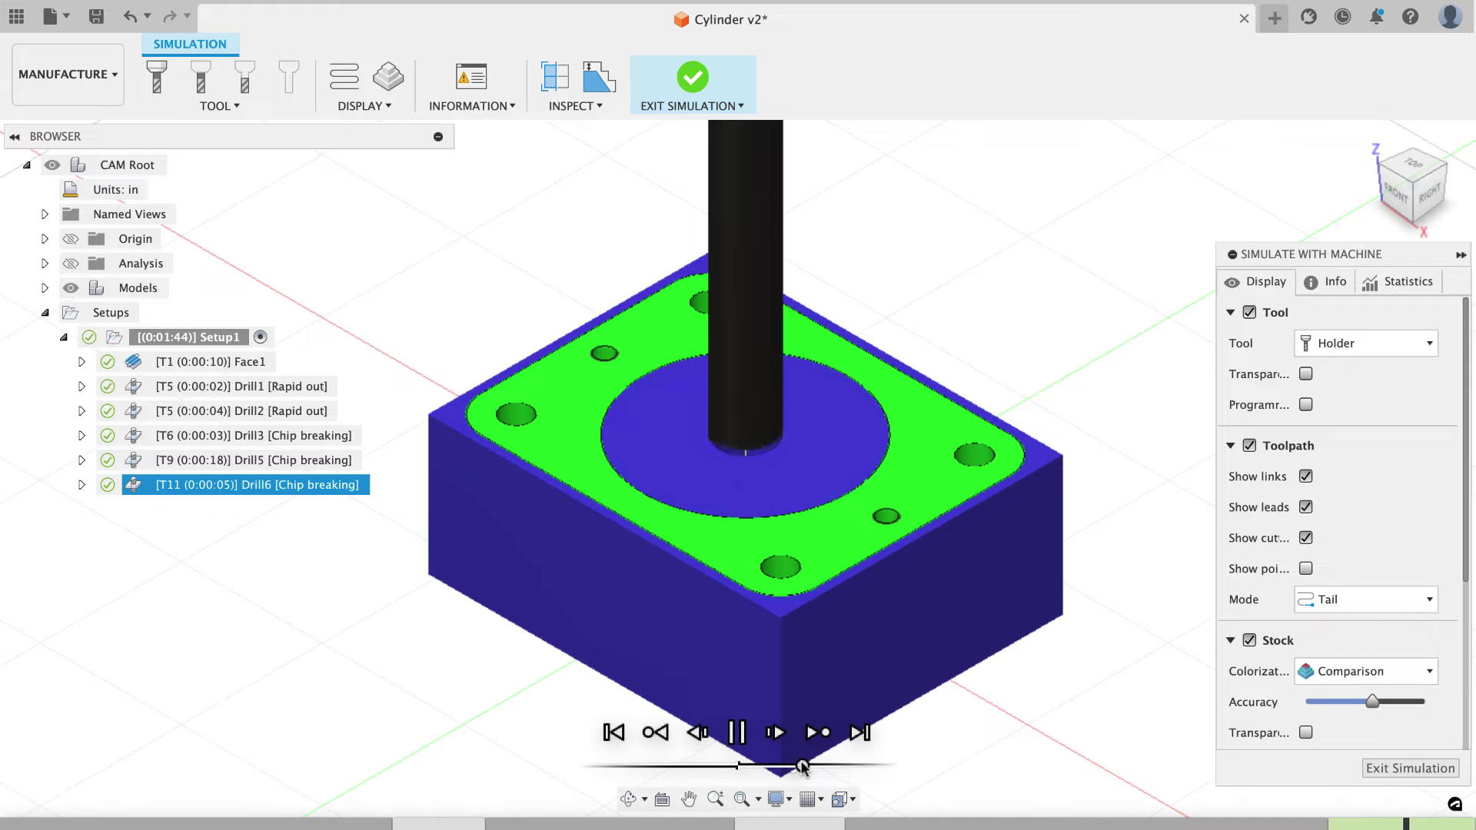
mouse_move(810, 543)
shift+middle_down()
mouse_move(889, 405)
mouse_move(802, 607)
mouse_move(815, 569)
shift+middle_up()
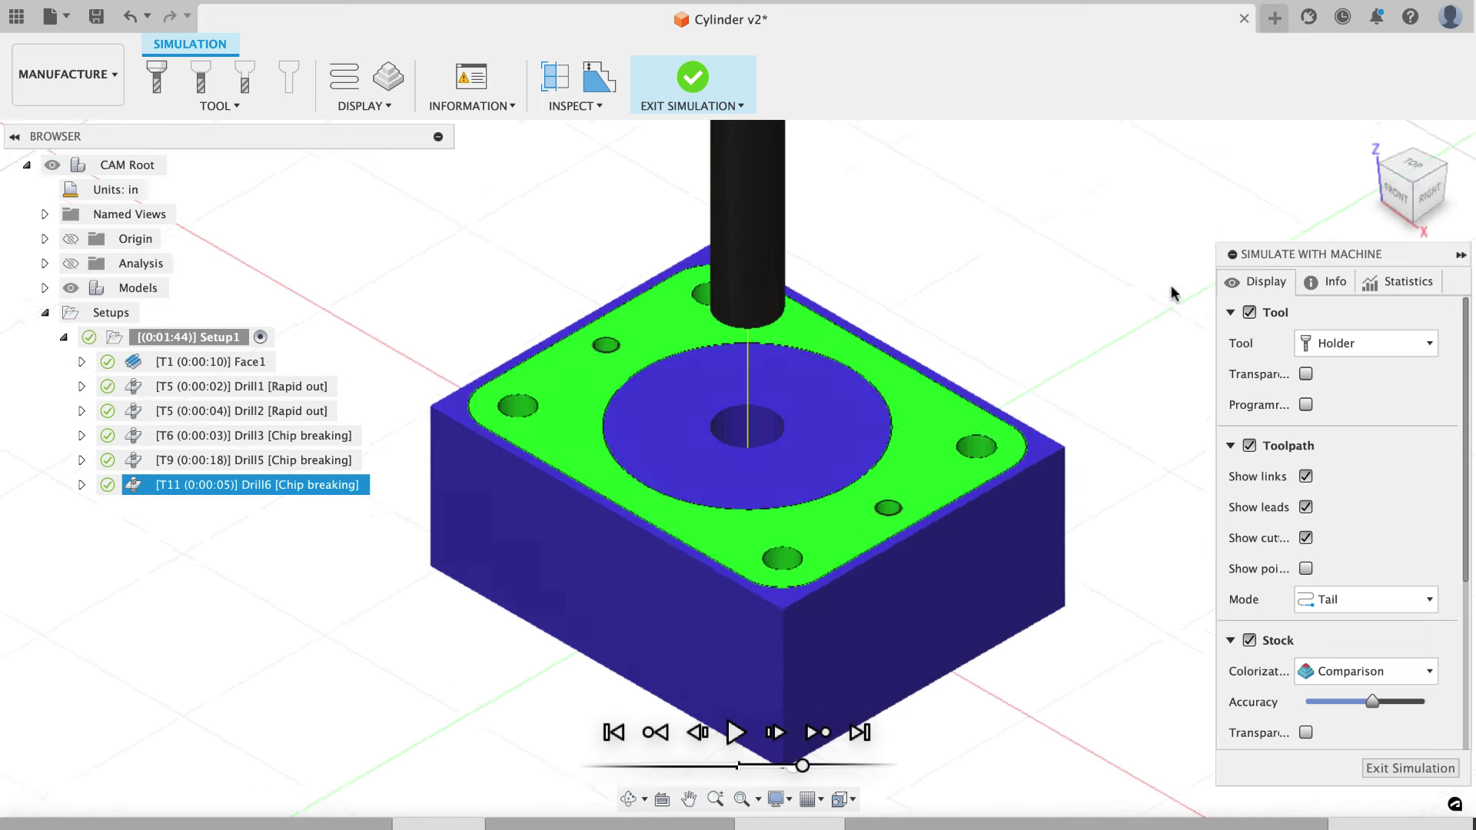
click(1428, 768)
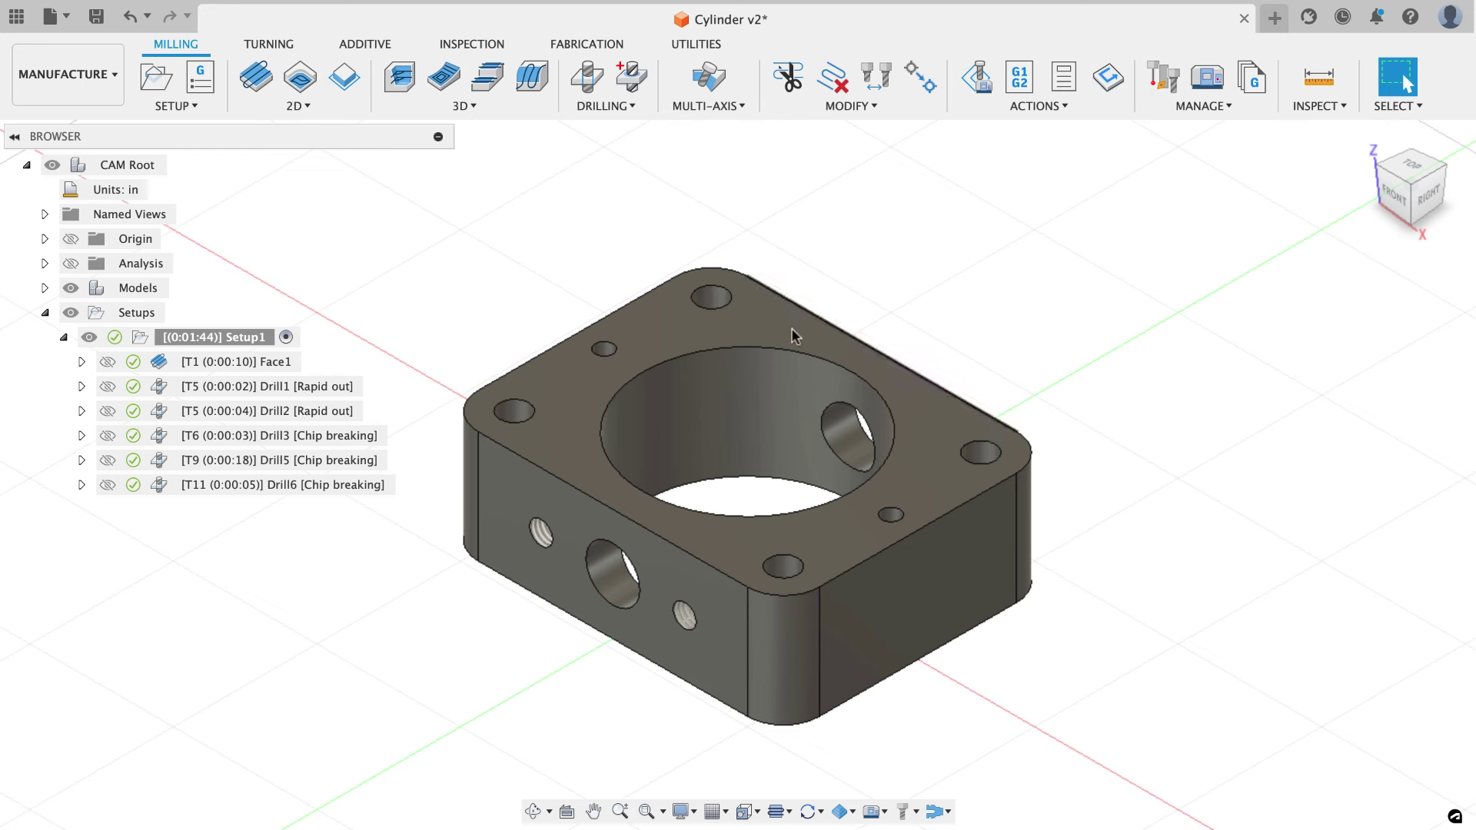
click(758, 394)
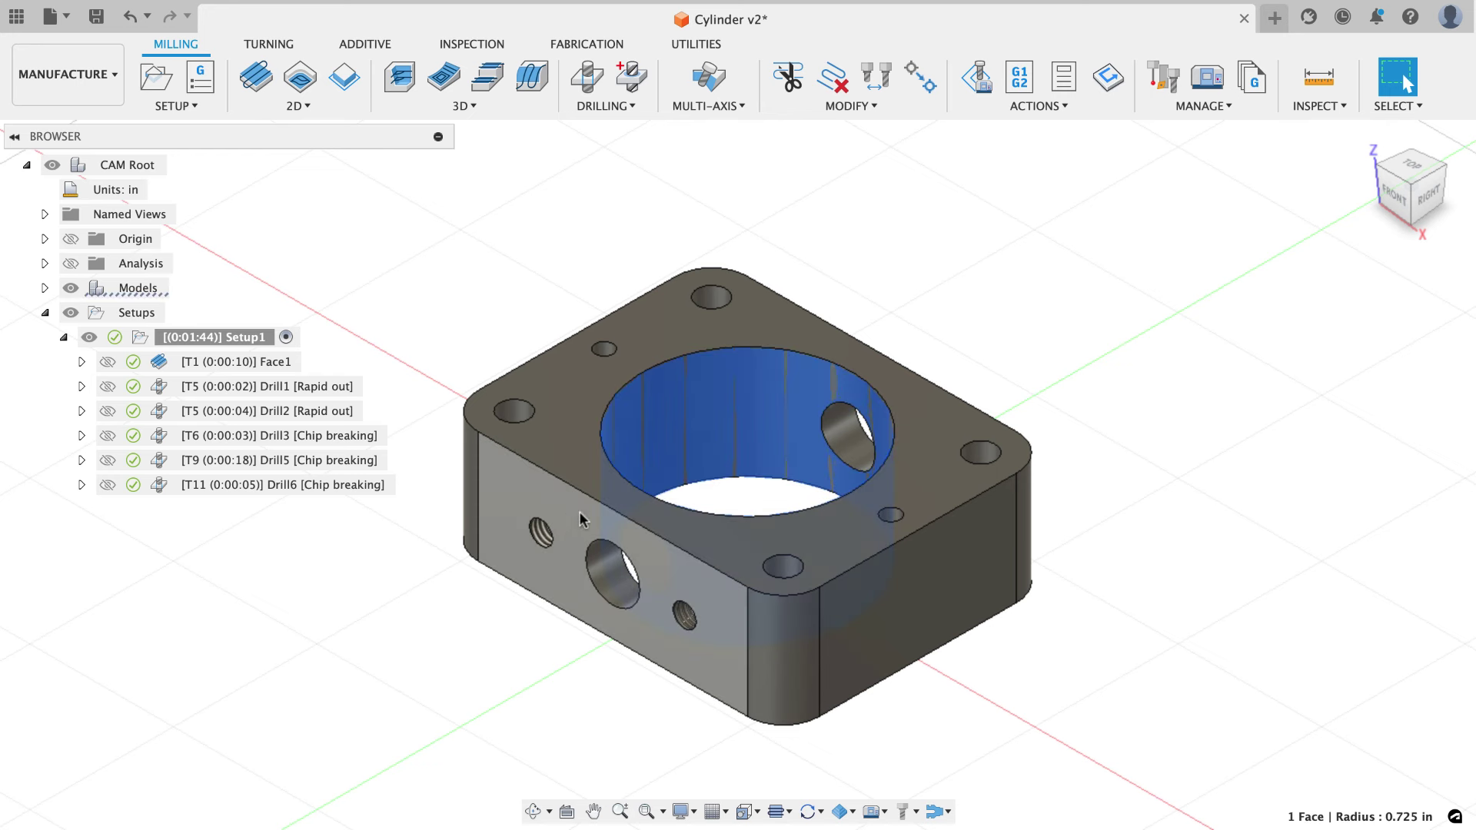
click(841, 228)
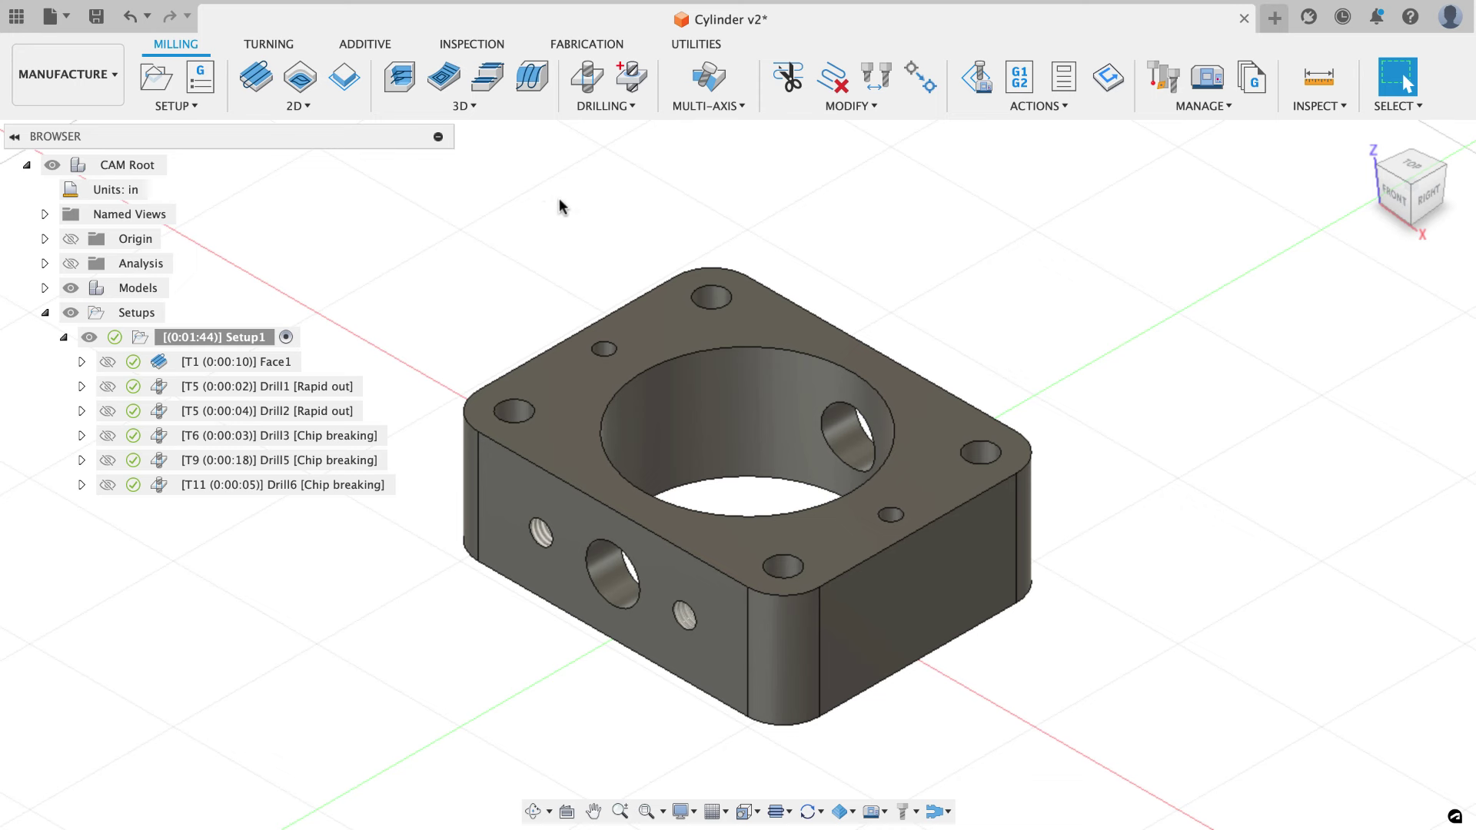
Start a 2D Adaptive operation with tool 2, the 3/8" Flat Endmill Chip Splitter from Autodesk Model Engine, using the Adaptive Clearing preset.
click(300, 80)
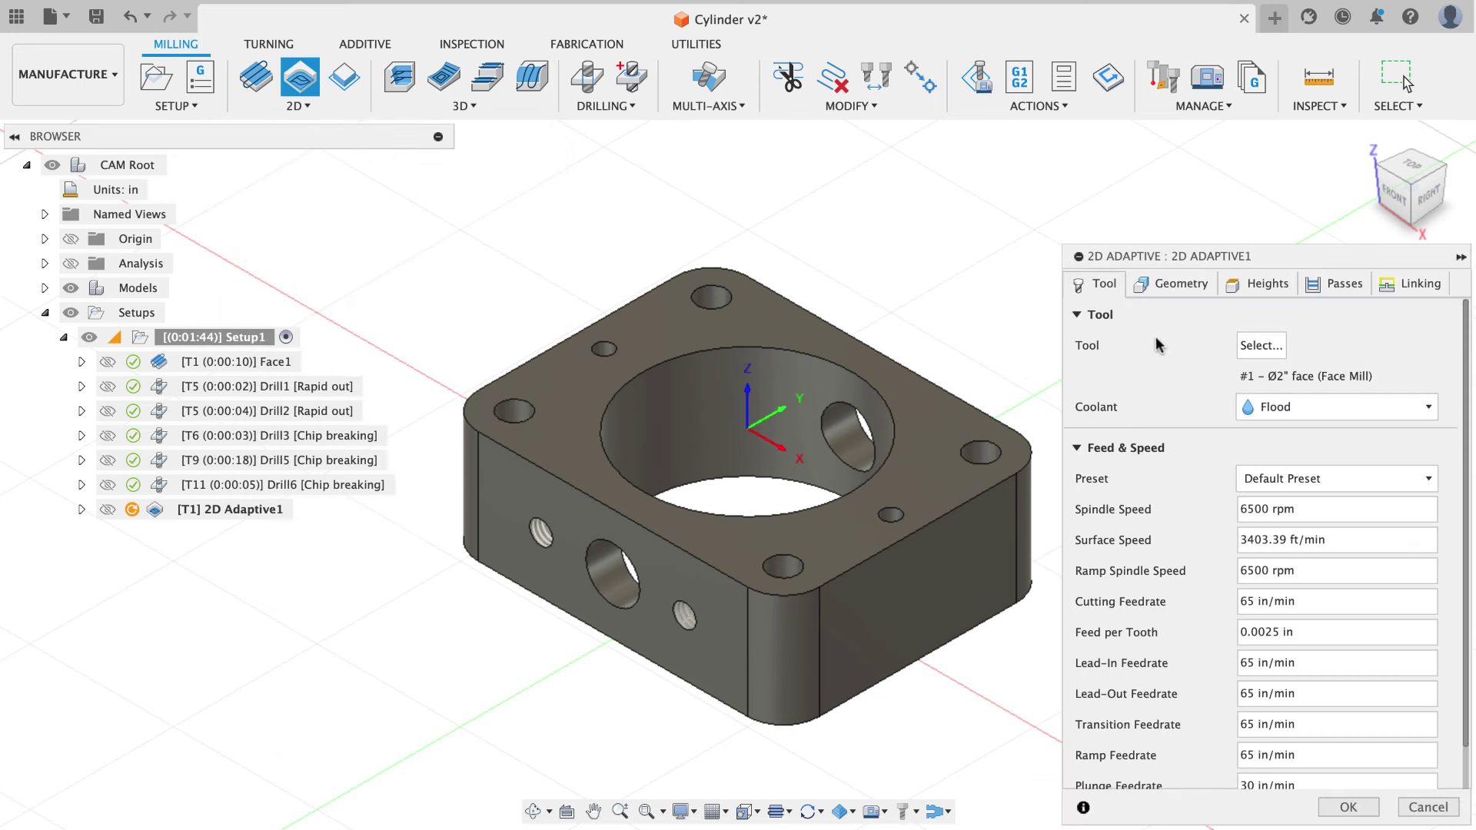
click(1259, 345)
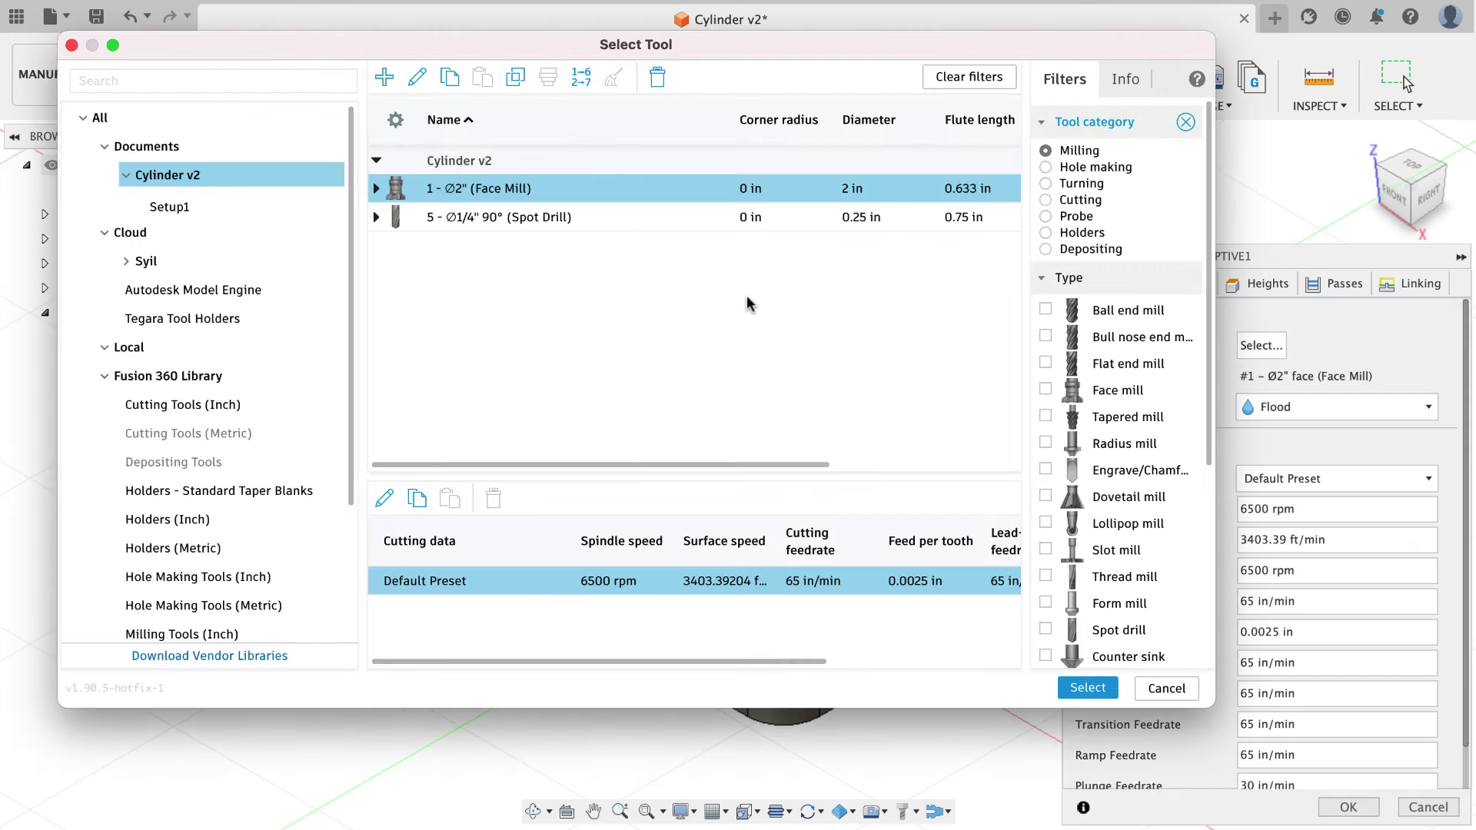
click(244, 291)
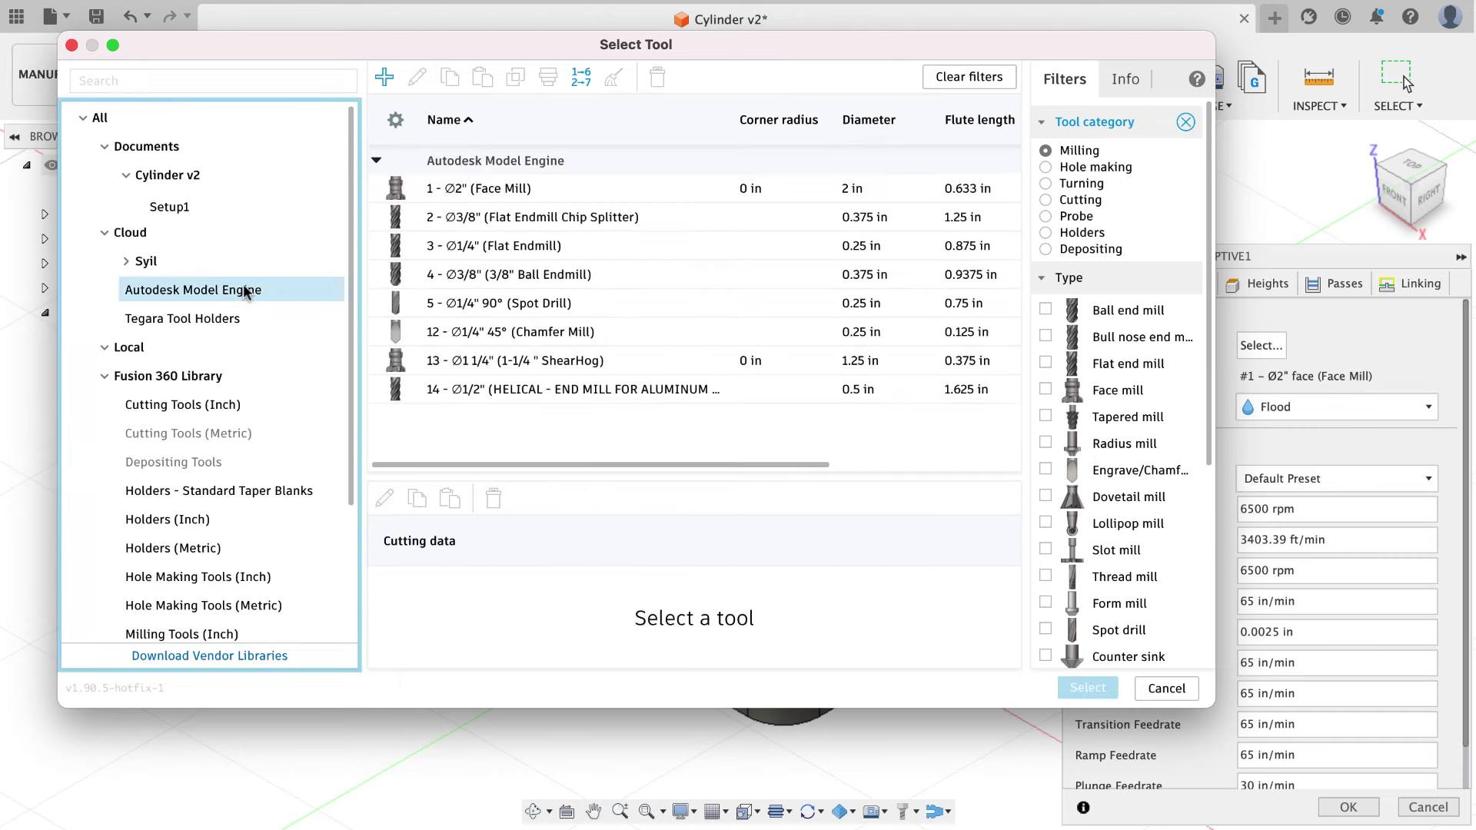
click(460, 218)
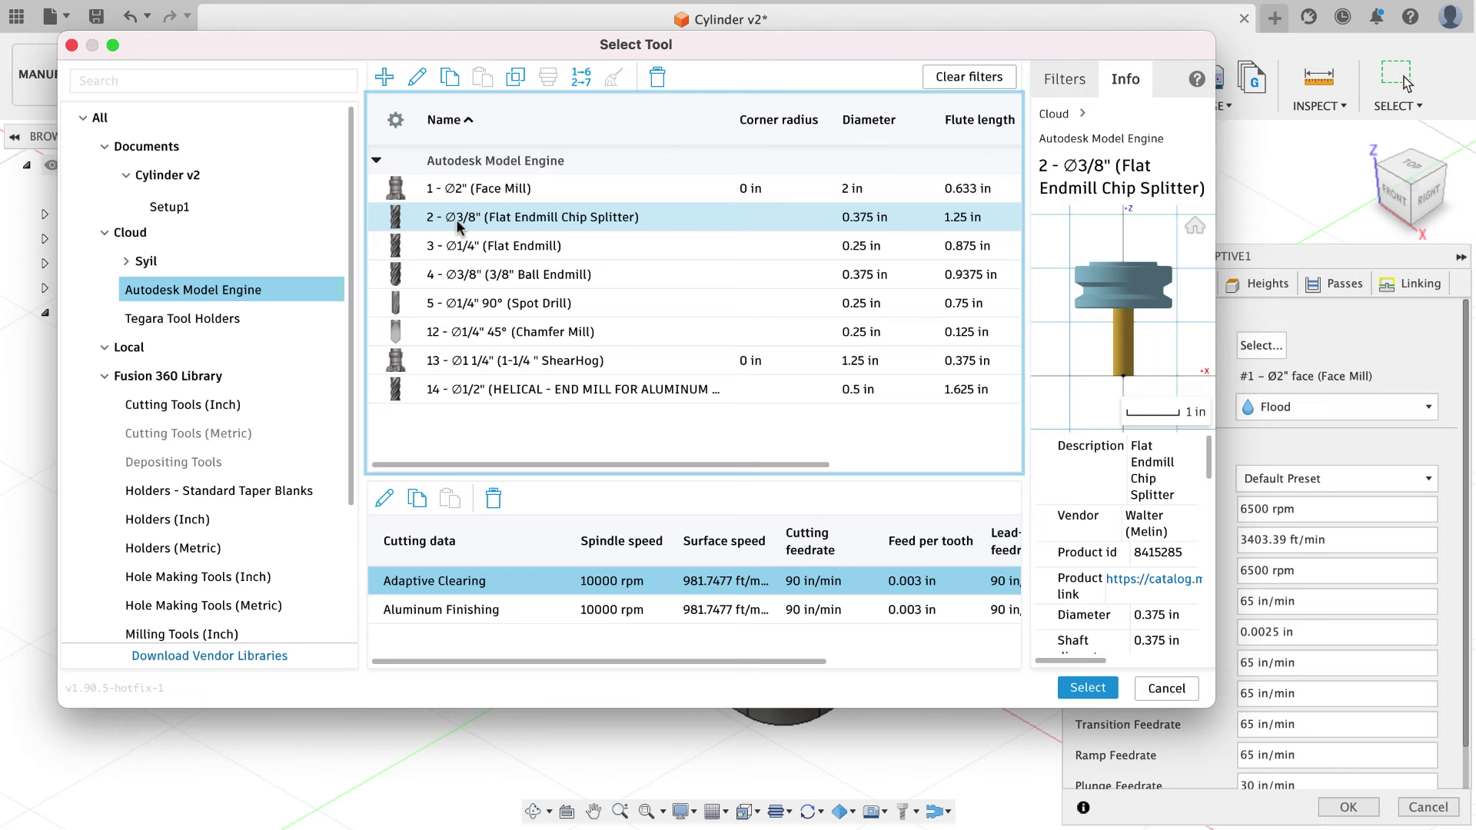
click(458, 223)
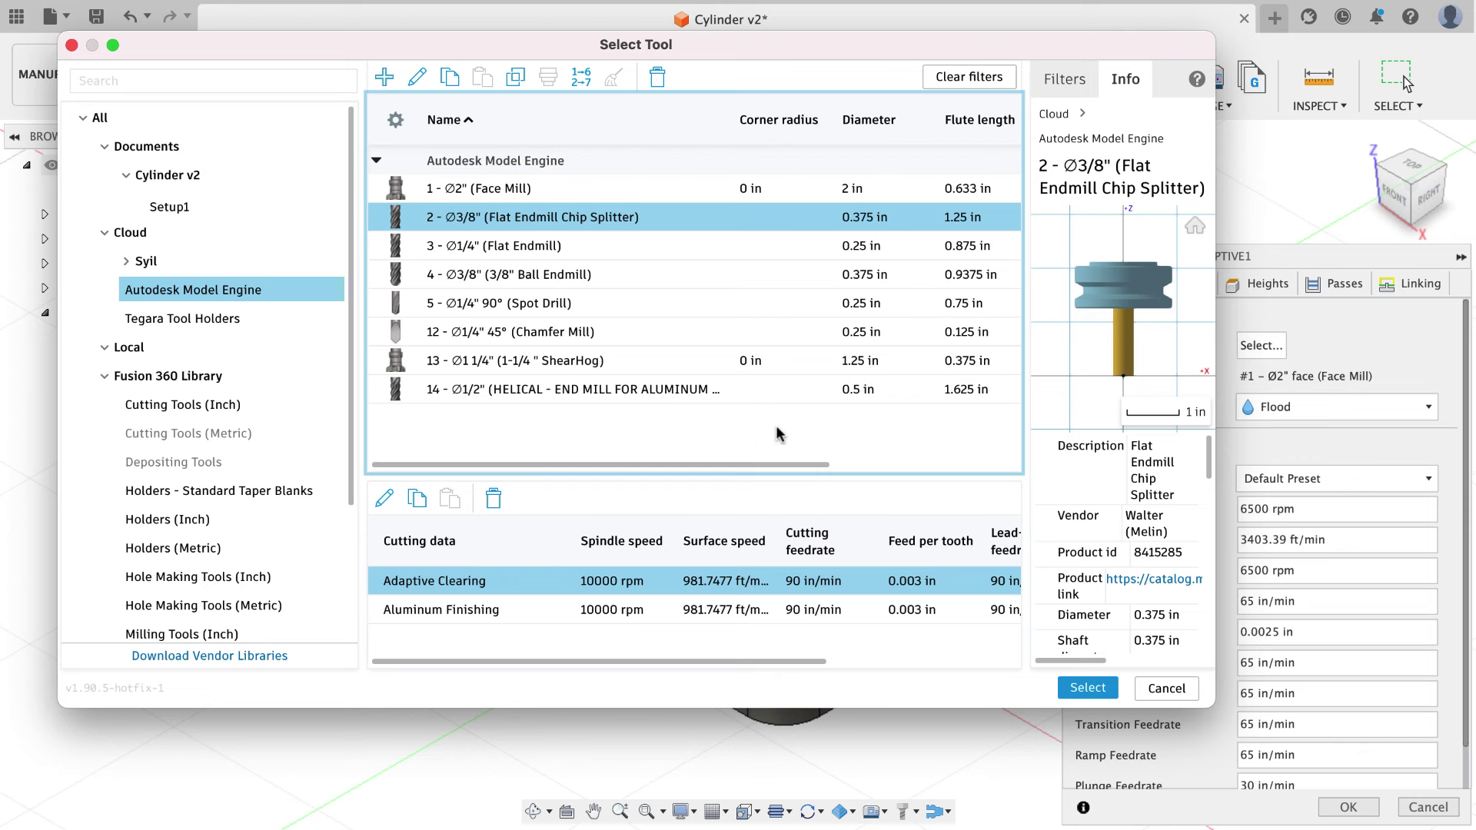
click(1088, 686)
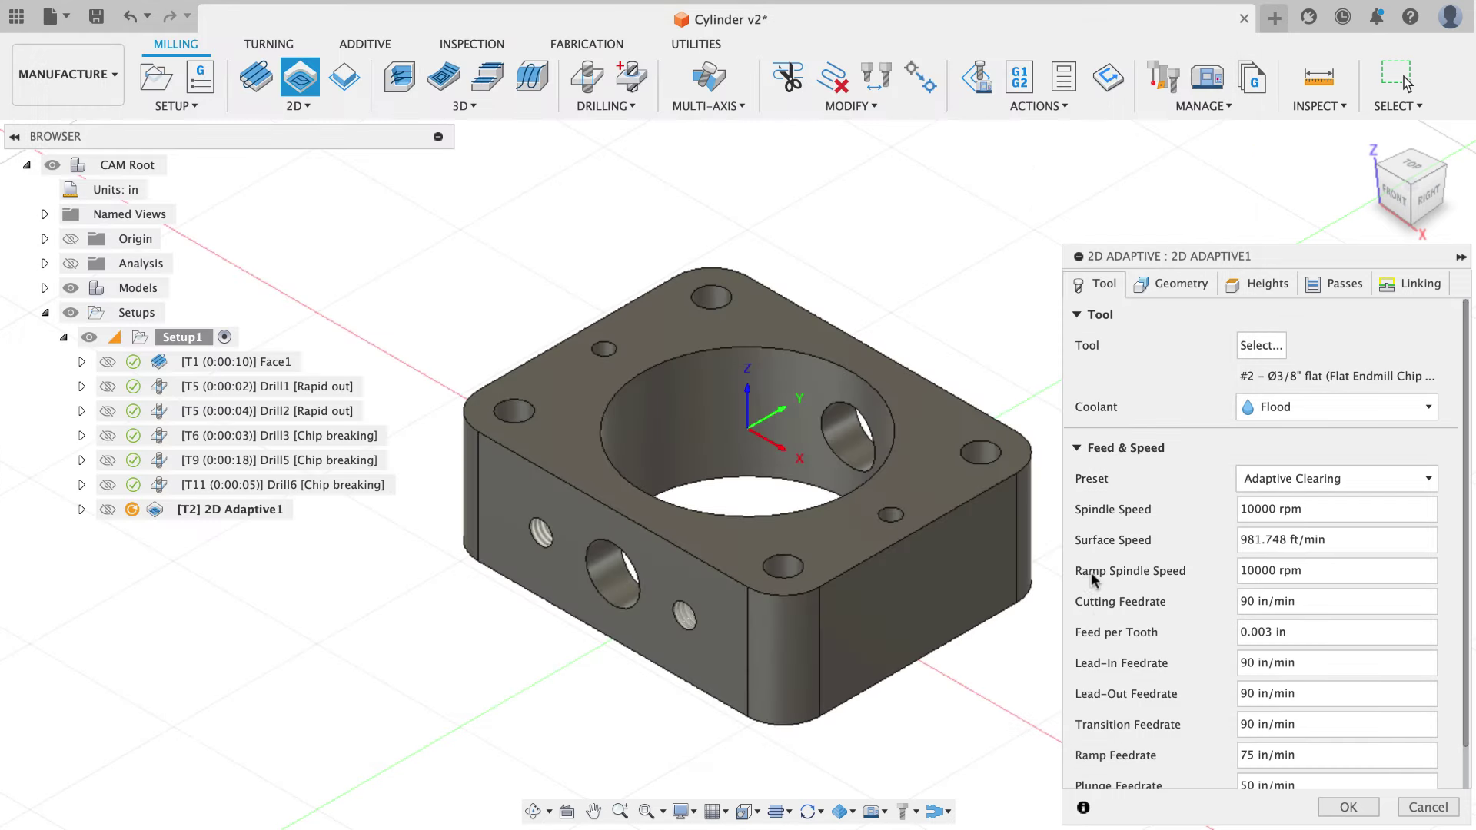
Select the bottom circular edge of the central bore as the adaptive operation's pocket contour.
click(1174, 281)
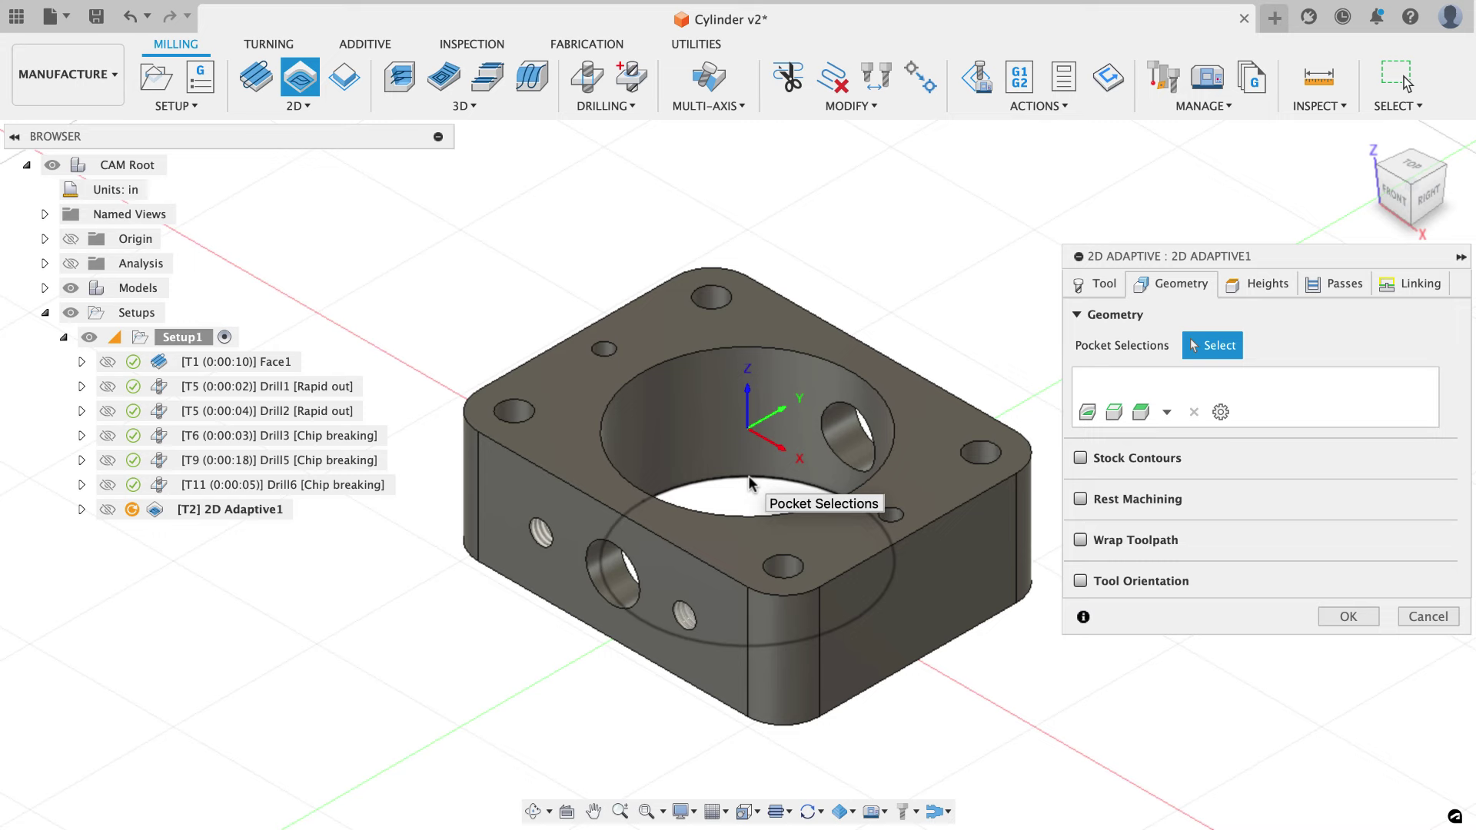
click(748, 475)
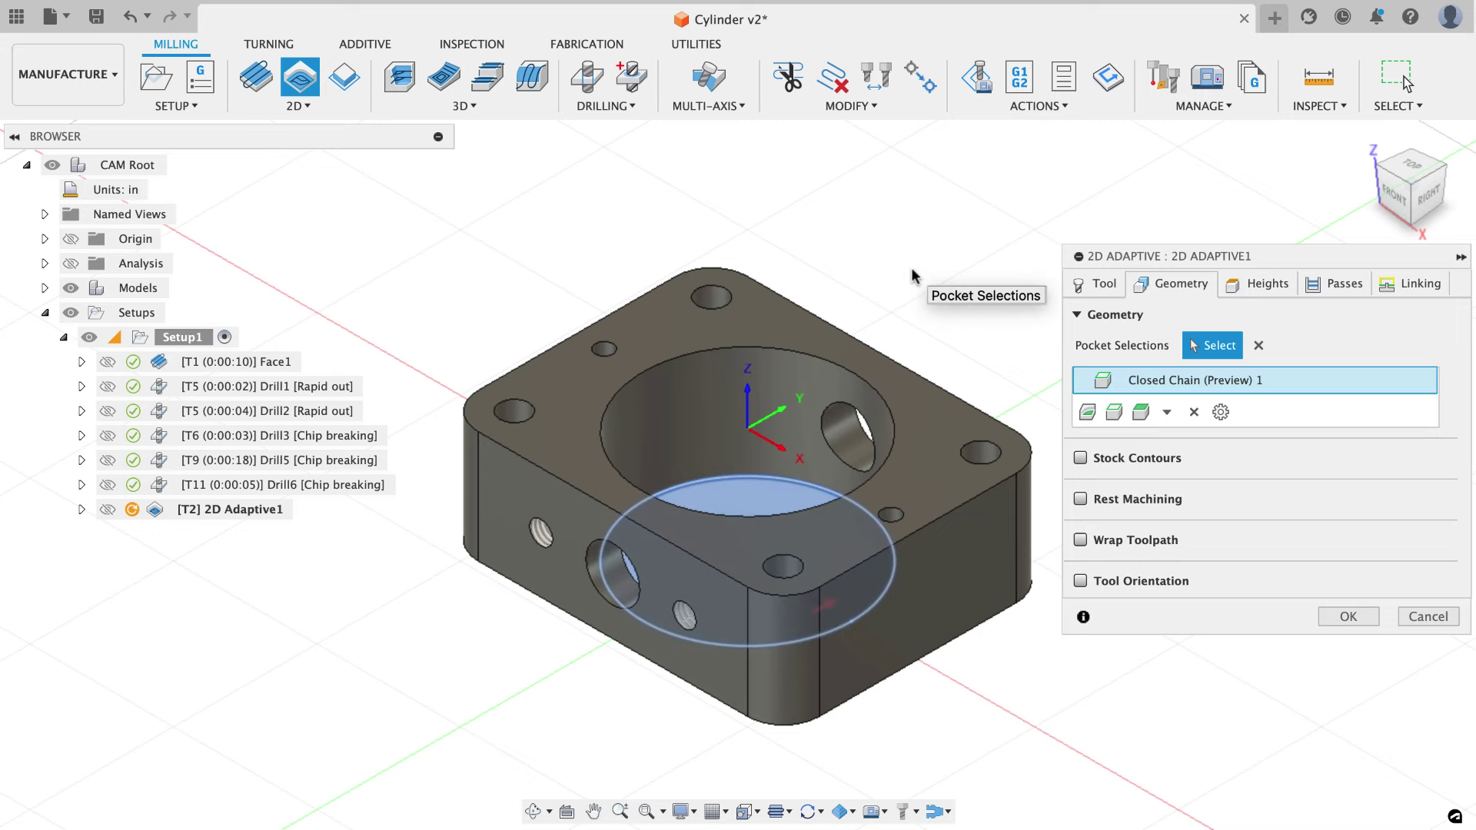
mouse_move(919, 228)
shift+middle_down()
mouse_move(932, 300)
mouse_move(928, 215)
mouse_move(933, 242)
shift+middle_up()
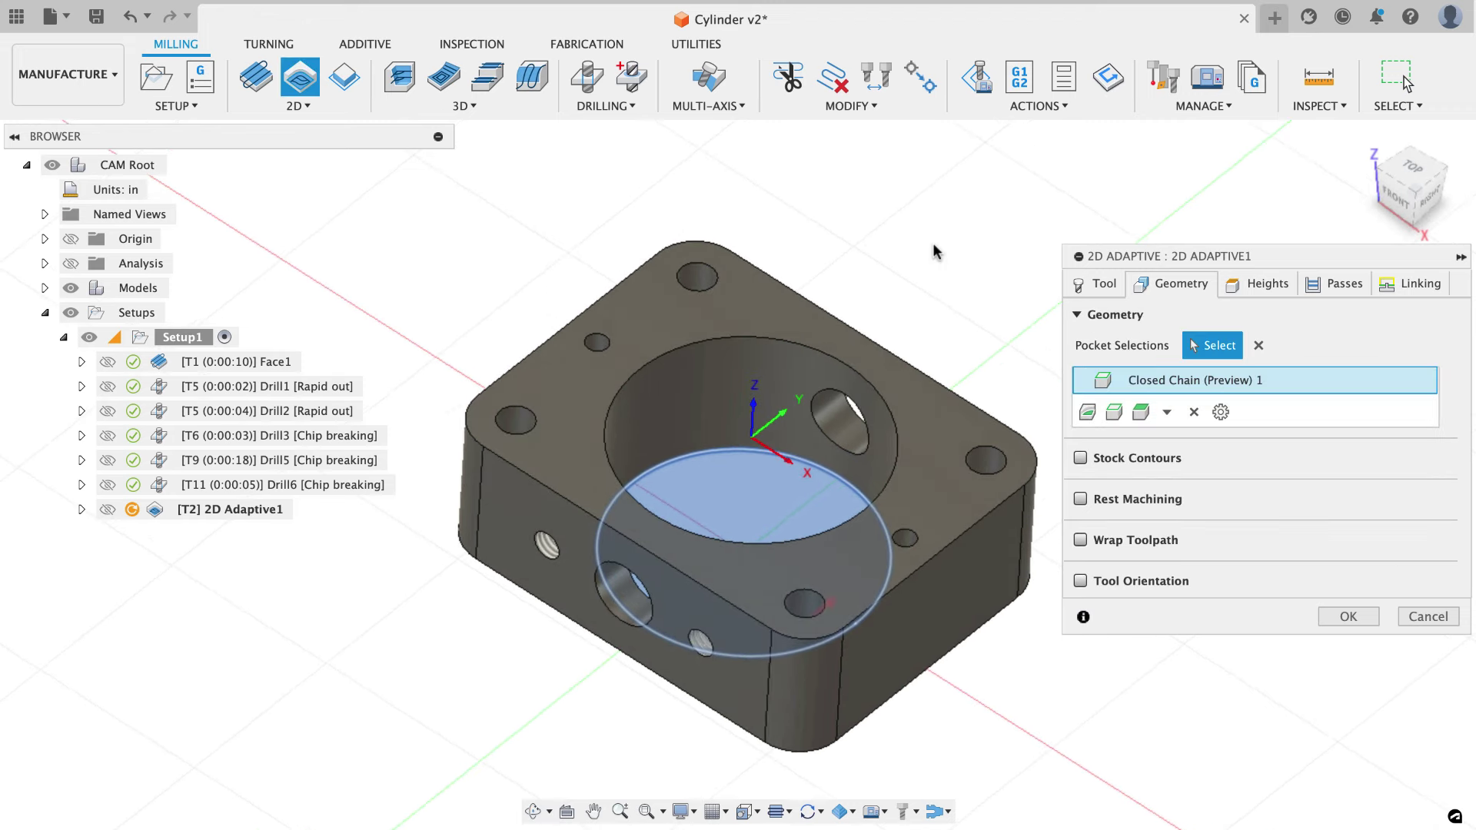
Set the 2D Adaptive operation's top height to be measured from Model top.
click(1231, 292)
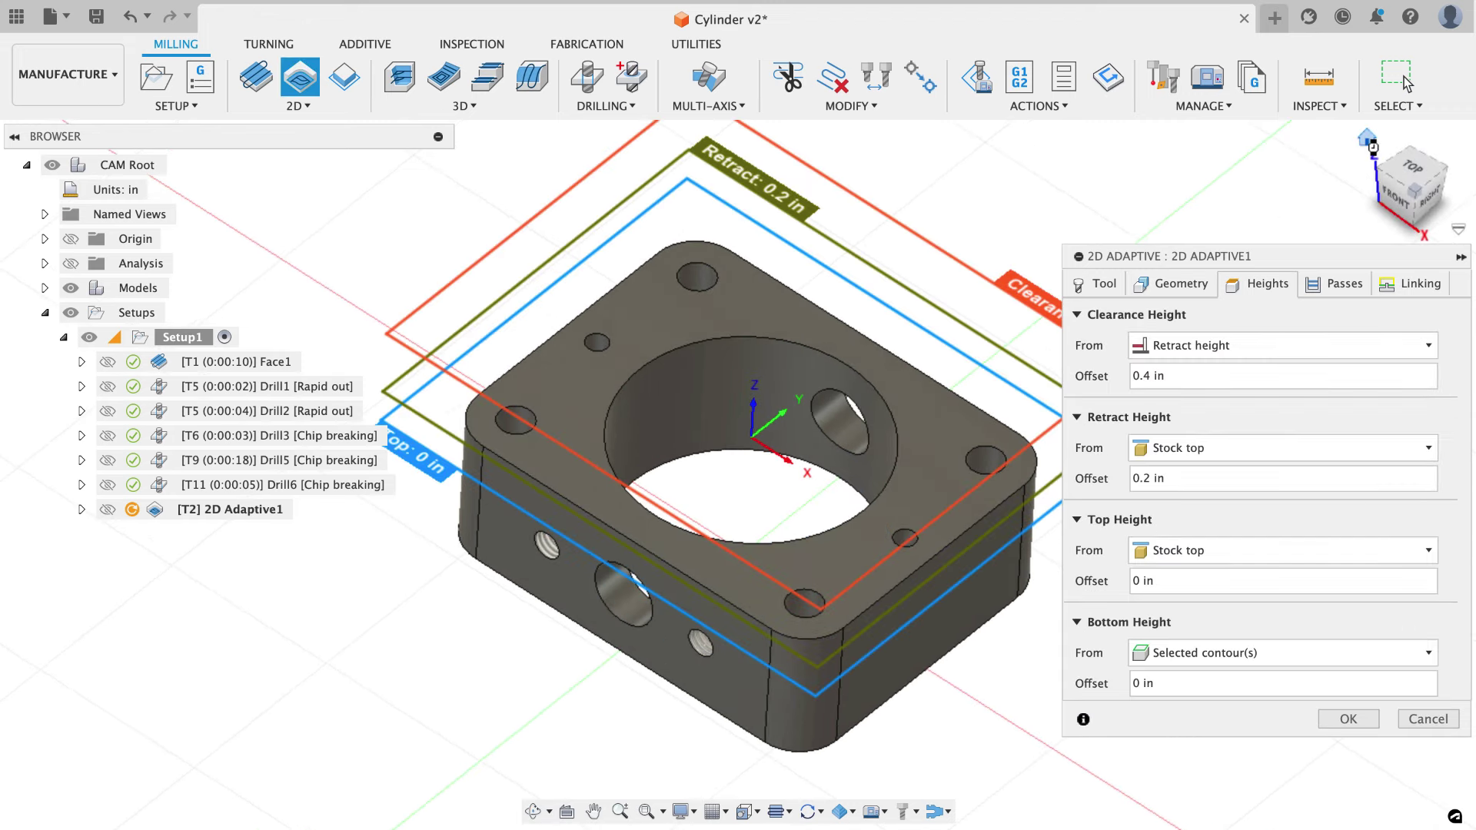
click(1368, 140)
click(1176, 549)
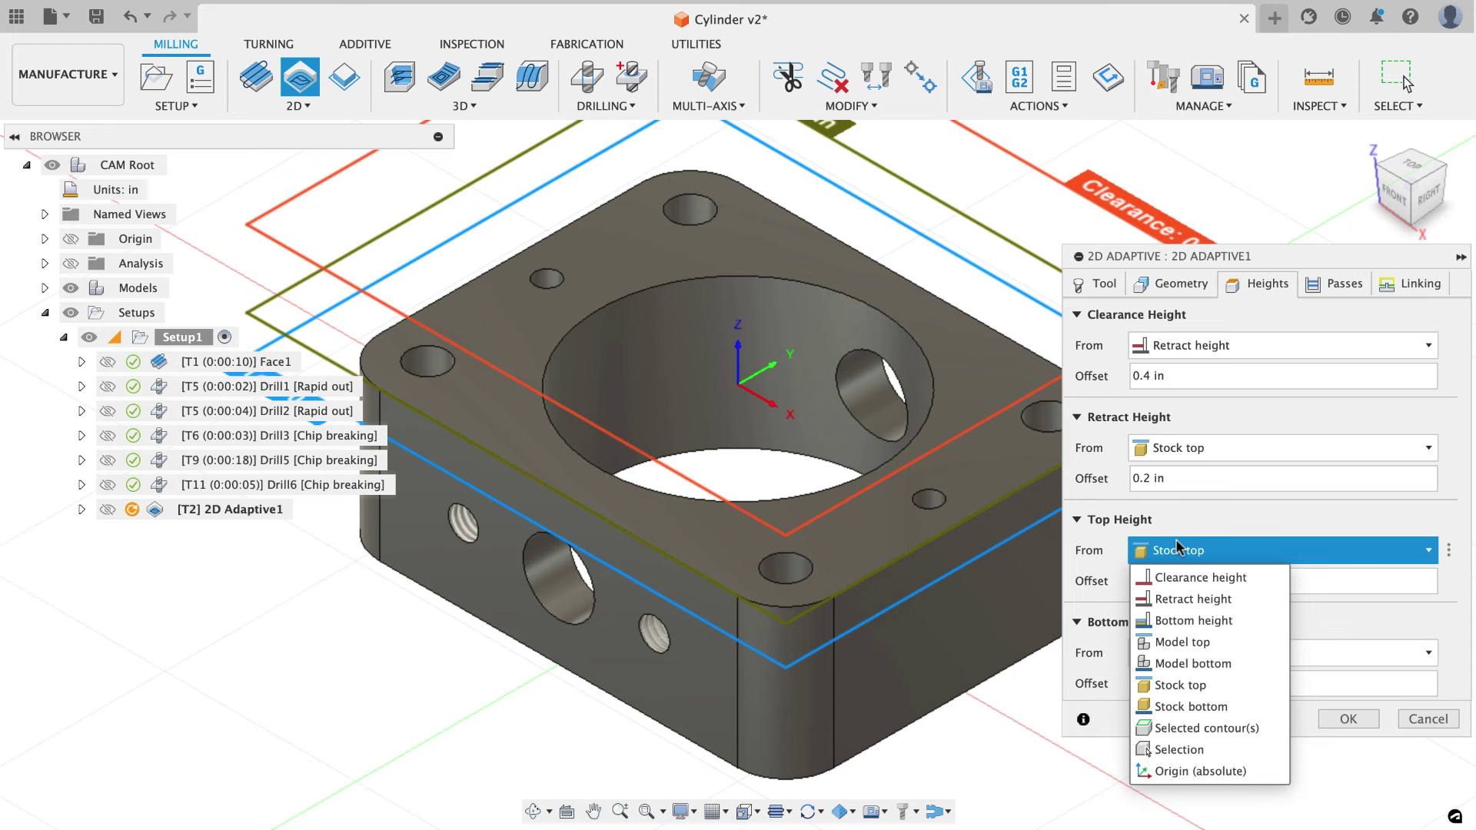
click(1184, 642)
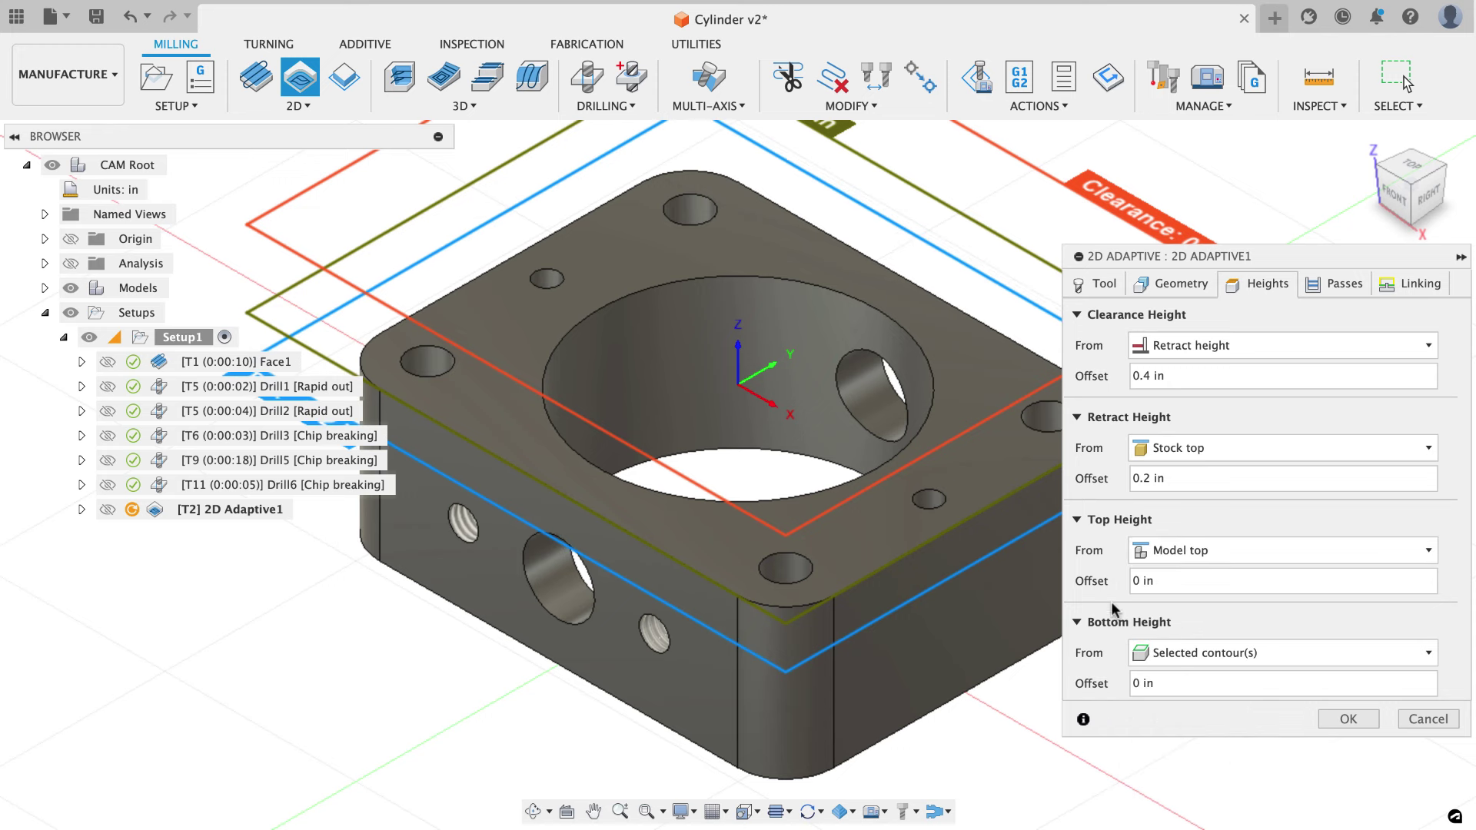
Set the adaptive operation's bottom height from Stock bottom with an offset of -0.02 in.
click(1199, 651)
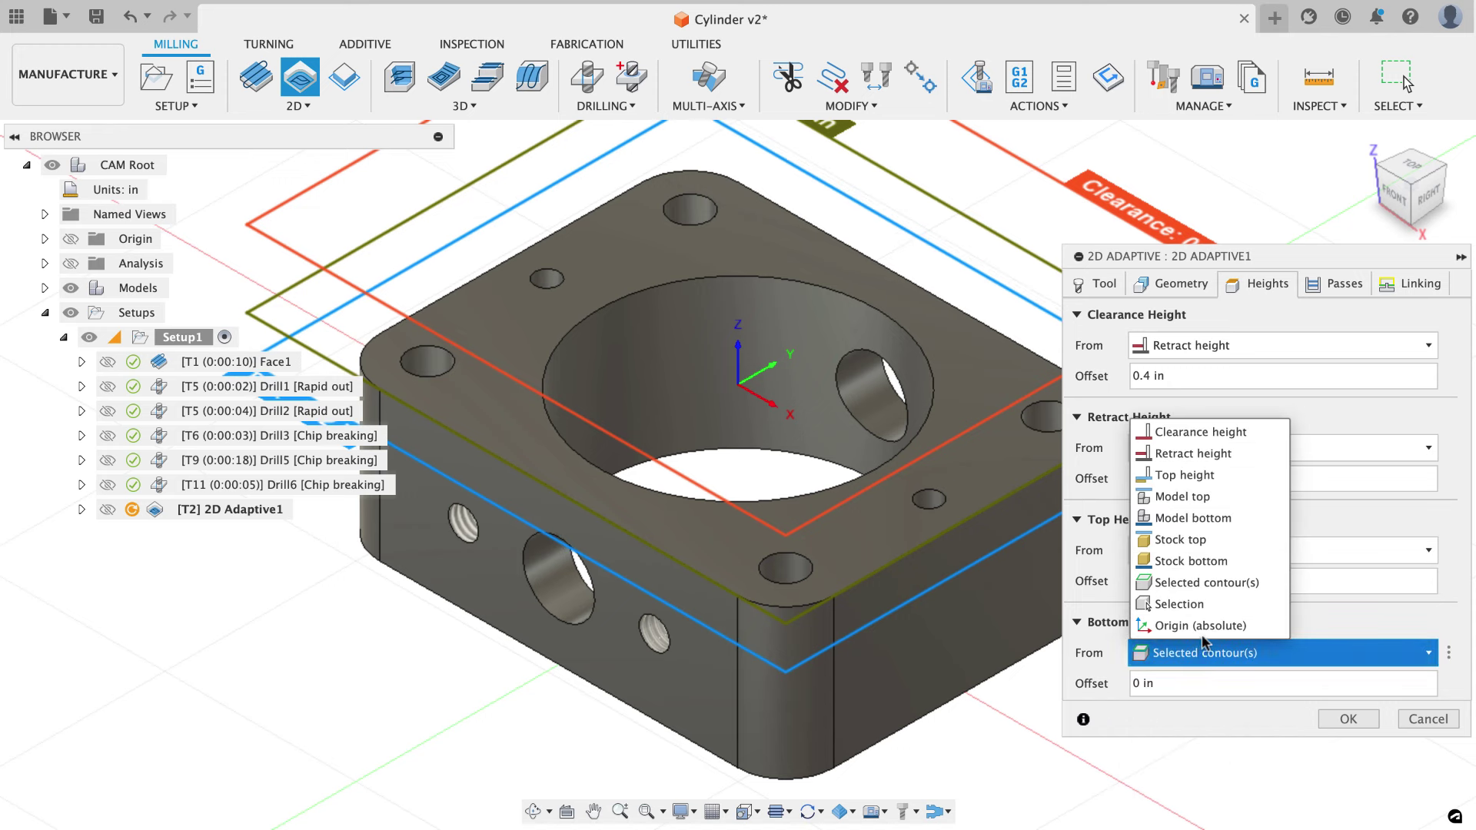
click(1204, 557)
shift+middle_drag(833, 453, 890, 529)
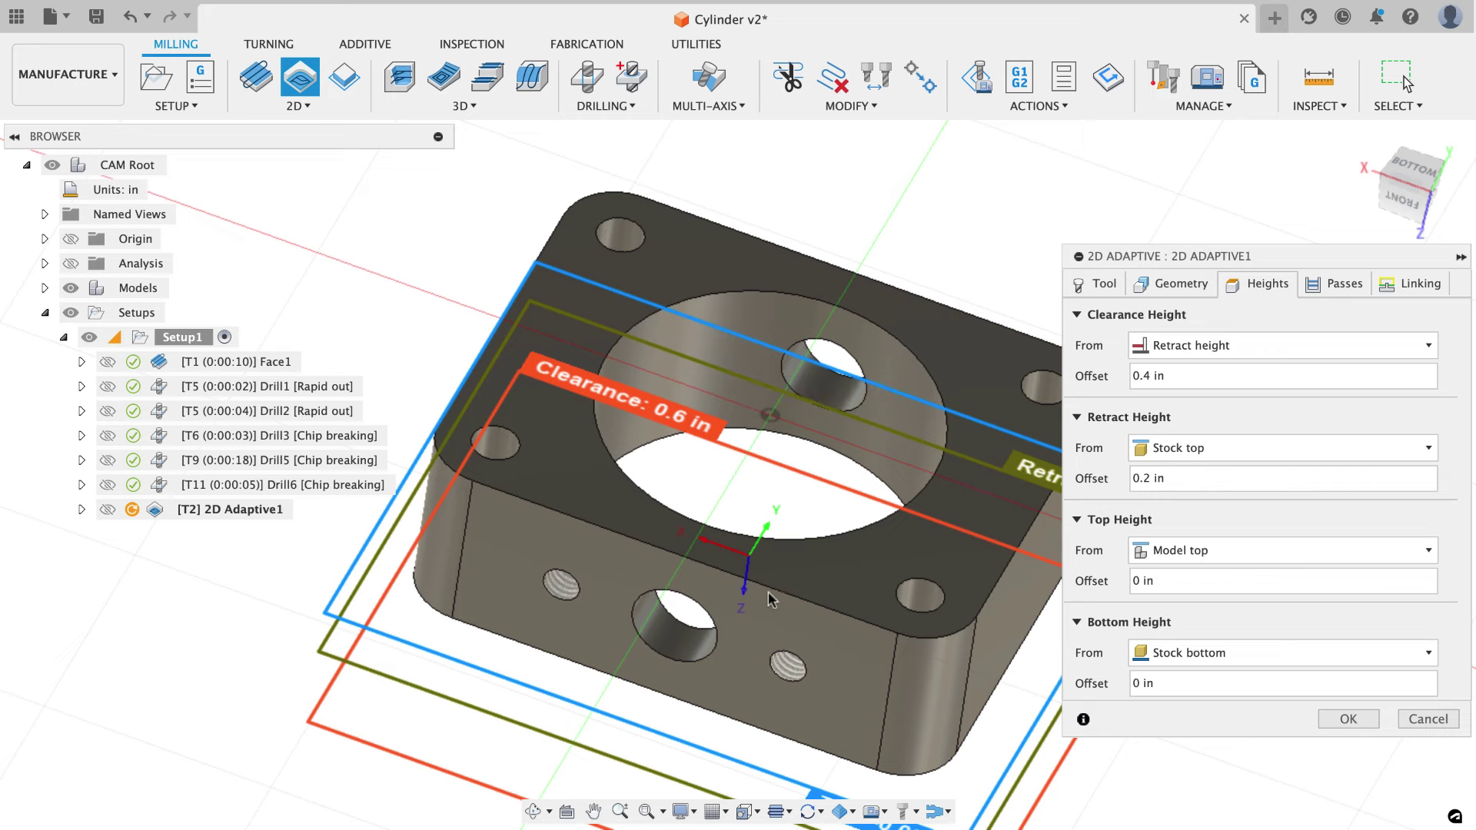
shift+middle_drag(768, 599, 777, 435)
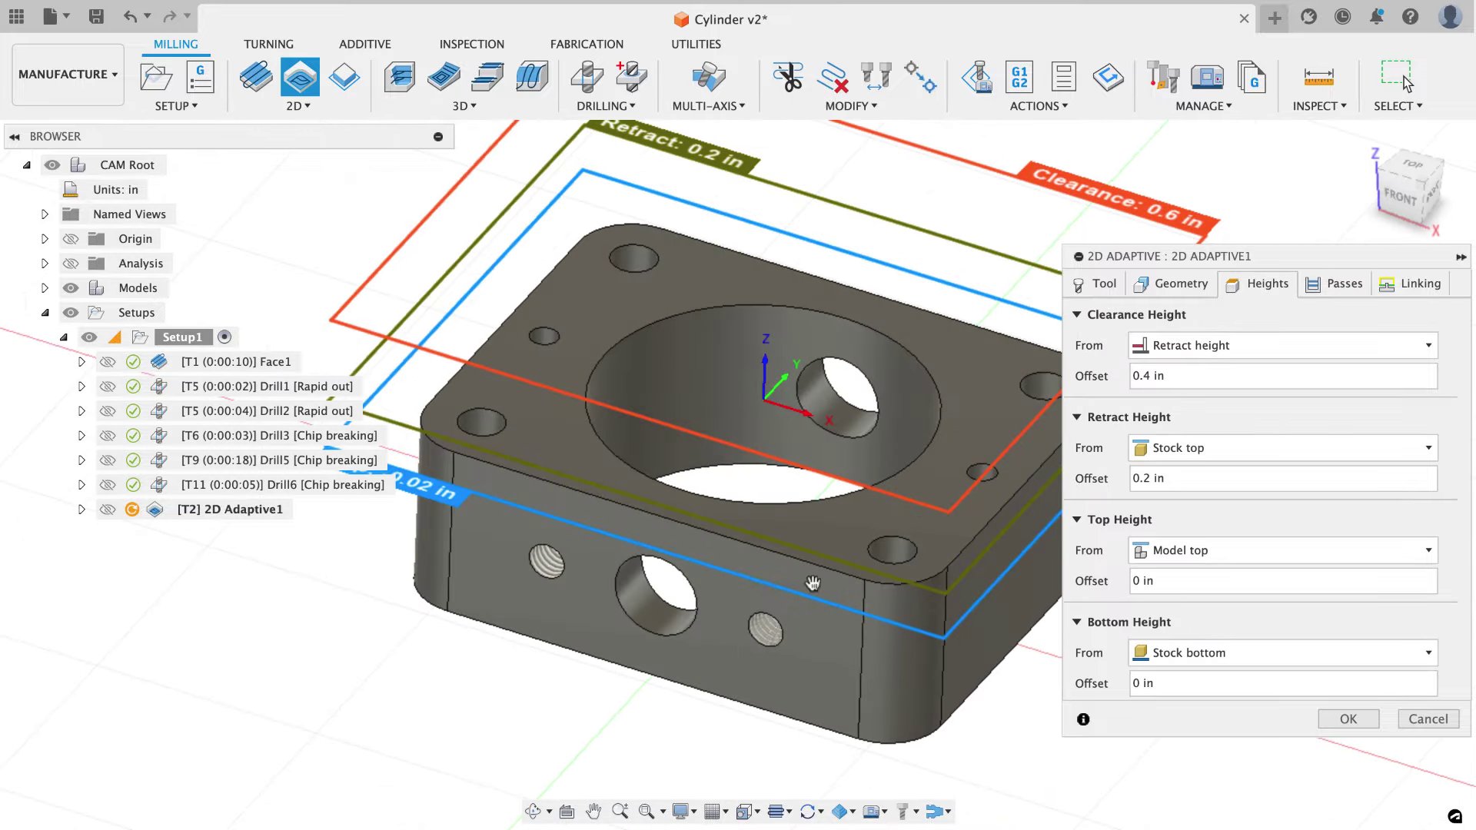
click(1421, 185)
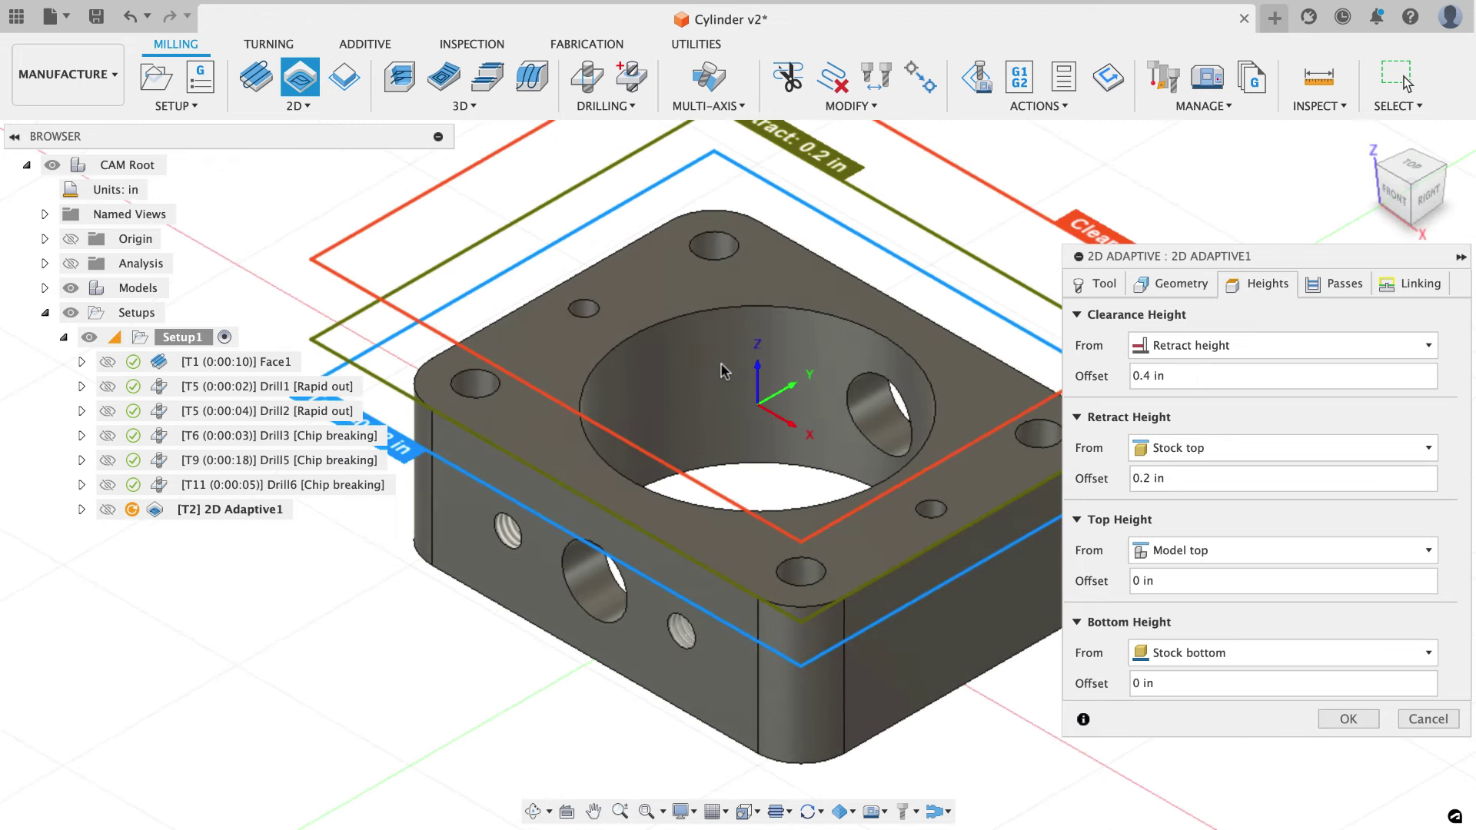
click(1086, 683)
text(-.02)
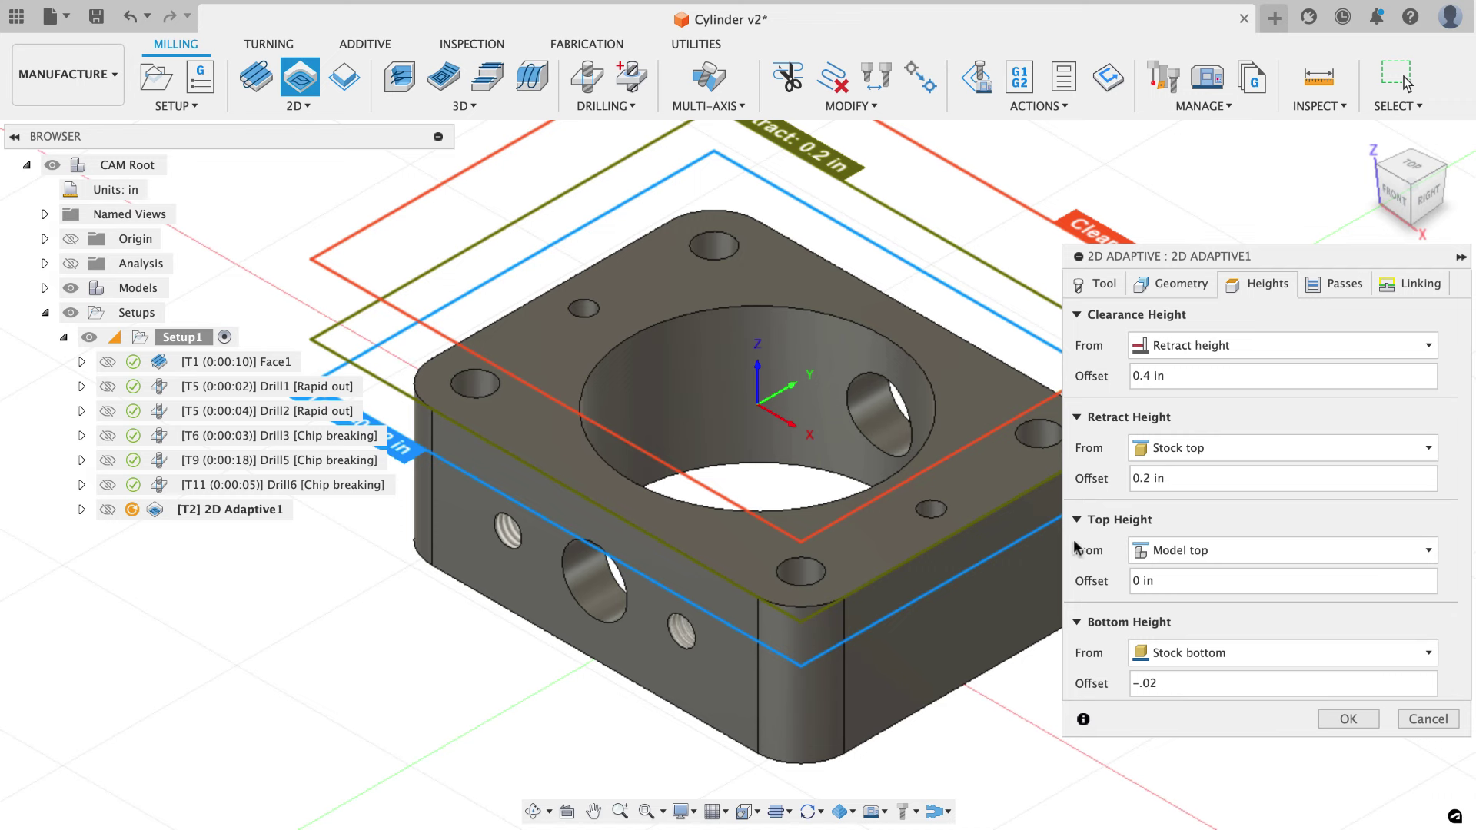
Enable multiple depths for the adaptive operation with a maximum roughing stepdown of 0.5 in.
click(1333, 284)
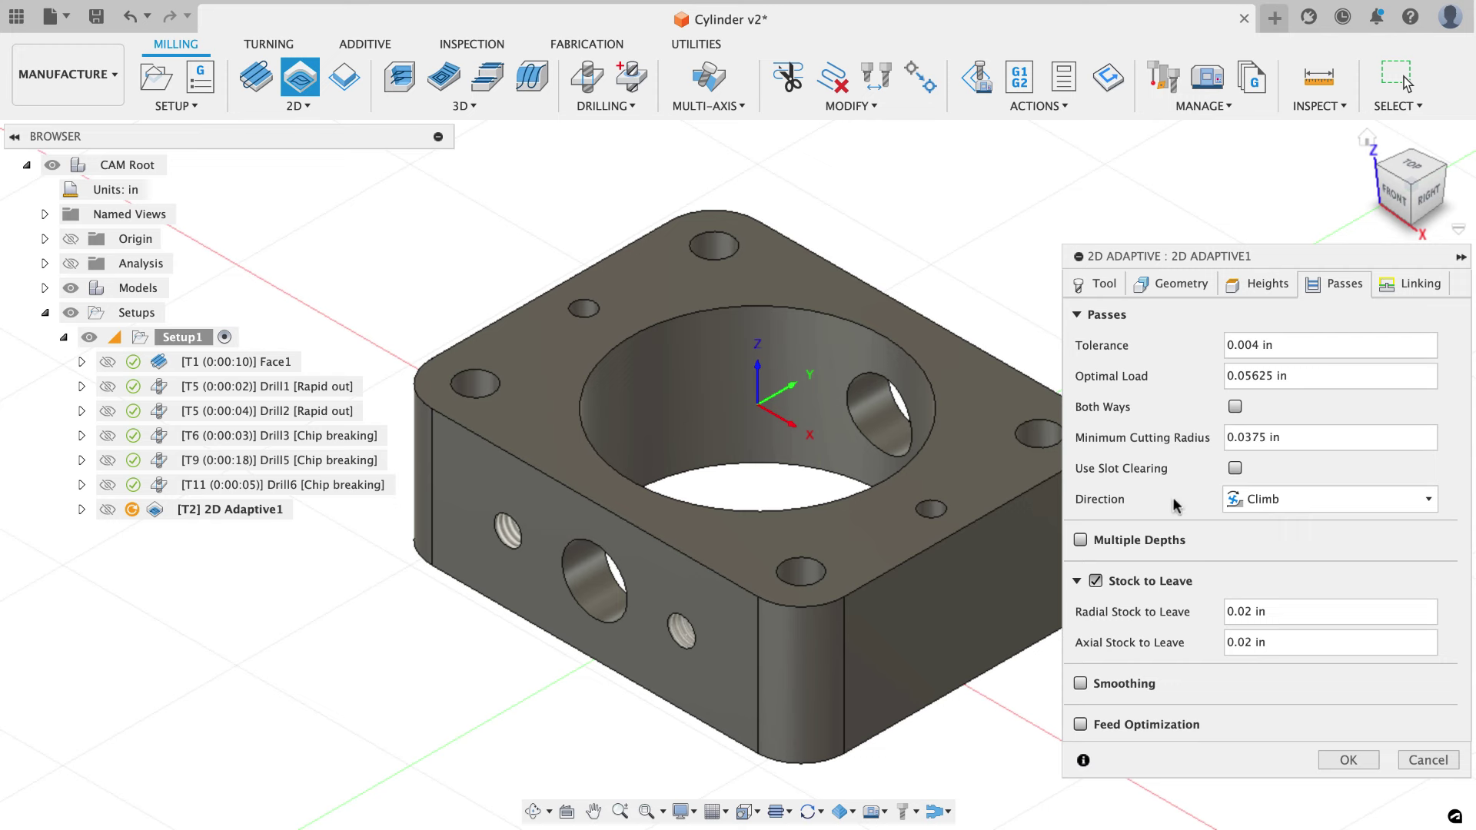
click(1081, 540)
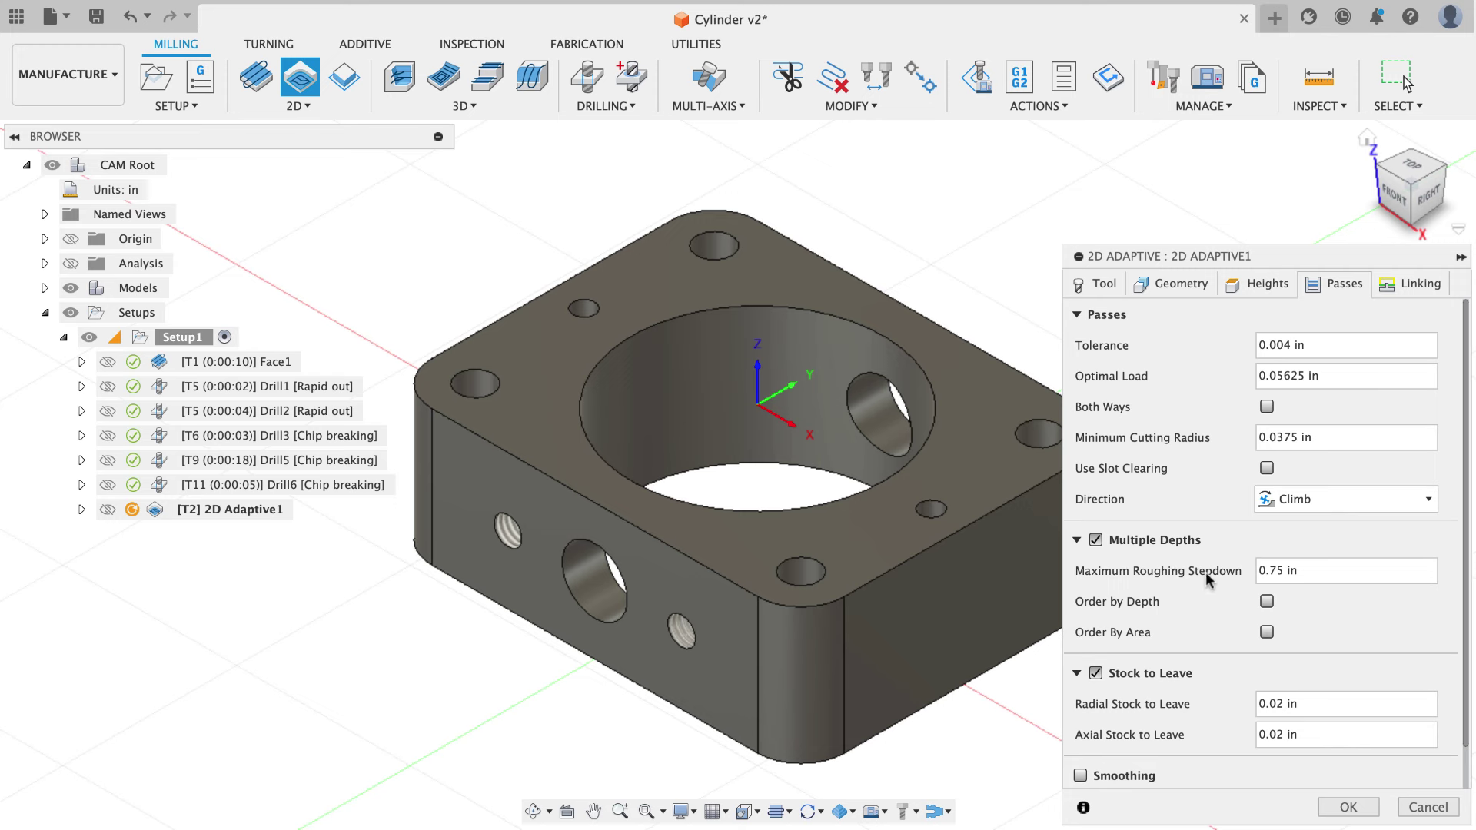
drag(1354, 575, 1242, 570)
text(.5)
Set the radial stock to leave to 0.01 in and the axial stock to leave to 0, and enable smoothing.
scroll(1242, 575, down, 1)
mouse_move(1332, 652)
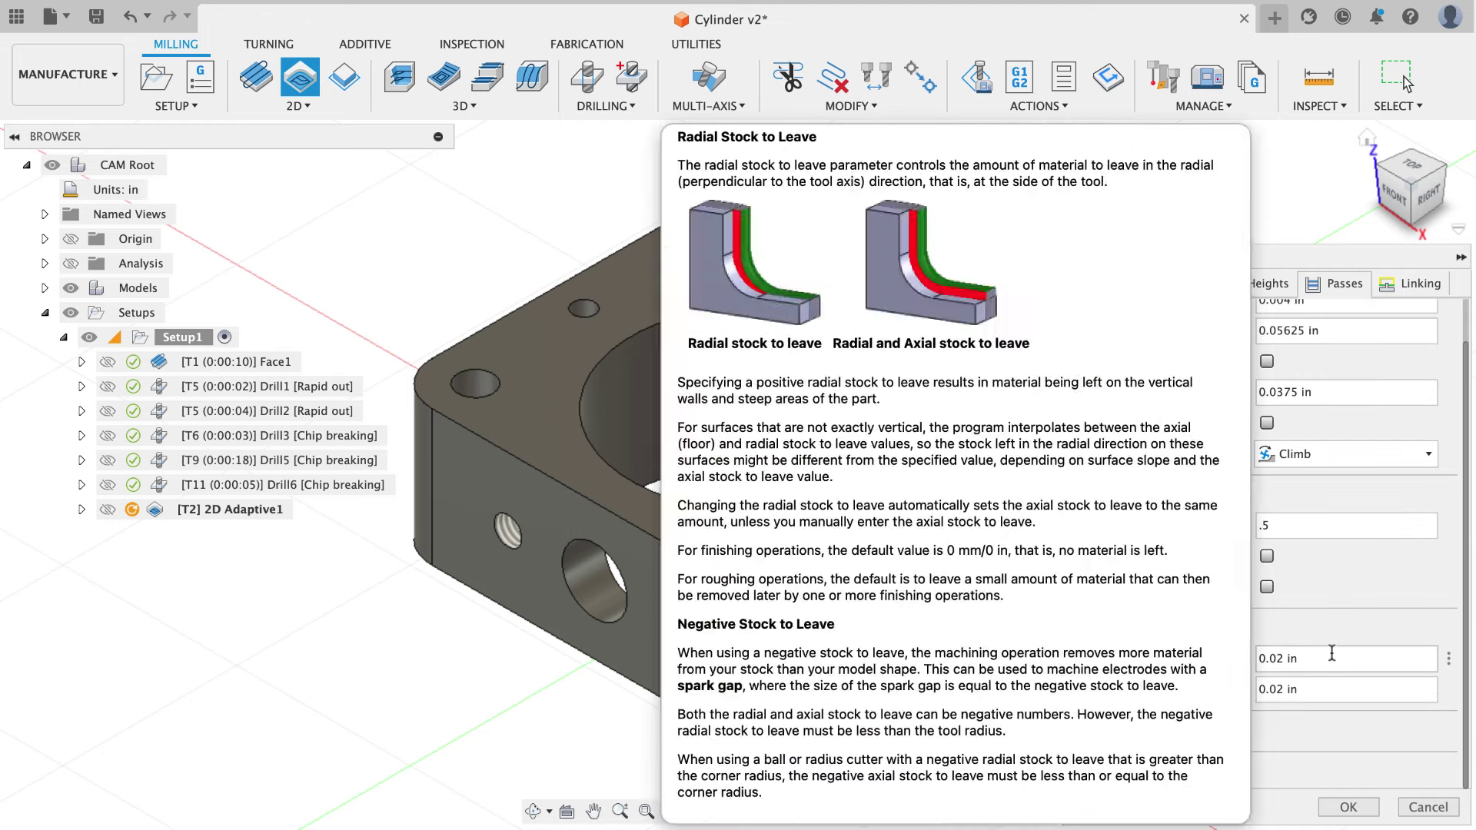
drag(1332, 653, 1221, 660)
text(.01)
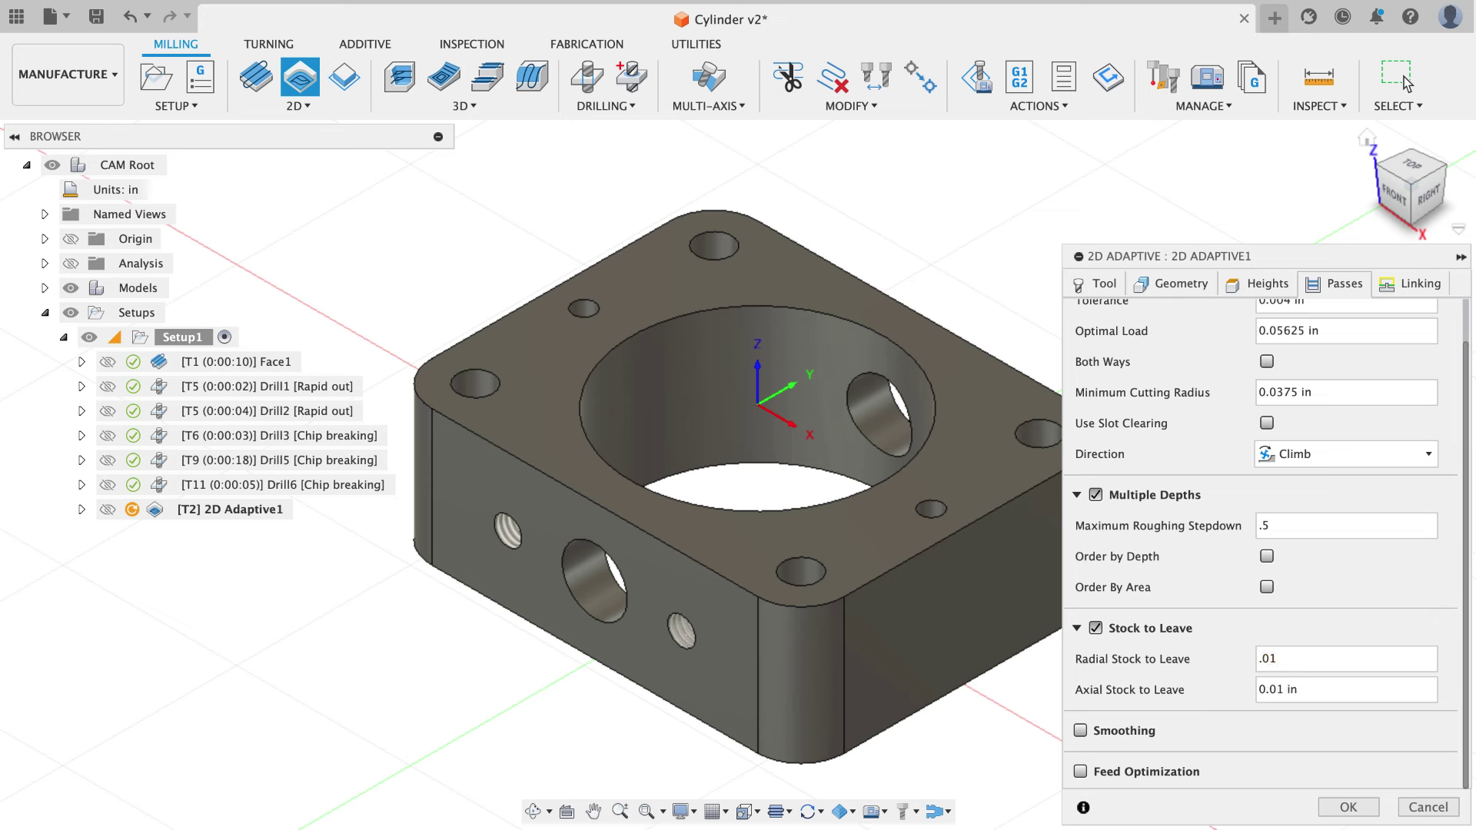
drag(1372, 690, 1225, 692)
text(0)
click(1082, 731)
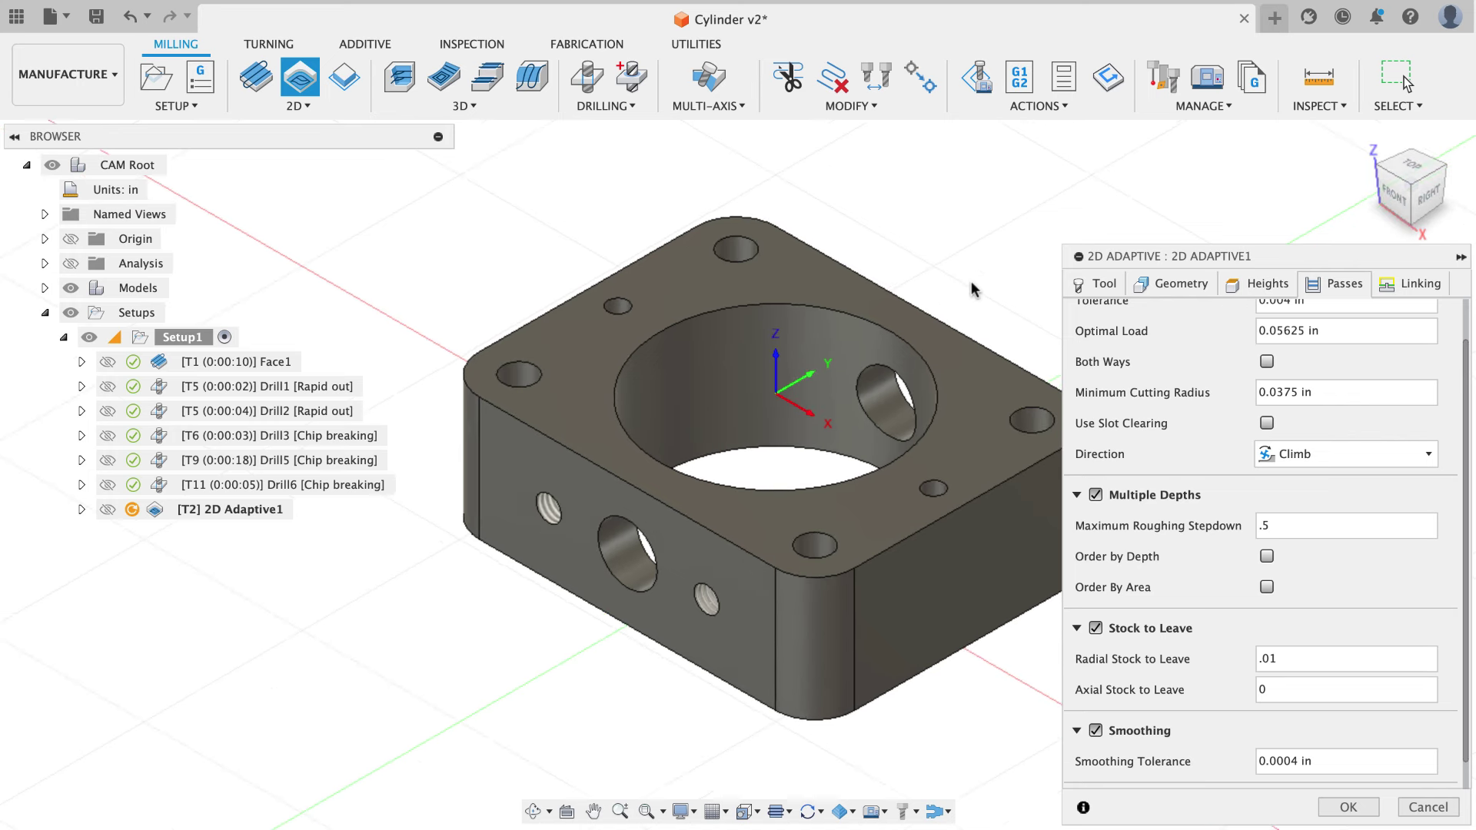
Choose the origin point at the centre of the bore as the predrill position and confirm the adaptive operation.
click(1417, 287)
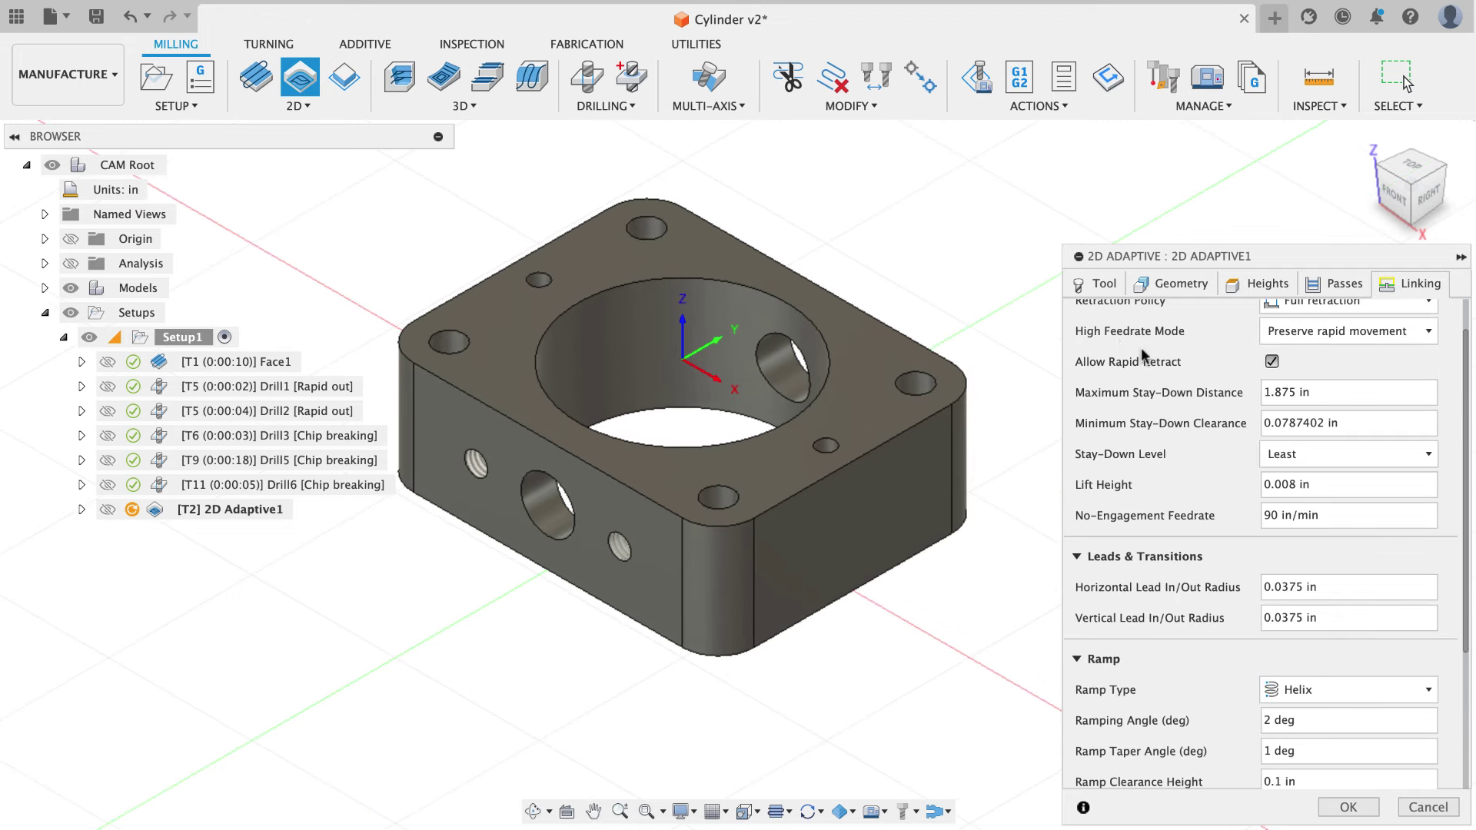
scroll(1145, 353, up, 2)
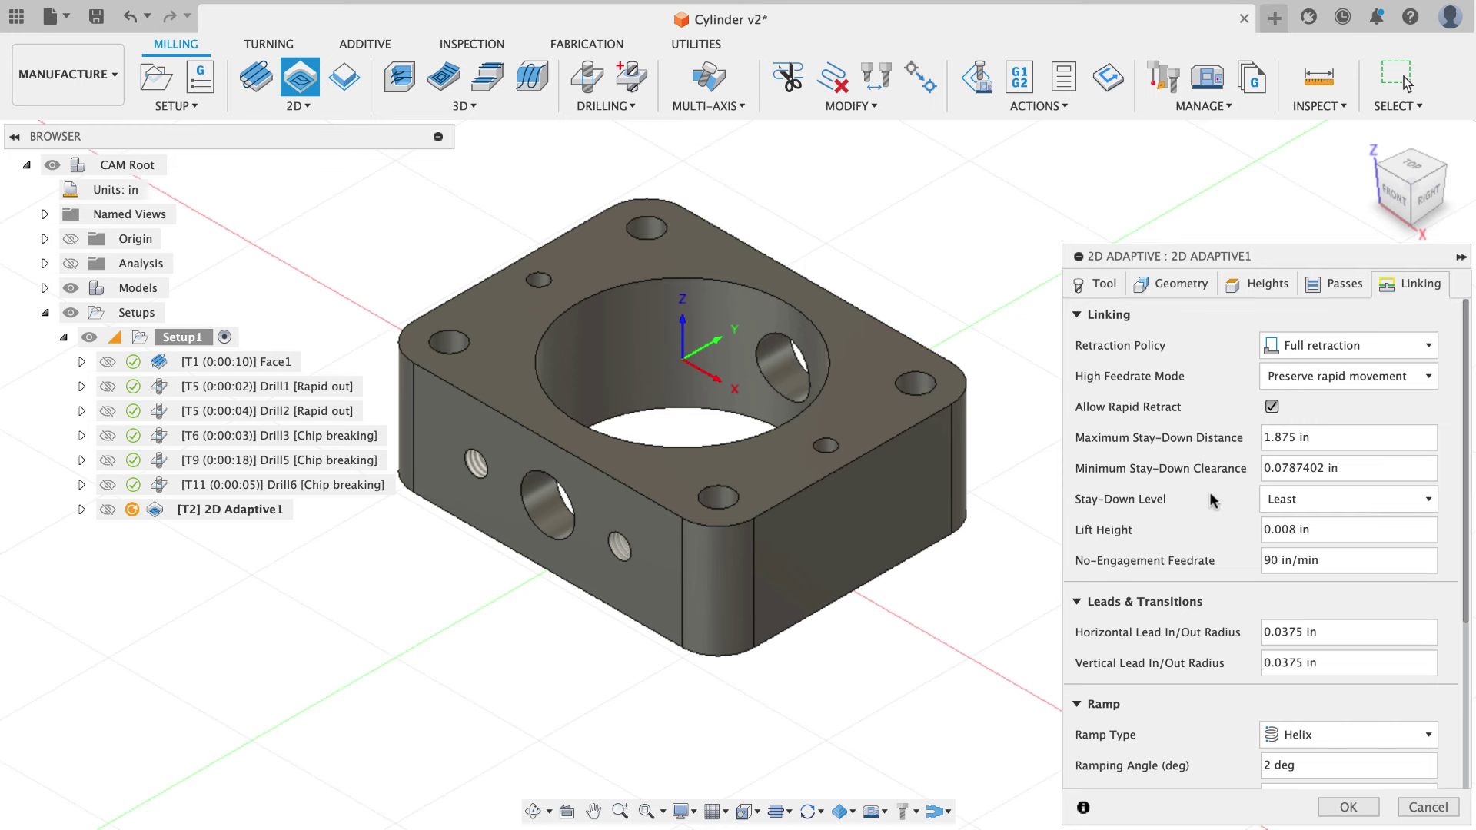
scroll(1209, 501, down, 5)
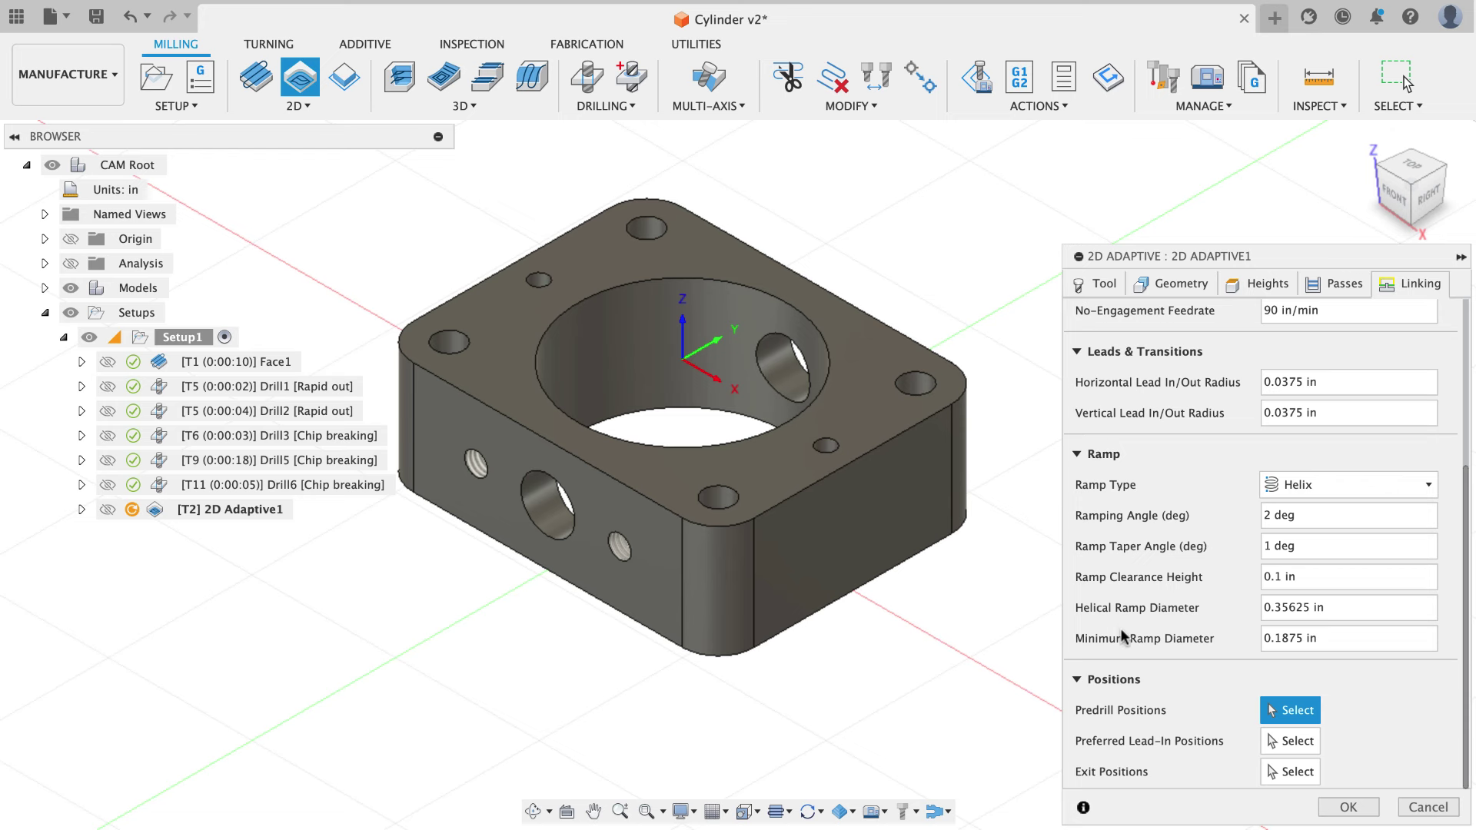
scroll(456, 501, up, 2)
click(709, 346)
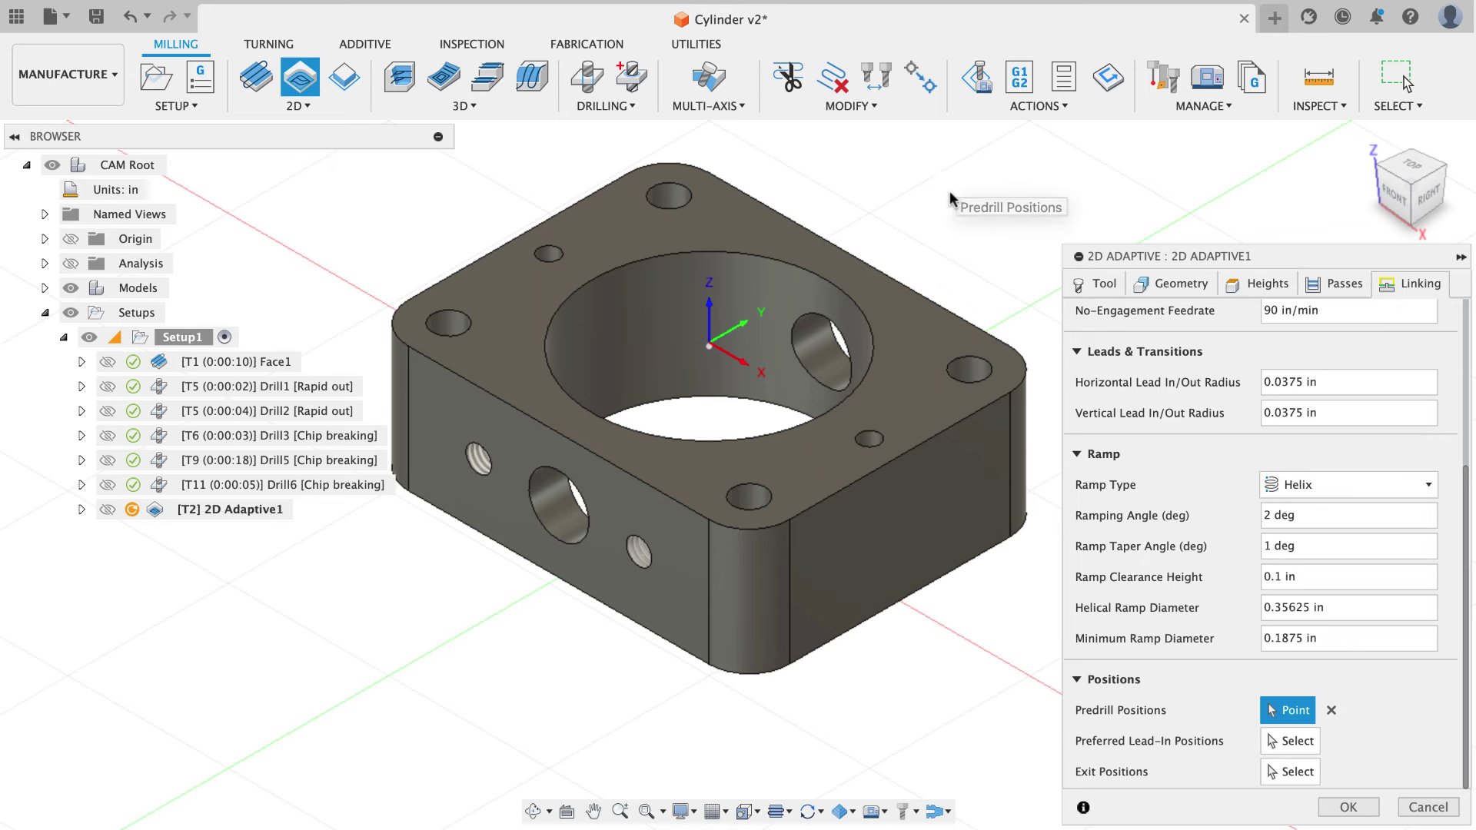
click(1346, 805)
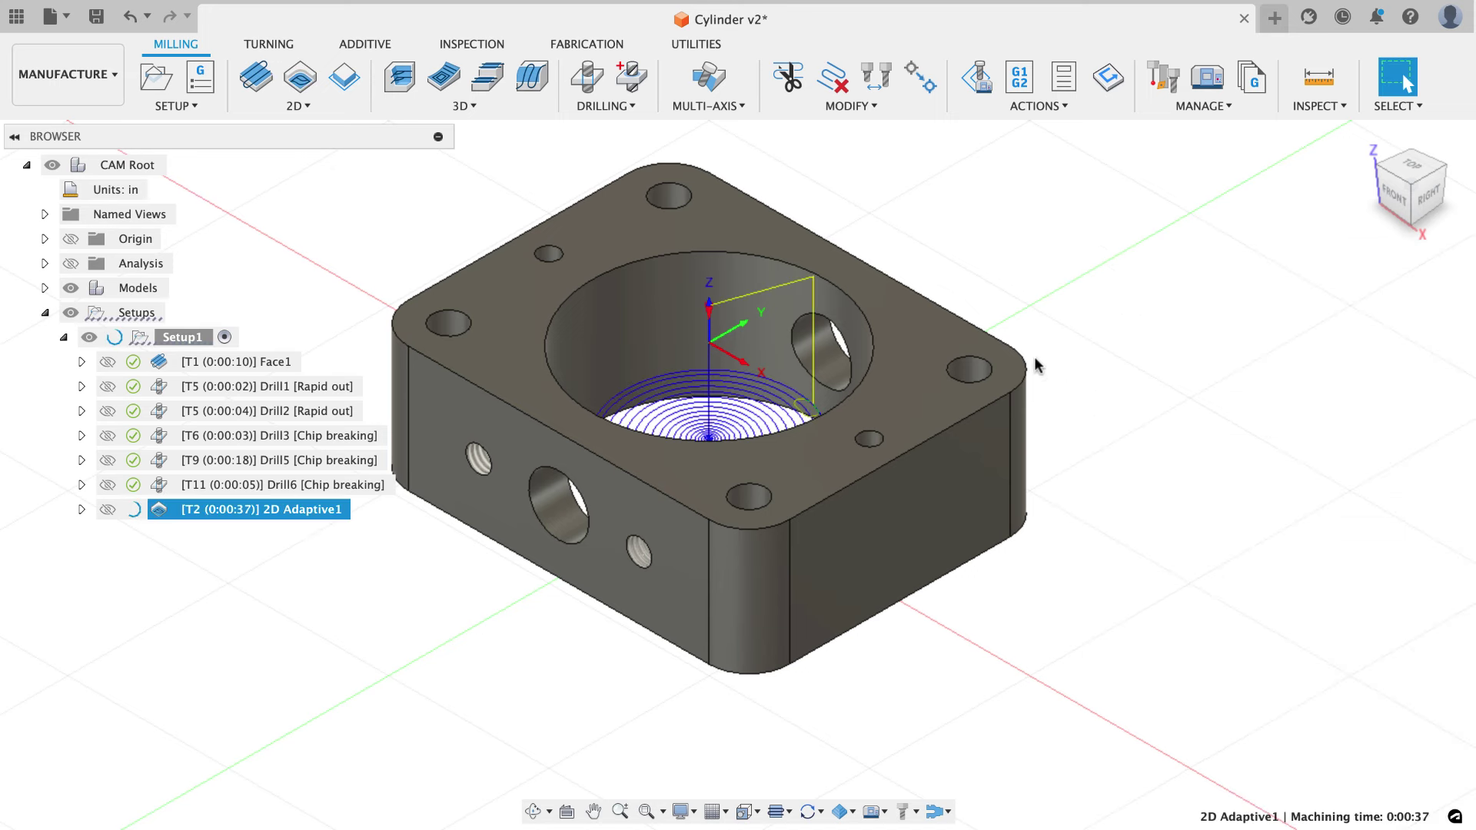
Simulate the 2D Adaptive toolpath with the machine, inspect the cleared bore from several angles and exit the simulation.
shift+middle_drag(1034, 362, 1107, 348)
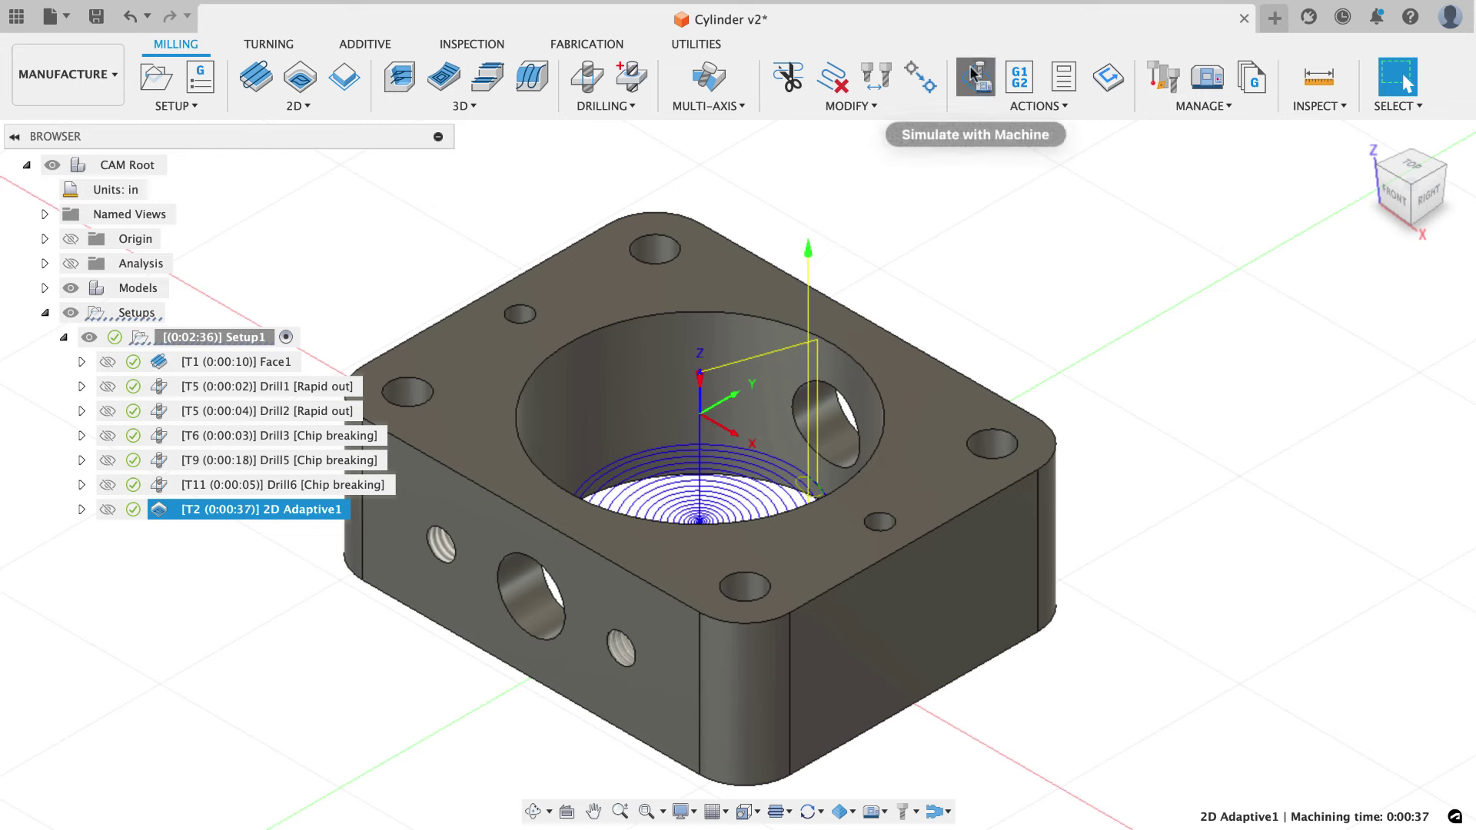
click(977, 76)
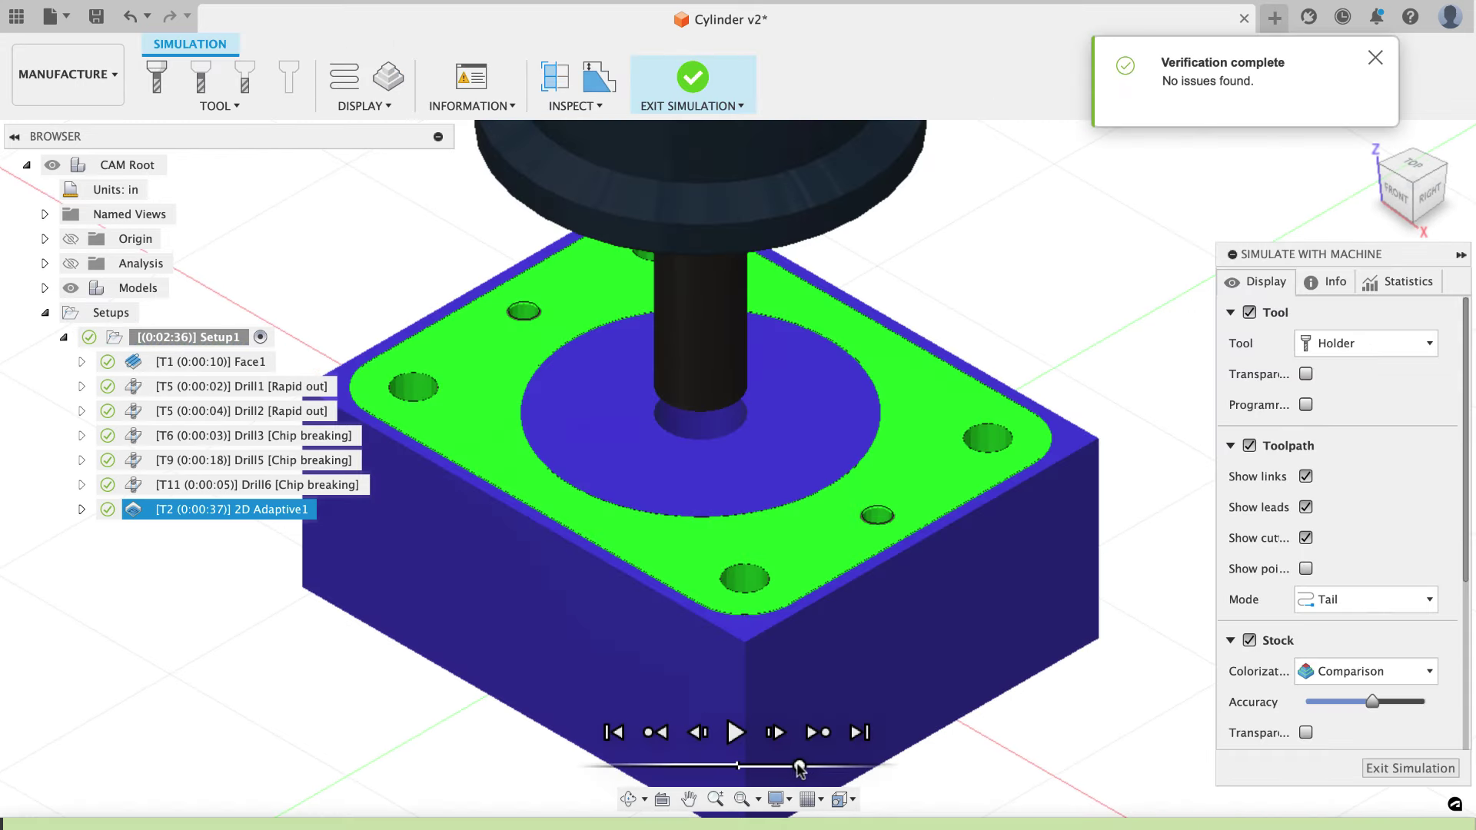
click(737, 732)
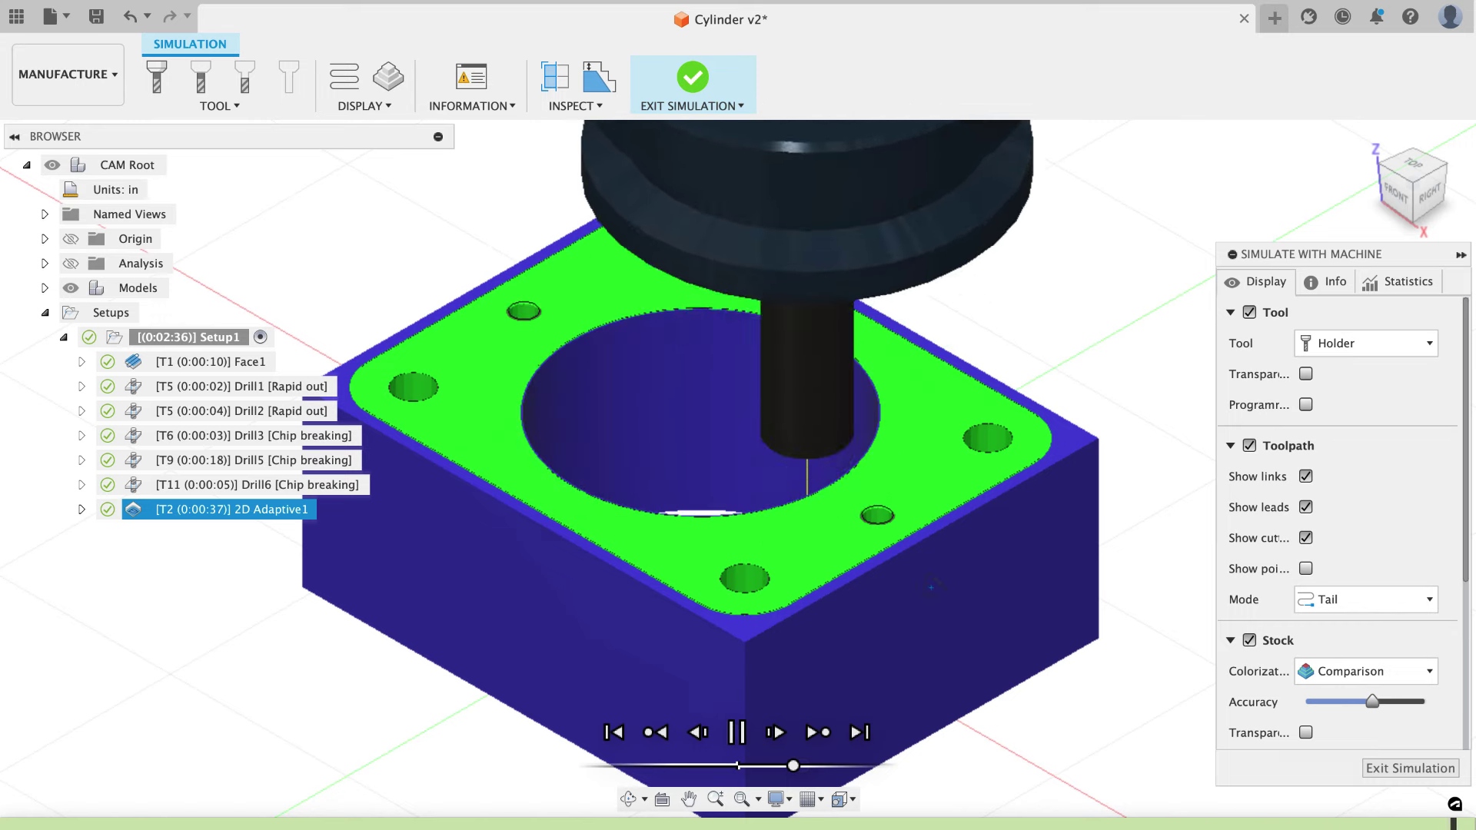
shift+middle_drag(928, 607, 776, 429)
shift+middle_drag(763, 320, 883, 408)
click(1431, 177)
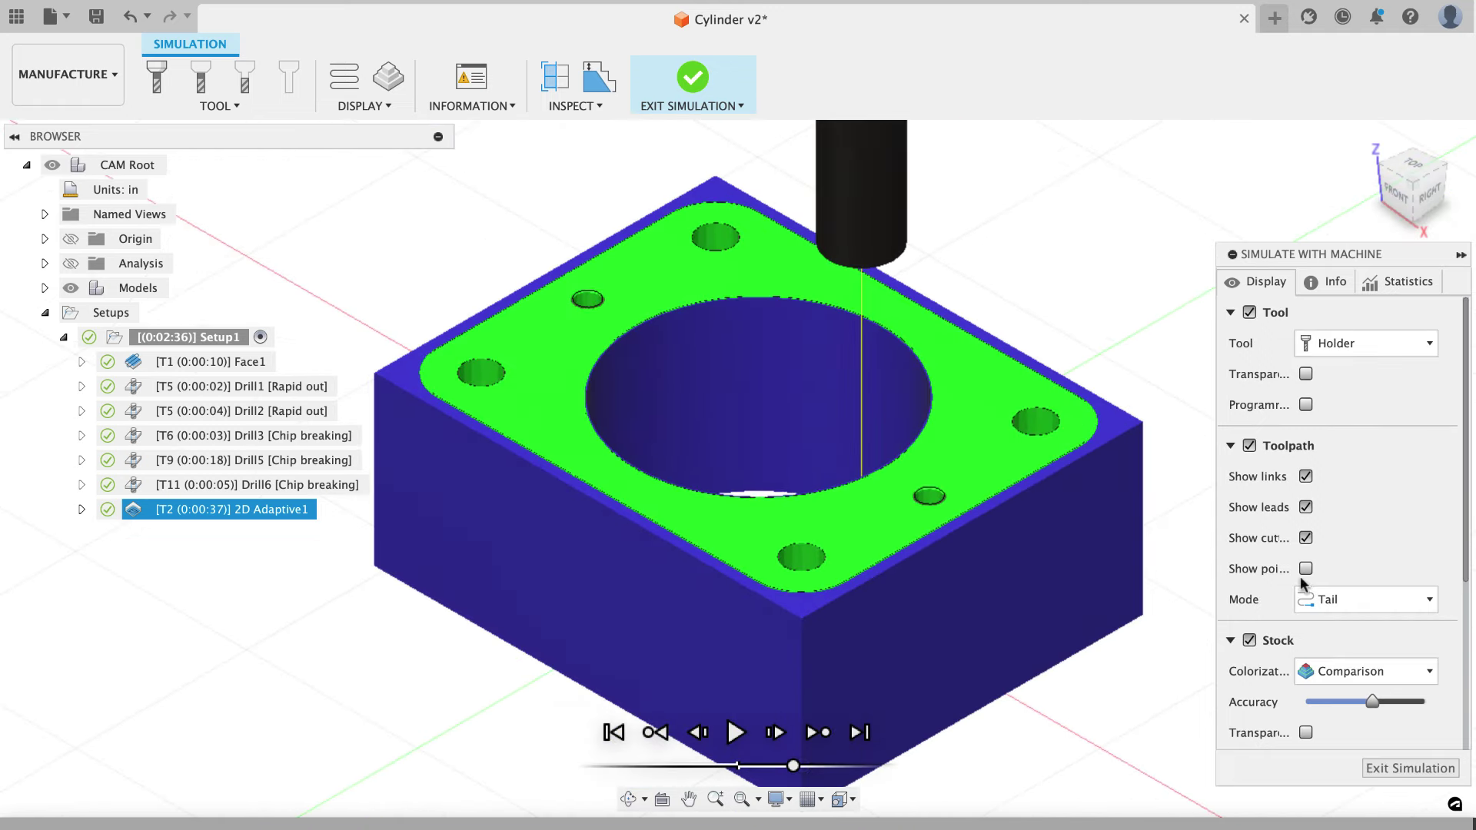
click(1391, 767)
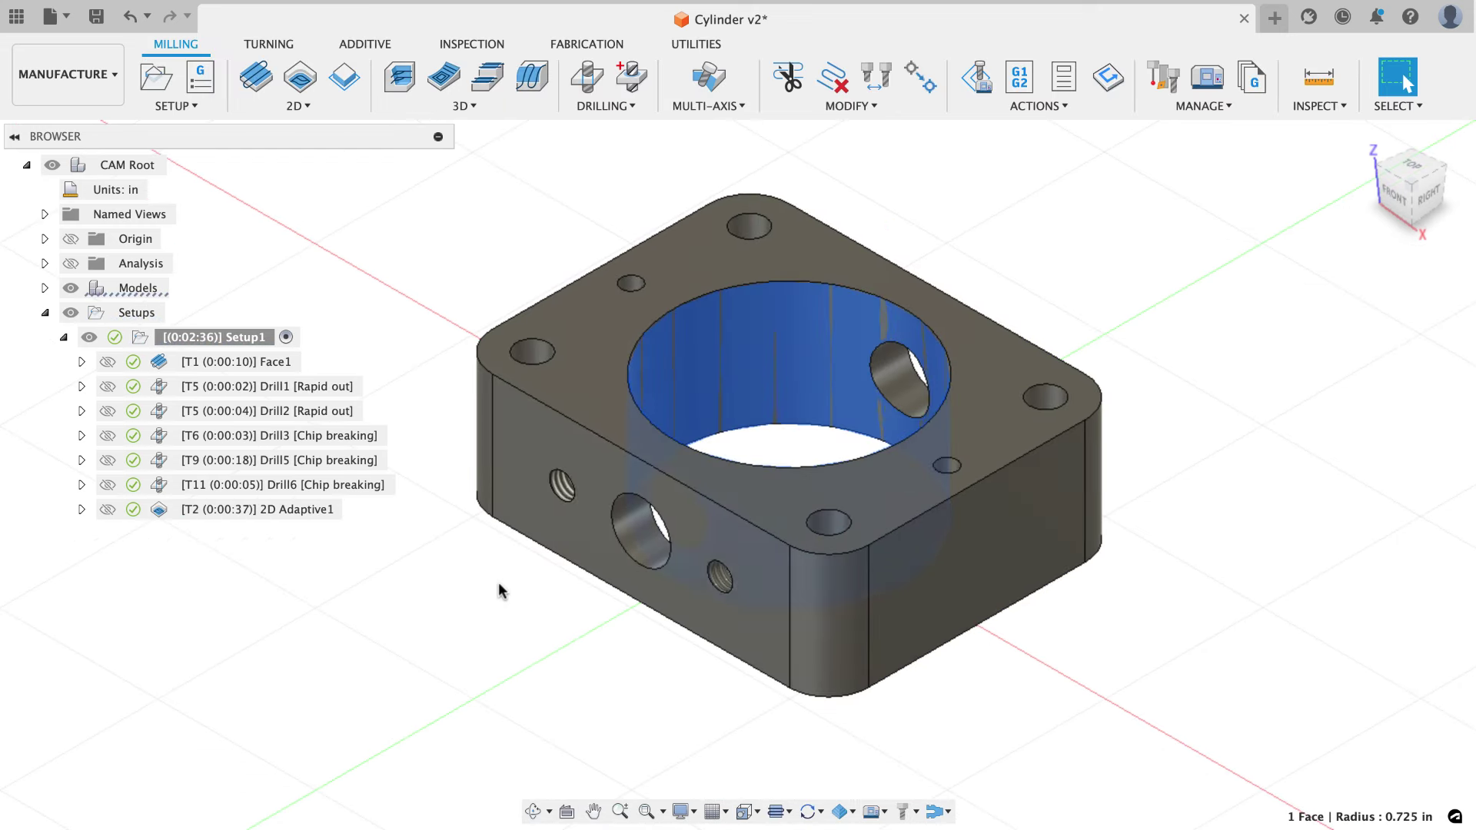
Create a derived 2D Contour operation from the 2D Adaptive1 operation.
click(484, 591)
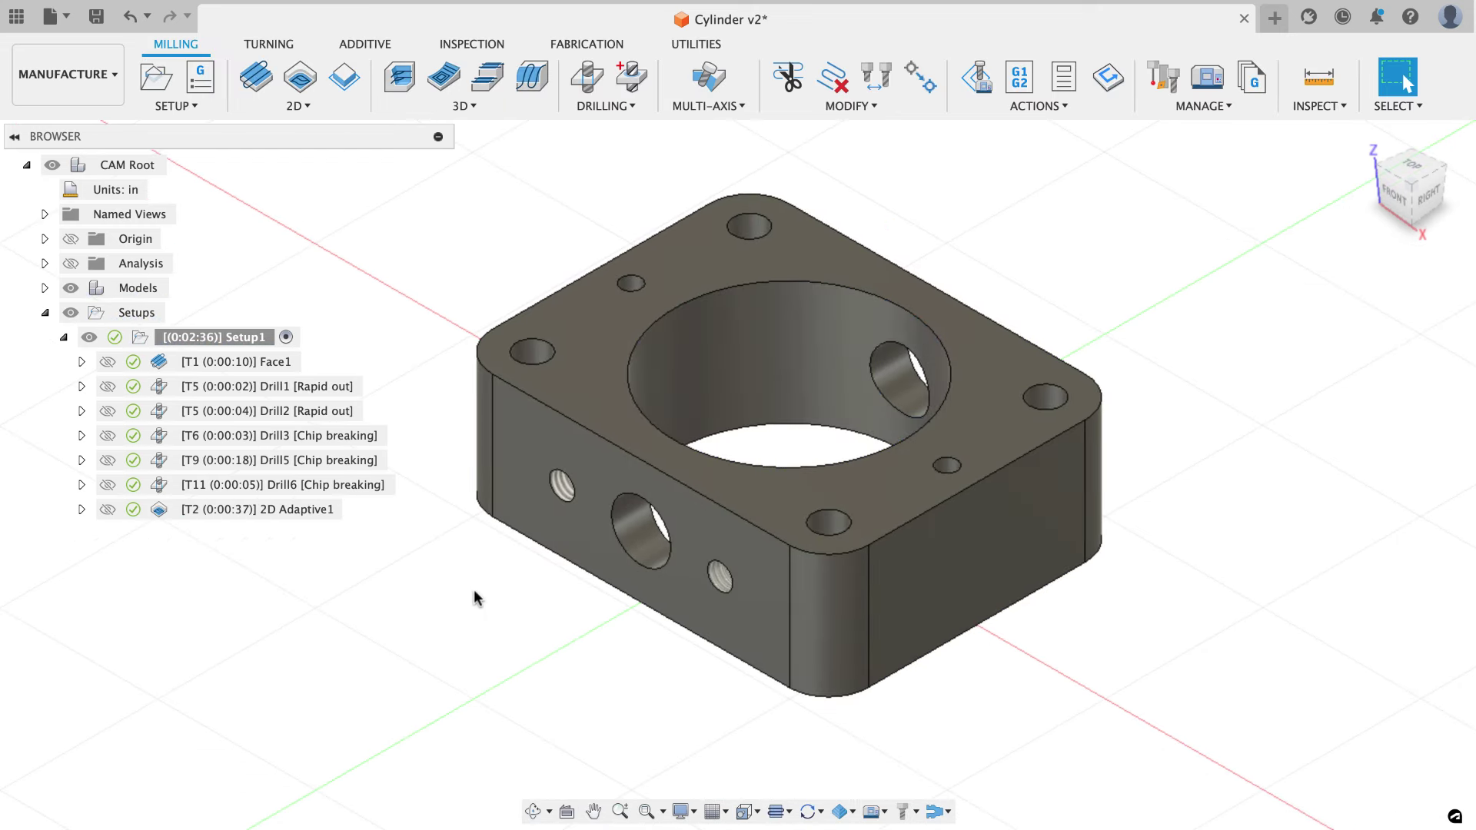
click(293, 505)
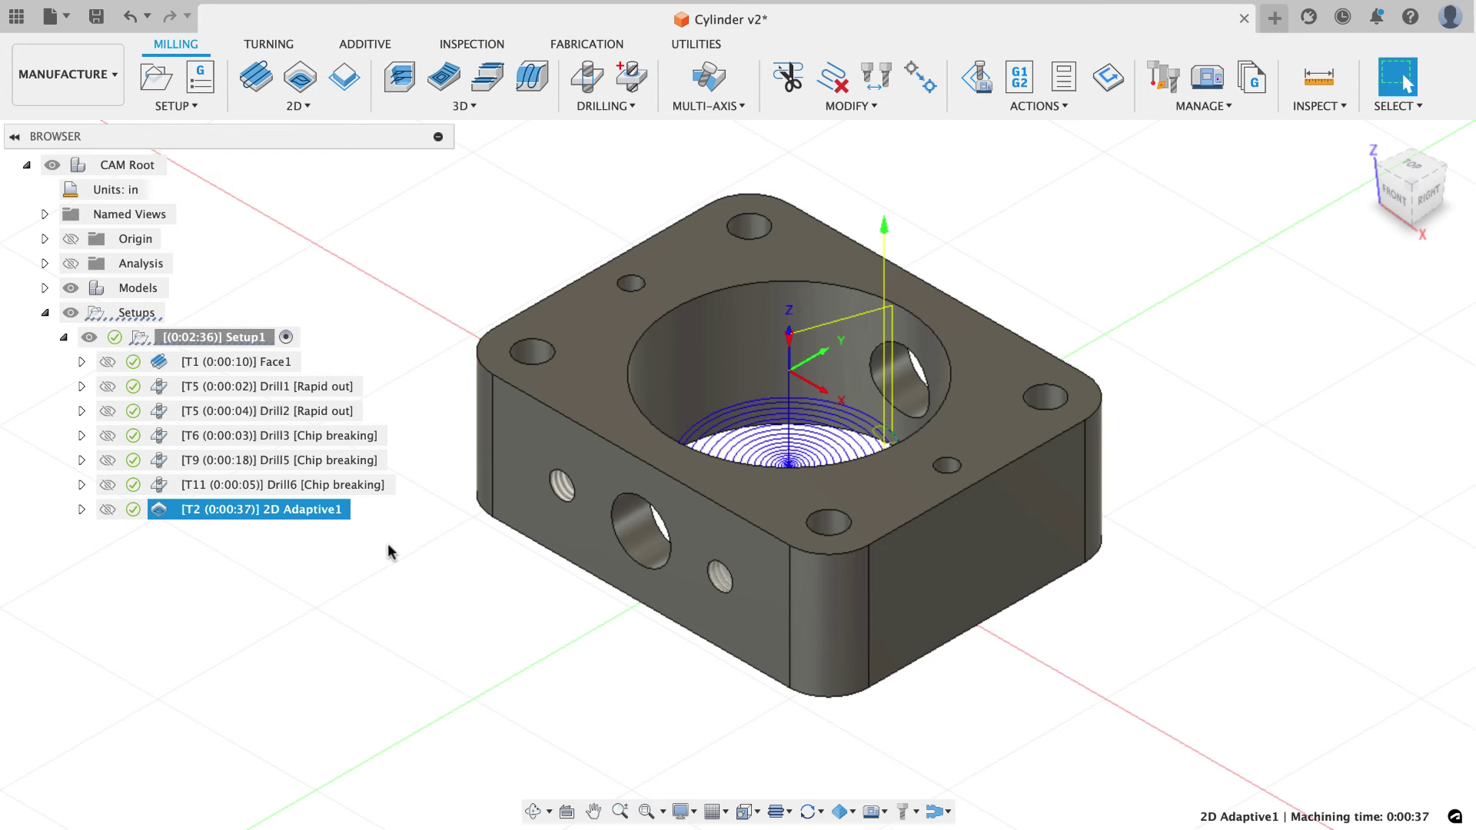
right_click(307, 509)
mouse_move(359, 390)
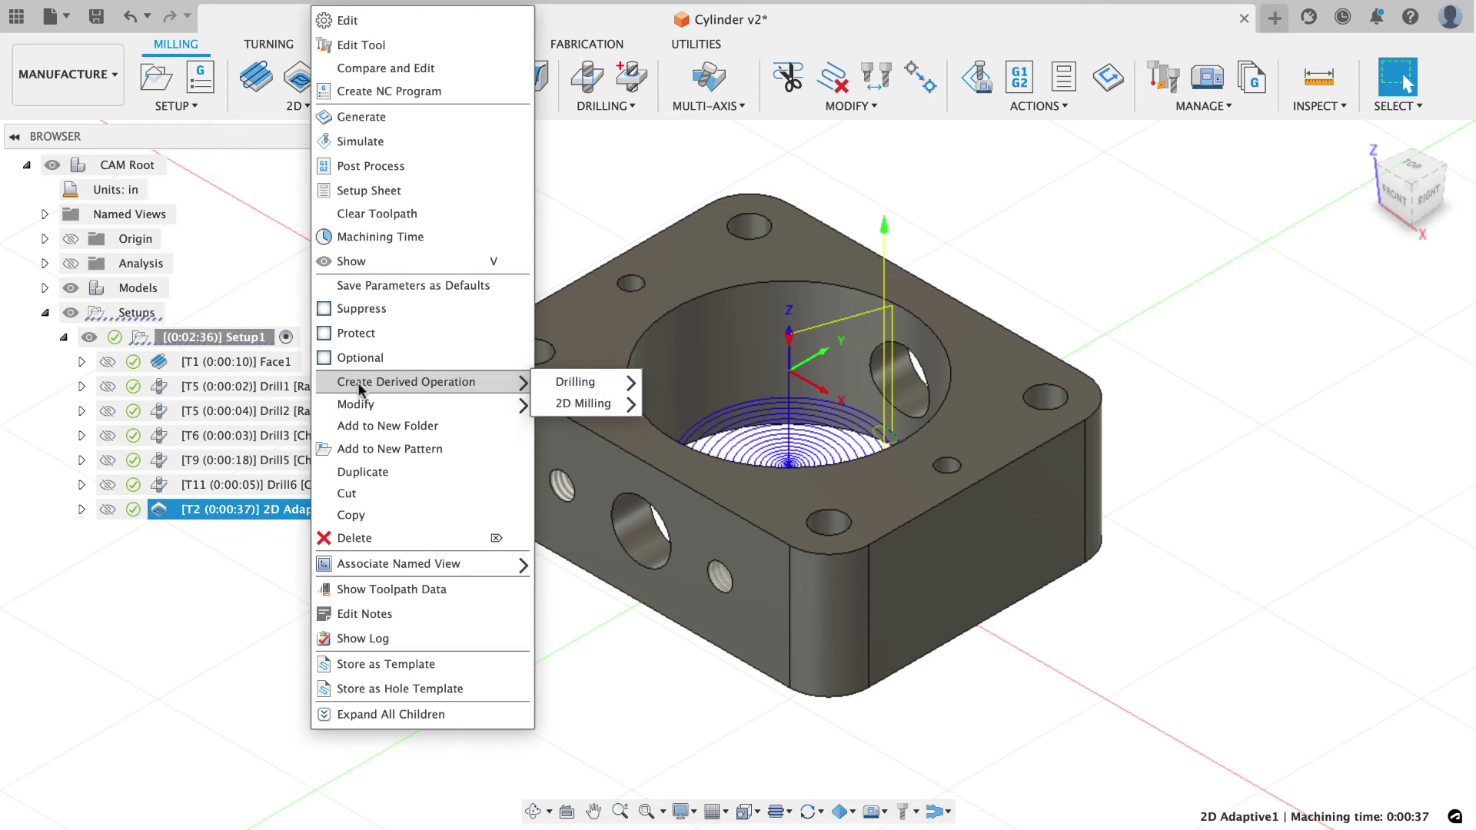
mouse_move(563, 403)
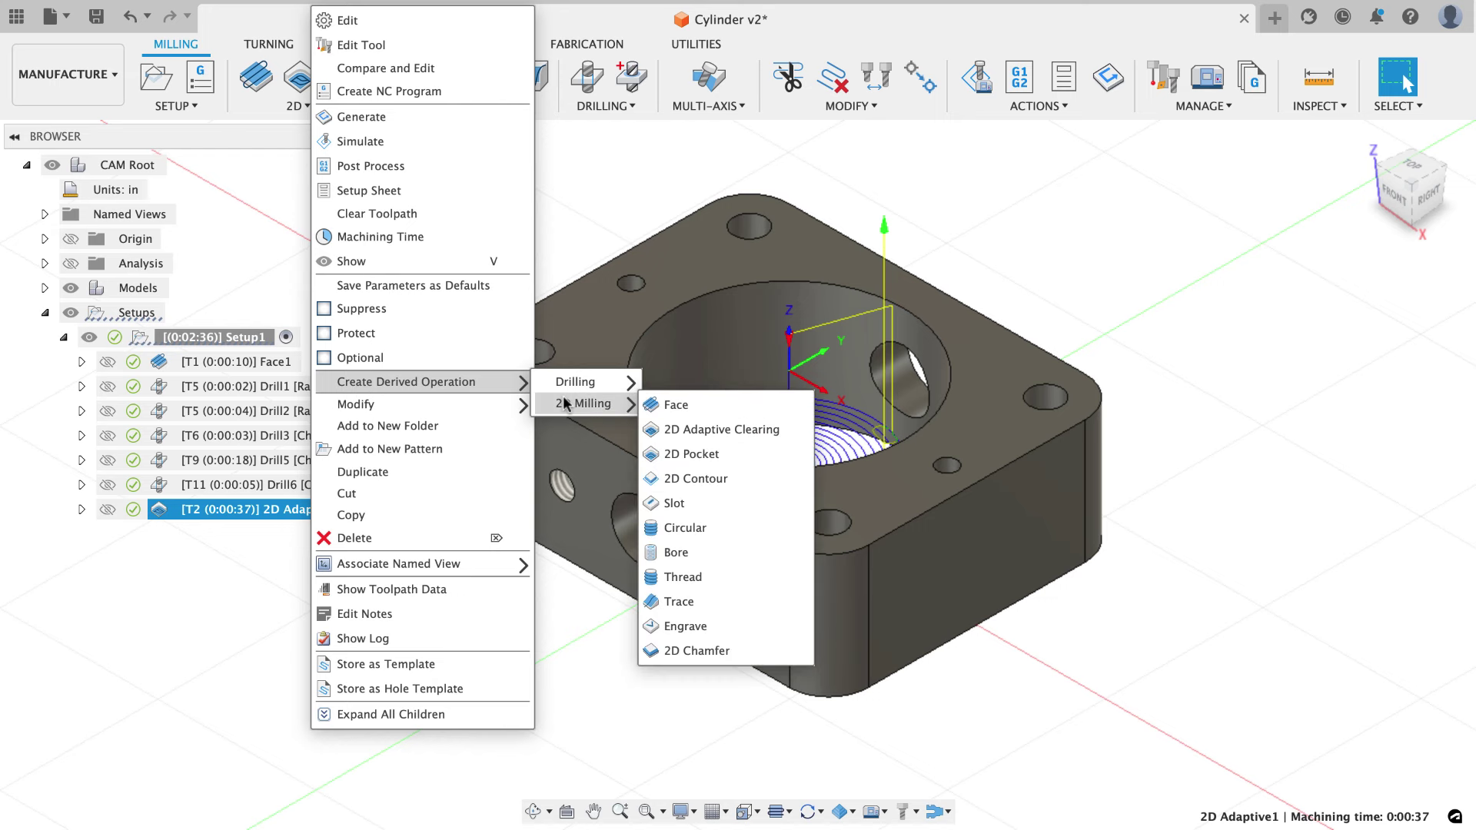
click(677, 475)
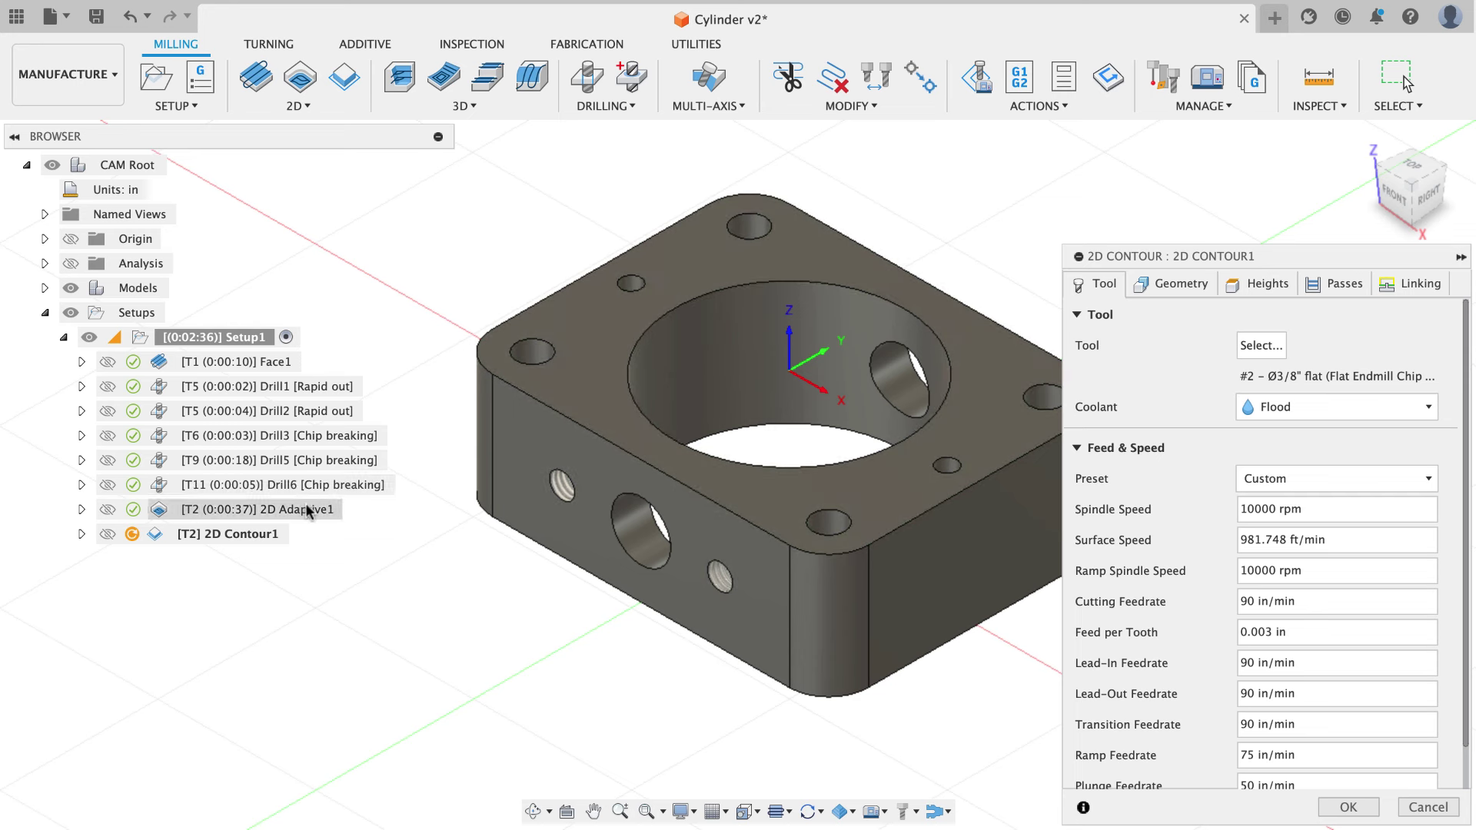
Check the contour operation's inherited bore edge selection and set its bottom height reference to Model bottom.
click(1154, 284)
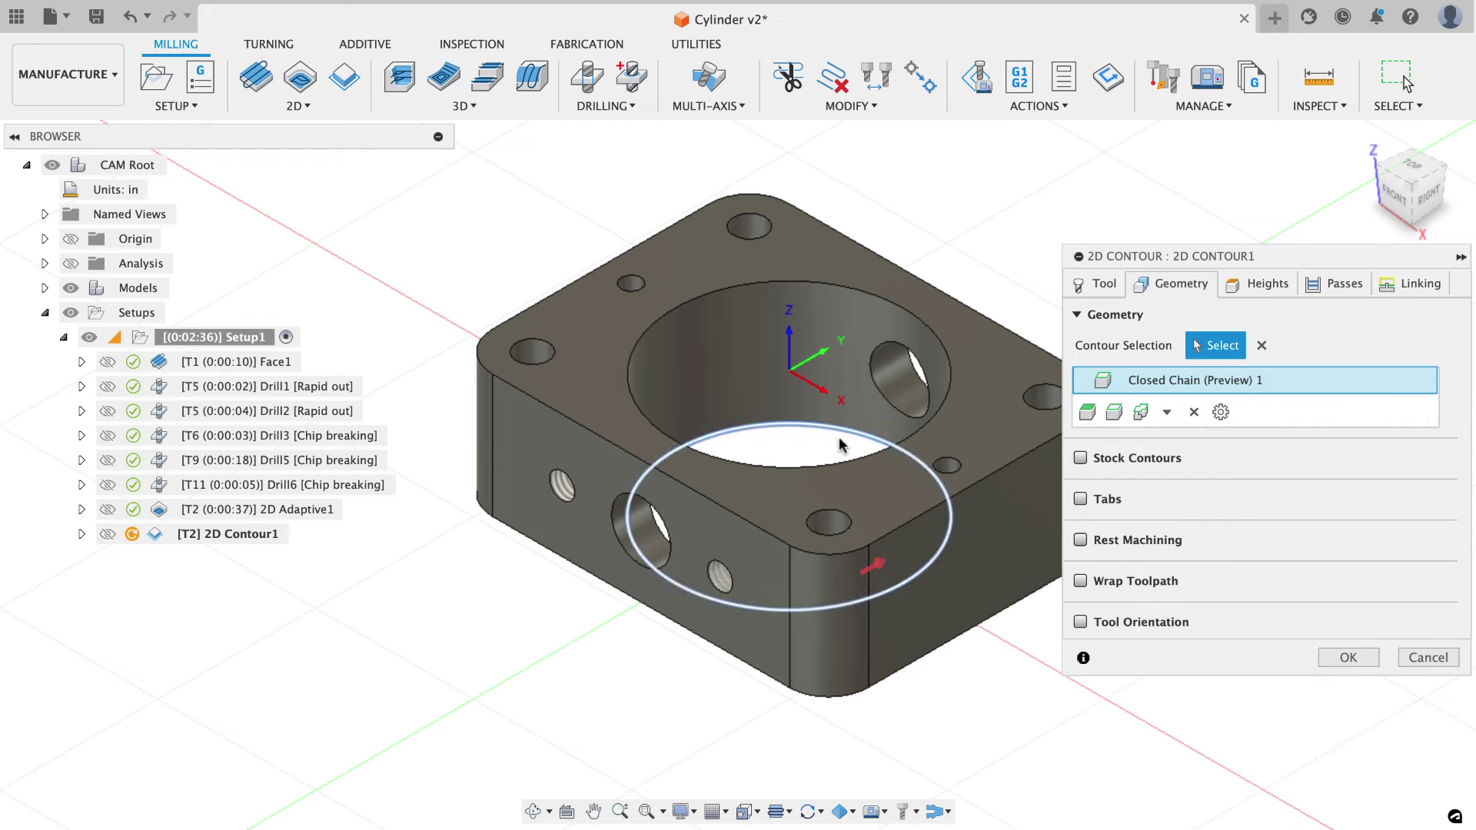
click(1261, 284)
scroll(1176, 468, down, 1)
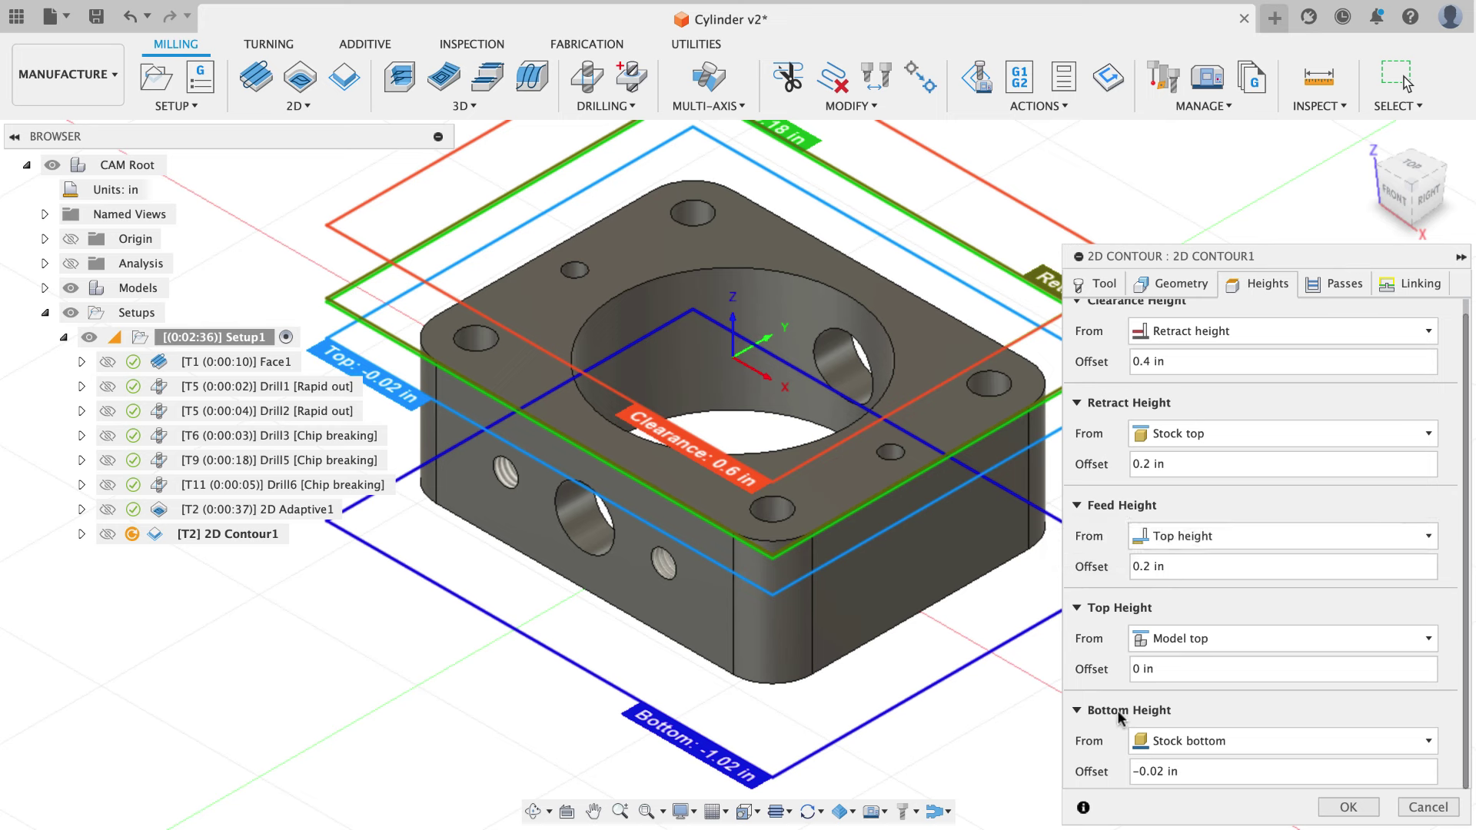
click(1211, 739)
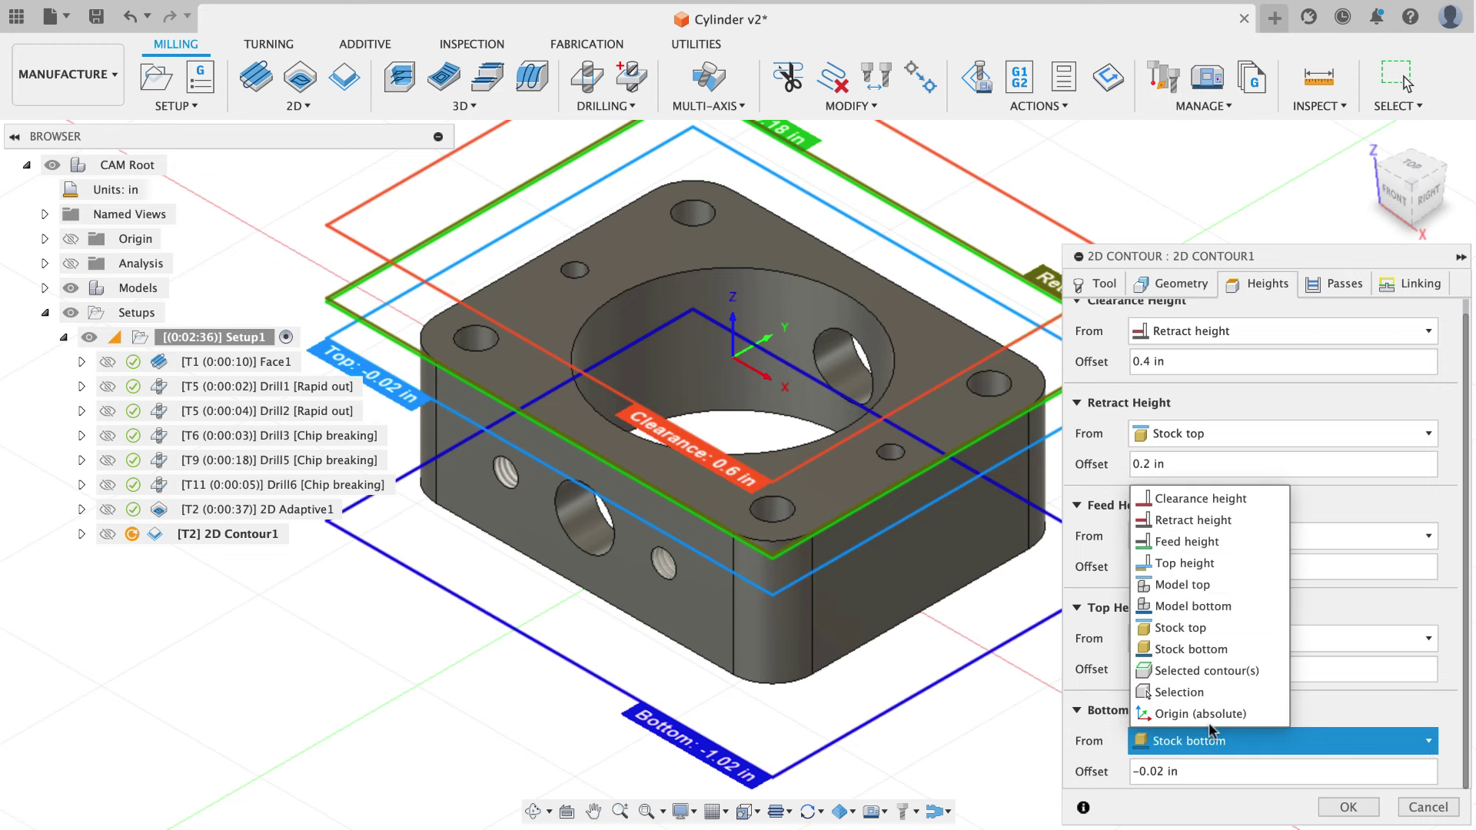
click(1211, 607)
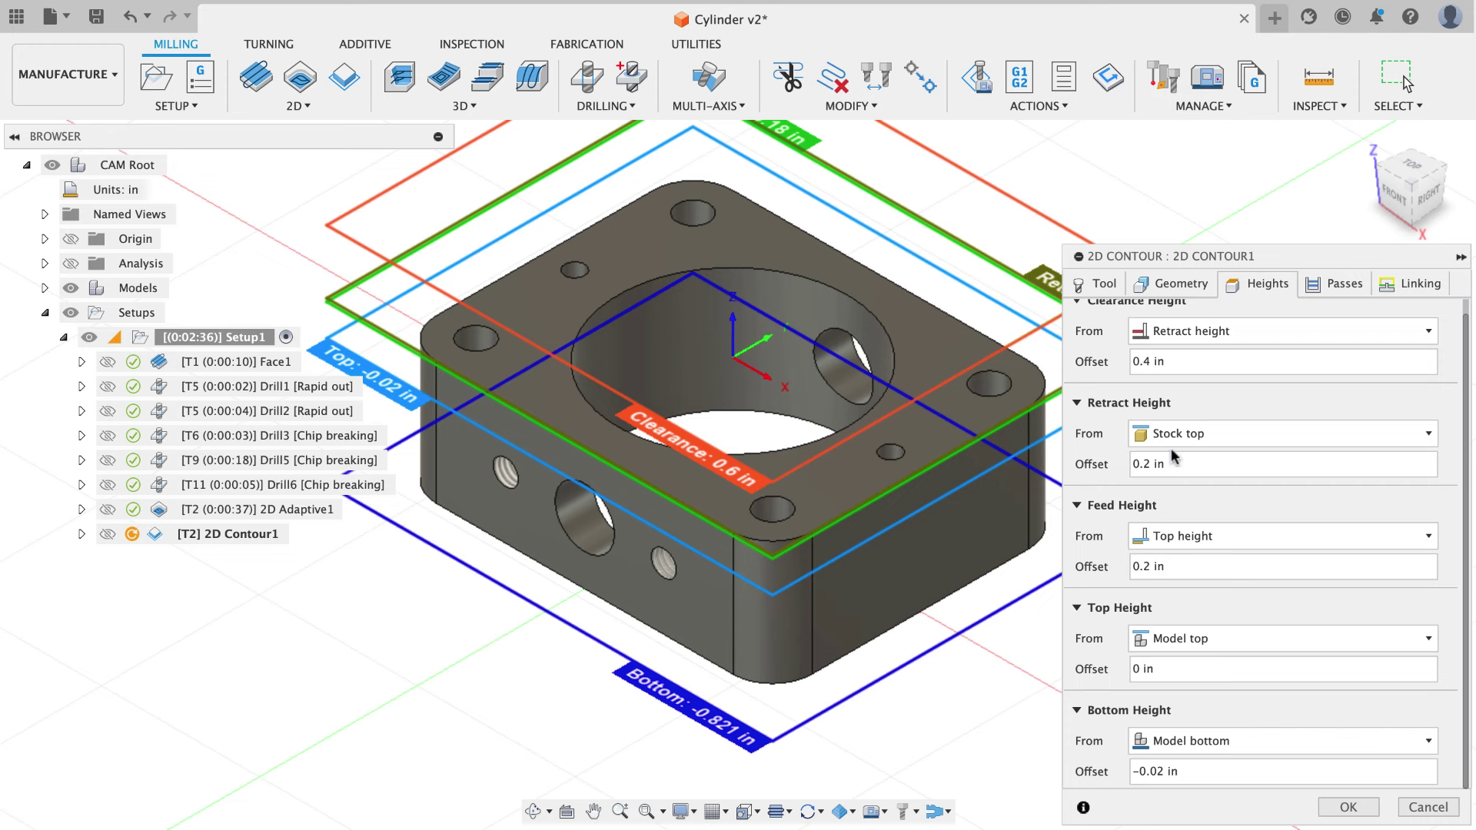
Turn off multiple depths, stock to leave and smoothing for the 2D Contour operation.
click(1335, 283)
scroll(1154, 447, down, 5)
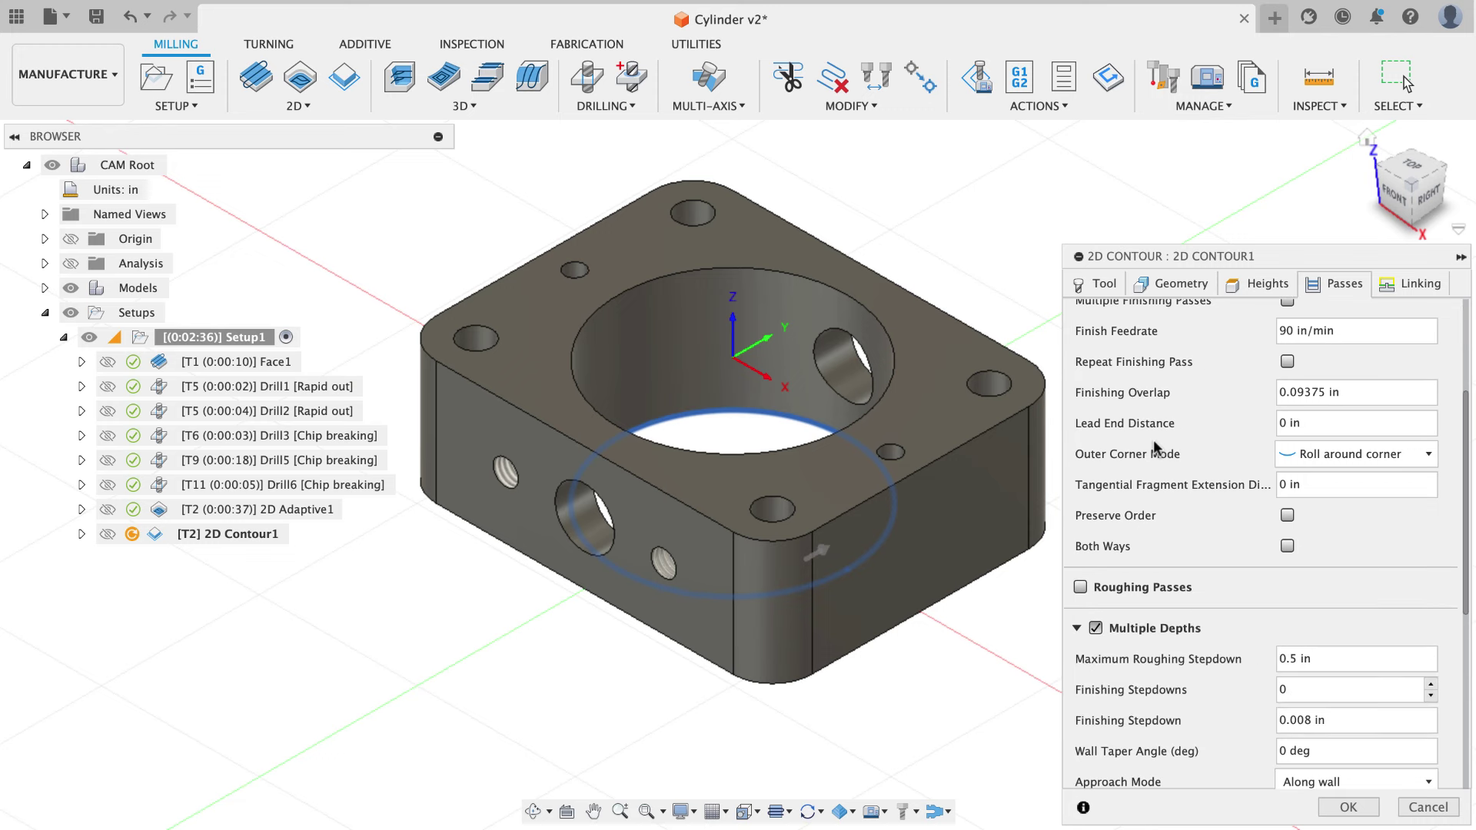
click(1096, 506)
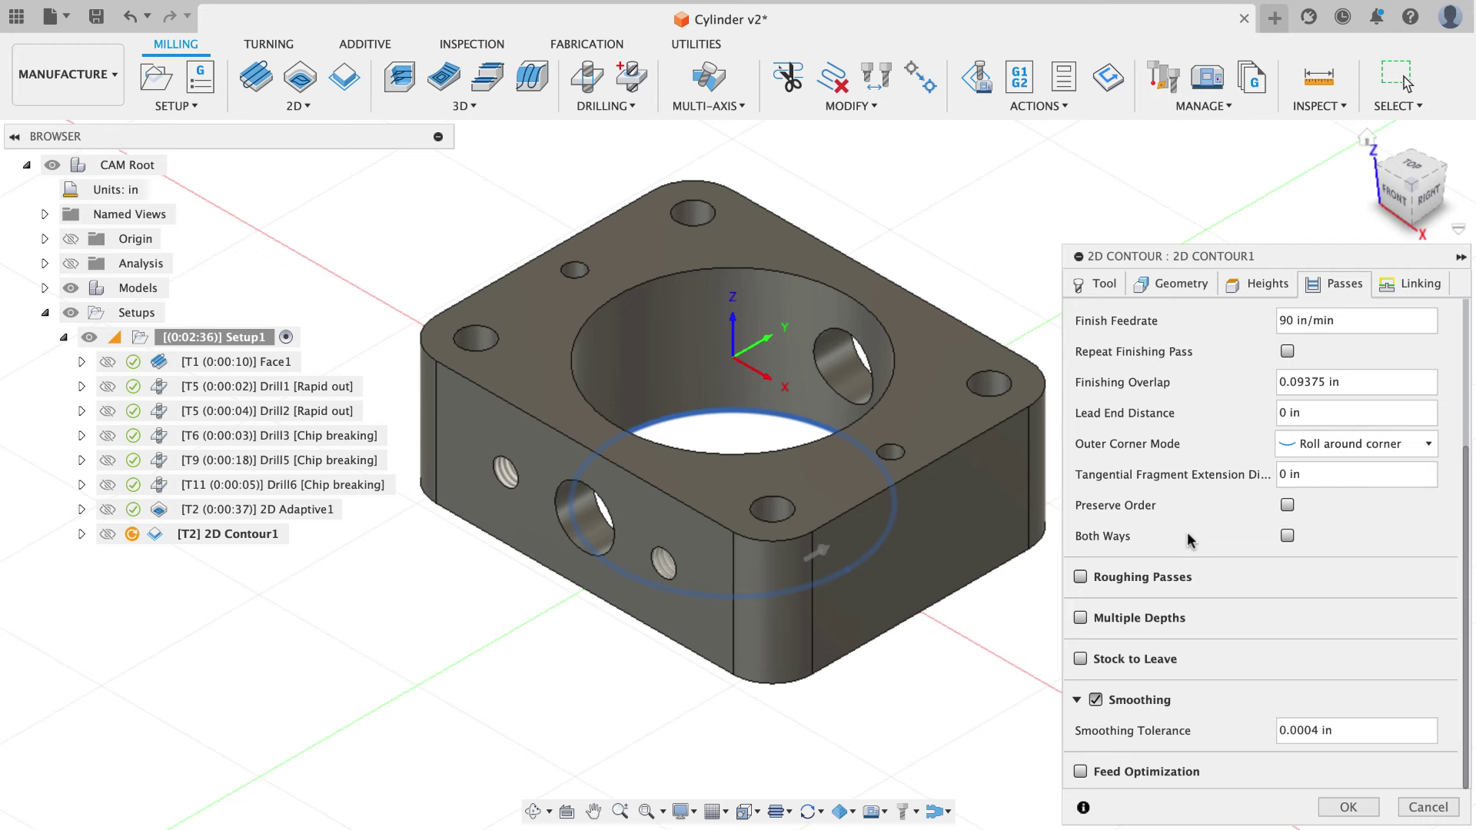
click(1095, 699)
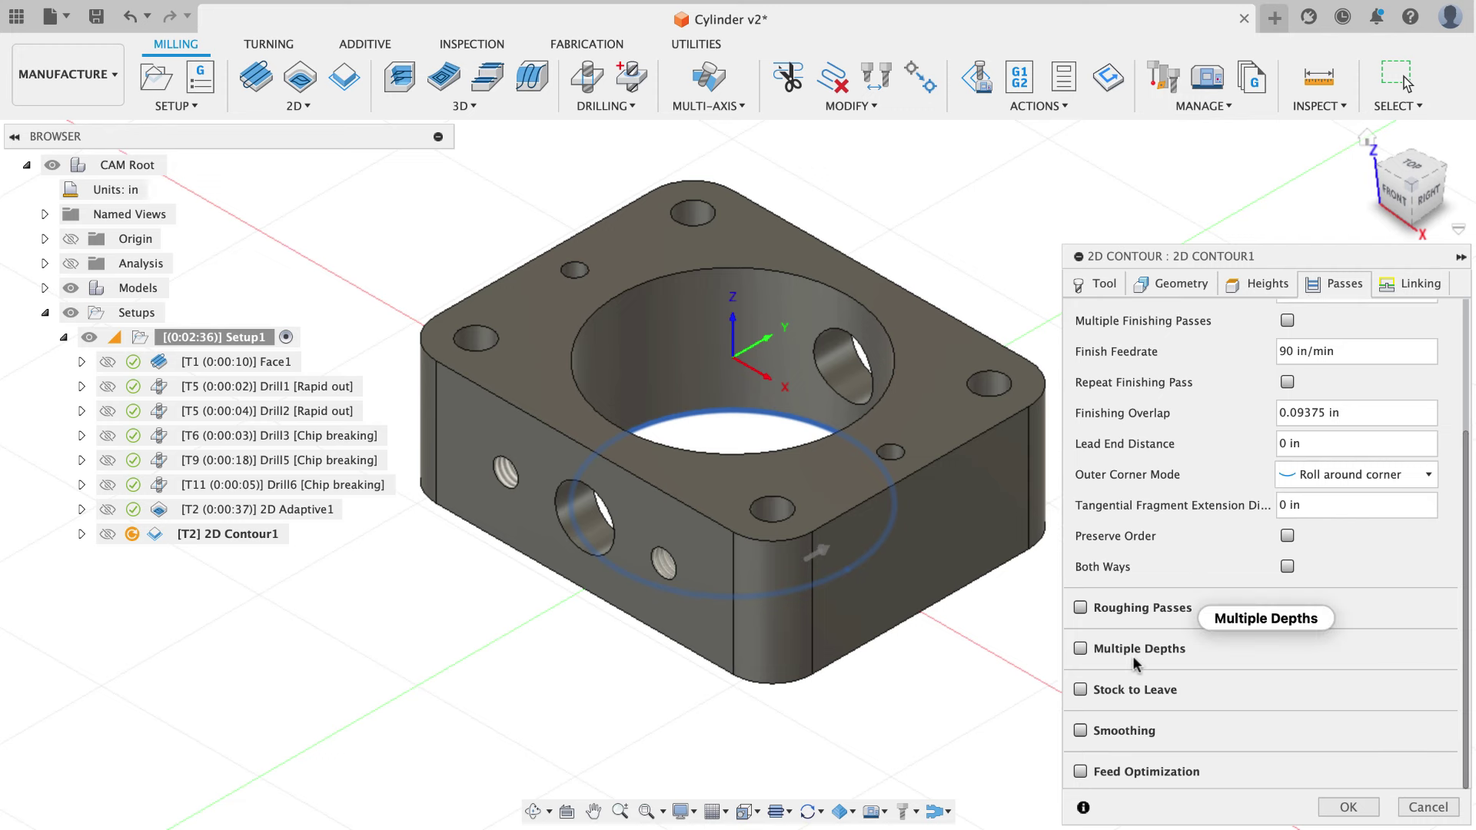
Clear the predrill position from the 2D Contour operation's linking settings and generate its toolpath.
mouse_move(1134, 663)
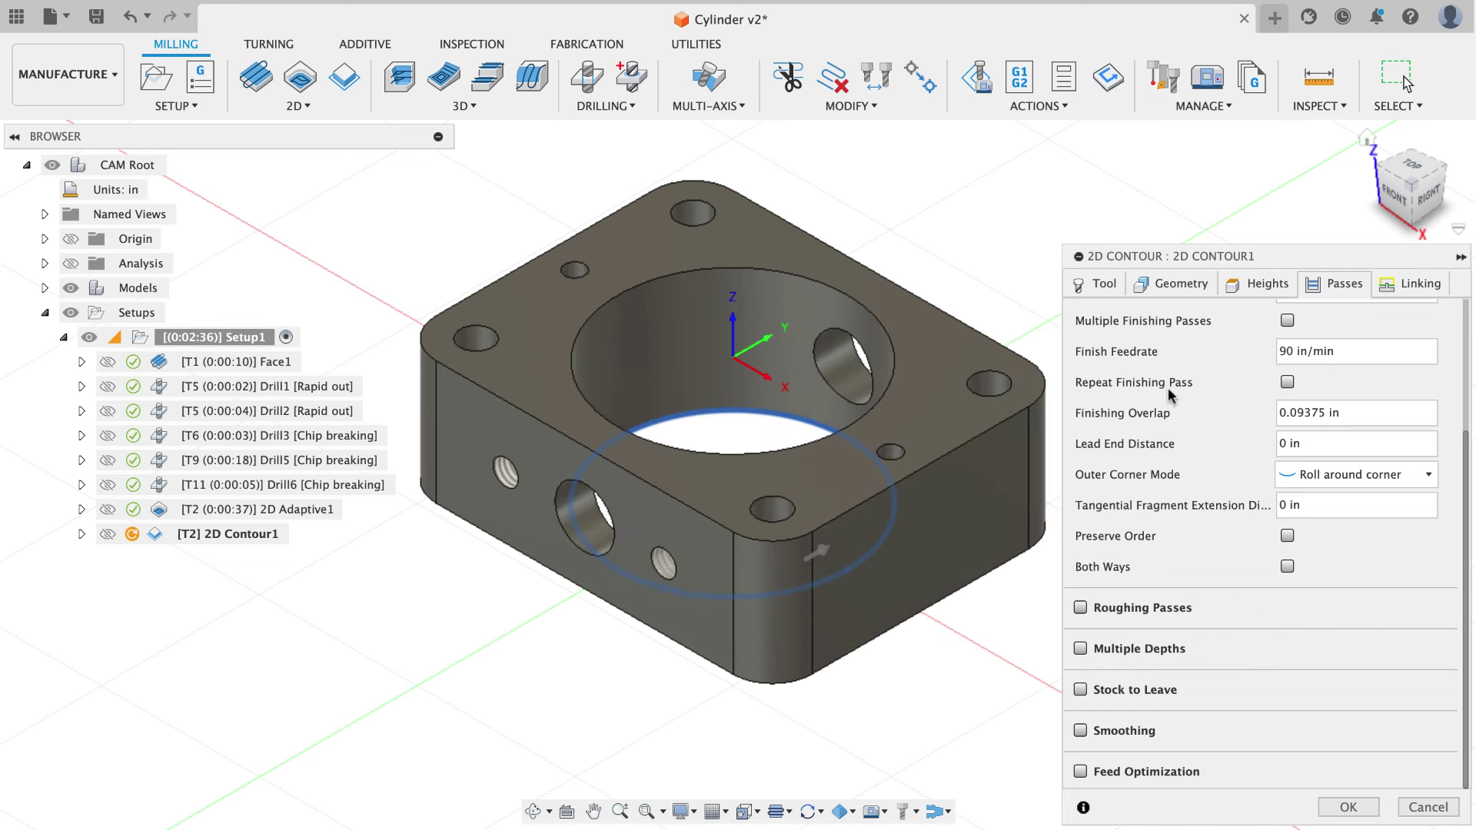
click(1391, 283)
scroll(1164, 463, up, 2)
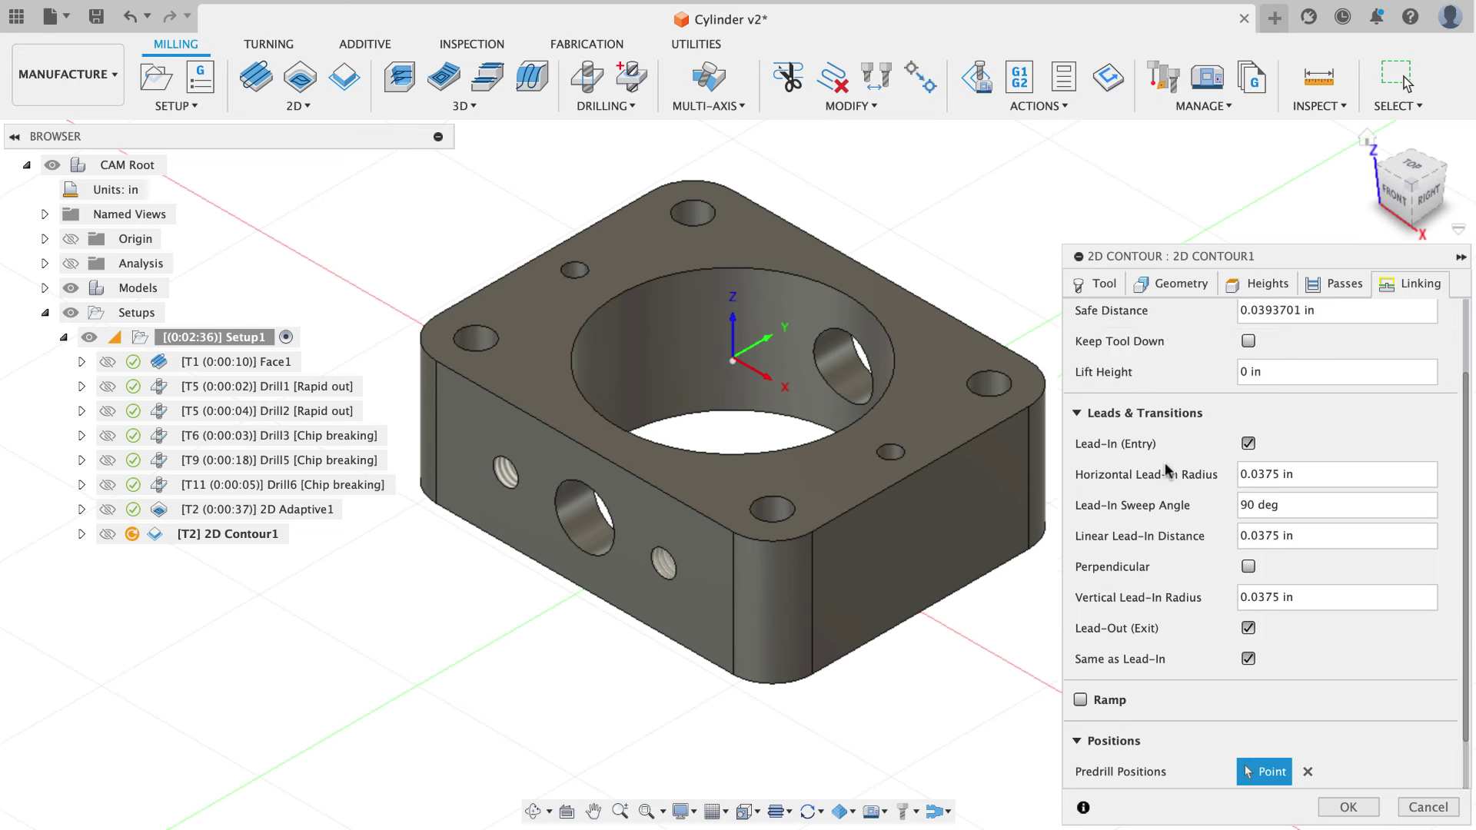
scroll(1152, 702, down, 2)
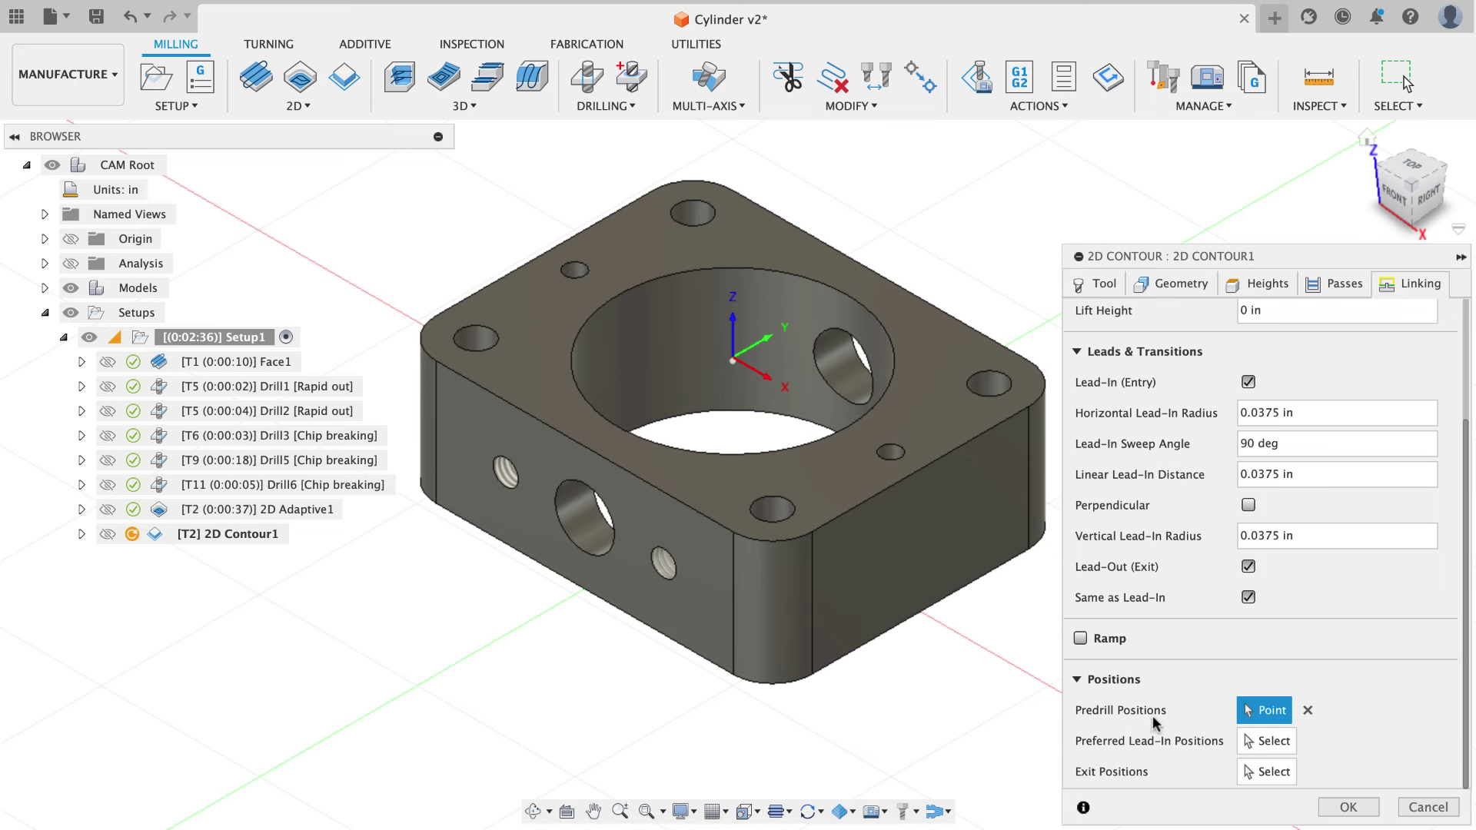
click(1307, 710)
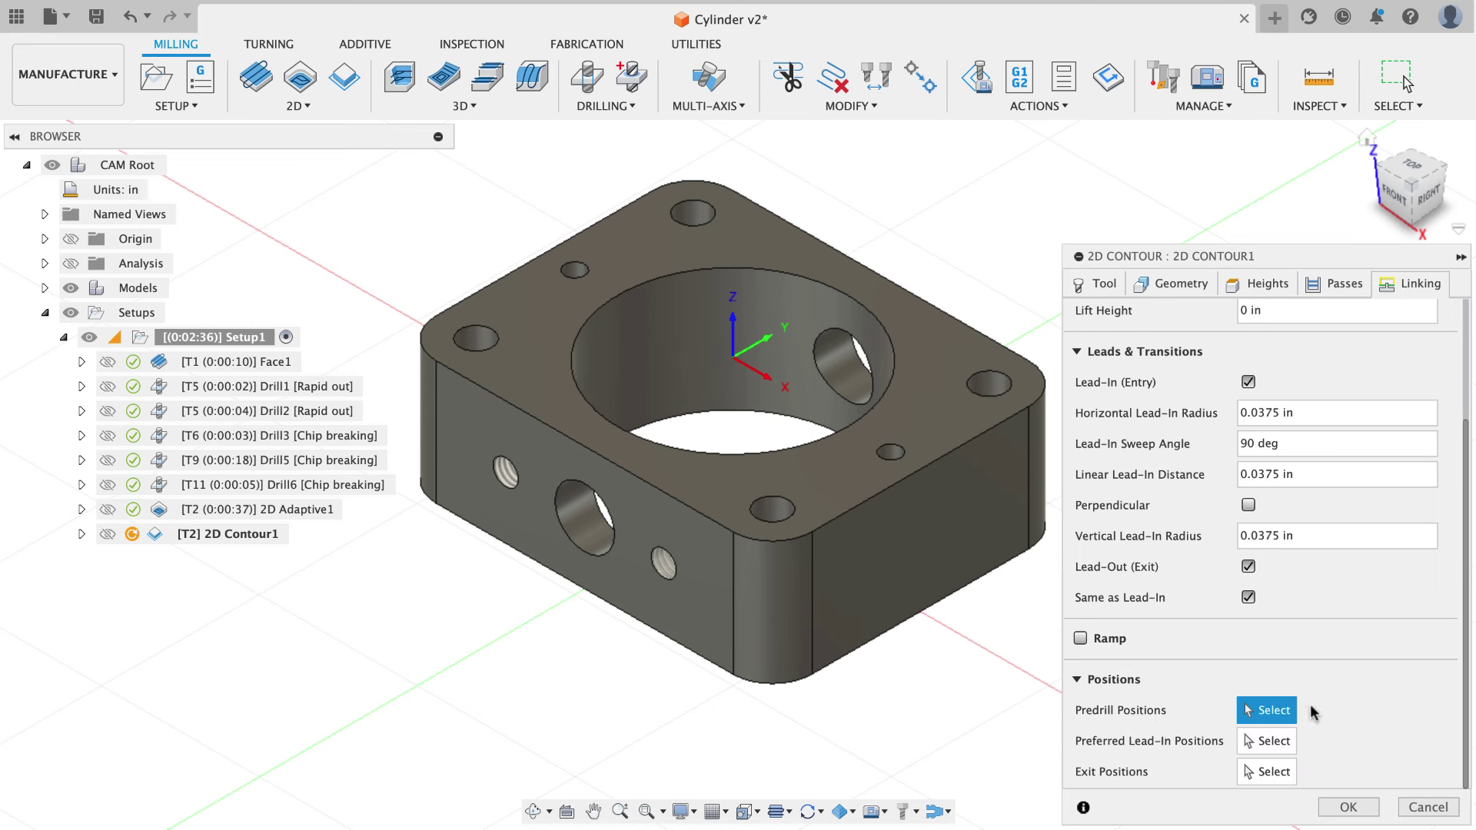
click(1348, 807)
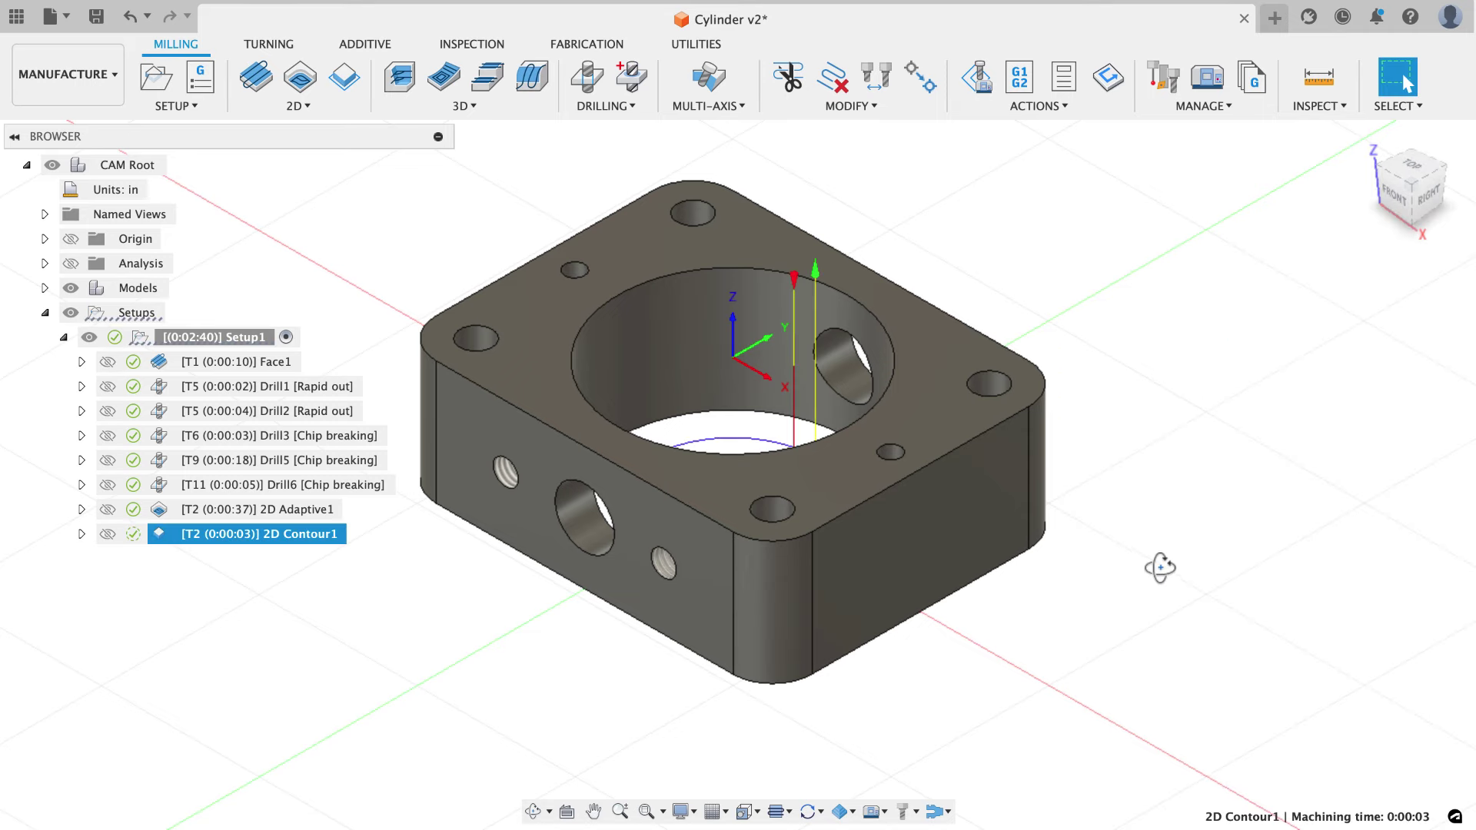
Simulate the 2D Contour1 toolpath with the machine, watch the bore finishing pass and exit the simulation.
mouse_move(1160, 566)
shift+middle_down()
mouse_move(1172, 681)
mouse_move(1160, 560)
shift+middle_up()
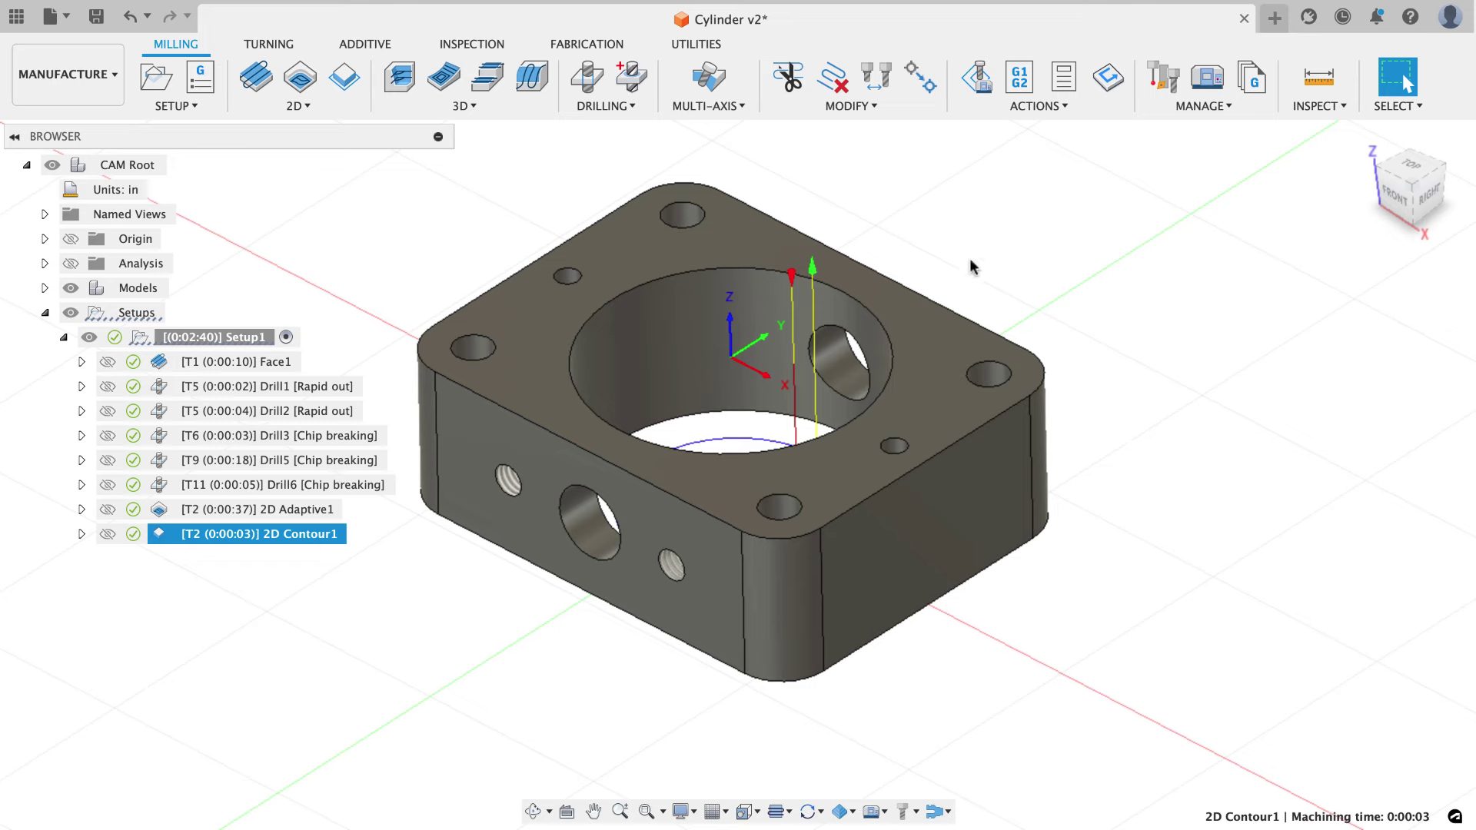
shift+middle_drag(950, 392, 965, 395)
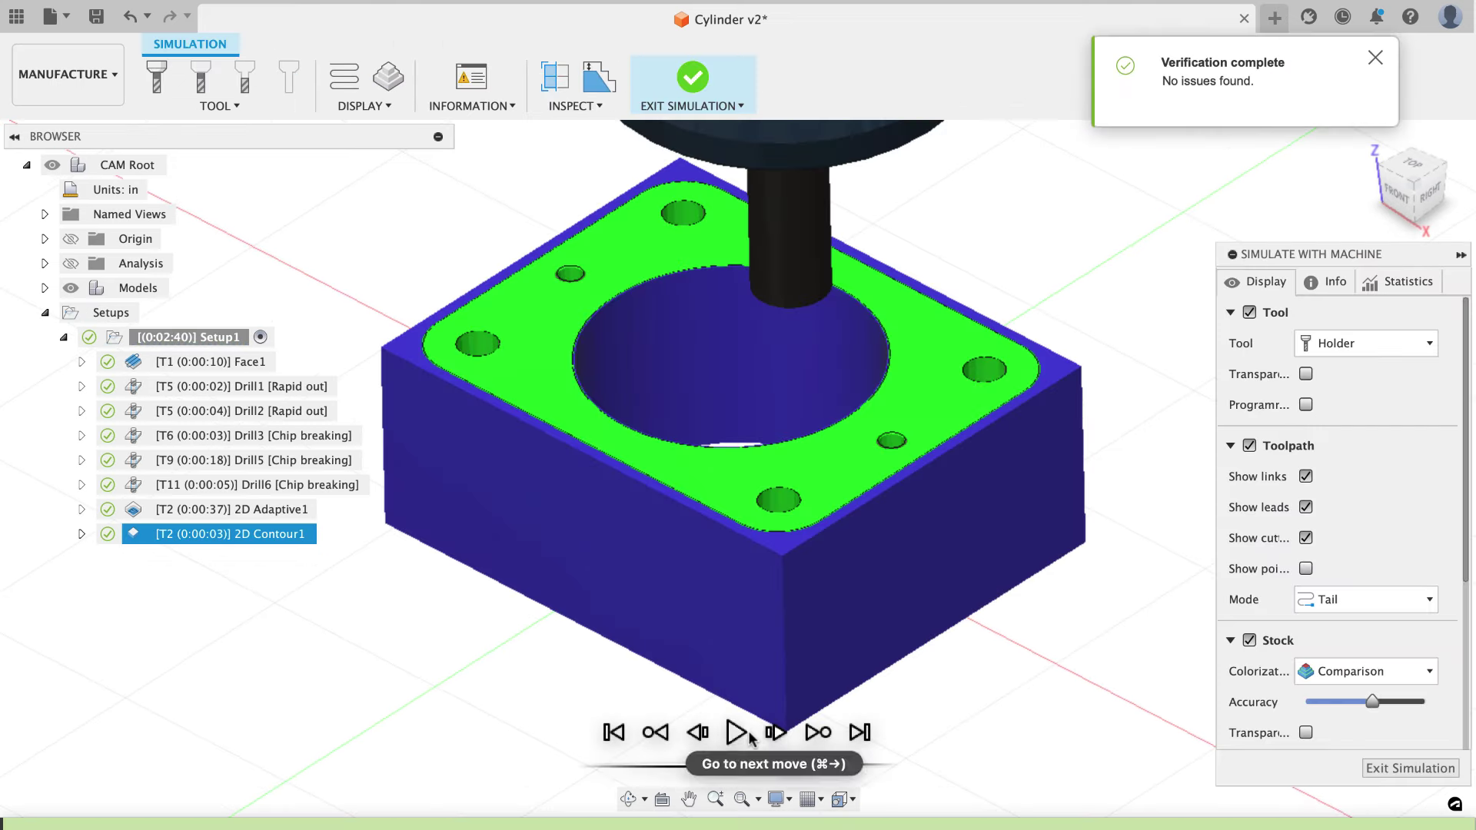
click(736, 732)
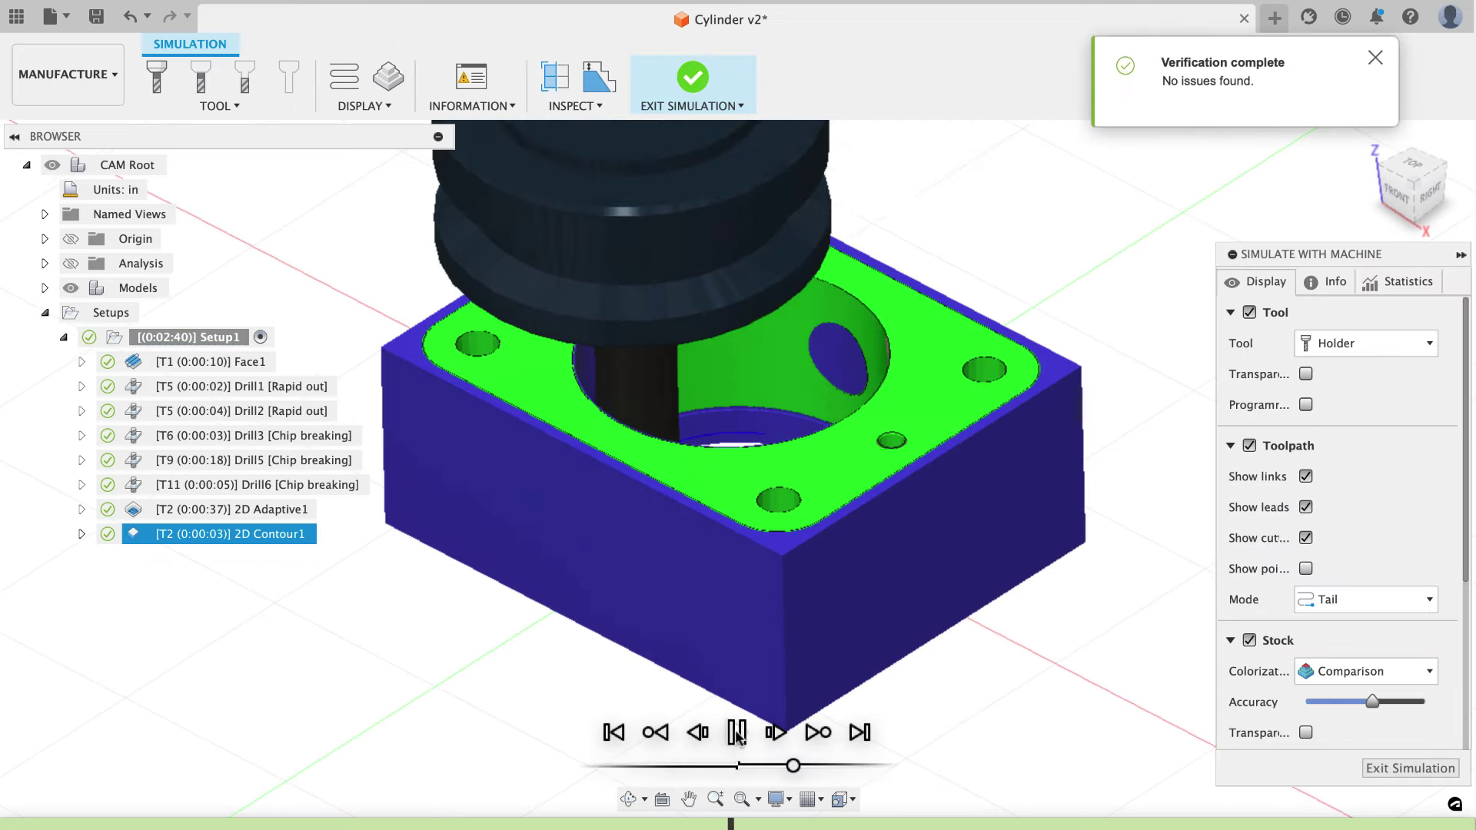
click(737, 732)
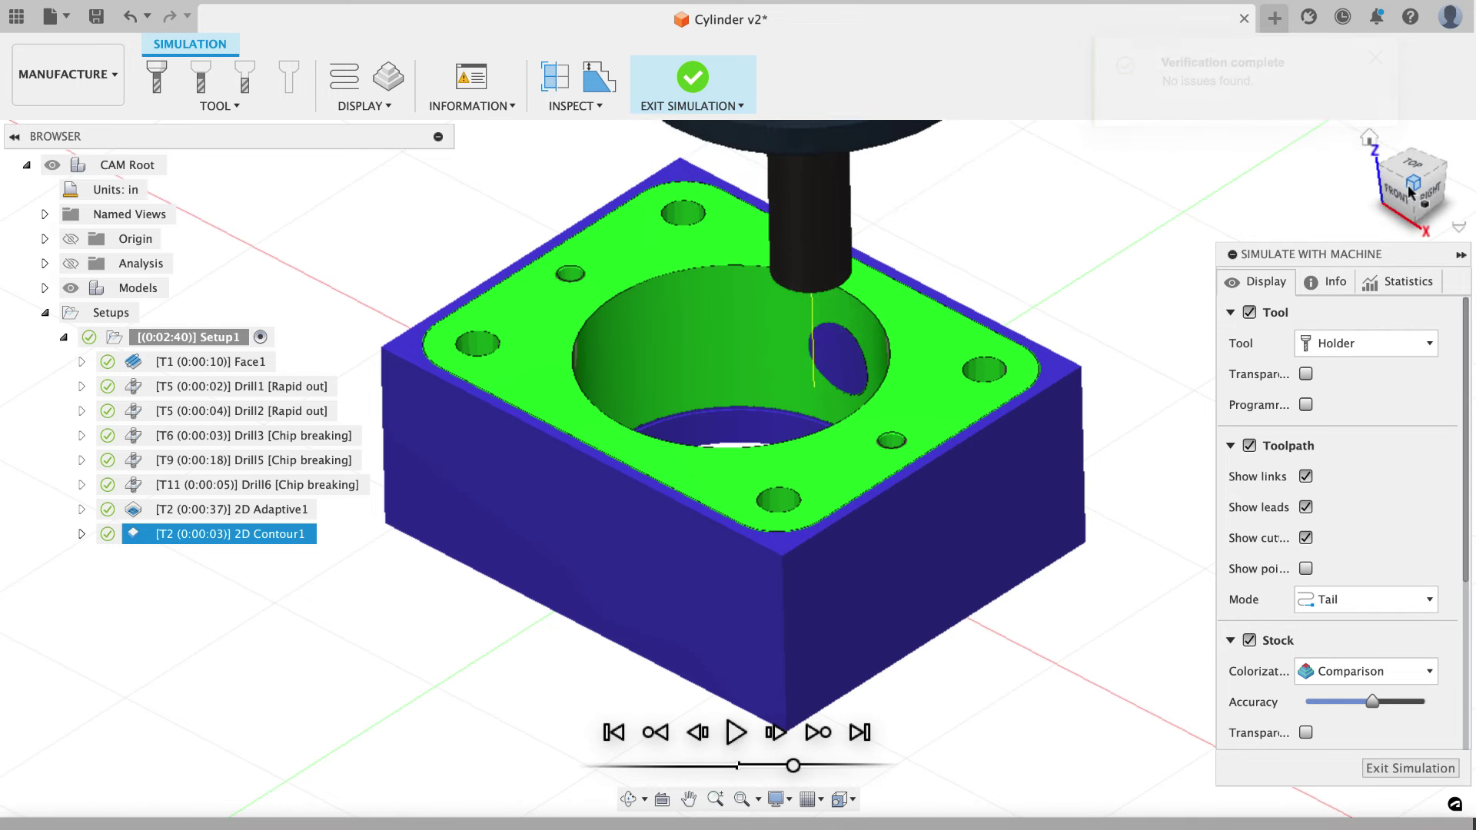
click(736, 731)
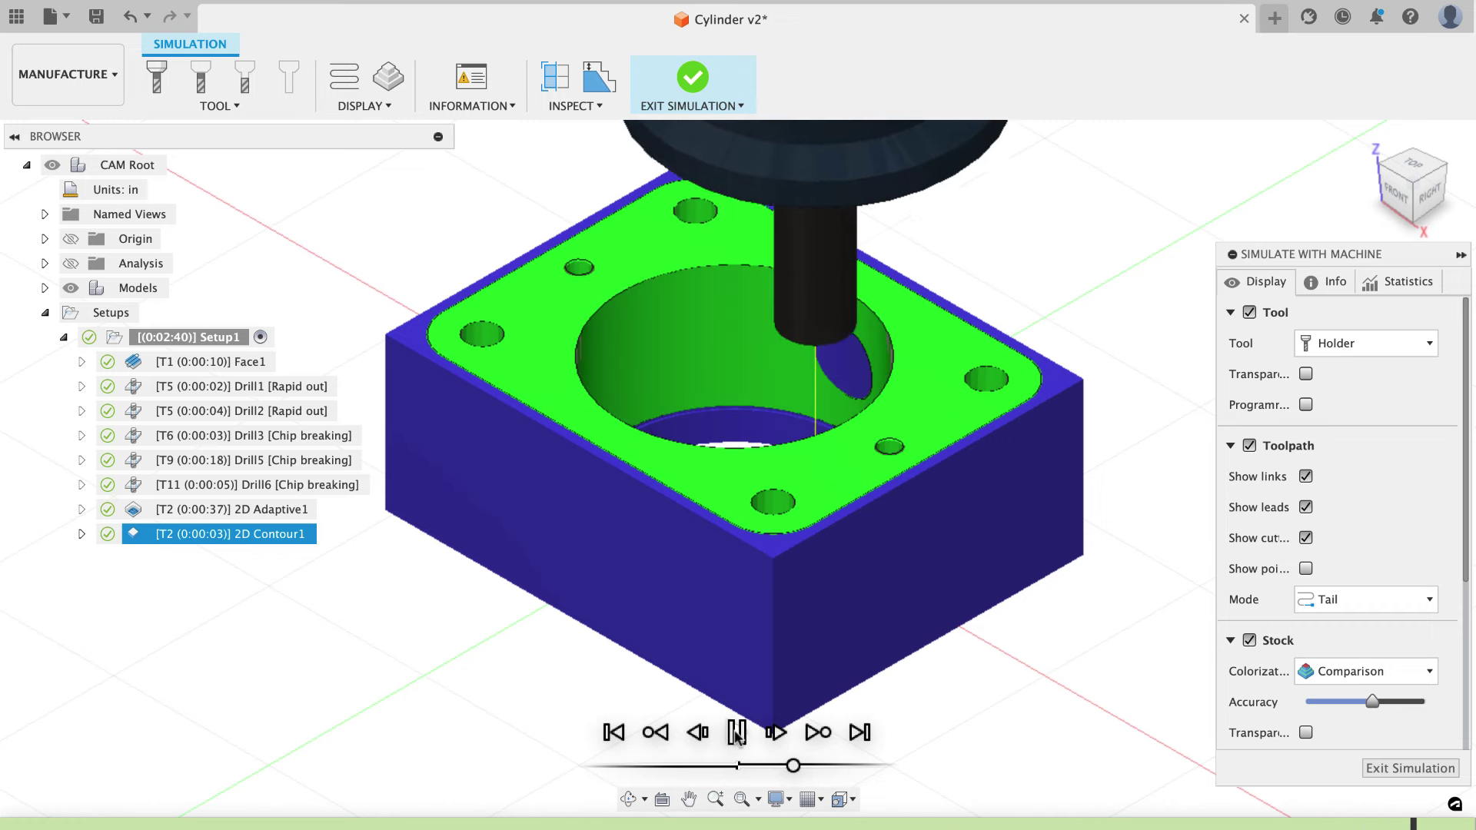
key(Escape)
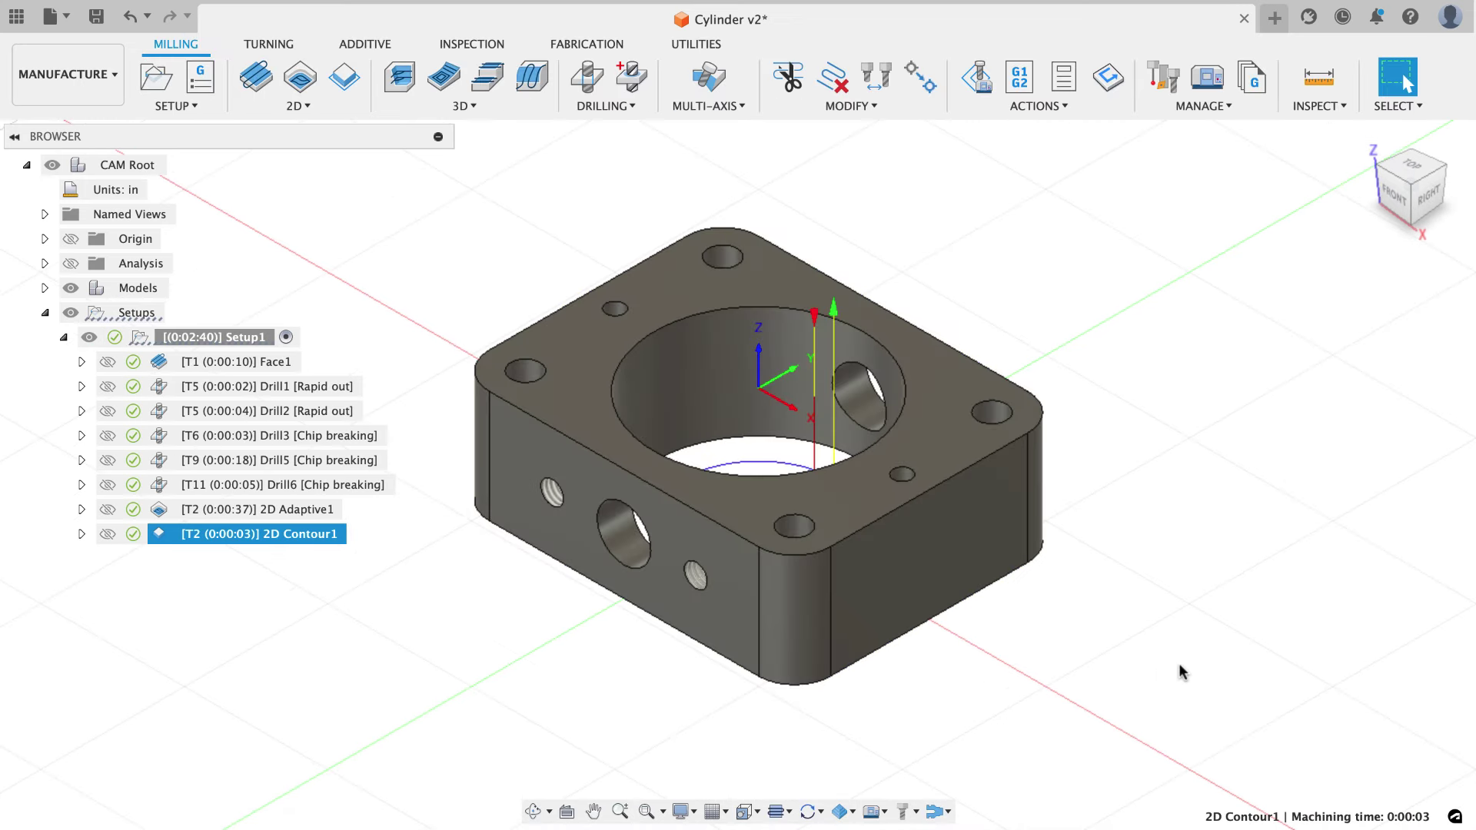
Copy the 2D Adaptive1 and 2D Contour1 operations together and paste them into Setup1.
click(259, 510)
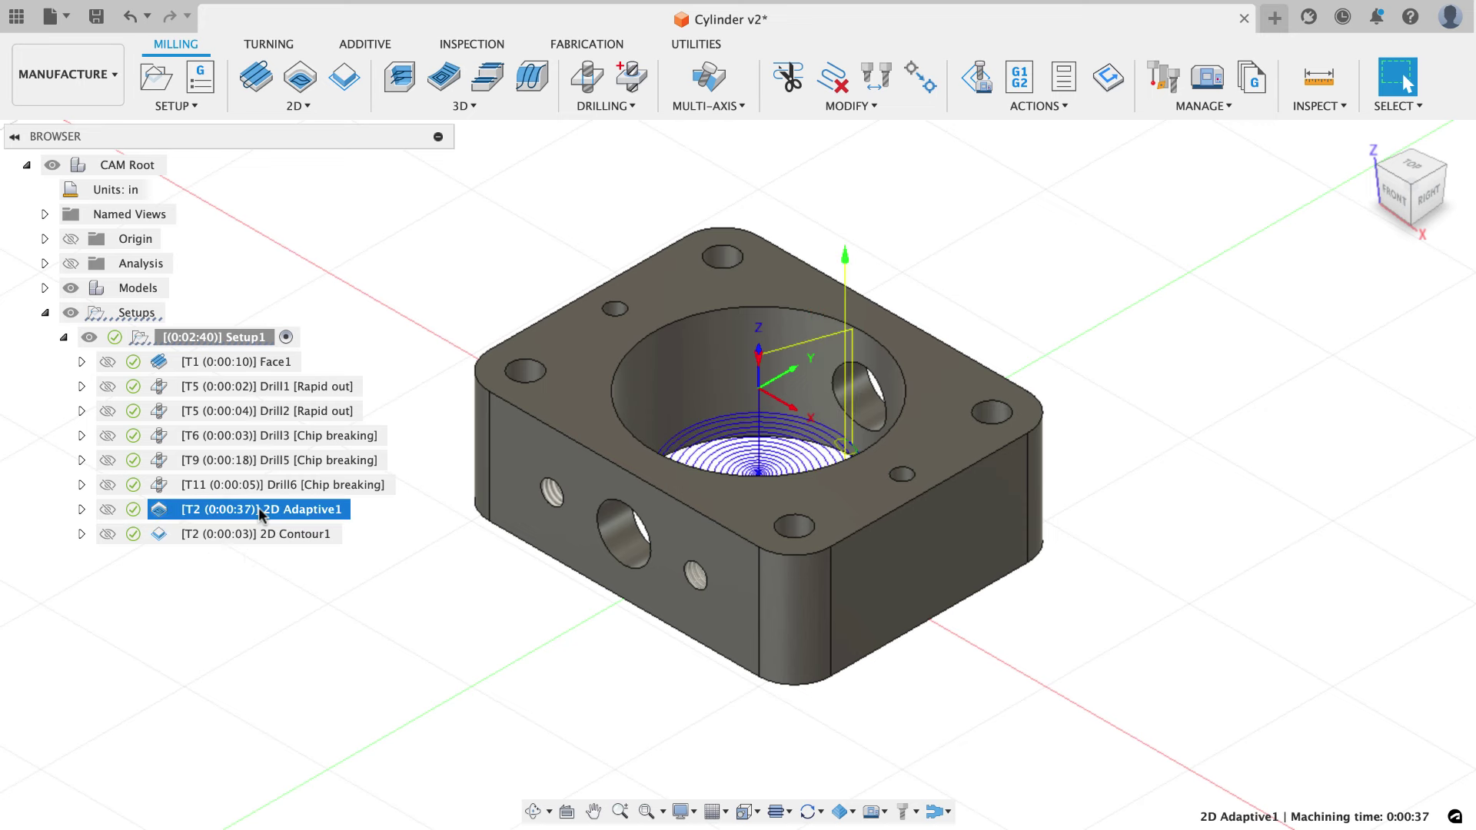
shift+click(292, 536)
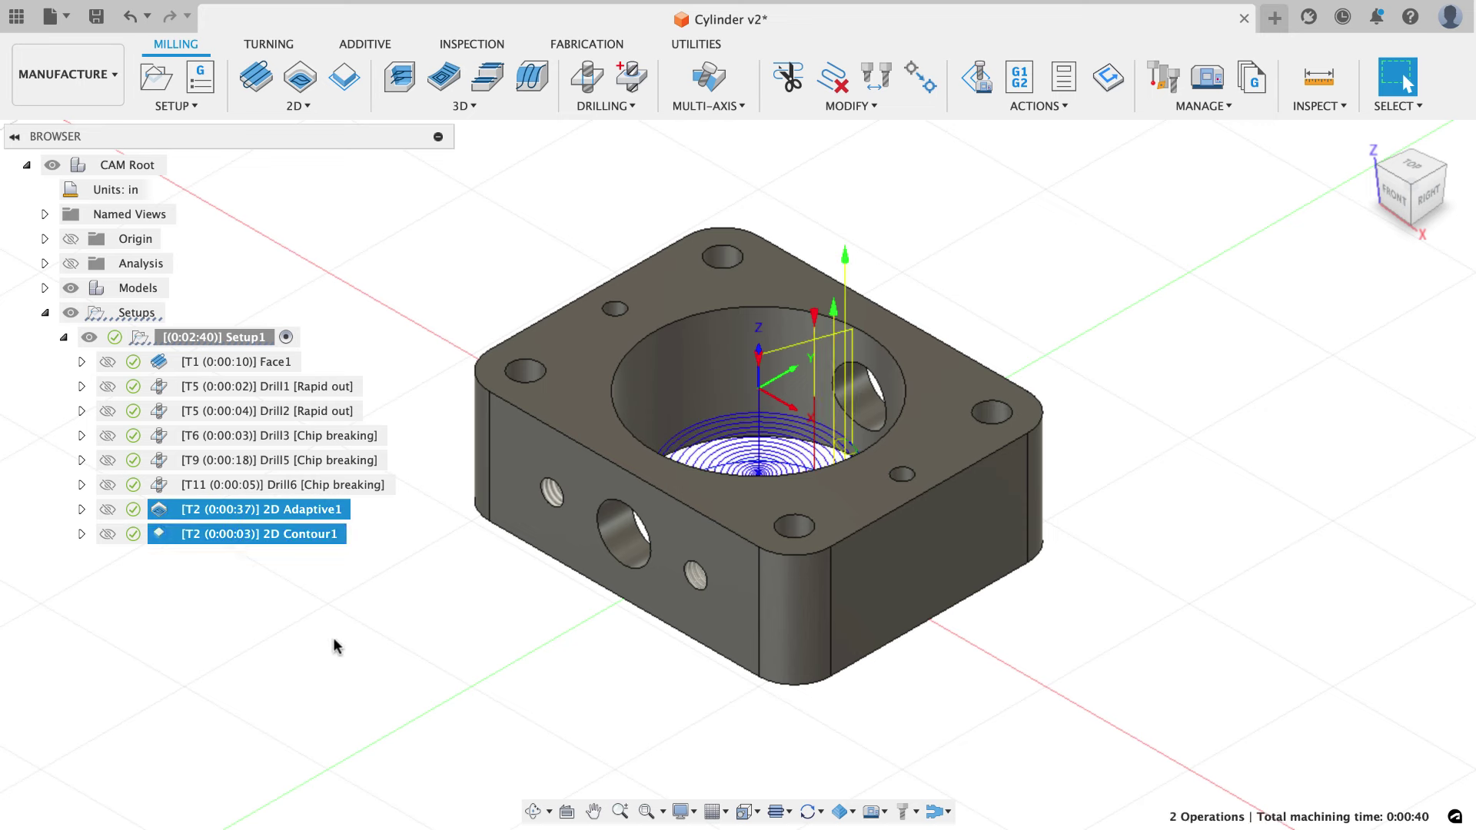
right_click(316, 508)
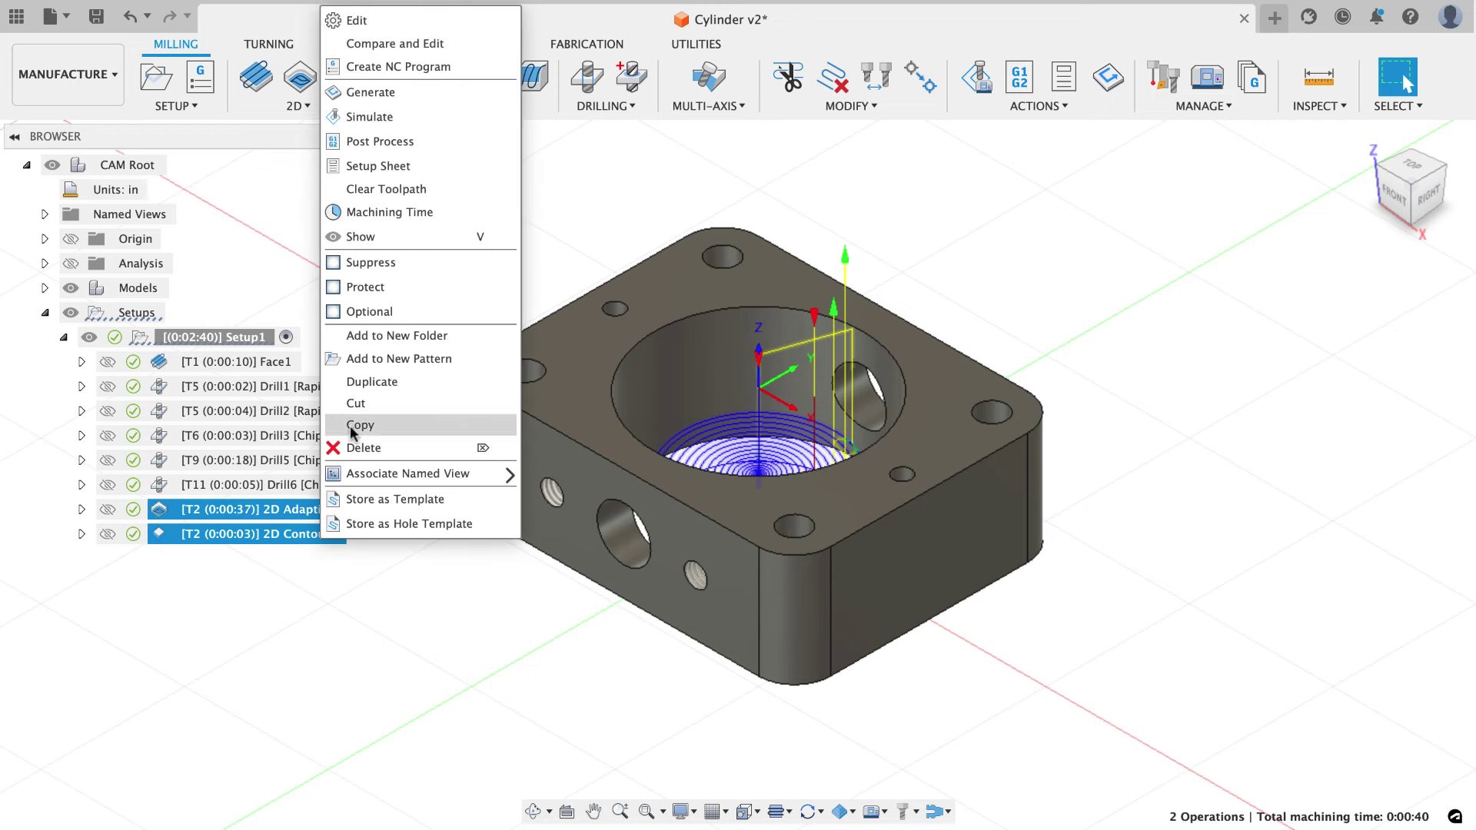
key(Escape)
right_click(260, 337)
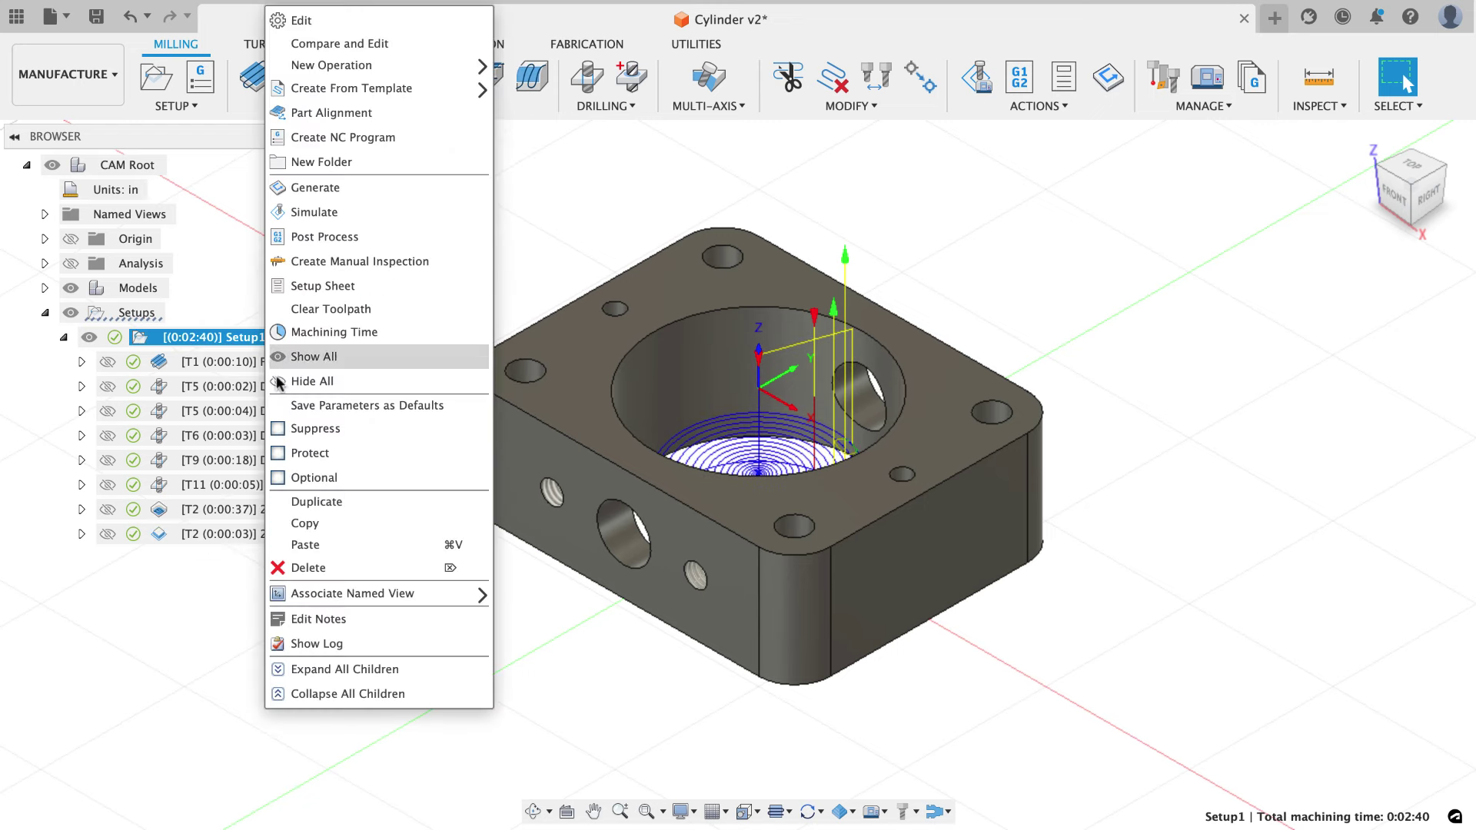
click(307, 544)
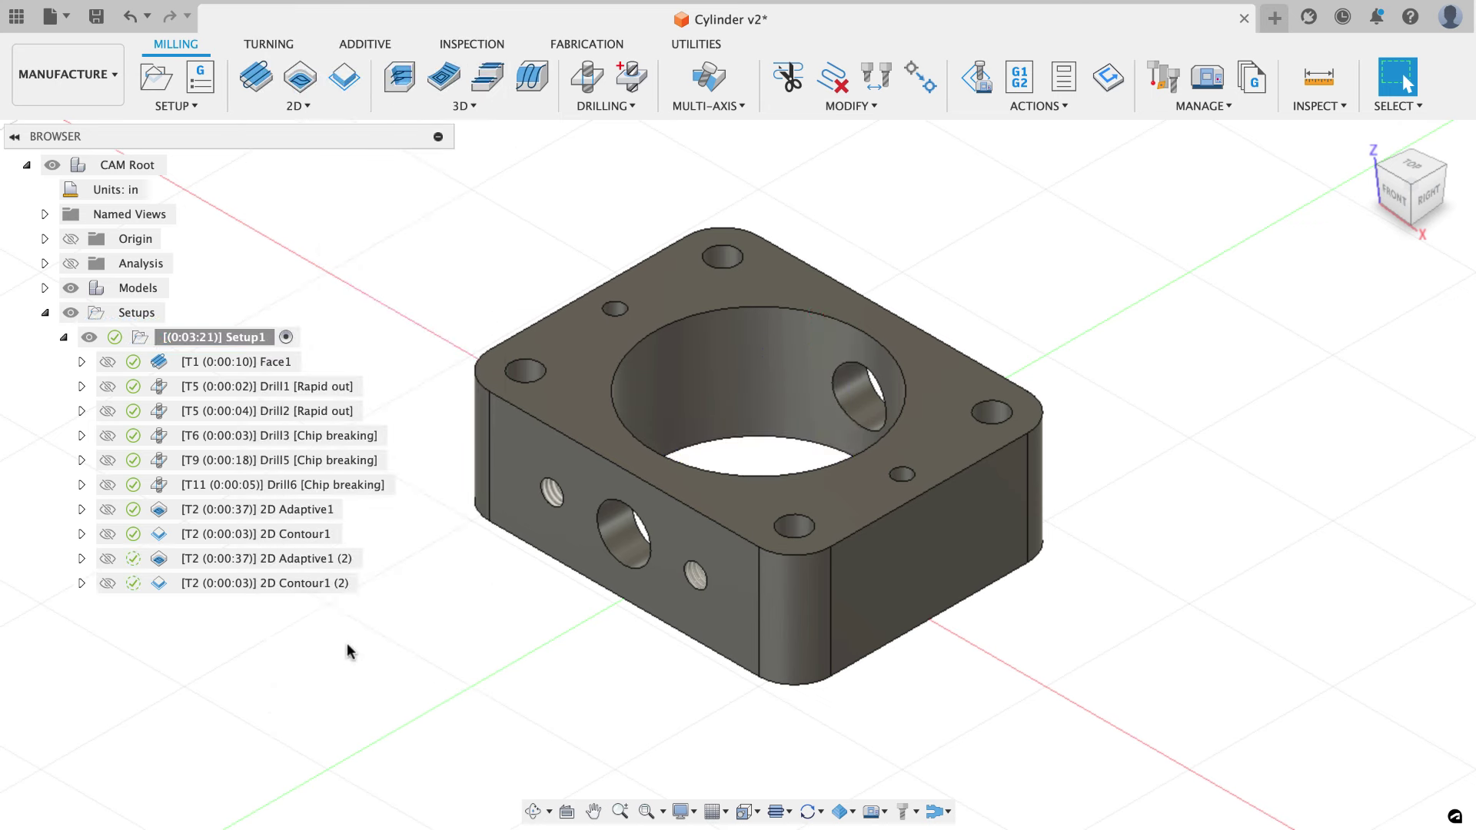
Edit the copied 2D Adaptive1 (2) operation and replace its bore pocket selection with the block's outer bottom edge chain.
click(311, 561)
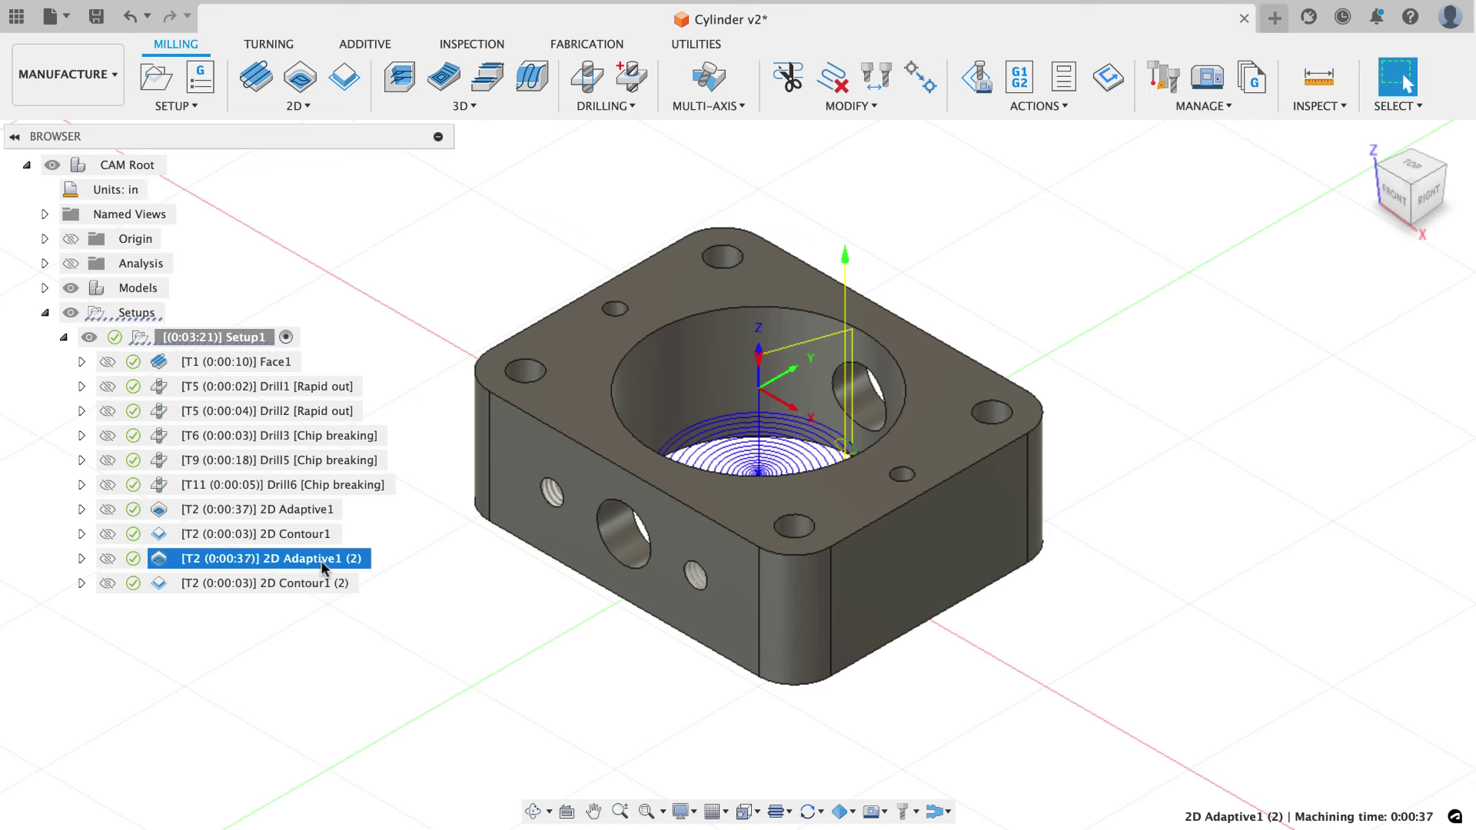
right_click(320, 560)
click(395, 18)
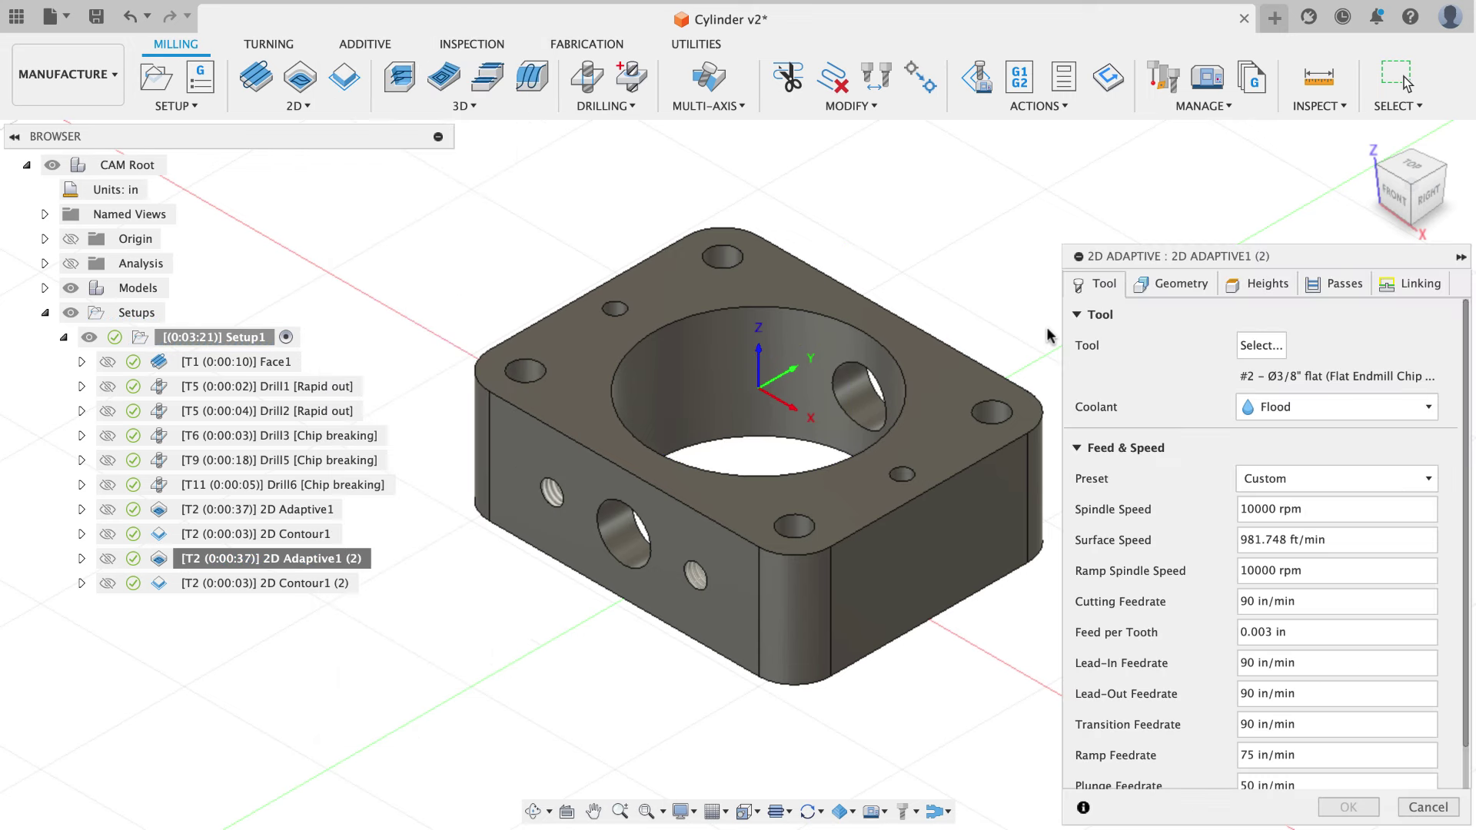
click(1153, 286)
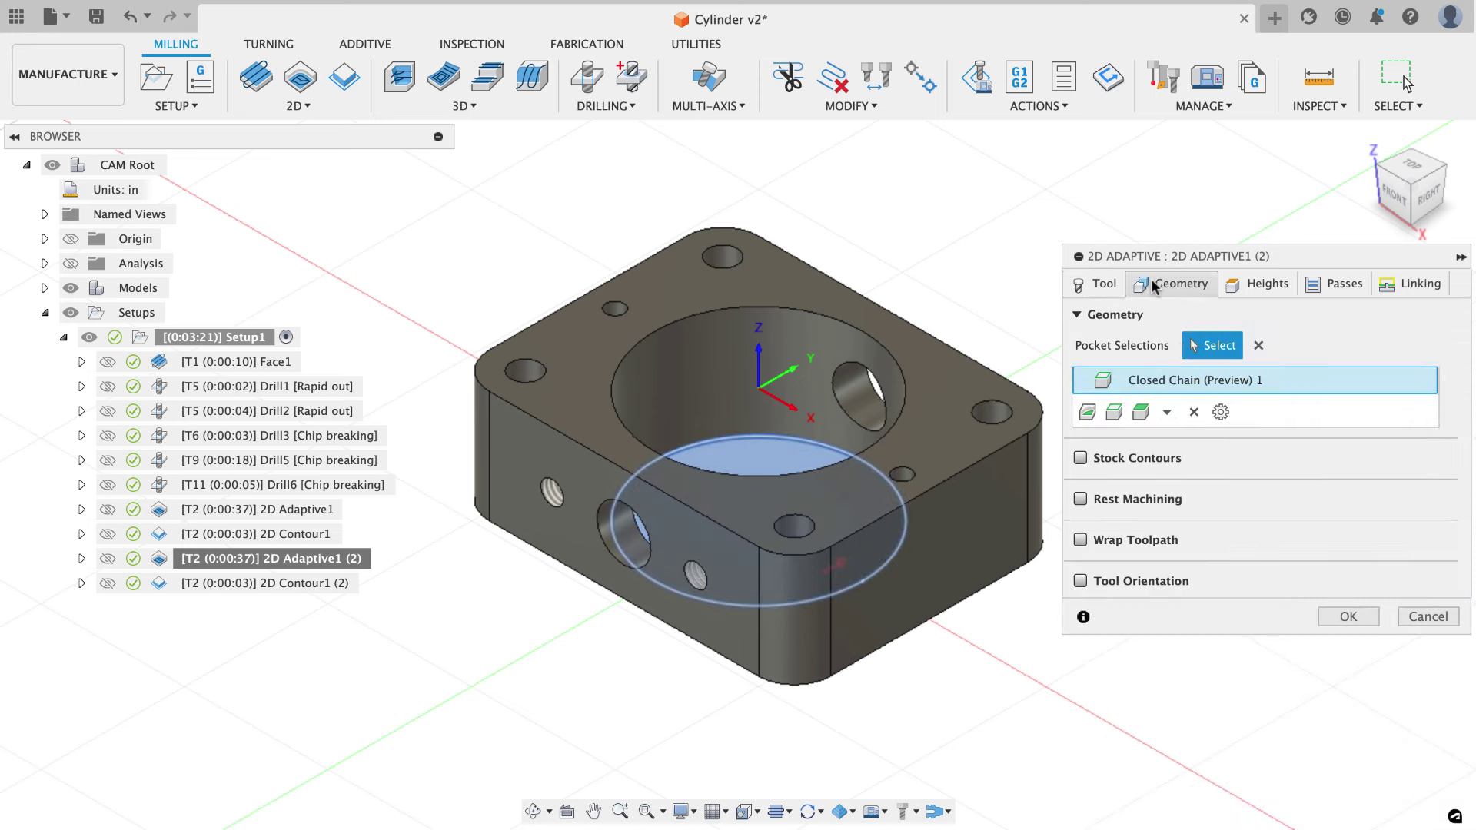
click(1257, 347)
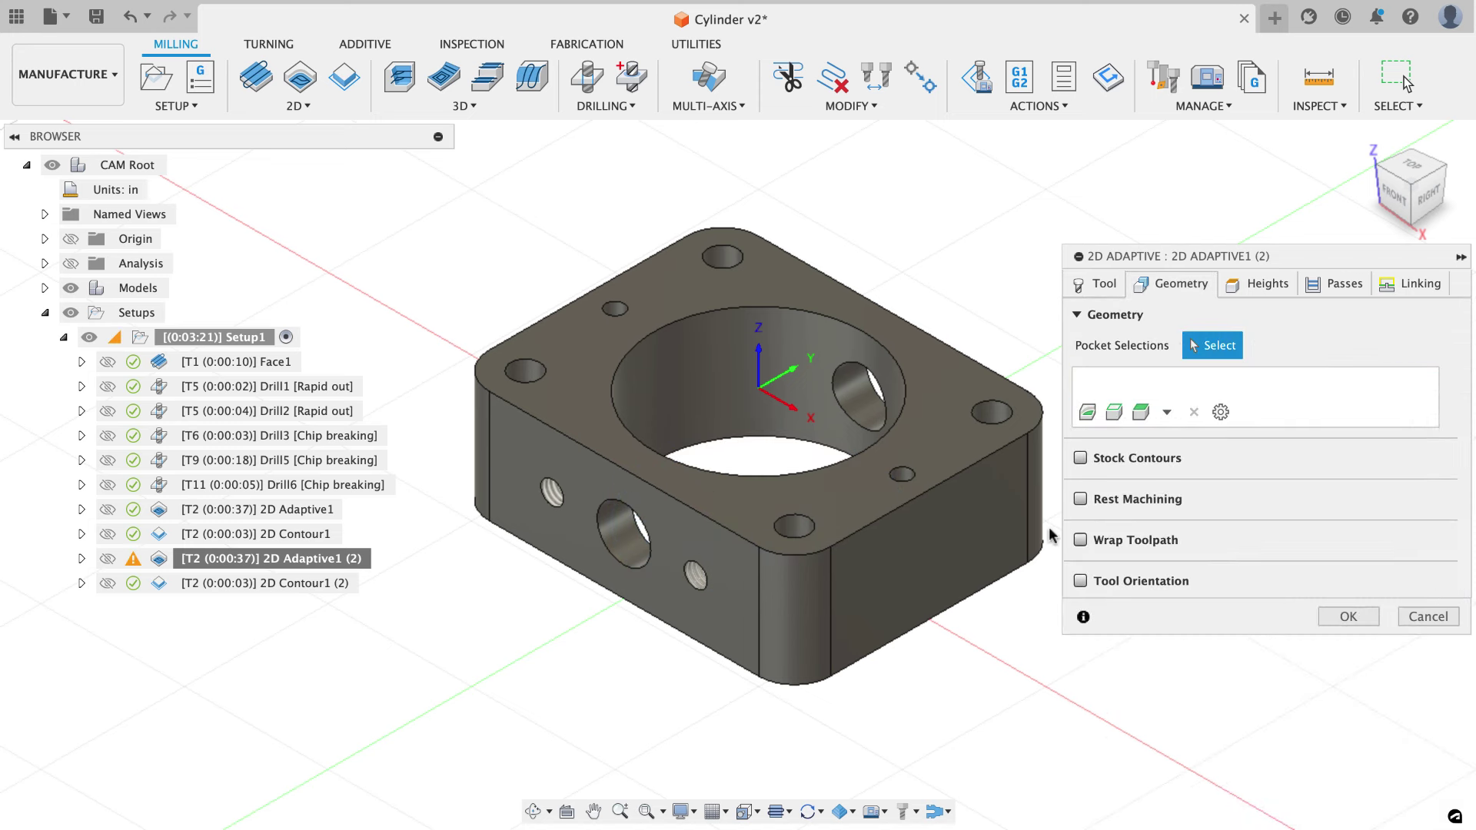
click(690, 636)
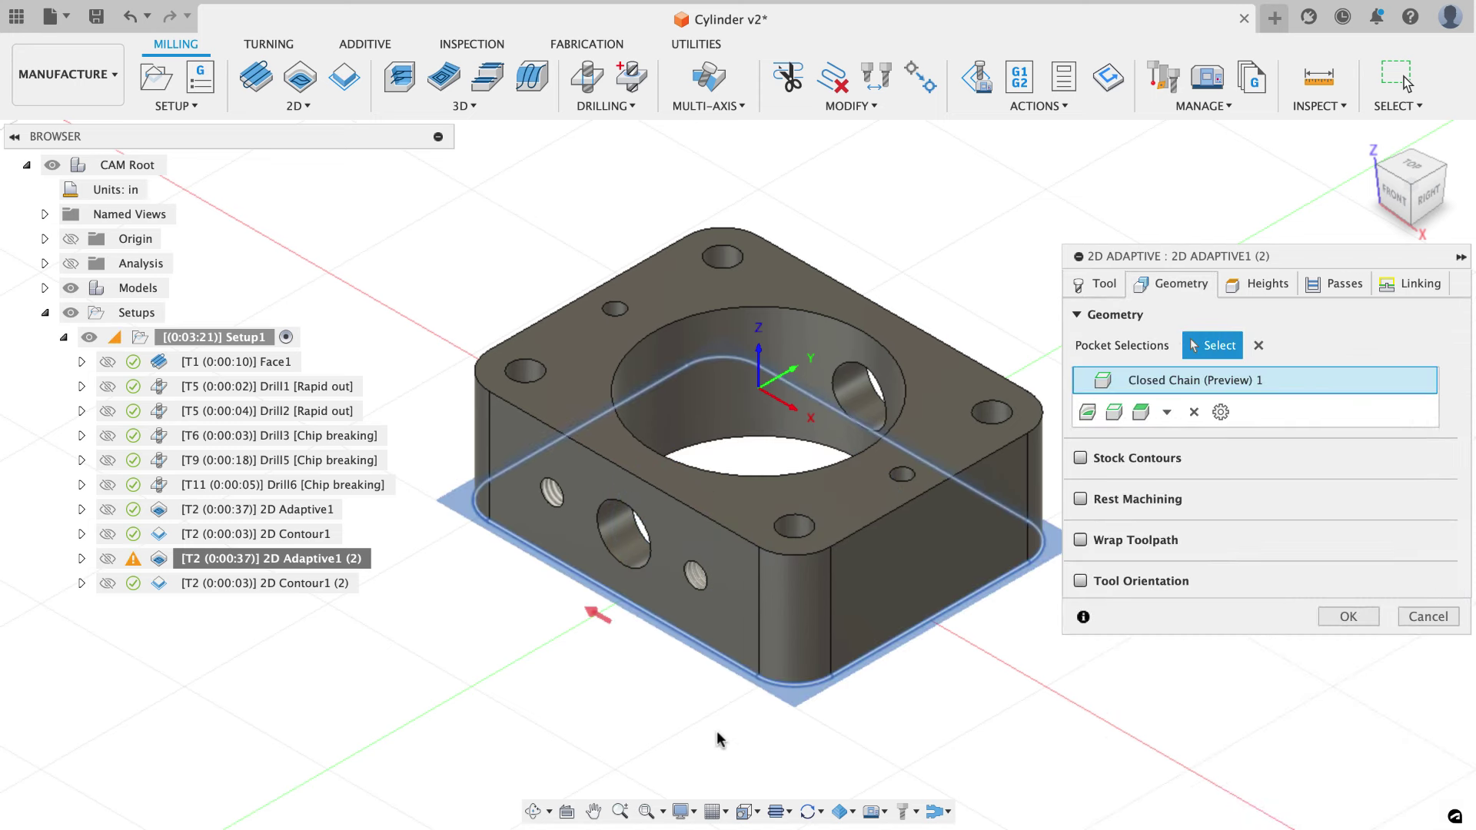
middle_drag(947, 639, 898, 653)
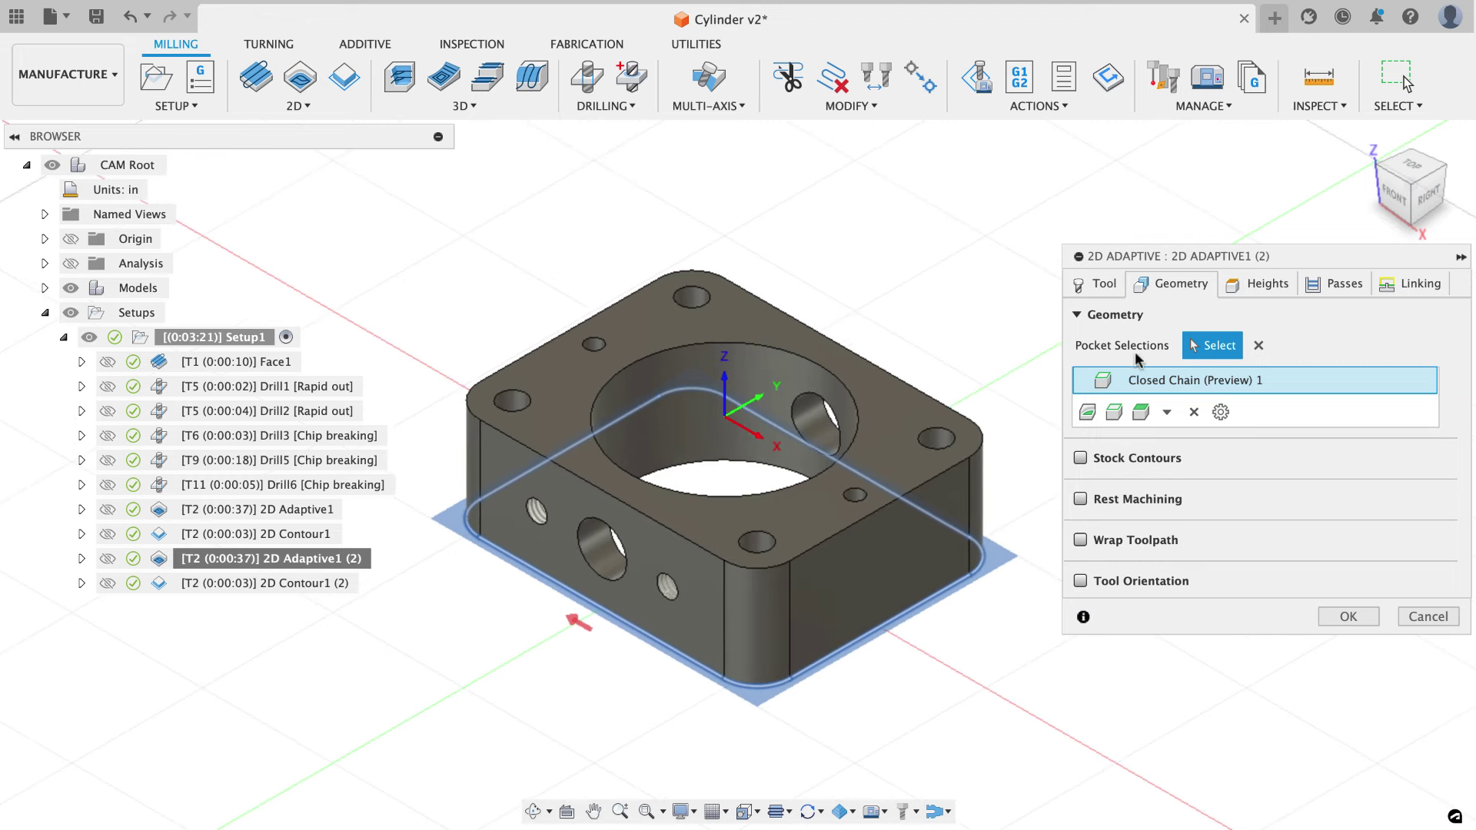
Set the copied adaptive operation's bottom height reference to Model bottom and turn off multiple depths.
click(1254, 284)
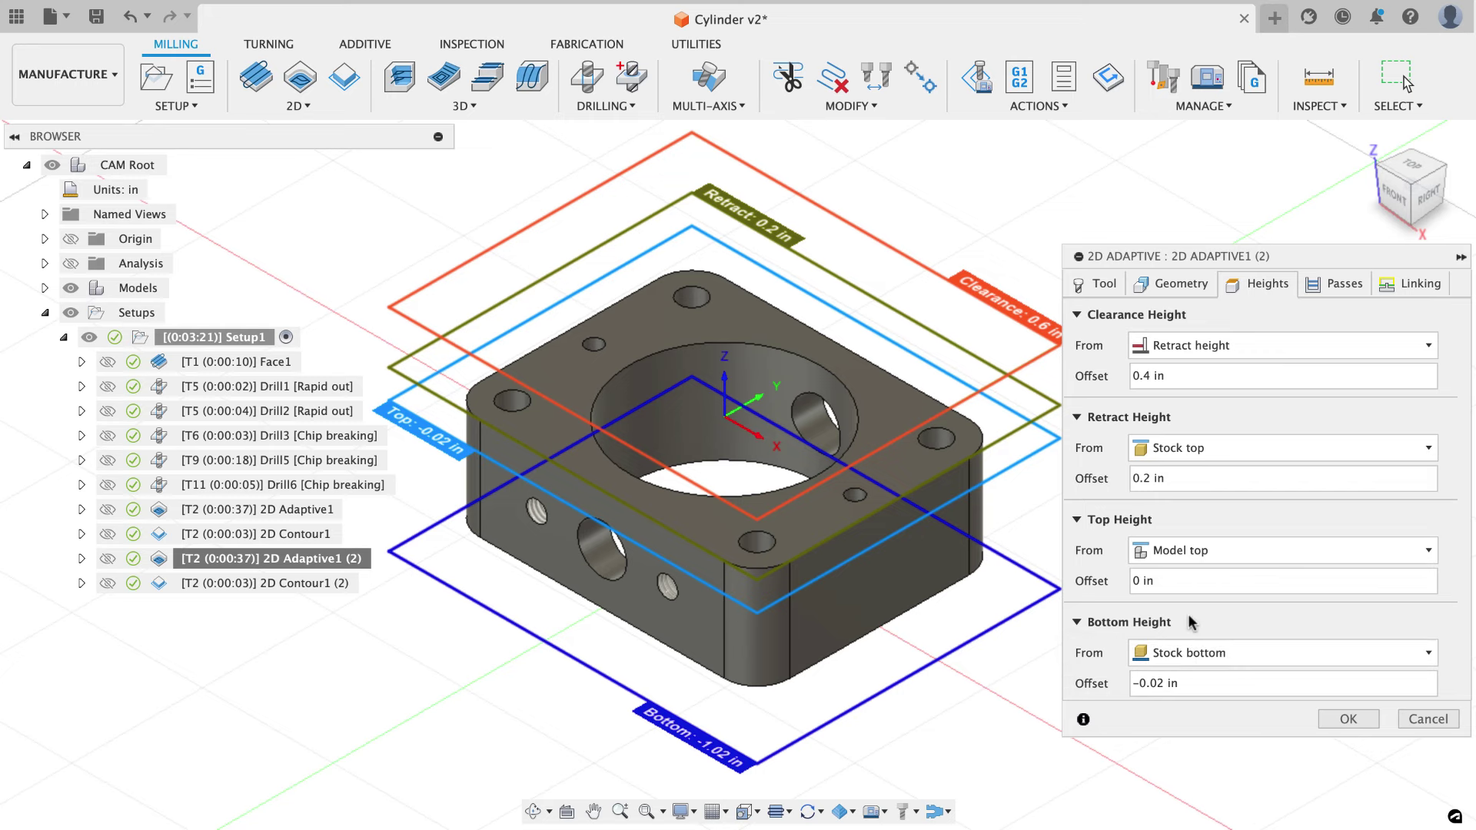
click(1206, 653)
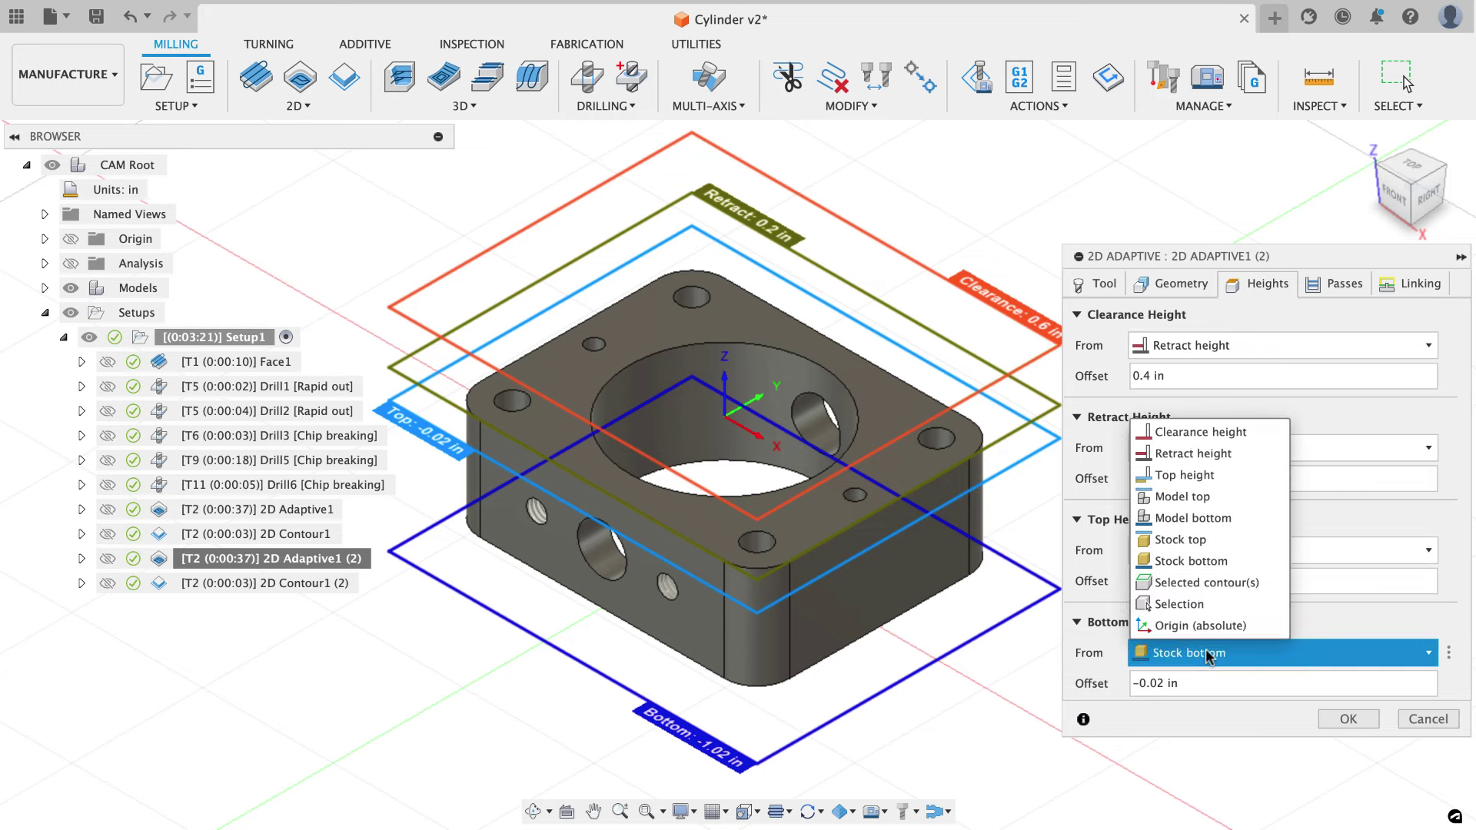
click(1189, 519)
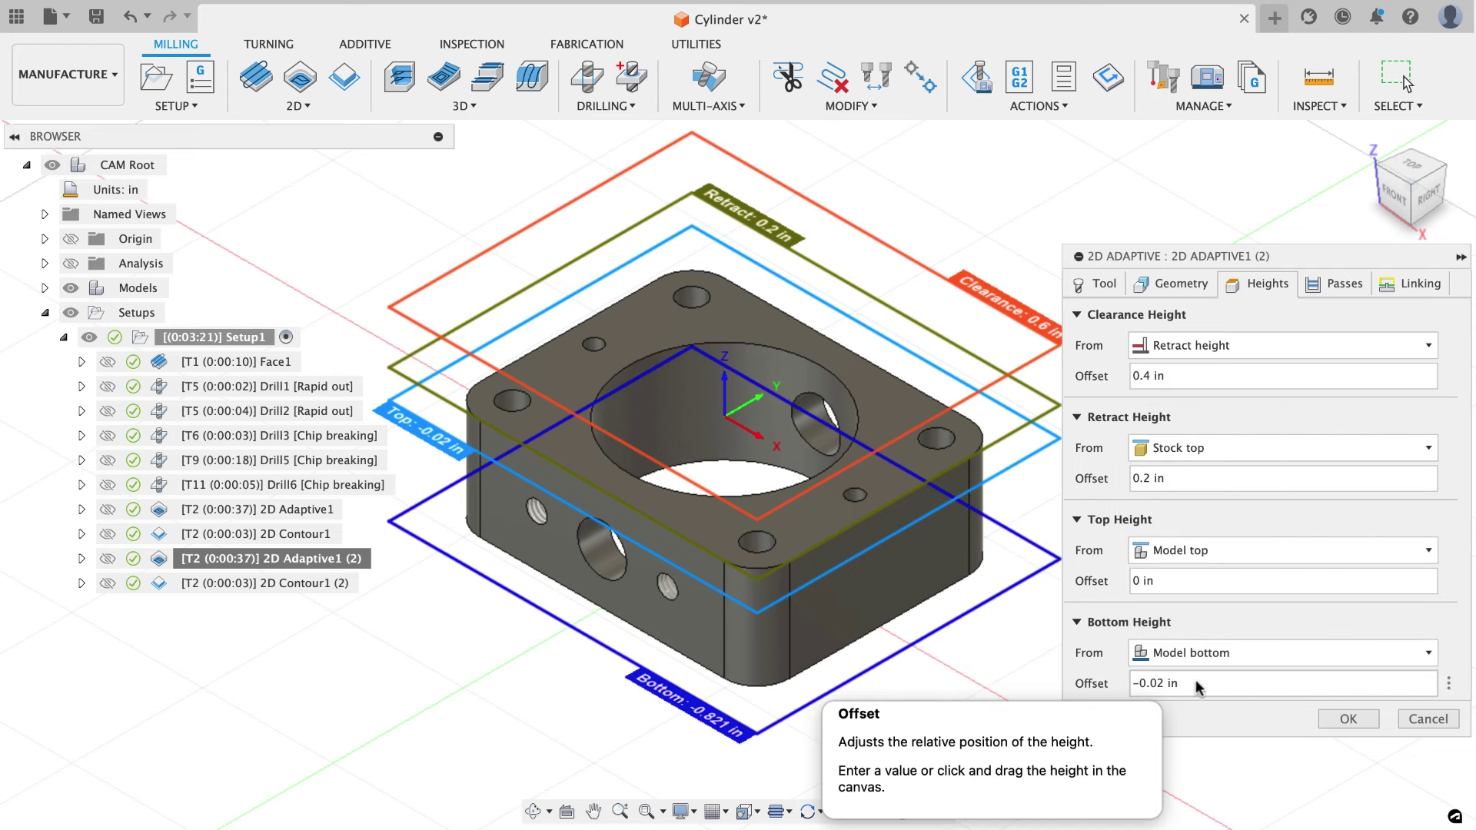
click(1337, 284)
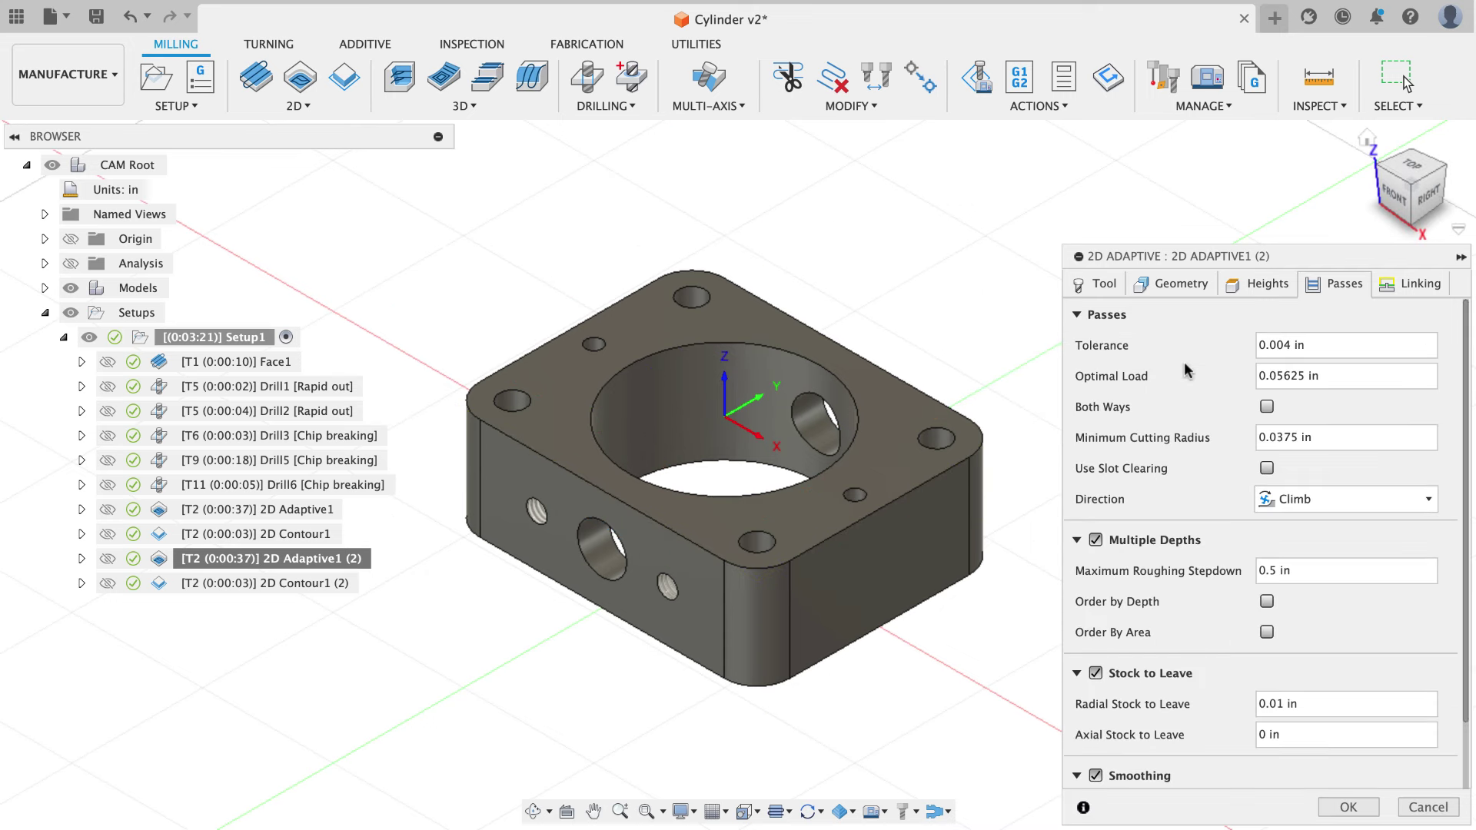
scroll(1187, 371, down, 2)
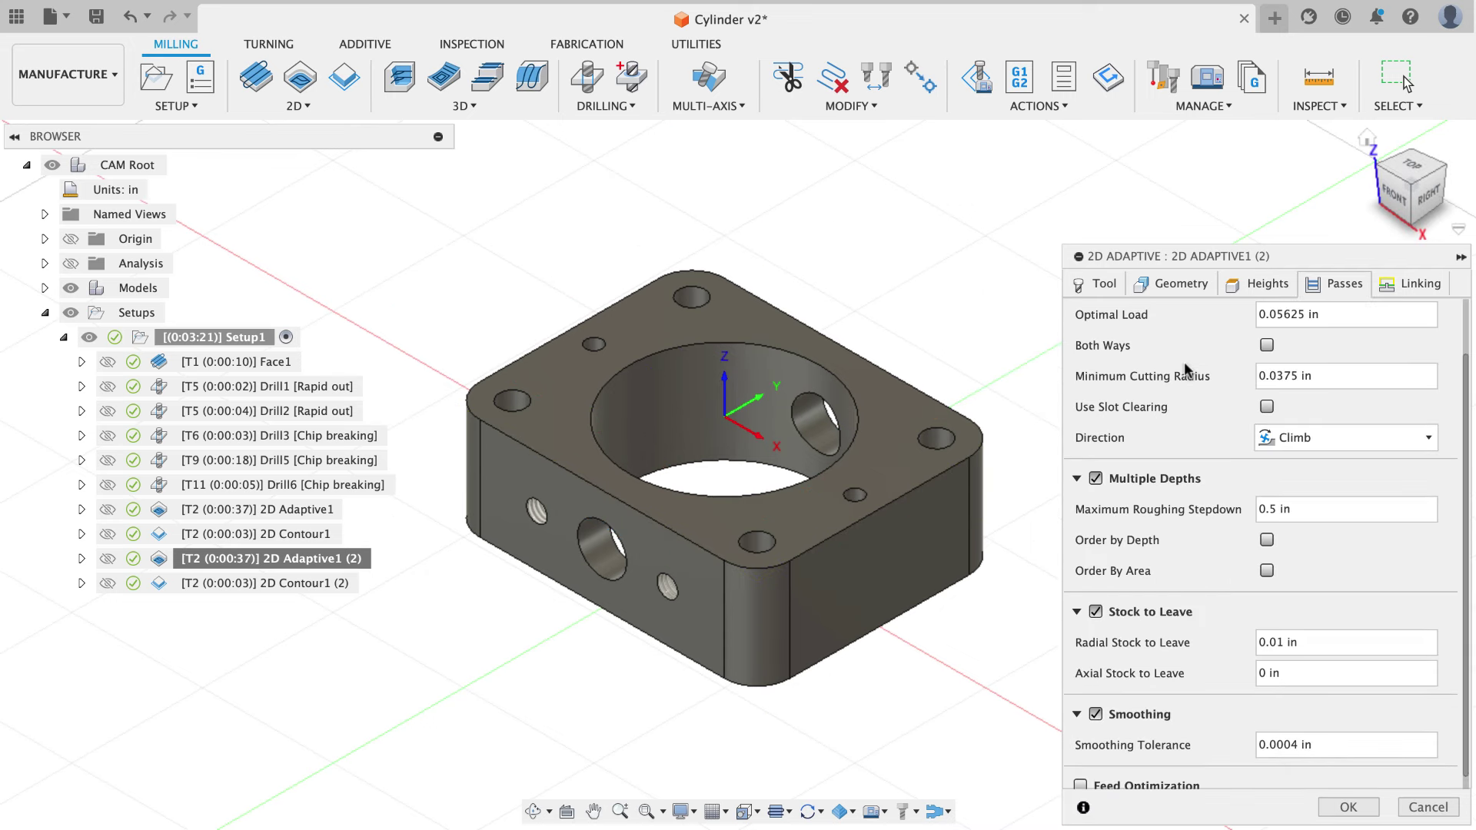
click(1095, 478)
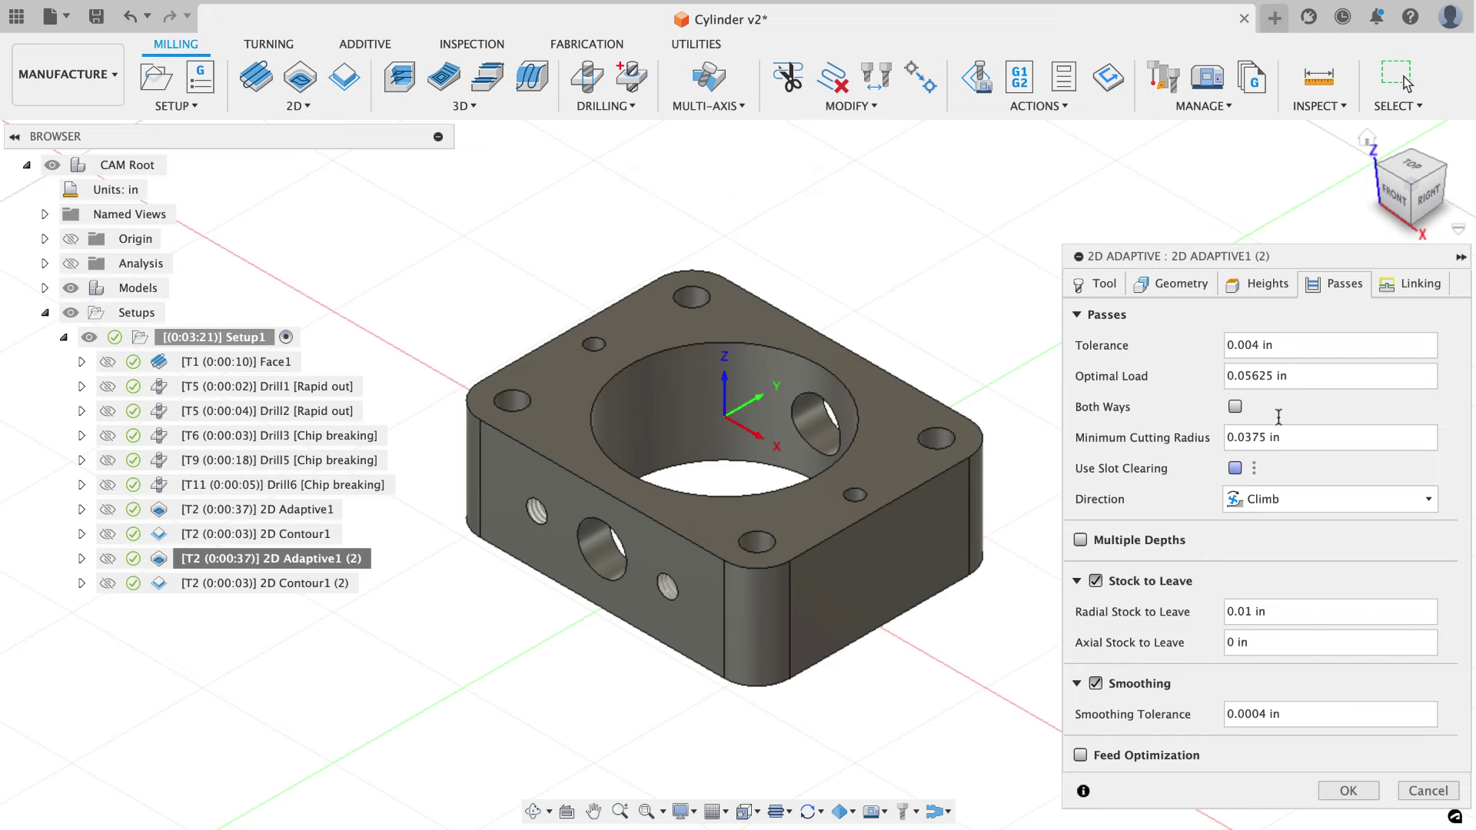
Clear the predrill position of the 2D Adaptive1 (2) operation and generate the toolpath around the block's outside.
click(1390, 285)
scroll(1187, 500, down, 5)
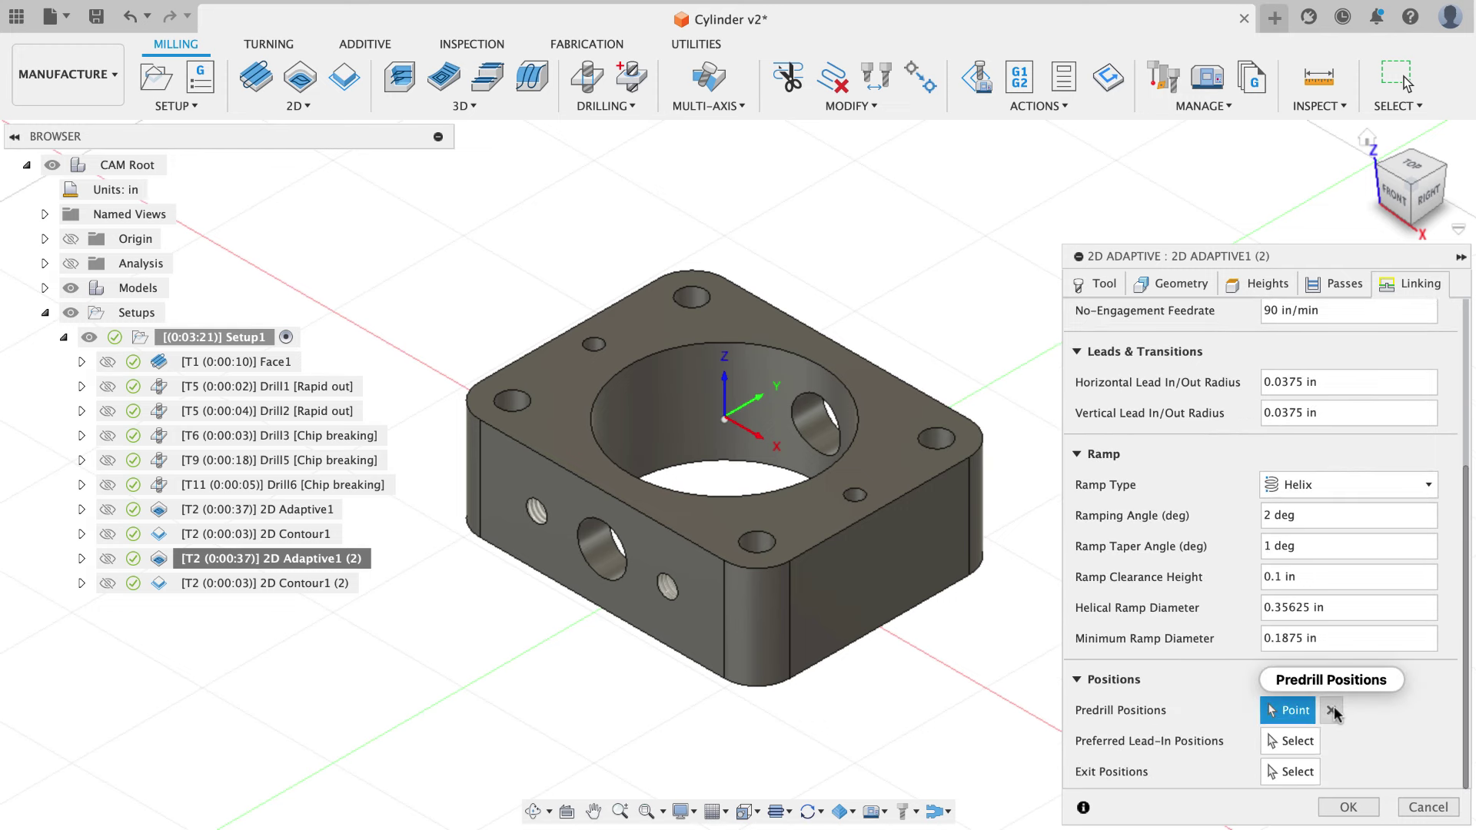
click(1332, 711)
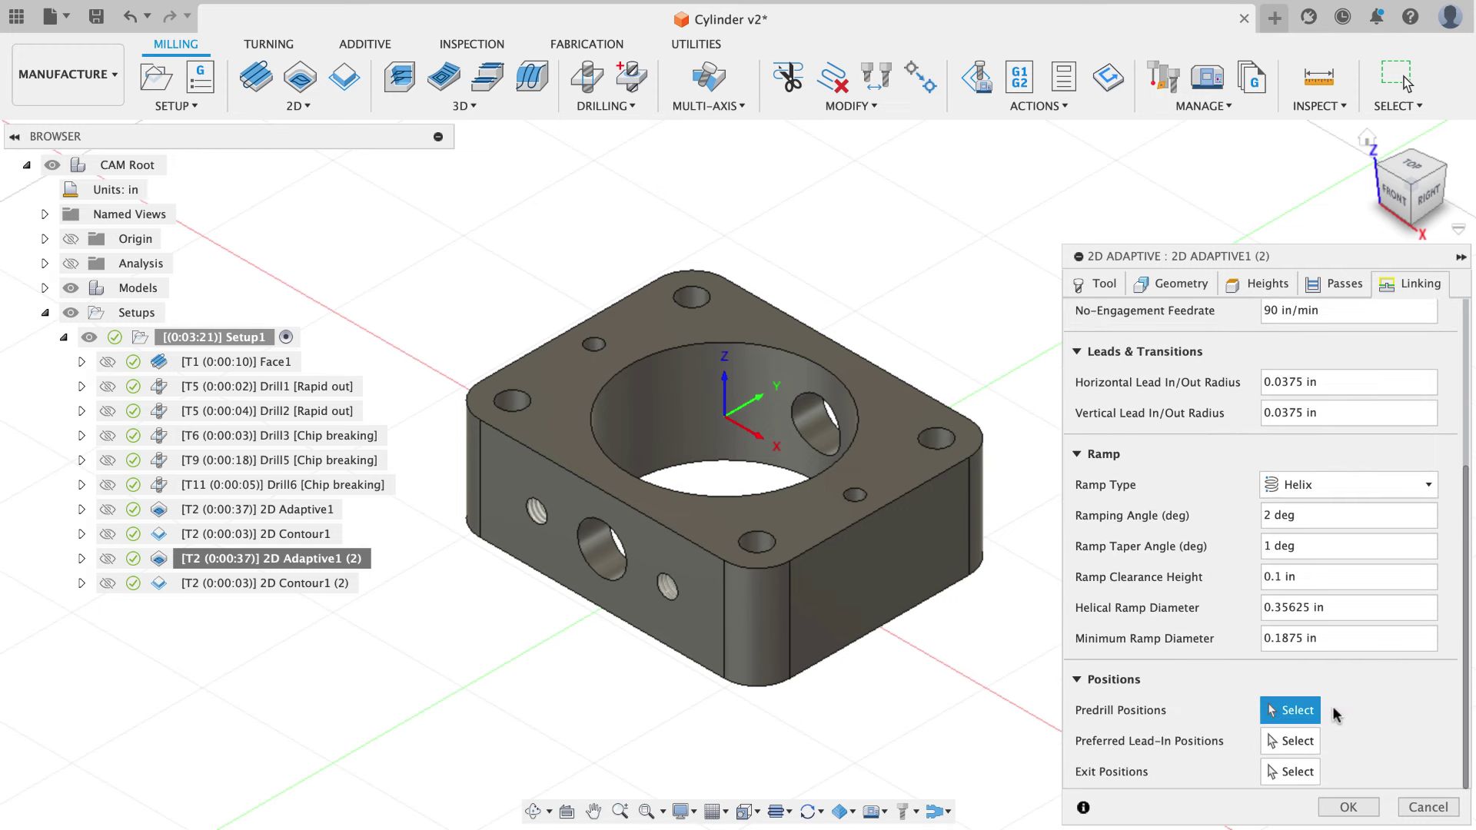
click(1338, 808)
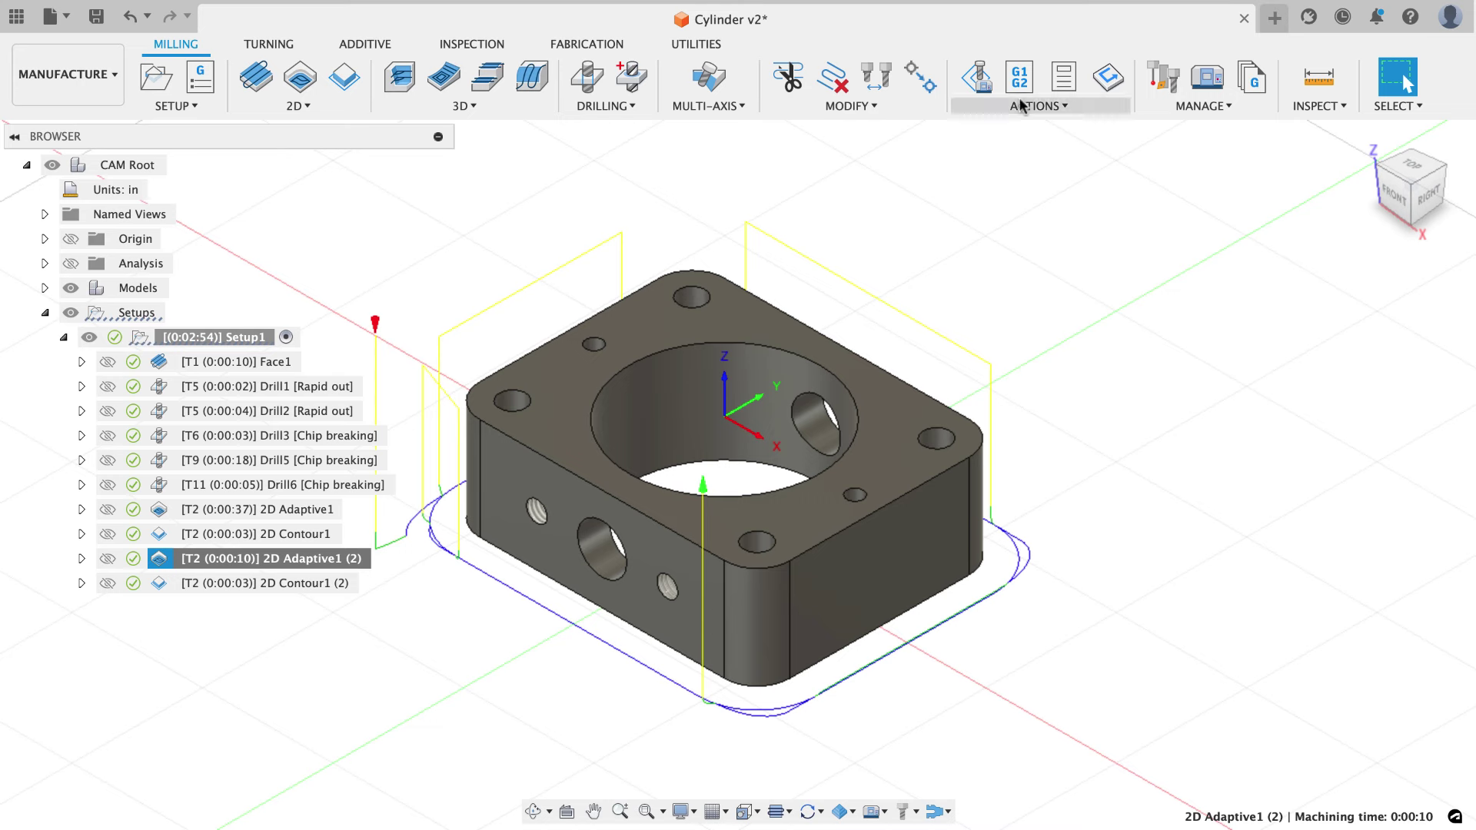
Simulate the 2D Adaptive1 (2) toolpath with the machine through the outer profile roughing and exit the simulation.
click(976, 77)
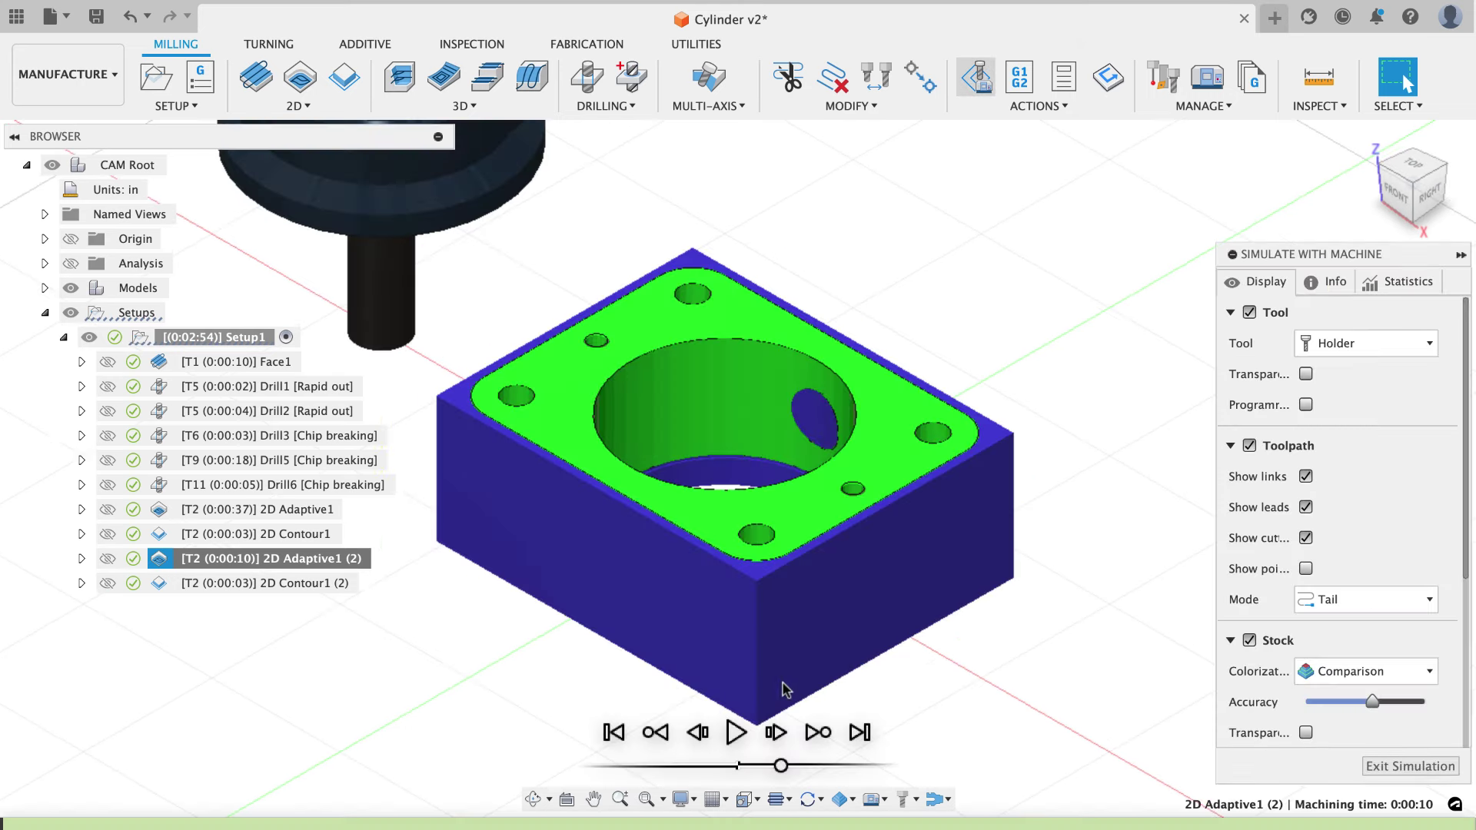
click(735, 730)
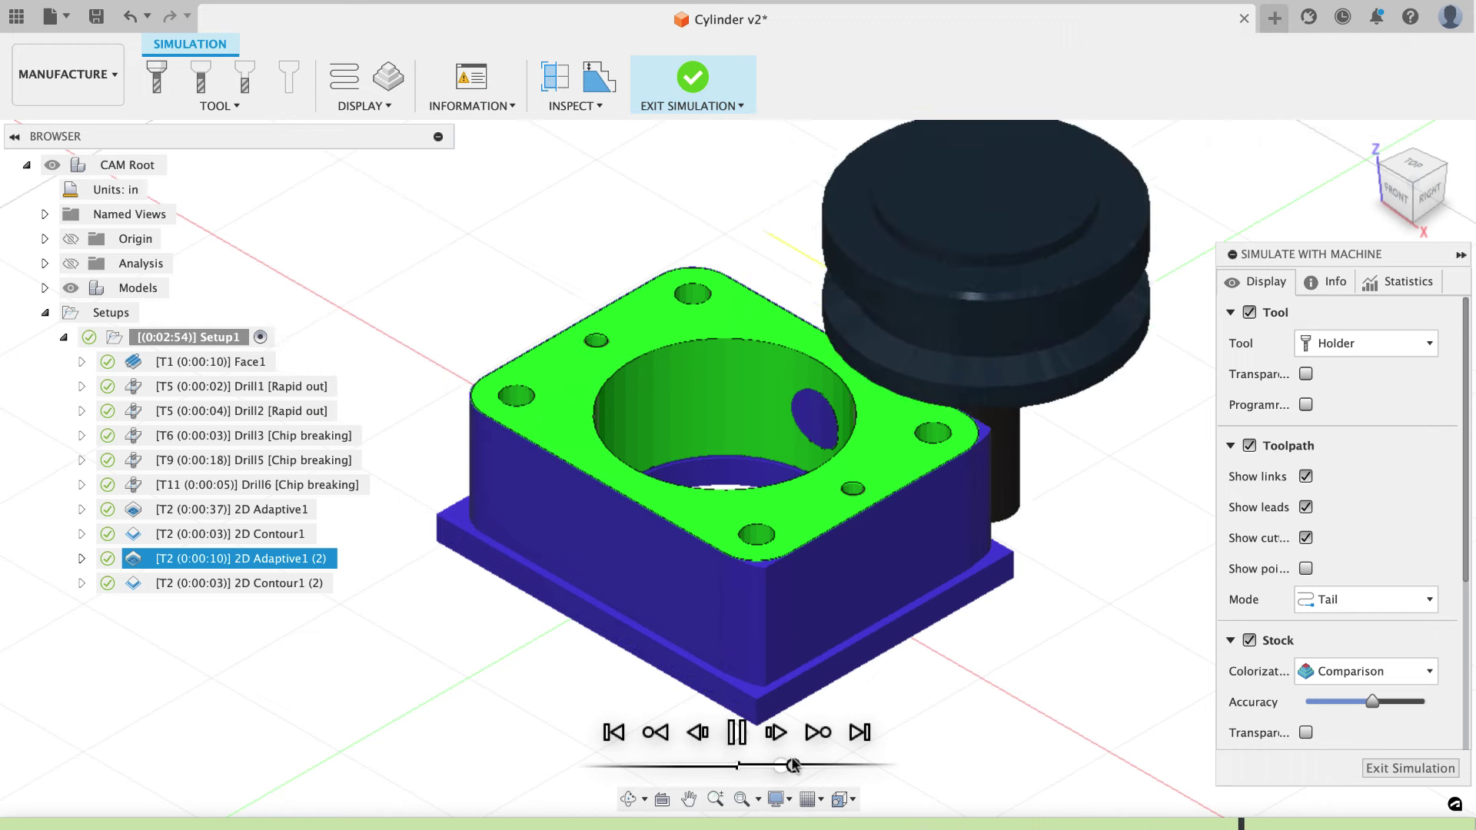
click(792, 765)
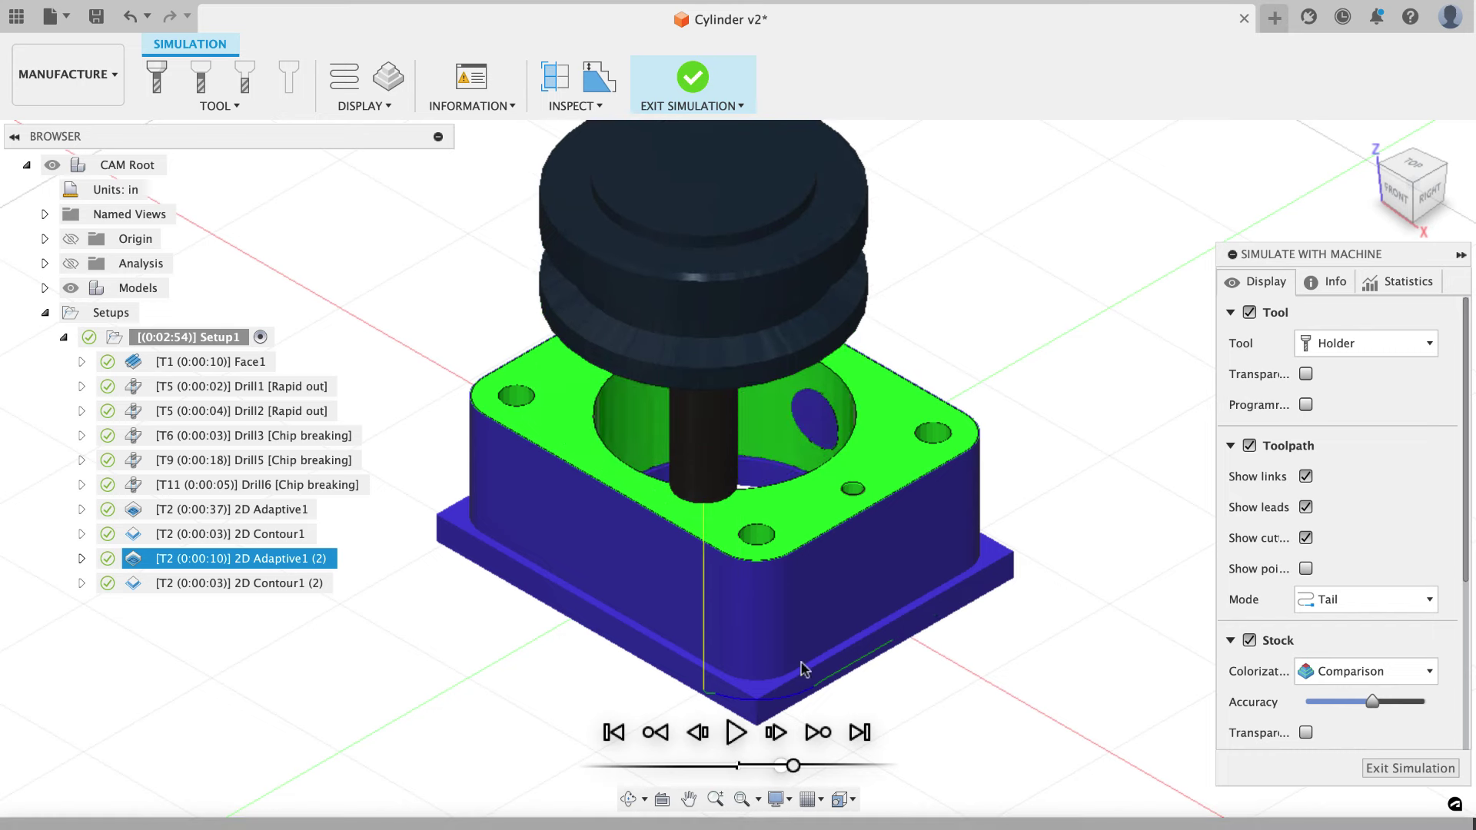
click(1388, 765)
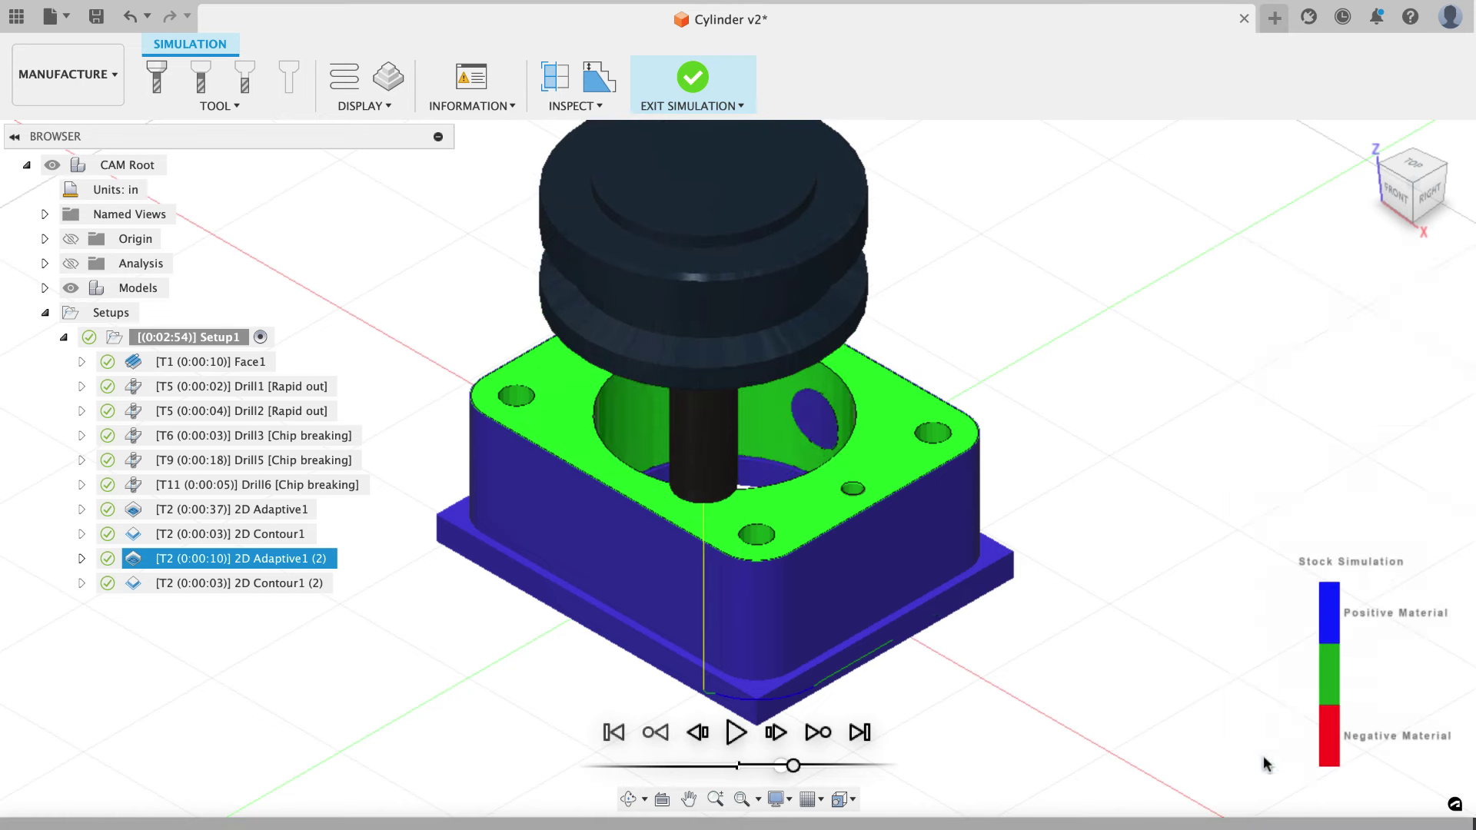
Edit the linking settings of 2D Adaptive1 (2), setting the stay-down level to 80% and the maximum stay-down distance to 2.5 in.
right_click(350, 559)
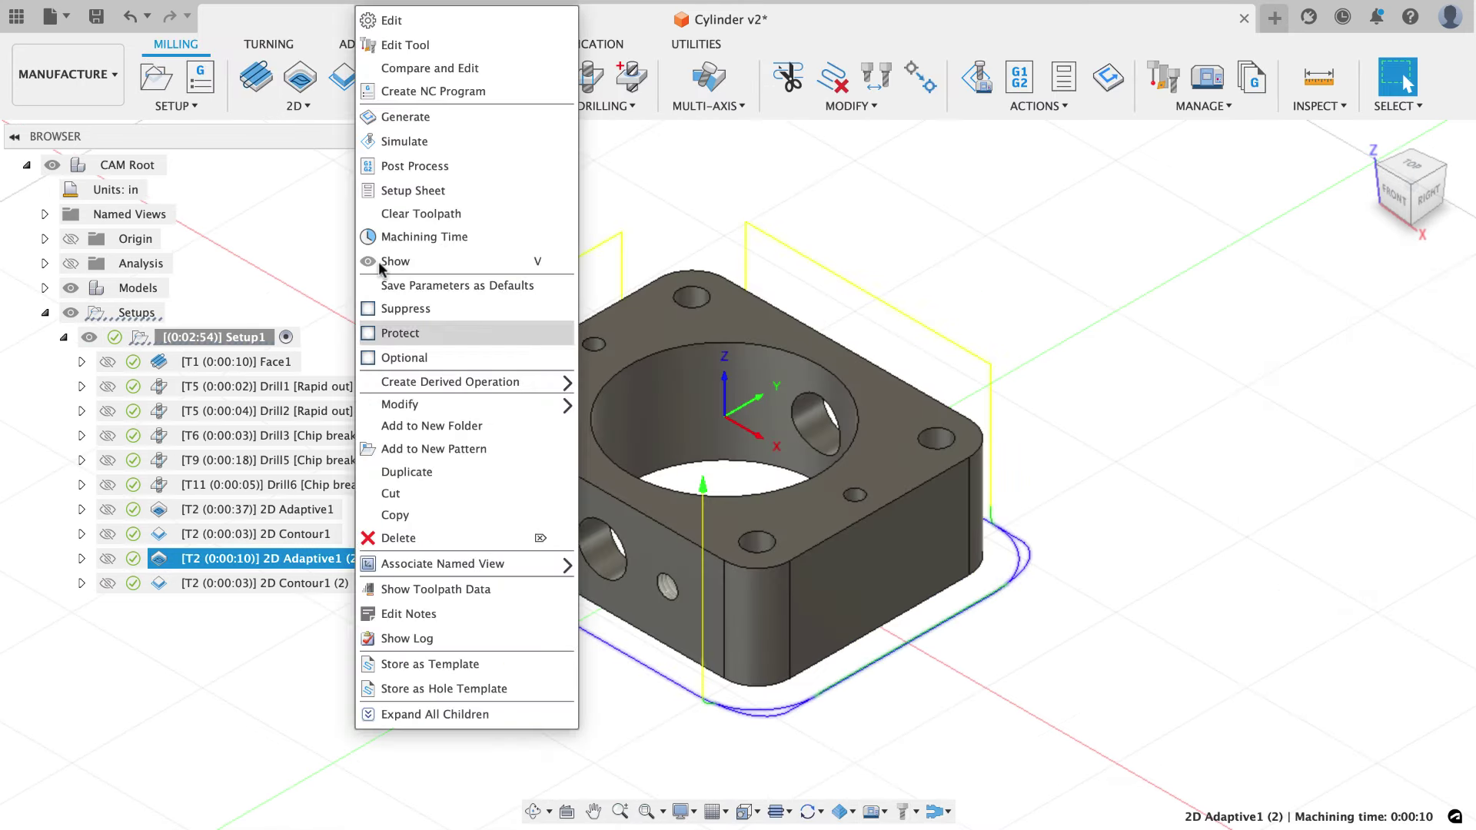
click(388, 19)
click(1408, 282)
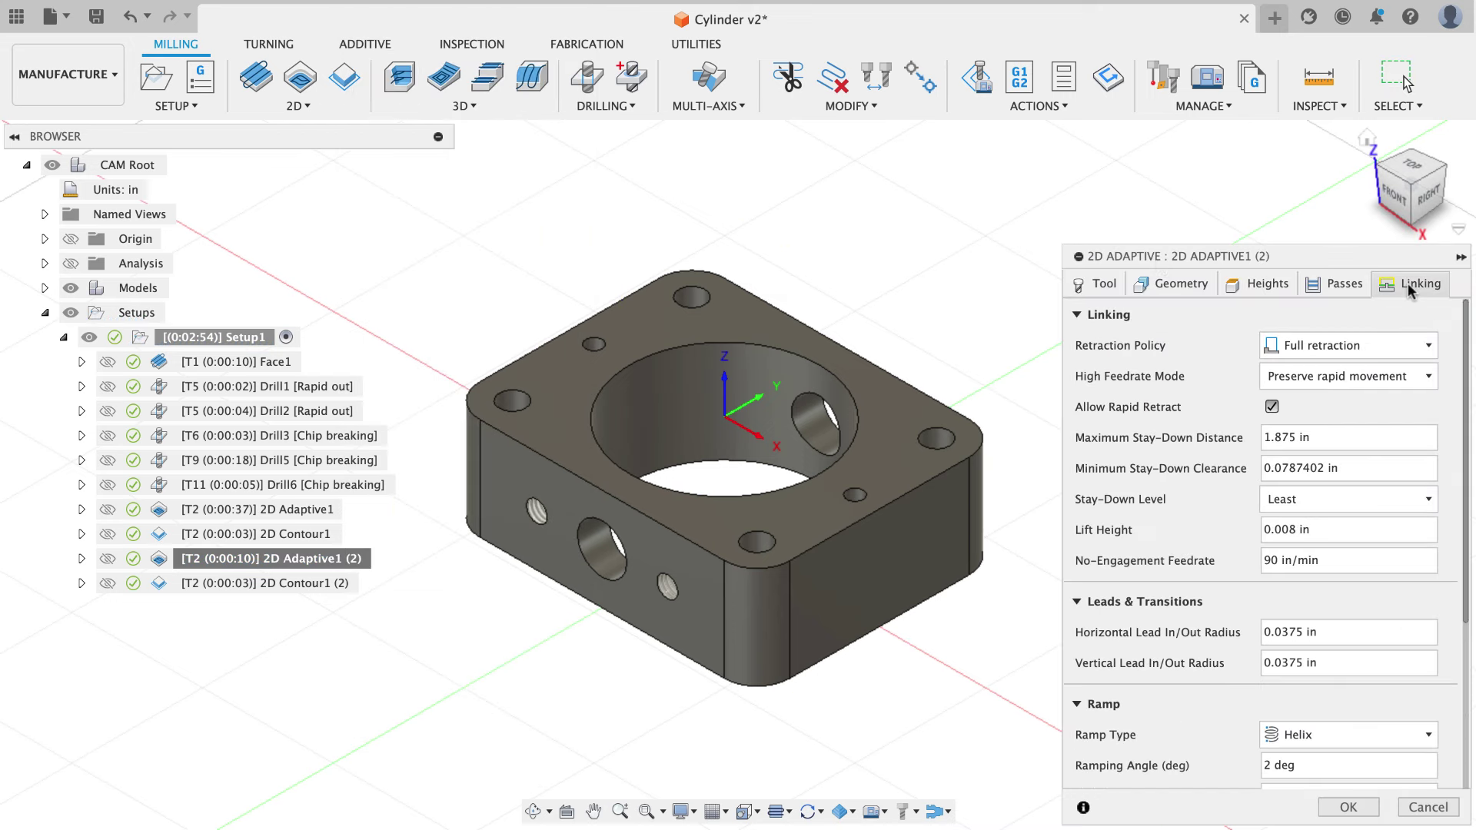
click(1346, 499)
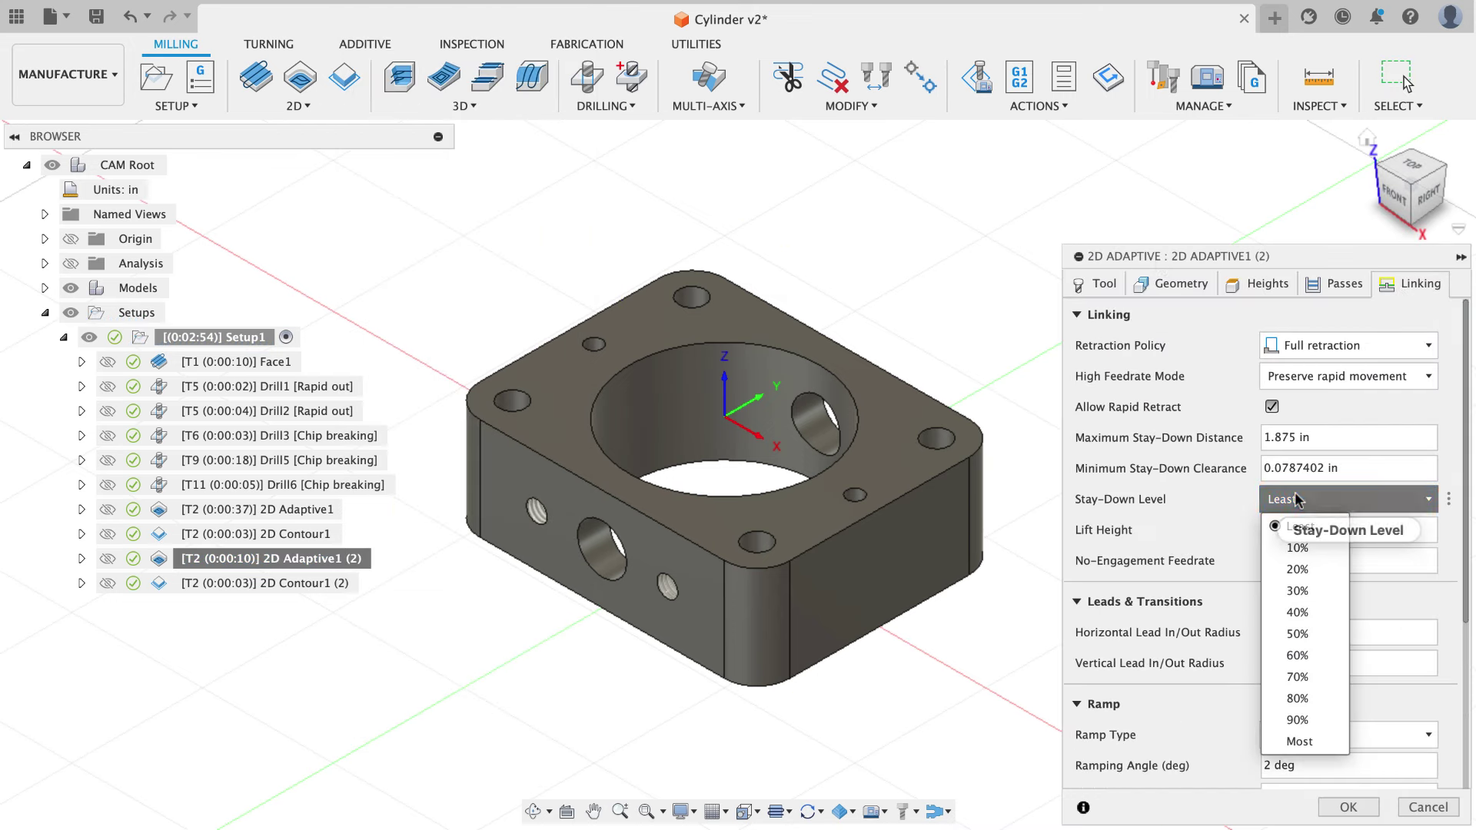
click(1307, 695)
click(1321, 438)
drag(1321, 440, 1257, 438)
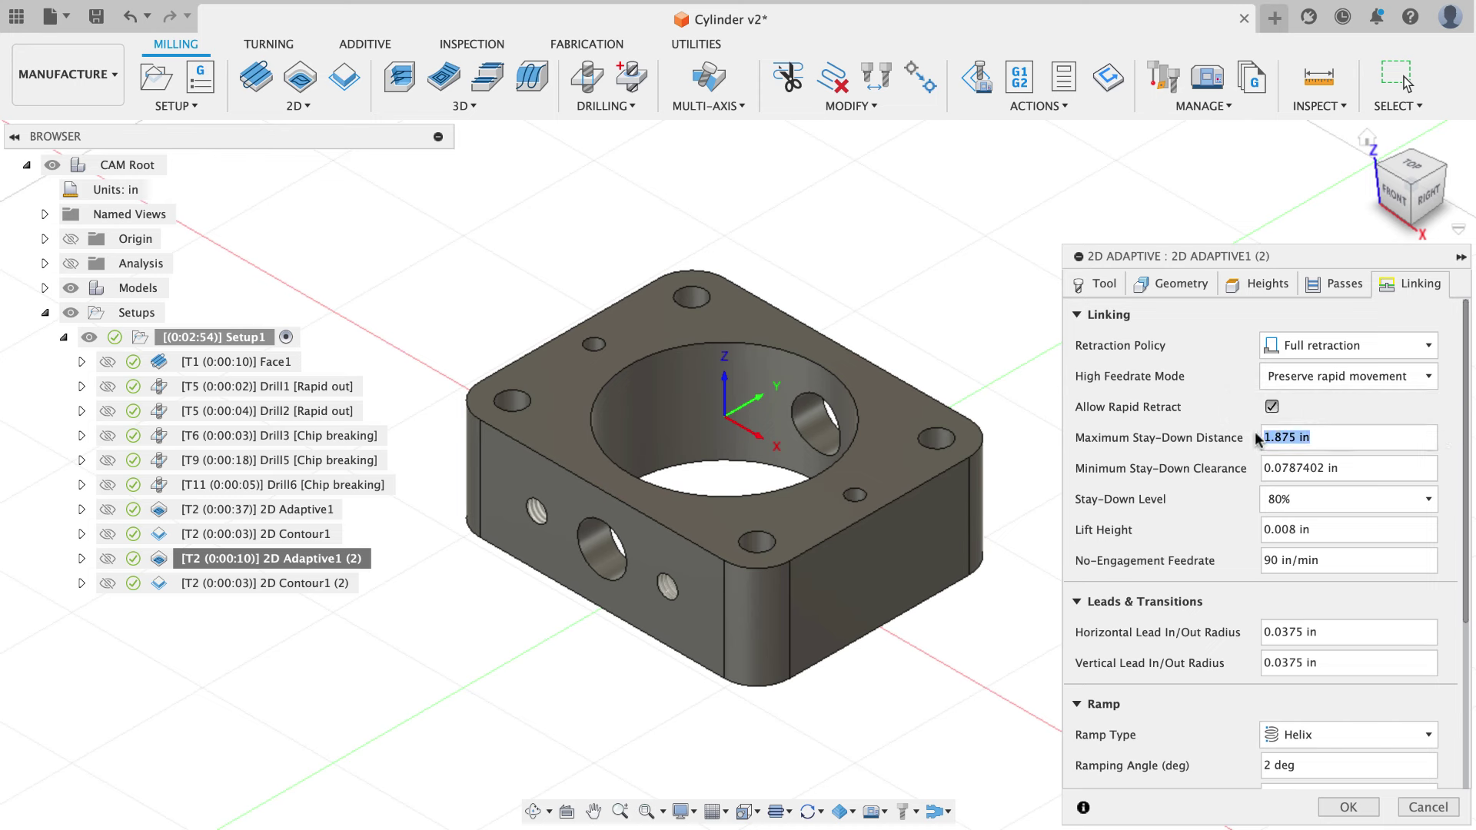
text(2.5)
Set the no-engagement feedrate of 2D Adaptive1 (2) to 400 in/min and regenerate the toolpath.
click(1353, 559)
drag(1321, 560, 1257, 563)
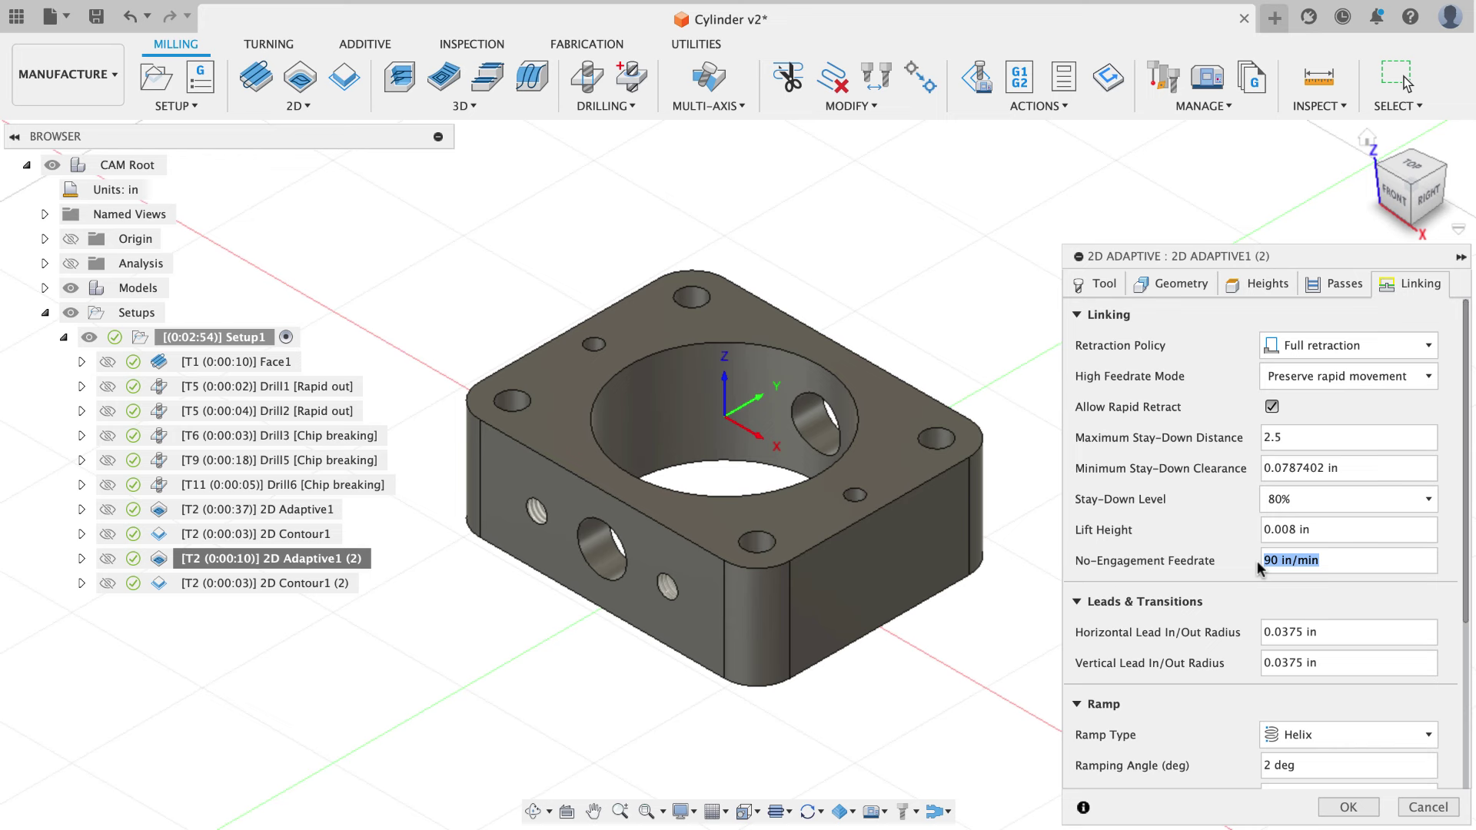
text(400)
click(1318, 564)
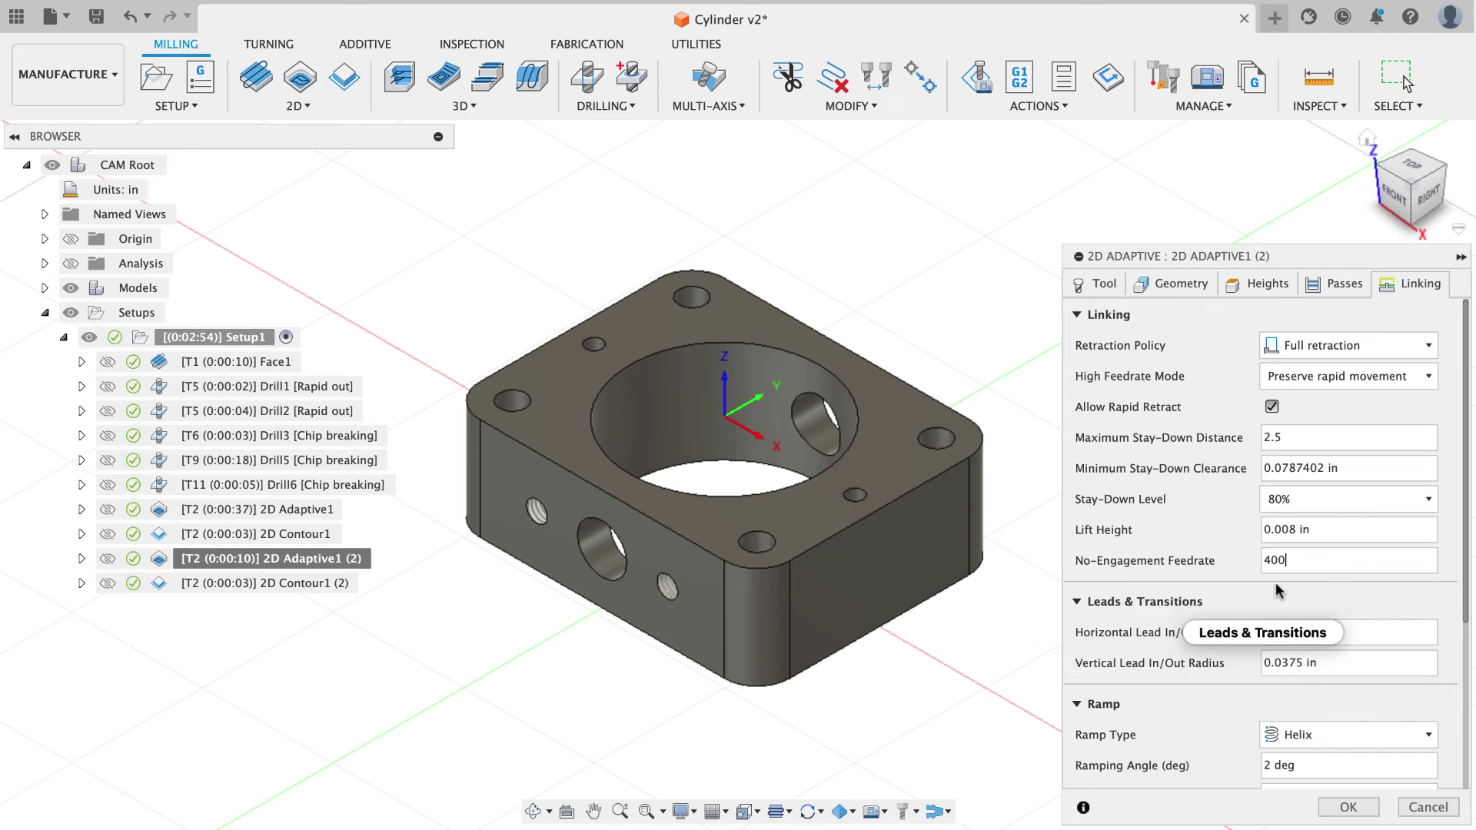
click(1347, 807)
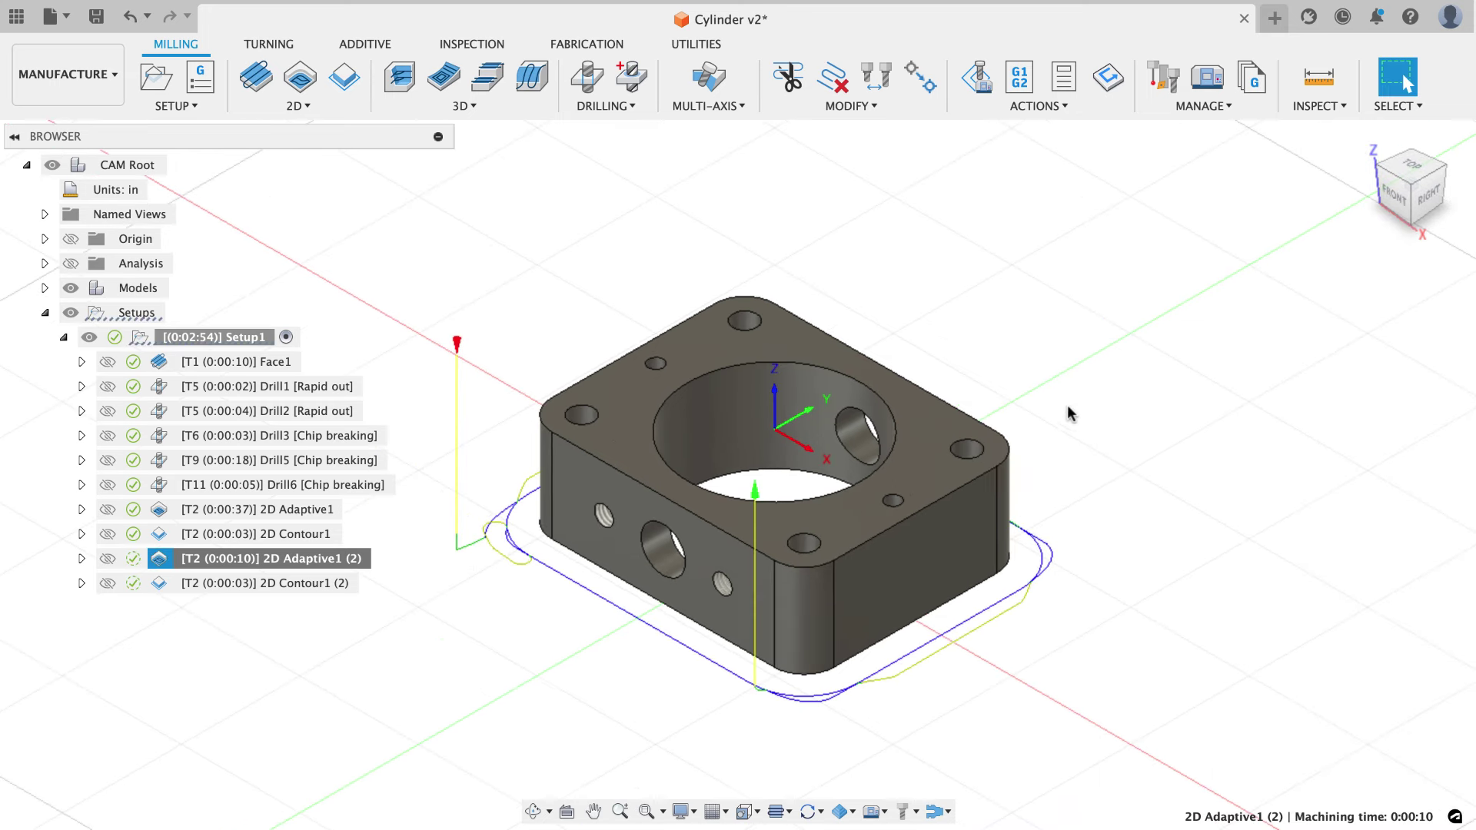
Simulate the regenerated 2D Adaptive1 (2) toolpath with the machine around the block's outer profile and exit the simulation.
click(976, 77)
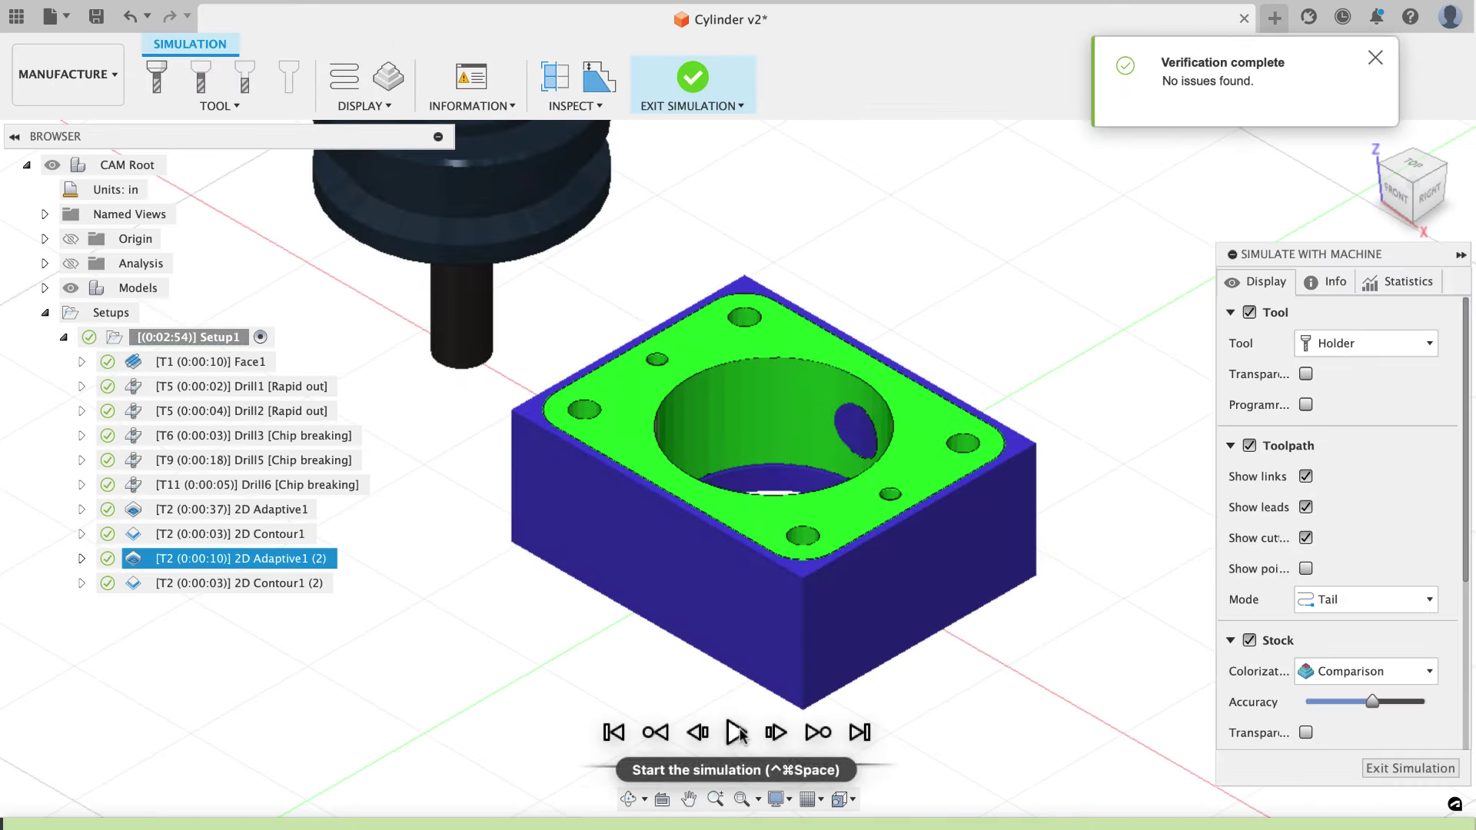
click(737, 731)
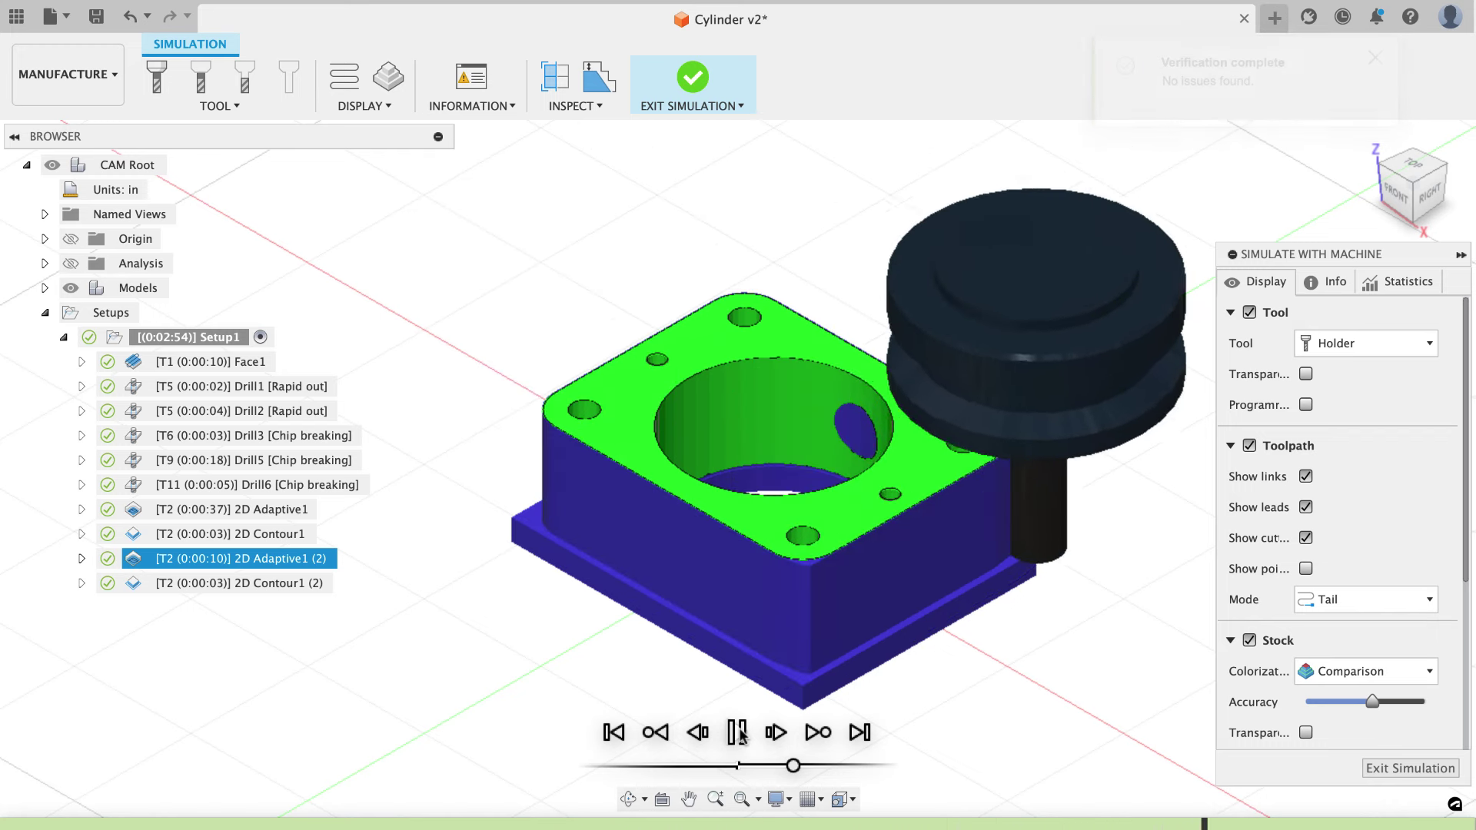
click(738, 732)
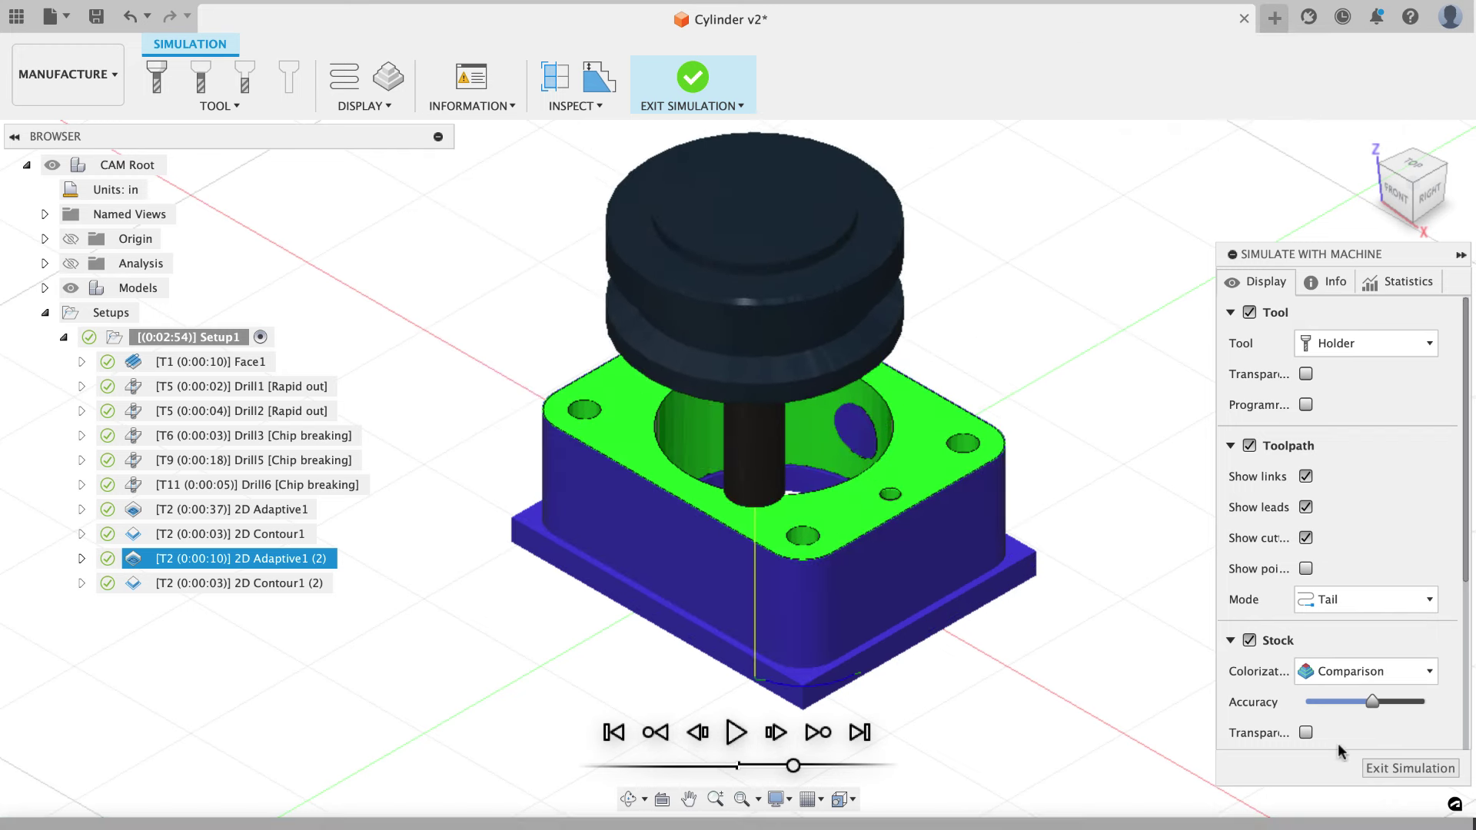
click(1386, 768)
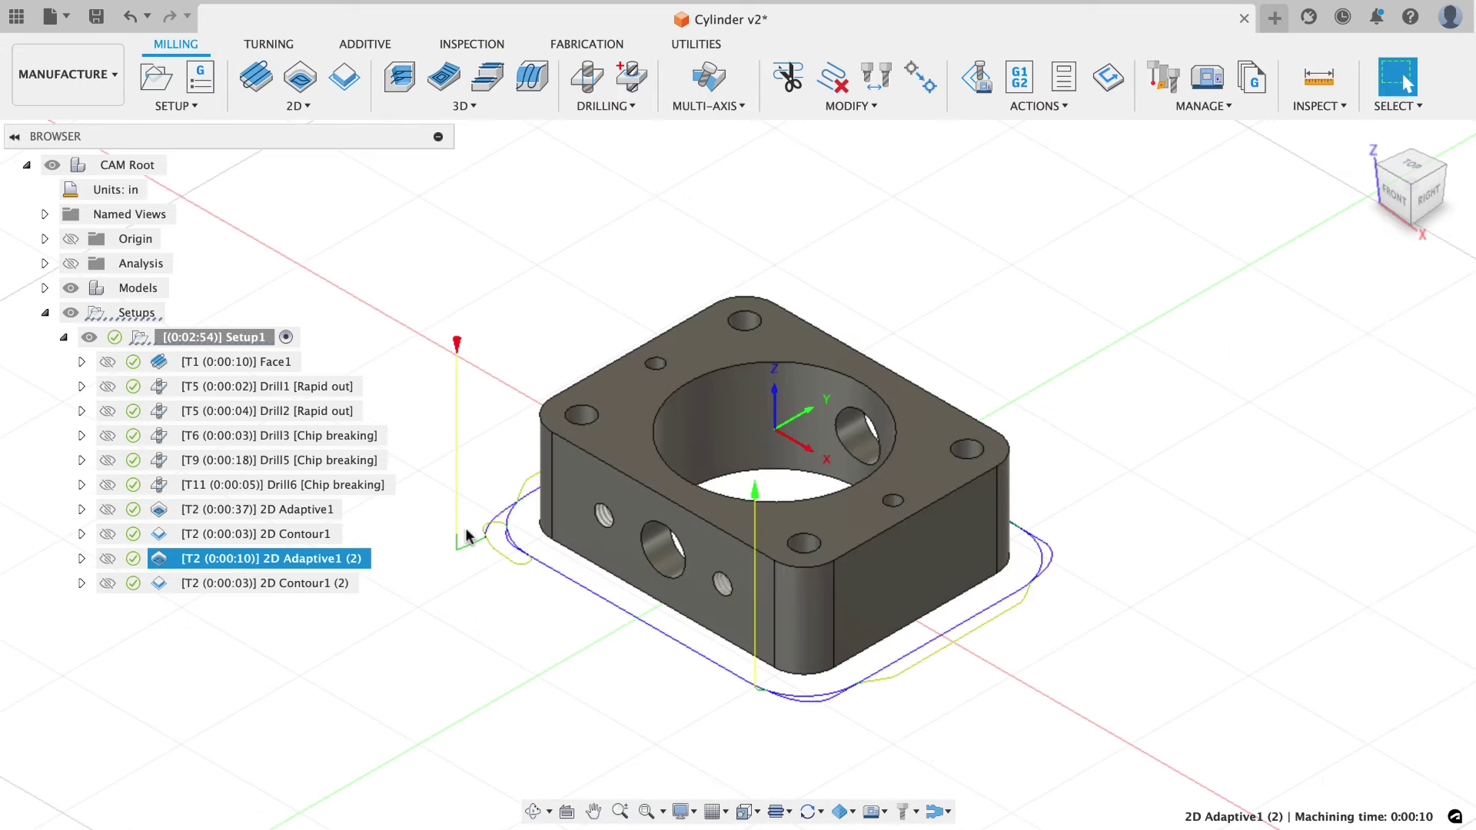
Edit 2D Contour1 (2) to replace the bore contour selection with the part's outer bottom edge chain.
click(325, 582)
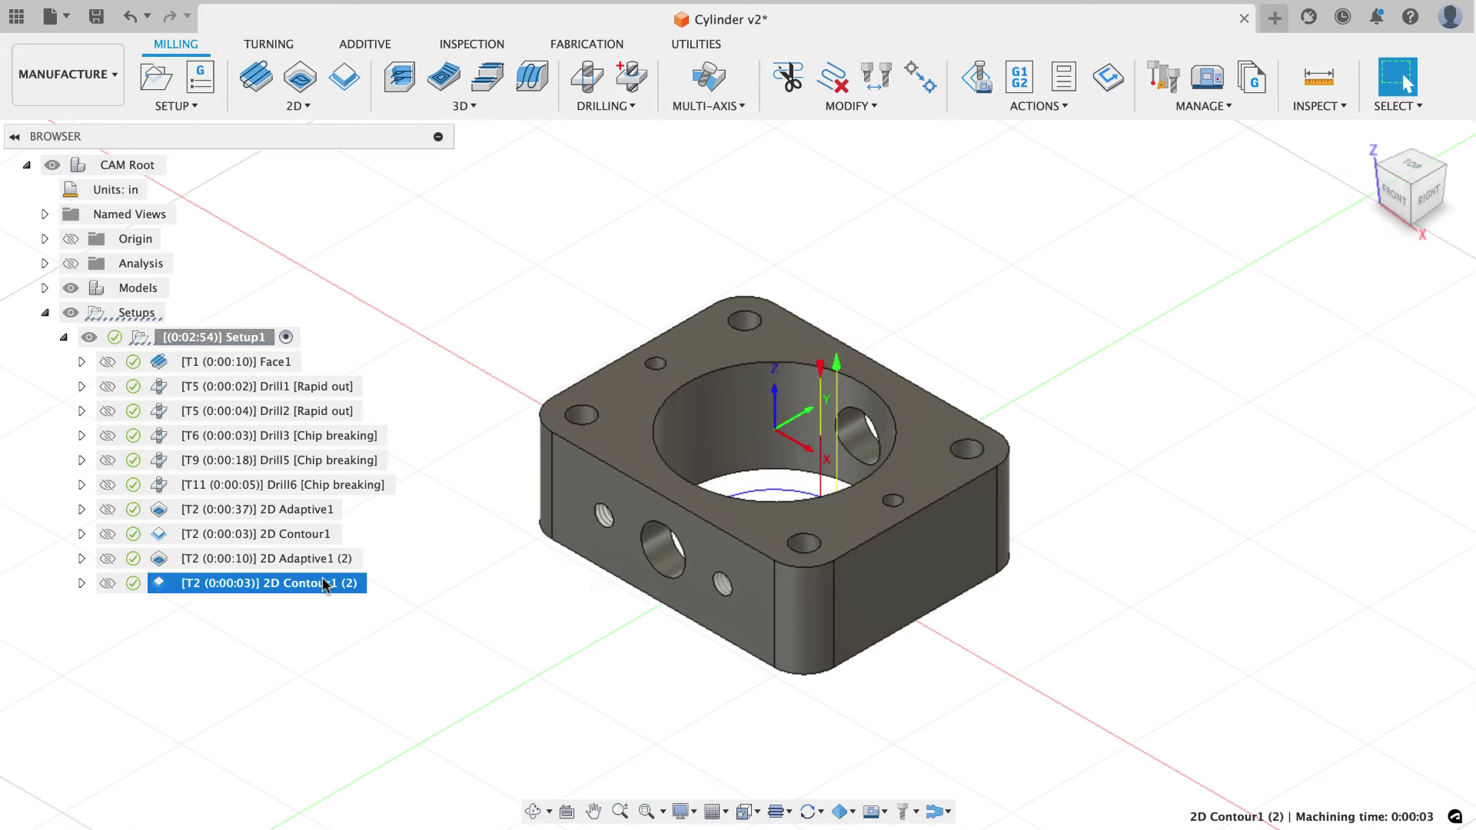
right_click(325, 582)
click(442, 24)
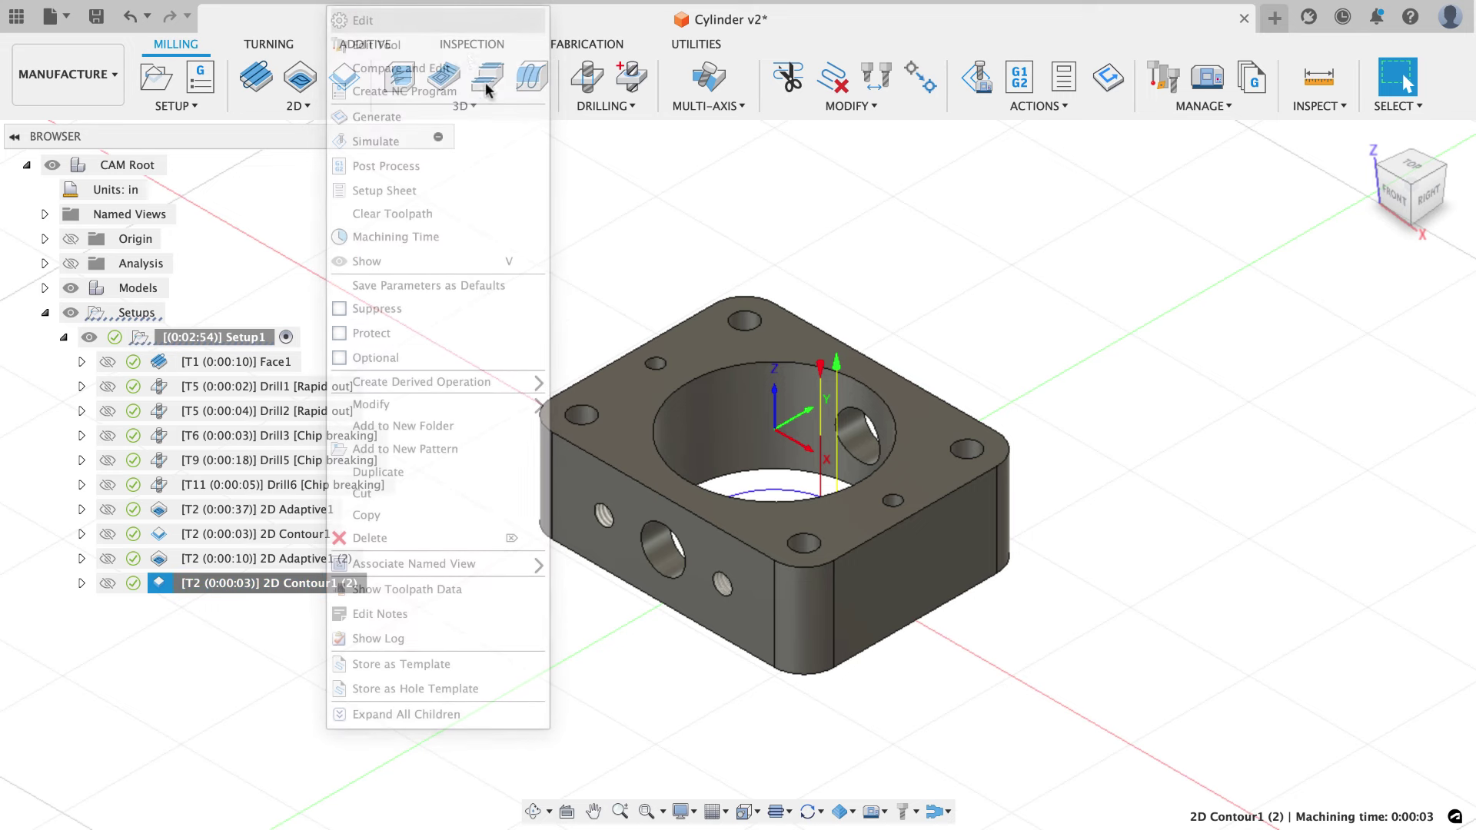
click(1172, 283)
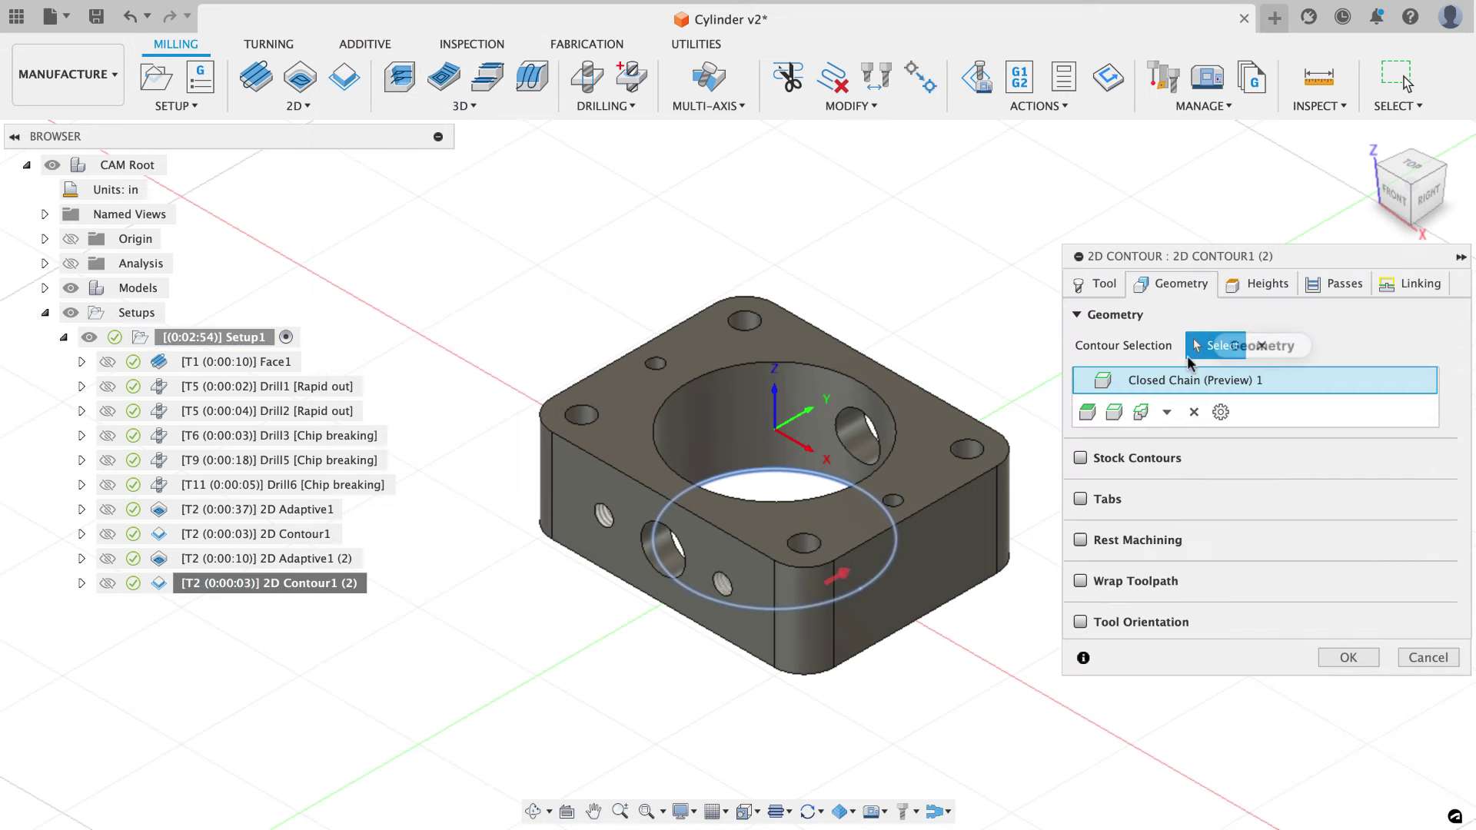
click(1193, 412)
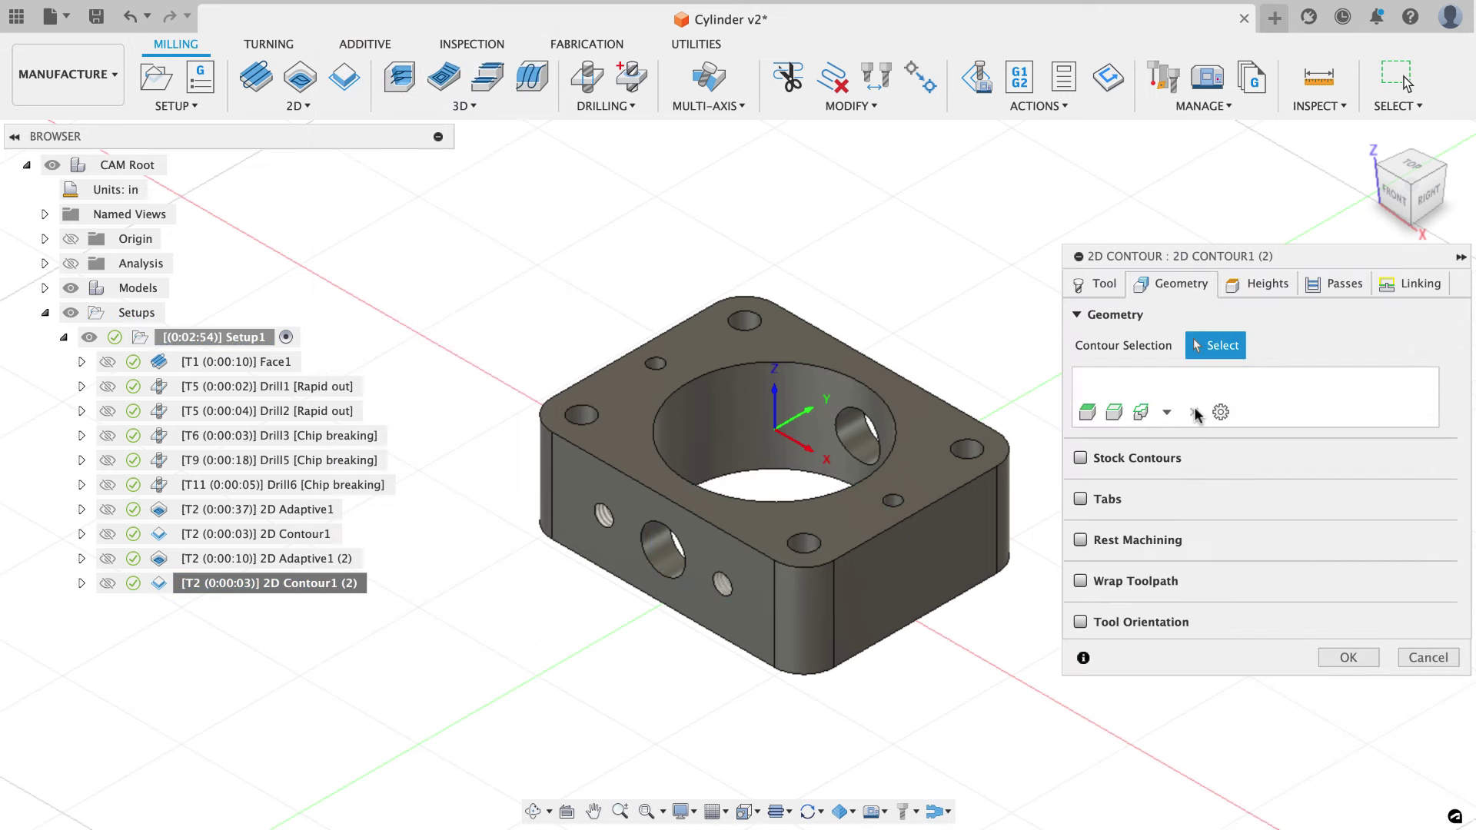
click(711, 644)
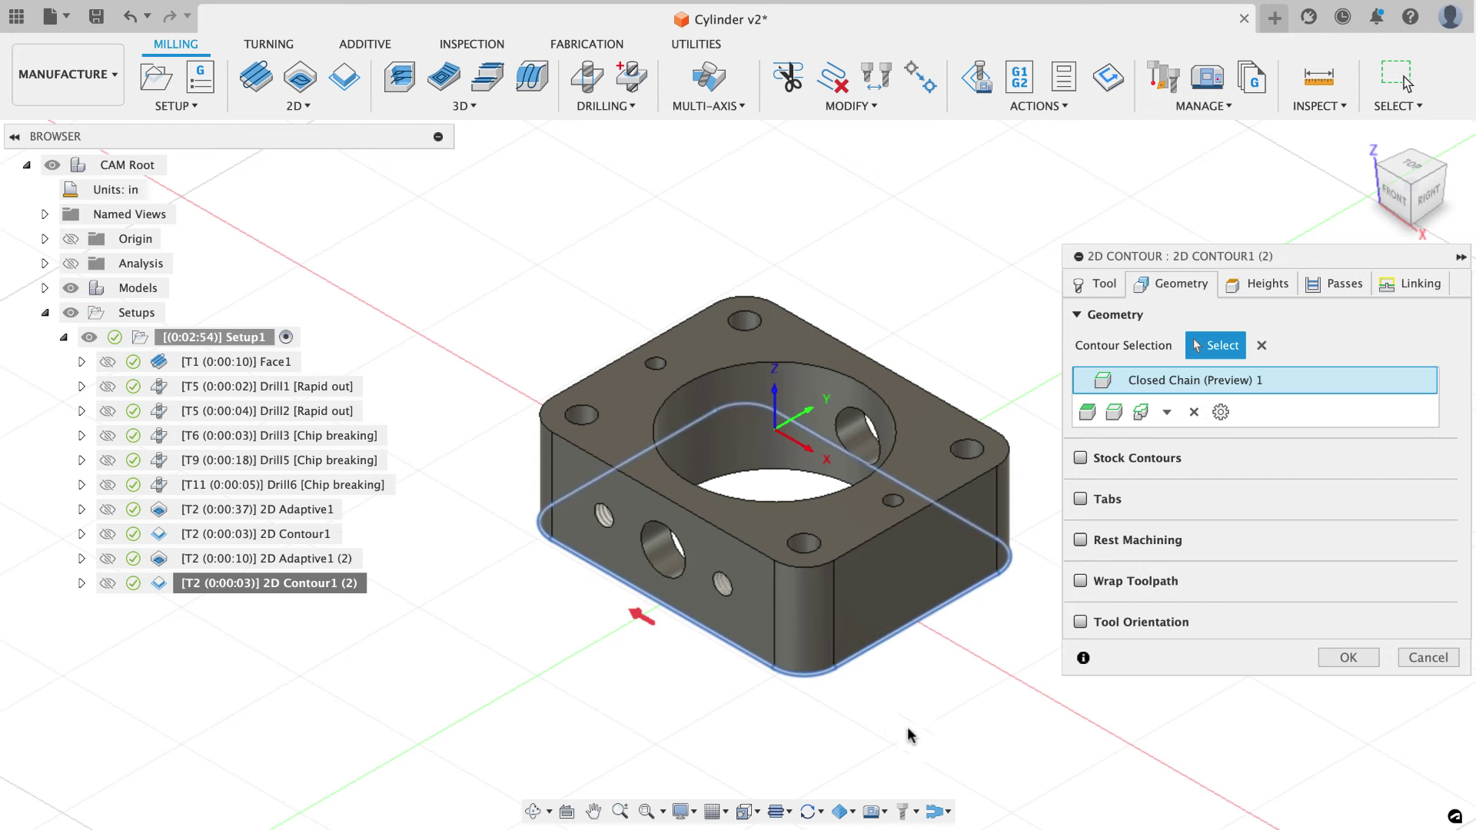
click(1347, 658)
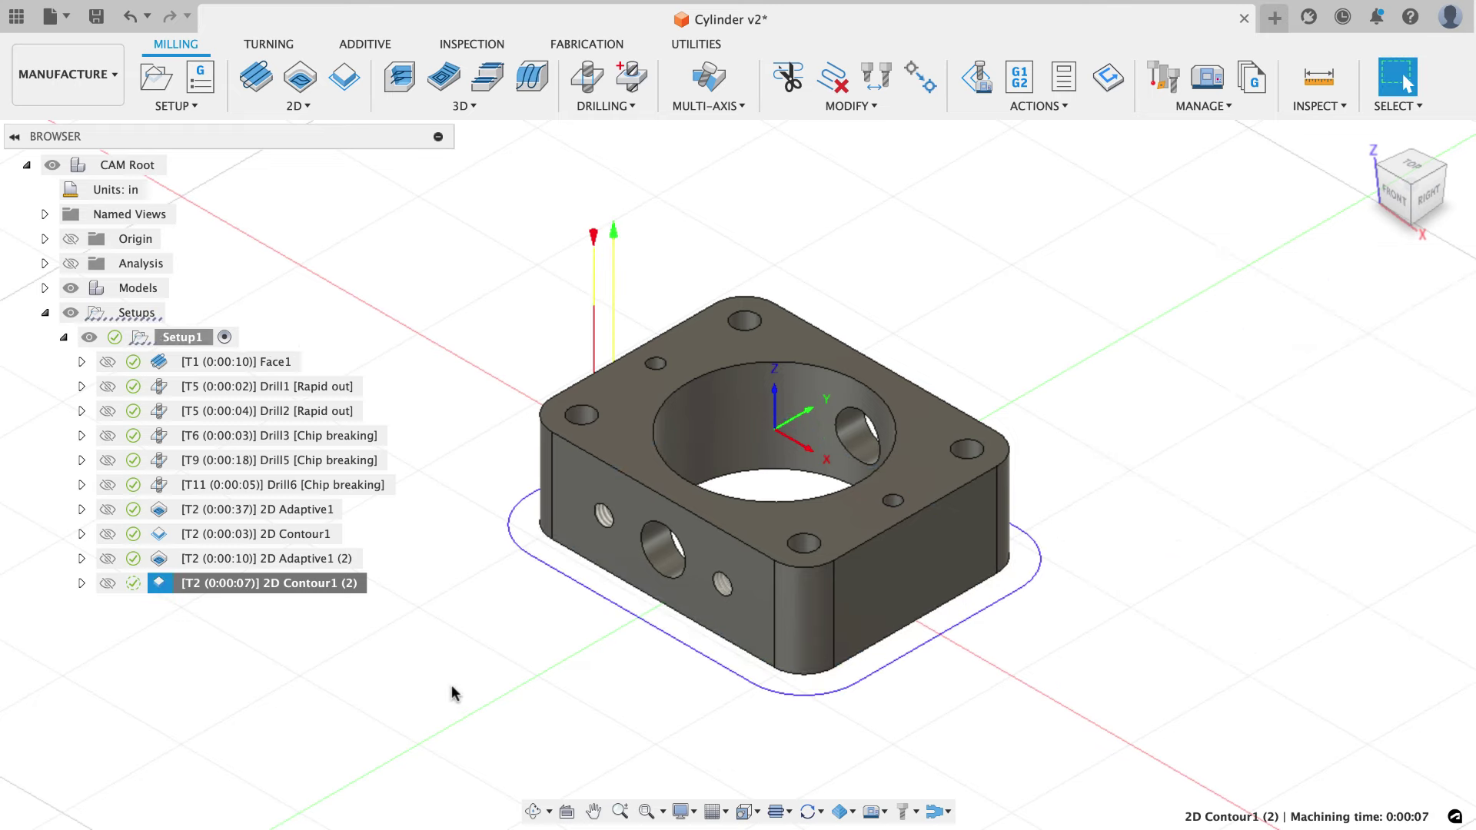
Set the preferred lead-in position of 2D Contour1 (2) to the top vertex where the front face meets the rounded front-right corner.
shift+middle_drag(520, 658, 606, 689)
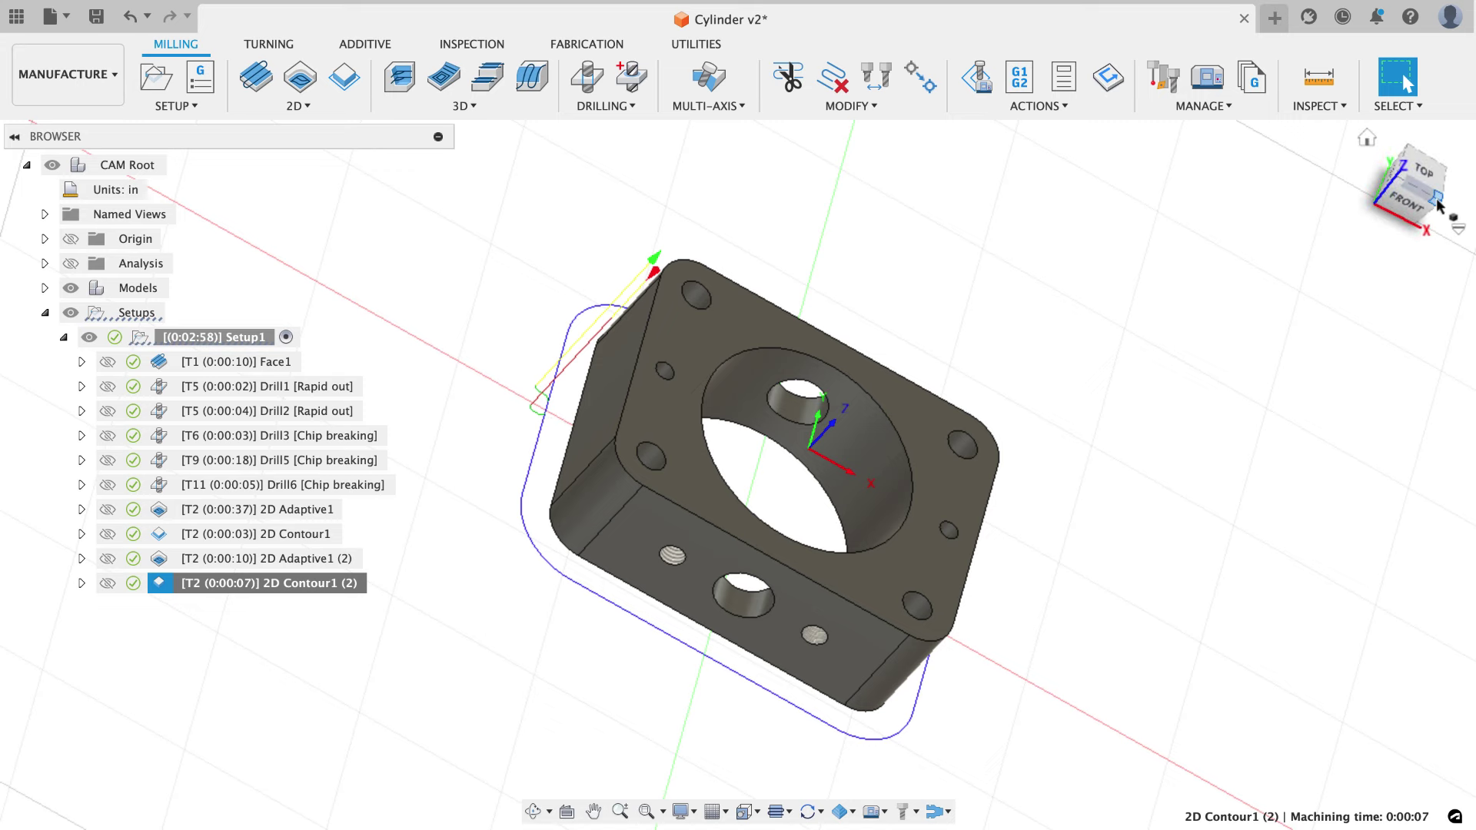
shift+middle_drag(1174, 373, 955, 431)
click(1352, 149)
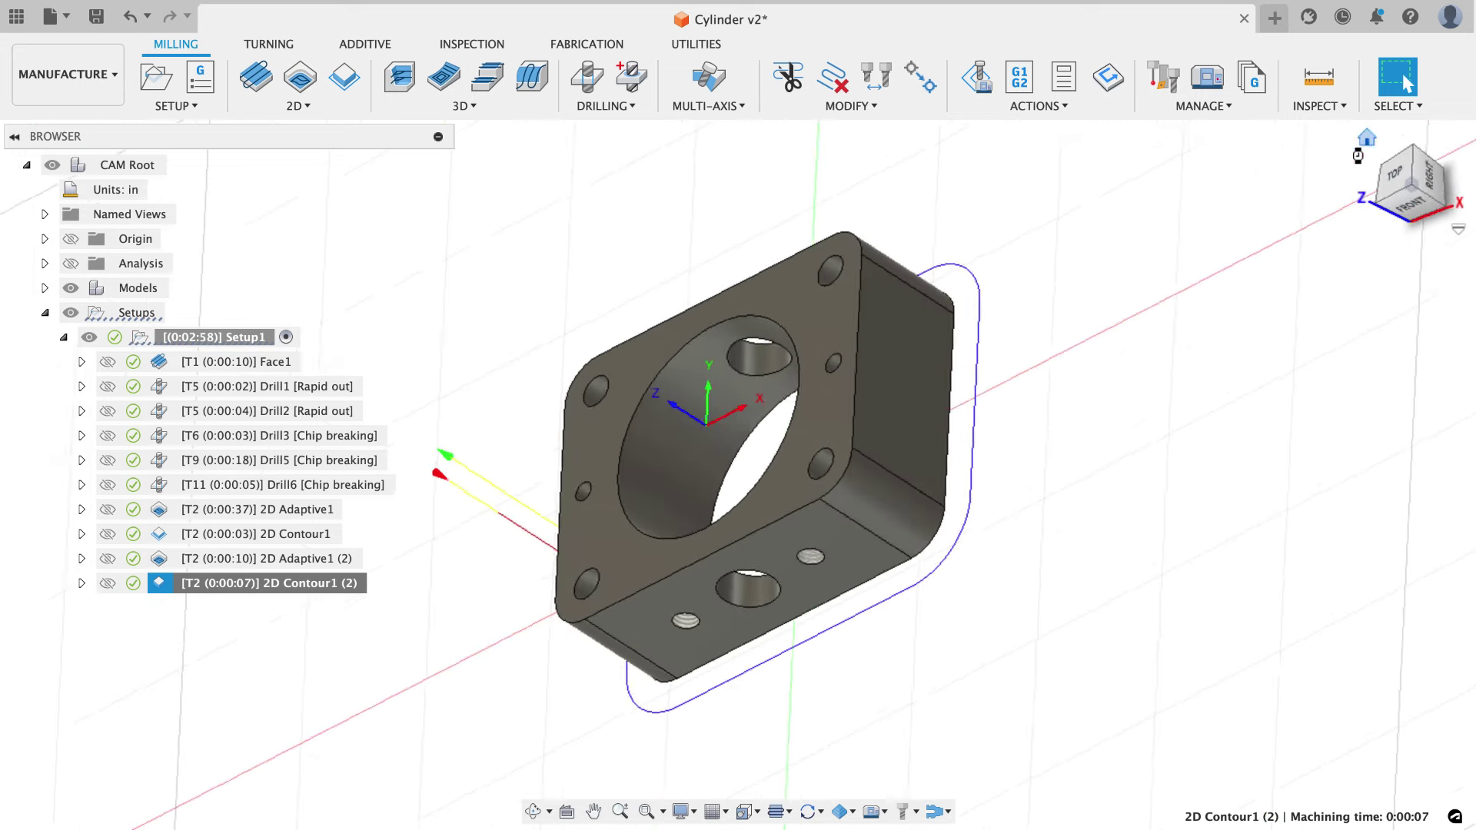
right_click(311, 584)
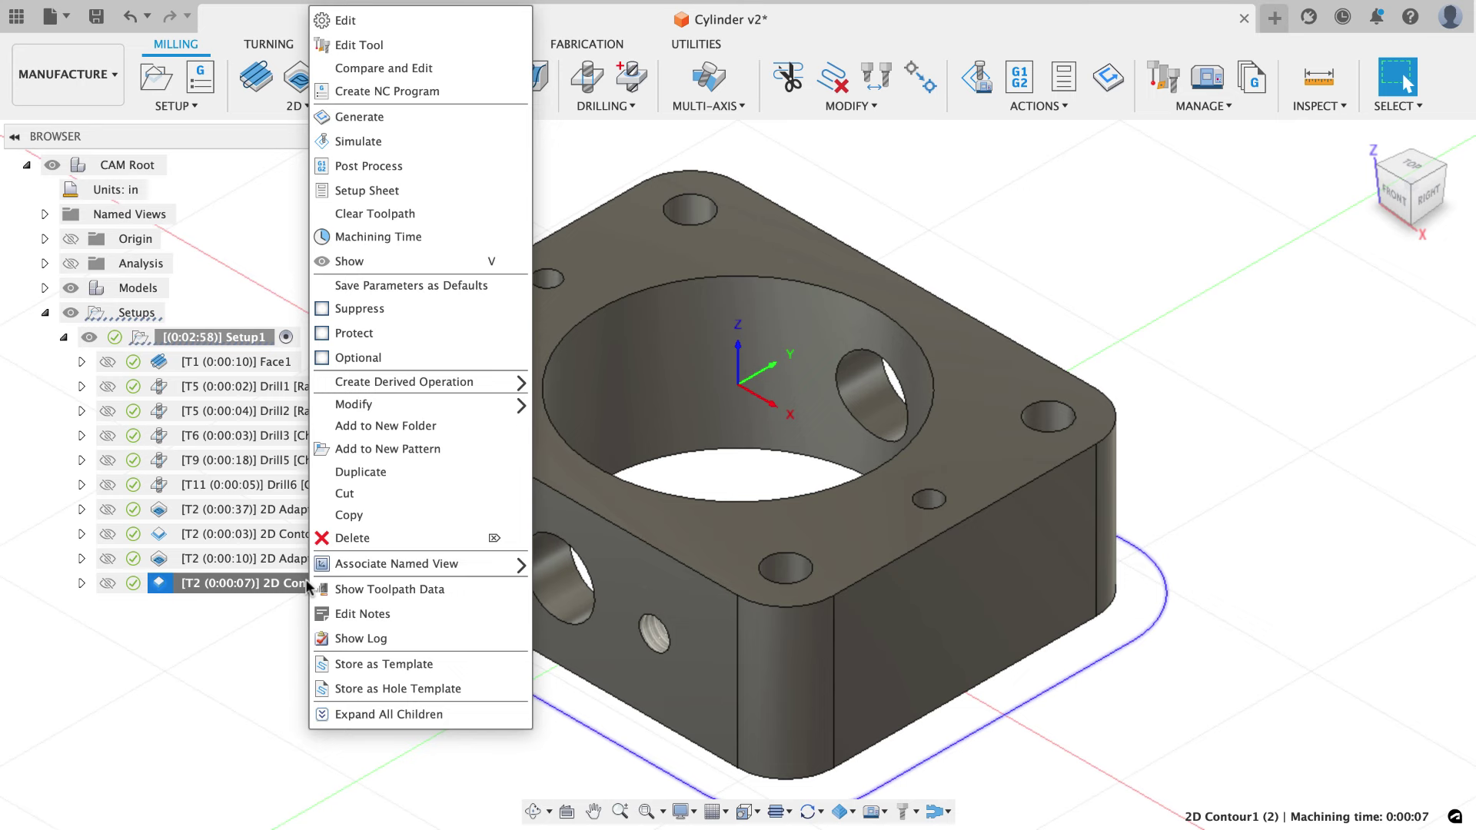
click(338, 16)
click(1400, 282)
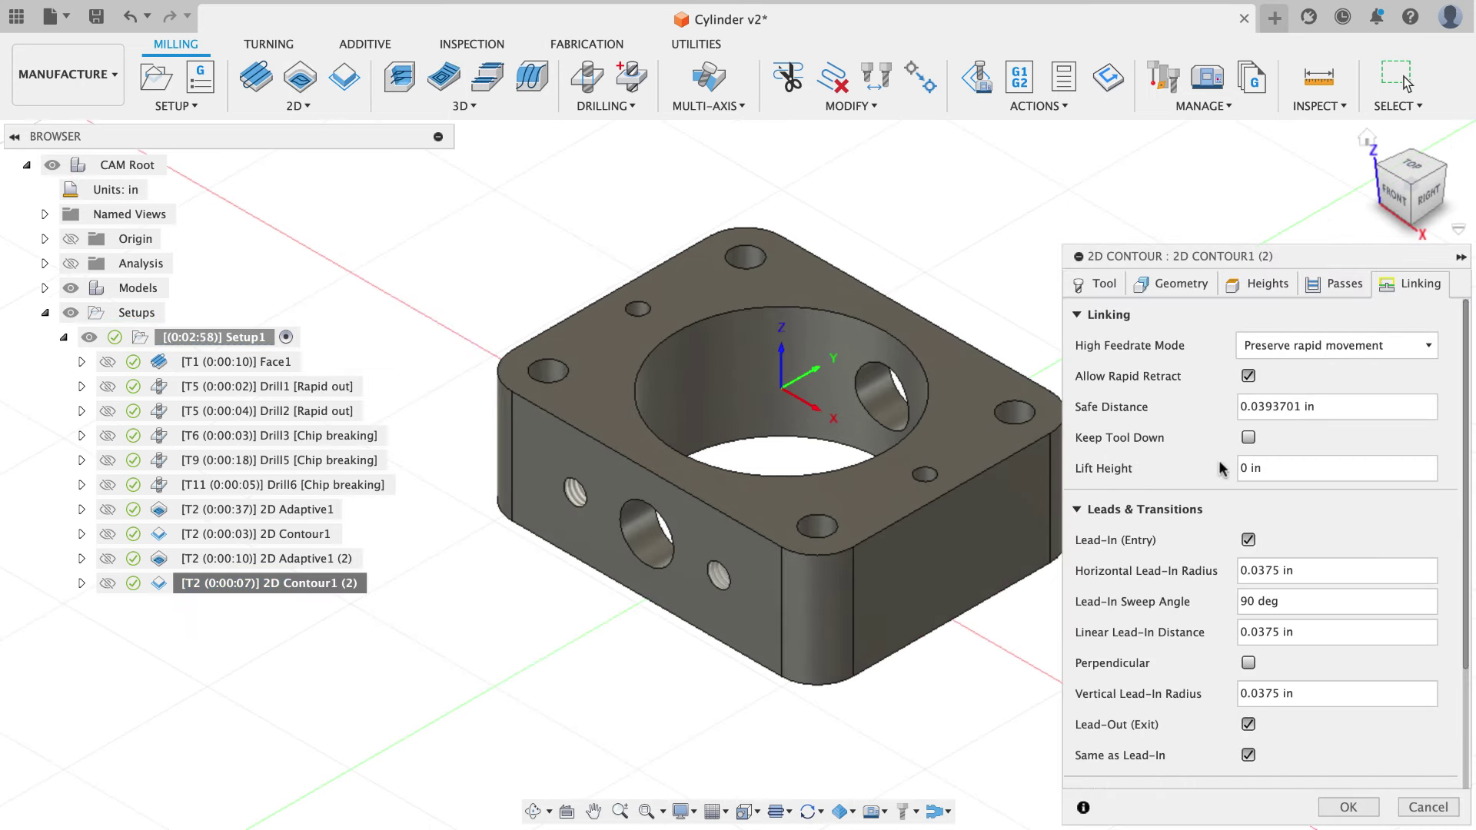
scroll(1212, 477, down, 2)
scroll(1212, 476, down, 1)
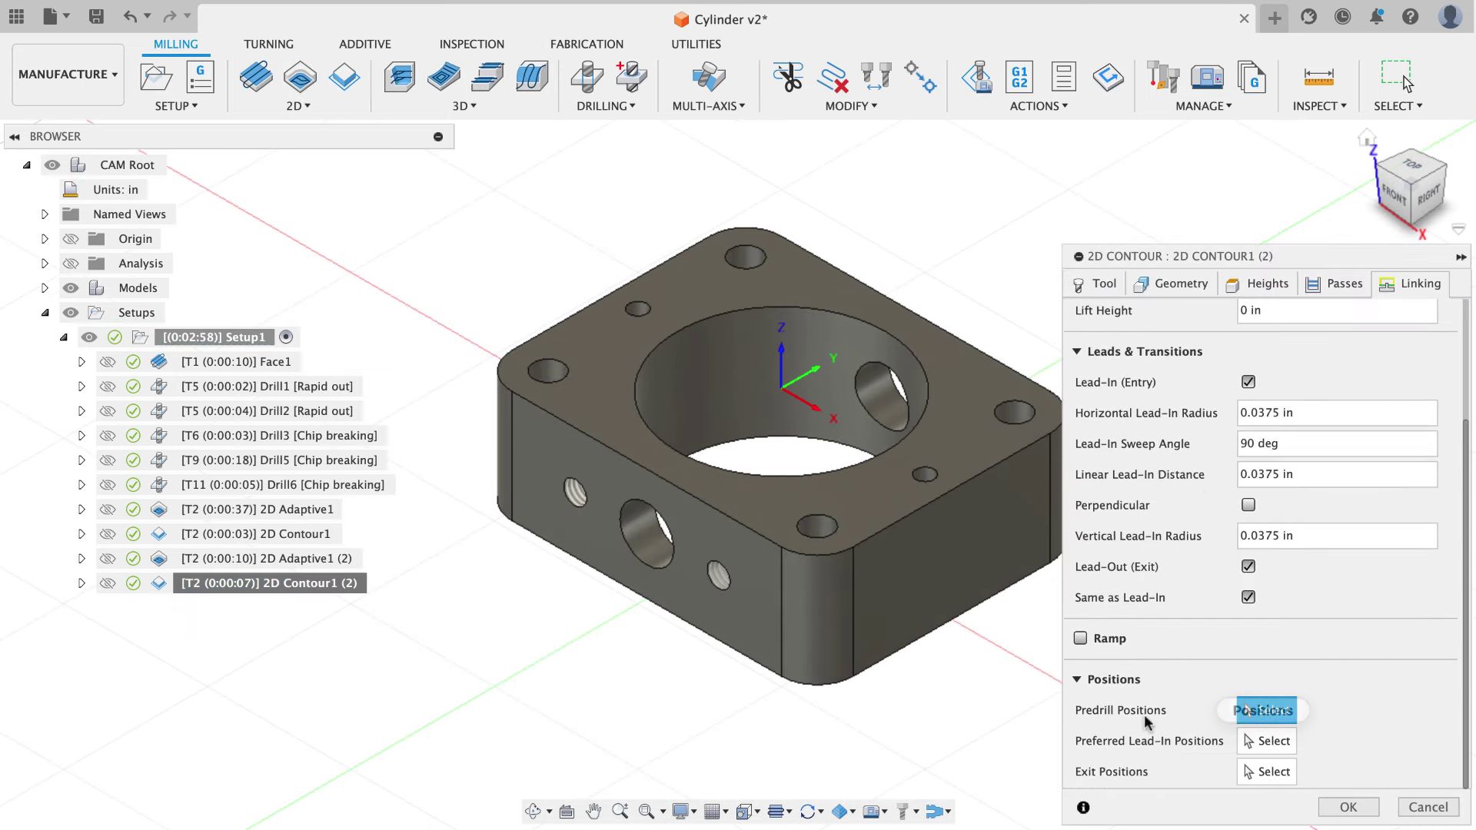
click(1266, 741)
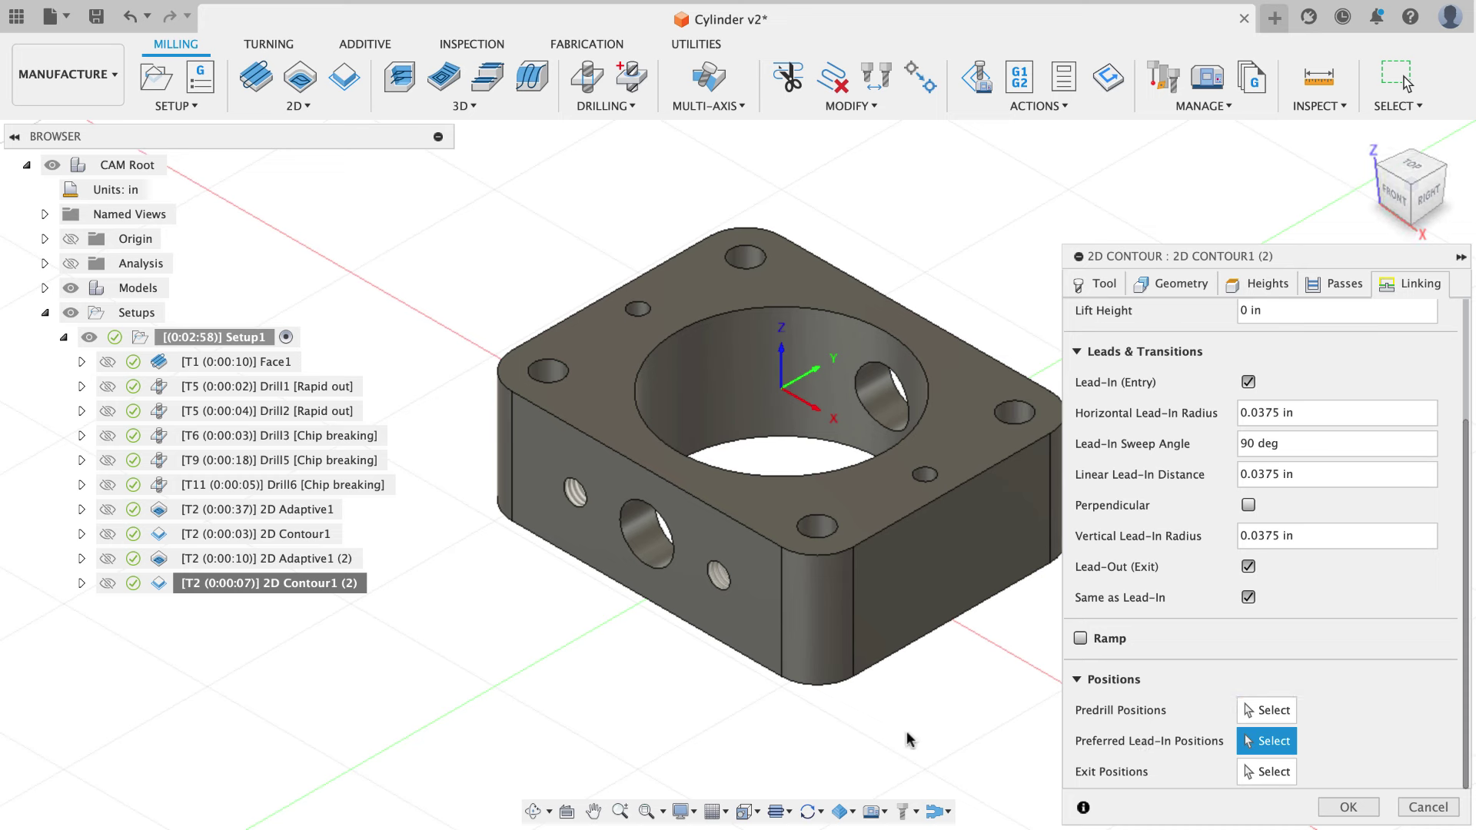
click(781, 546)
click(1348, 807)
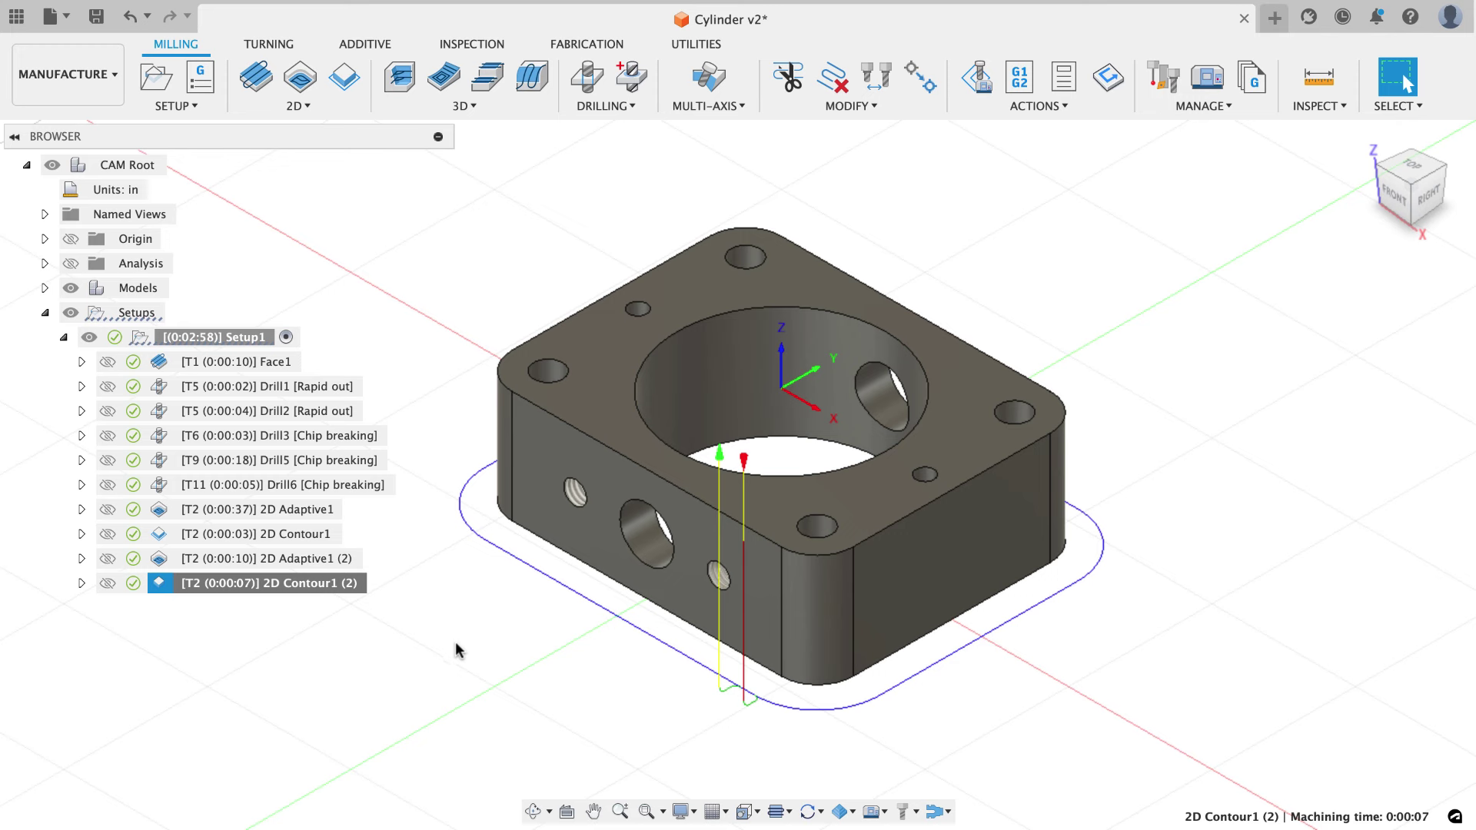
Open 2D Contour1 (2) for editing and review its heights, passes settings and the finishing overlap expression.
right_click(332, 590)
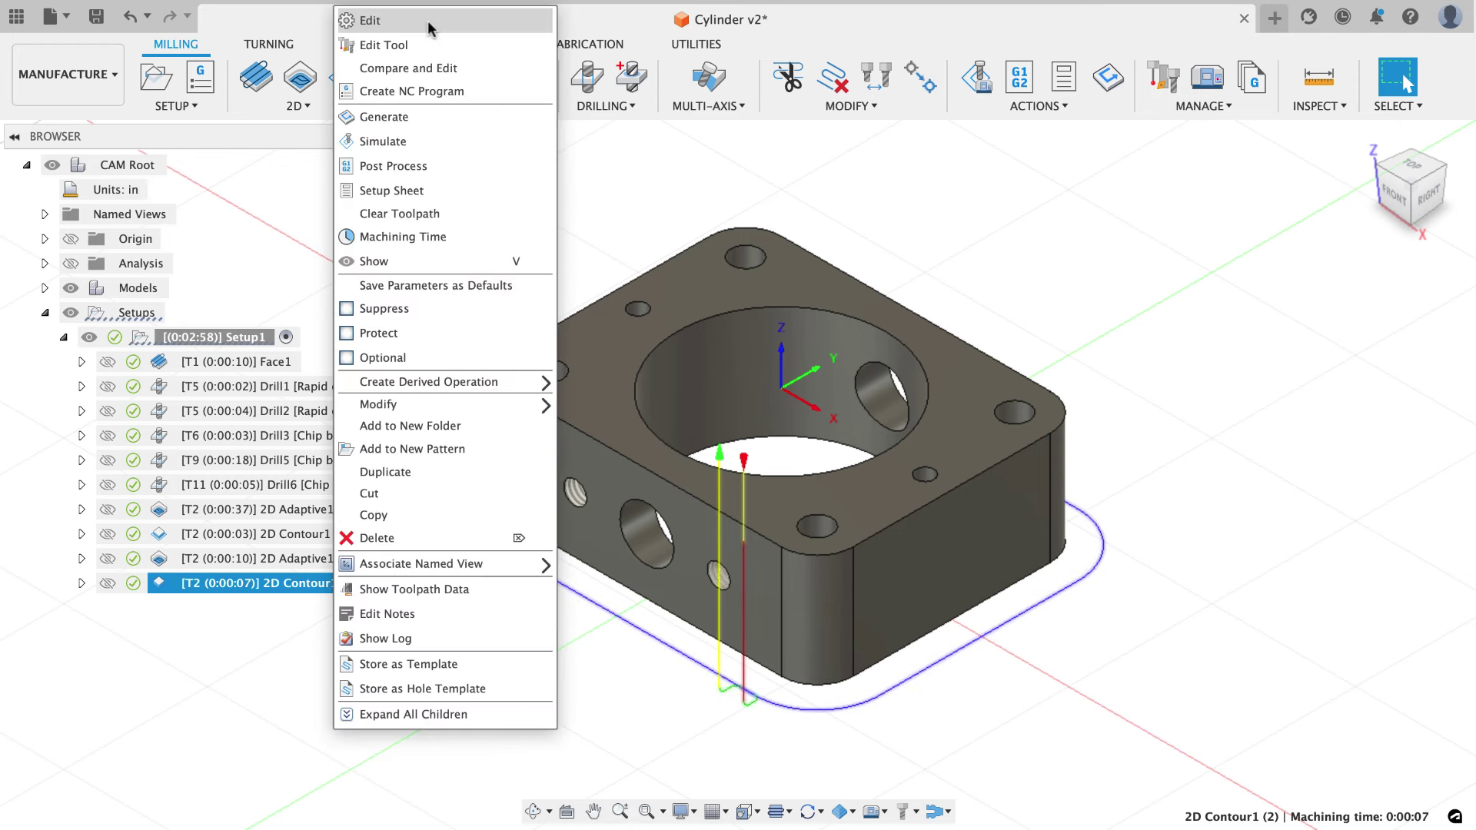
click(427, 20)
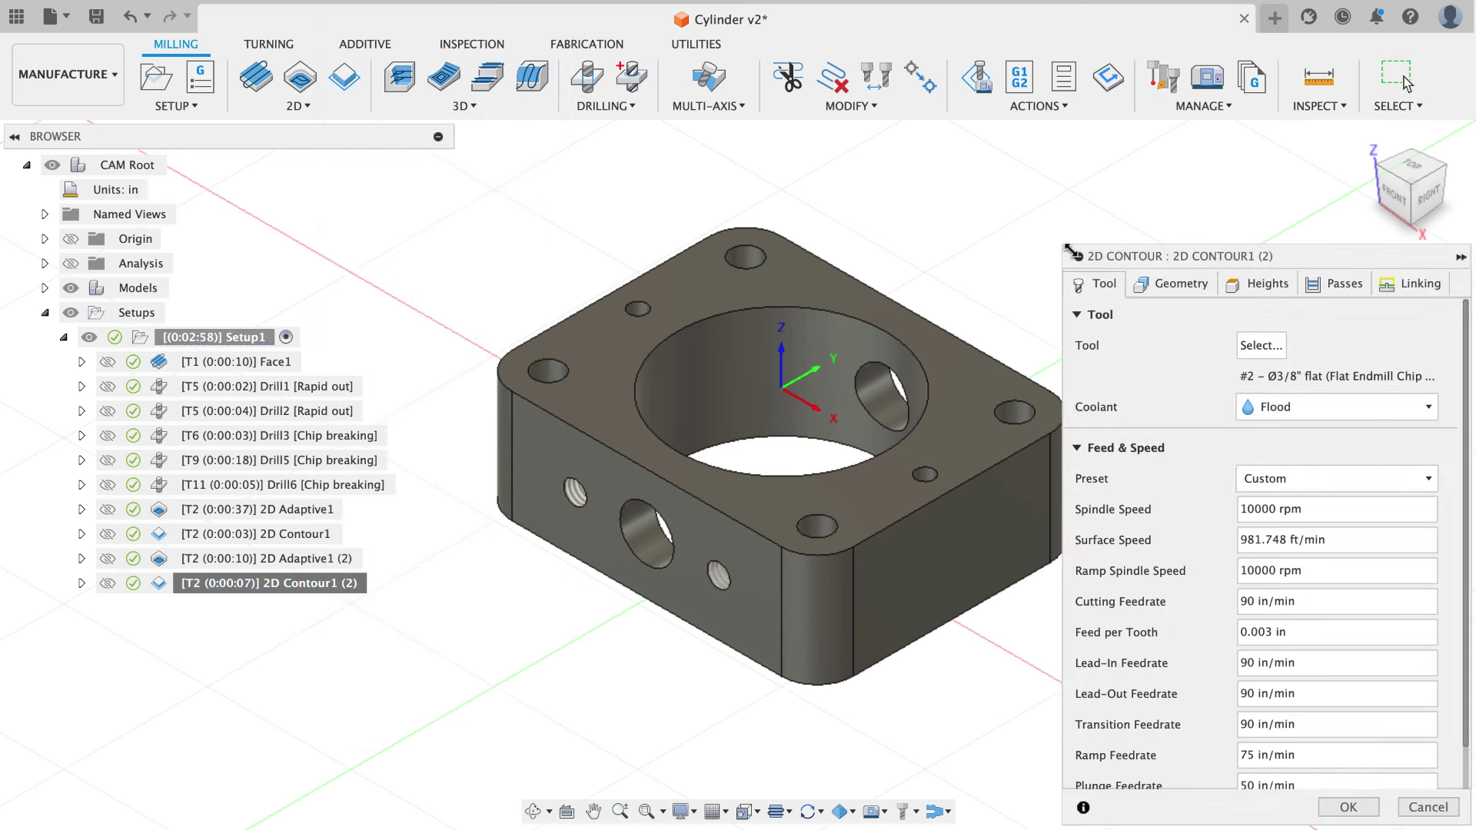
click(1248, 285)
scroll(1230, 714, down, 1)
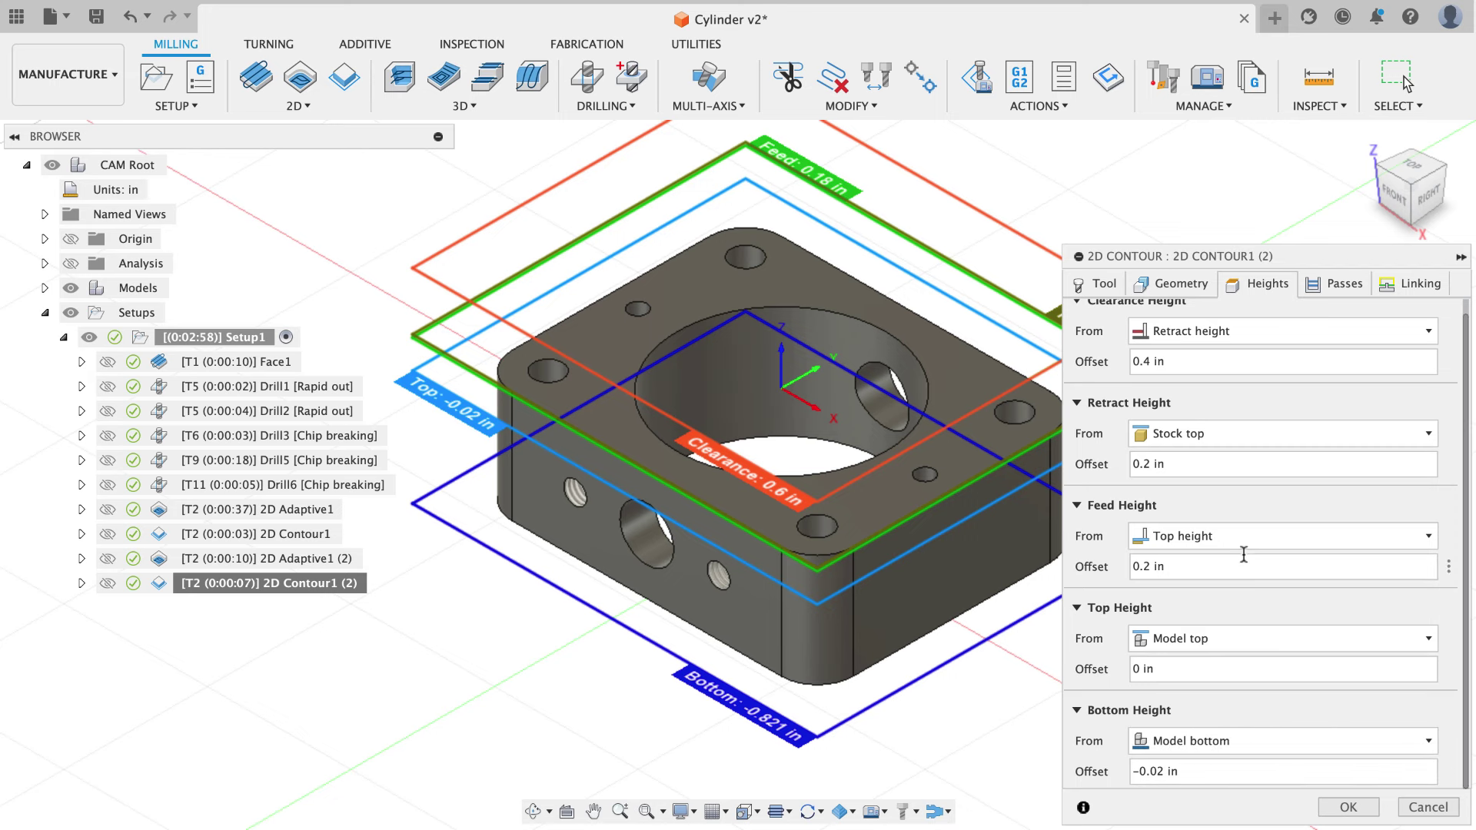
click(1337, 282)
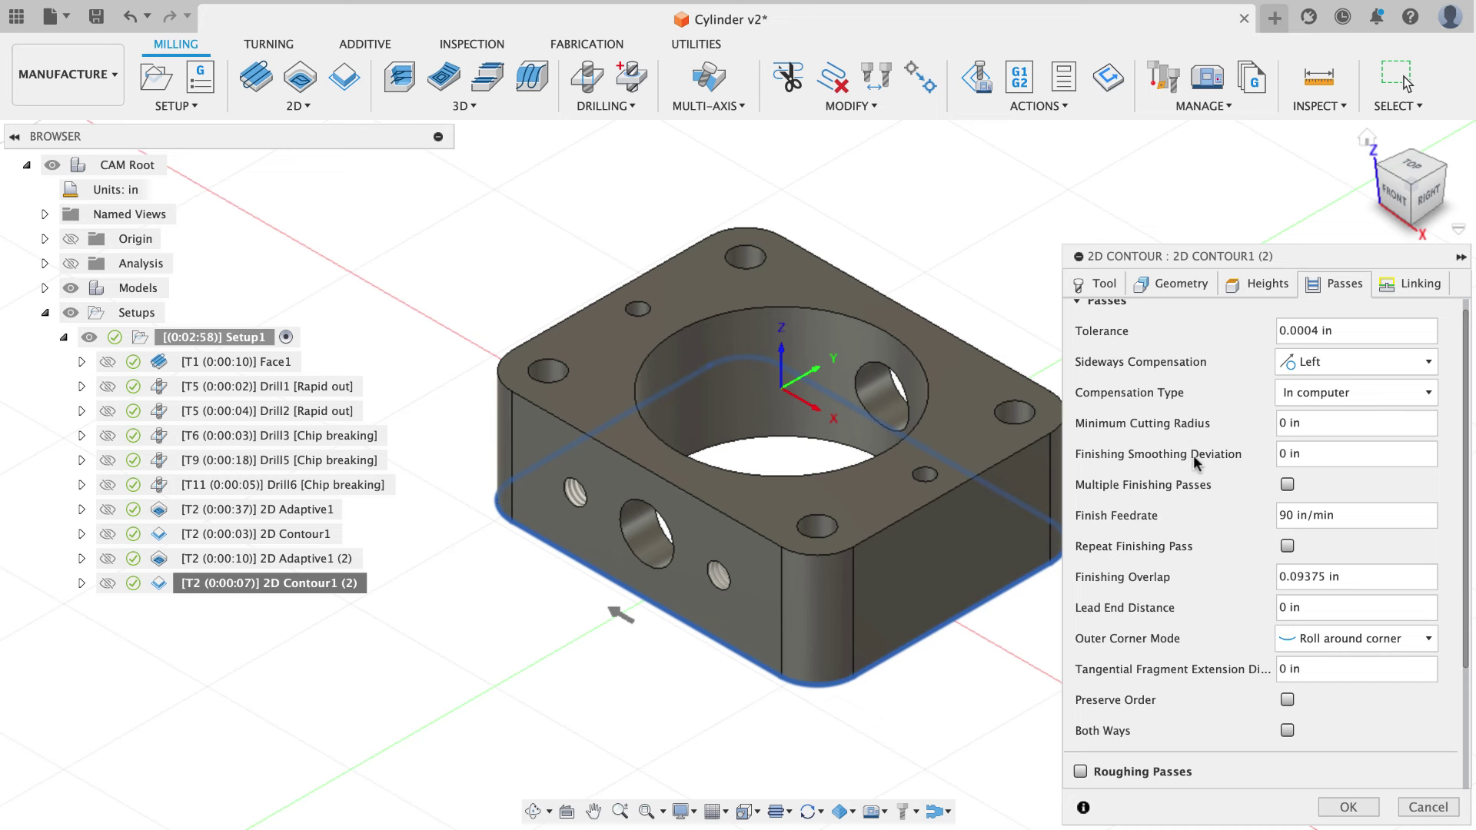
click(1307, 576)
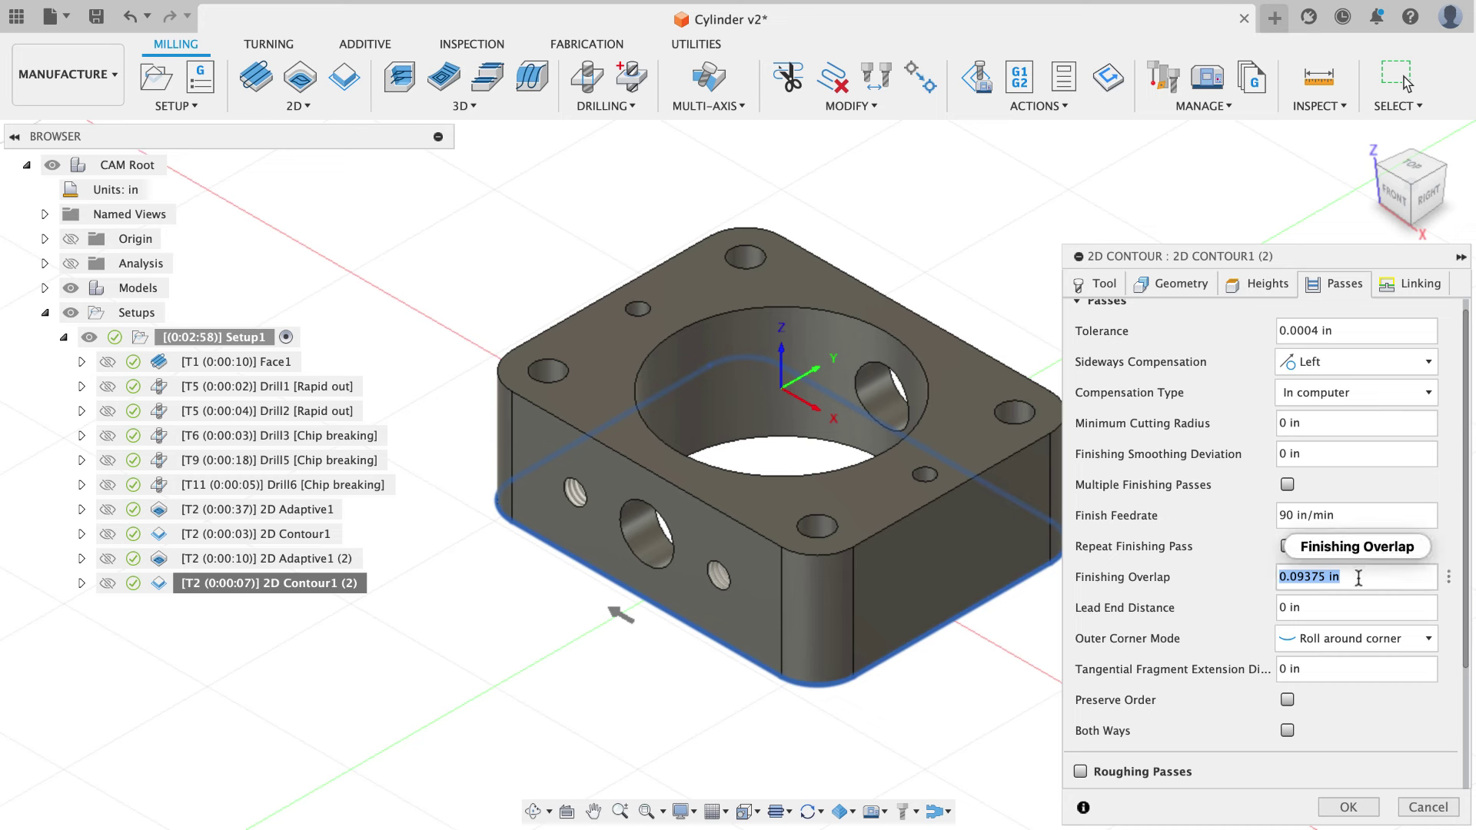
mouse_move(1356, 577)
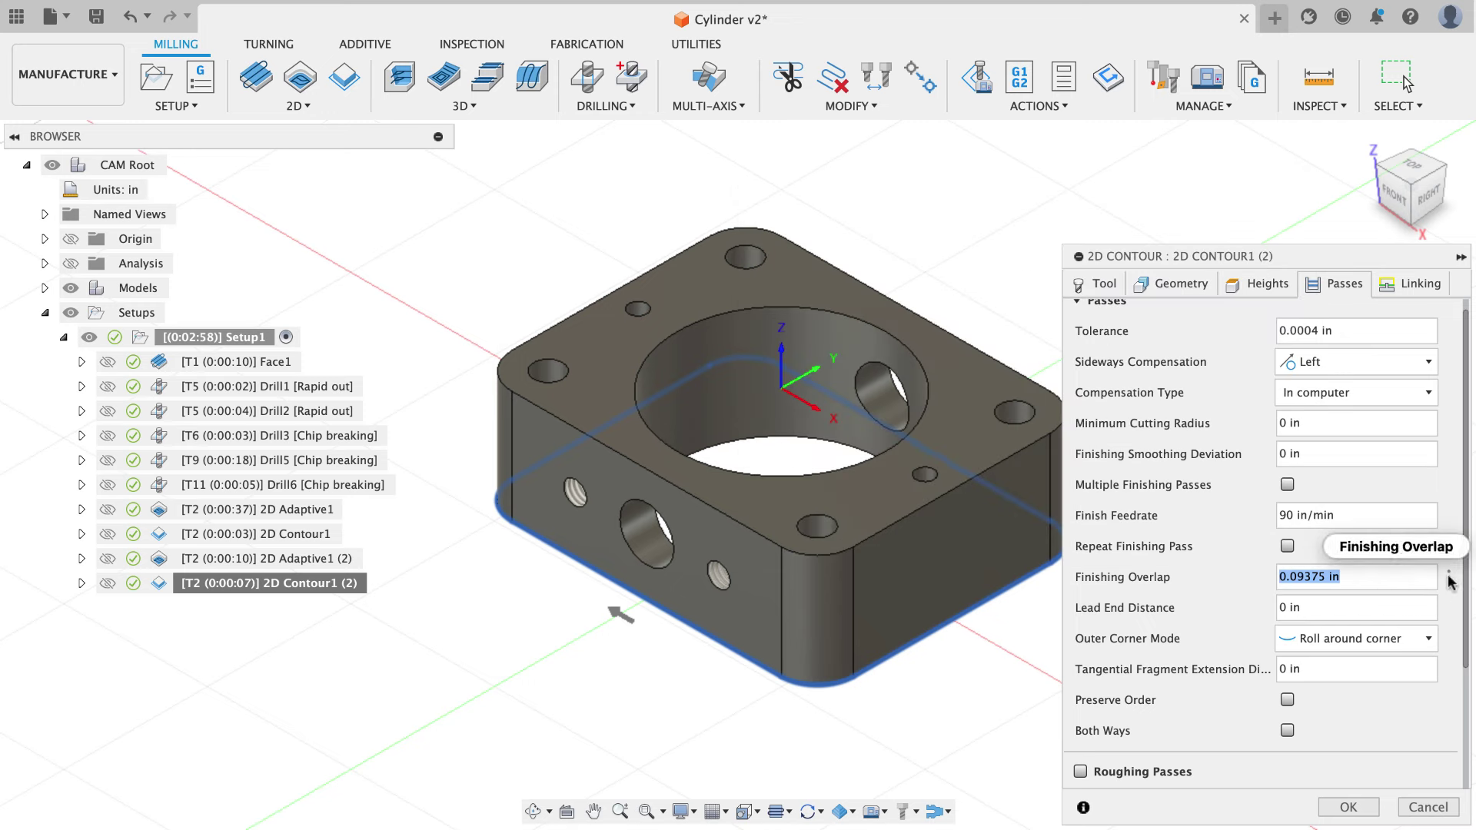
click(1448, 577)
click(1368, 777)
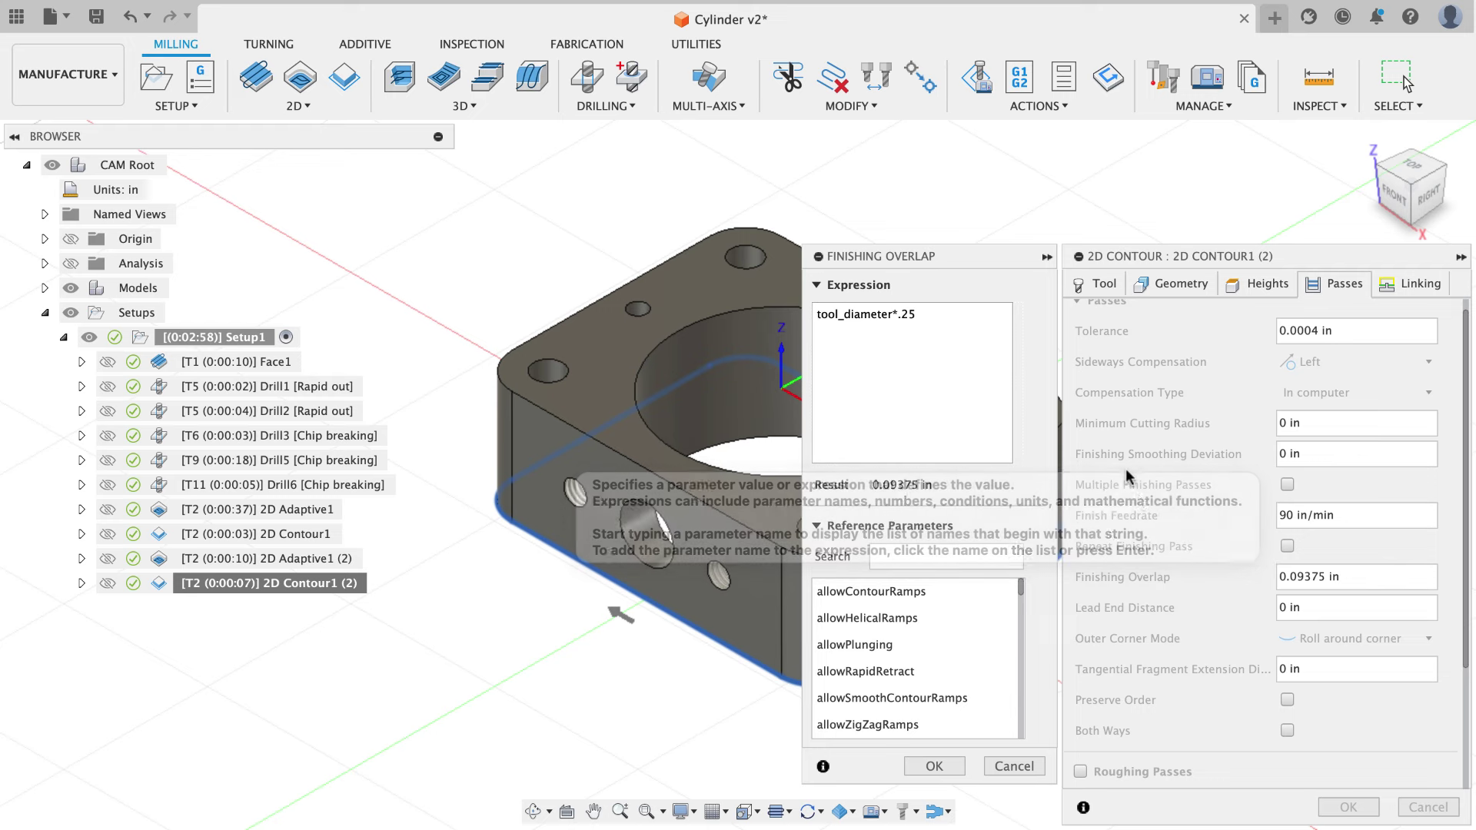
key(Escape)
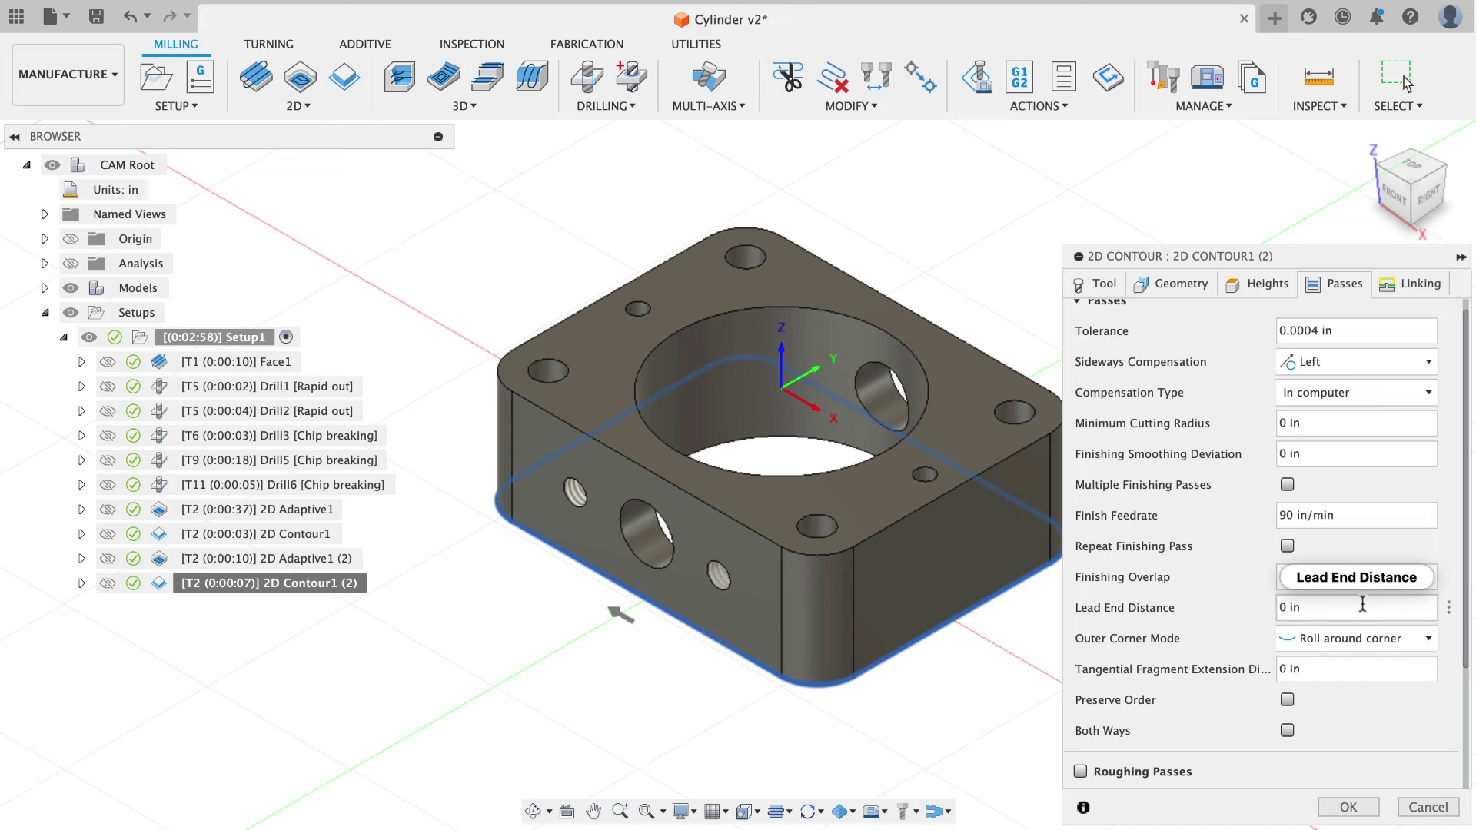
Set the lead-in sweep angle of 2D Contour1 (2) to 0 degrees.
click(1391, 280)
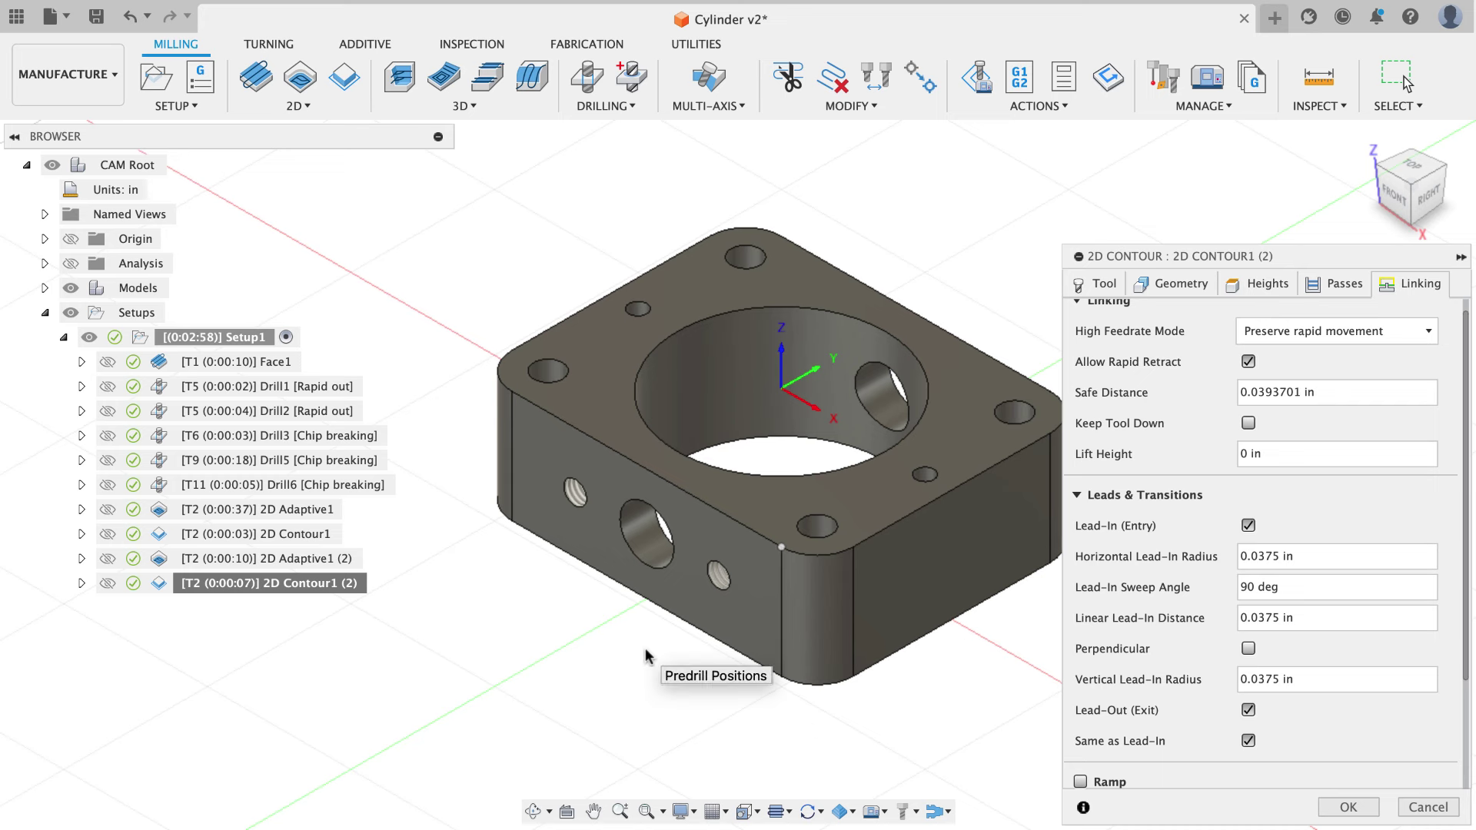
drag(1316, 588, 1211, 591)
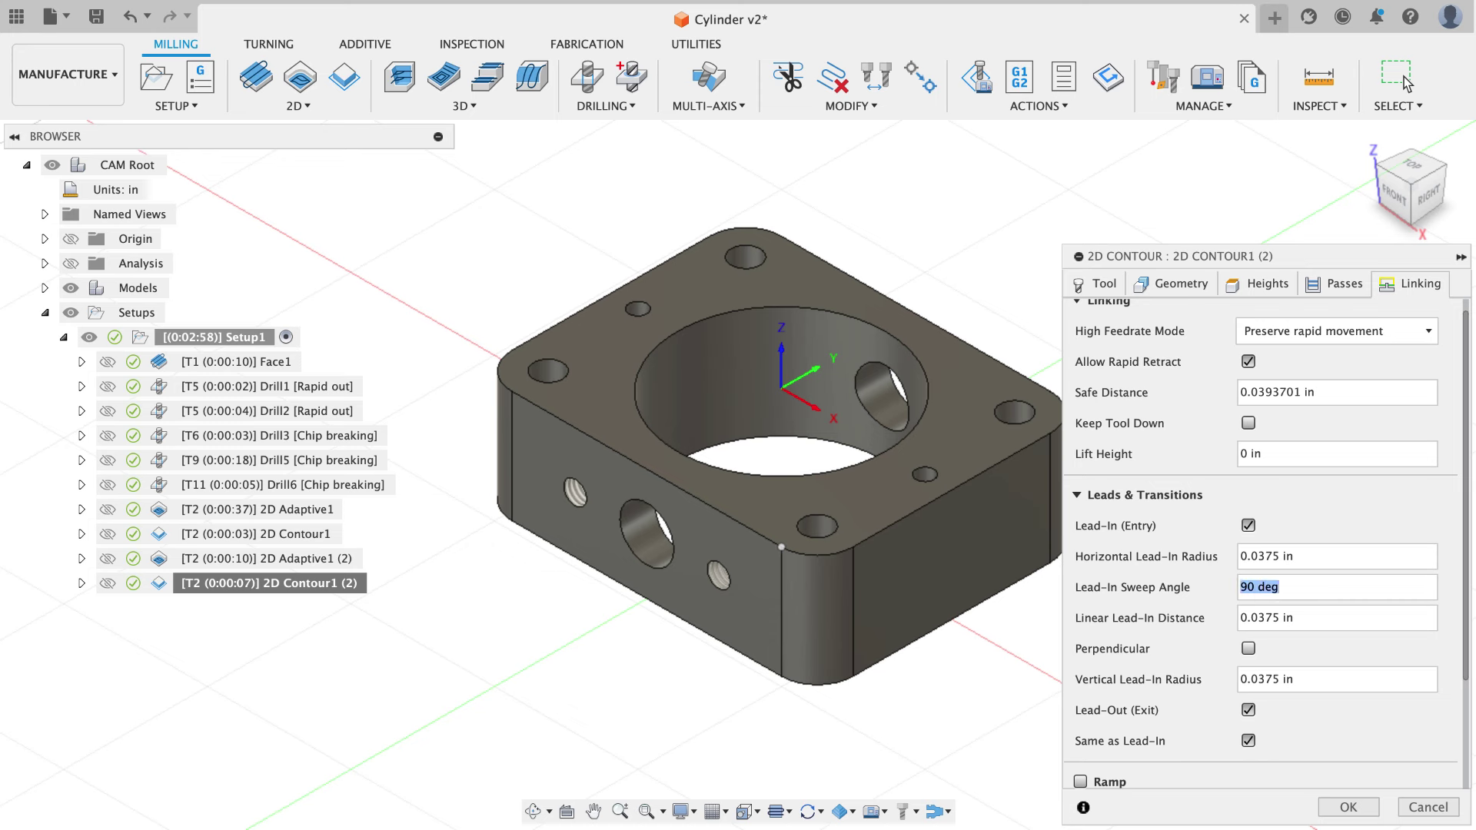
text(0)
Disable Same as Lead-In for the contour's exit and set its lead-out sweep angle to 45 degrees.
scroll(1202, 565, down, 3)
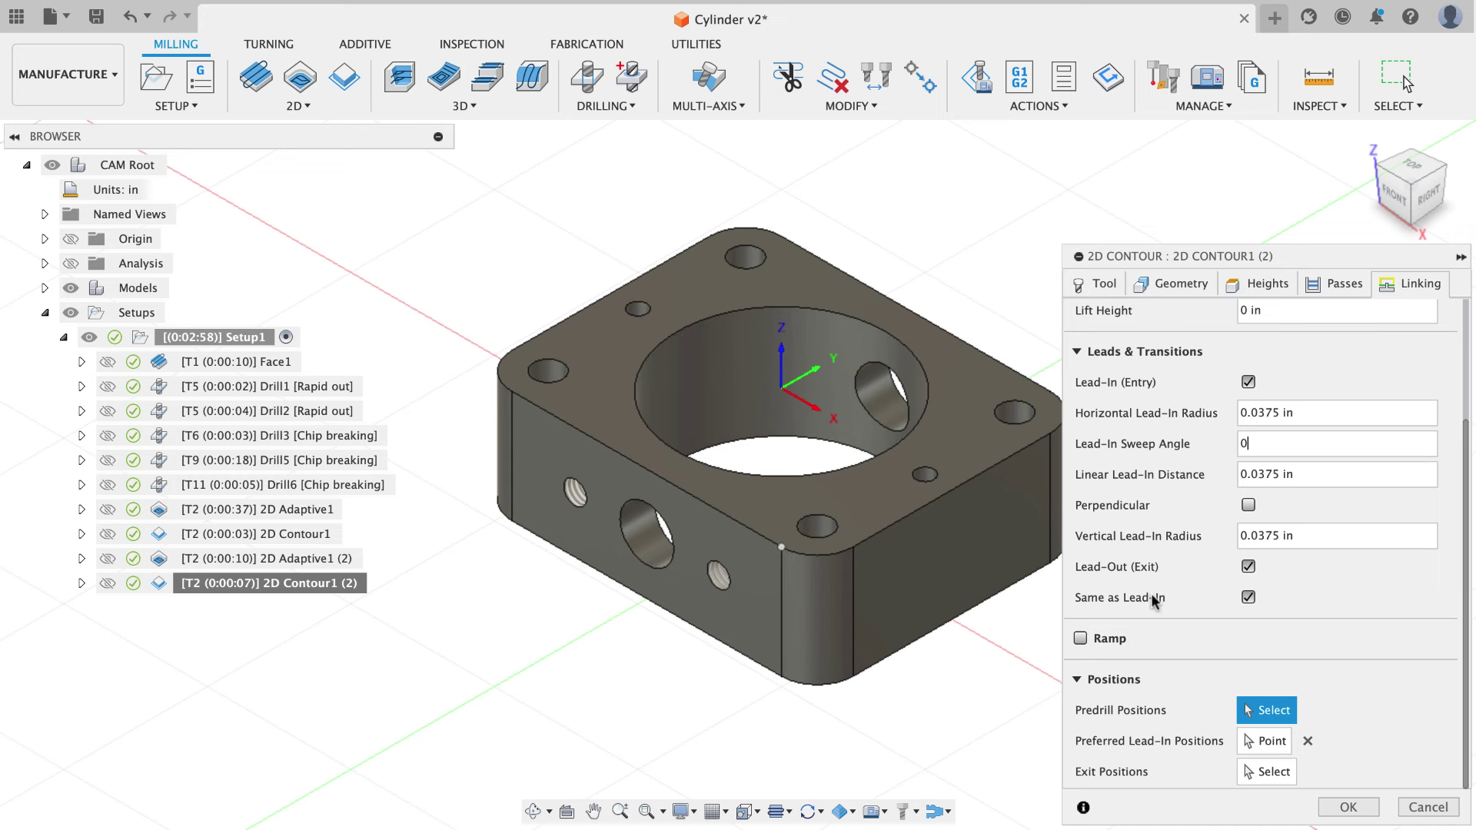
click(1248, 597)
scroll(1253, 591, down, 3)
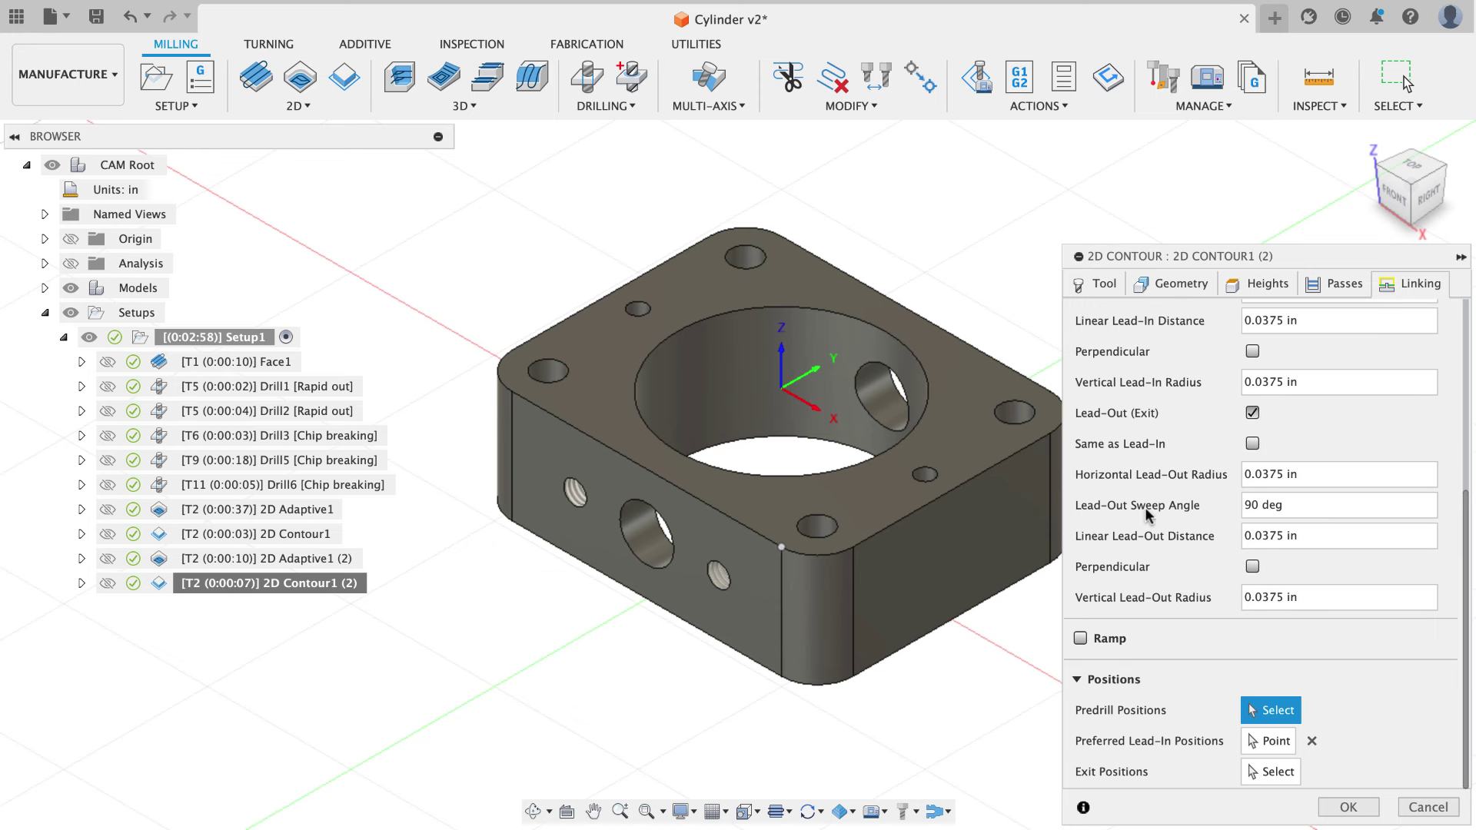
click(1226, 501)
text(45)
click(1349, 806)
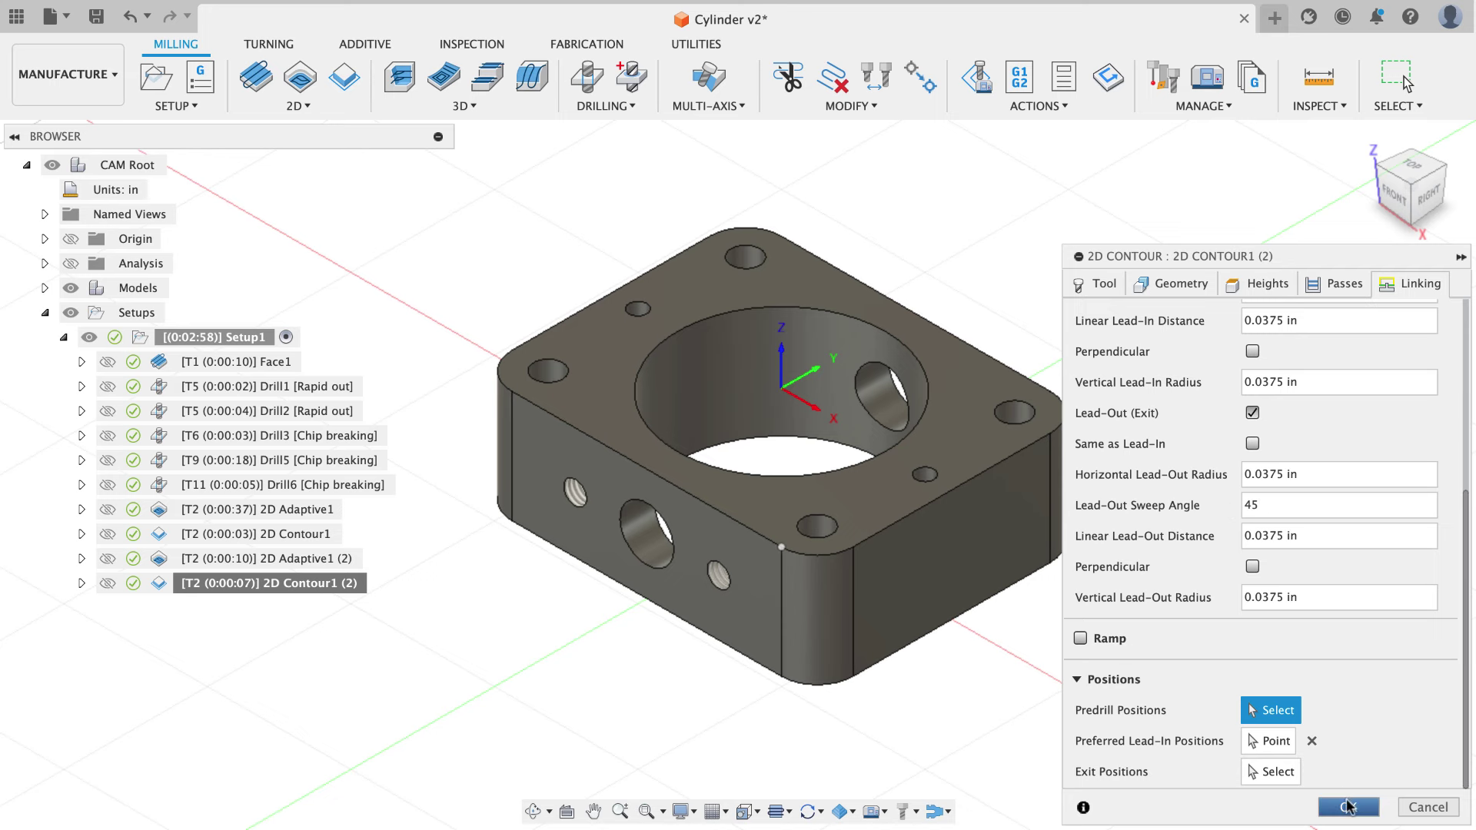
Examine the lead-in and lead-out of 2D Contour1 (2), and play its toolpath simulation with the machine.
scroll(760, 695, up, 5)
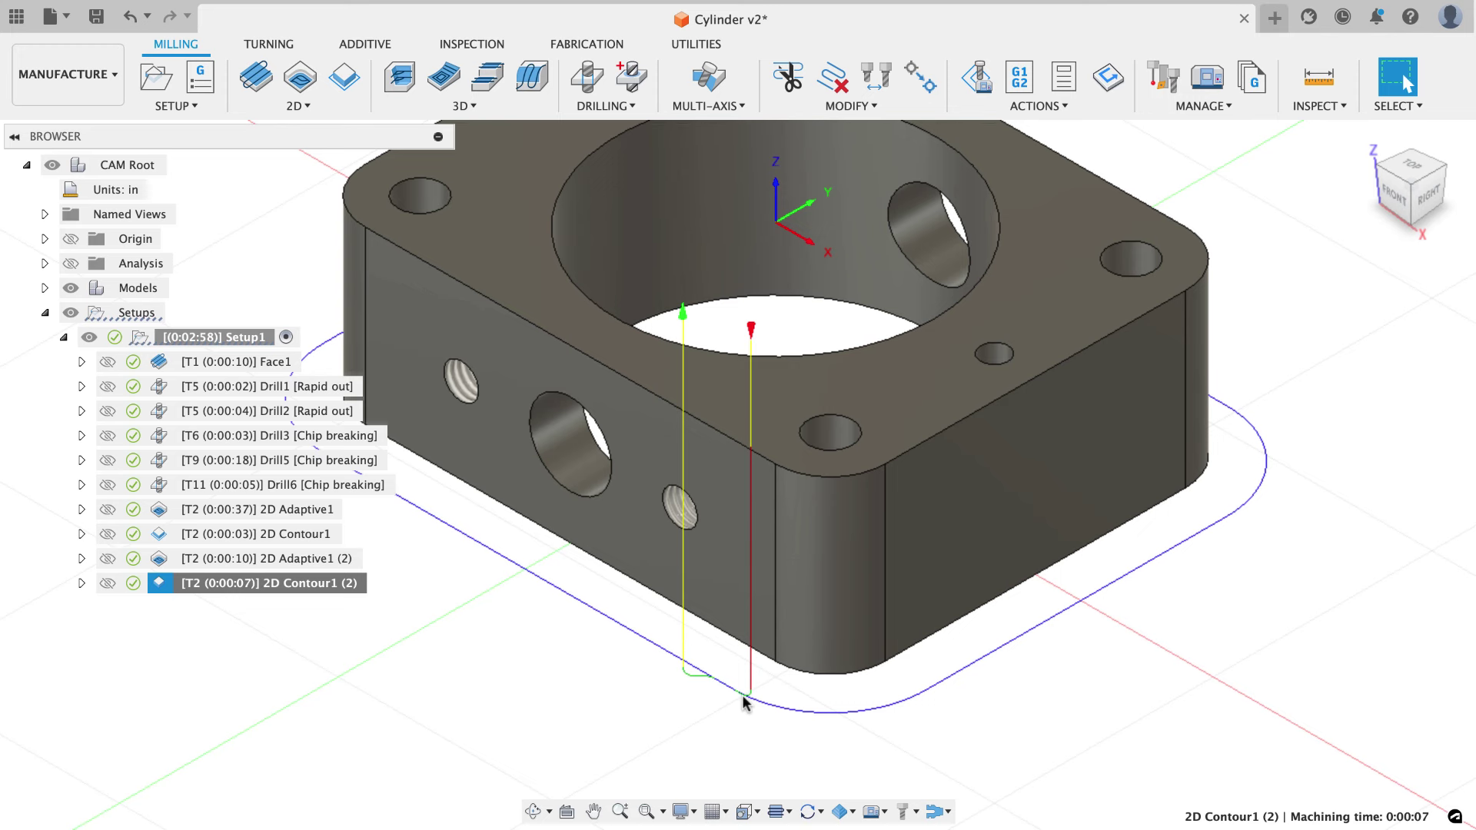
scroll(649, 676, down, 3)
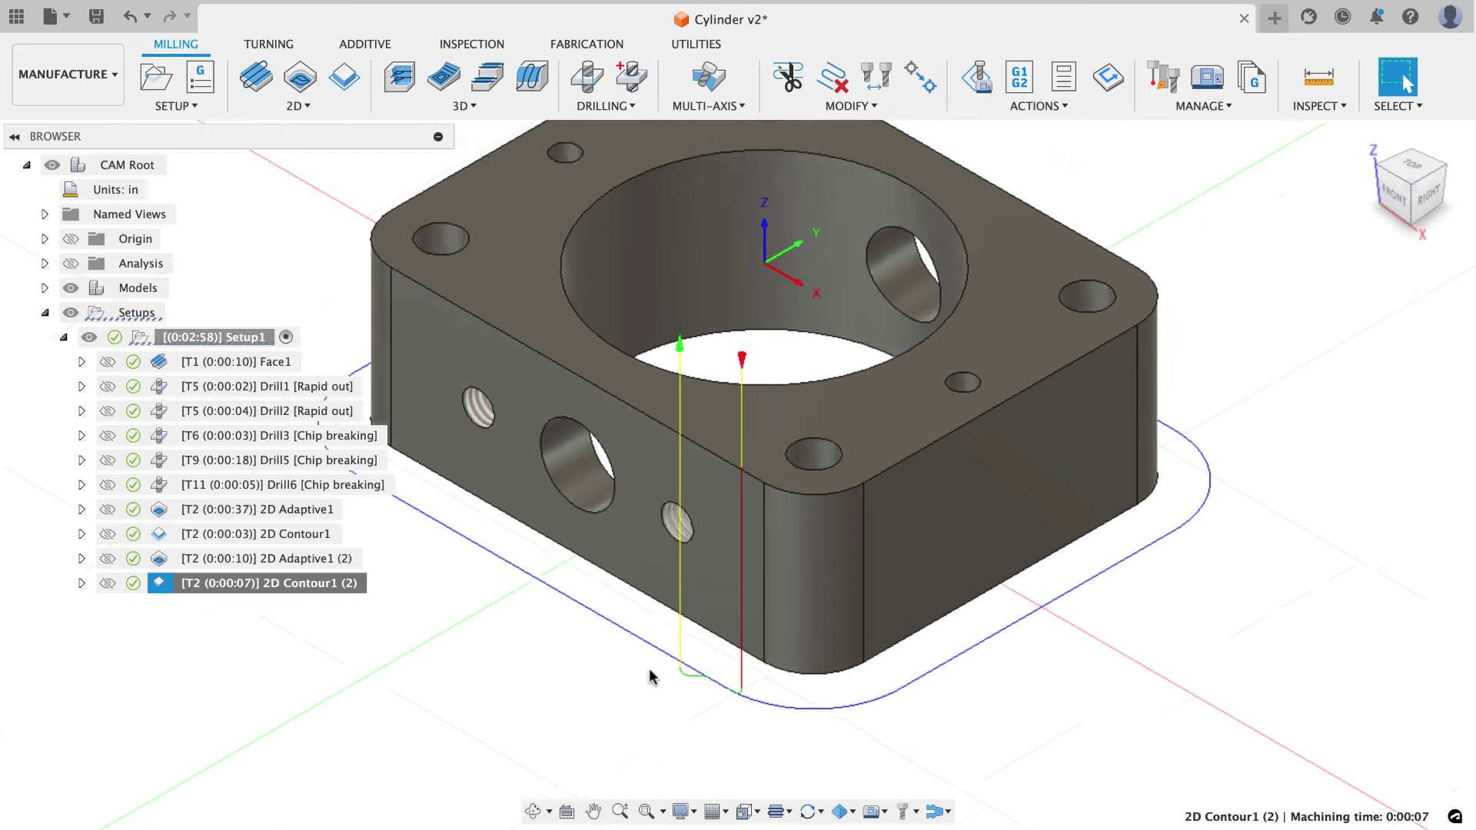
shift+middle_drag(649, 677, 924, 350)
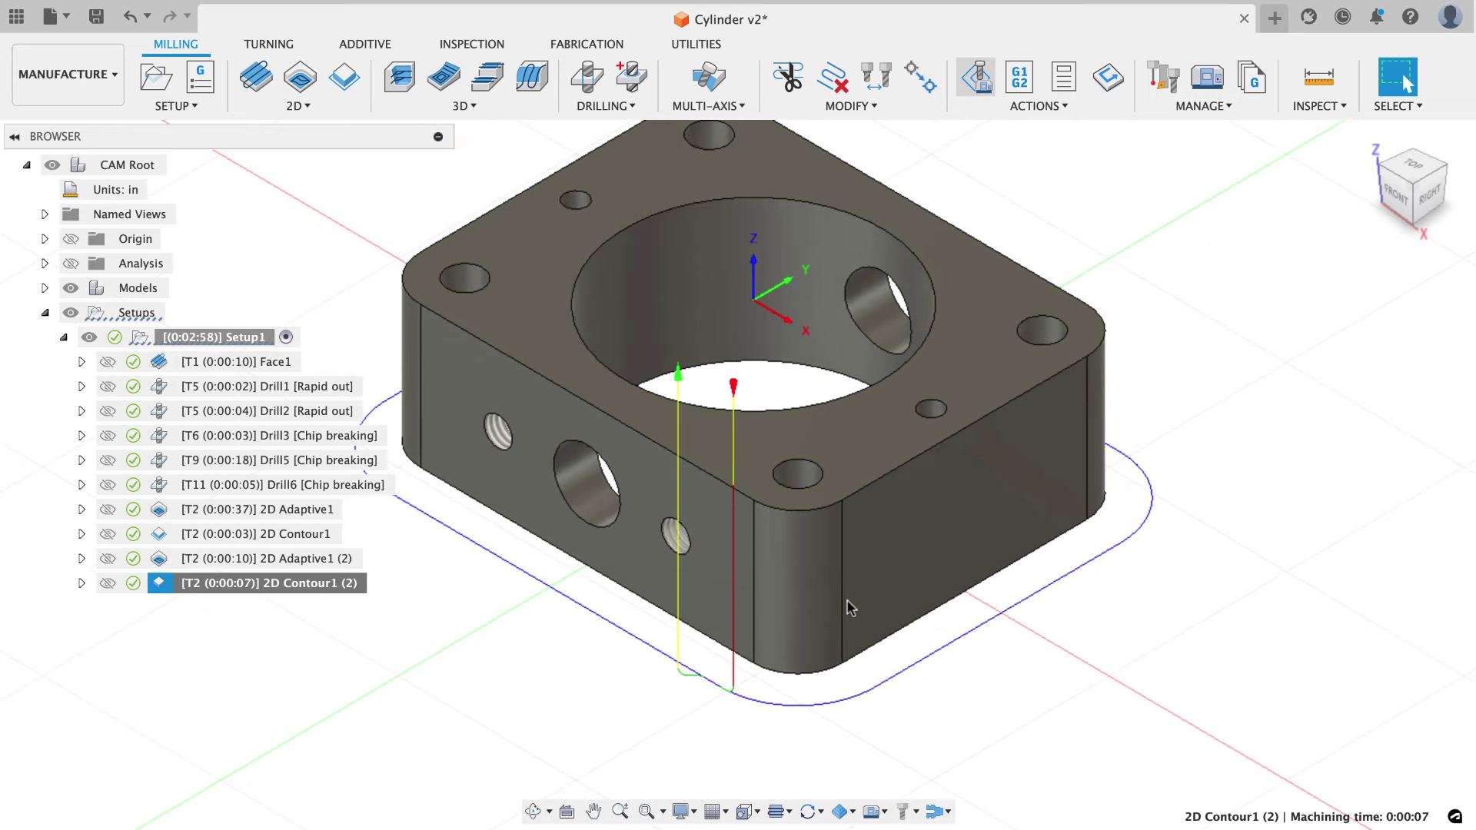
key(alt+s)
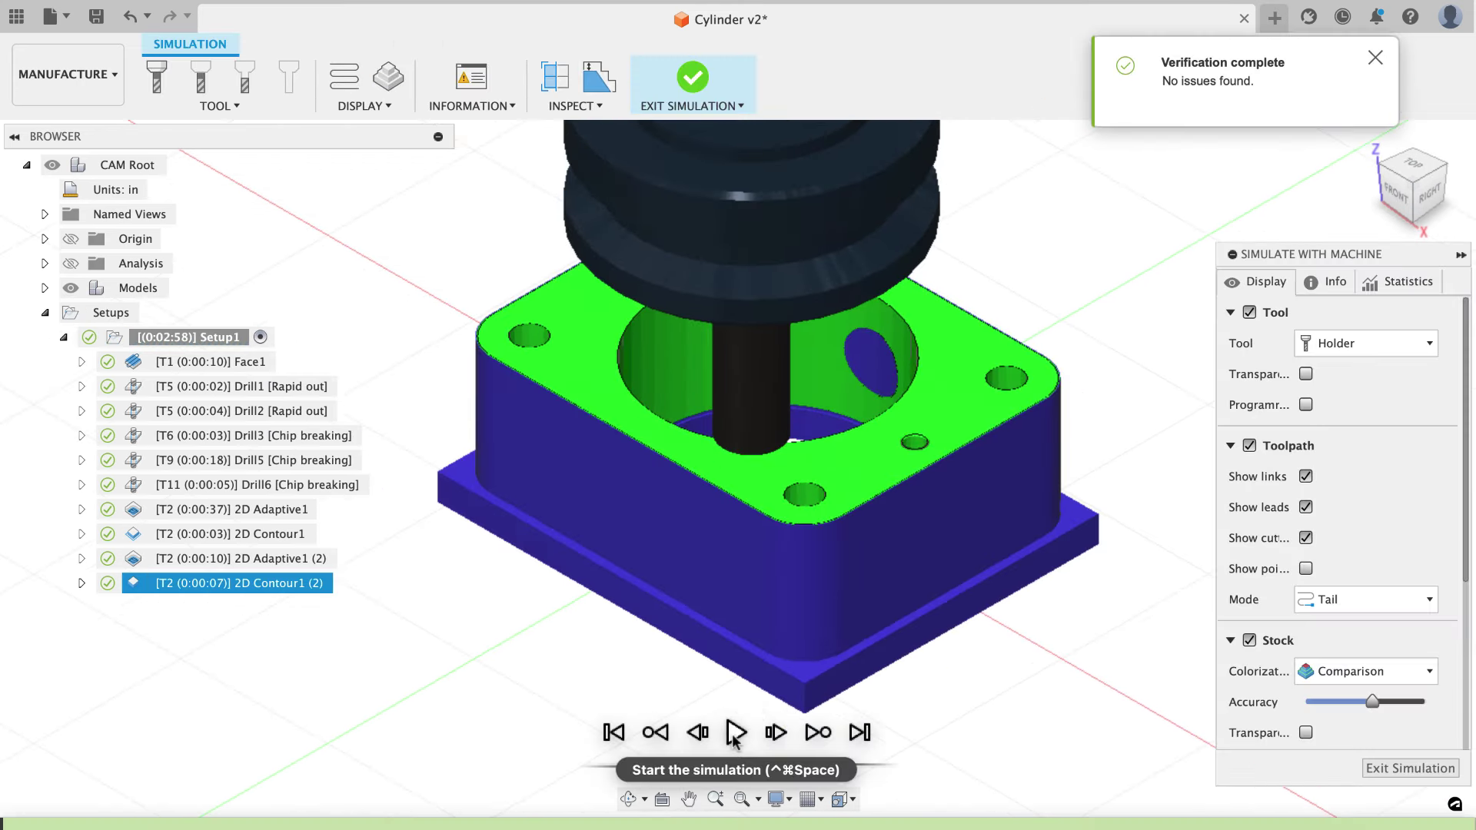
click(734, 734)
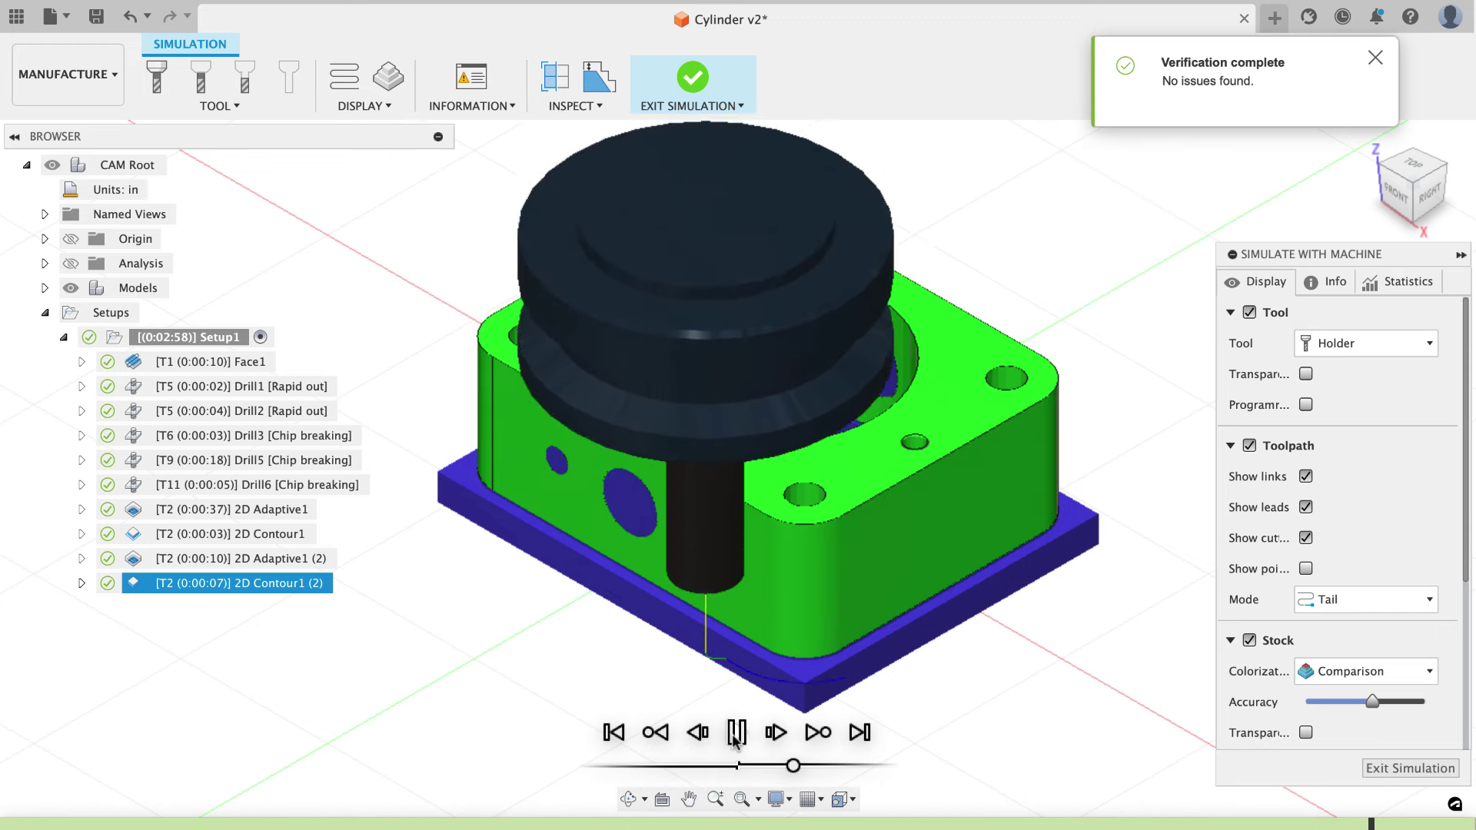
click(736, 733)
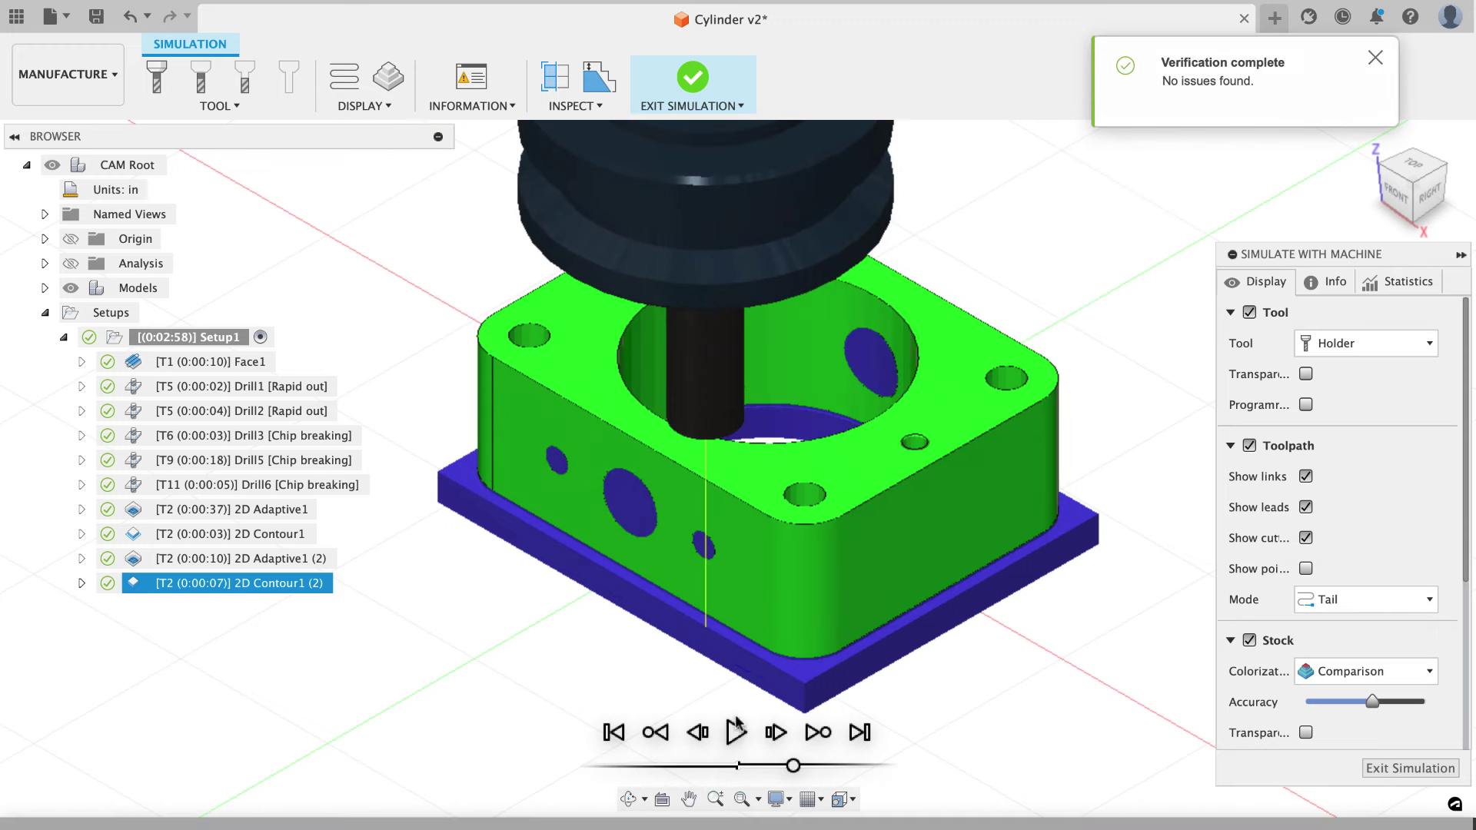
click(1388, 767)
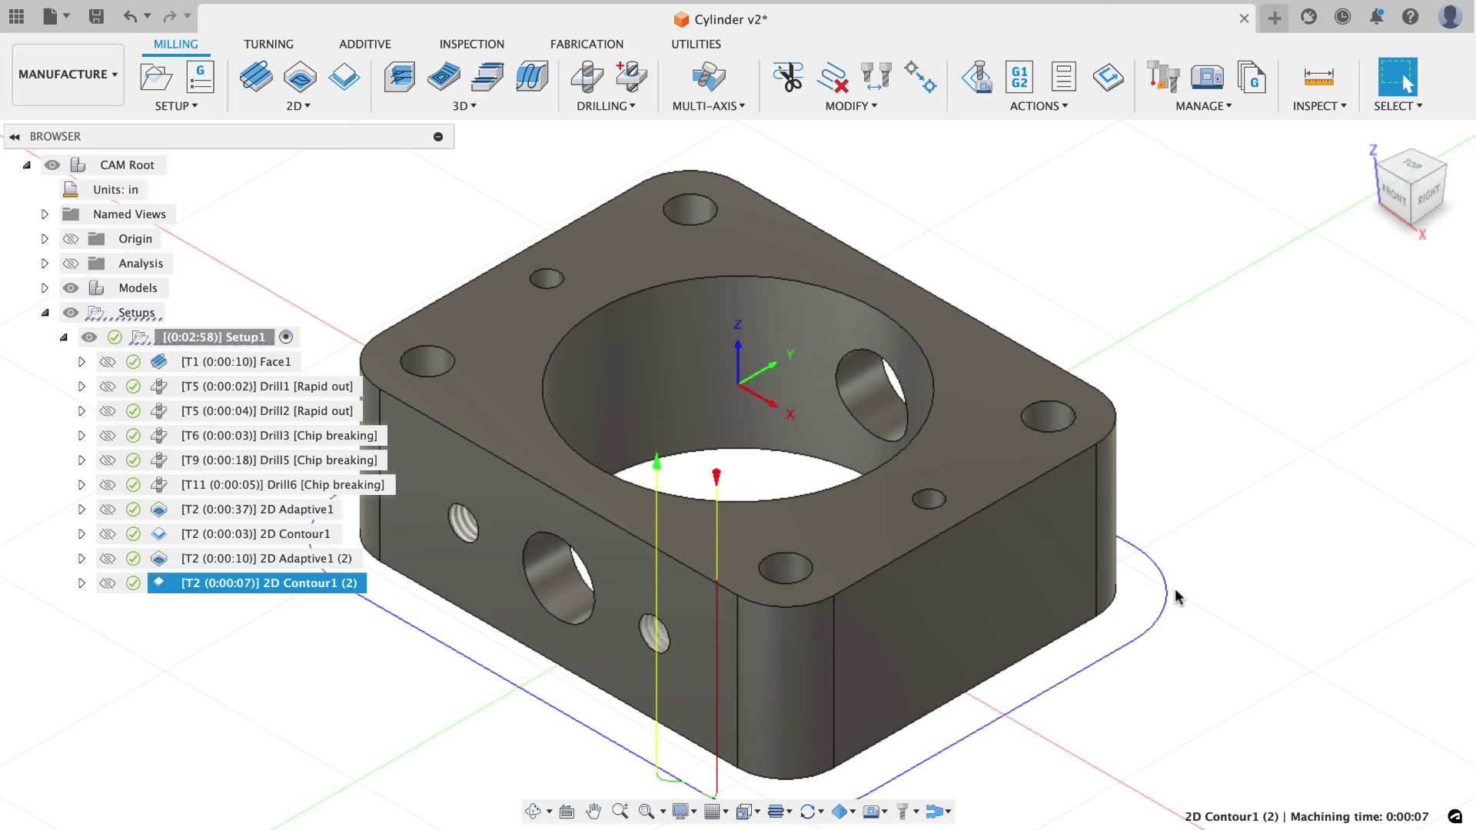
scroll(1225, 464, down, 2)
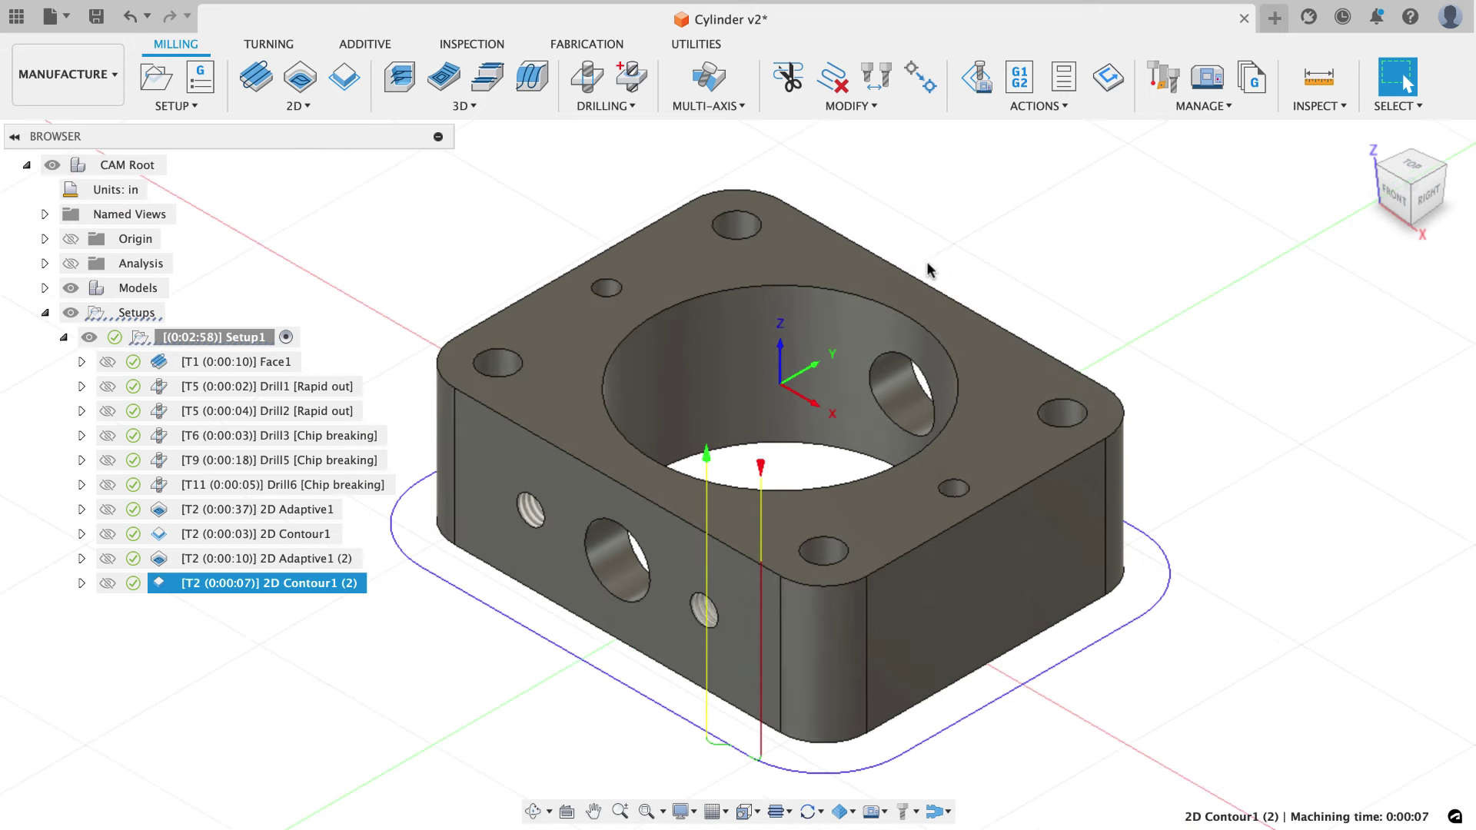
middle_drag(927, 269, 953, 278)
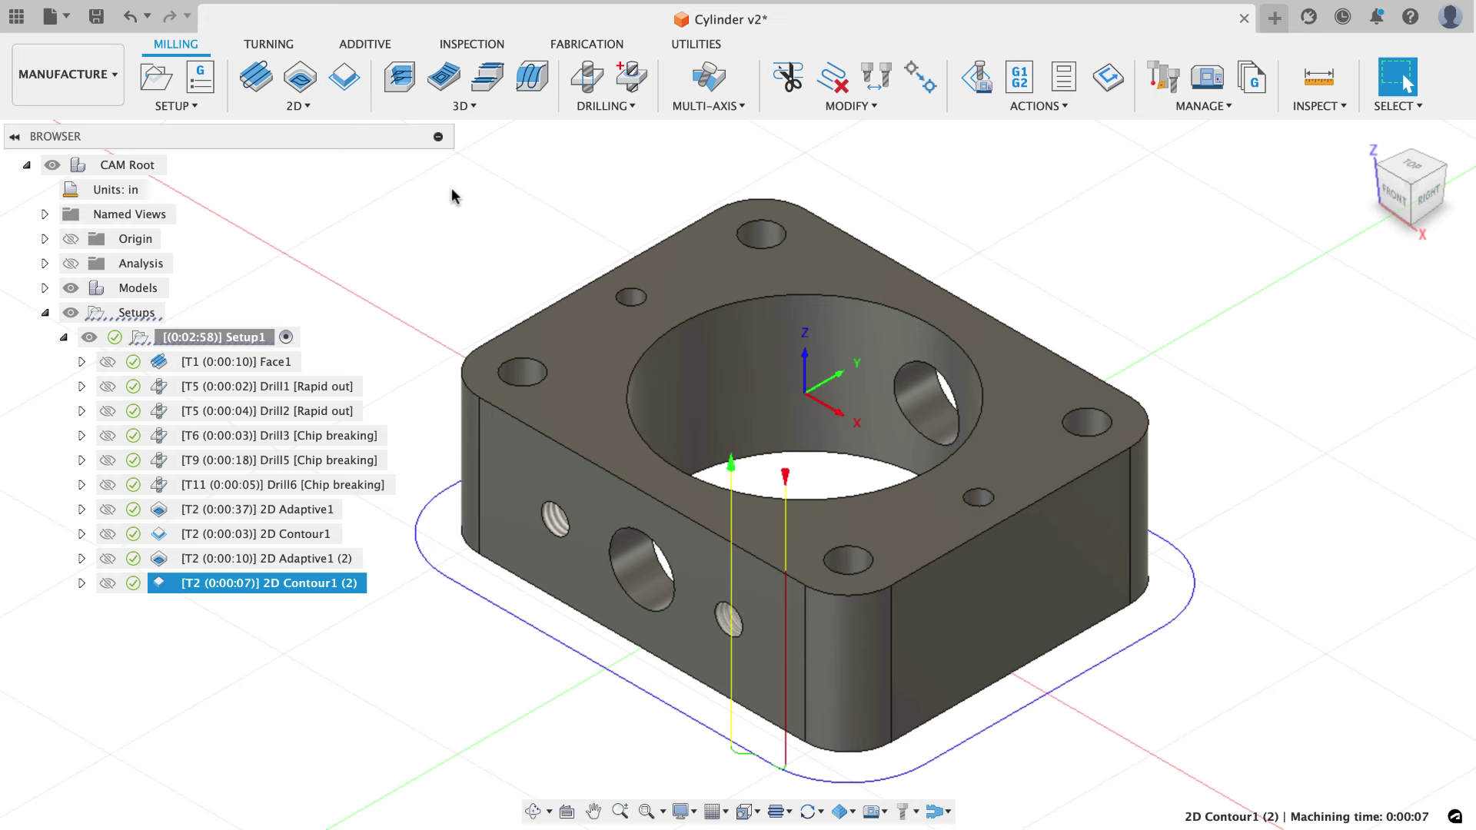
Create a 2D Chamfer operation using tool 12, the 1/4" 45° chamfer mill from the Autodesk Model Engine library.
click(310, 106)
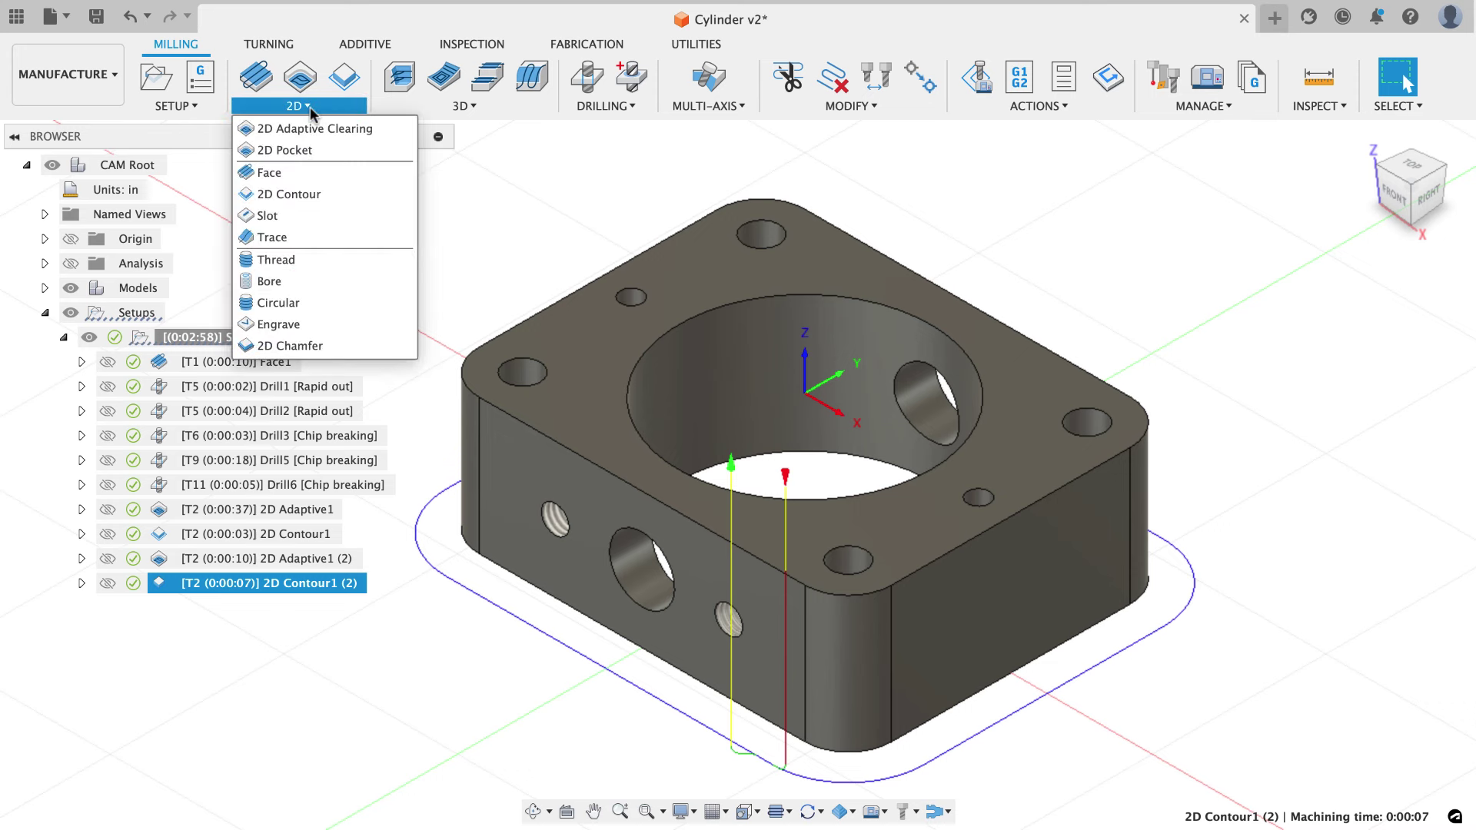
click(299, 346)
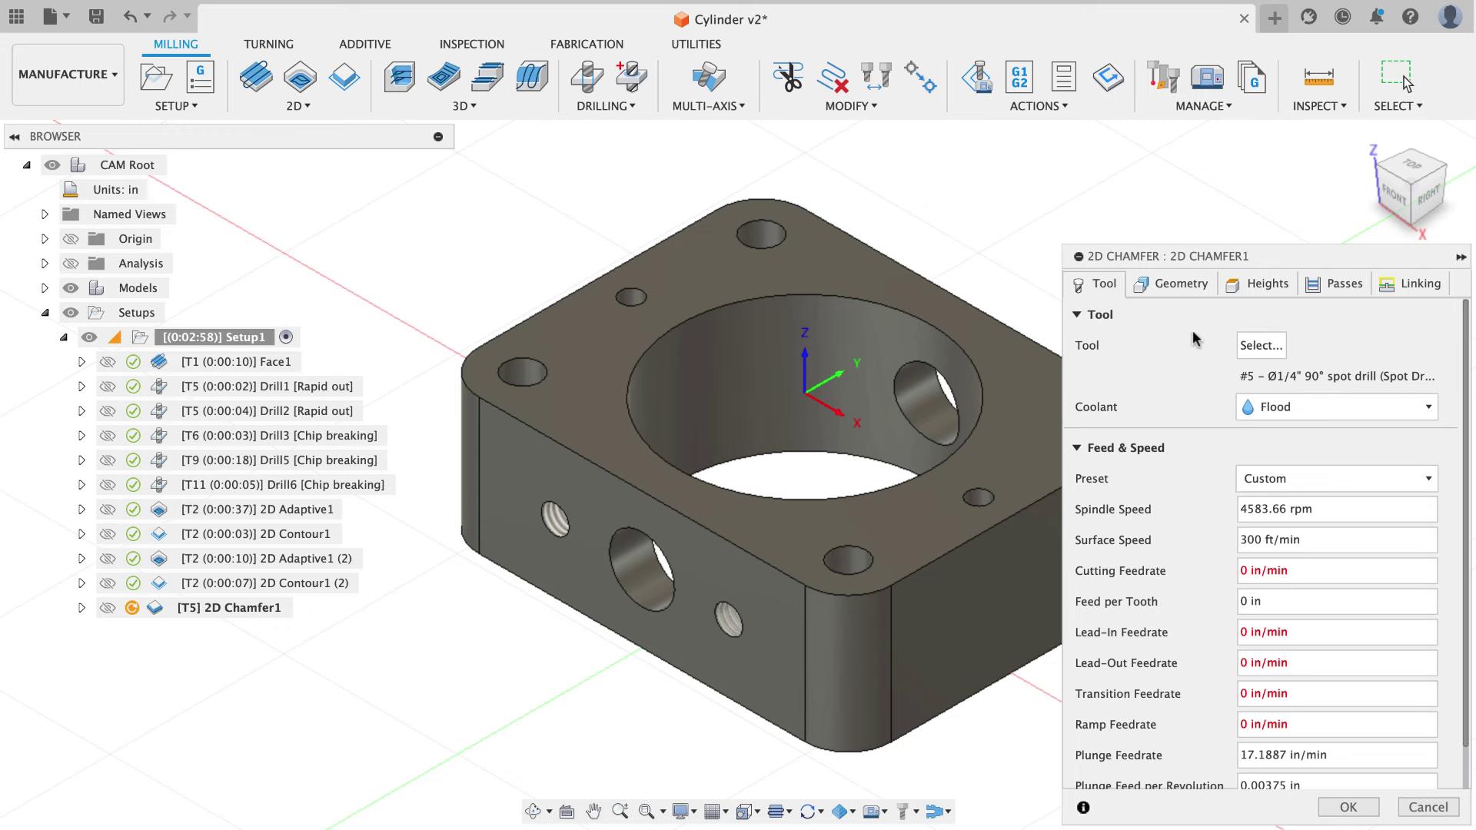
click(1260, 345)
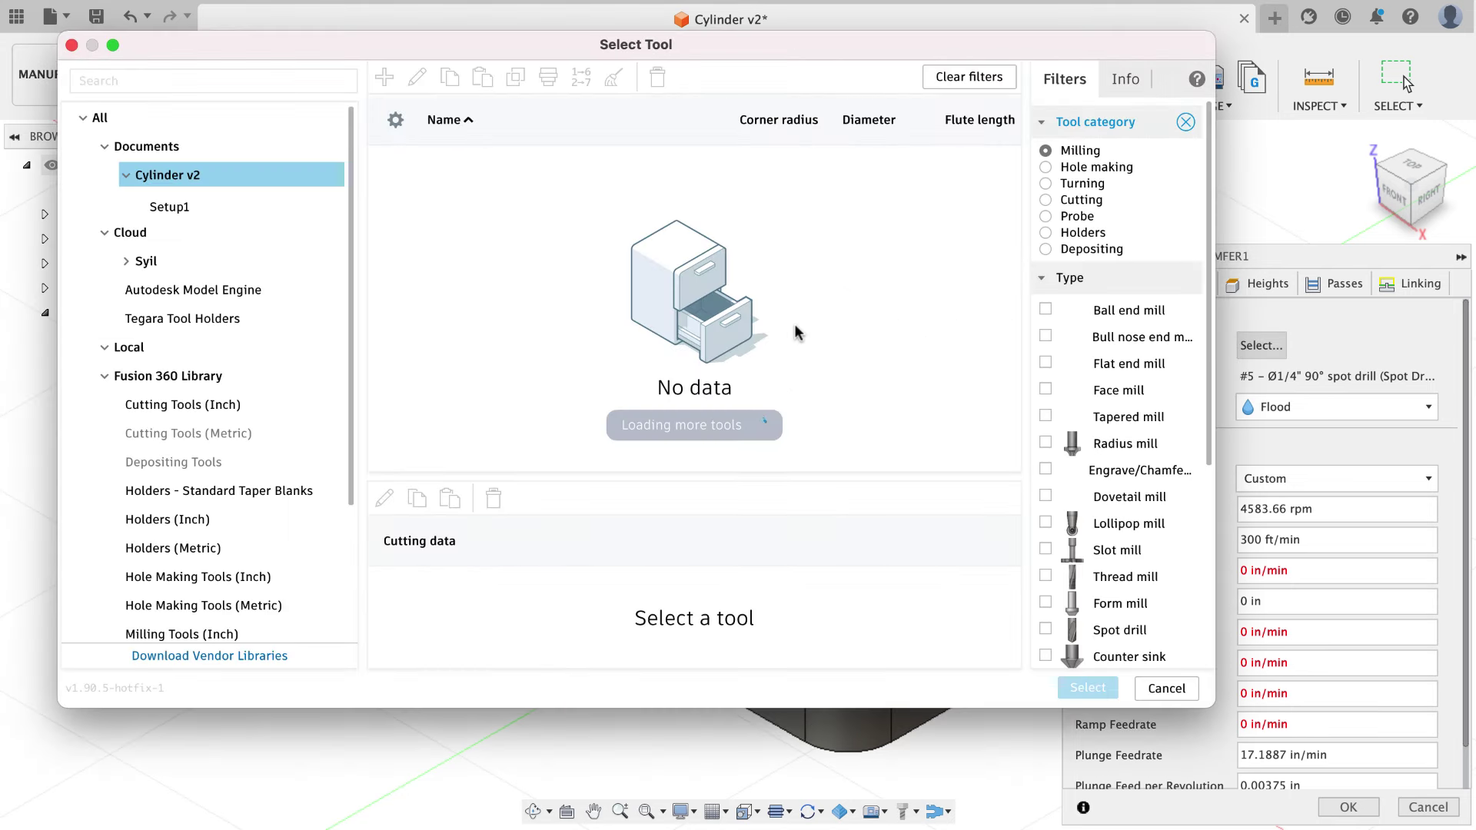
click(253, 292)
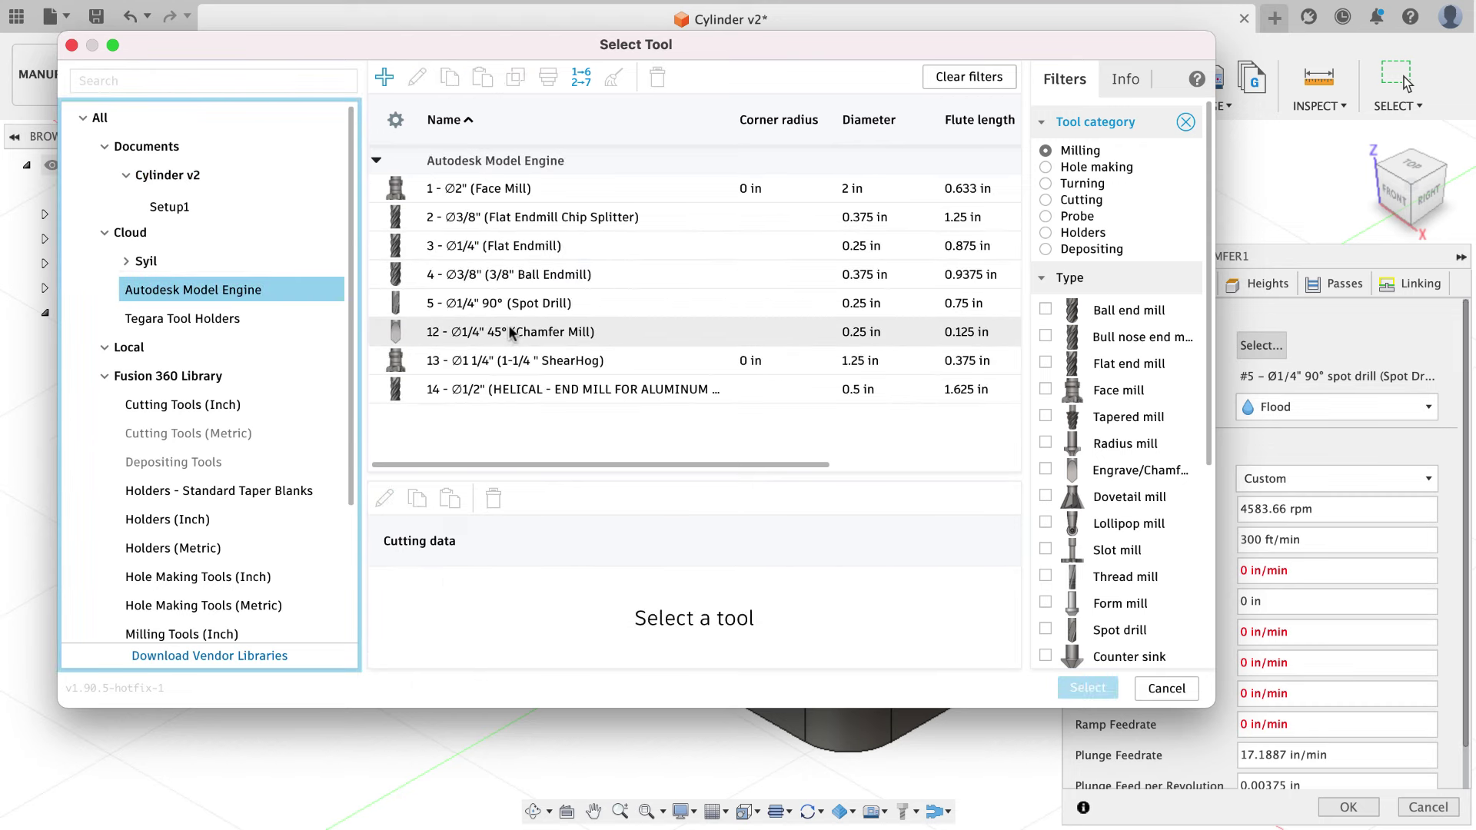
click(509, 333)
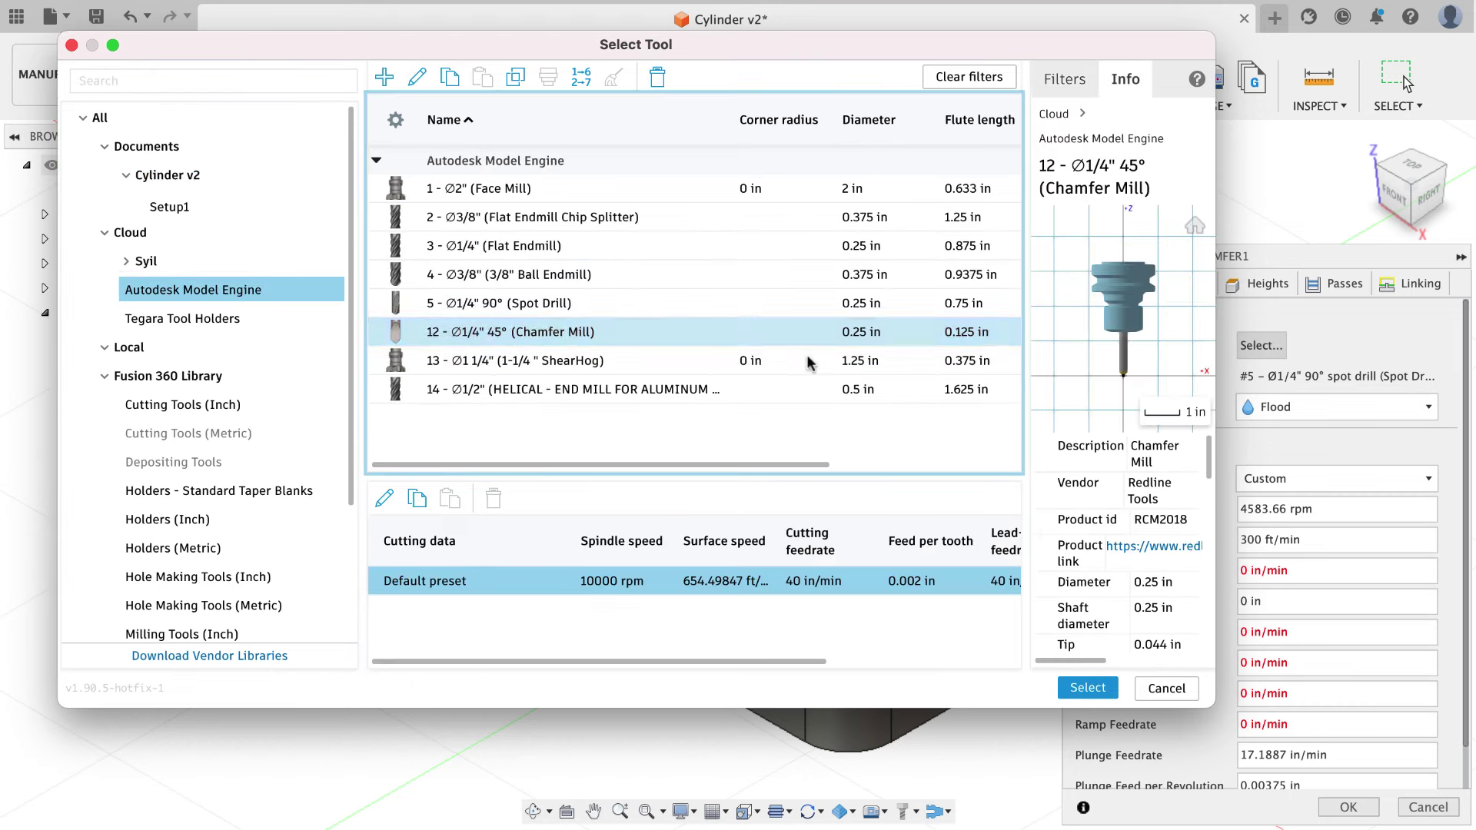
key(Return)
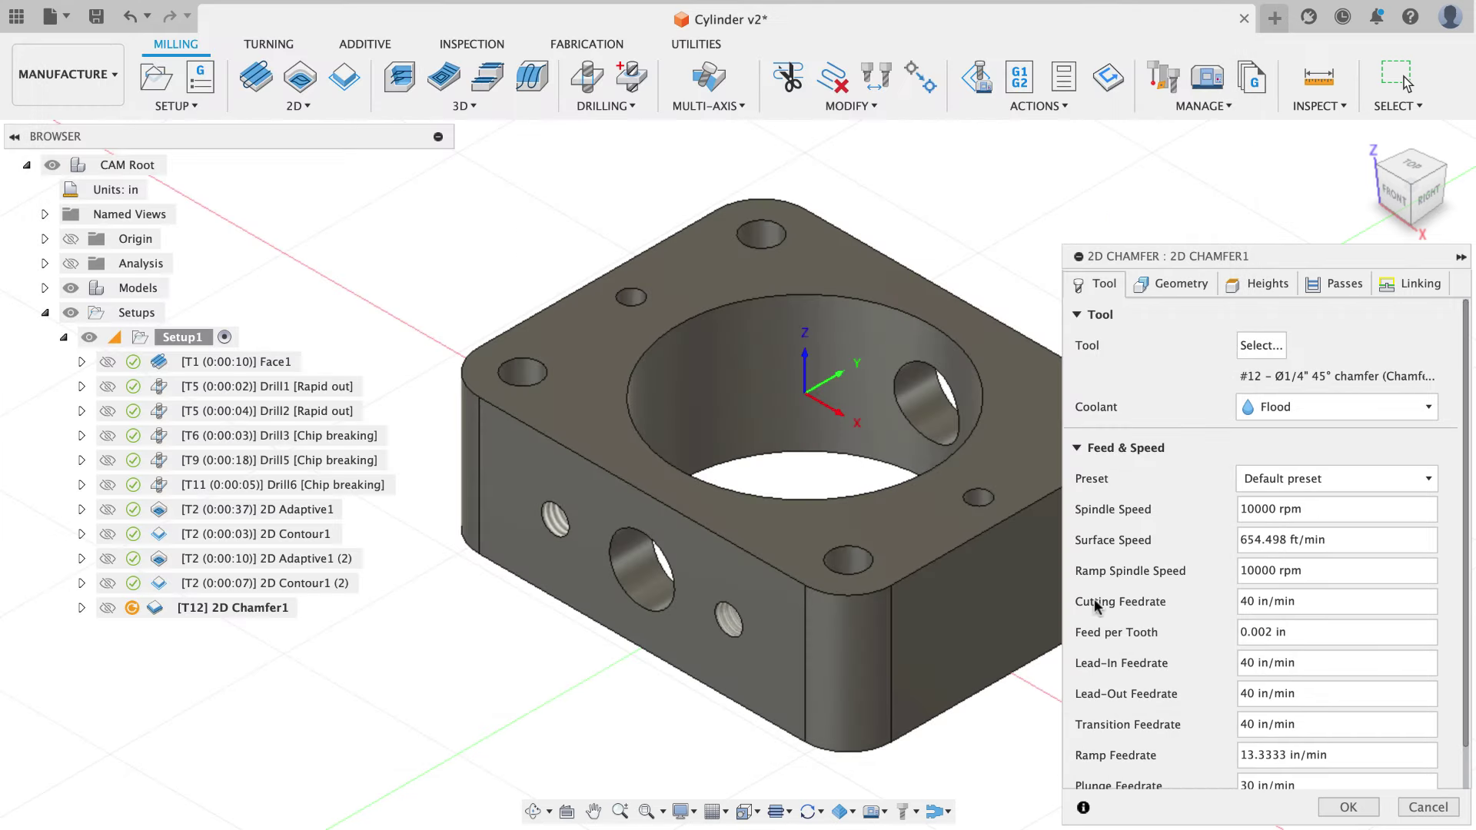
Select the block's outer top edge, the top edges of the four corner holes and the central bore's rim as chamfer contours.
click(1171, 283)
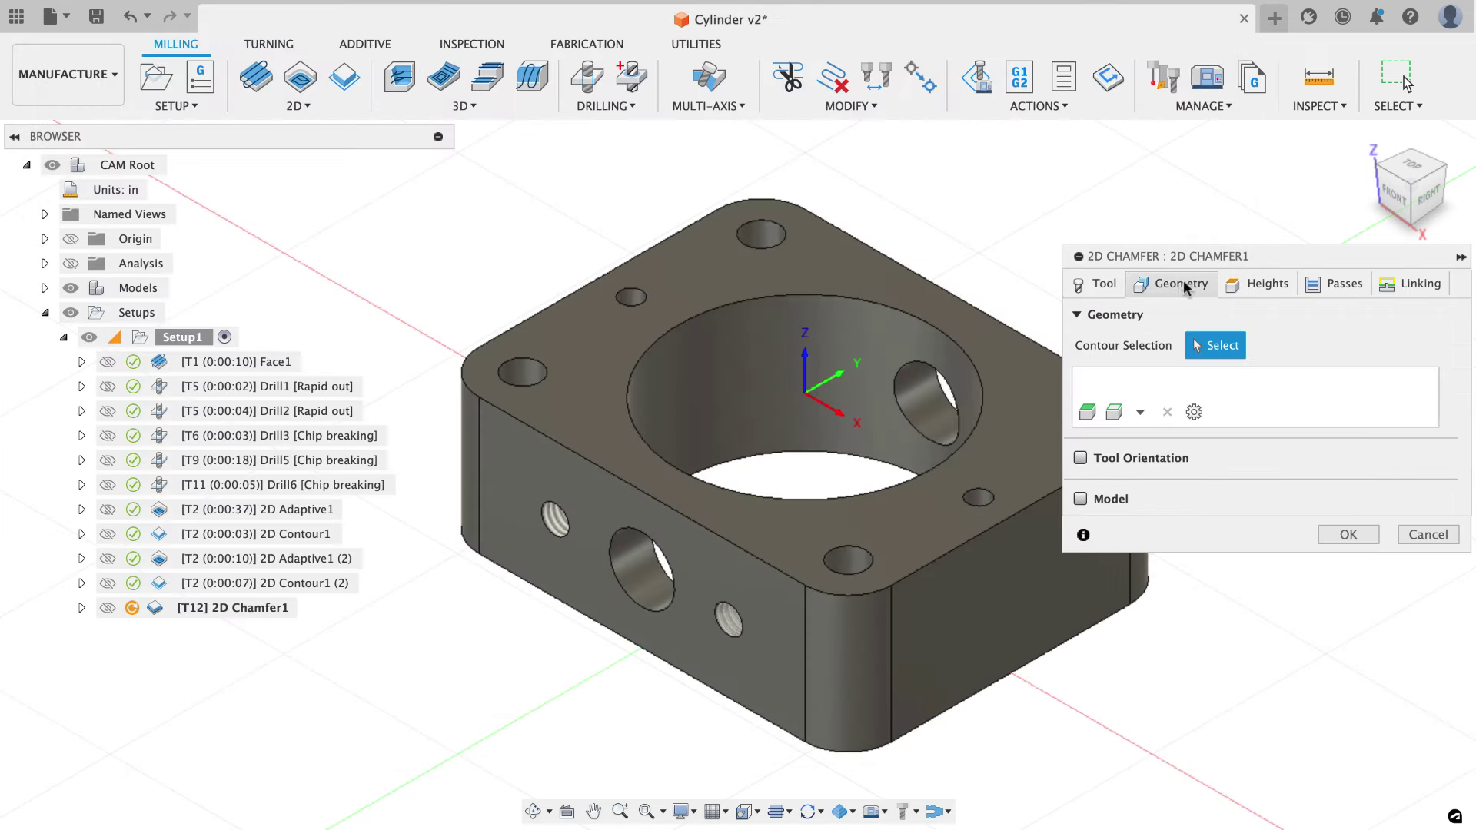
click(726, 540)
click(543, 376)
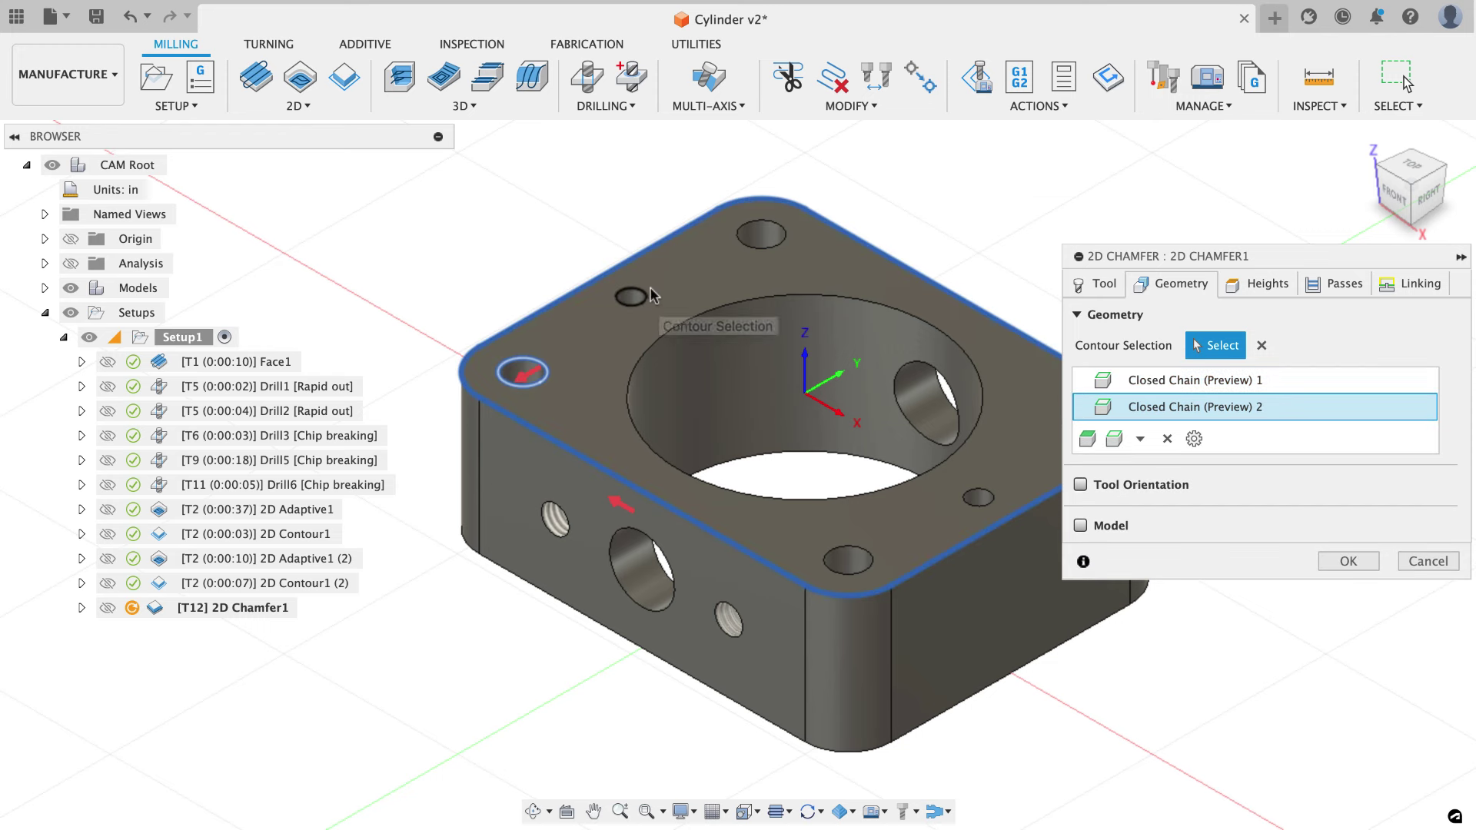
click(741, 245)
middle_drag(807, 326, 700, 278)
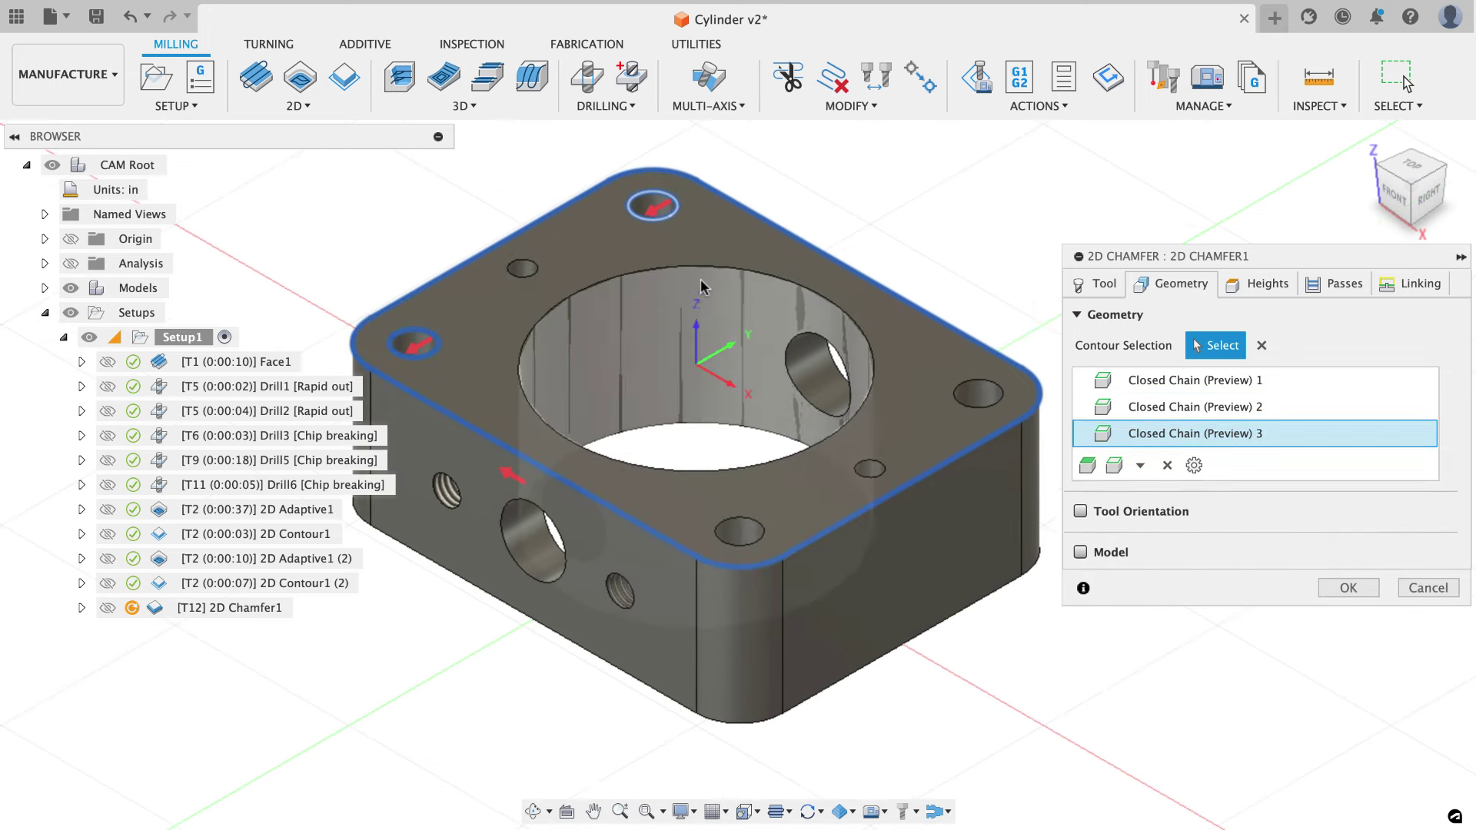
click(961, 380)
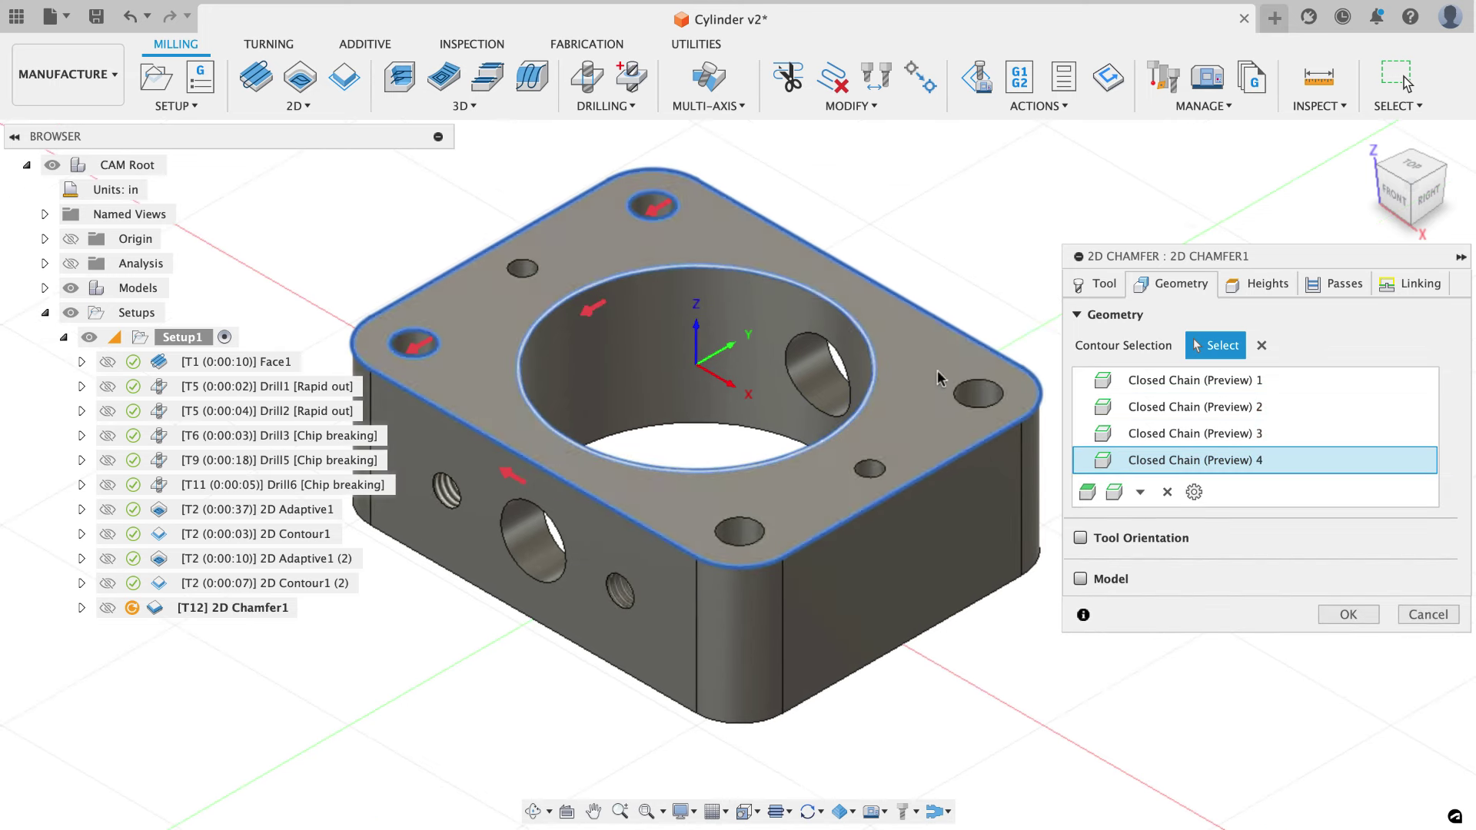
click(761, 527)
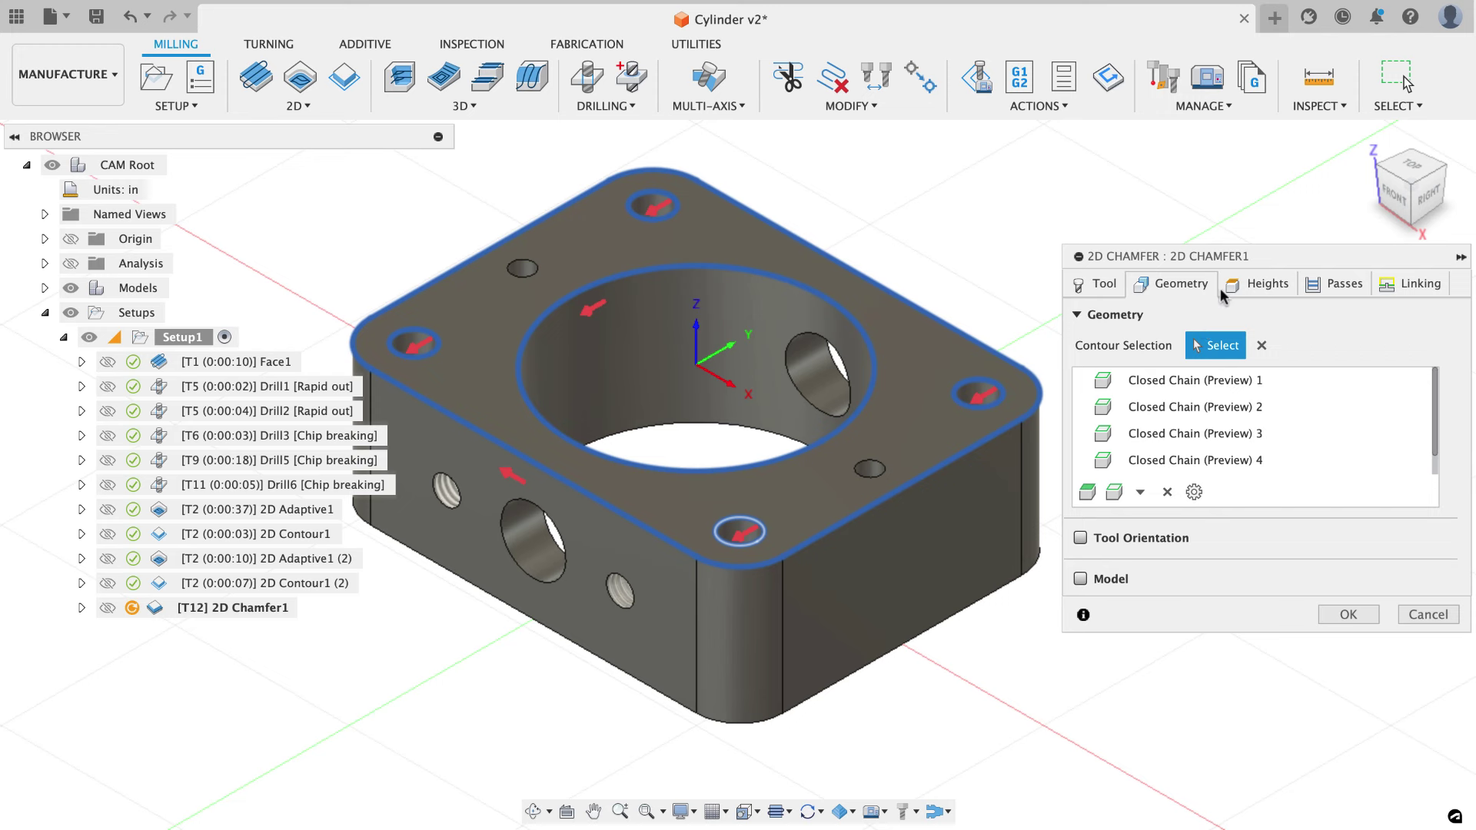
Set finishing overlap to 0.03 in, chamfer width 0.01 in, tip offset 0.08 in and clearance 0.001 in, and generate the chamfer toolpath.
click(1325, 282)
click(1113, 405)
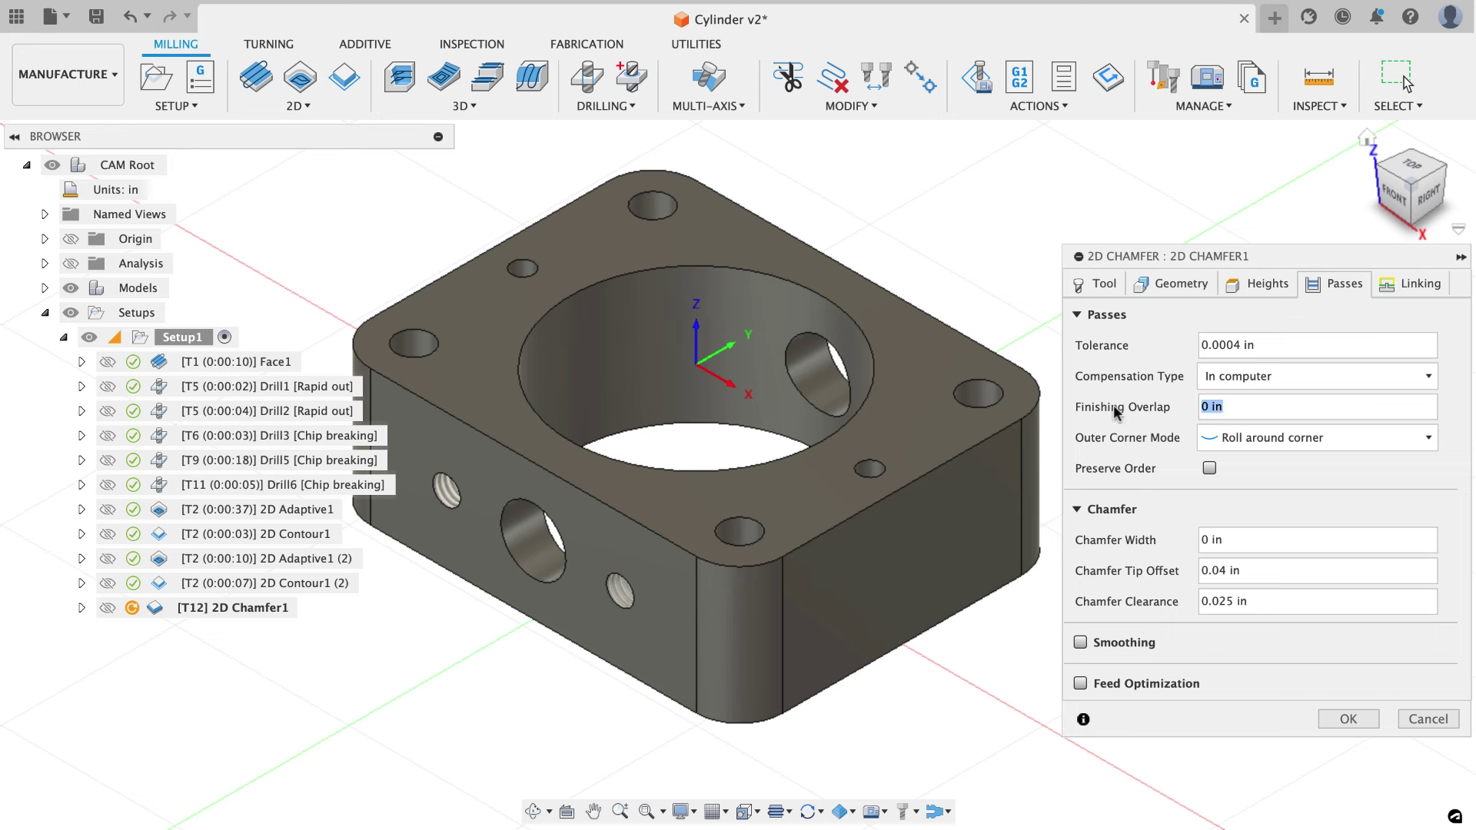
text(.0)
click(1252, 538)
key(Tab)
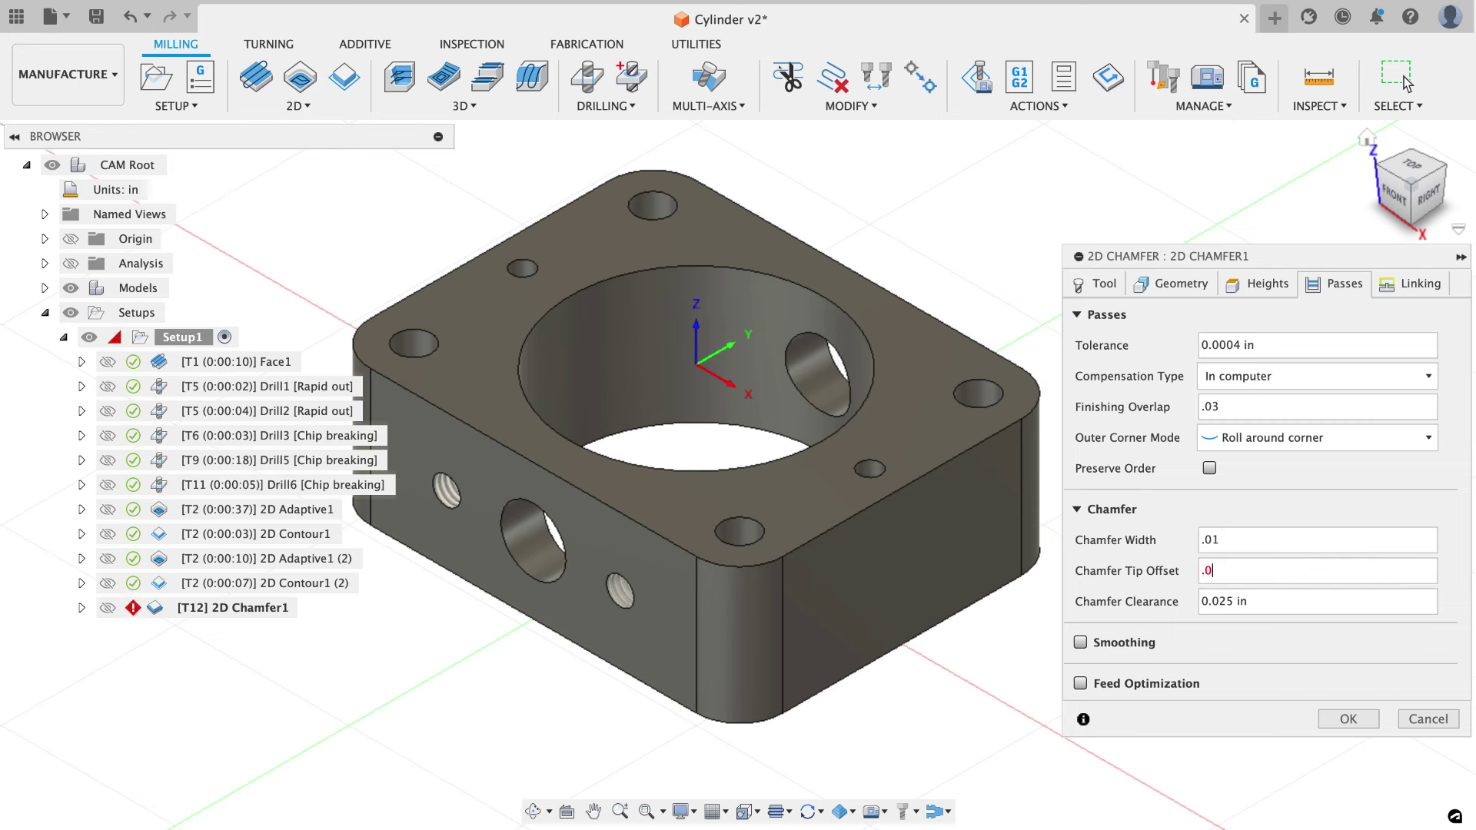
click(1298, 601)
click(1394, 286)
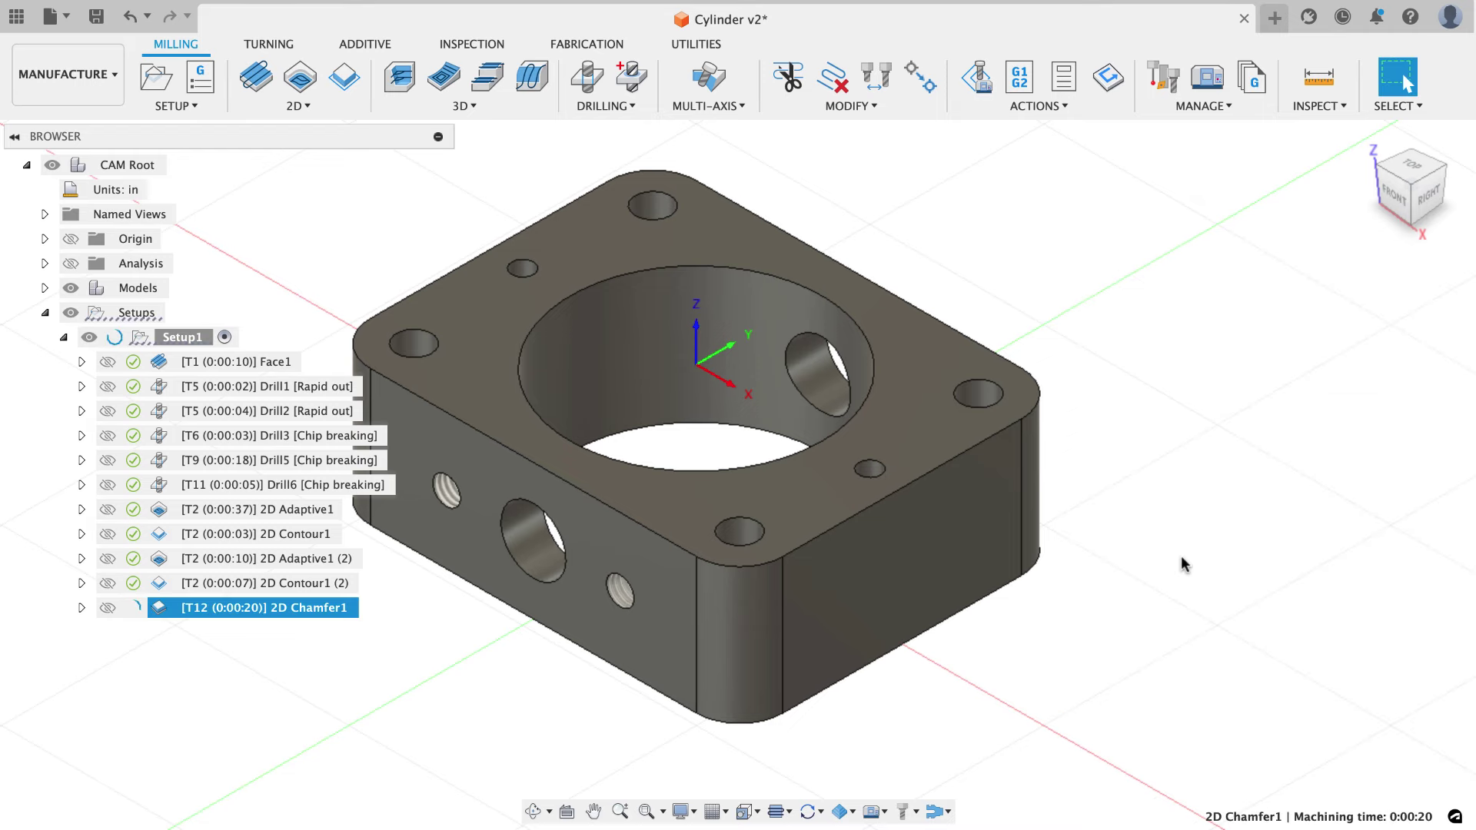
Reopen 2D Chamfer1, enter a smaller chamfer tip offset, and regenerate the toolpath.
shift+middle_drag(1185, 556, 945, 395)
shift+middle_drag(837, 251, 1381, 196)
click(1409, 184)
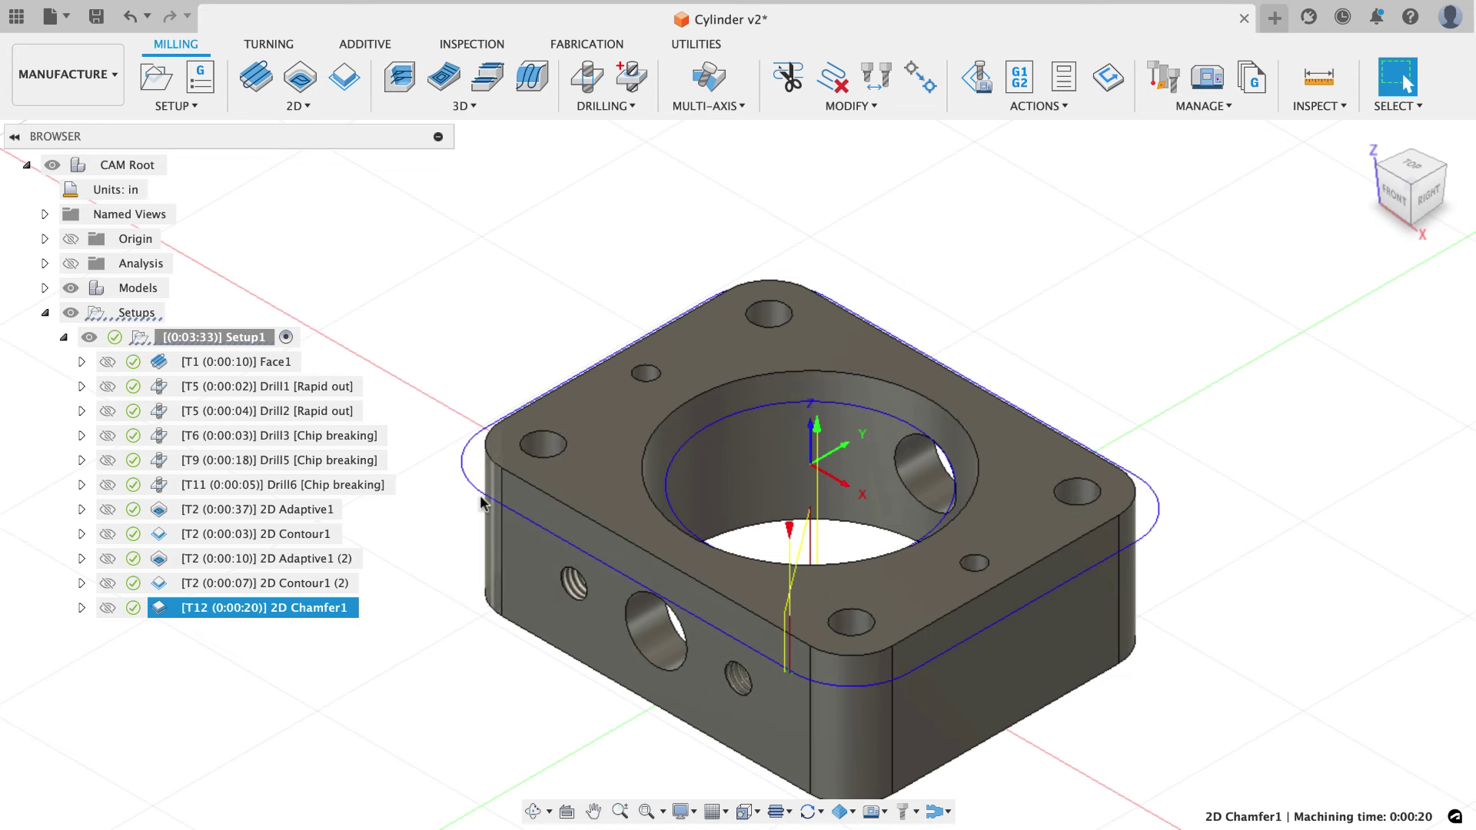
right_click(329, 609)
click(368, 21)
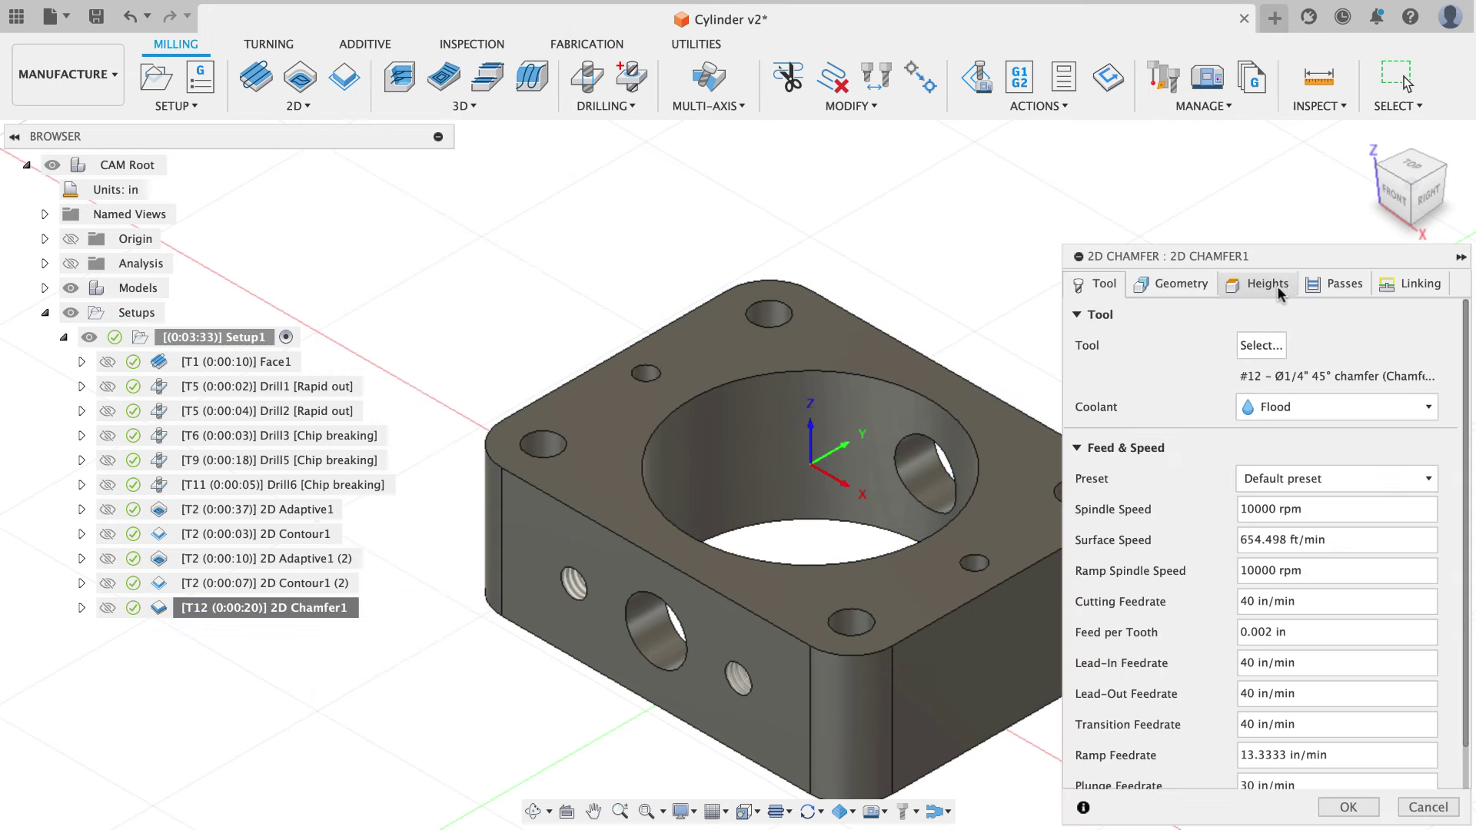
click(1326, 283)
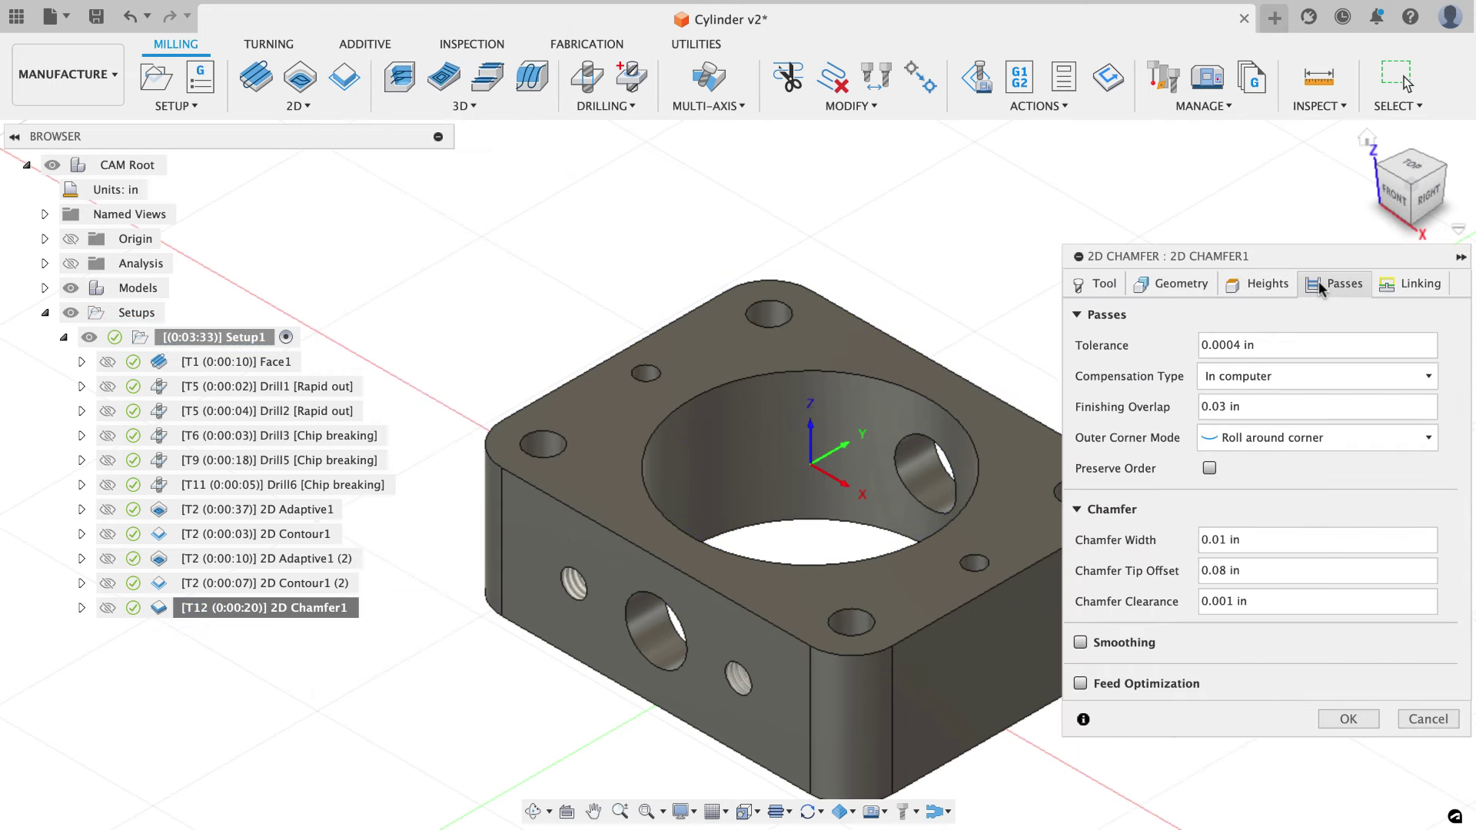
click(1295, 567)
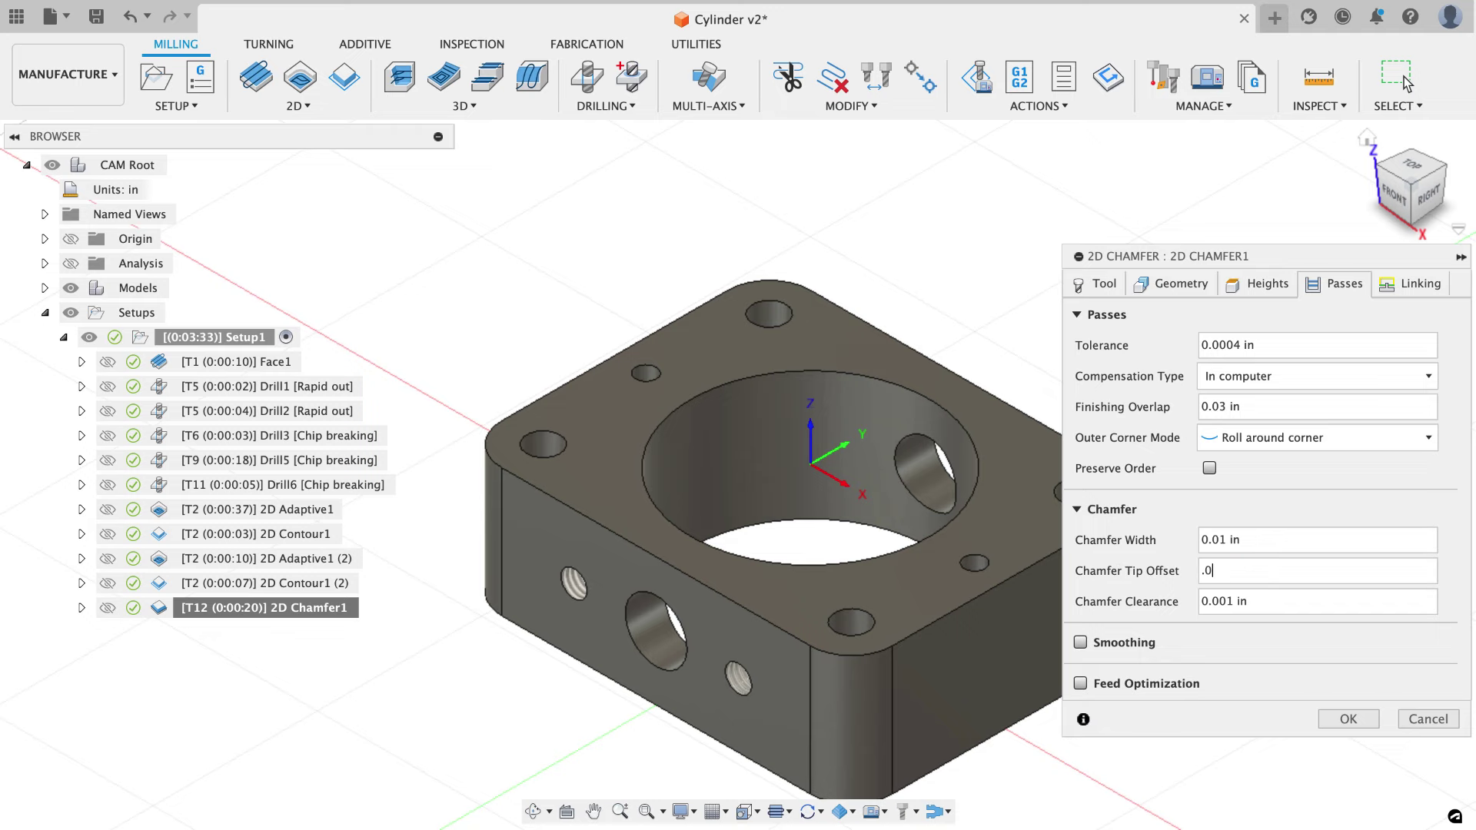
click(1347, 719)
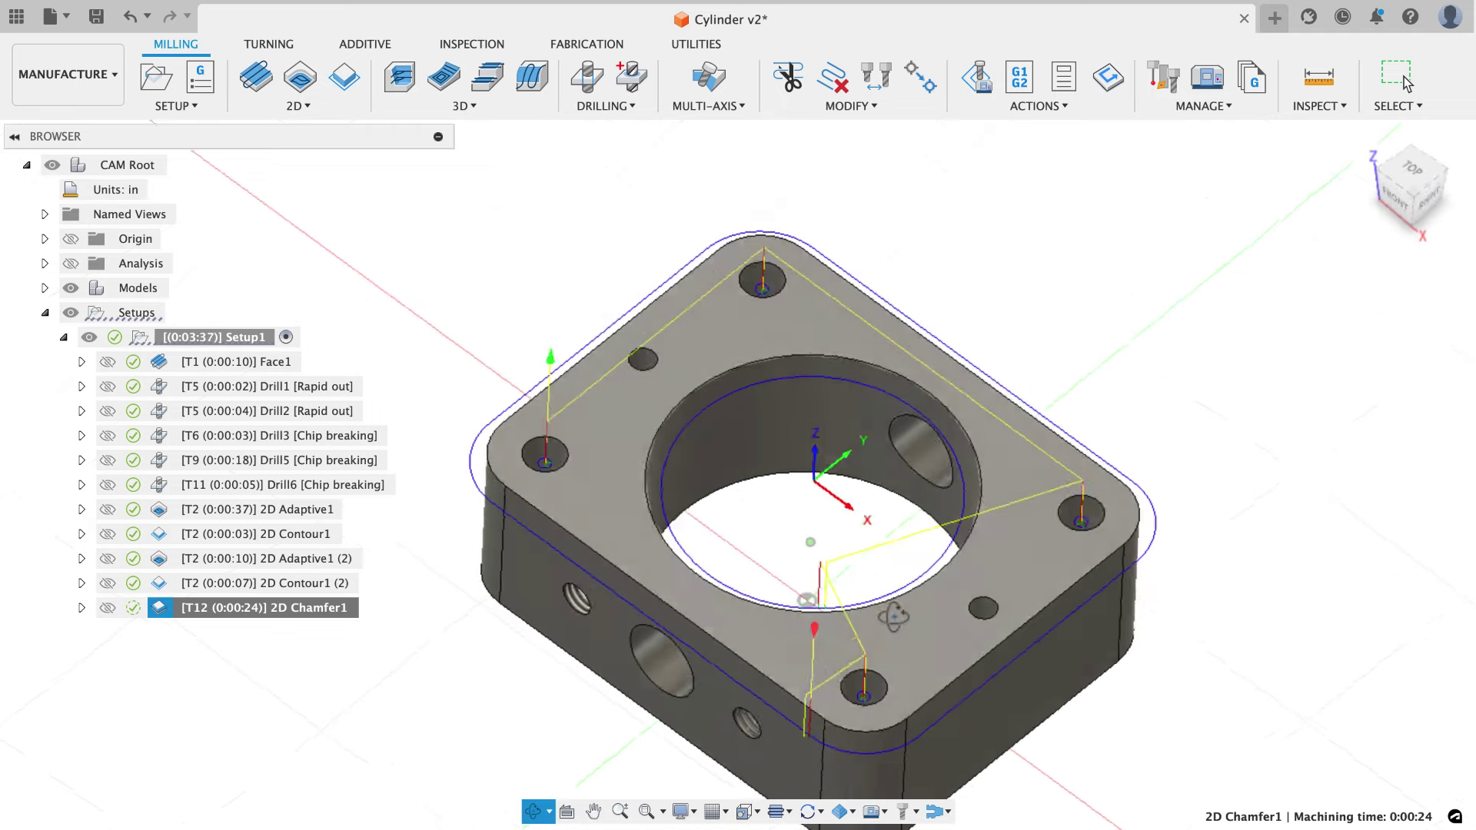
Examine the regenerated chamfer toolpath around the corner holes, bore and outer edge.
scroll(859, 730, up, 3)
scroll(859, 731, up, 6)
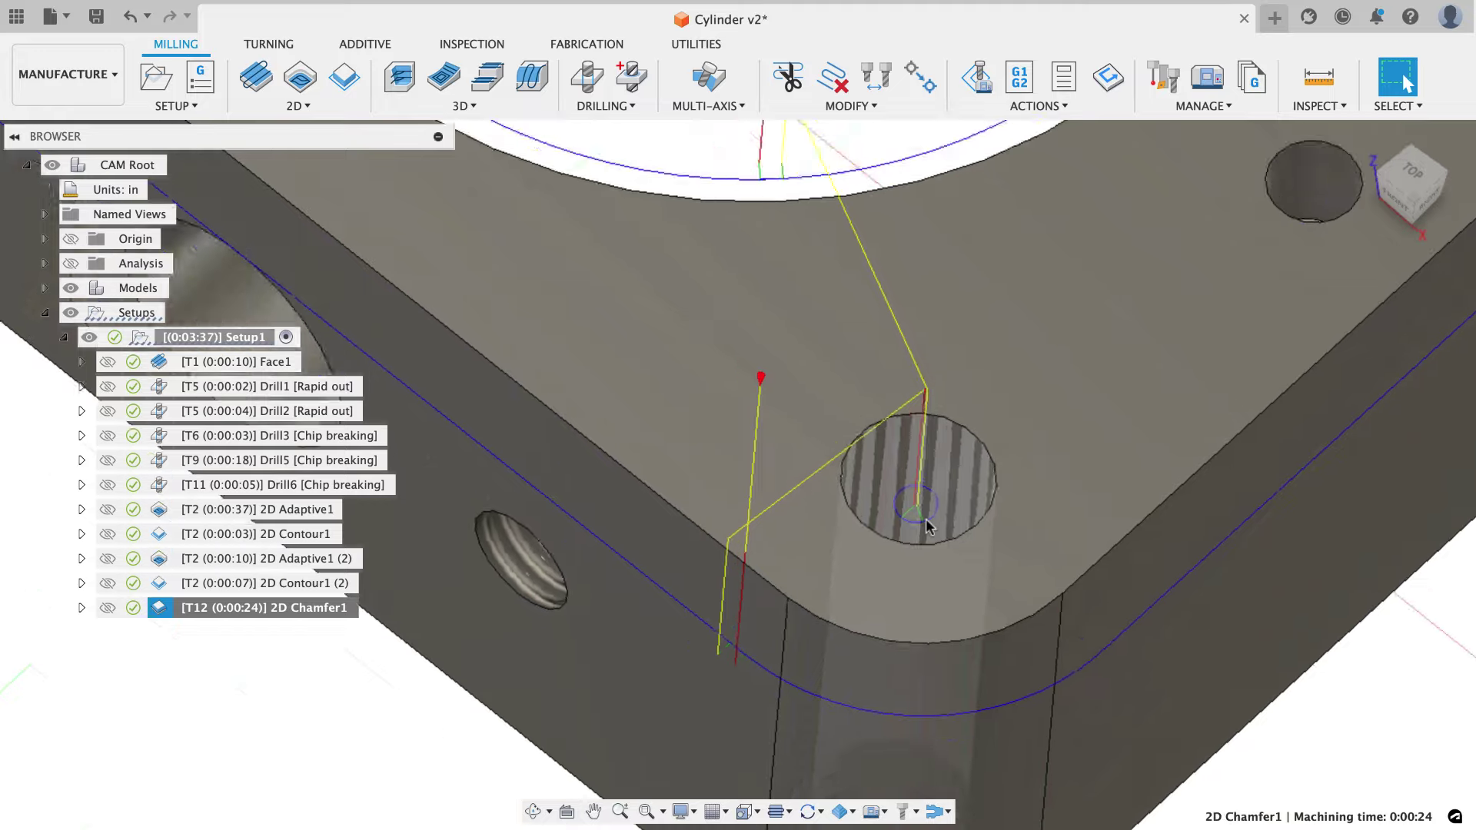
click(1413, 175)
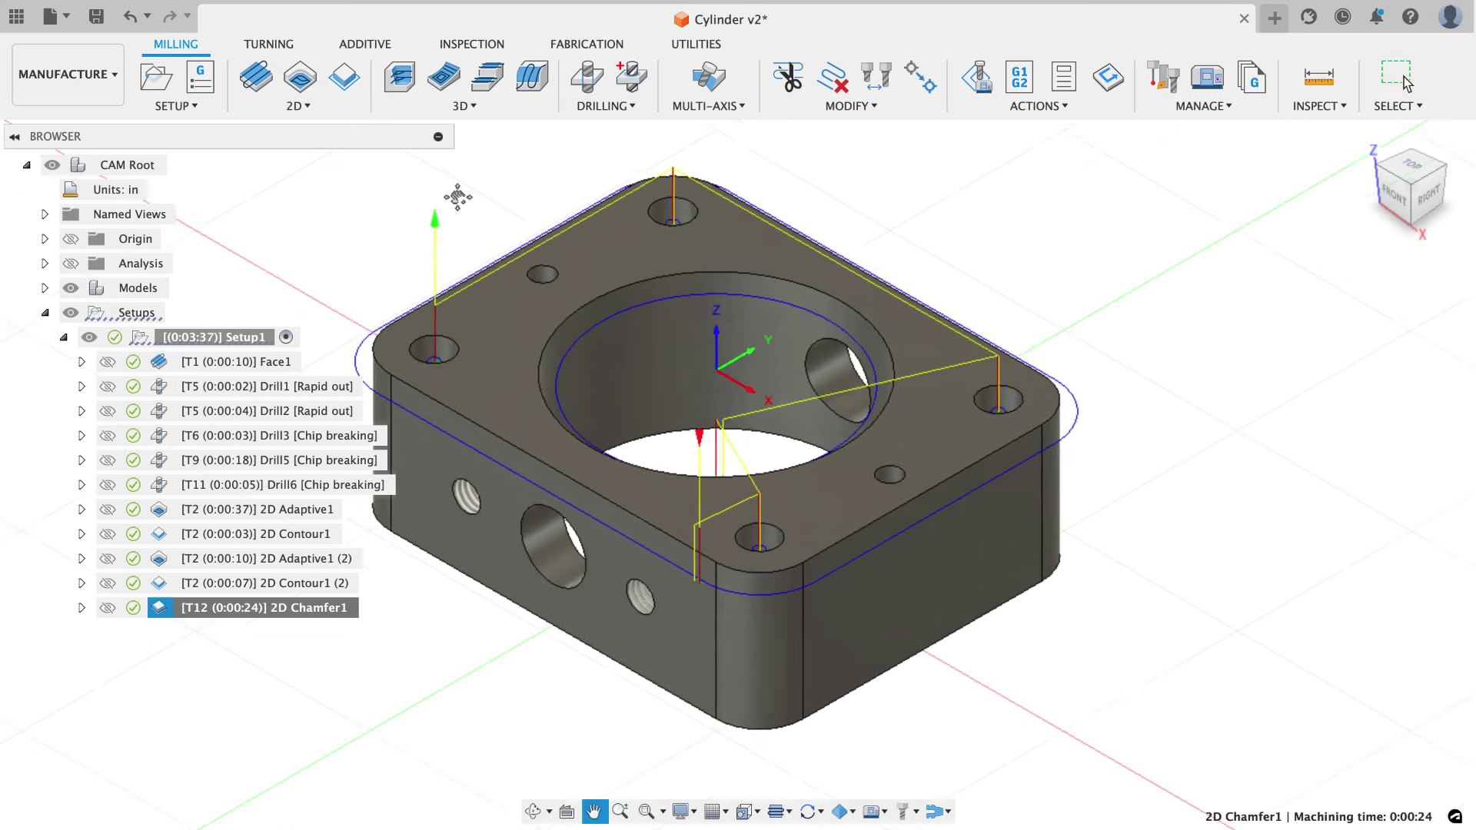
click(418, 245)
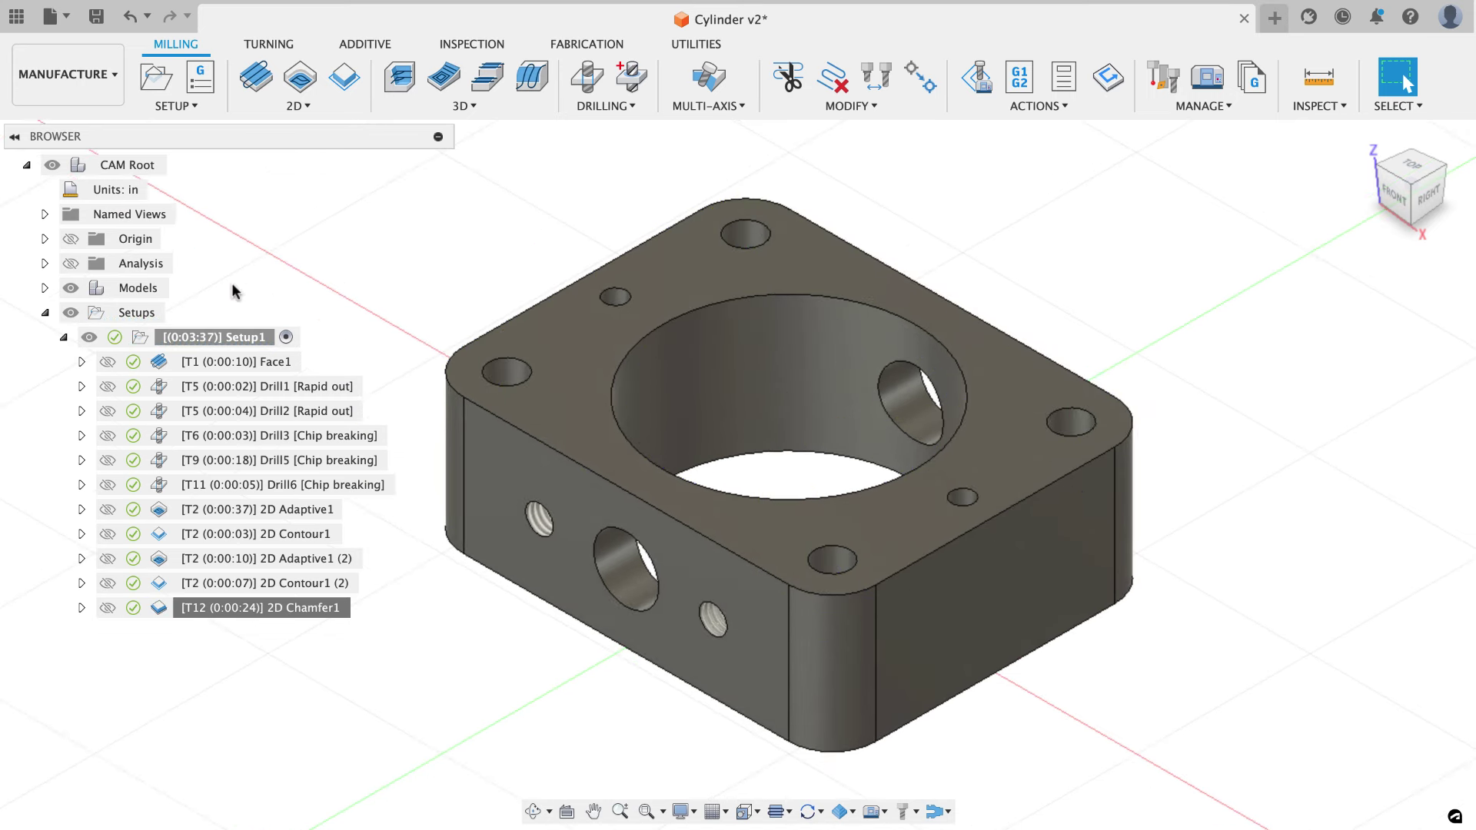
Hide the models and play the machine simulation of all Setup1 toolpaths, from facing through the final chamfer.
click(132, 290)
click(71, 288)
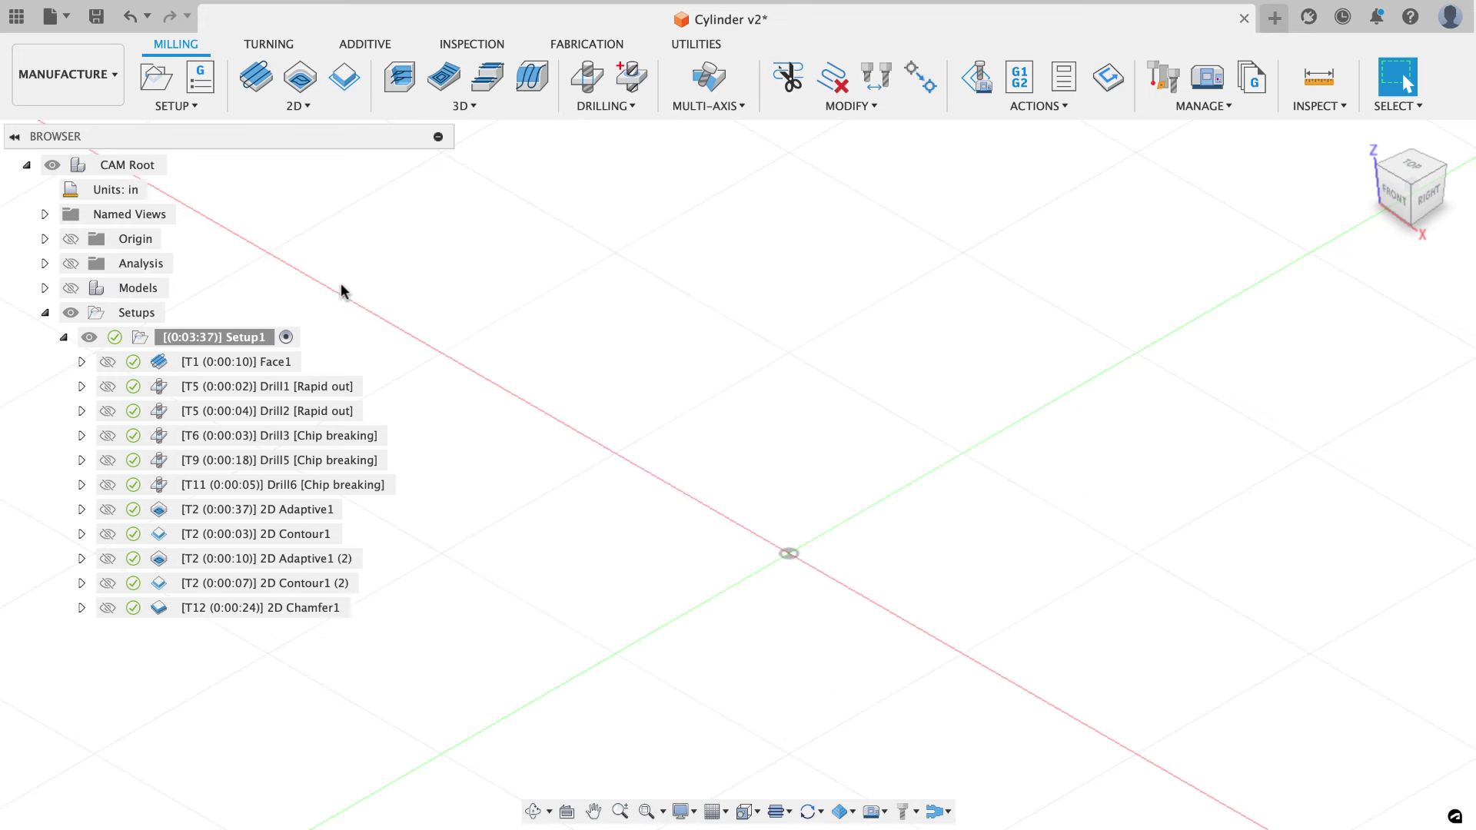
click(213, 337)
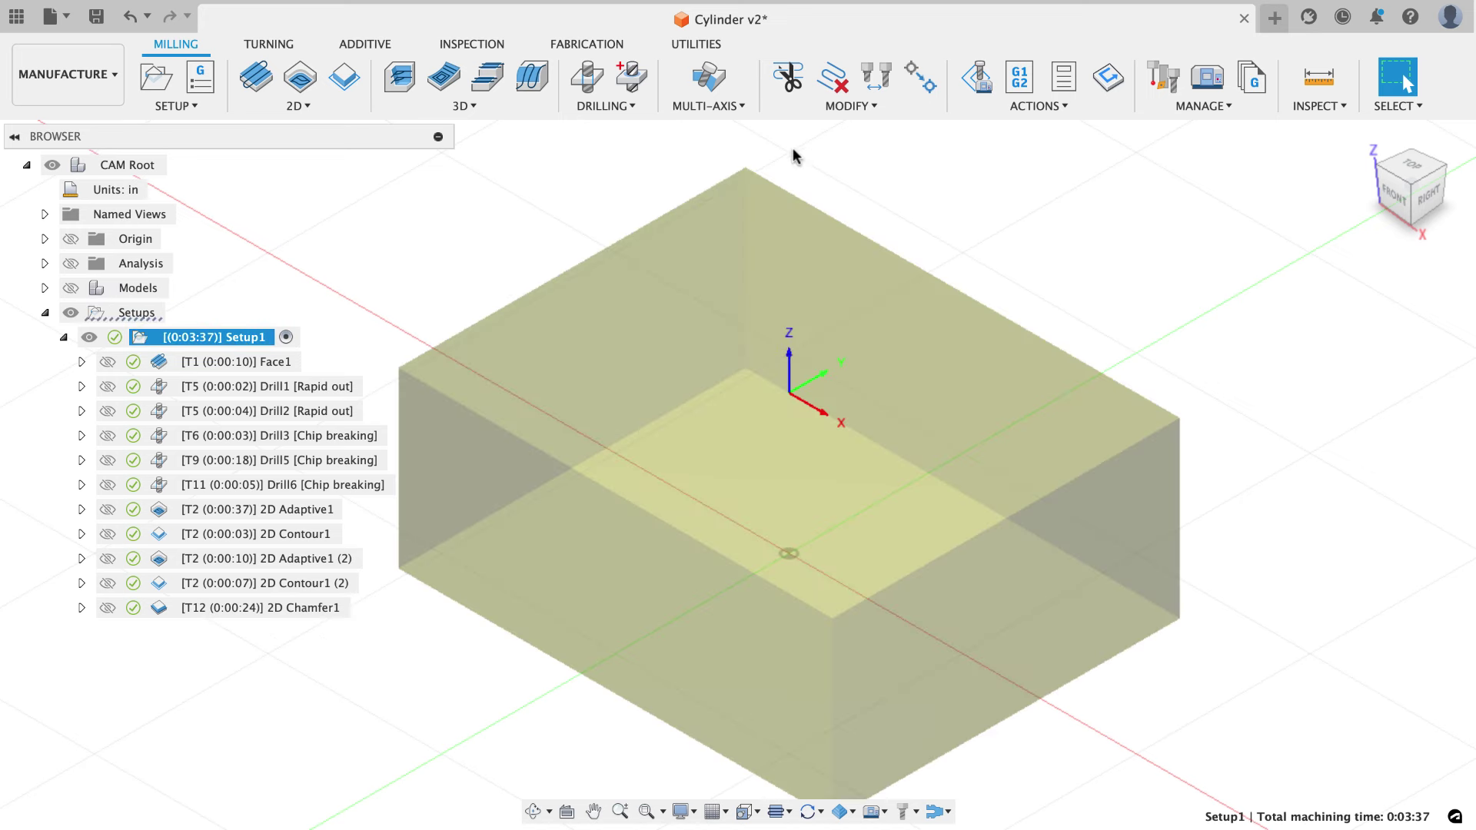
click(976, 77)
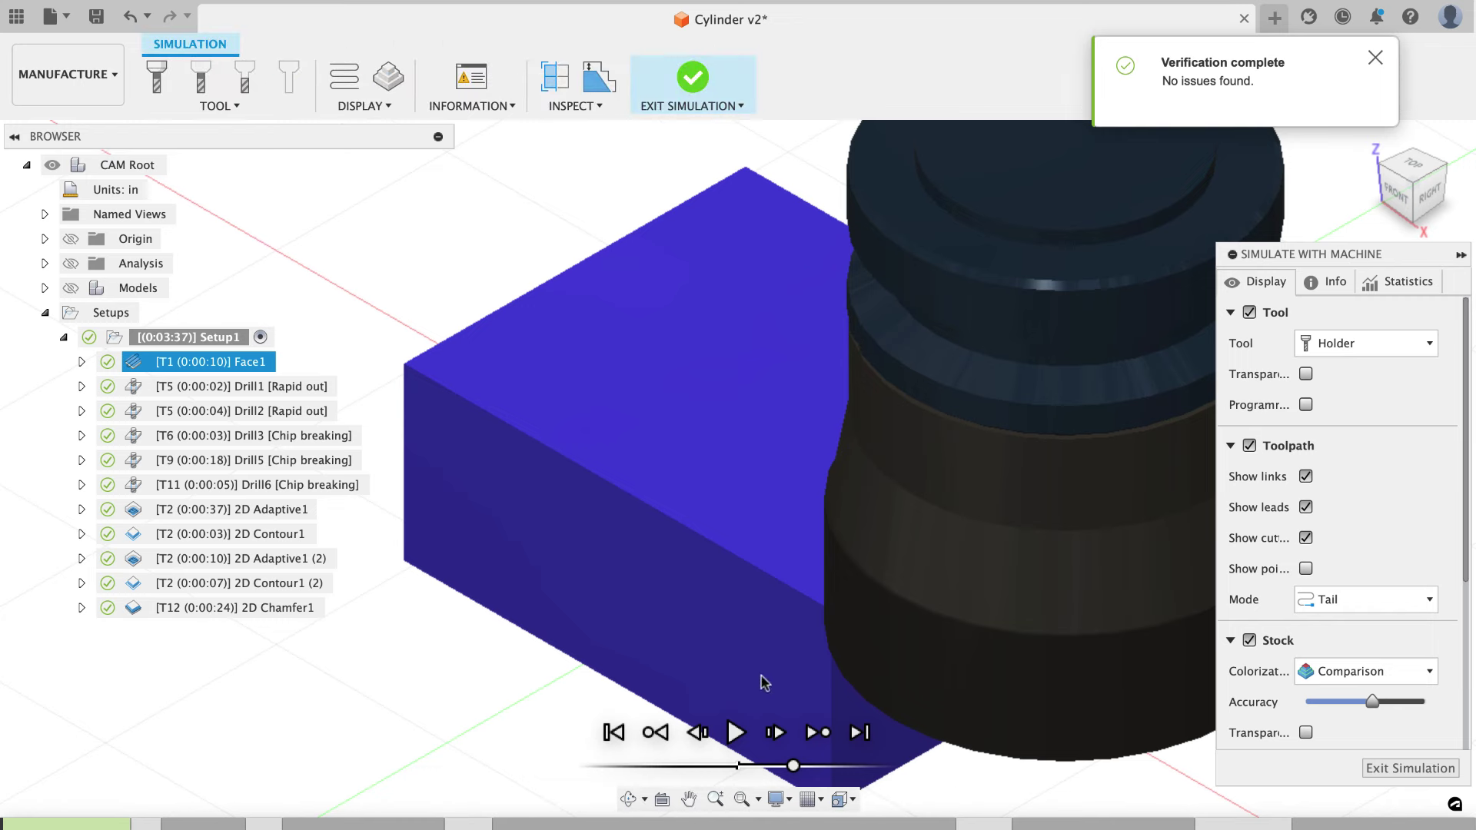
click(735, 732)
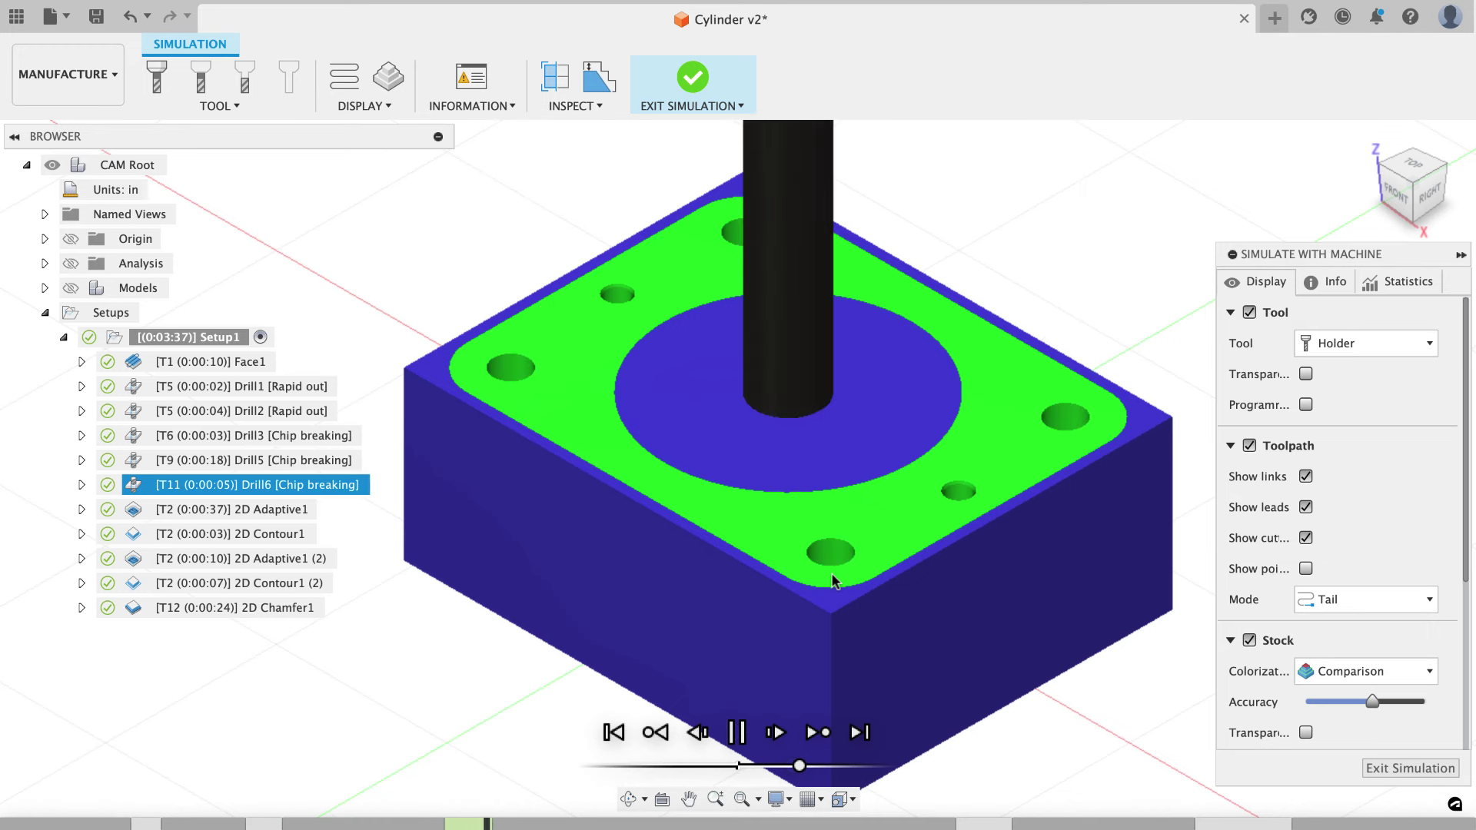
scroll(742, 325, down, 3)
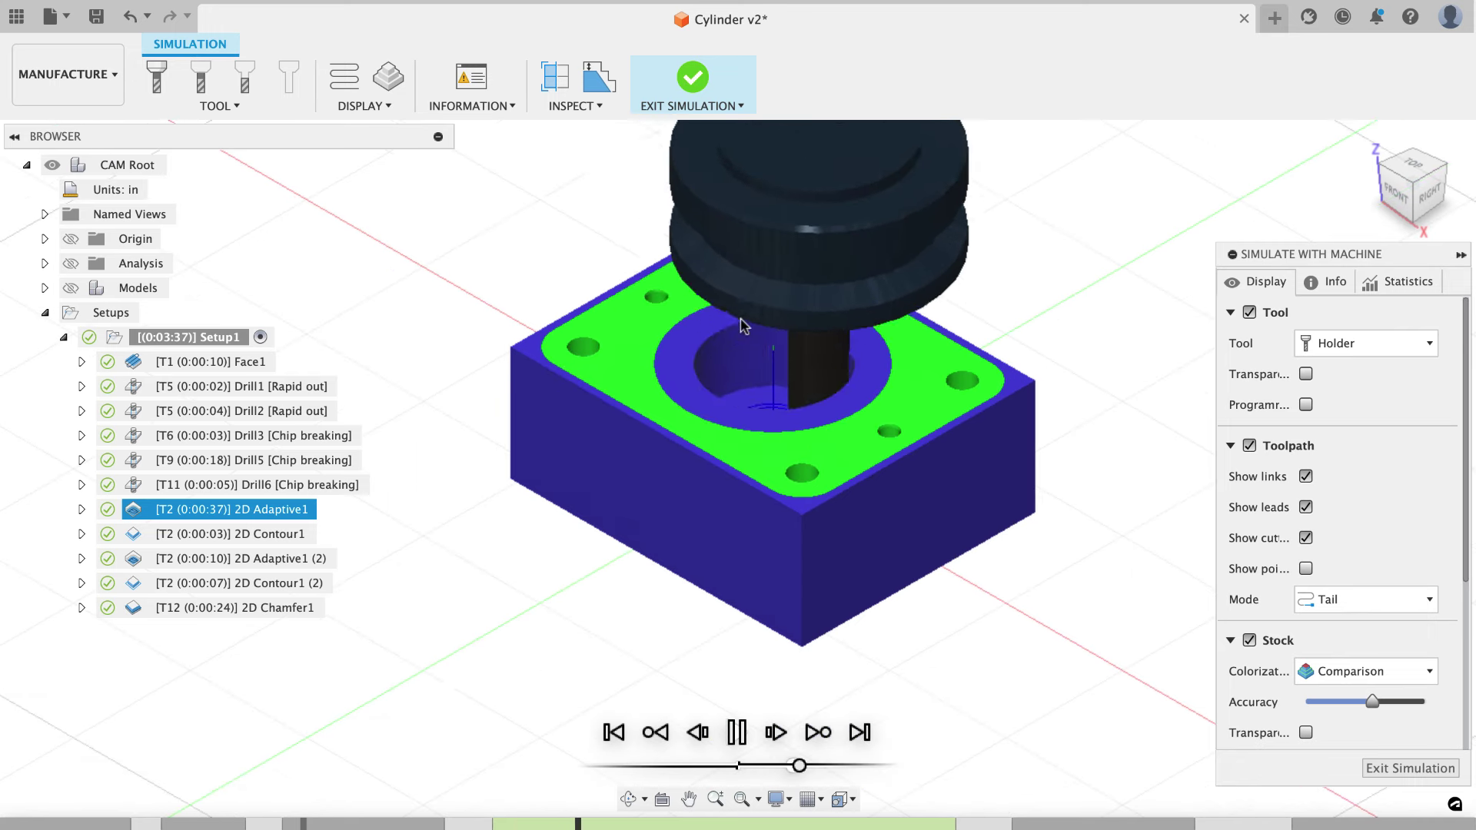
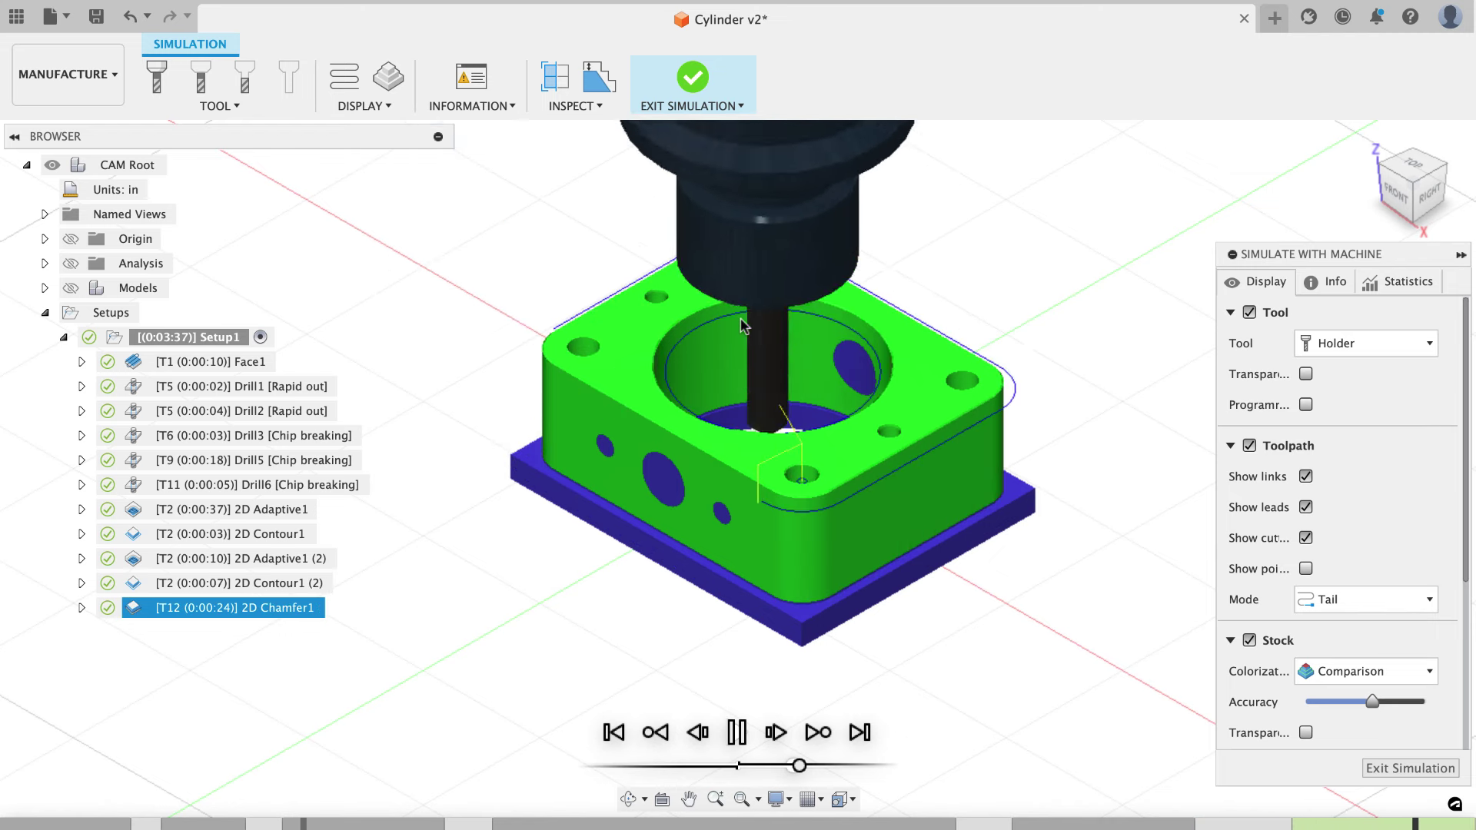
key(space)
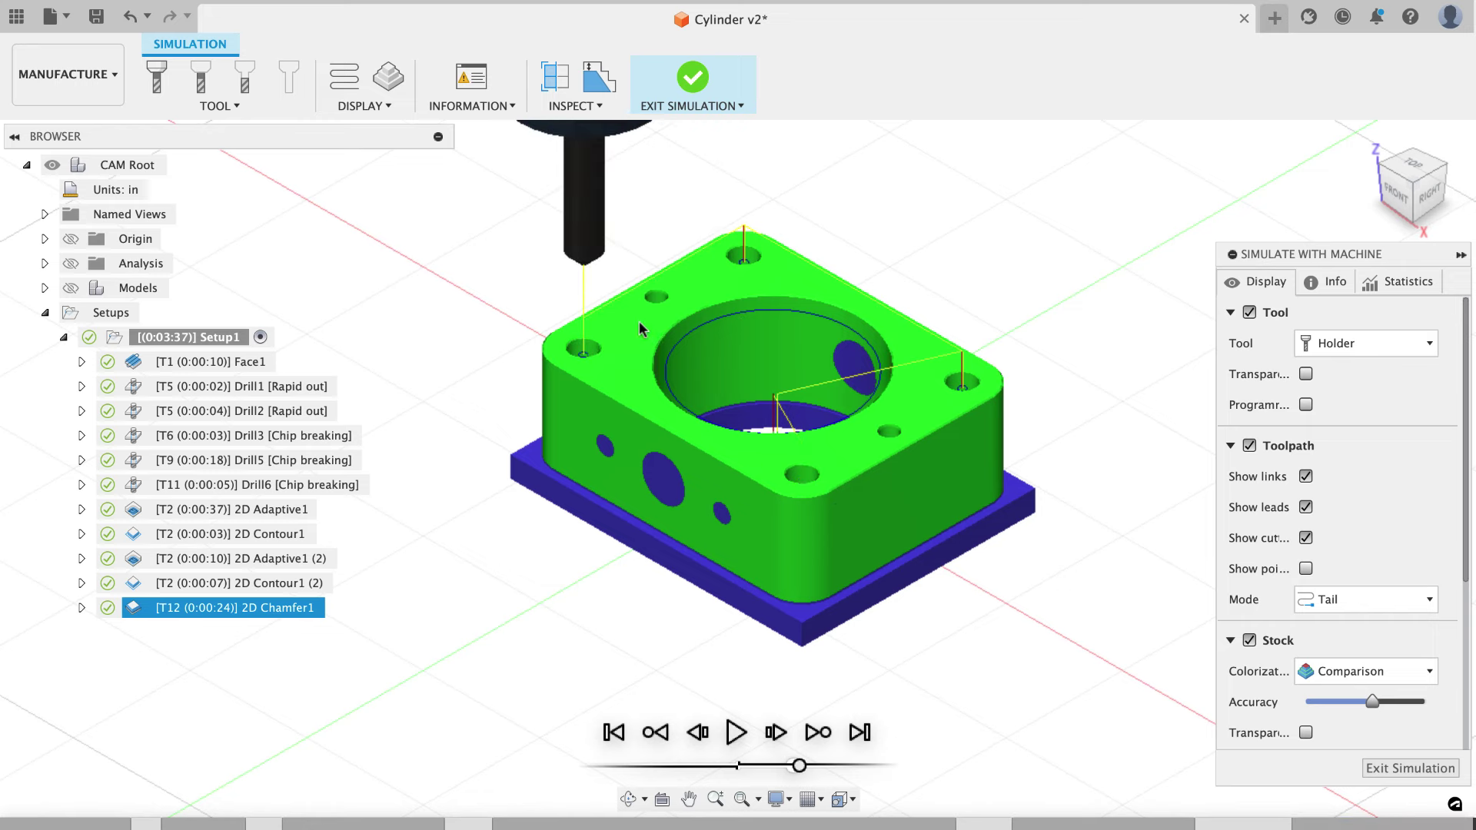
Show the models over the simulated stock and examine the chamfered edges of the corner hole, bore and outer profile.
scroll(639, 321, up, 10)
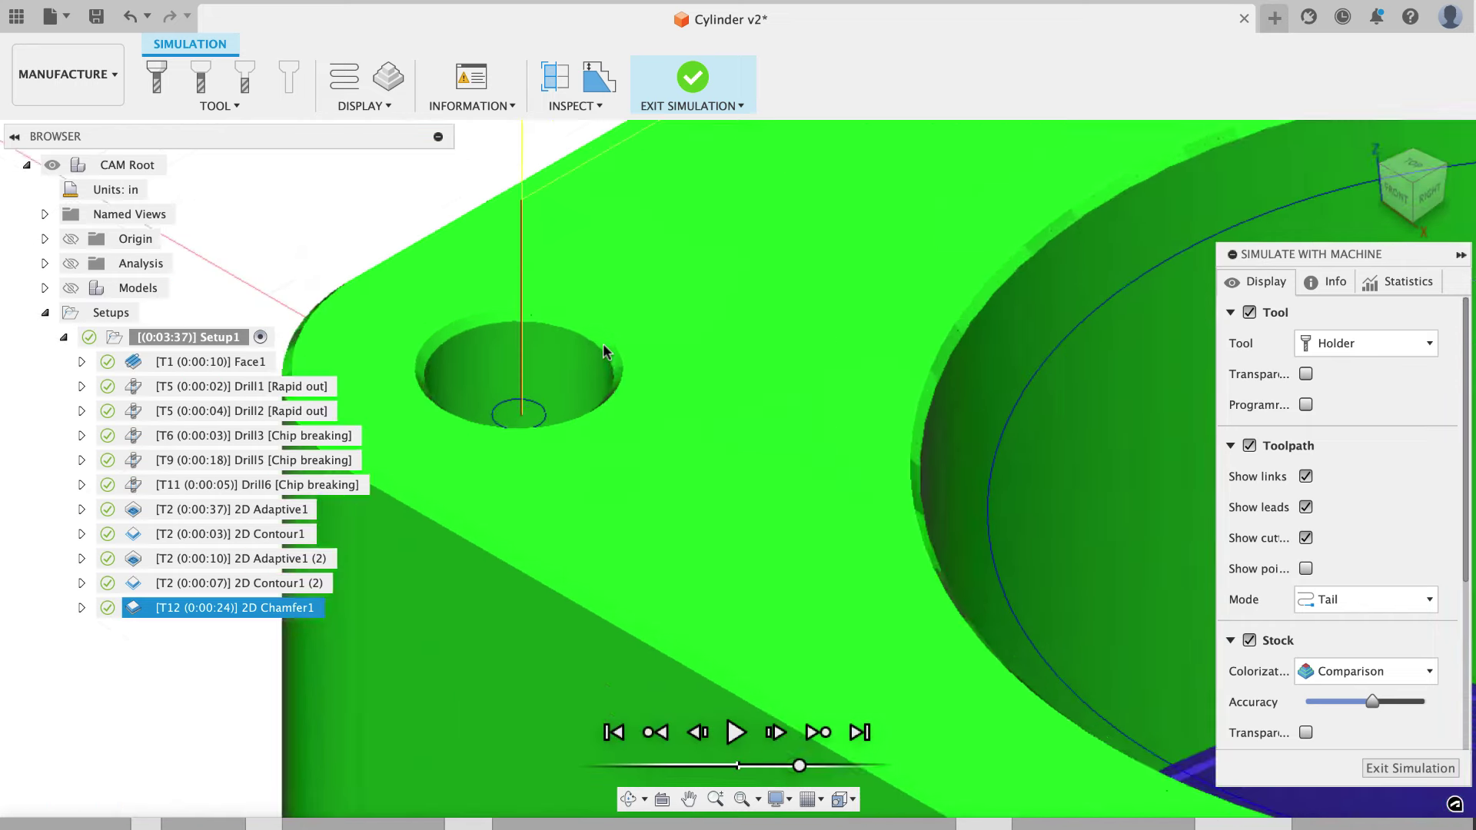
scroll(602, 343, down, 10)
click(71, 288)
scroll(578, 332, up, 10)
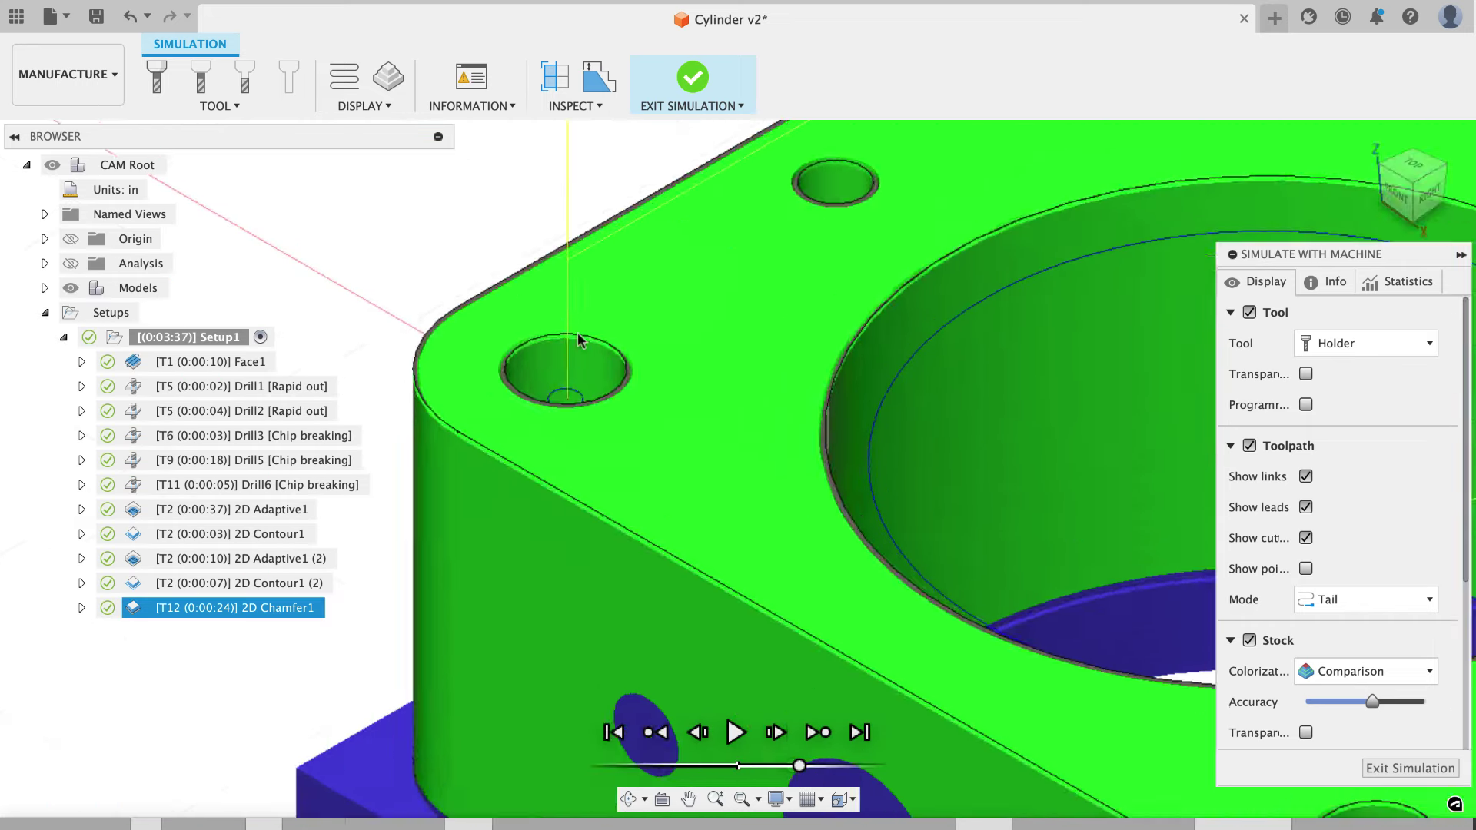
scroll(578, 332, up, 10)
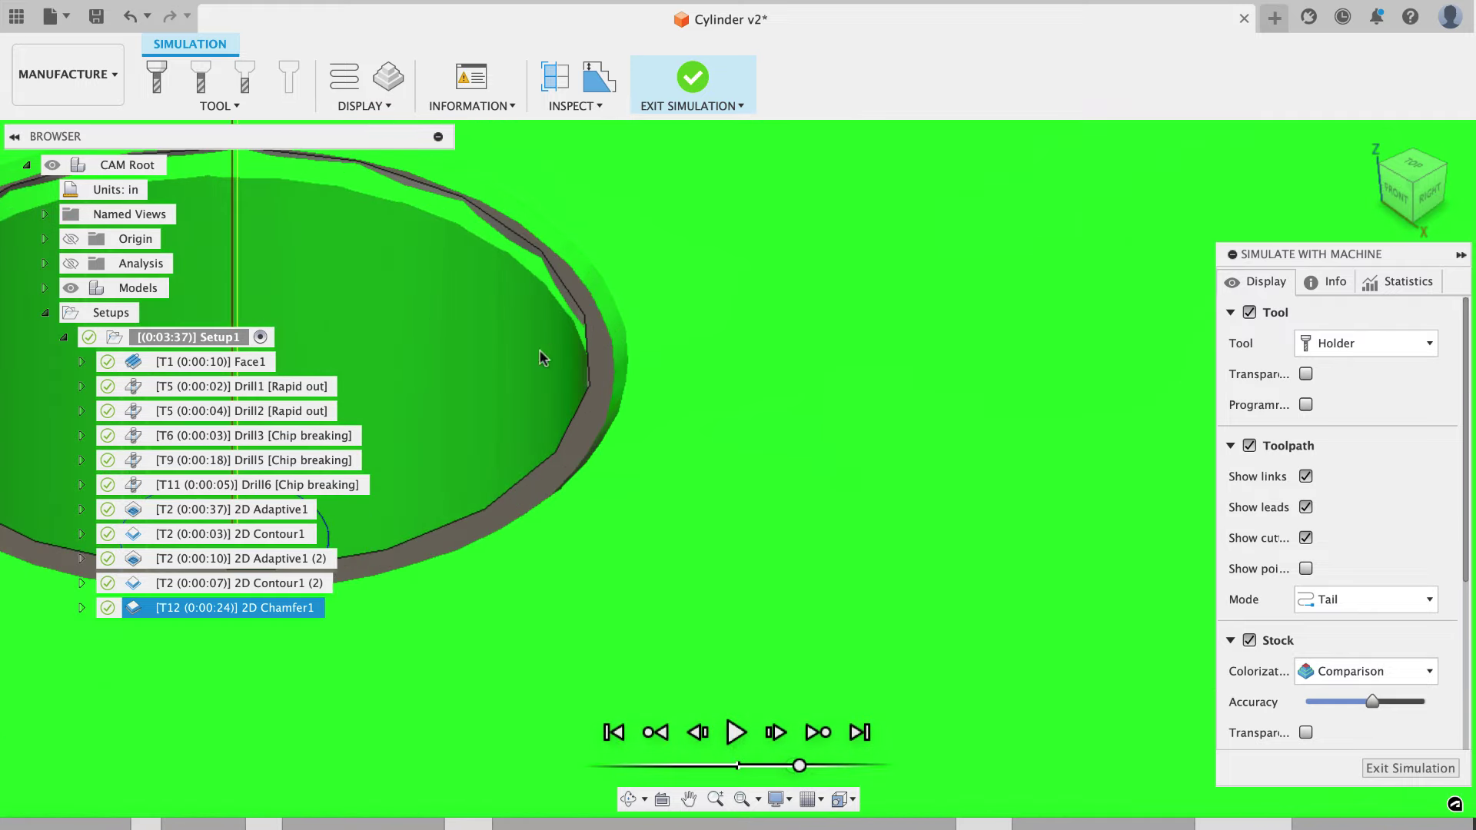
scroll(541, 357, down, 10)
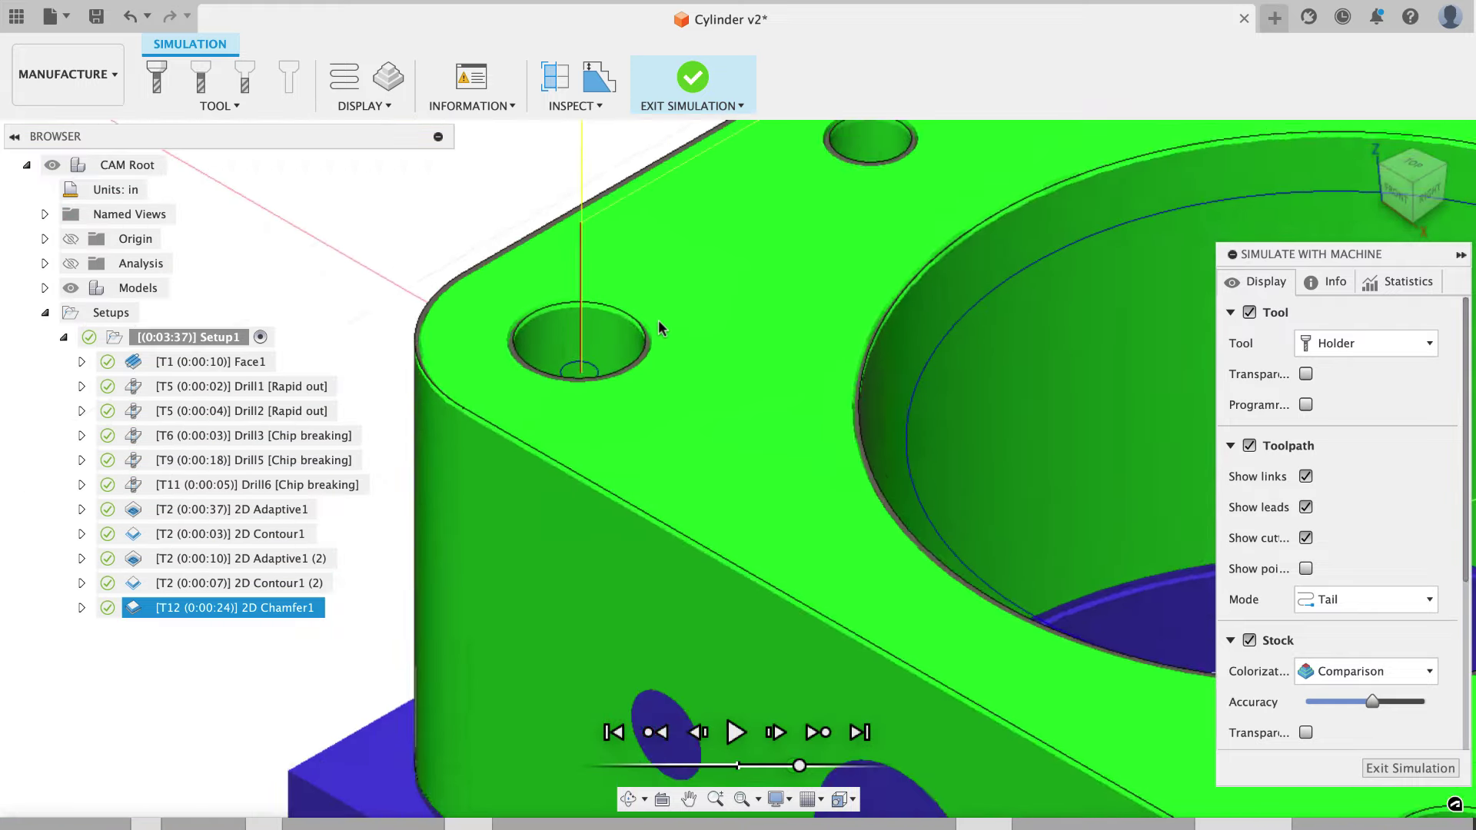
scroll(657, 318, down, 10)
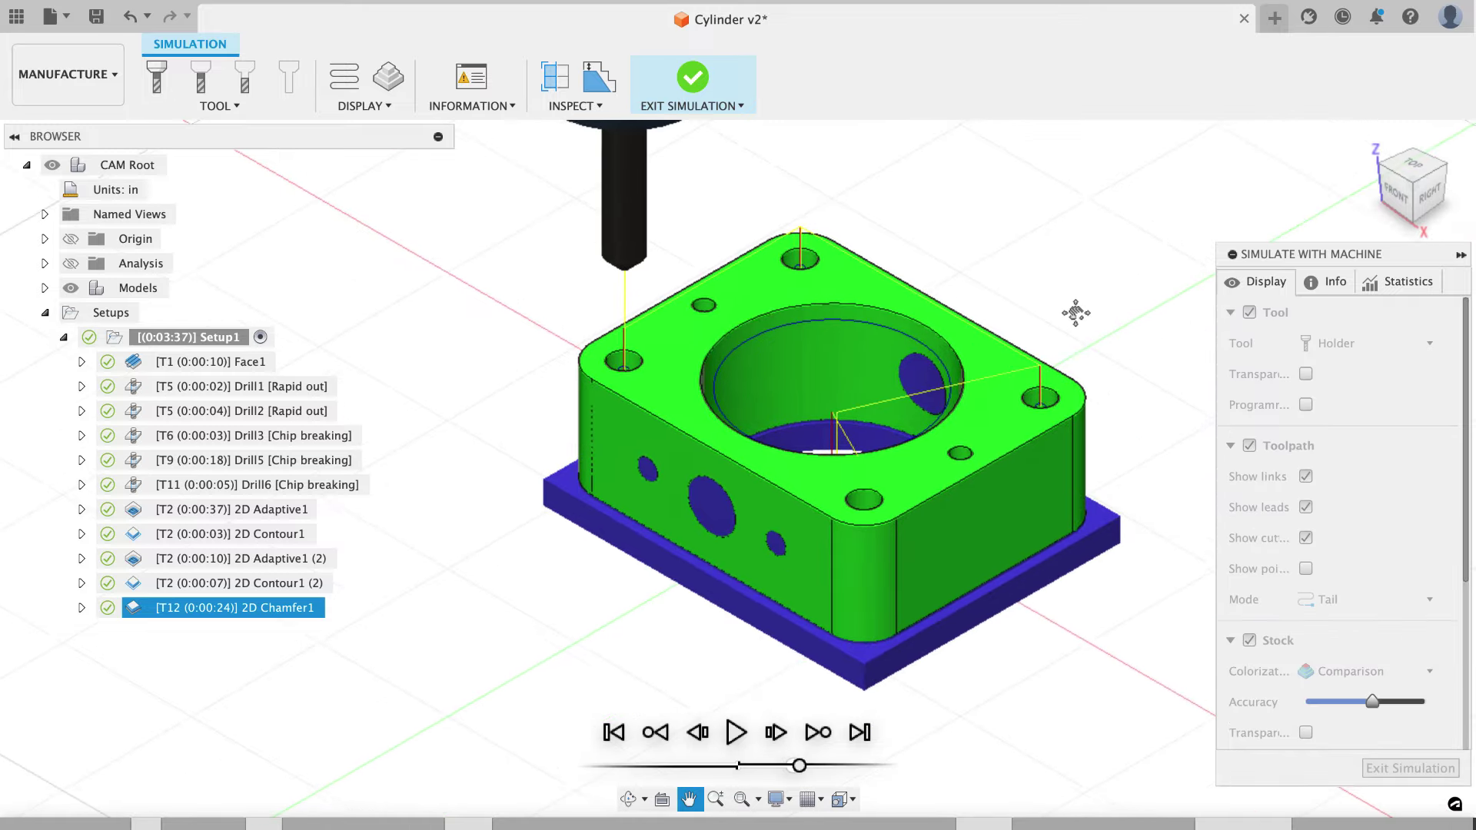
middle_drag(1075, 312, 1058, 318)
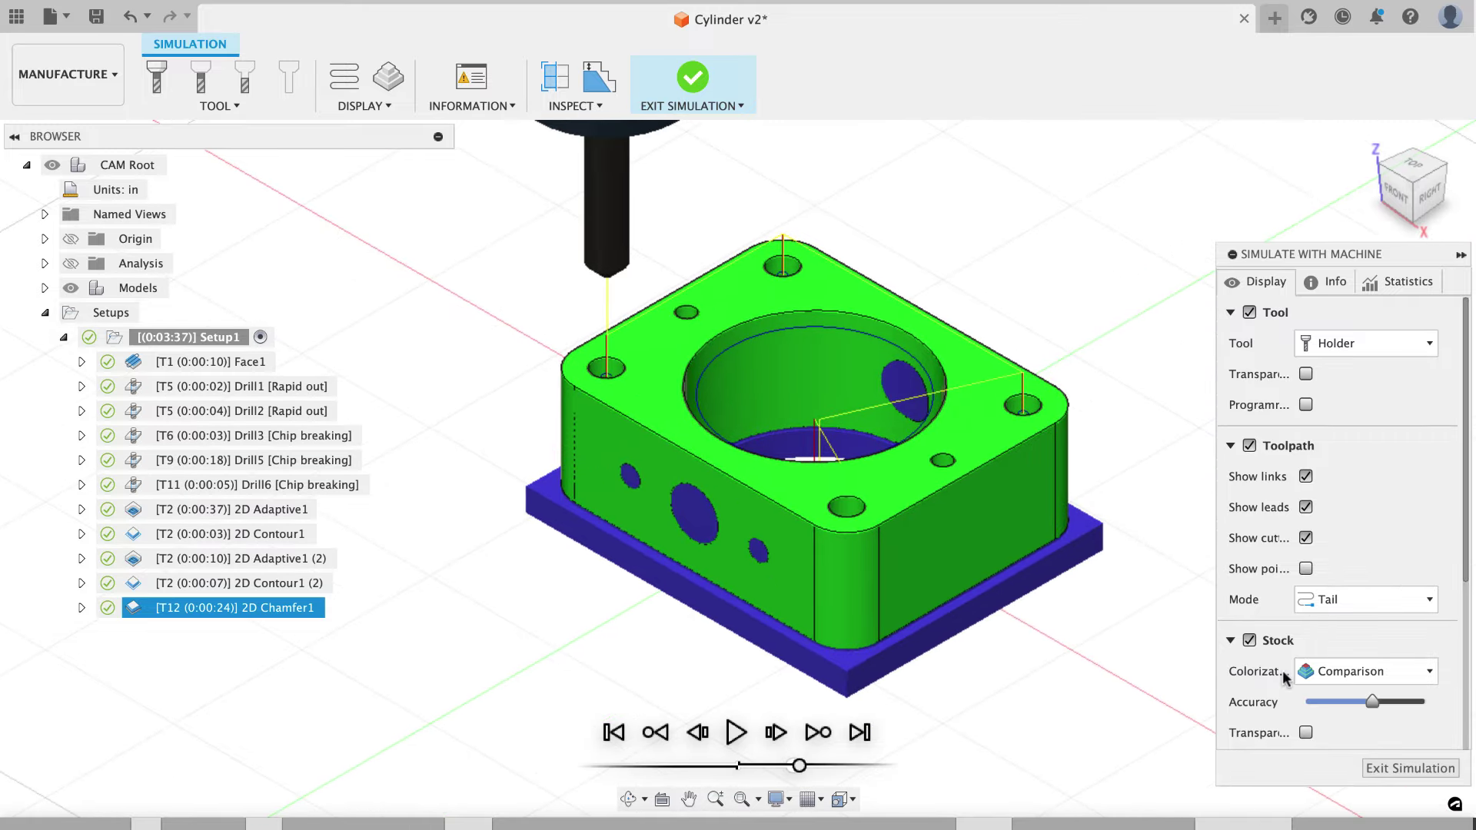
Exit the machine simulation and turn the block over to examine its underside against the Setup1 stock.
click(1418, 767)
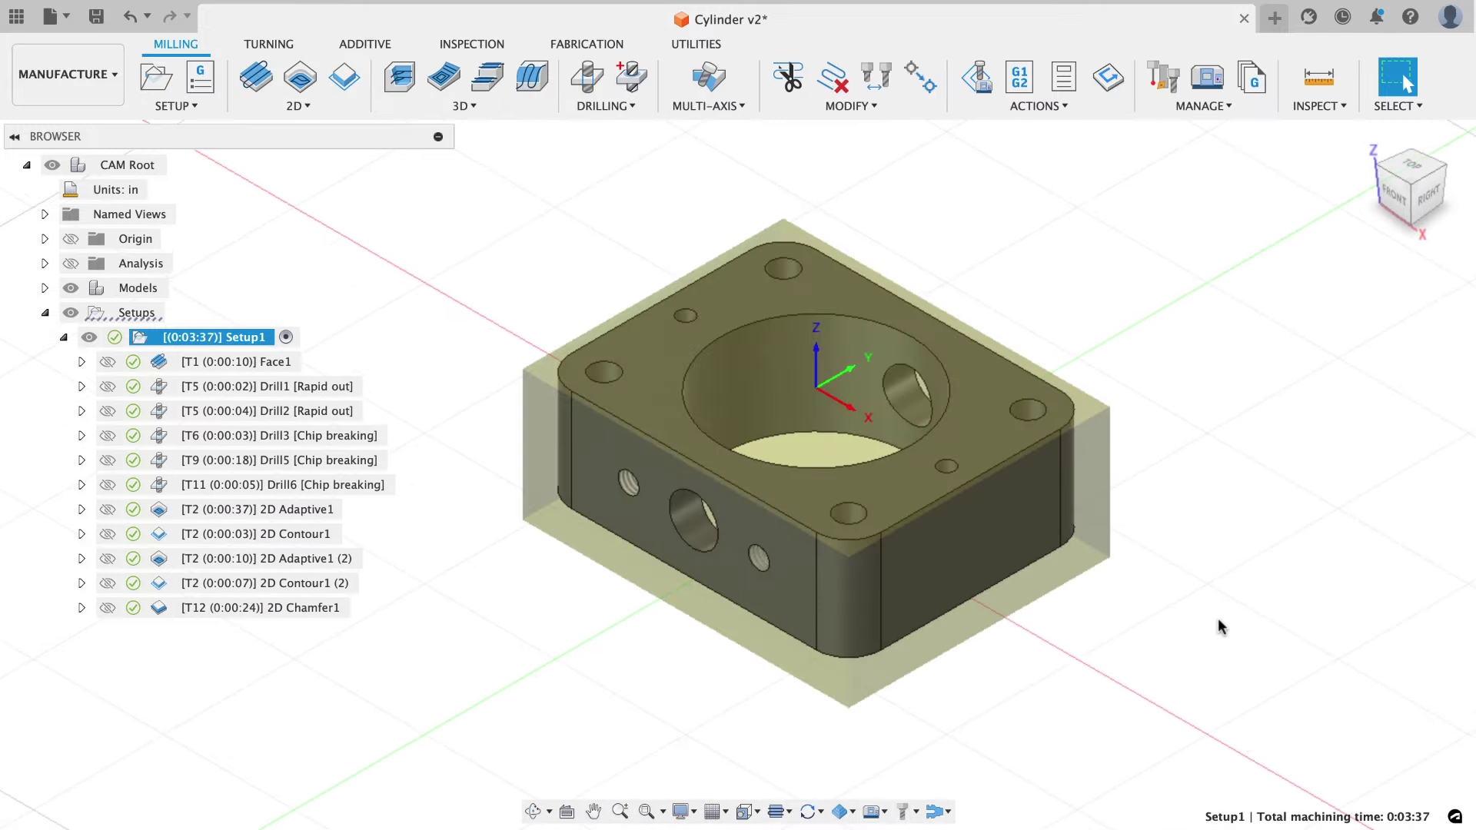
scroll(1217, 619, up, 3)
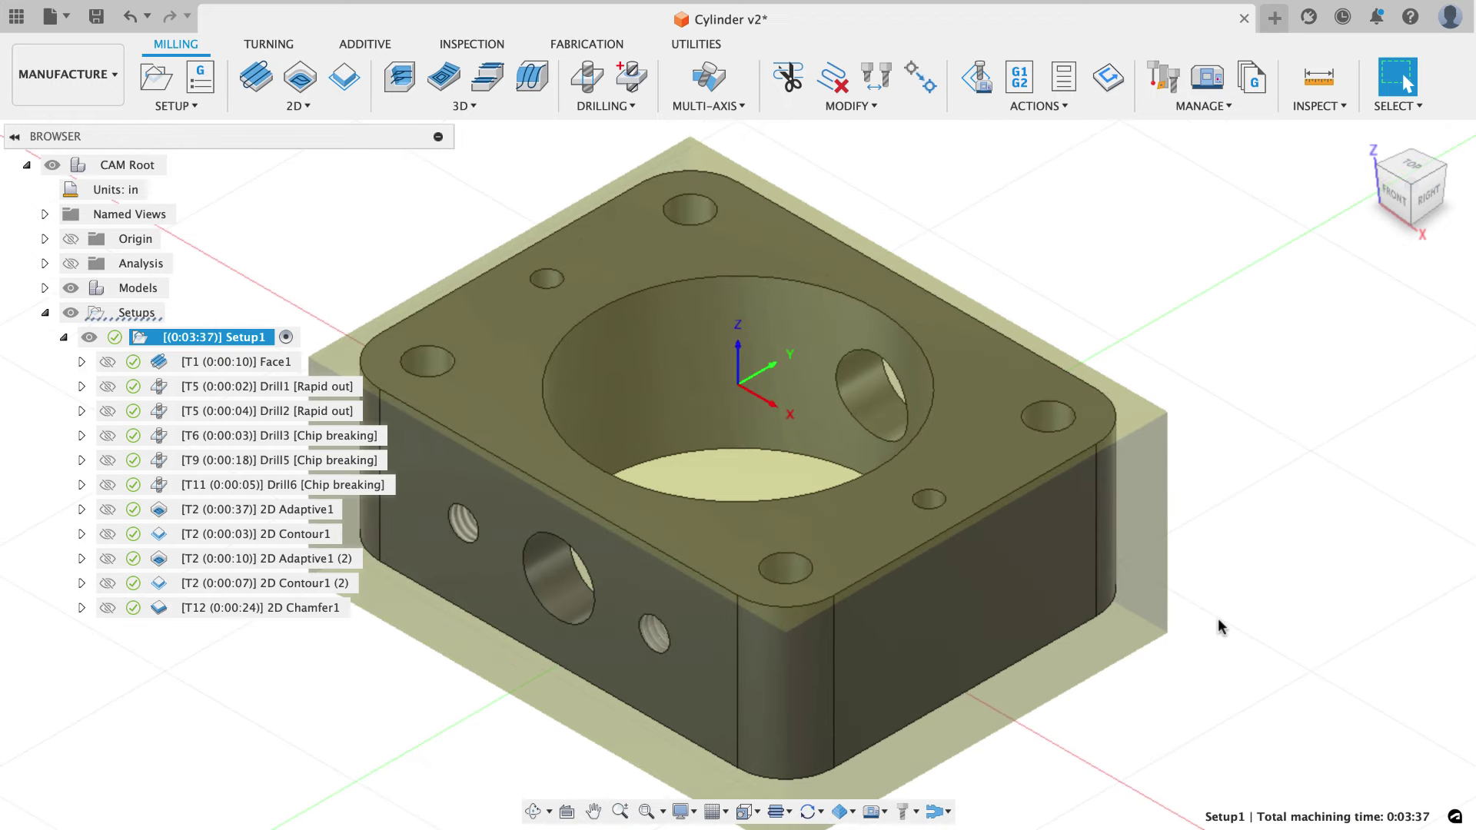
mouse_move(1217, 618)
shift+middle_down()
mouse_move(1291, 679)
mouse_move(1230, 600)
shift+middle_up()
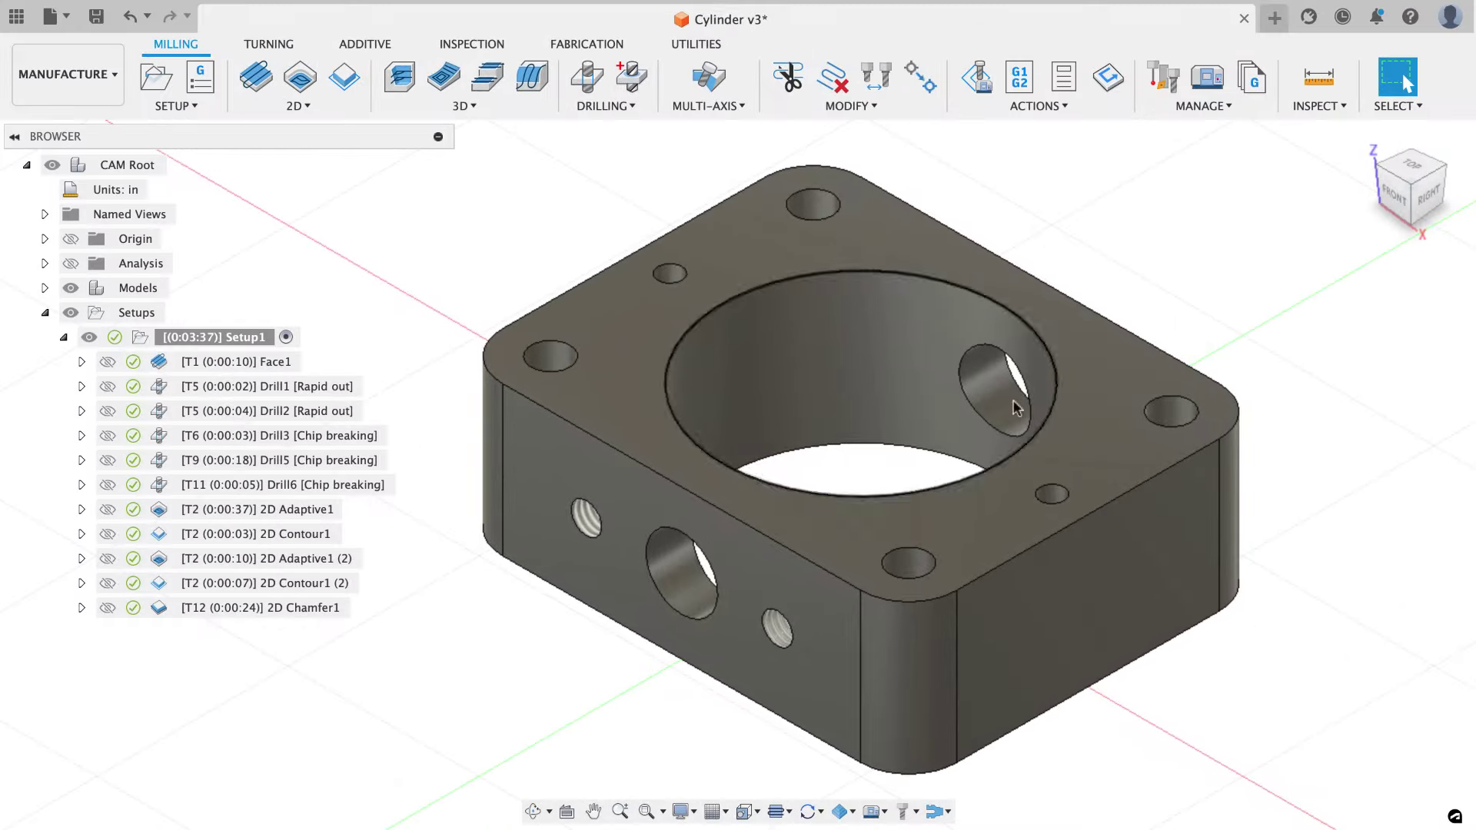
shift+middle_drag(876, 384, 999, 530)
click(1366, 140)
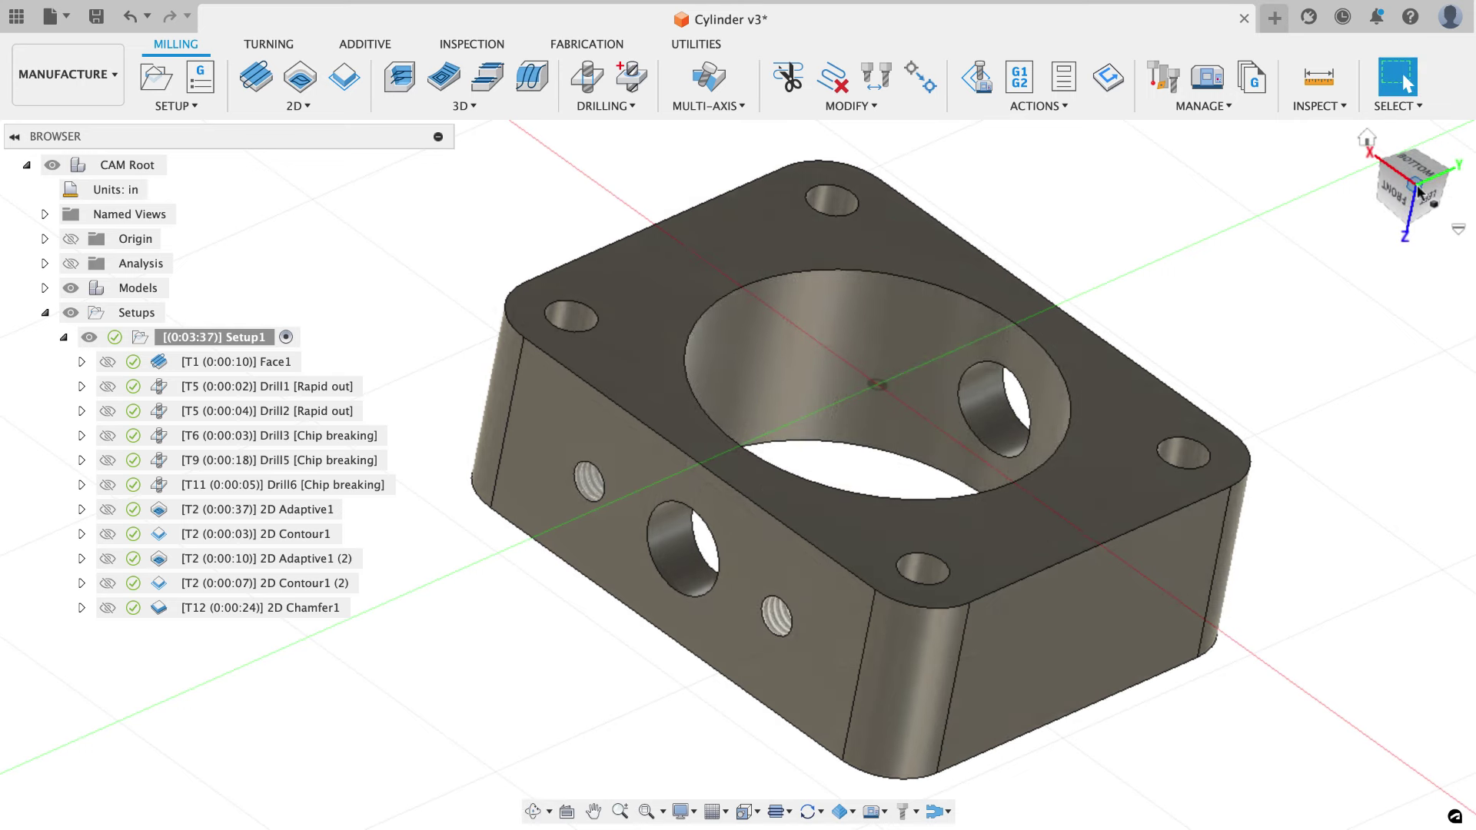
click(1417, 184)
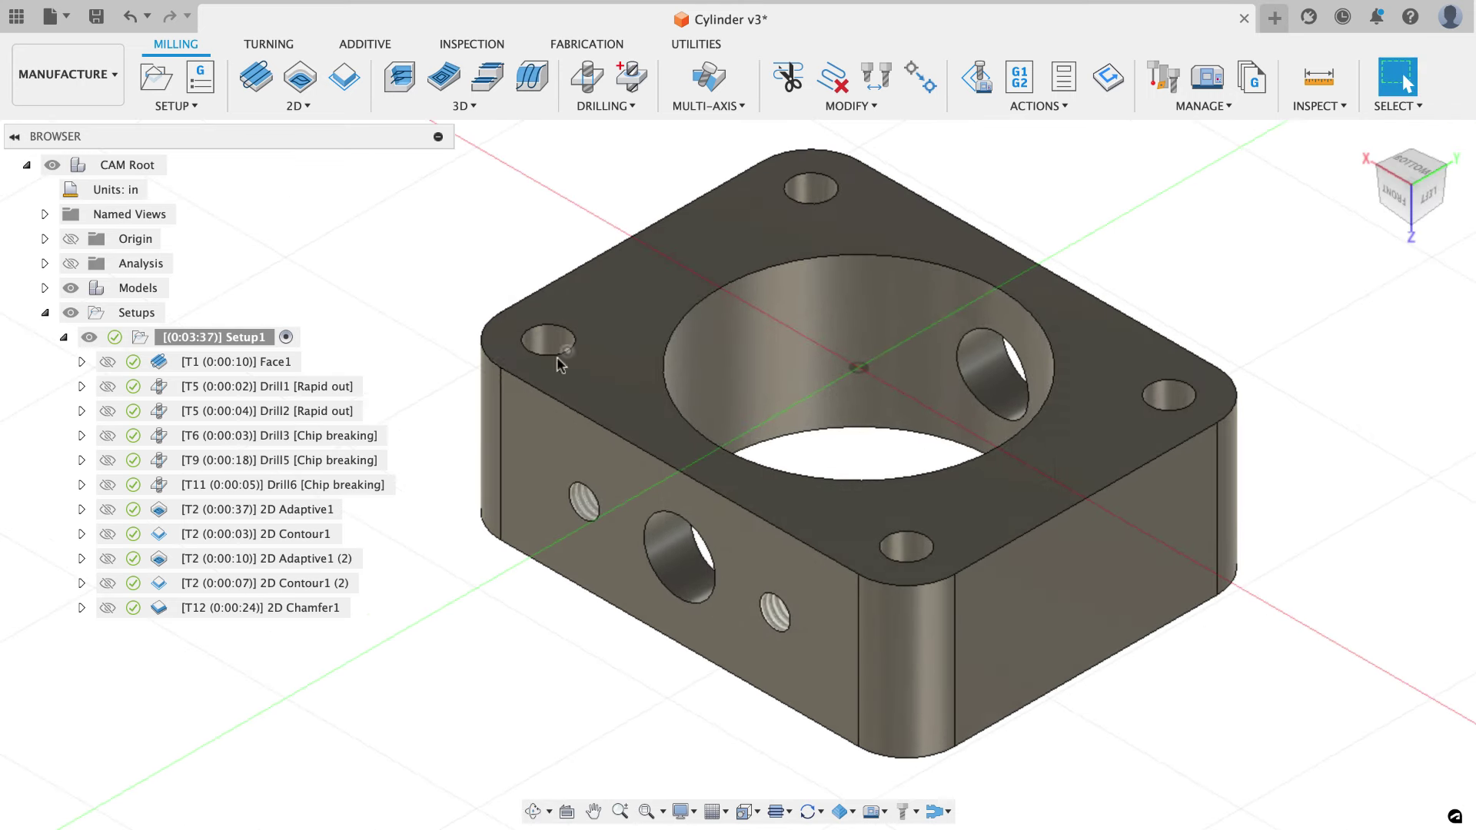
click(263, 336)
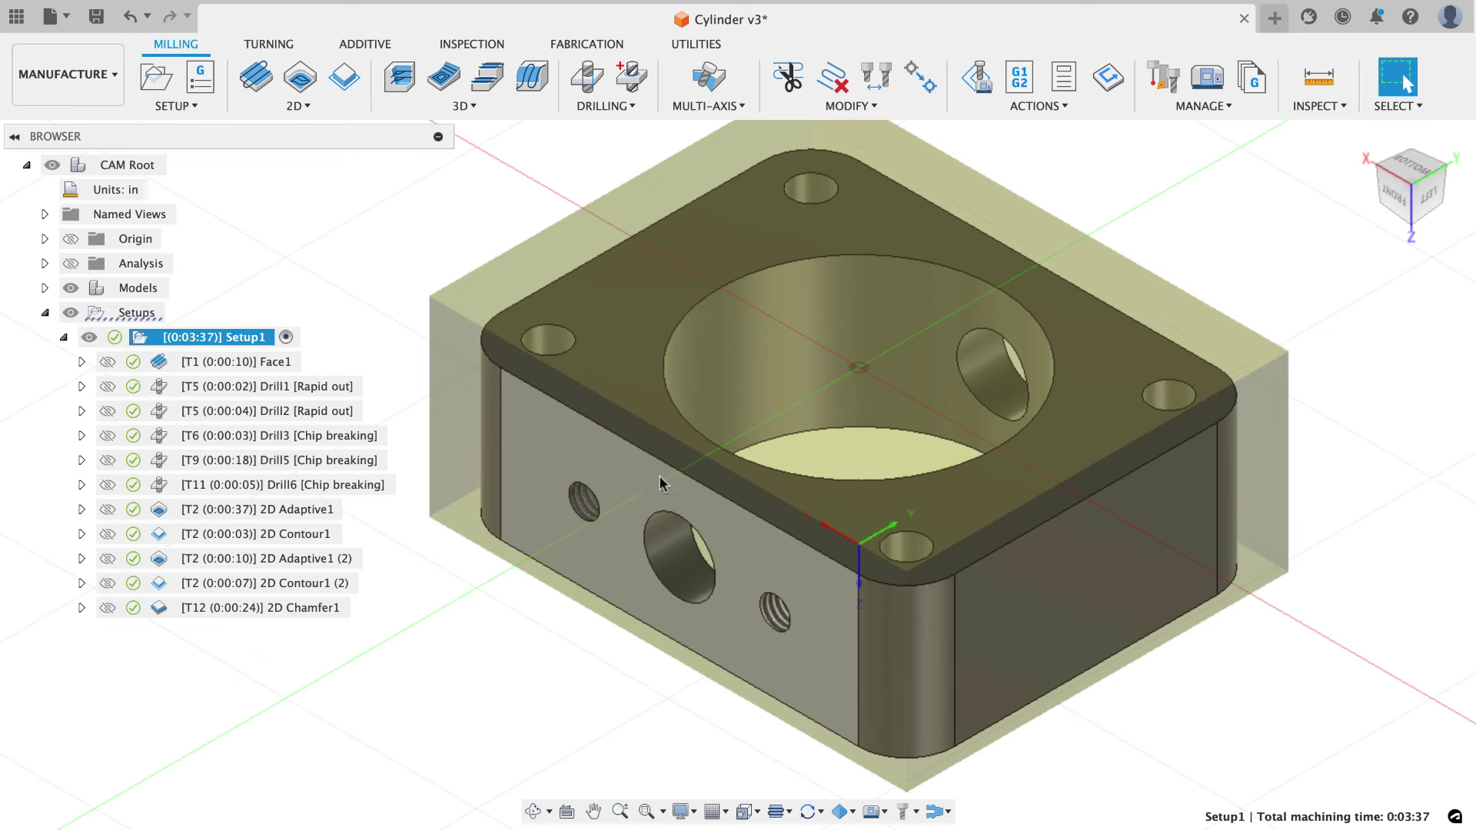
click(546, 663)
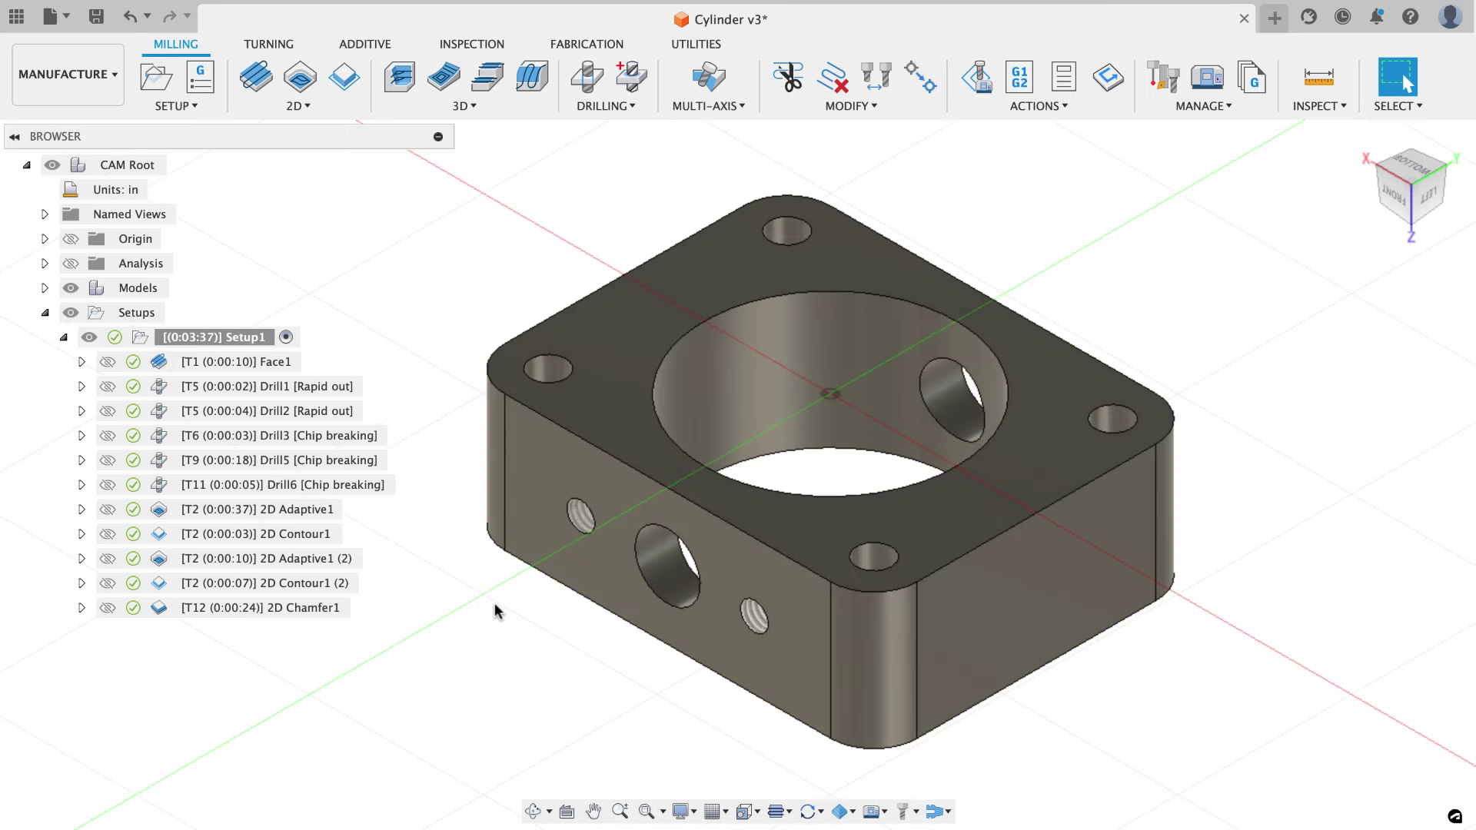
Start a new milling setup for the block's underside with both the Z axis and the X axis flipped.
click(157, 79)
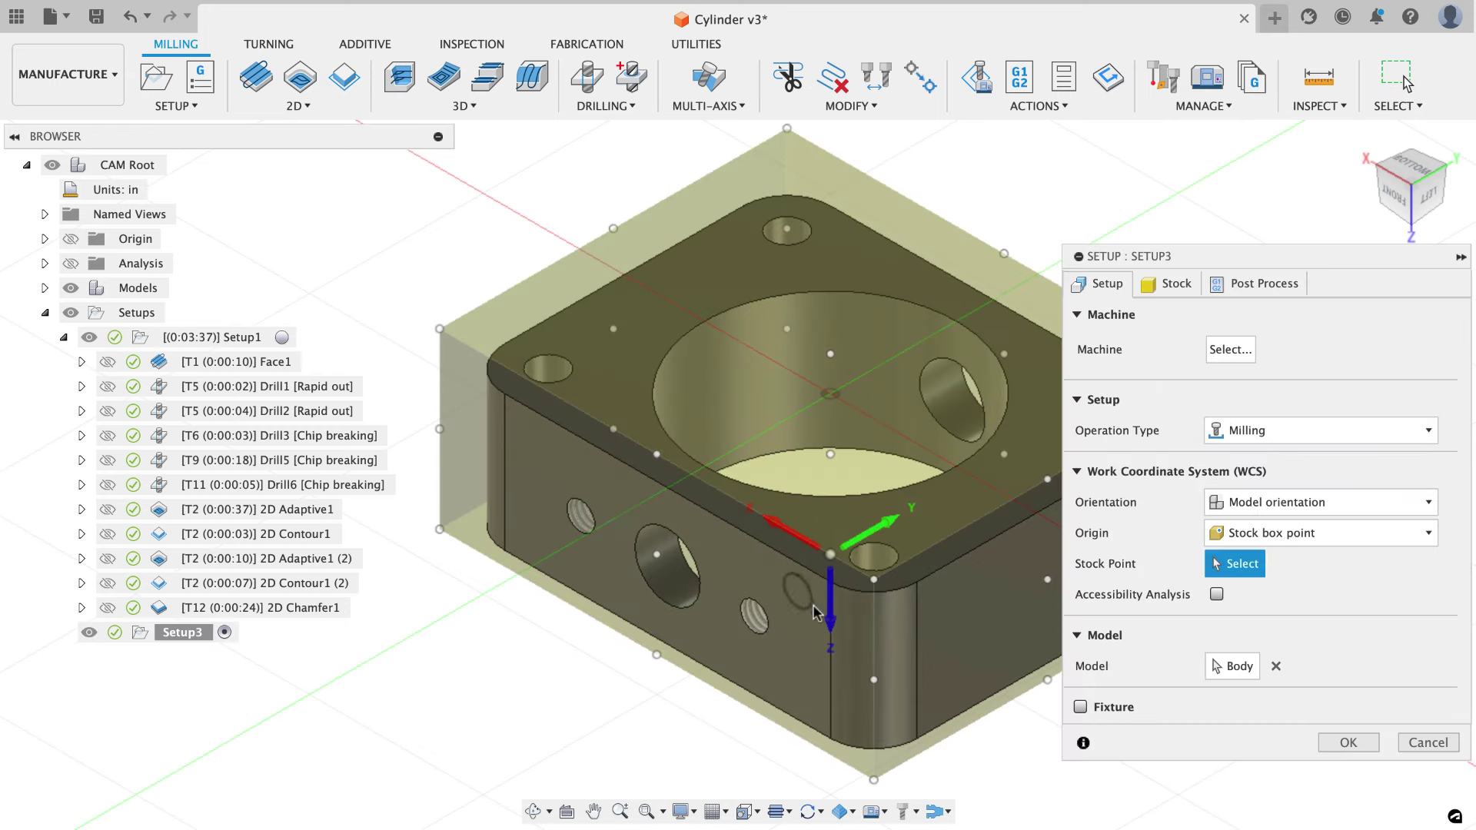
click(830, 627)
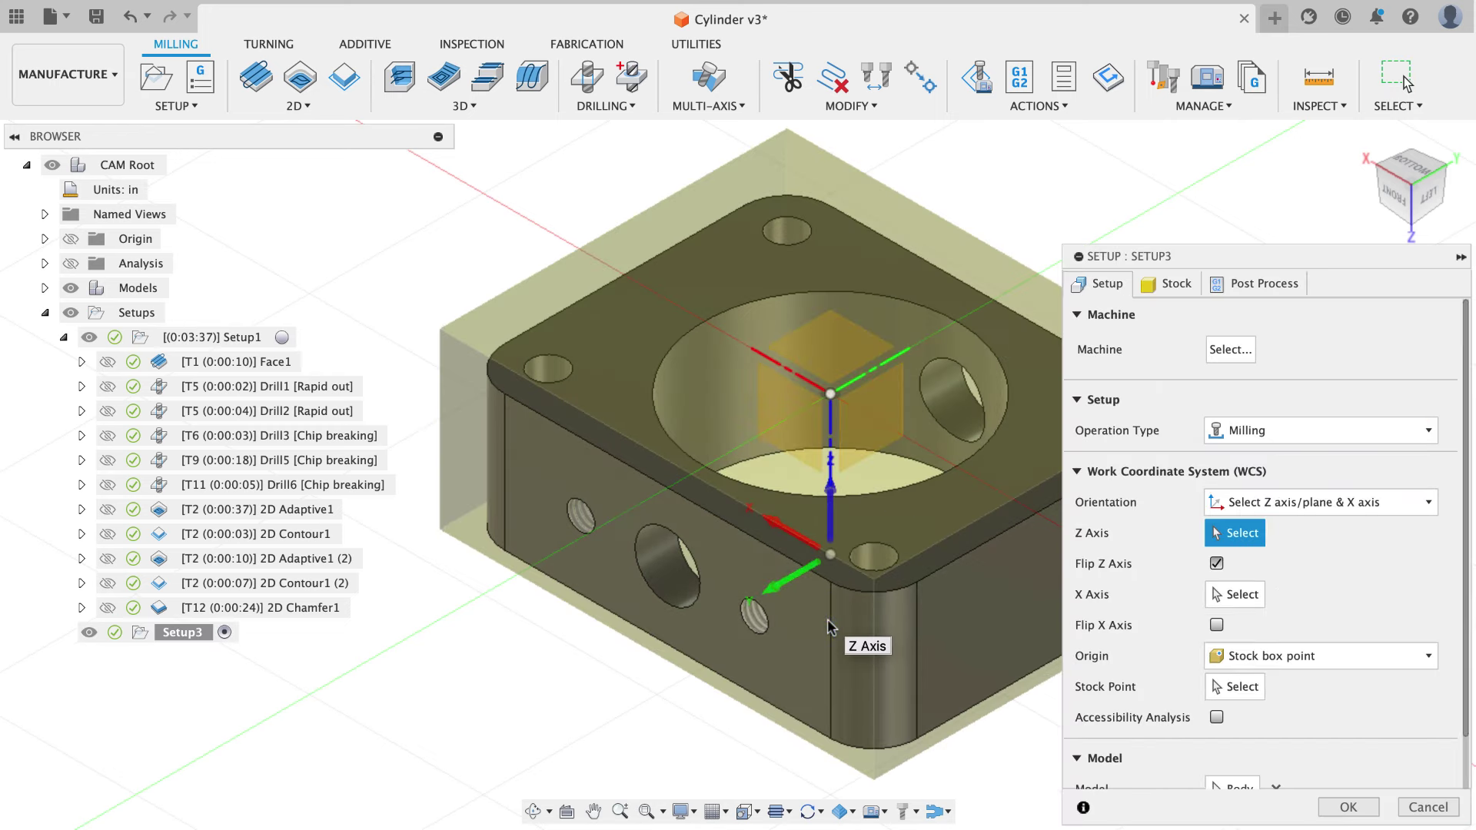
click(772, 530)
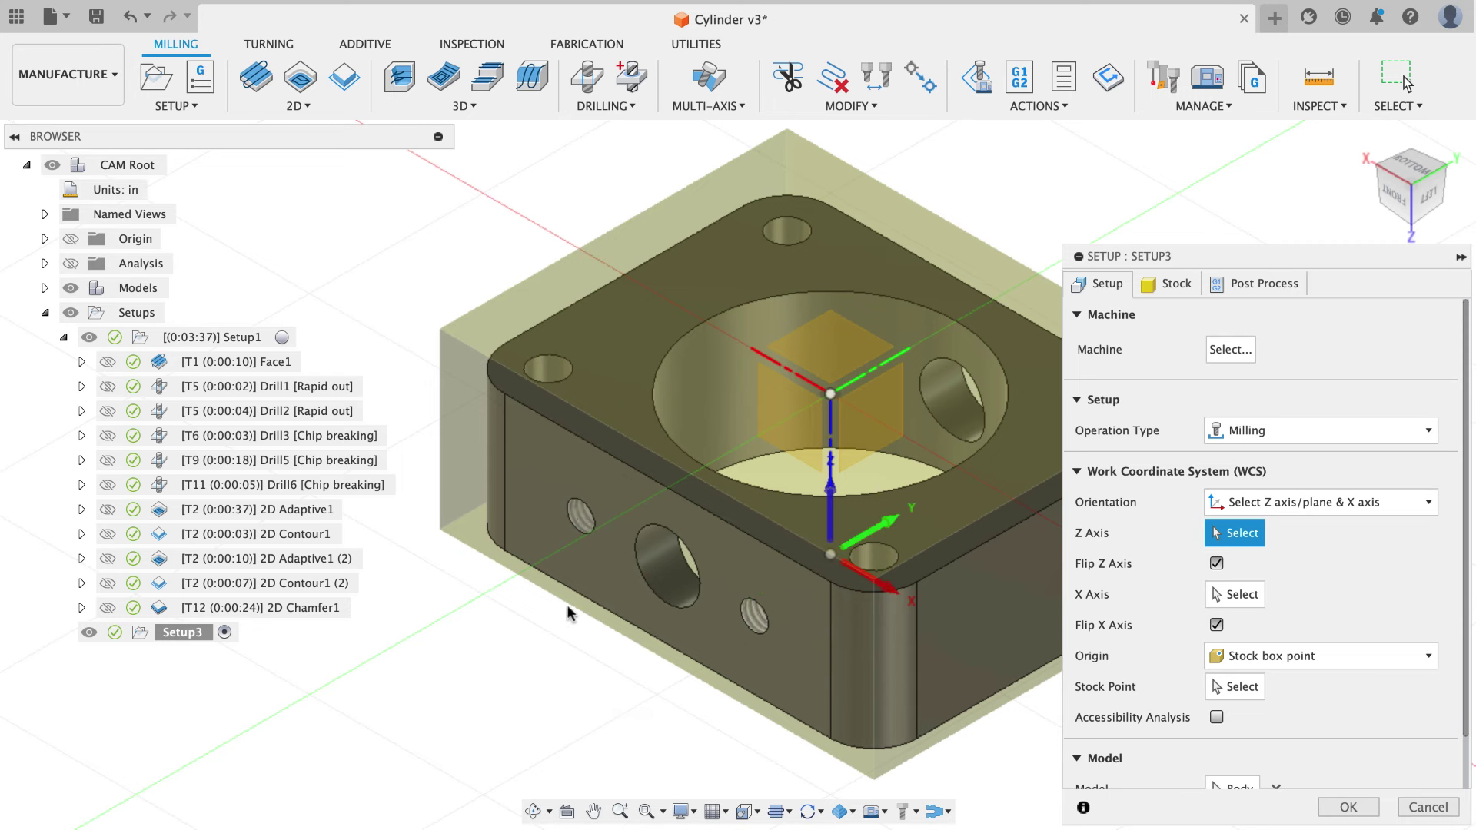
shift+middle_drag(517, 599, 584, 459)
scroll(1113, 587, down, 2)
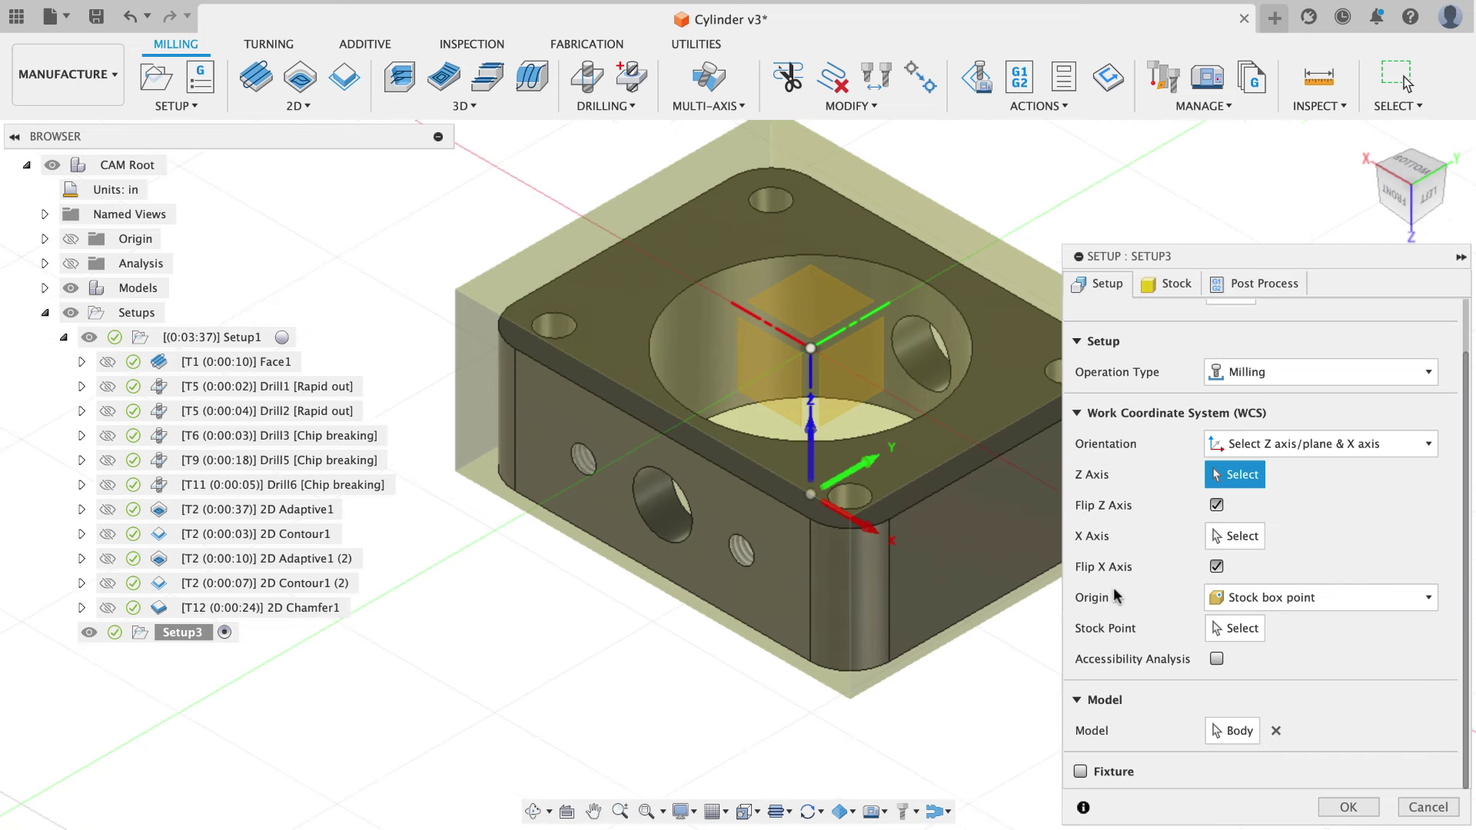
Set the new setup's WCS origin to Model box point, centred on the block's already machined face.
click(1392, 194)
scroll(772, 518, up, 4)
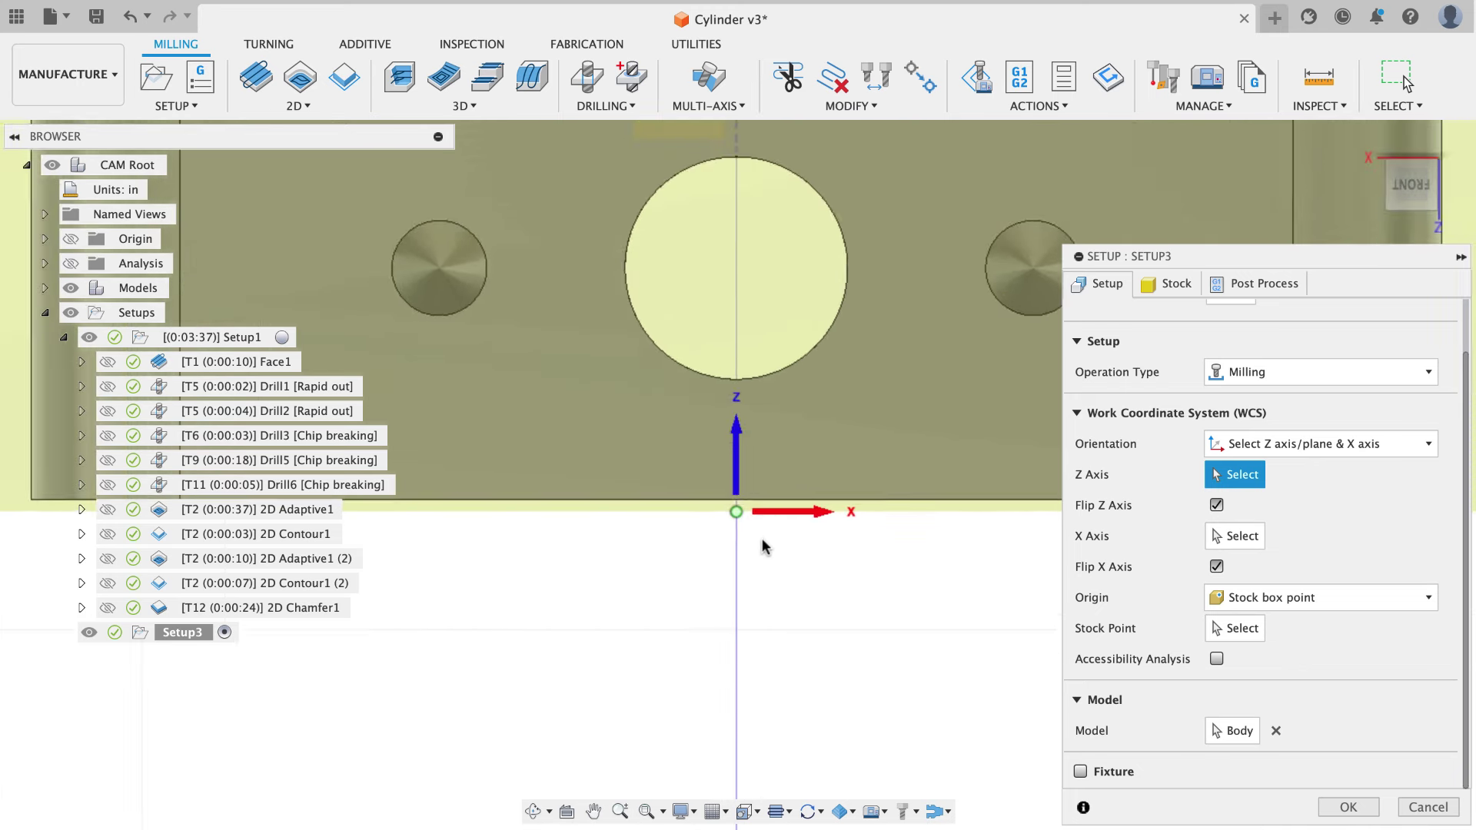
scroll(762, 538, down, 4)
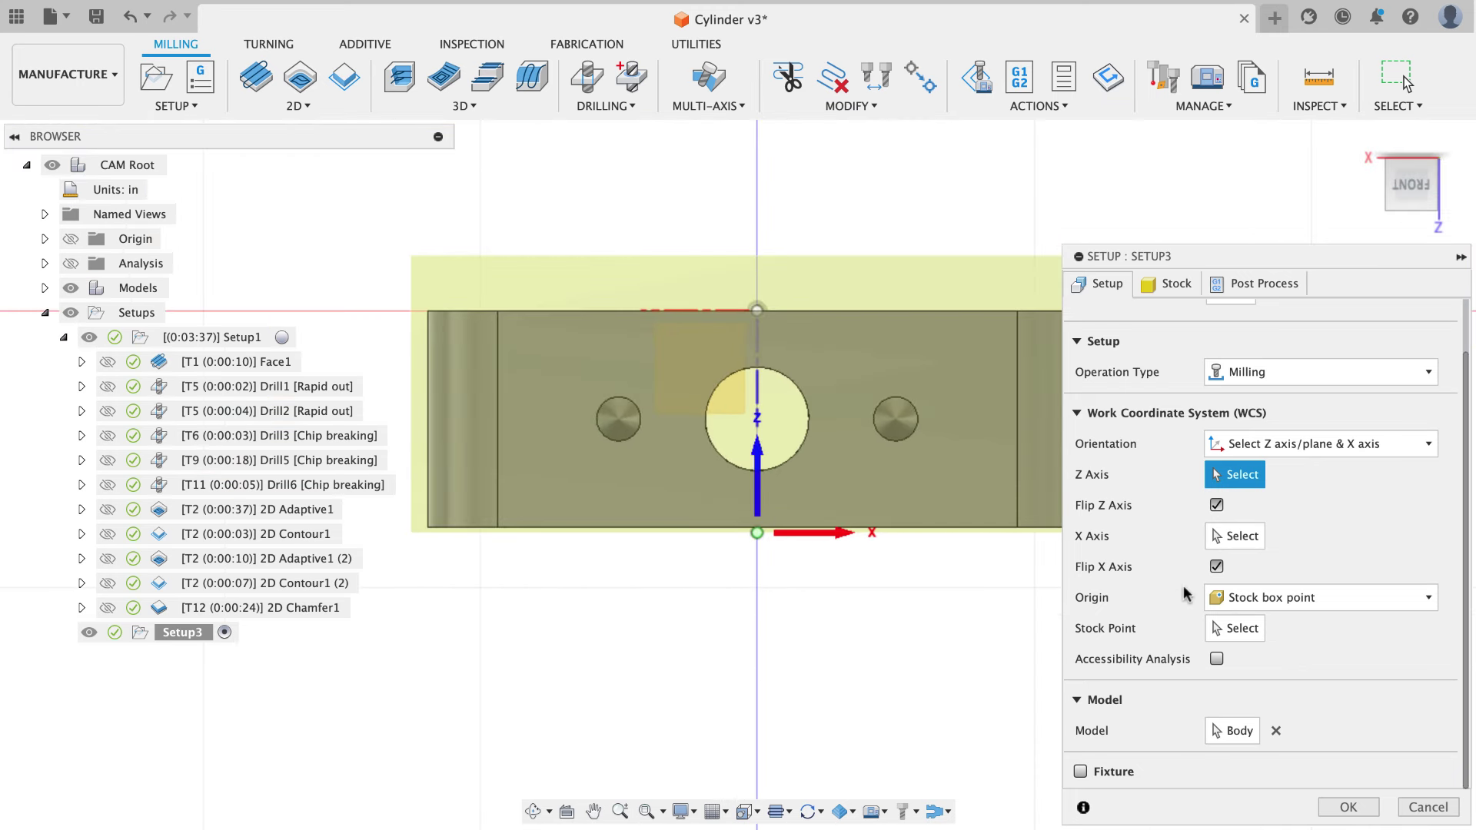
click(1314, 598)
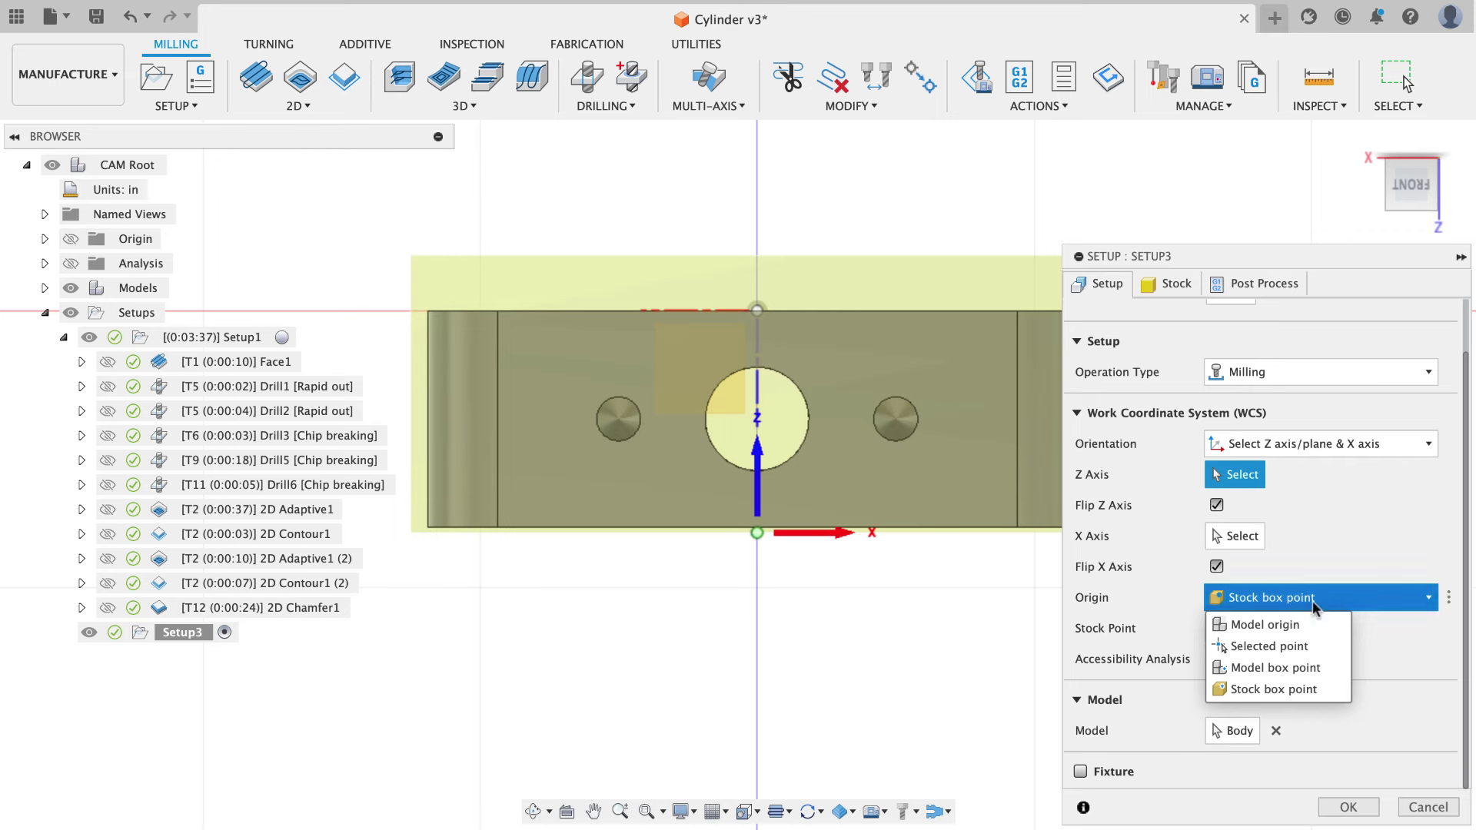
click(1301, 666)
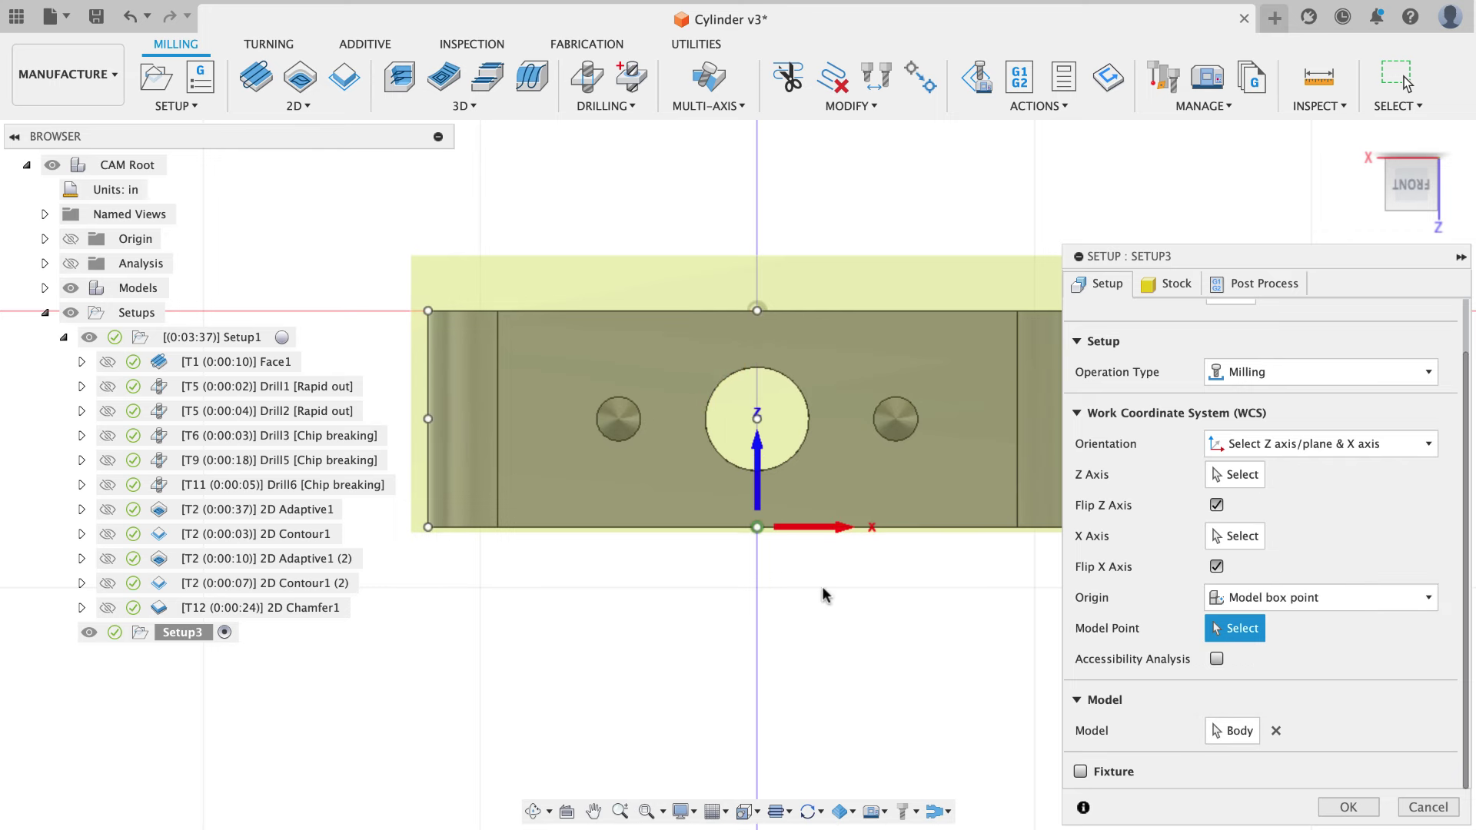
scroll(740, 521, up, 5)
shift+middle_drag(732, 527, 768, 563)
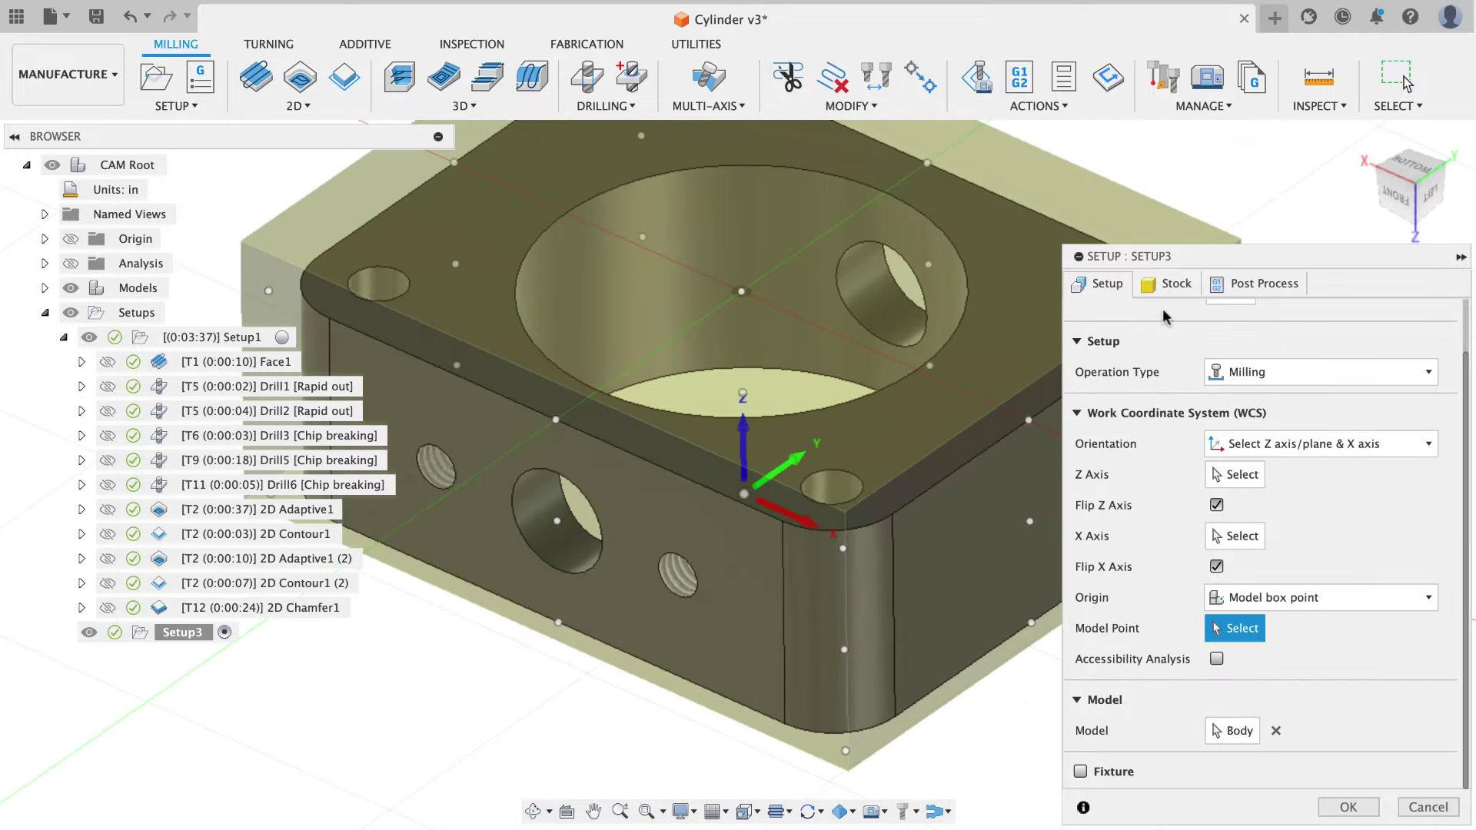
scroll(891, 380, down, 3)
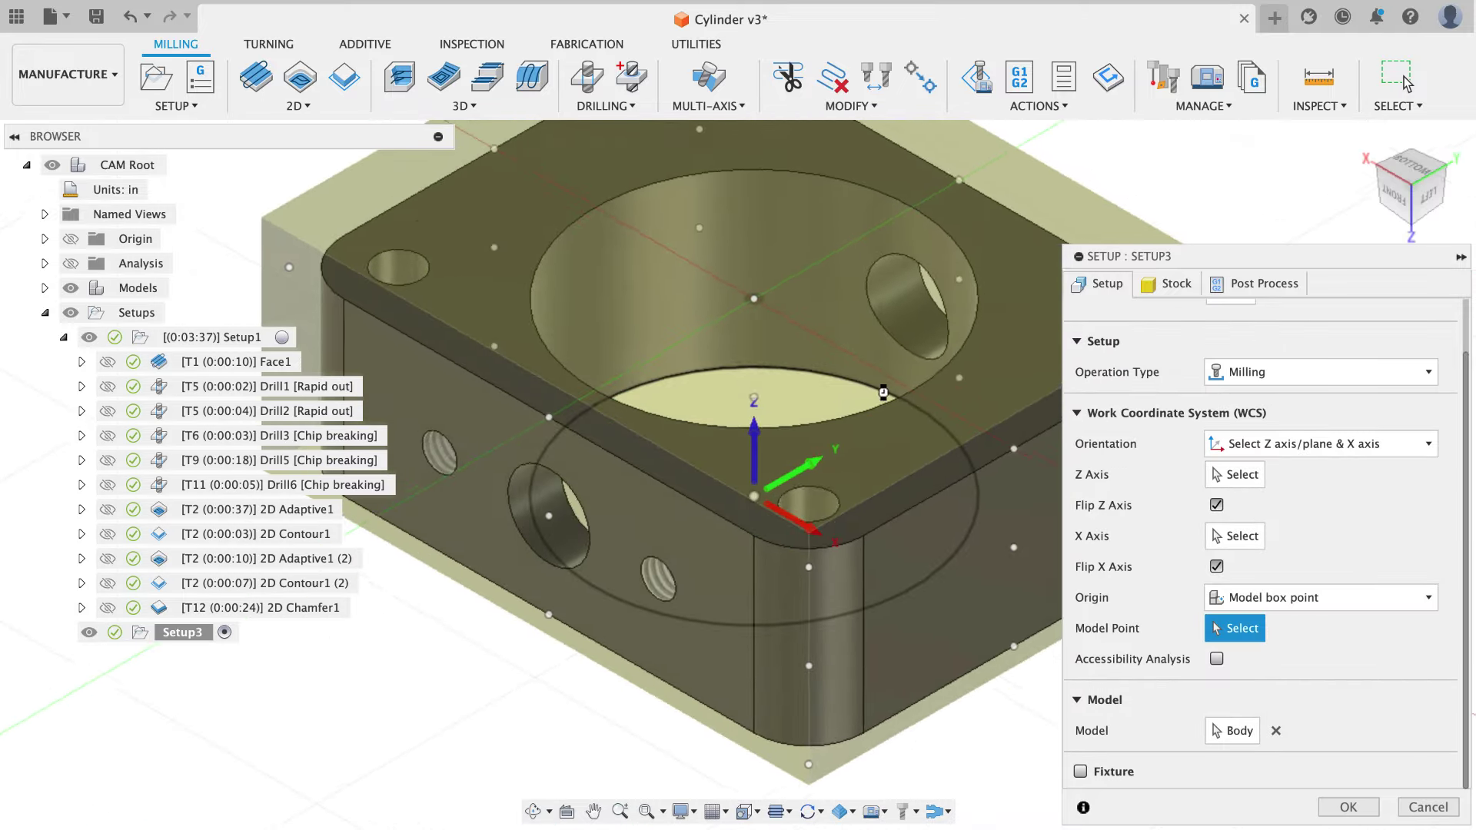
Take the stock from the preceding setup with Continue Rest Machining enabled, accept the setup, and check its stock and axes.
click(1168, 283)
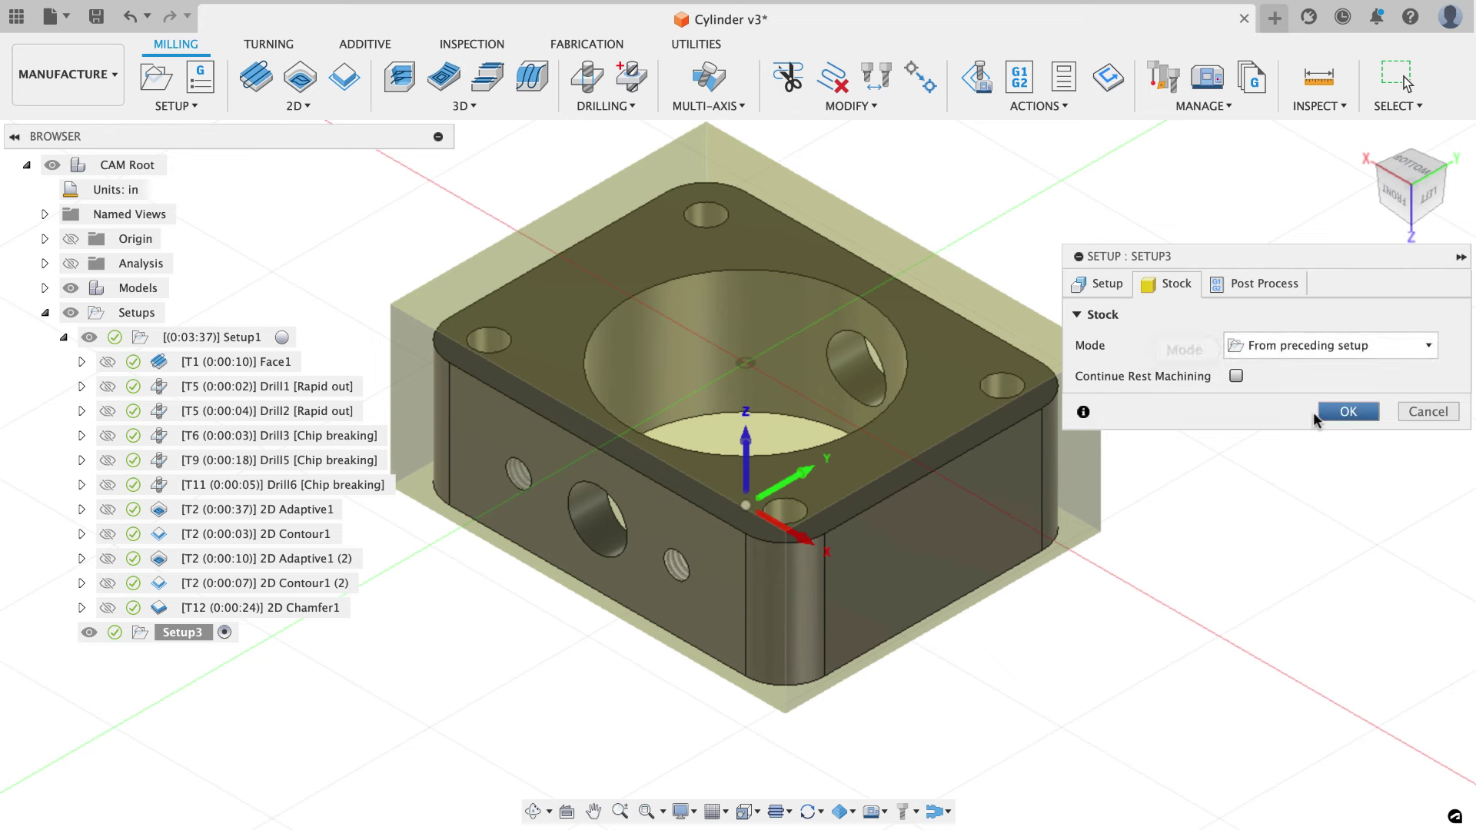
click(1235, 376)
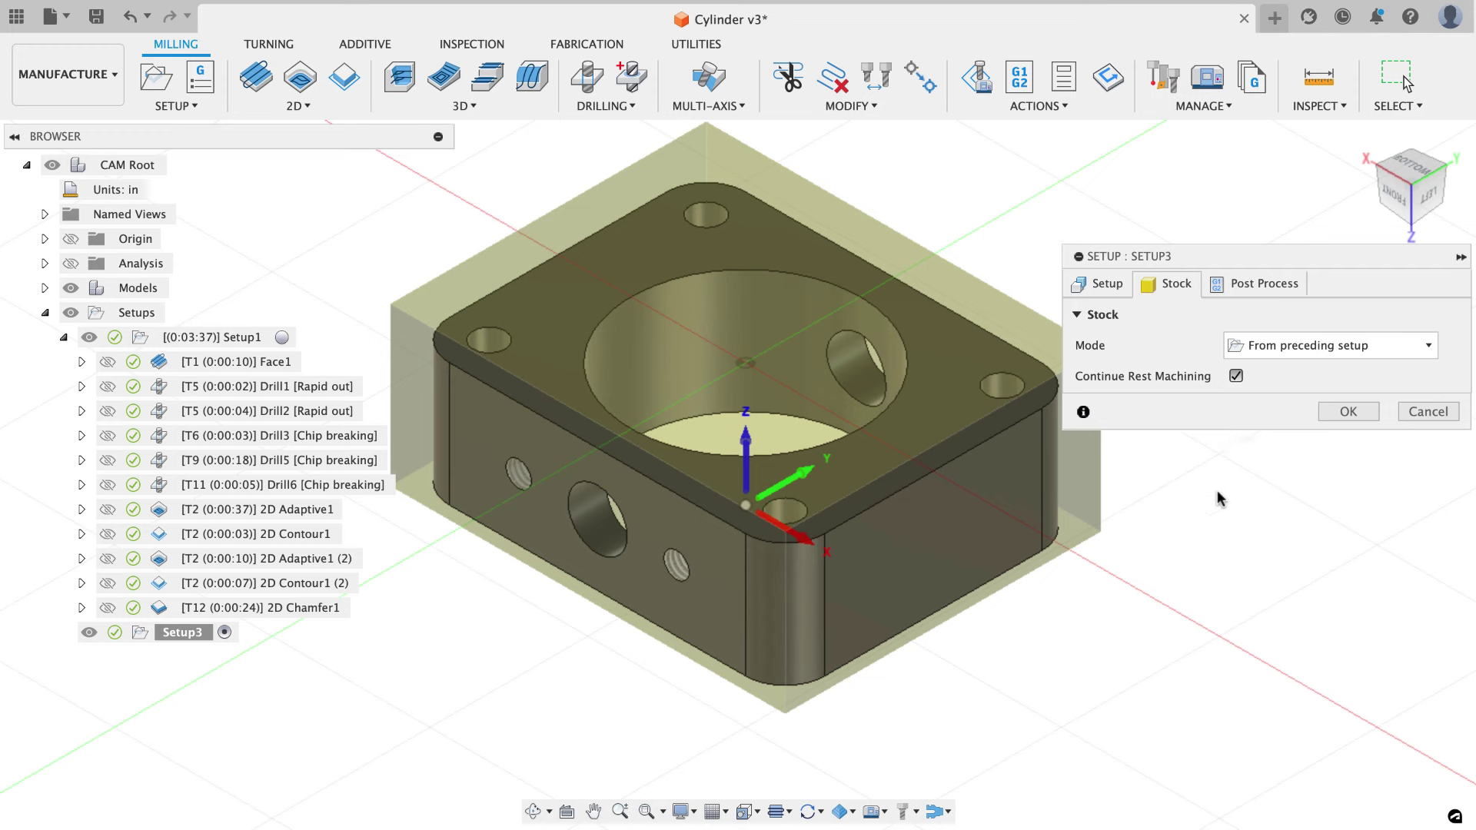
click(1229, 284)
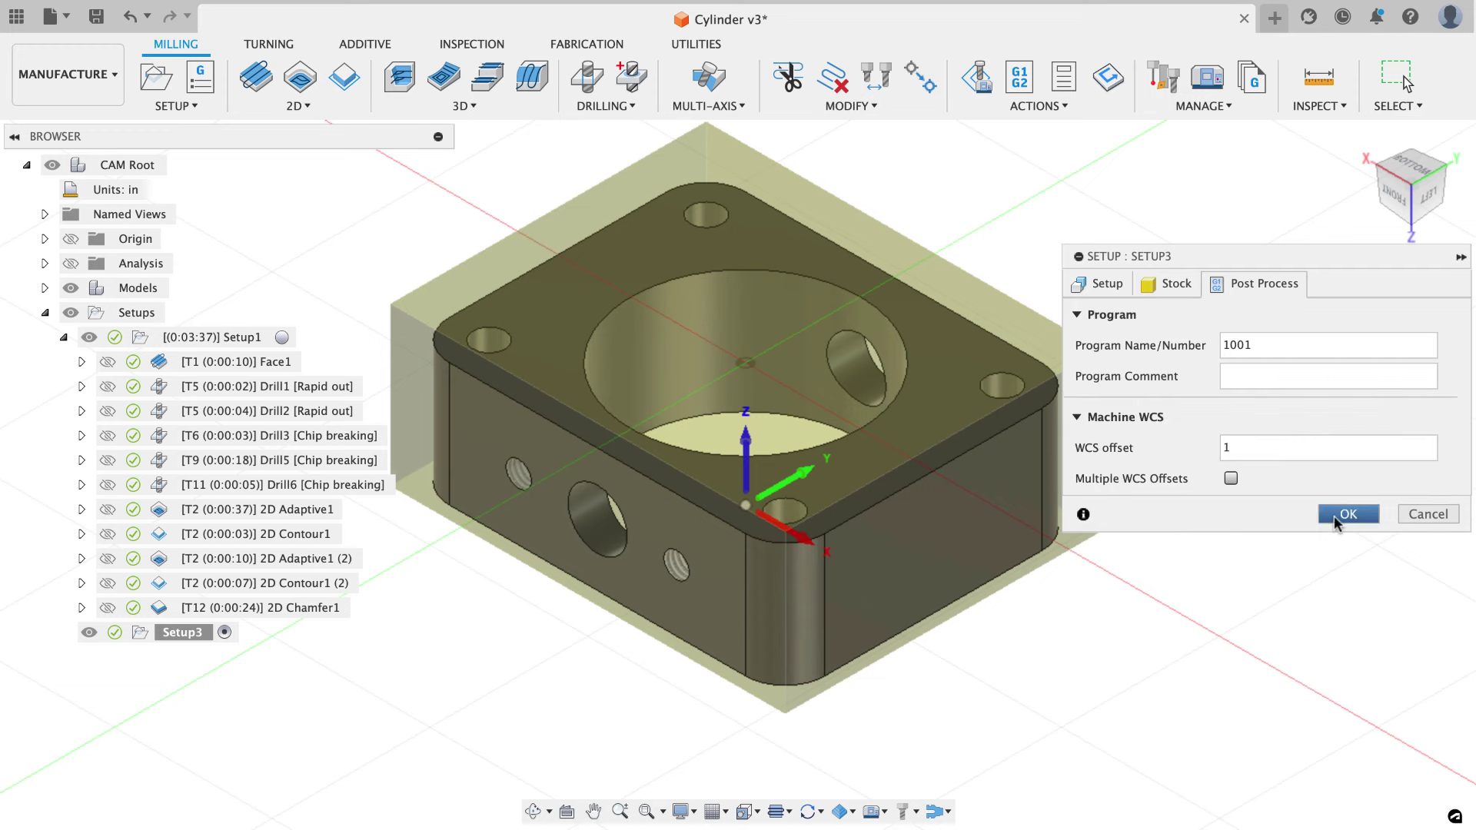
key(Return)
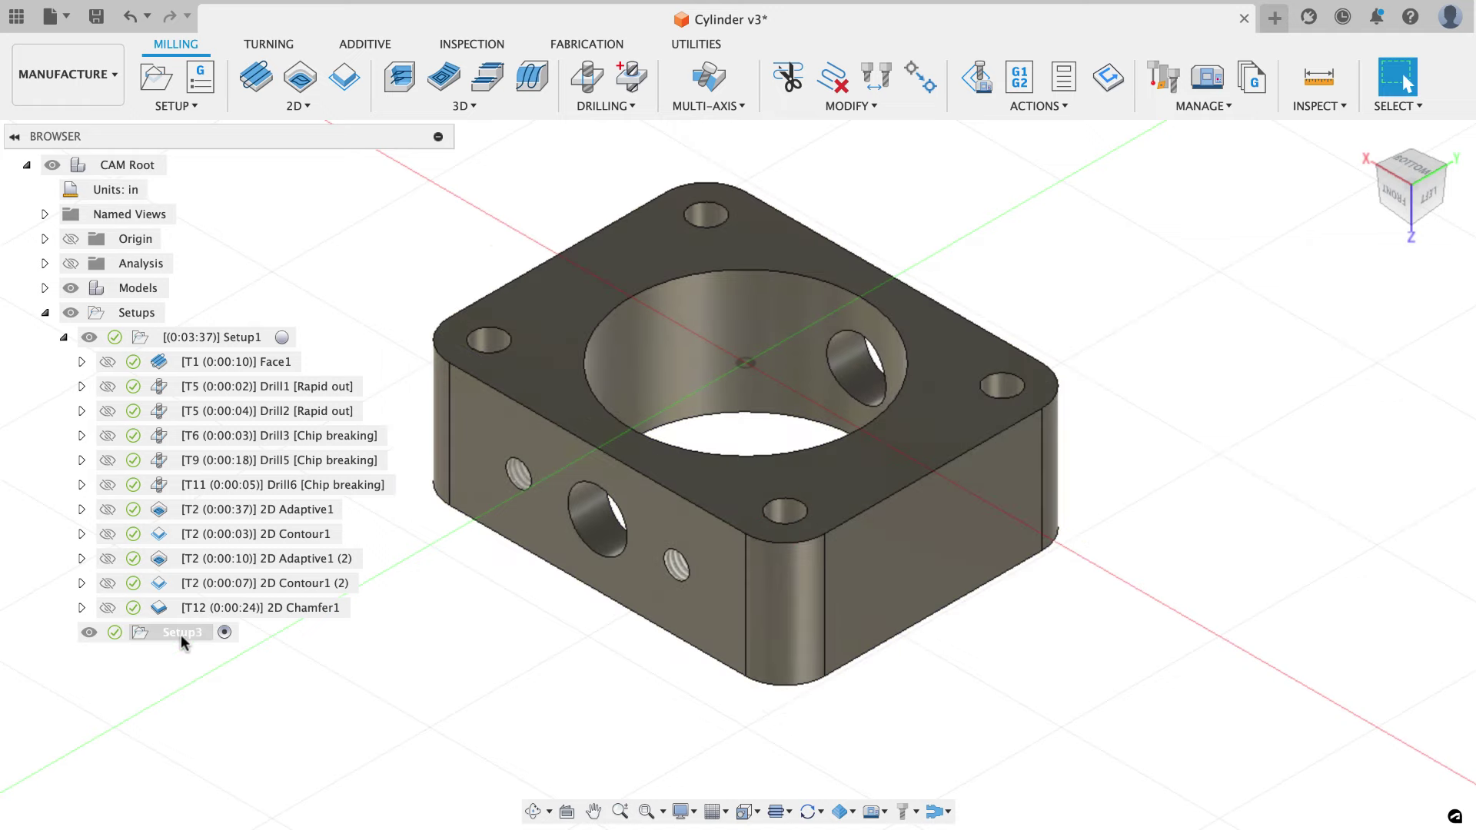
click(182, 632)
mouse_move(425, 689)
shift+middle_down()
mouse_move(464, 602)
mouse_move(441, 684)
shift+middle_up()
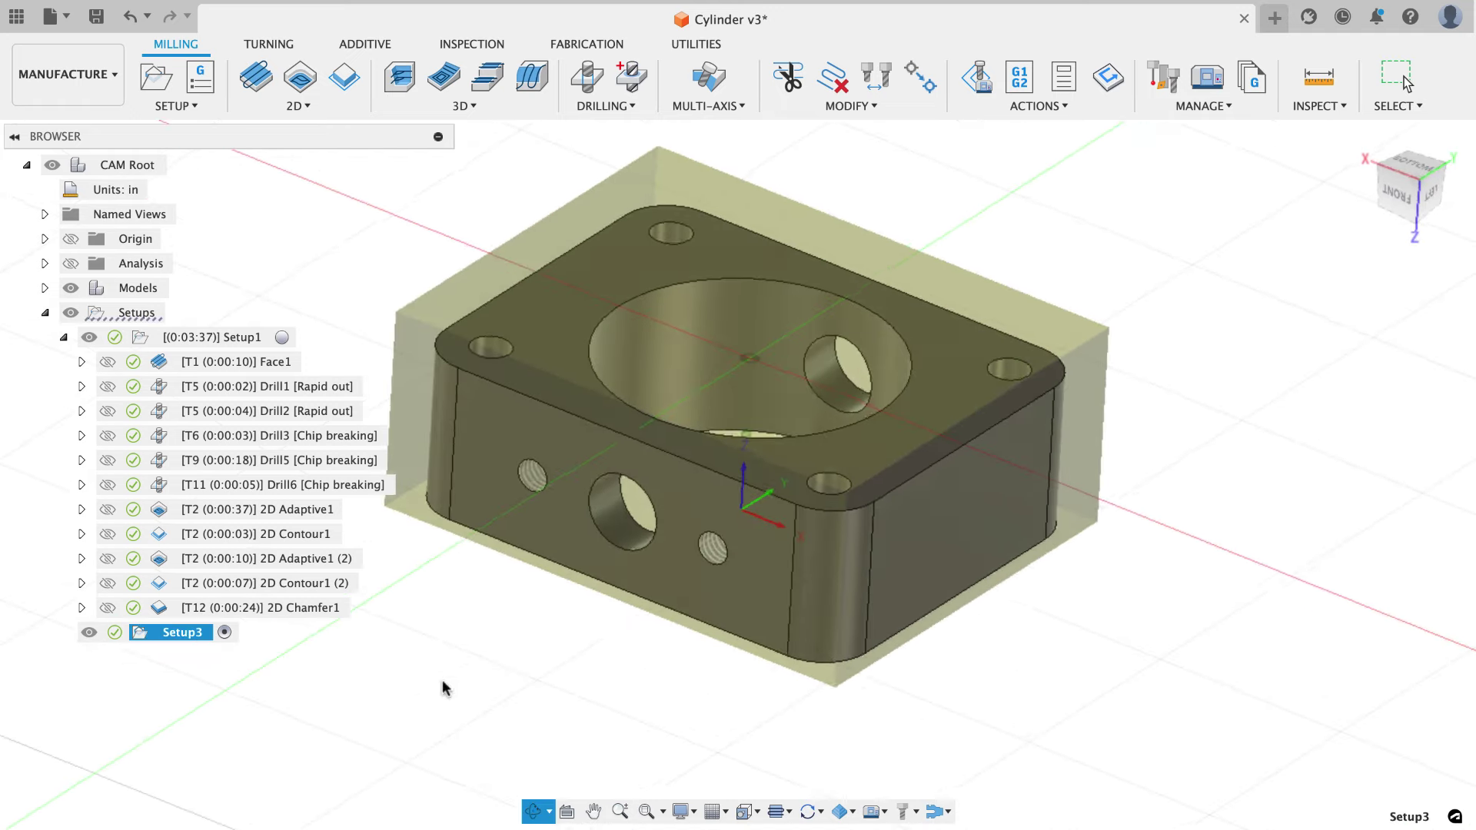
click(1423, 204)
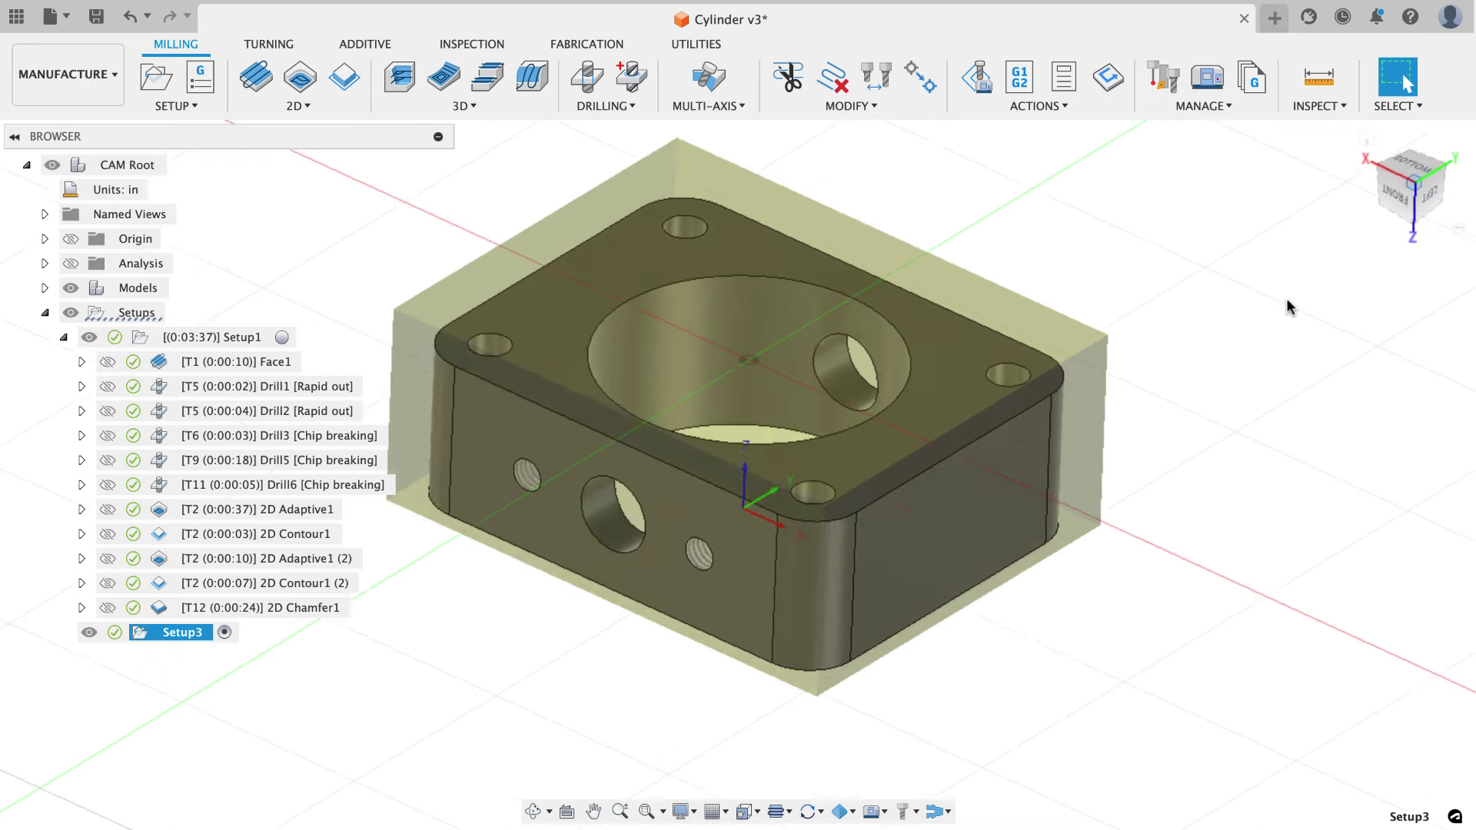
scroll(1195, 347, down, 2)
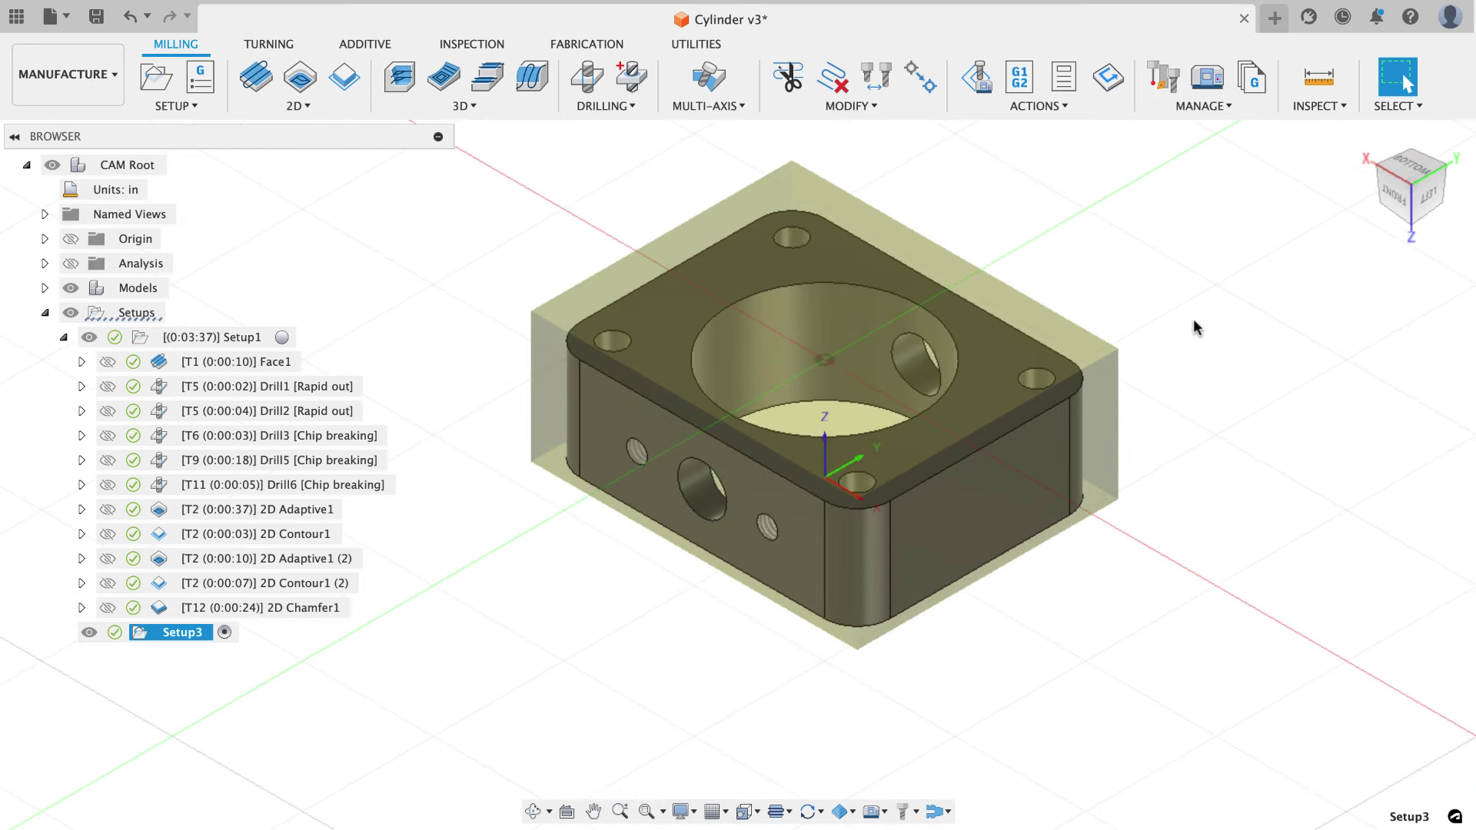
middle_drag(1158, 310, 1165, 359)
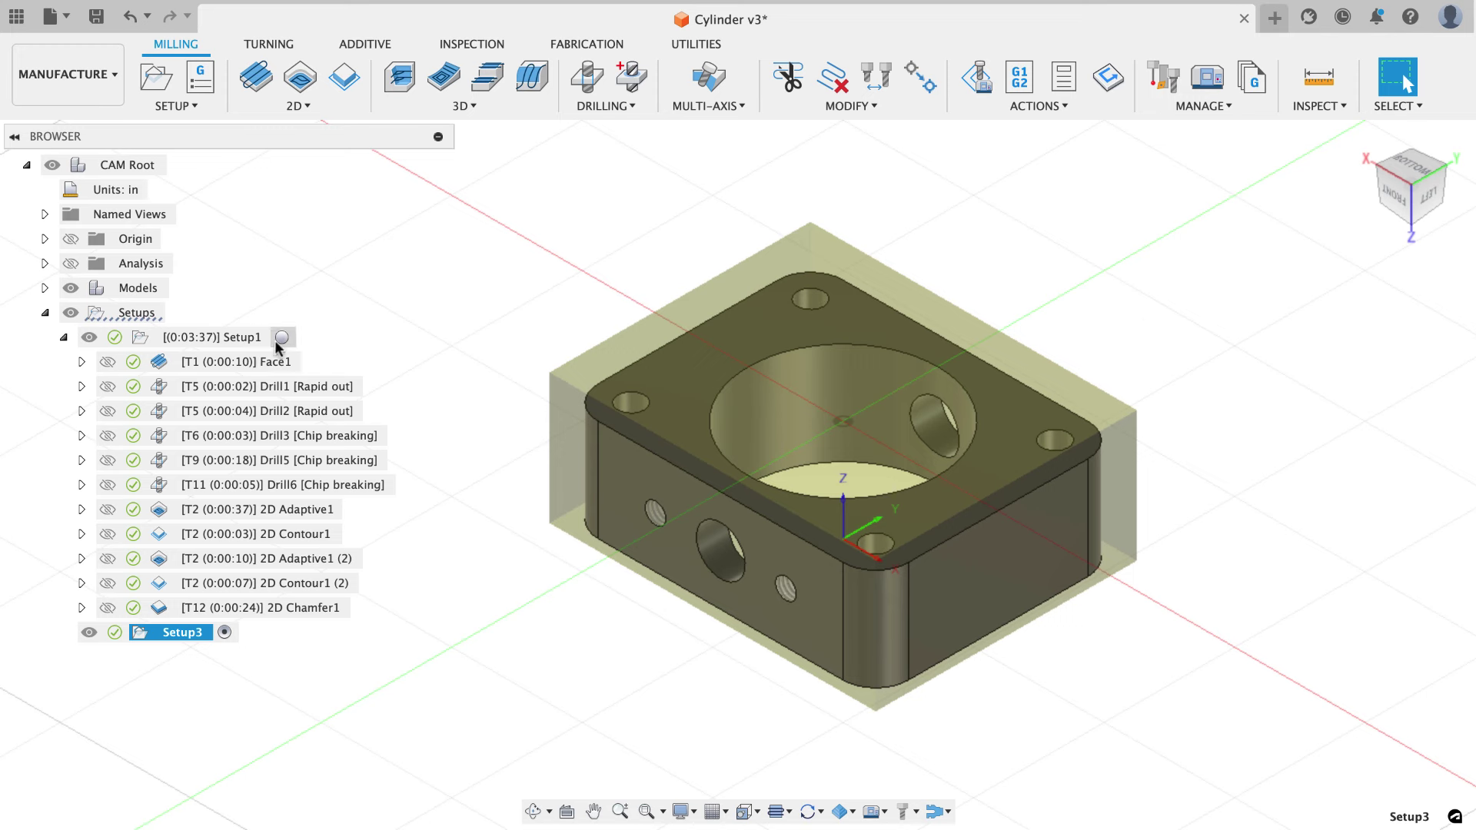
click(479, 292)
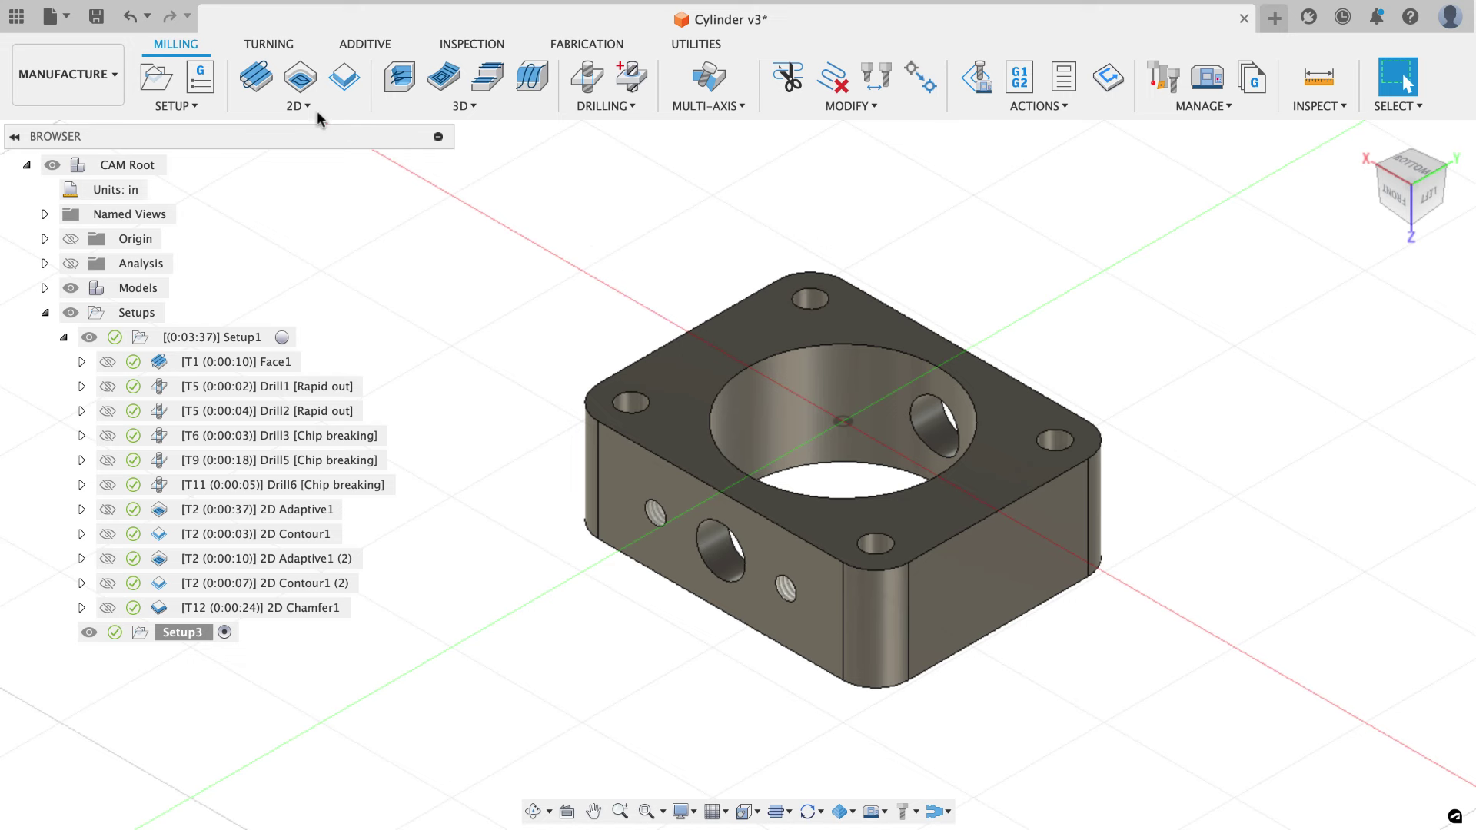
Start a 3D Adaptive Clearing operation with tool 13, the 1-1/4" ShearHog from the Autodesk Model Engine library.
click(440, 108)
click(440, 126)
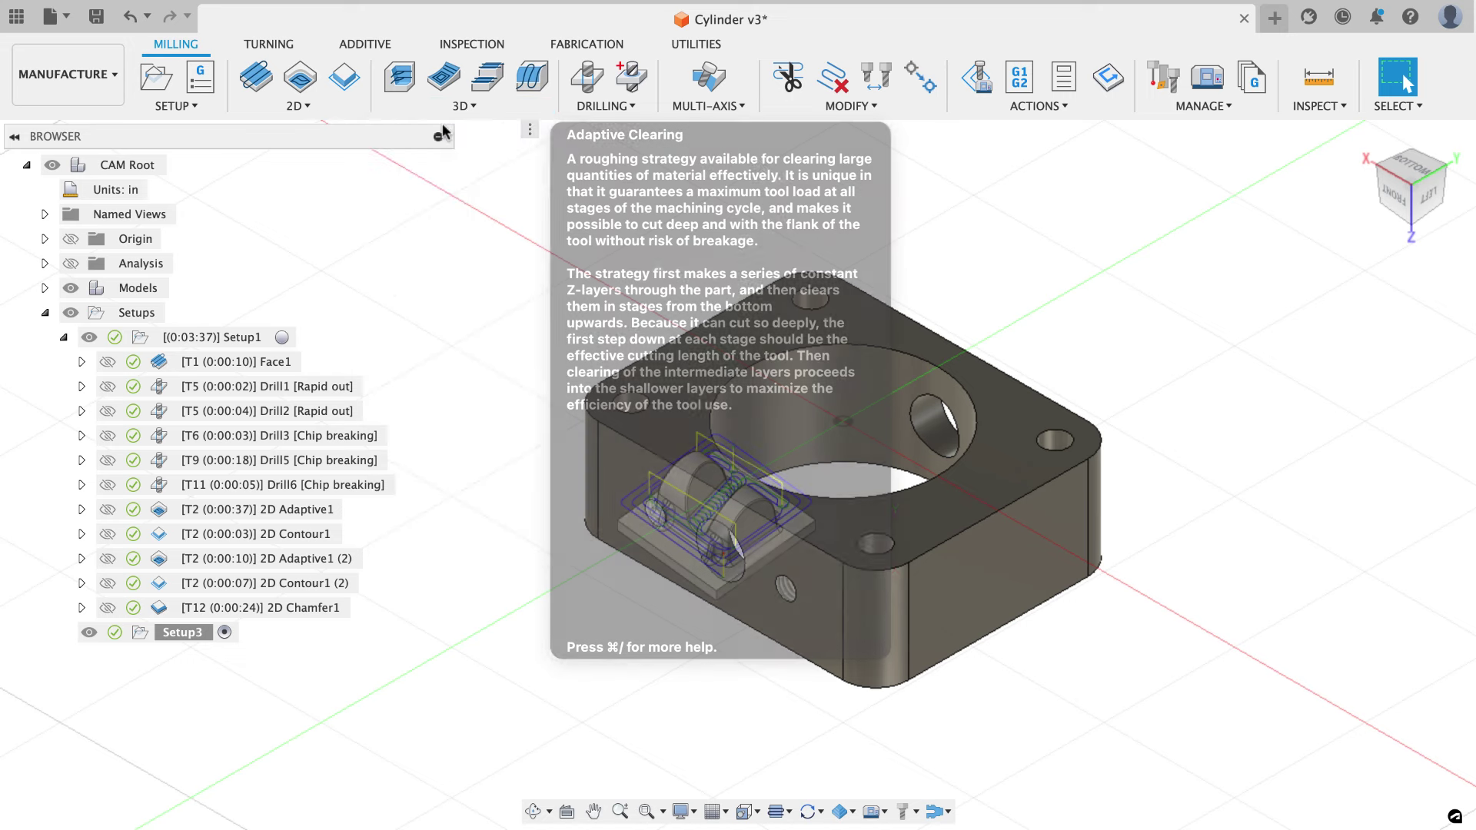
click(1260, 345)
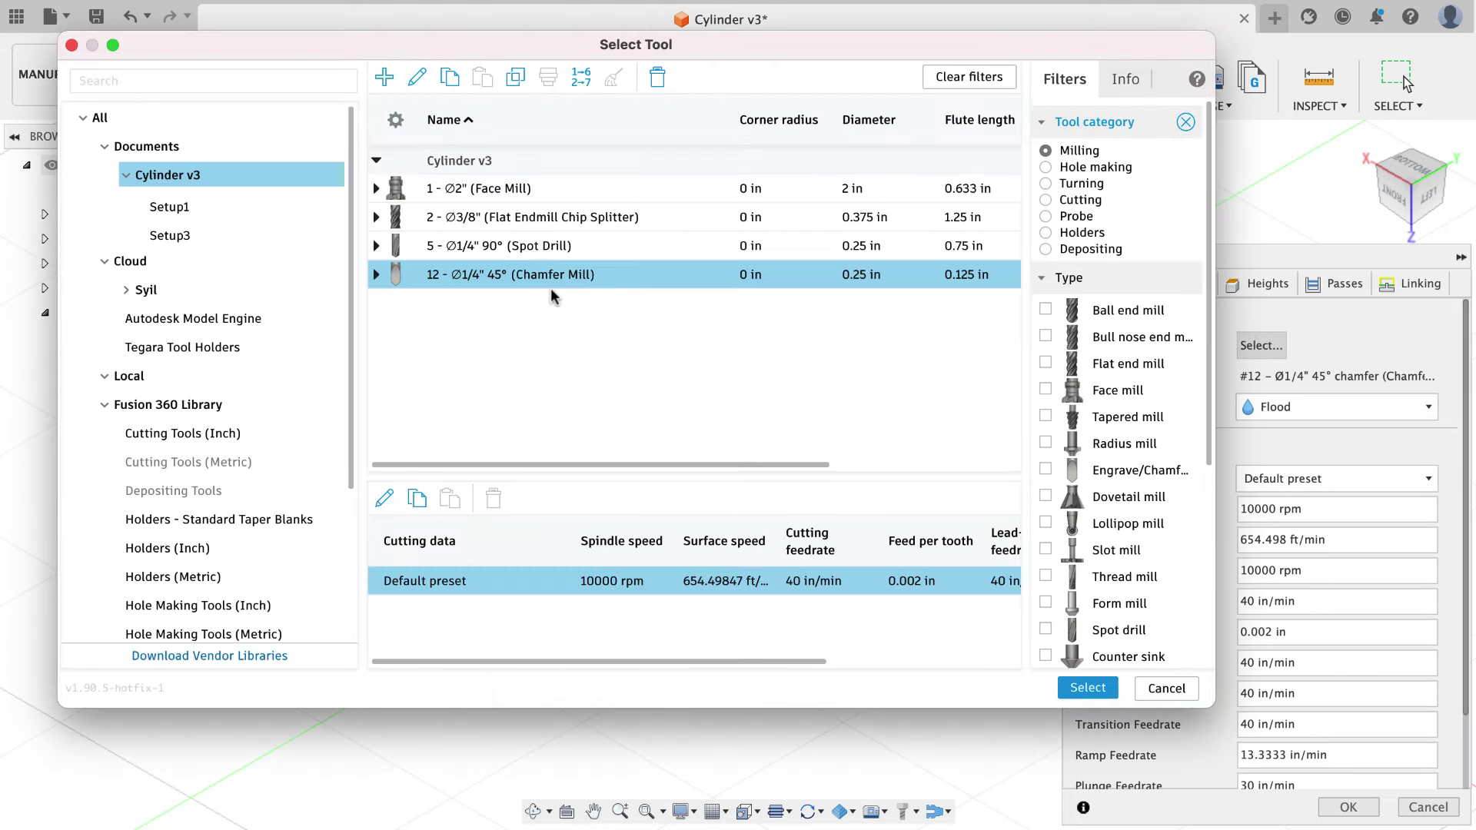
click(240, 319)
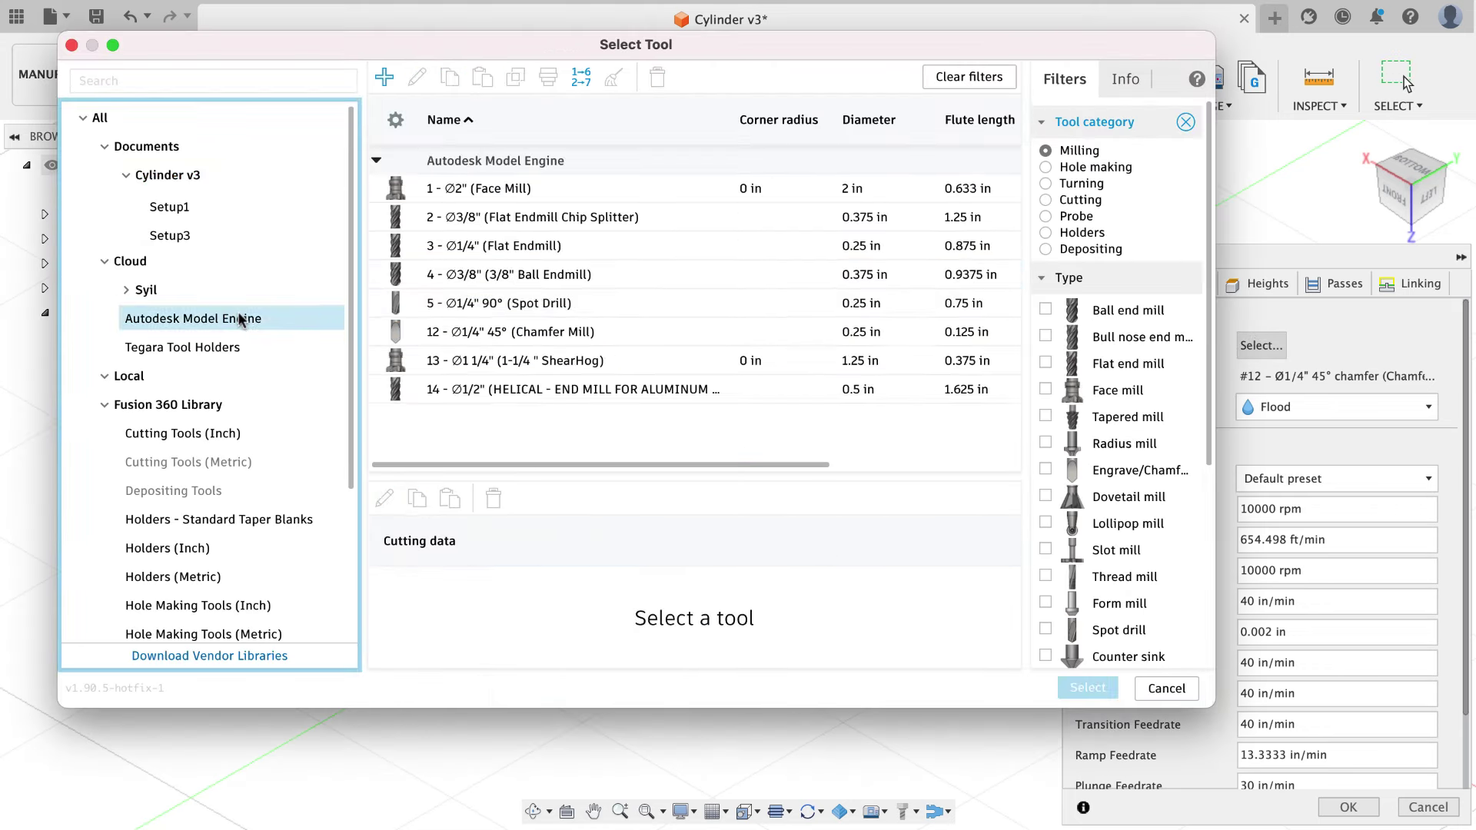
click(514, 360)
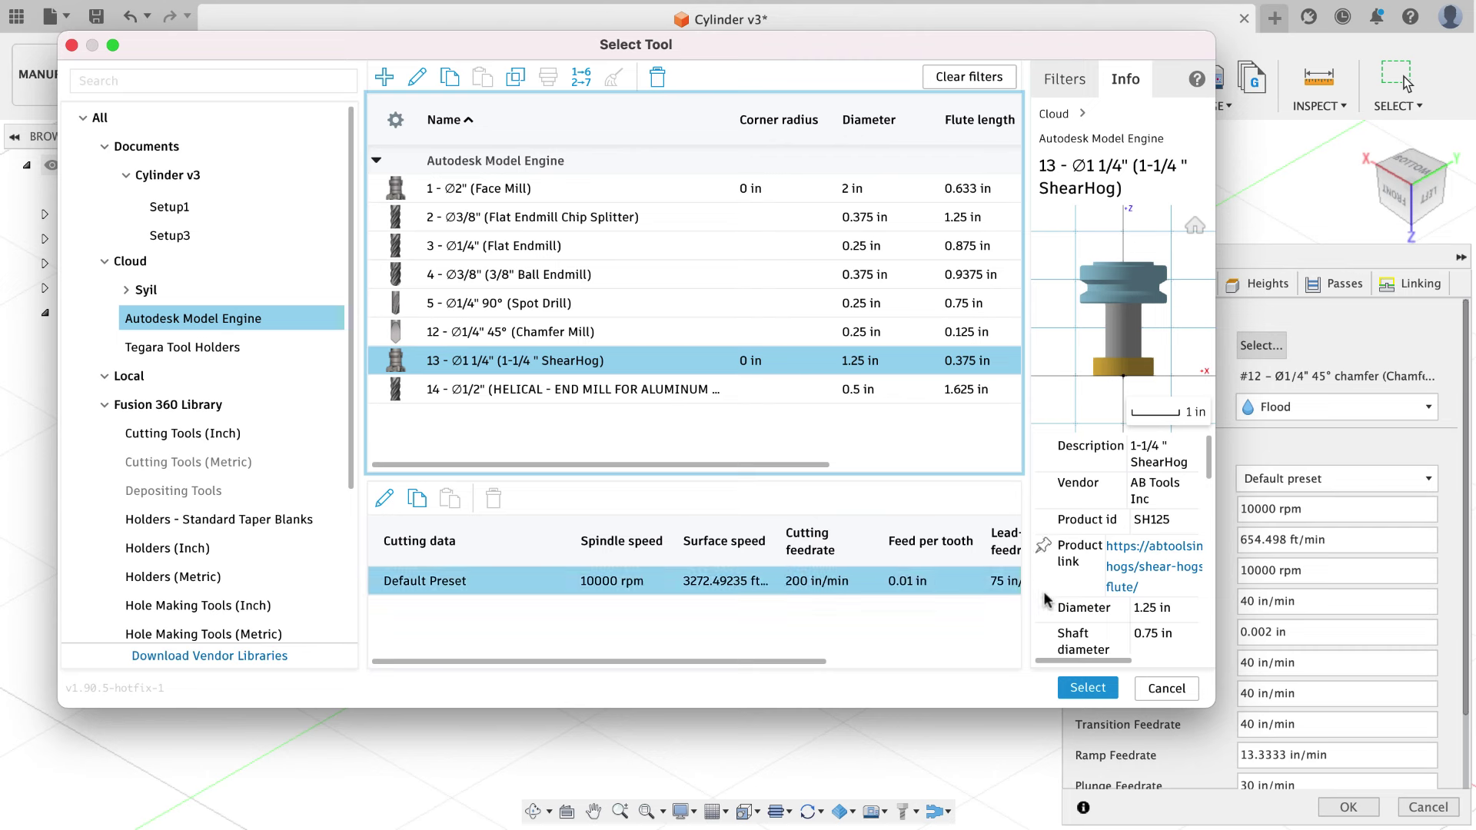
click(1087, 687)
Review the adaptive operation's rest machining geometry and set its Bottom Height reference to Model top.
click(1173, 285)
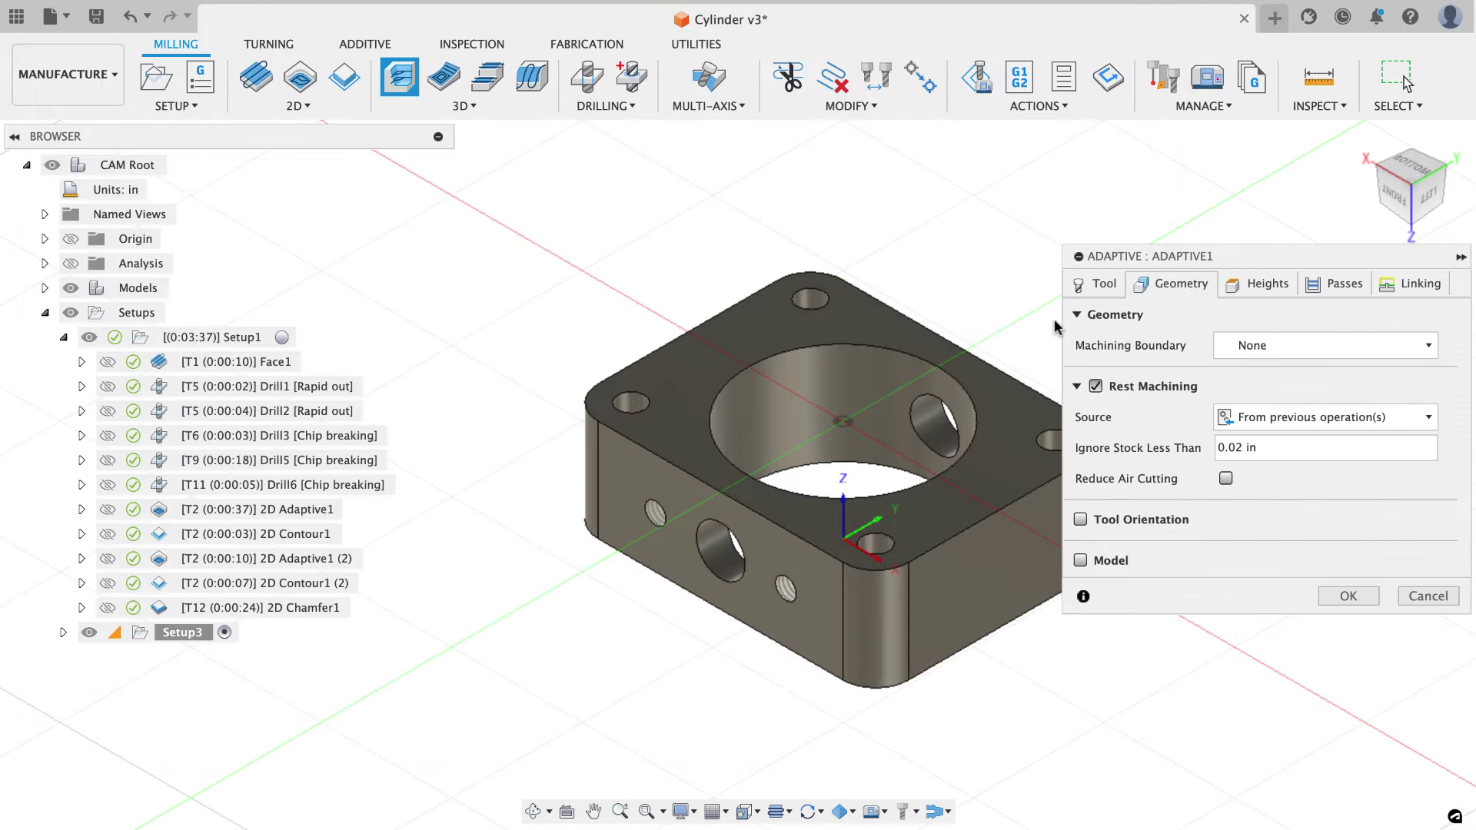
middle_drag(975, 286, 897, 287)
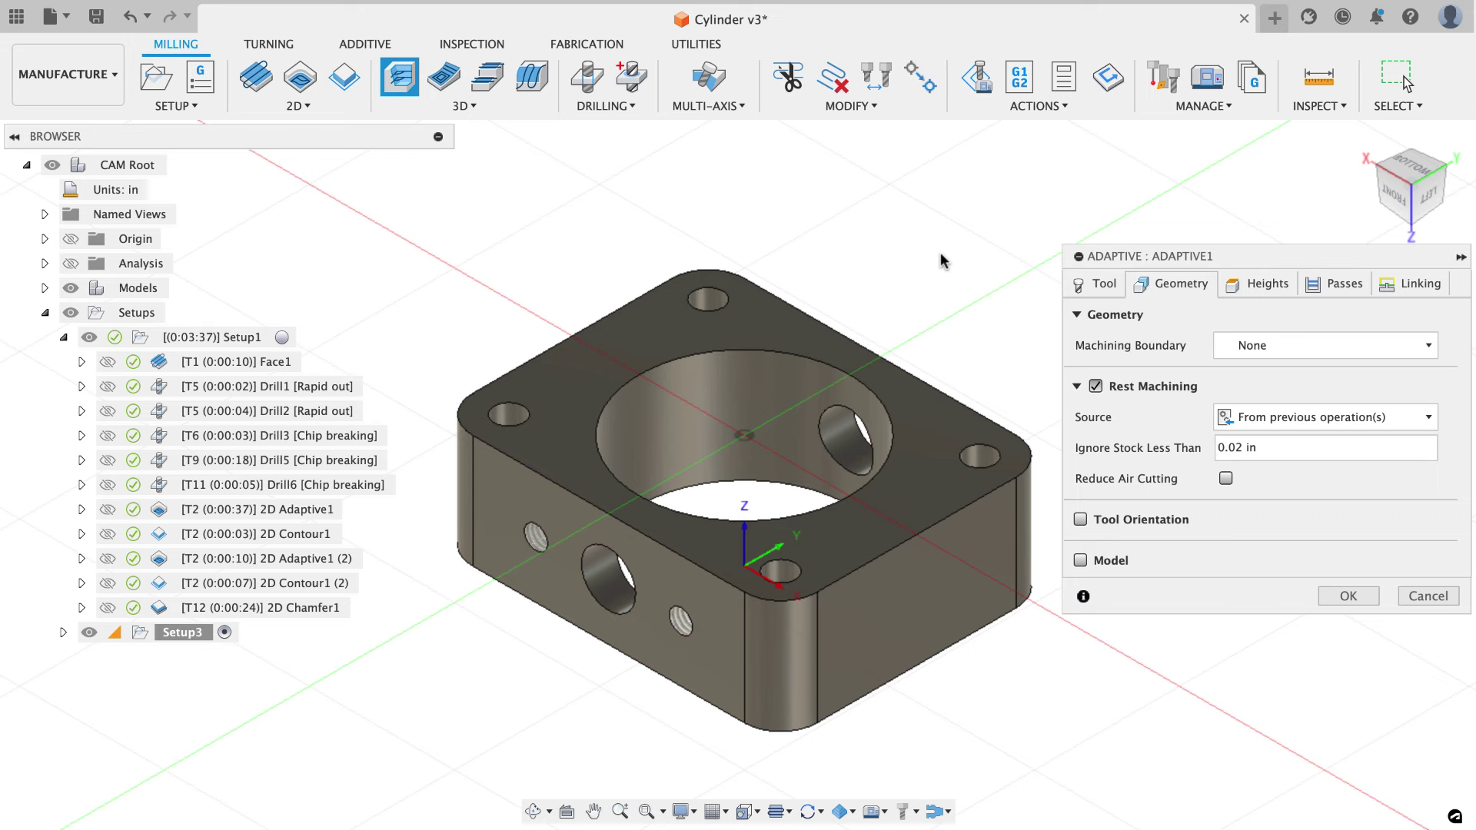
click(1266, 284)
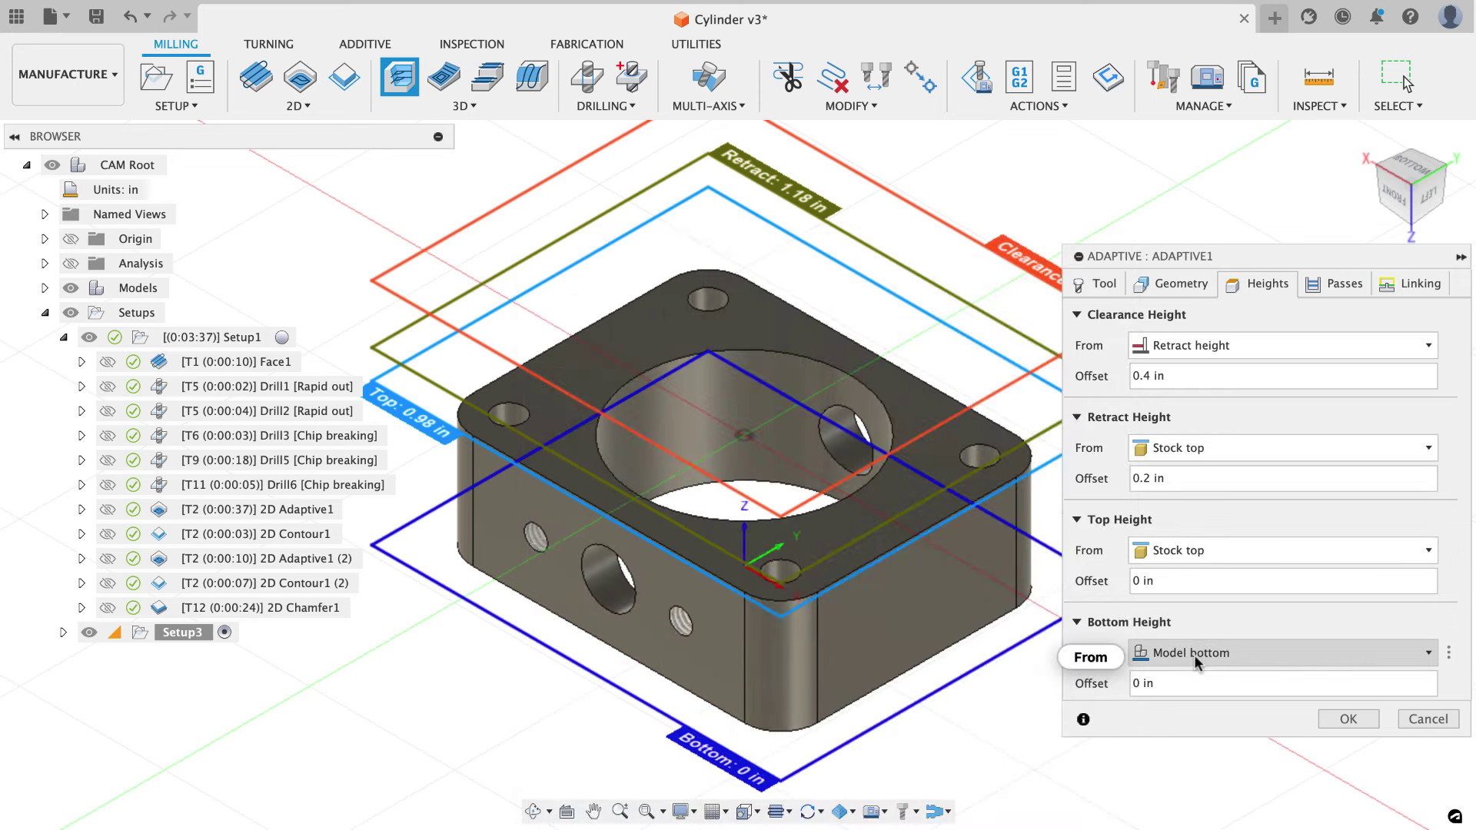
click(1193, 653)
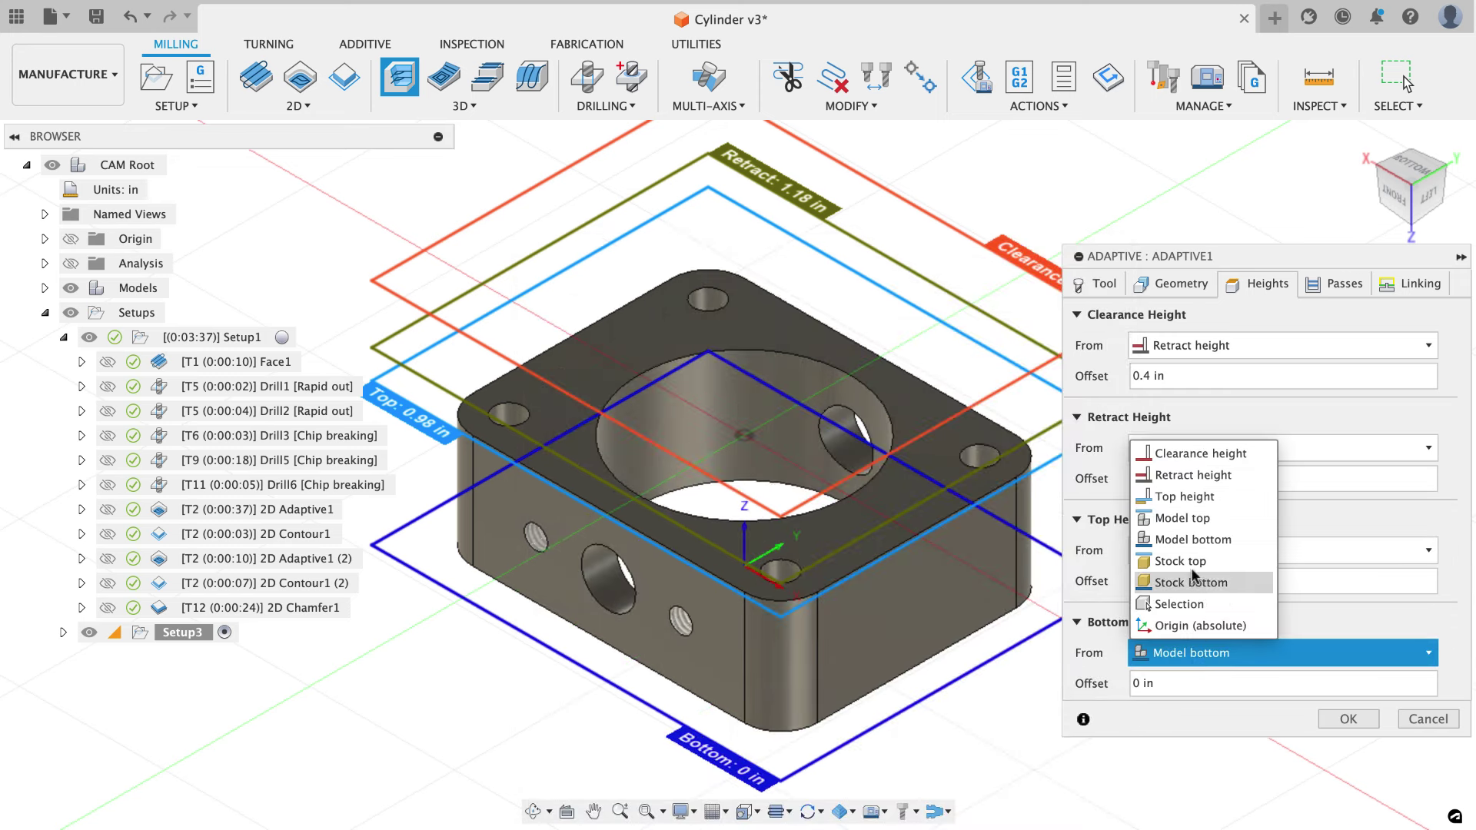
click(1183, 518)
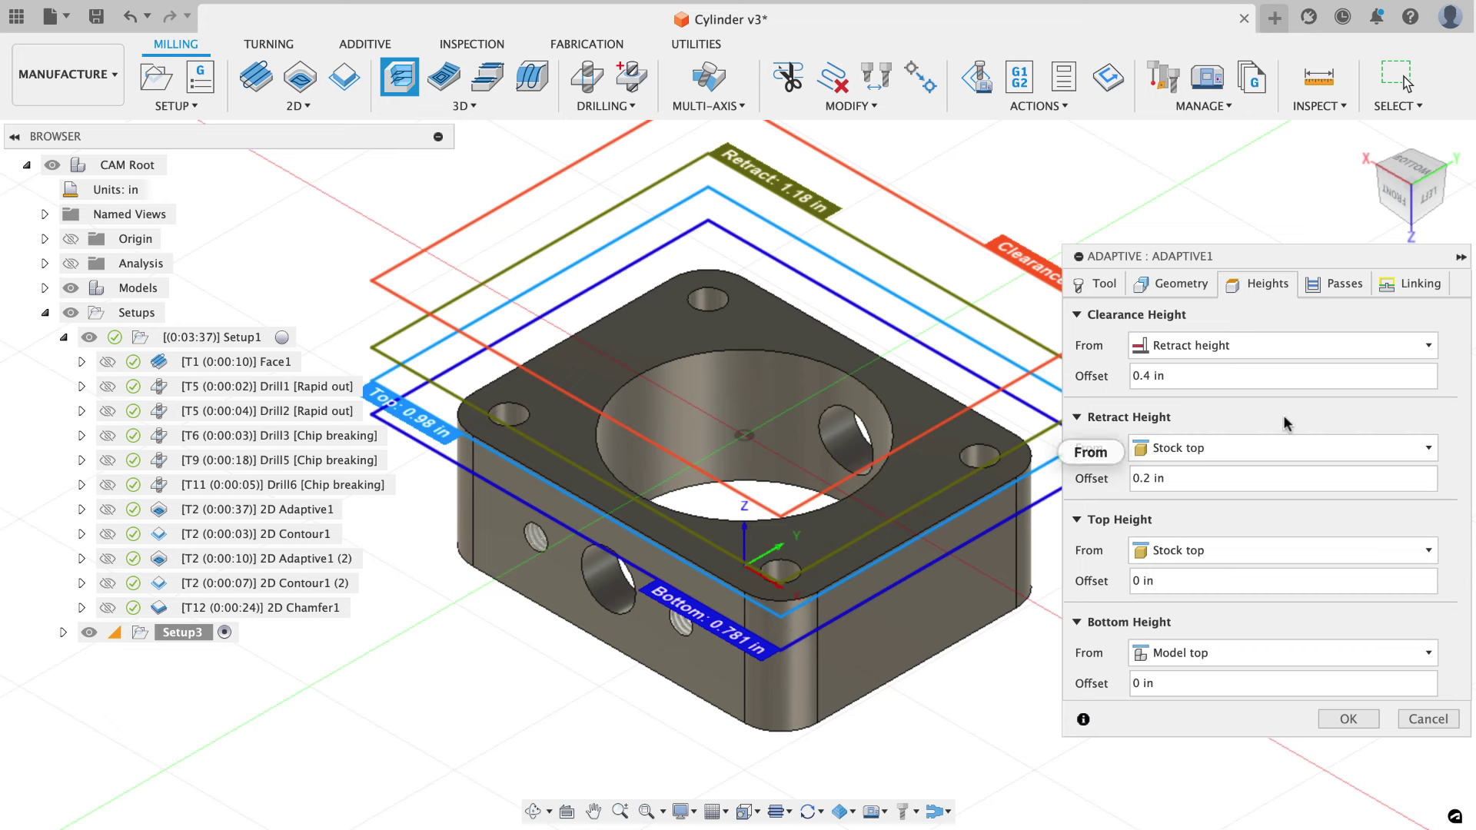
Set the adaptive operation's radial stock to leave to -.05 in and its axial stock to leave to .01 in.
click(1339, 281)
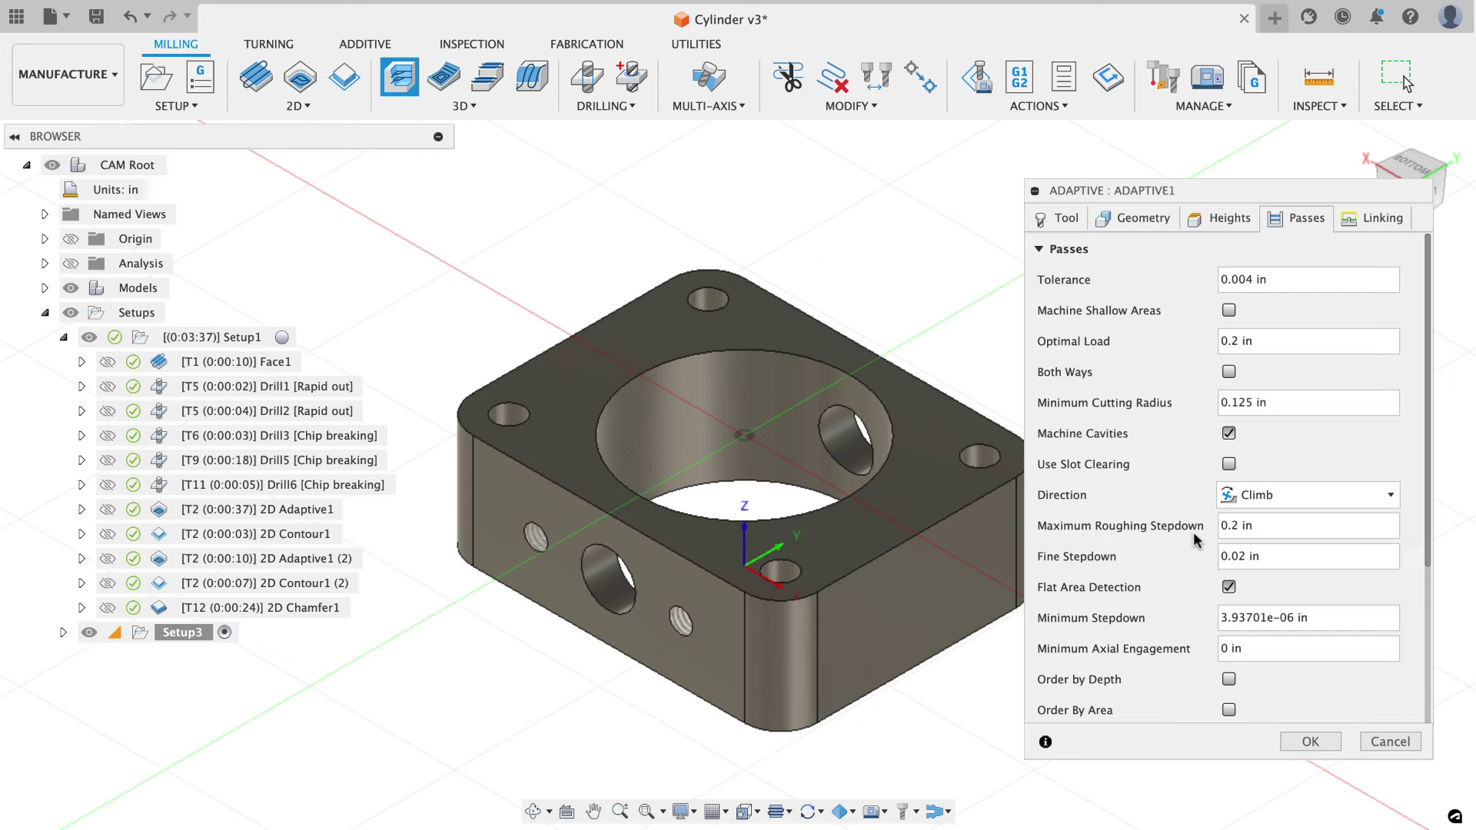
scroll(1221, 598, down, 5)
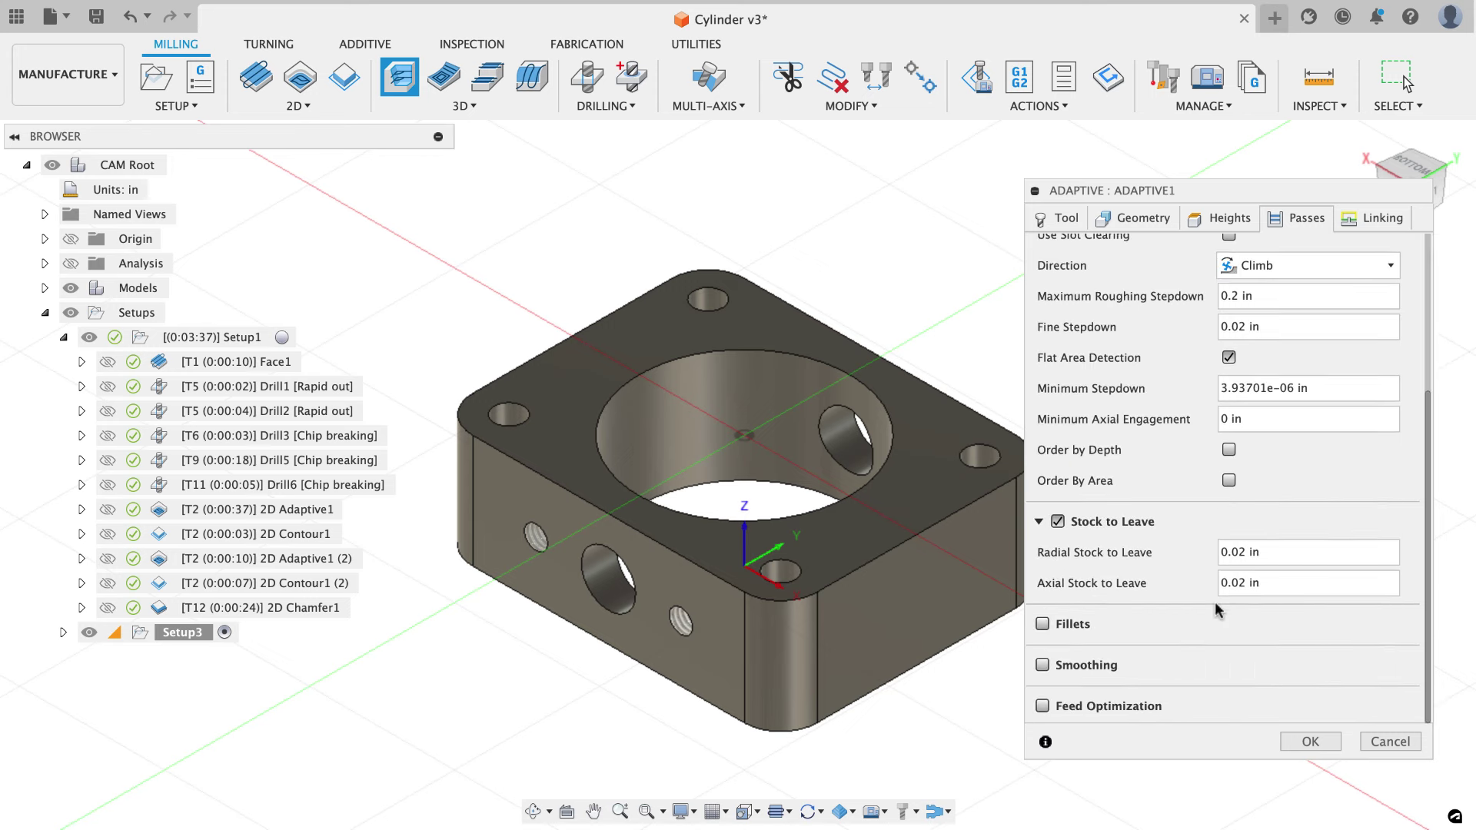
click(1165, 551)
text(-.05)
key(Tab)
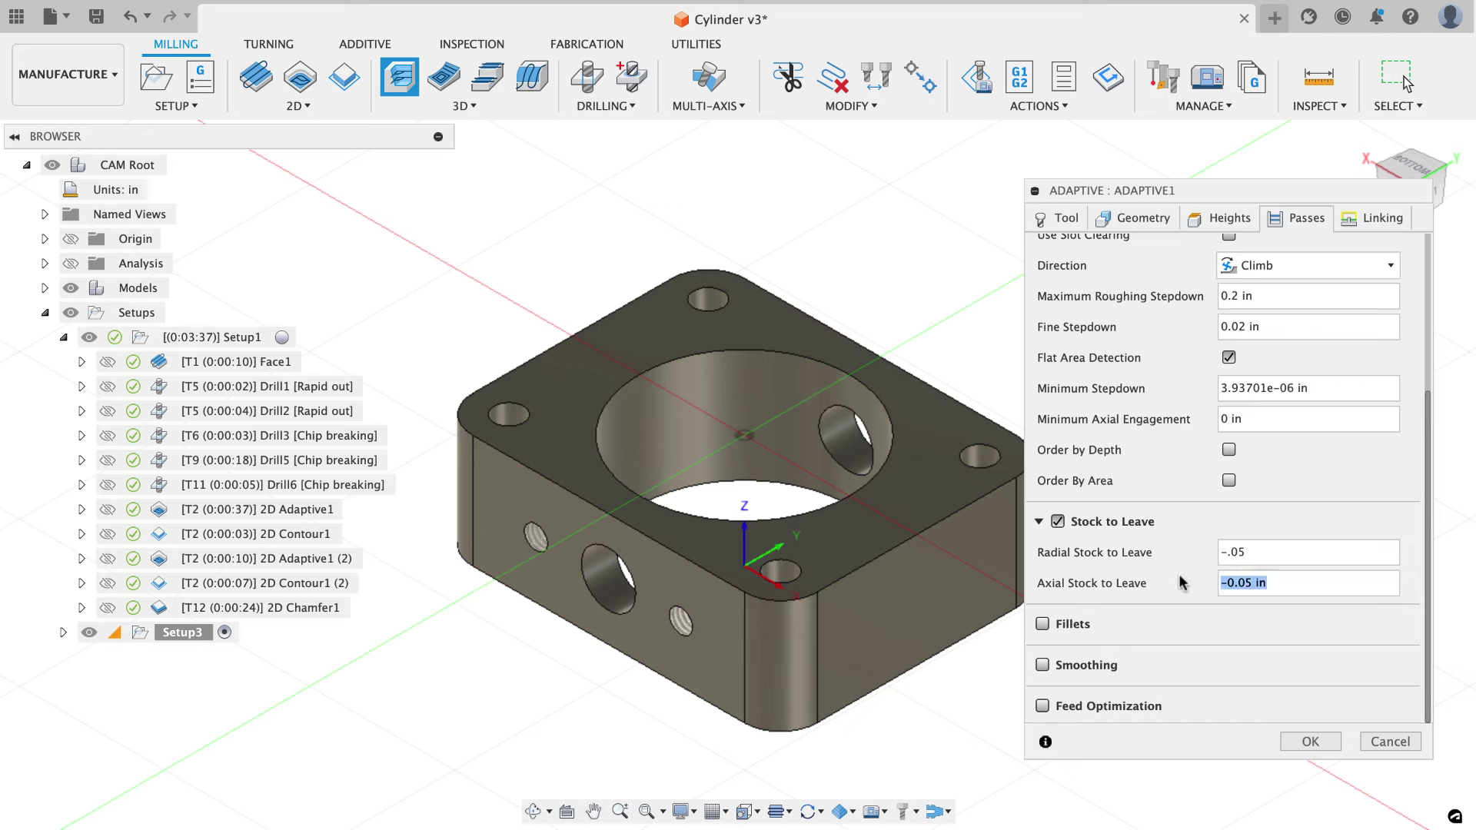
text(.0)
key(shift+Left)
key(shift+Left)
key(BackSpace)
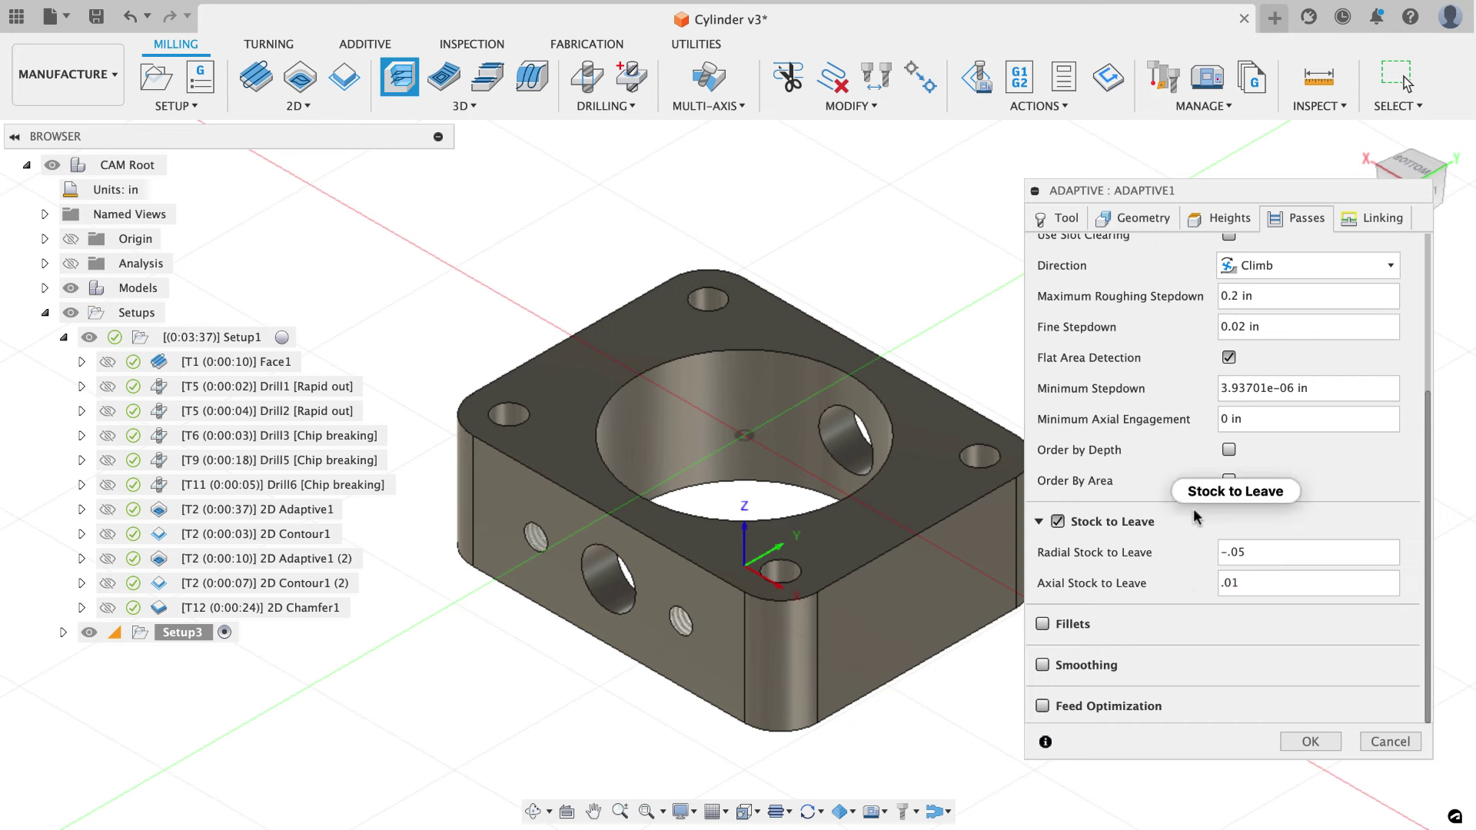
Set the adaptive operation's Stay-Down Level to 80% and its No-Engagement Feedrate to 400 in/min.
click(1350, 222)
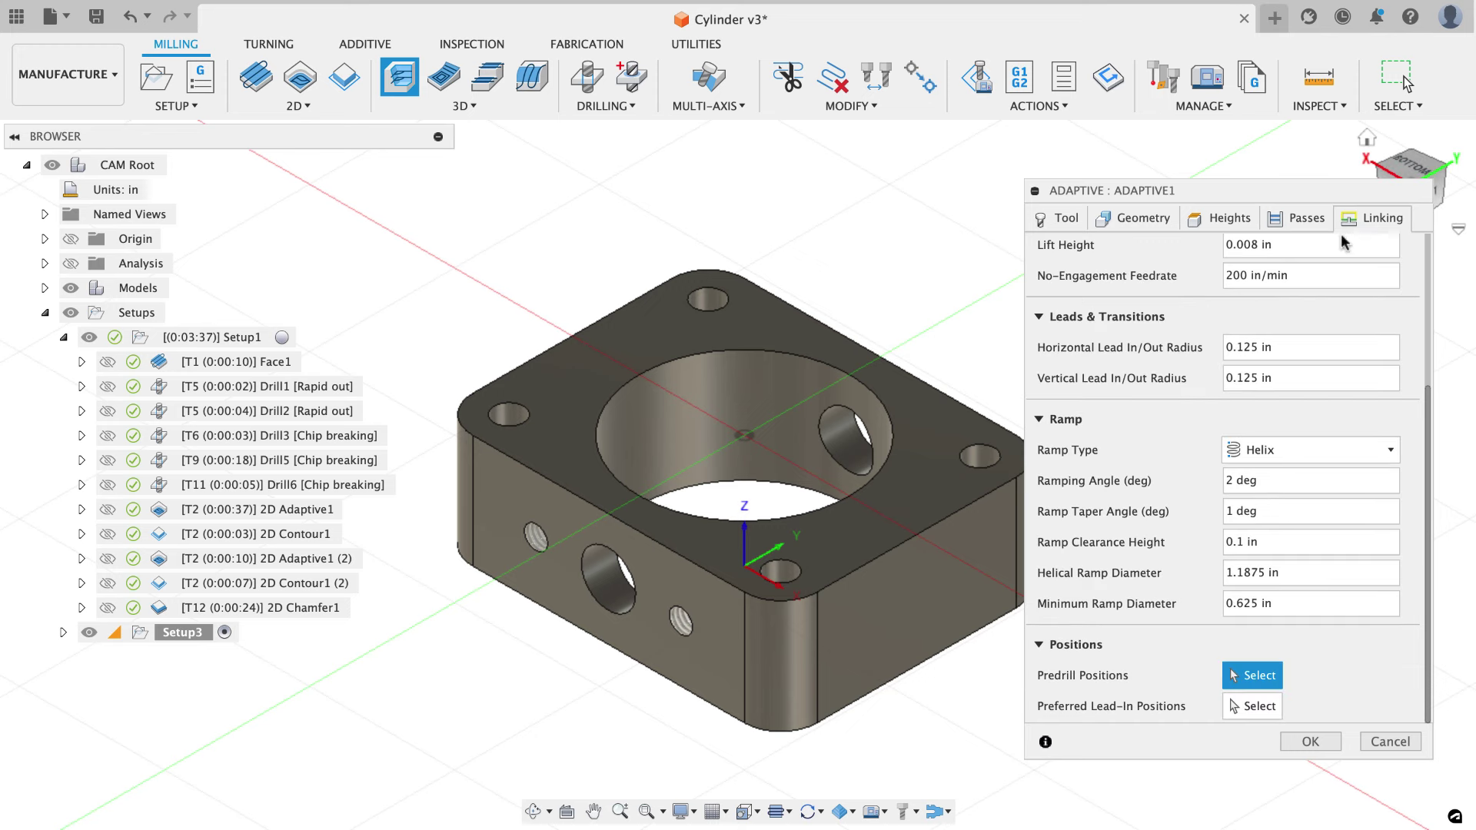
scroll(1199, 419, up, 3)
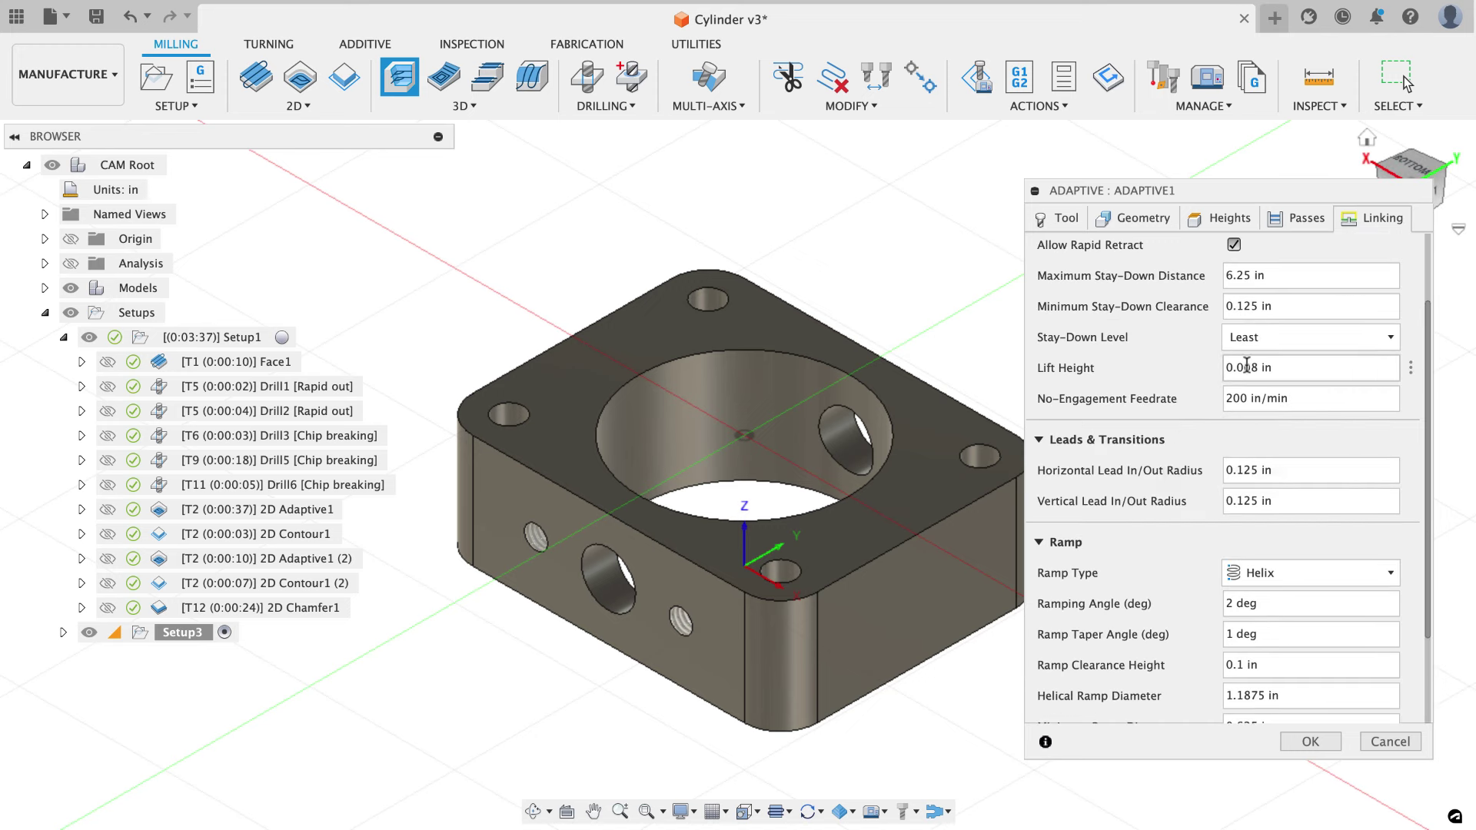
click(1241, 339)
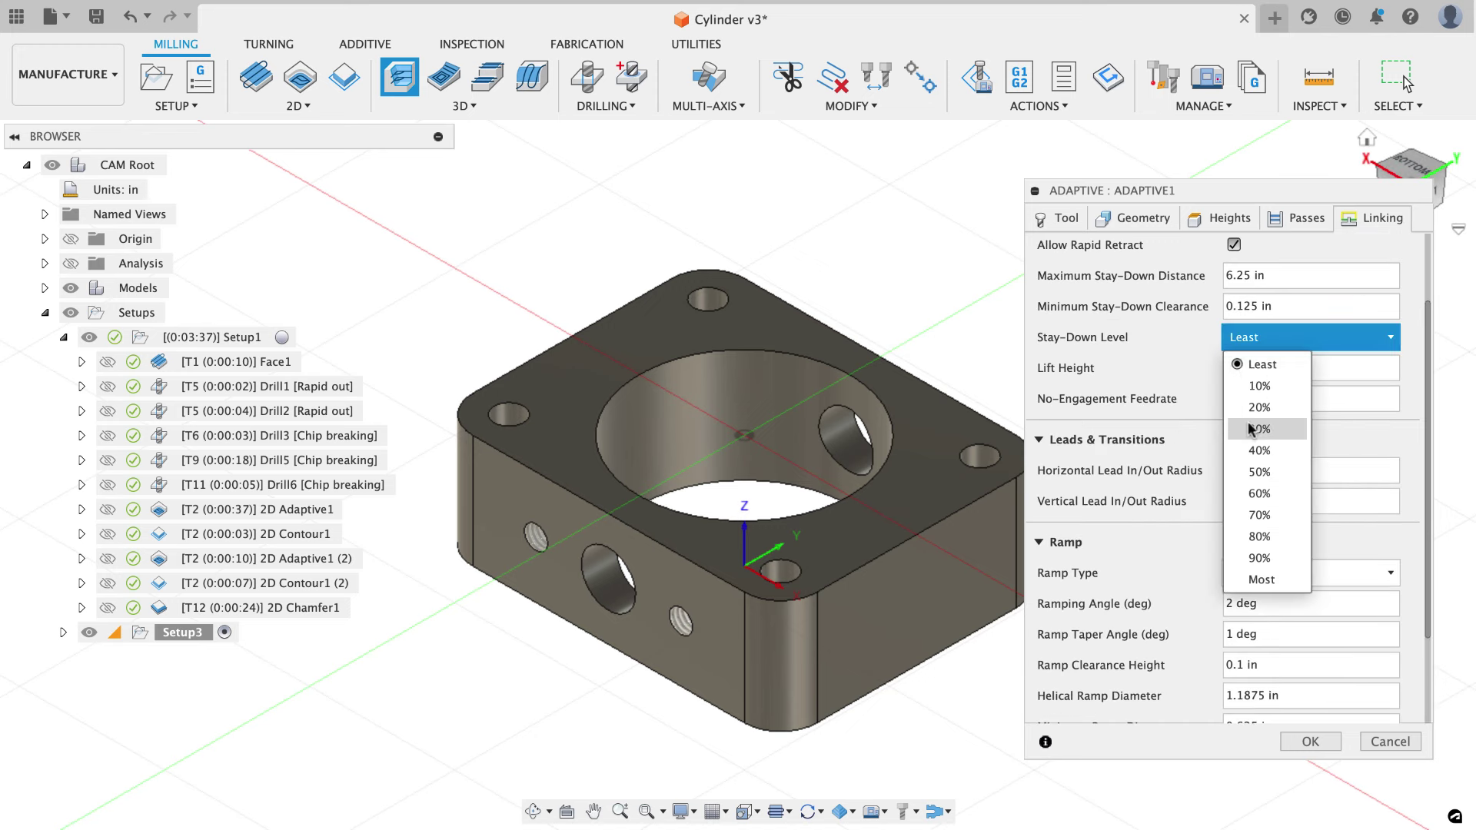
click(1251, 536)
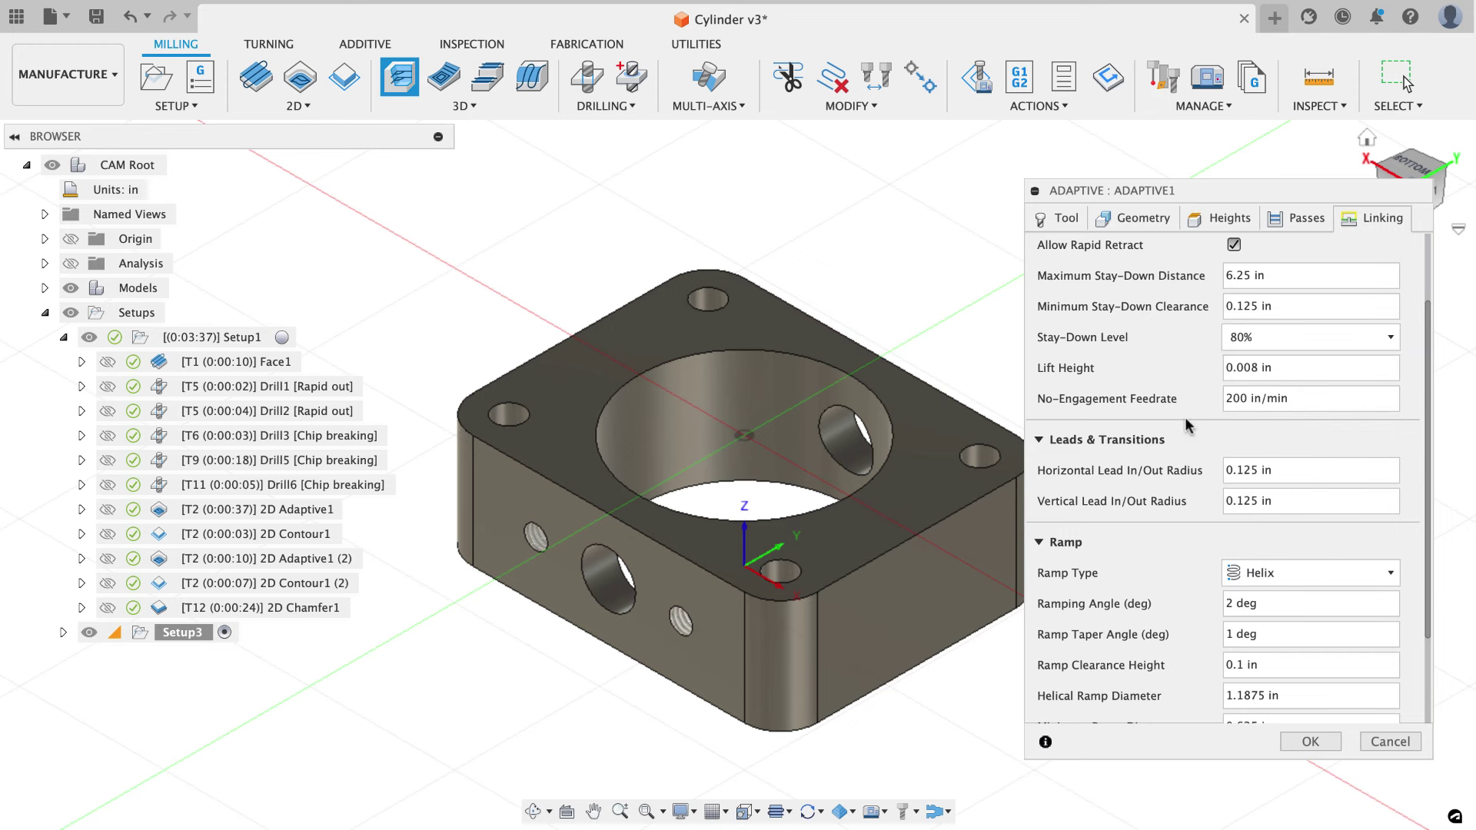
scroll(1188, 425, down, 1)
click(1268, 338)
text(400)
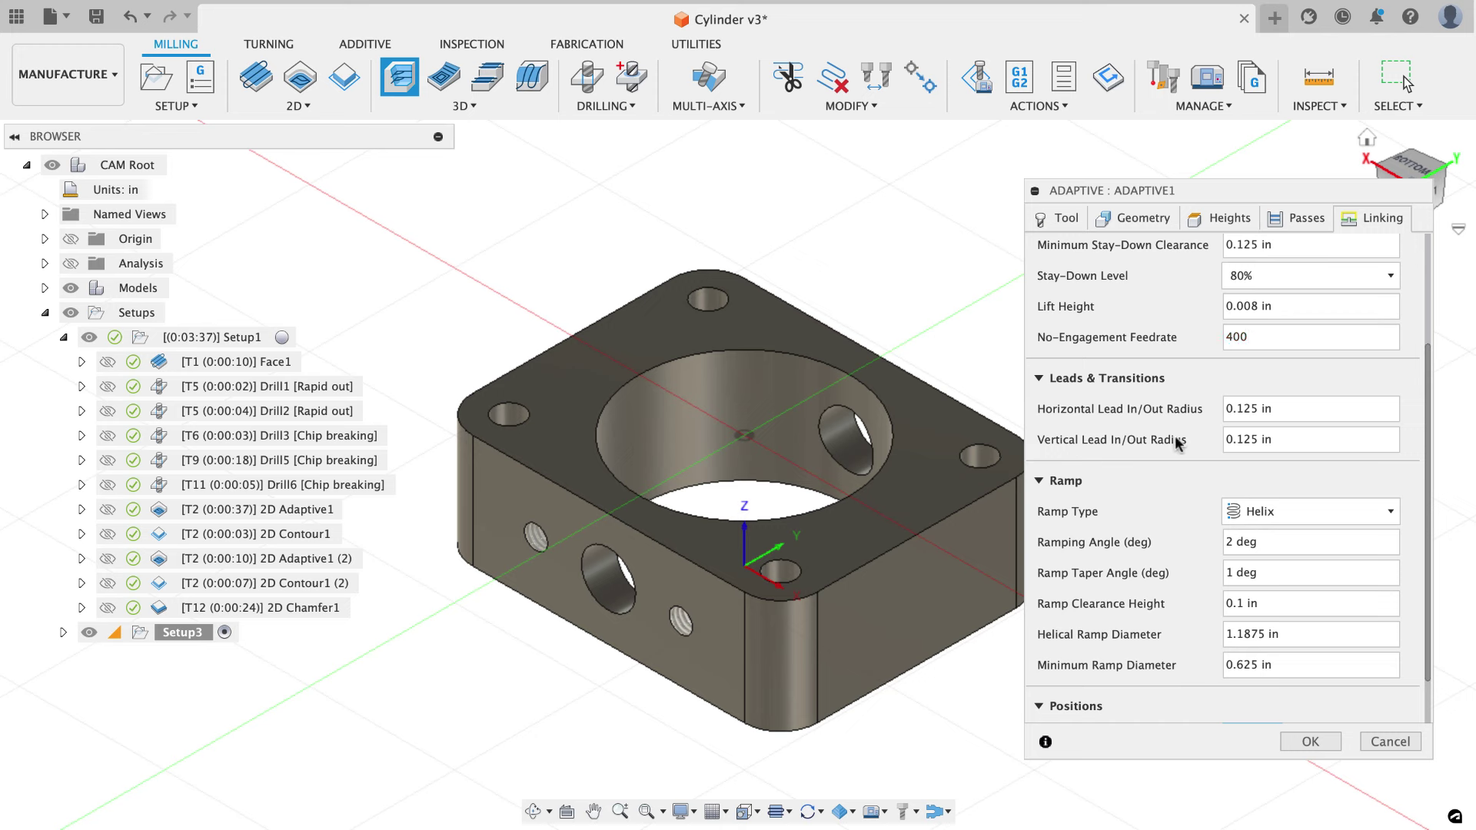
scroll(1177, 445, down, 2)
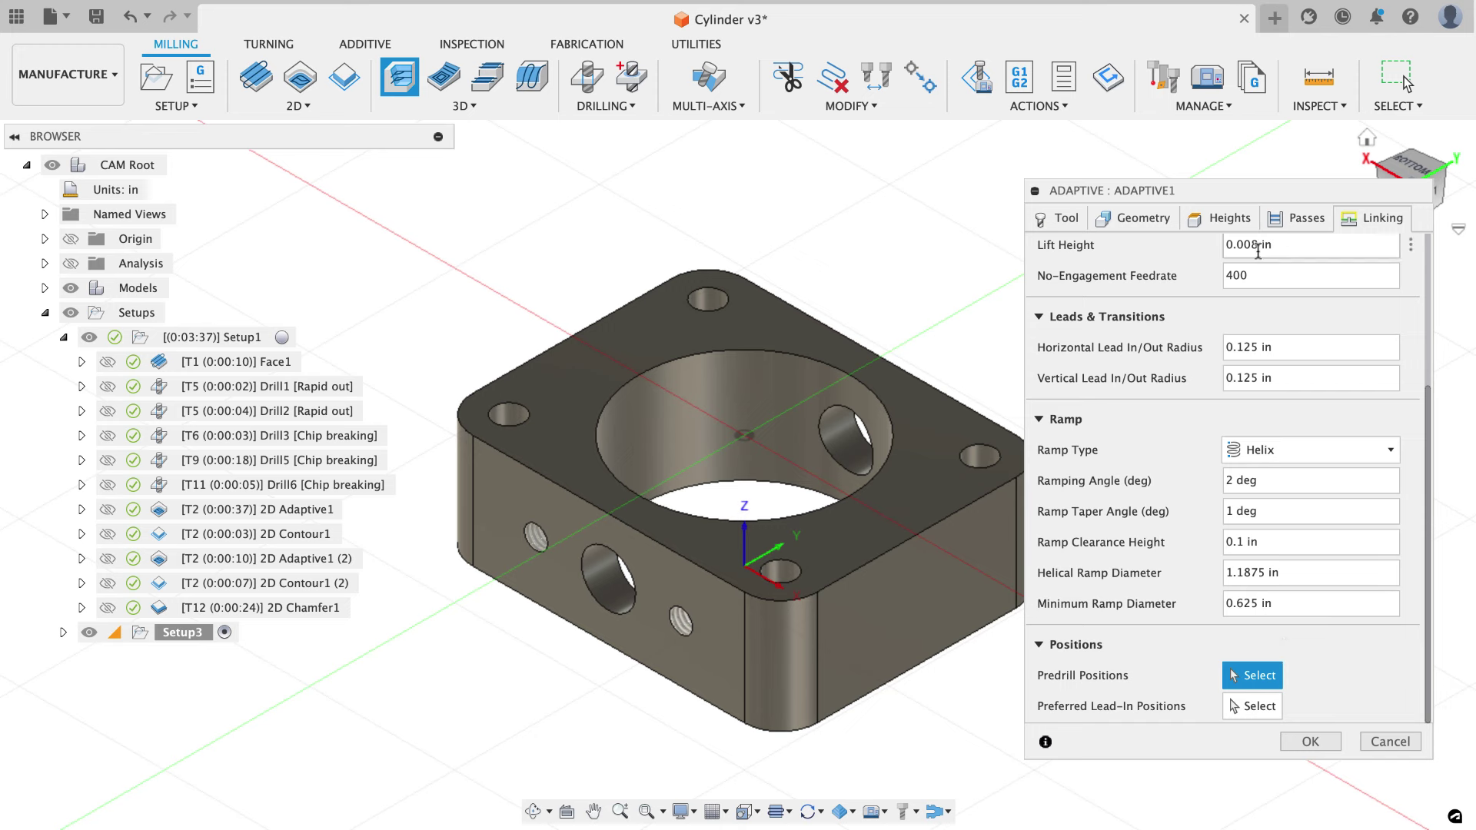
Enable Smoothing for the adaptive passes and accept the operation to generate its toolpath.
click(1297, 218)
scroll(1142, 409, down, 1)
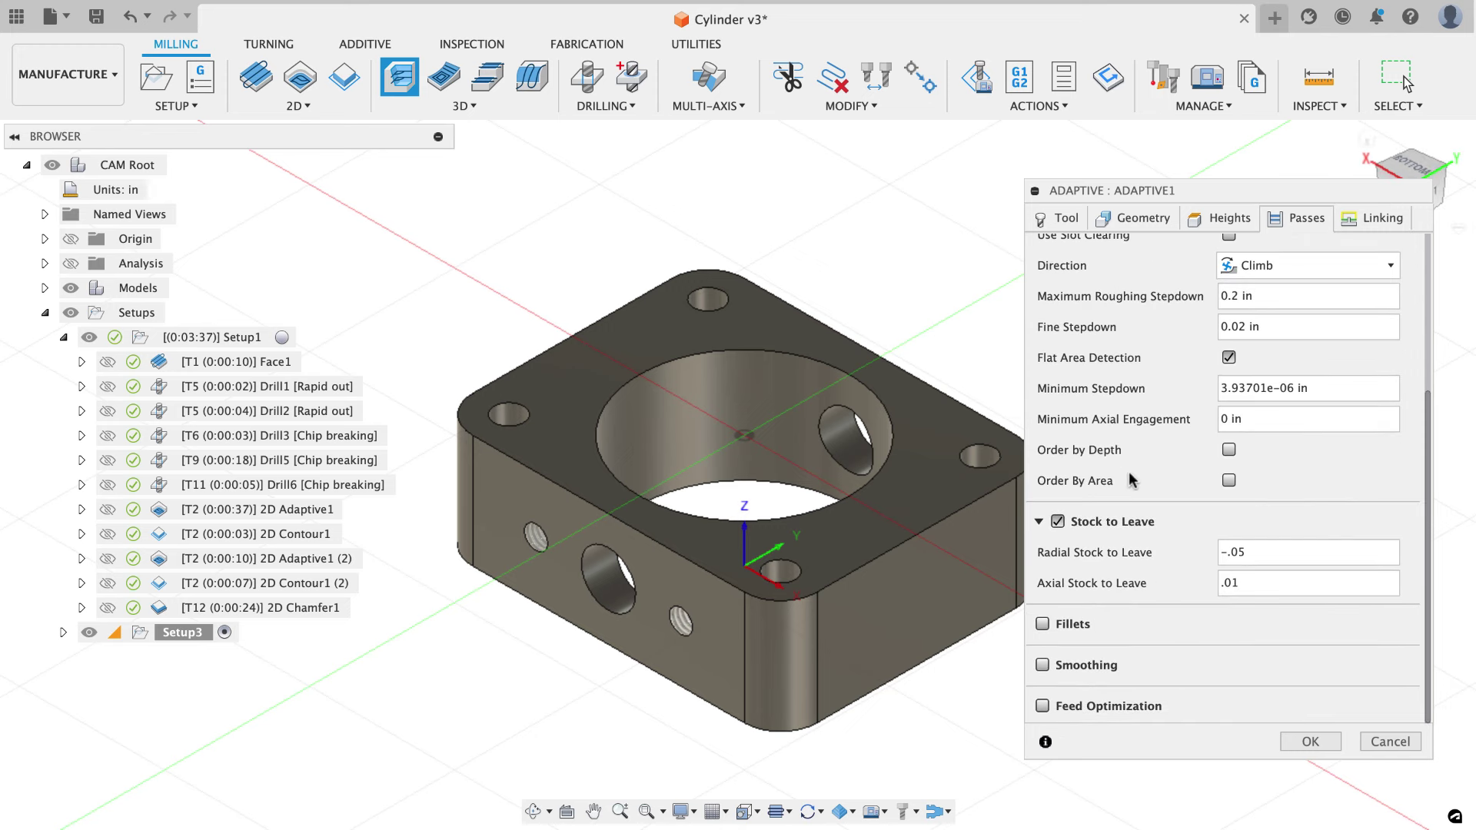
click(1042, 665)
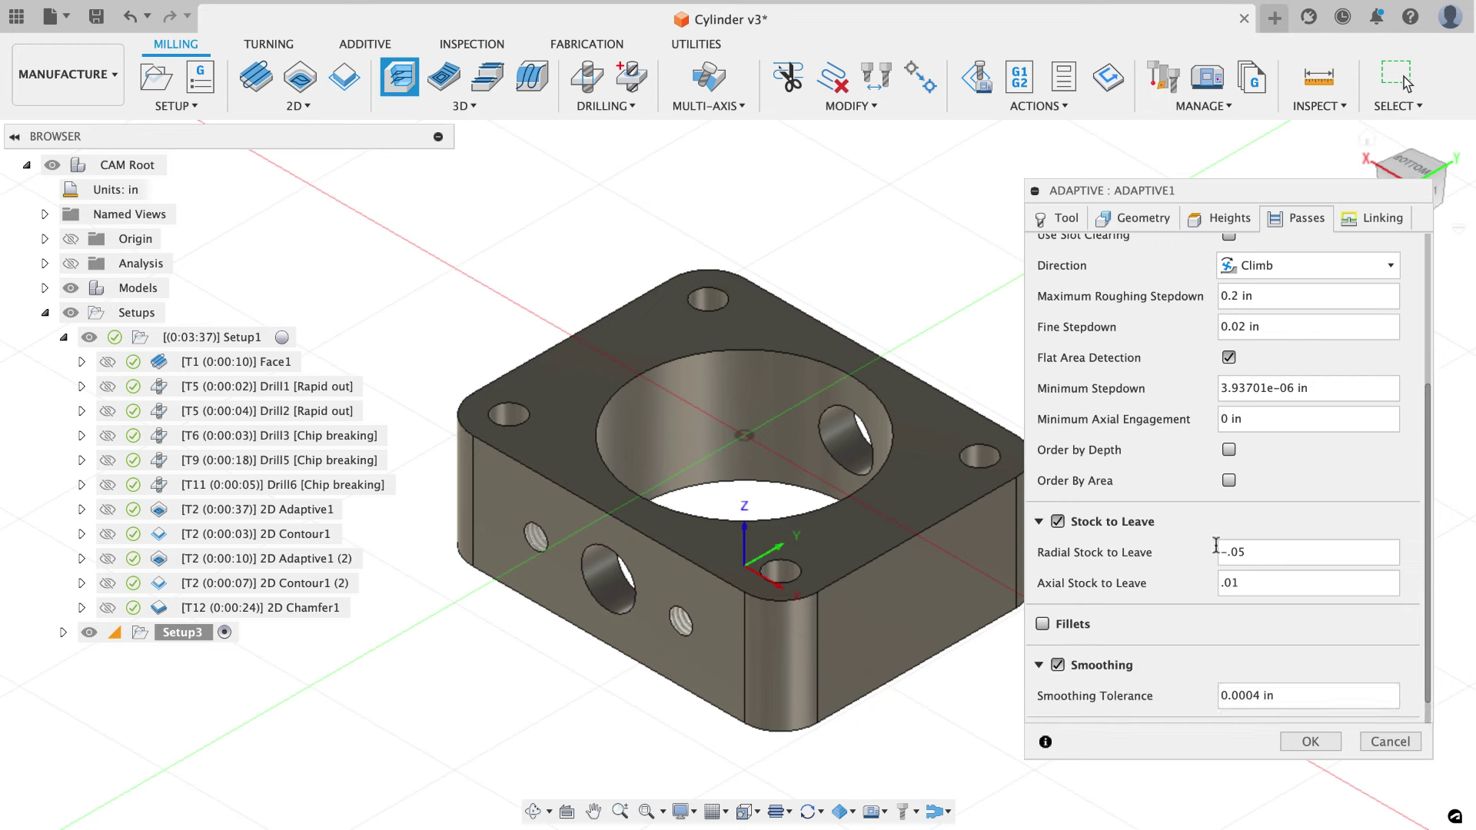
click(1310, 741)
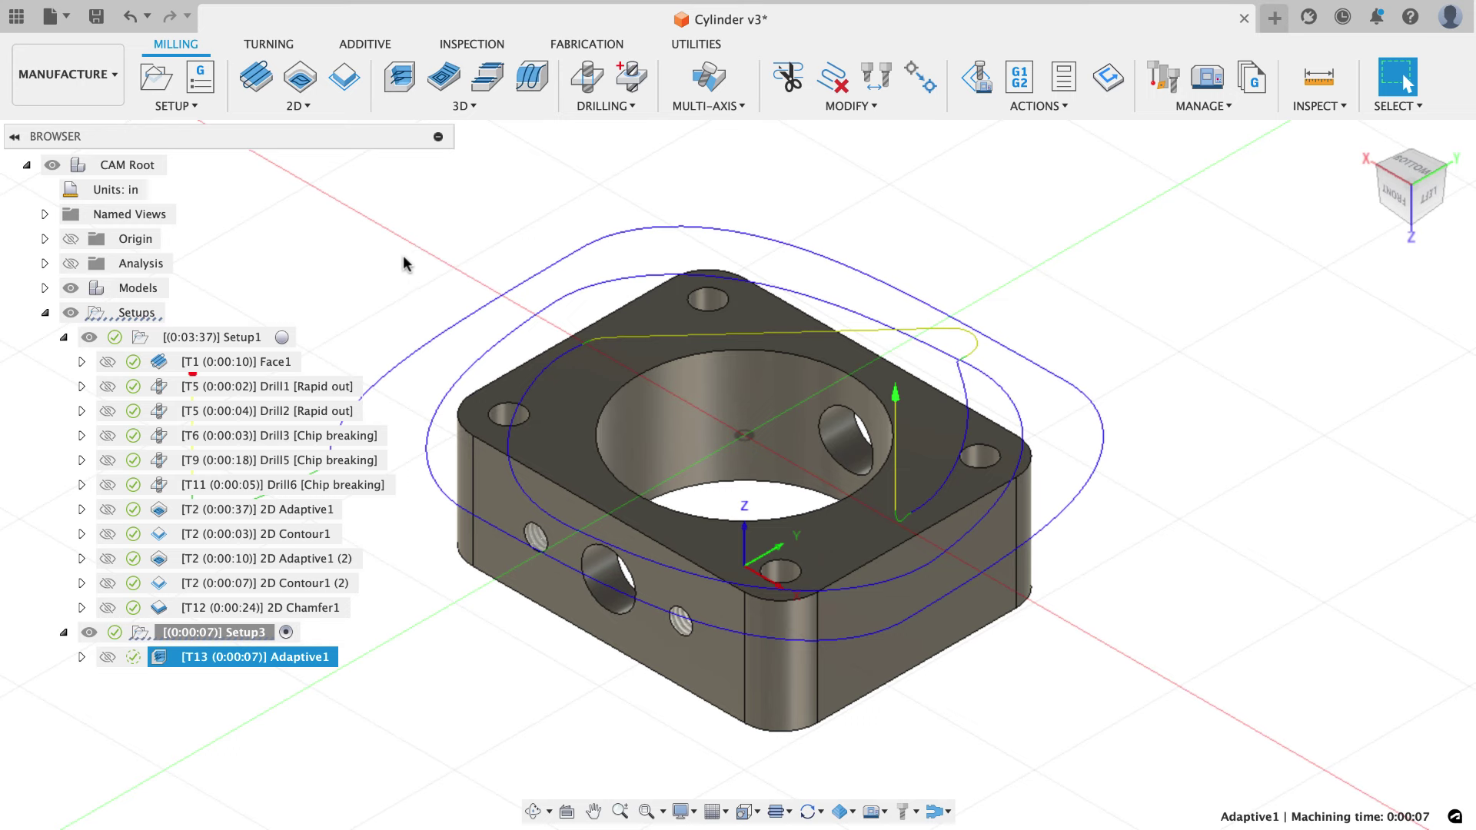
Simulate the new adaptive toolpath on the flipped block, adjusting the playback speed, and exit the simulation.
scroll(706, 301, down, 2)
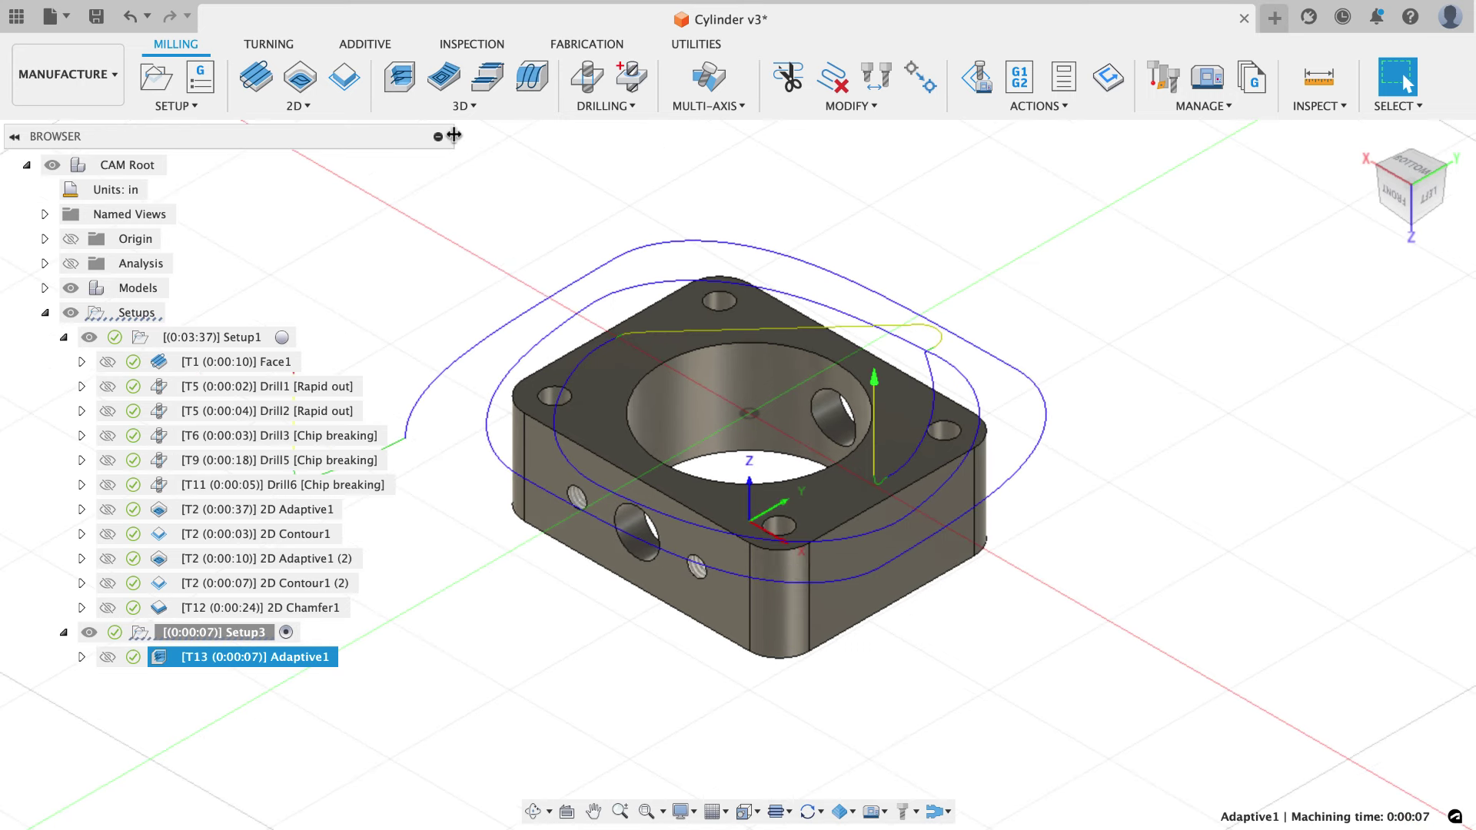
middle_drag(646, 274, 721, 334)
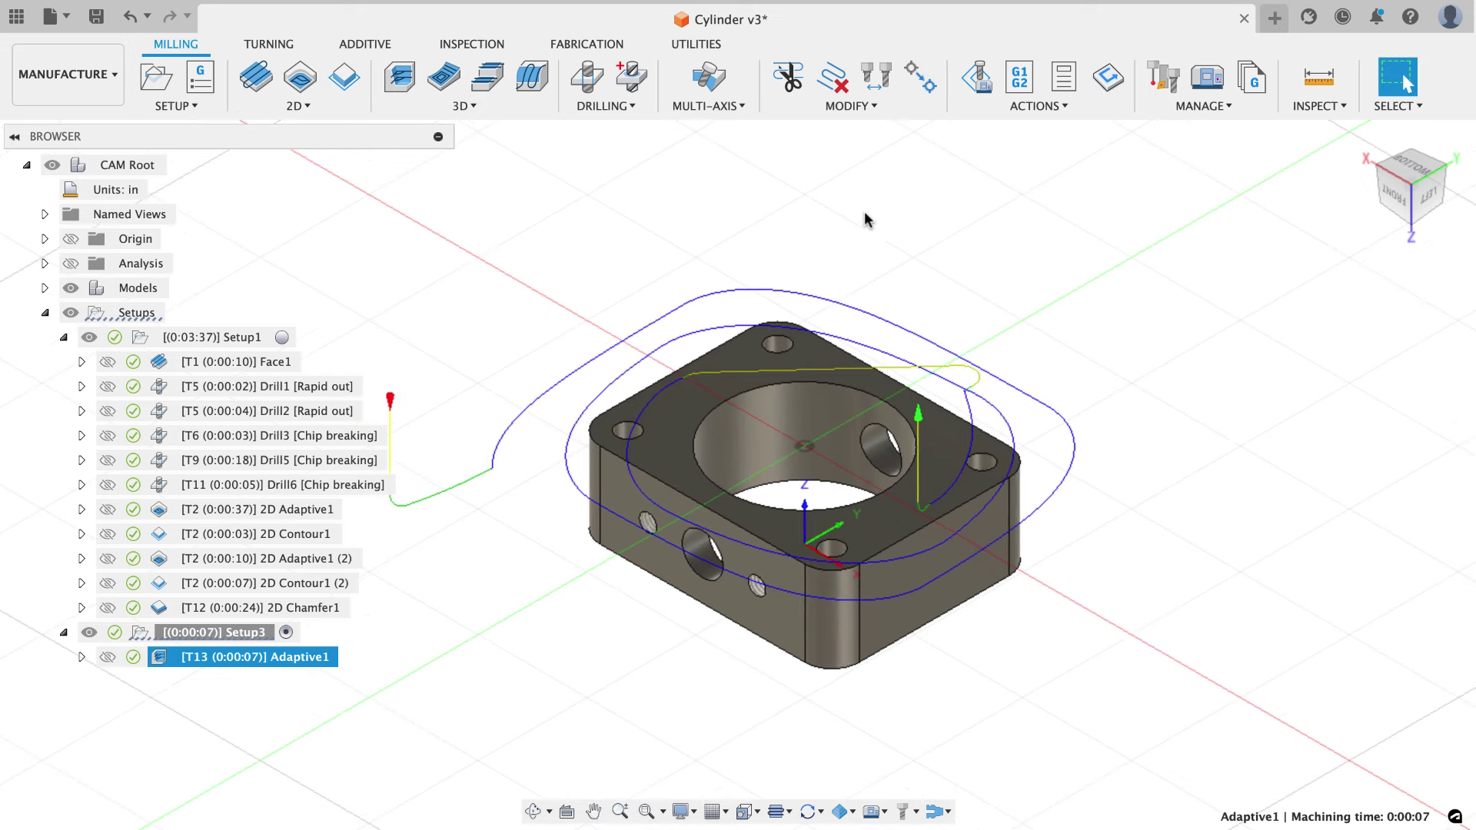
click(976, 77)
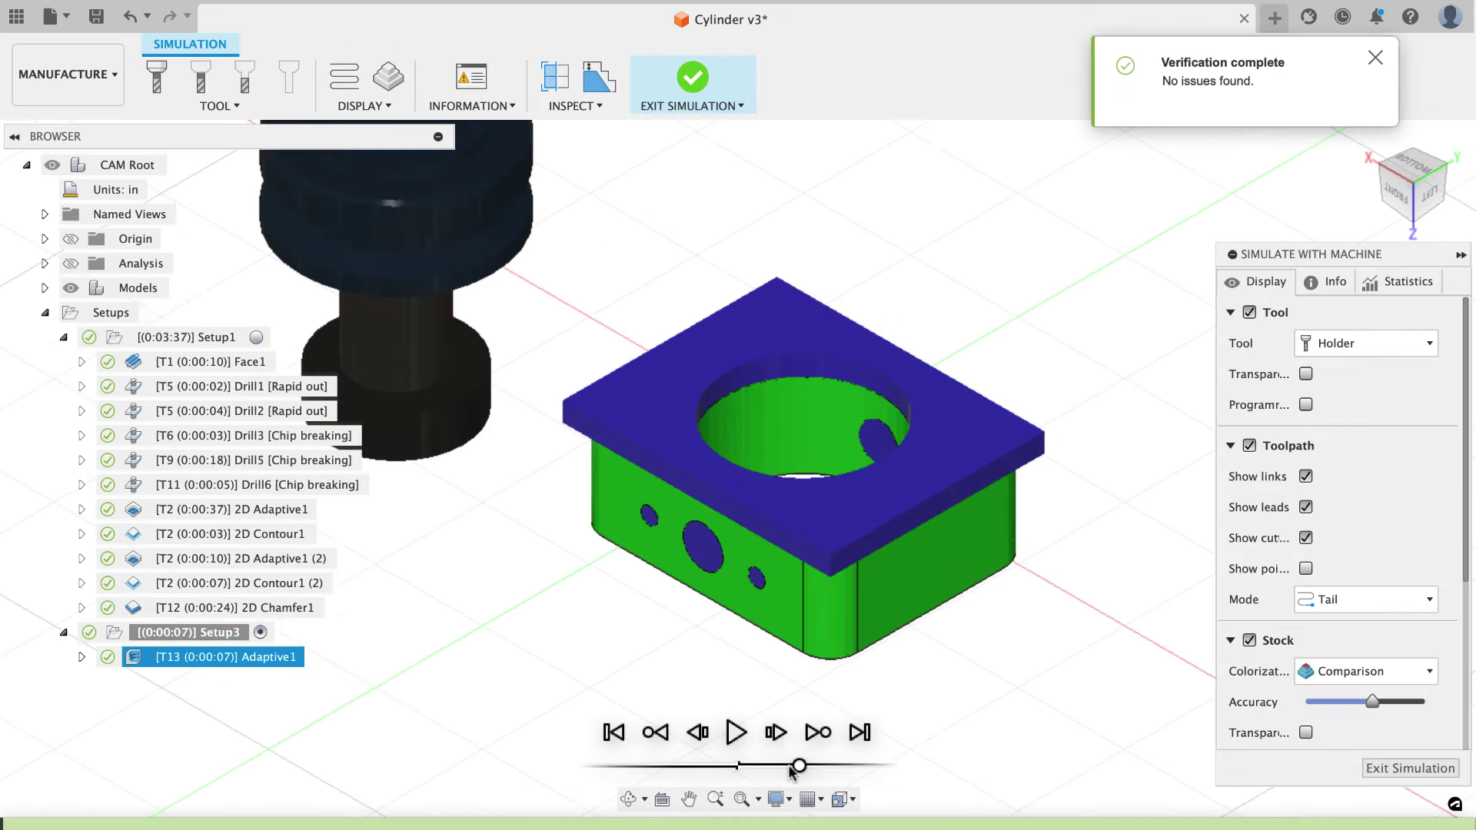
drag(791, 769, 772, 771)
click(737, 731)
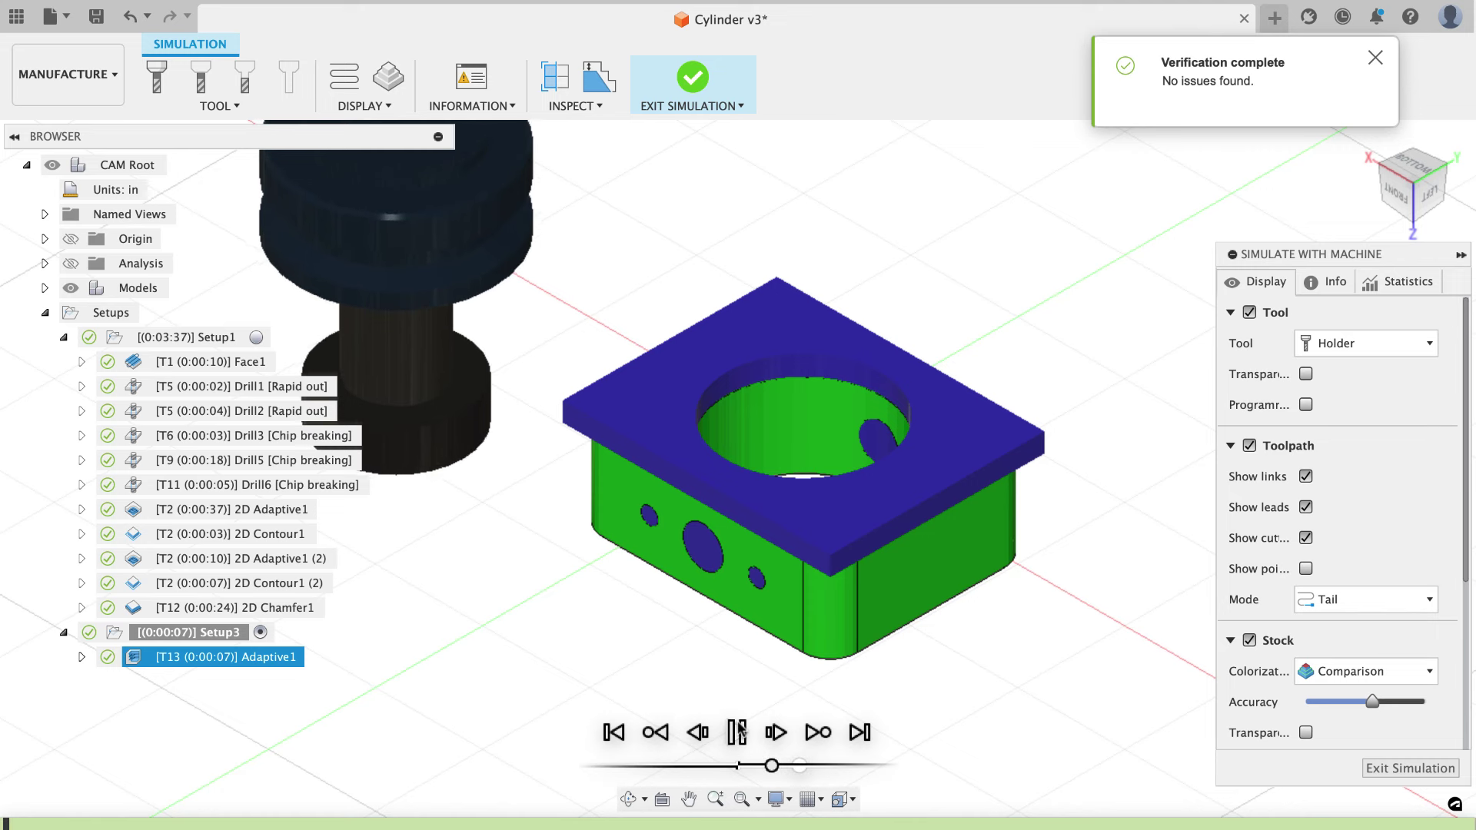
drag(779, 767, 795, 767)
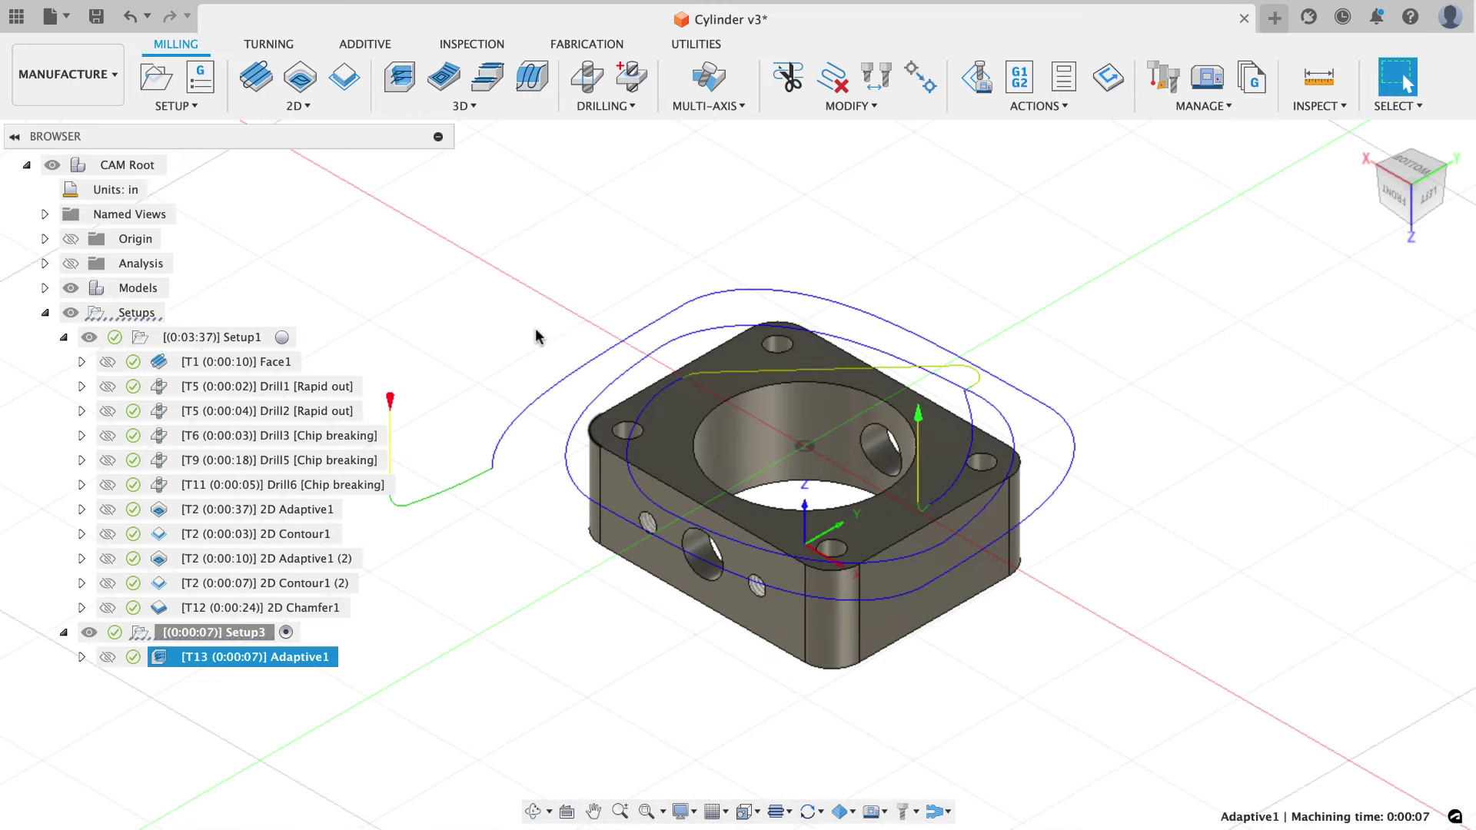
key(Escape)
click(515, 315)
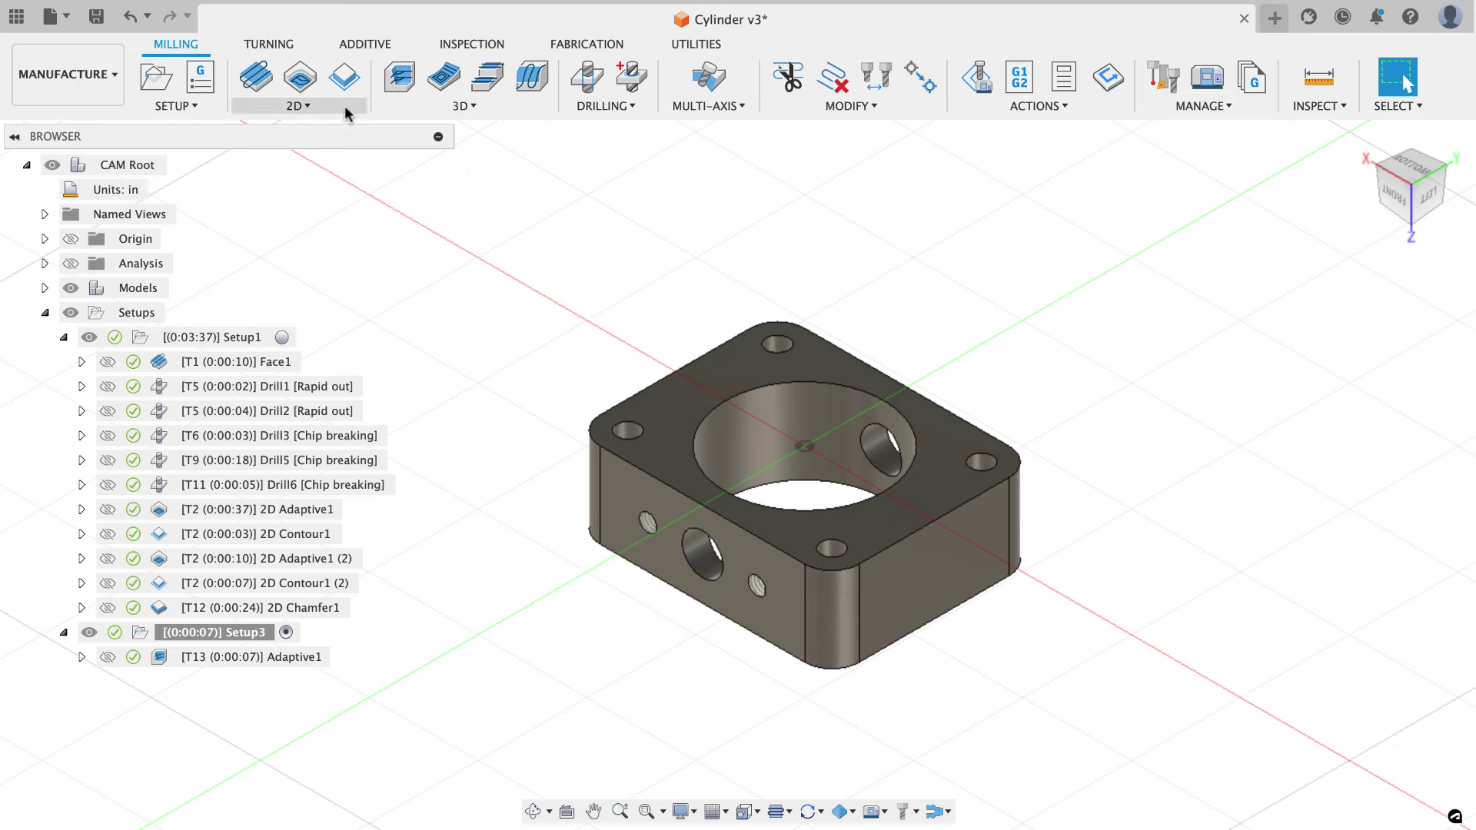
Start a Face operation in the flipped setup with tool 13 and review its stock contours and heights.
click(298, 105)
click(260, 80)
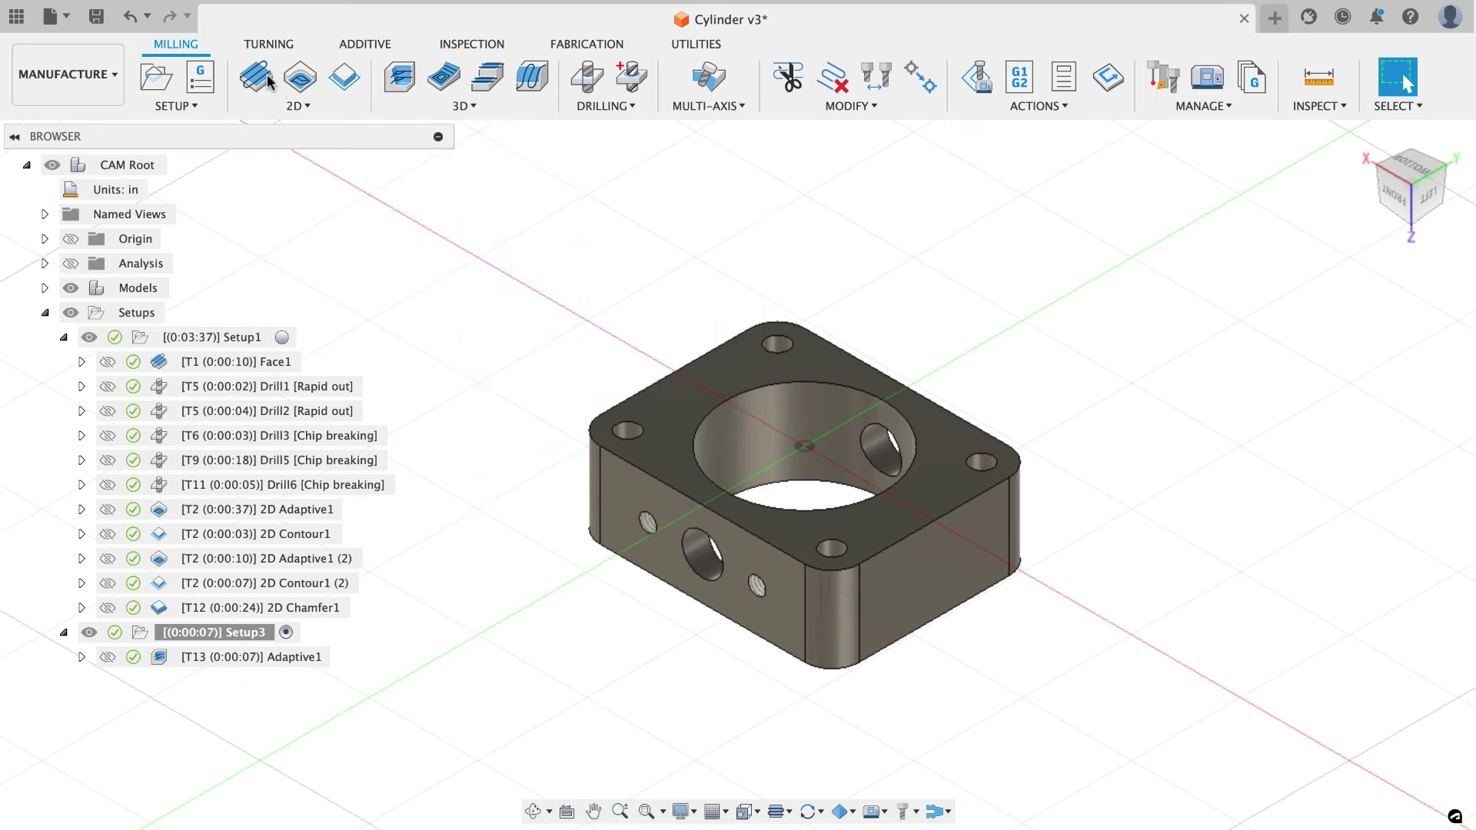
click(1130, 219)
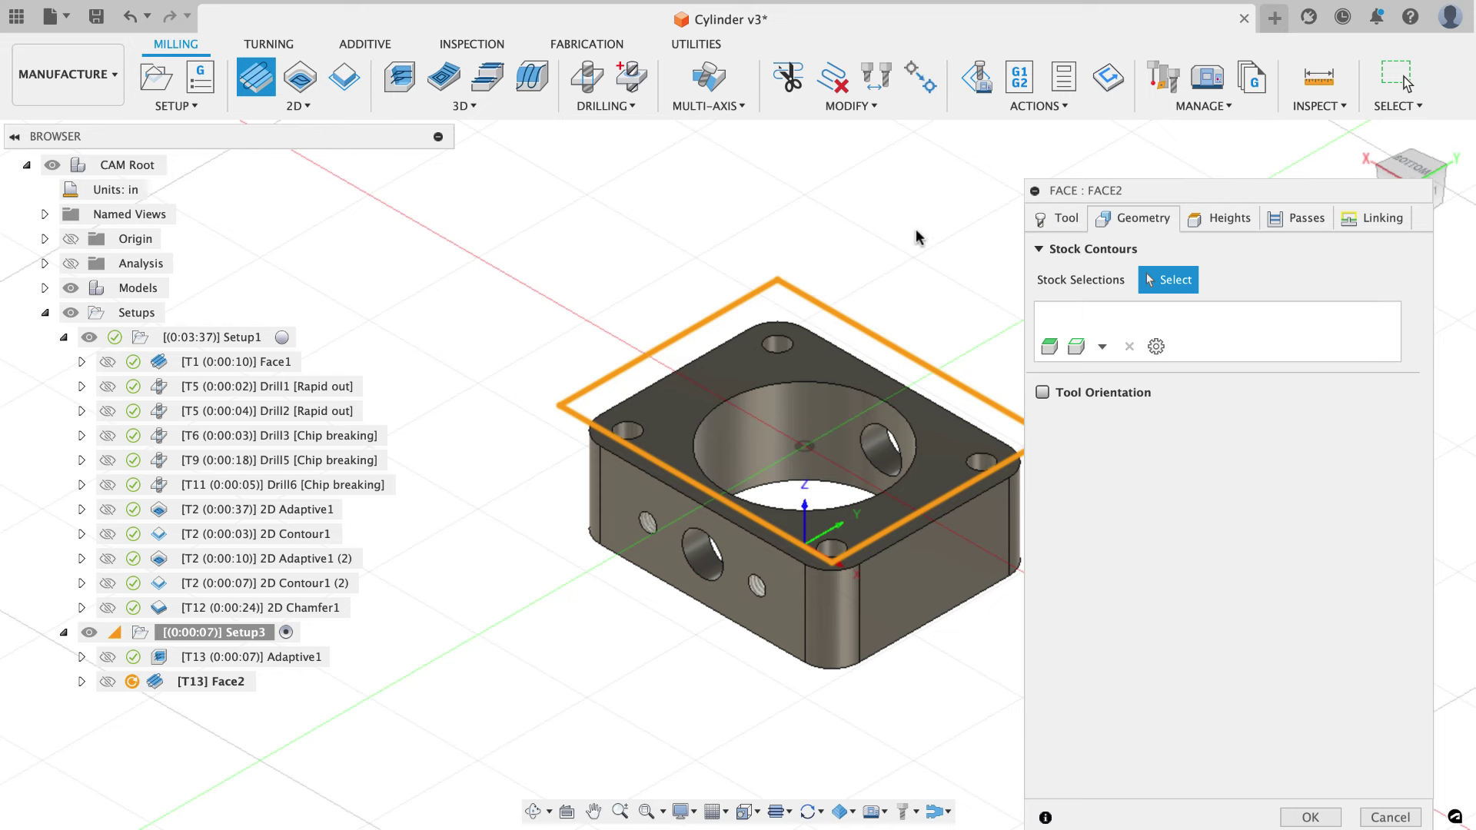
click(1213, 218)
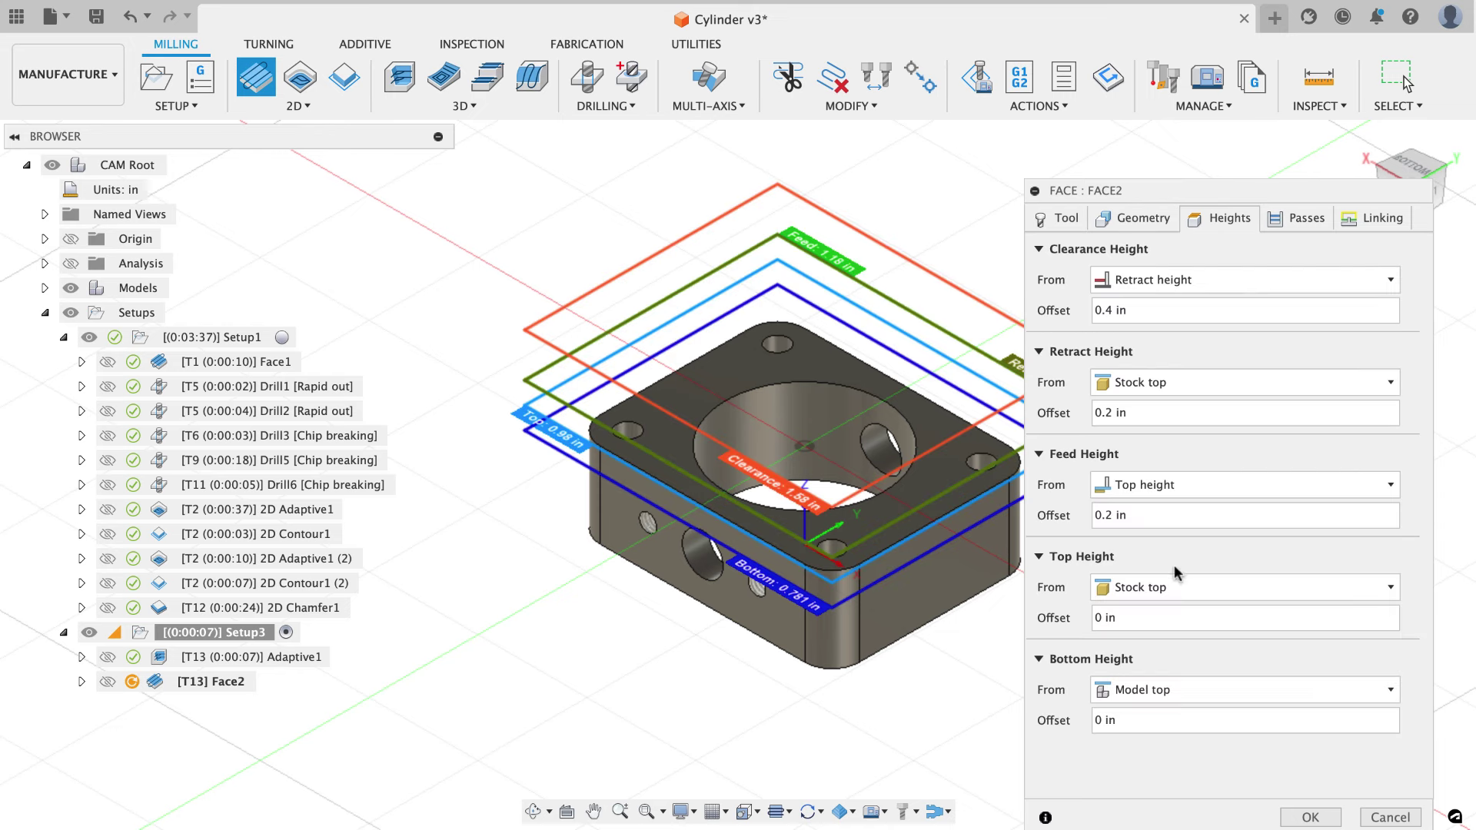
Set the facing stepover to 1 in, stock offset to .05 in and direction to Climb, and accept the operation.
click(1283, 220)
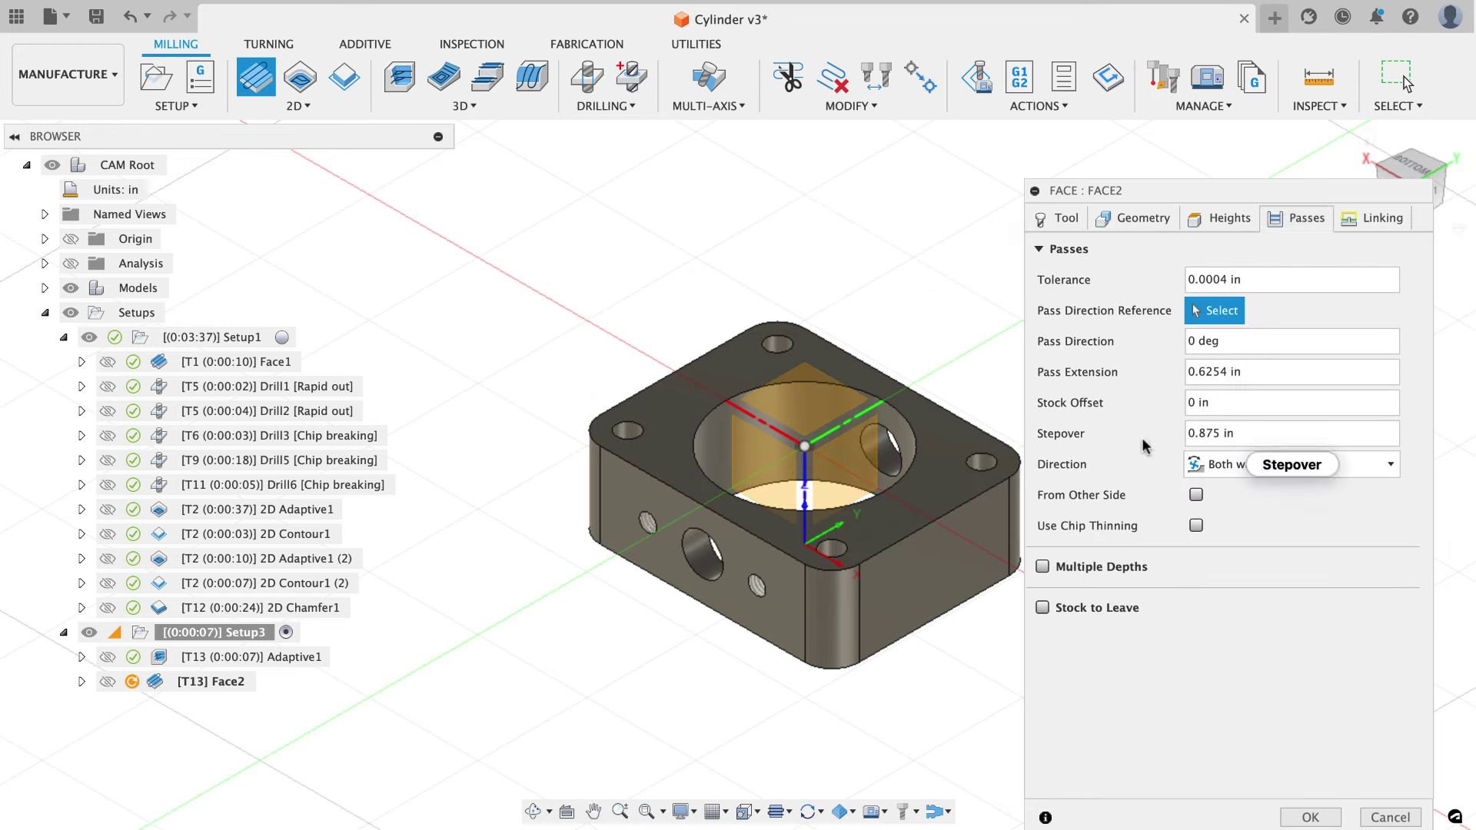
drag(1275, 432, 1151, 436)
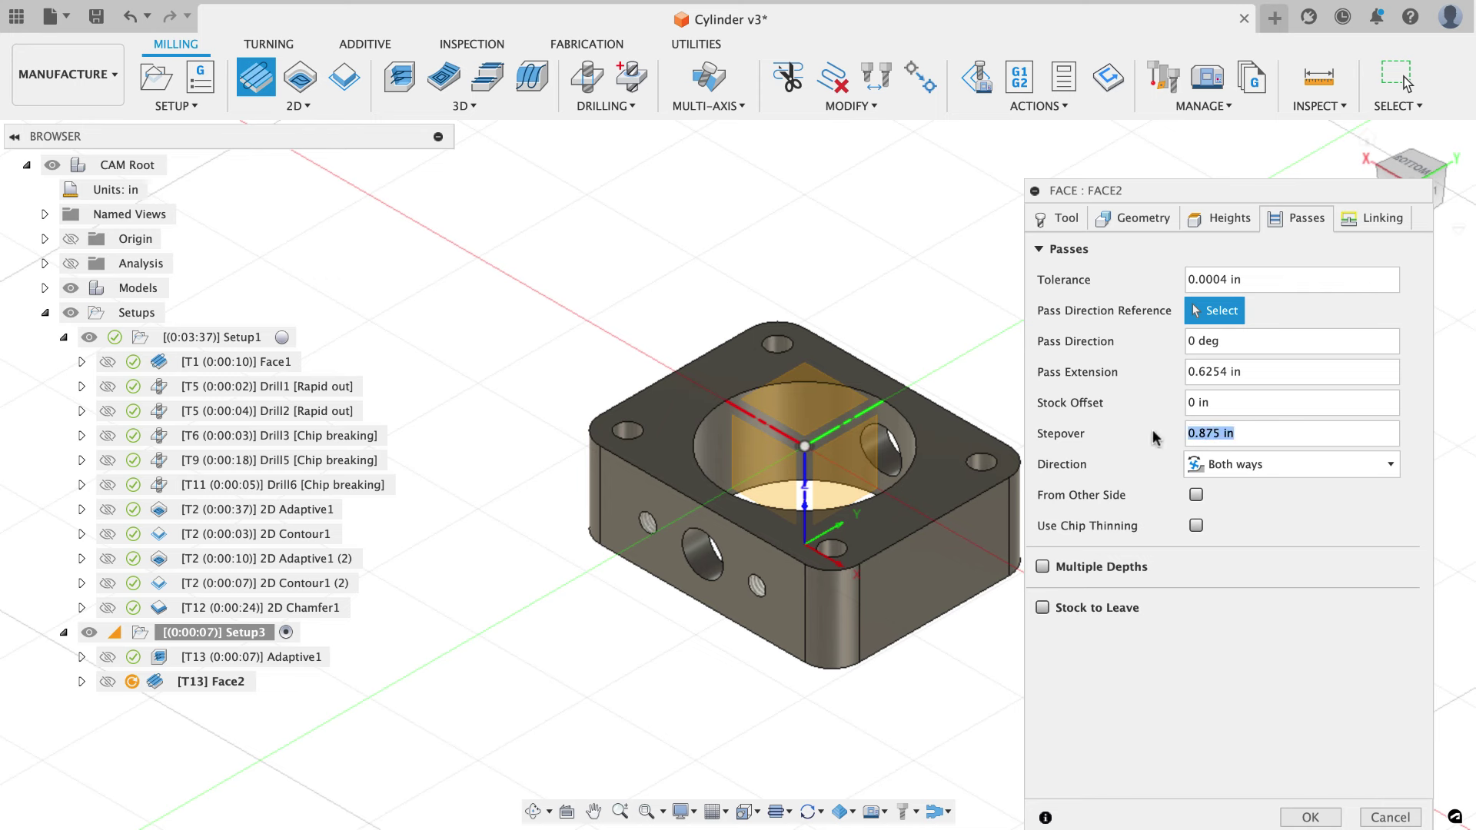
text(1)
drag(1238, 402, 1151, 406)
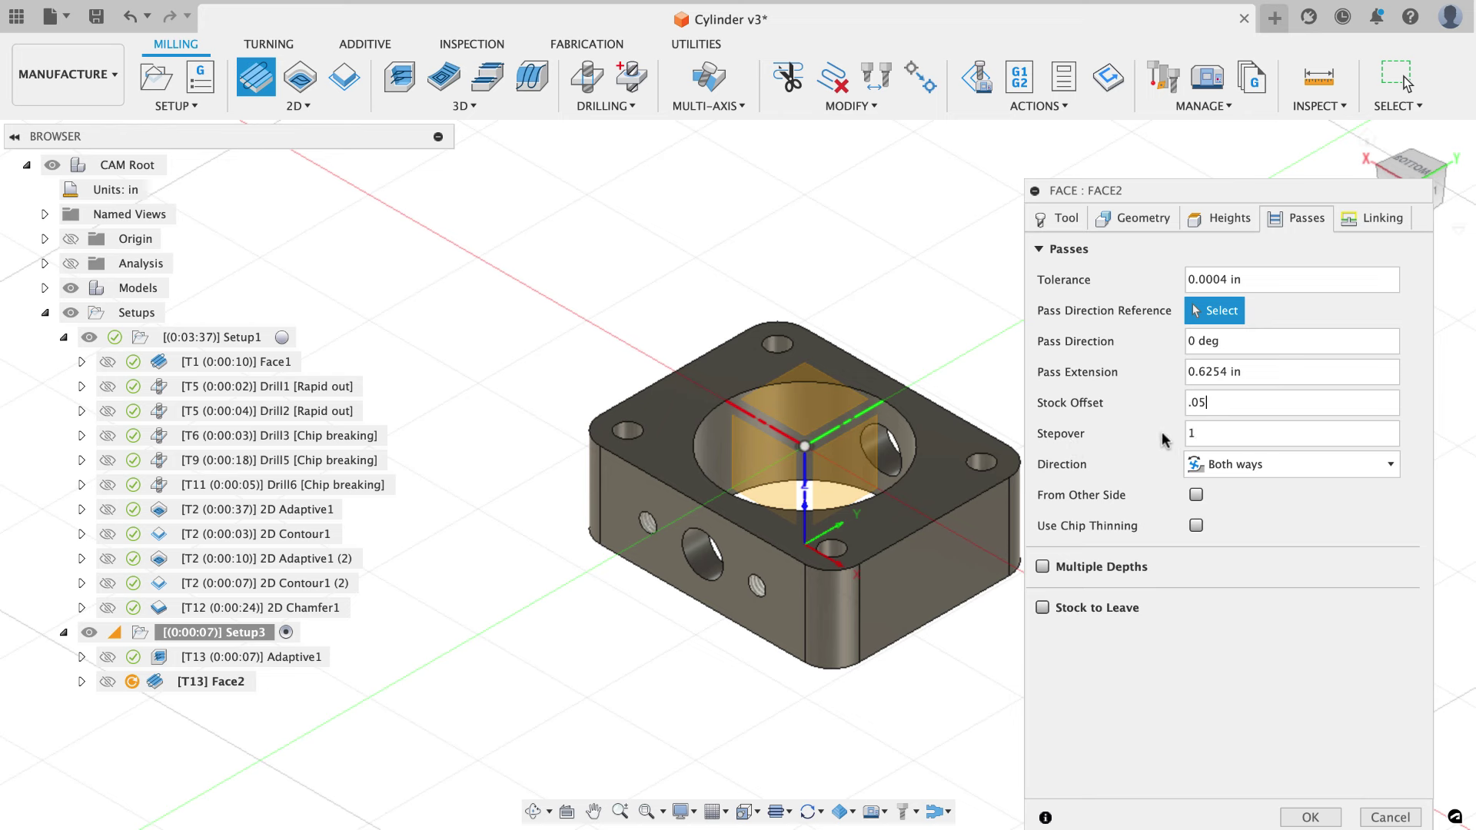
text(.05)
key(Tab)
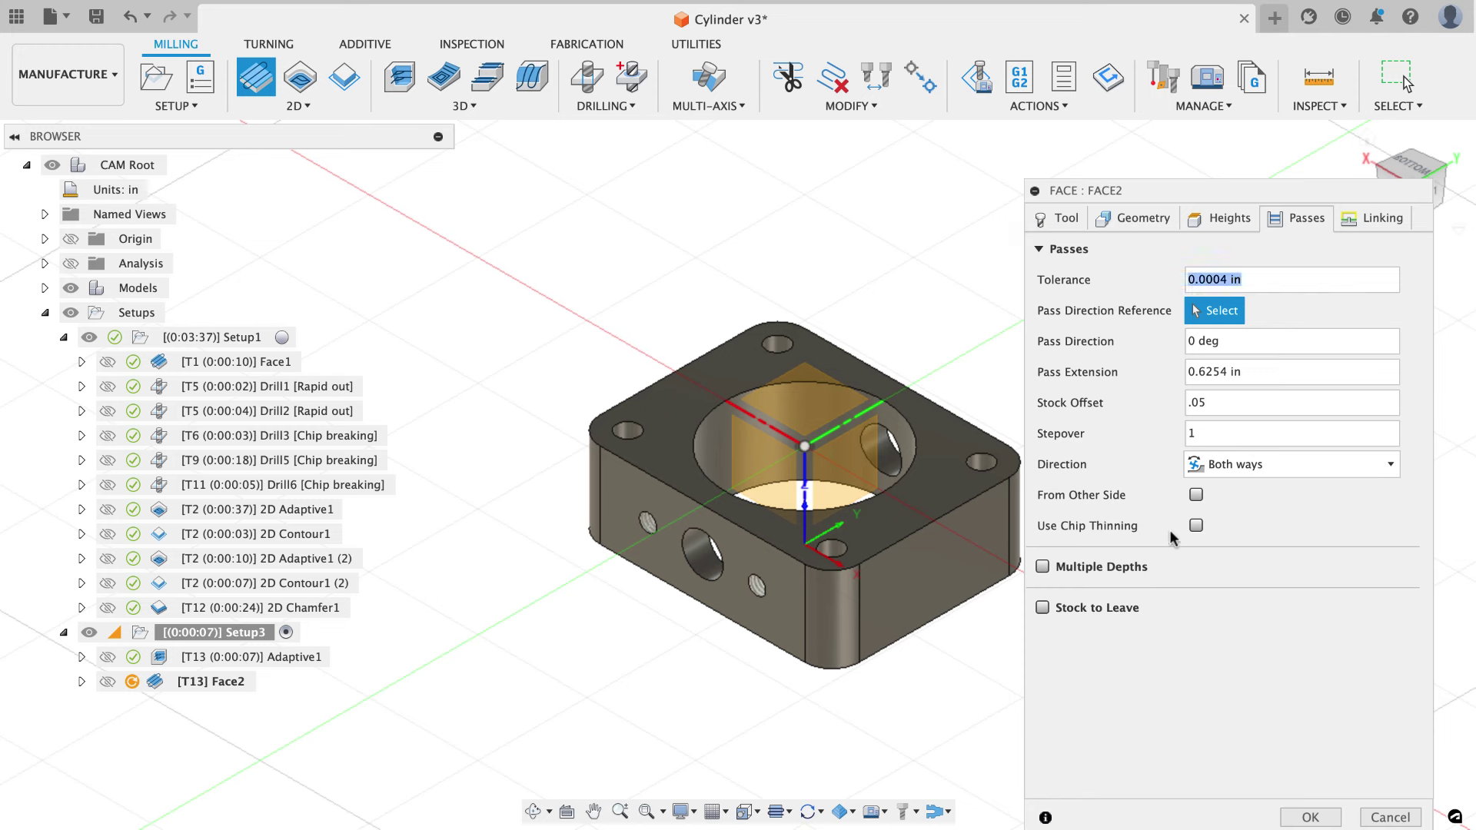
click(1233, 467)
click(1233, 485)
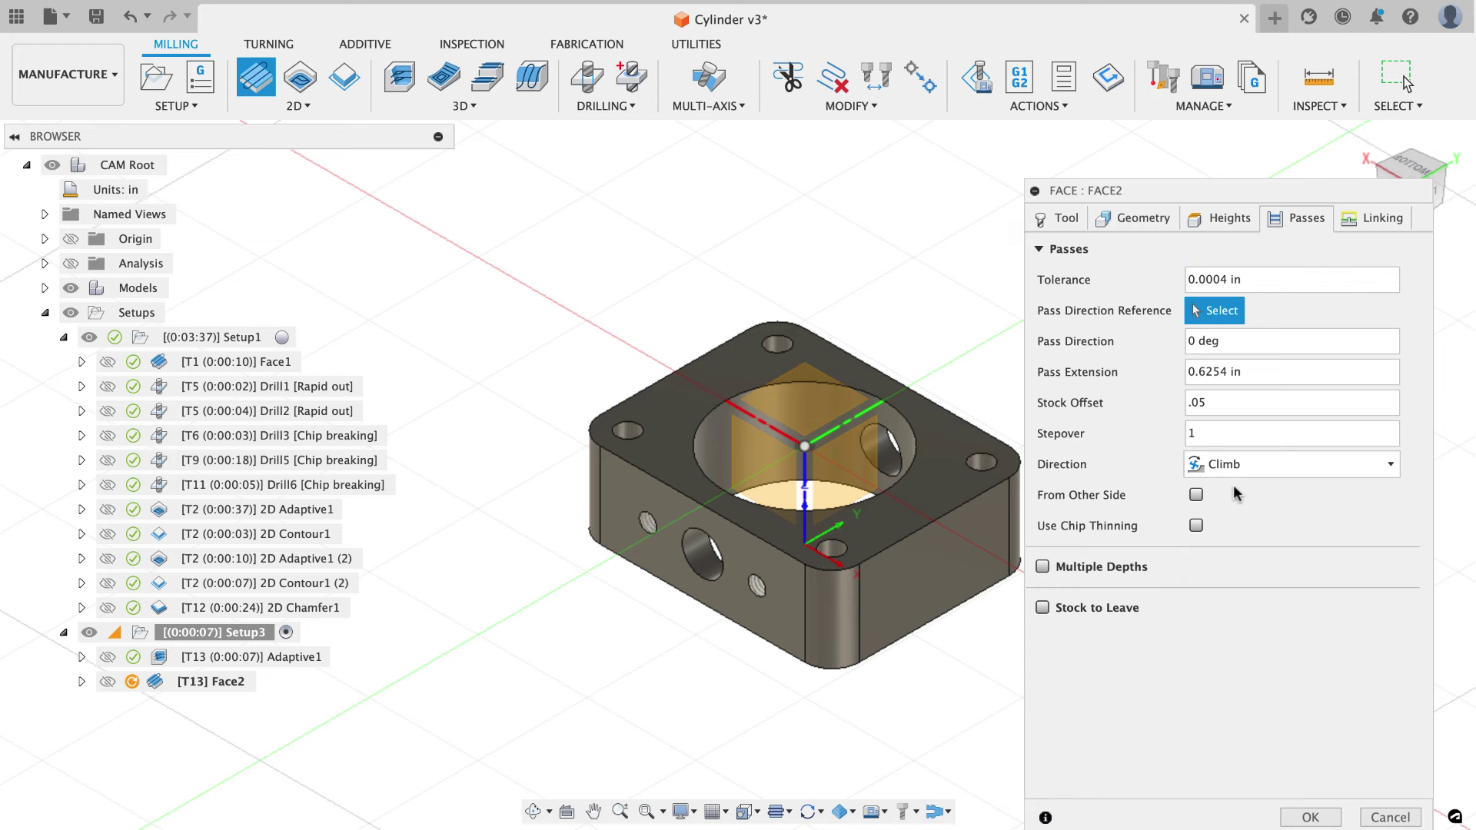
click(1385, 219)
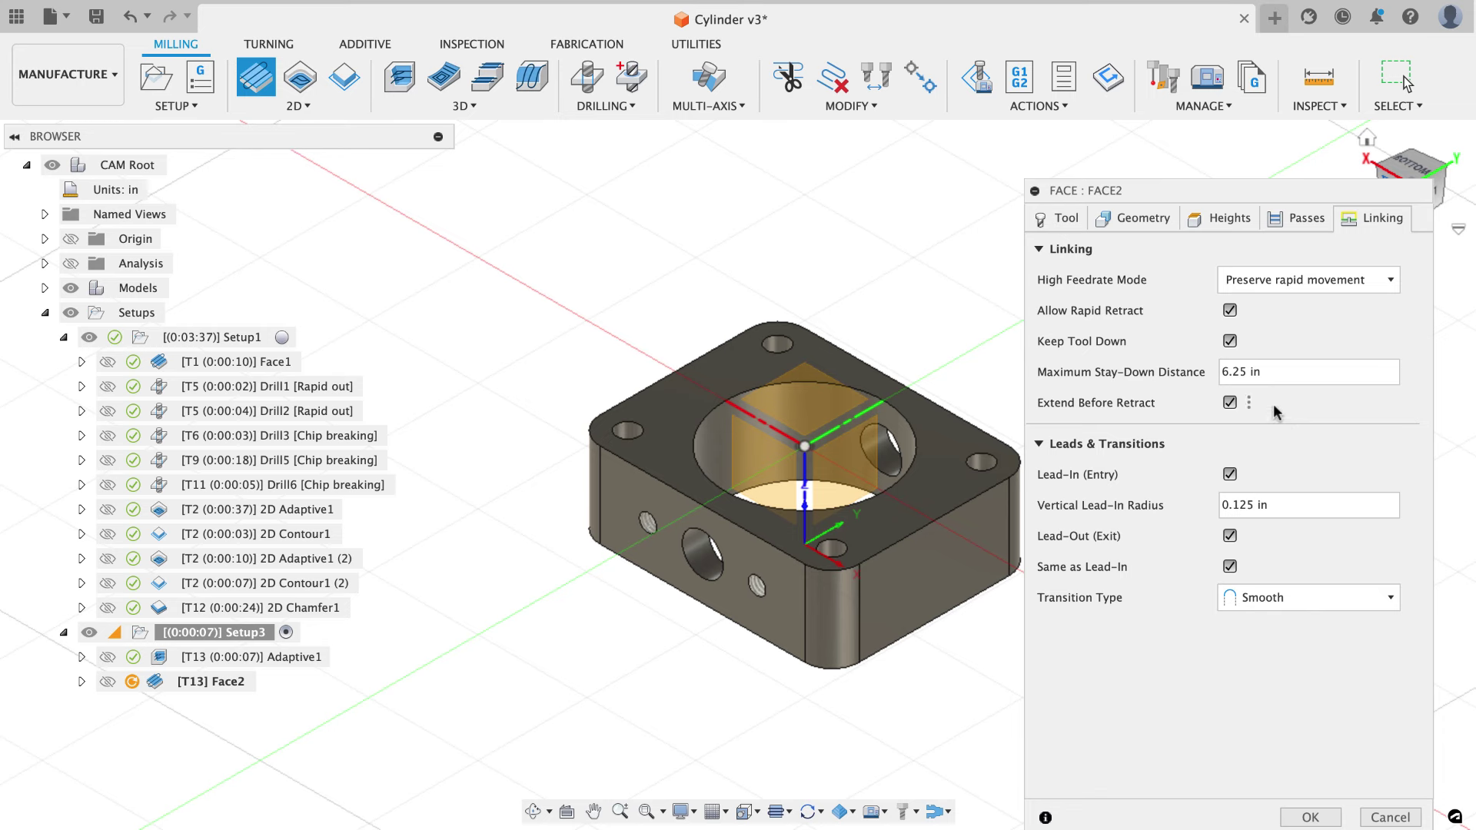
click(1309, 817)
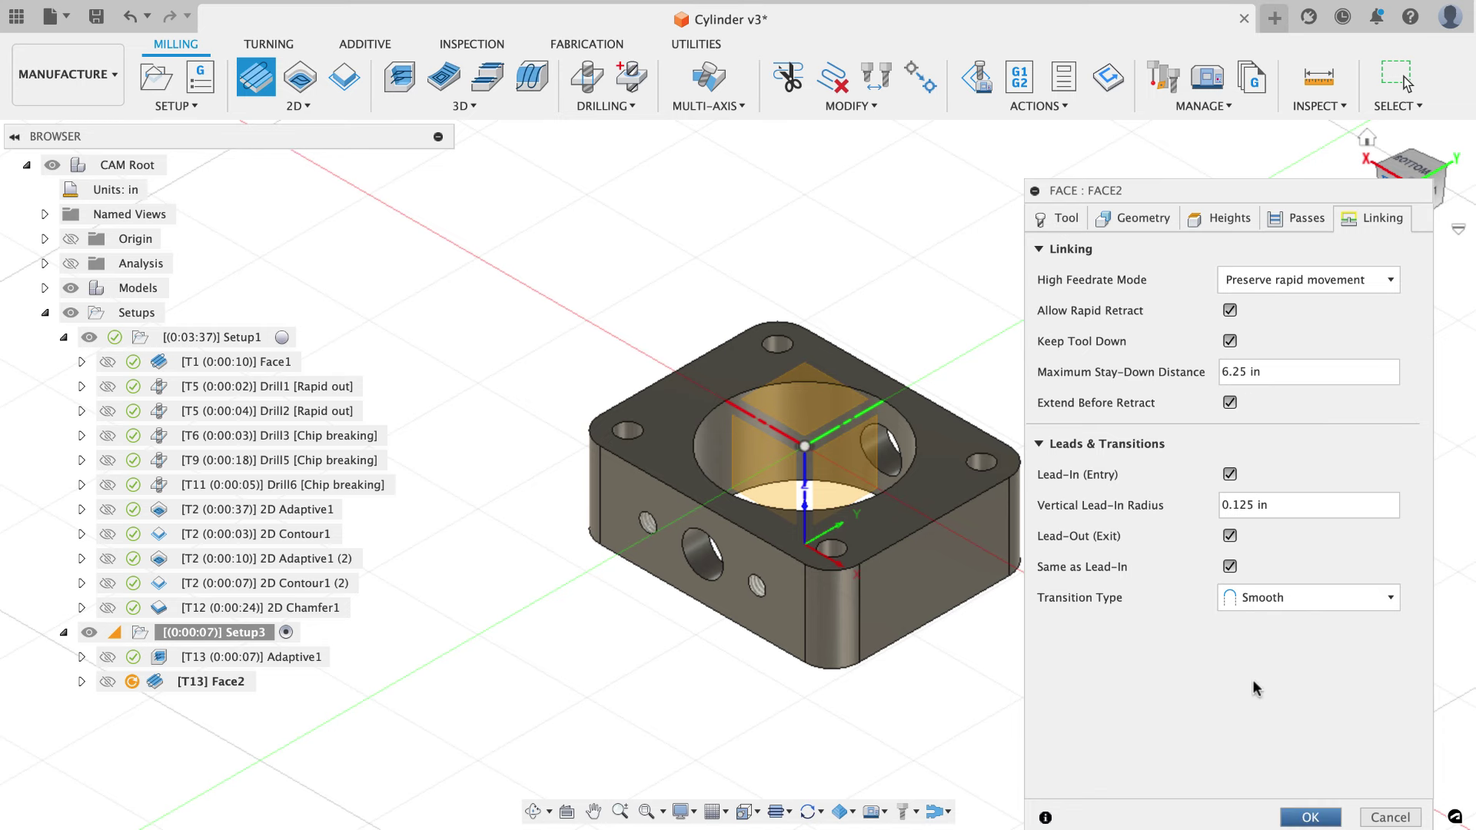
Simulate the facing toolpath on the block's underside, exit the simulation and clear the selection.
click(977, 81)
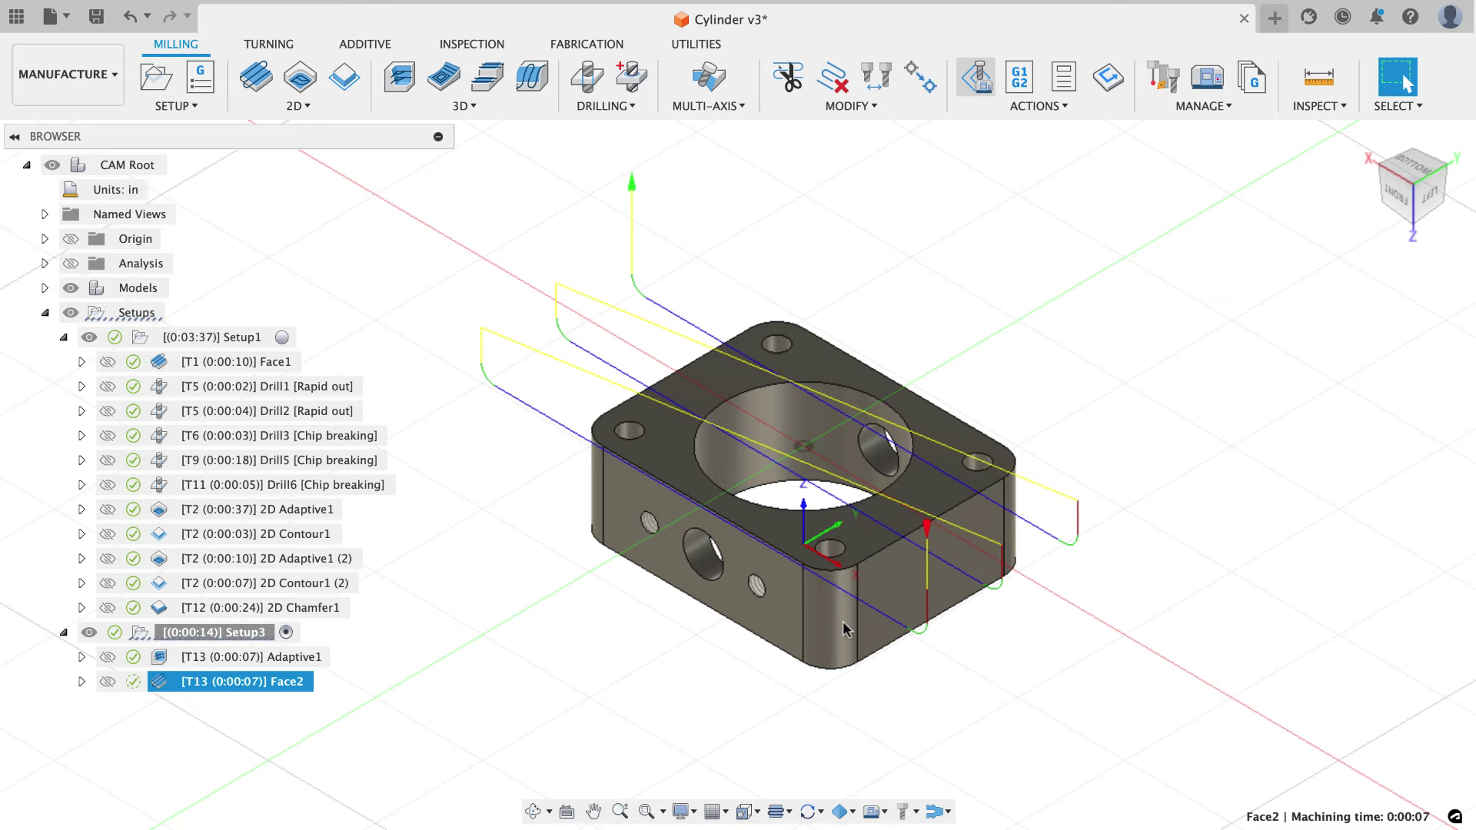
click(736, 732)
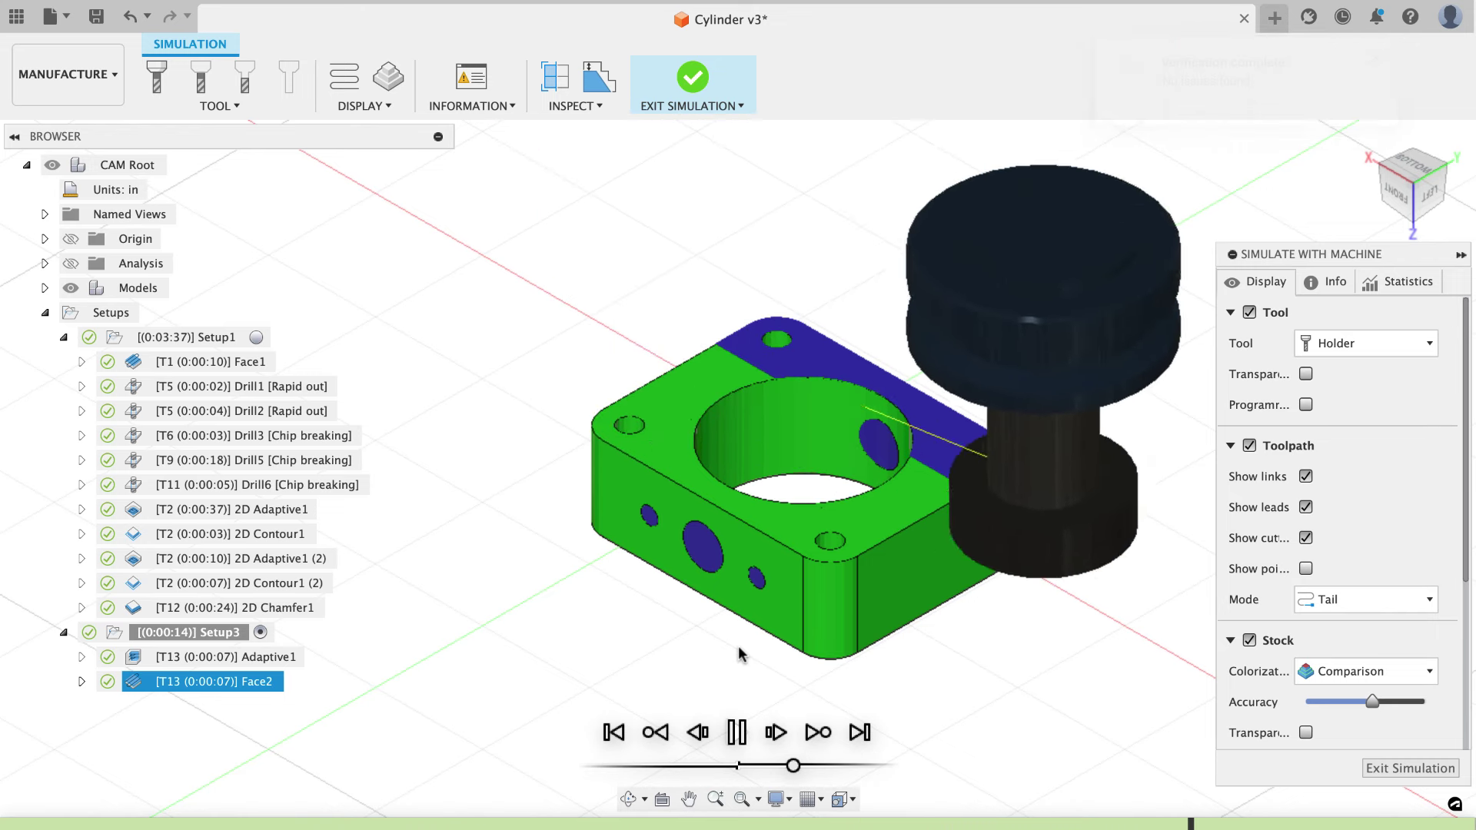
click(1410, 768)
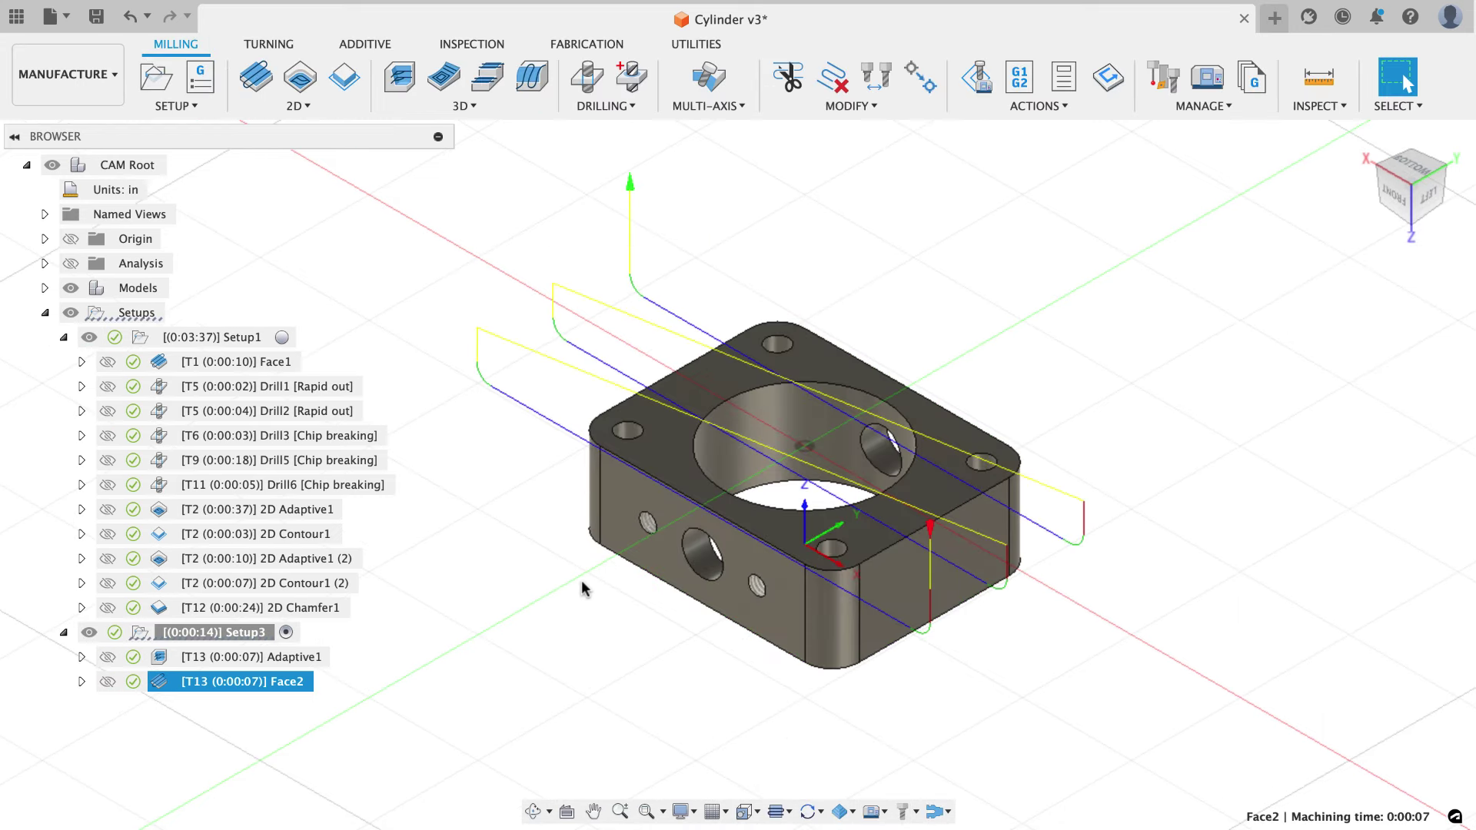
click(582, 588)
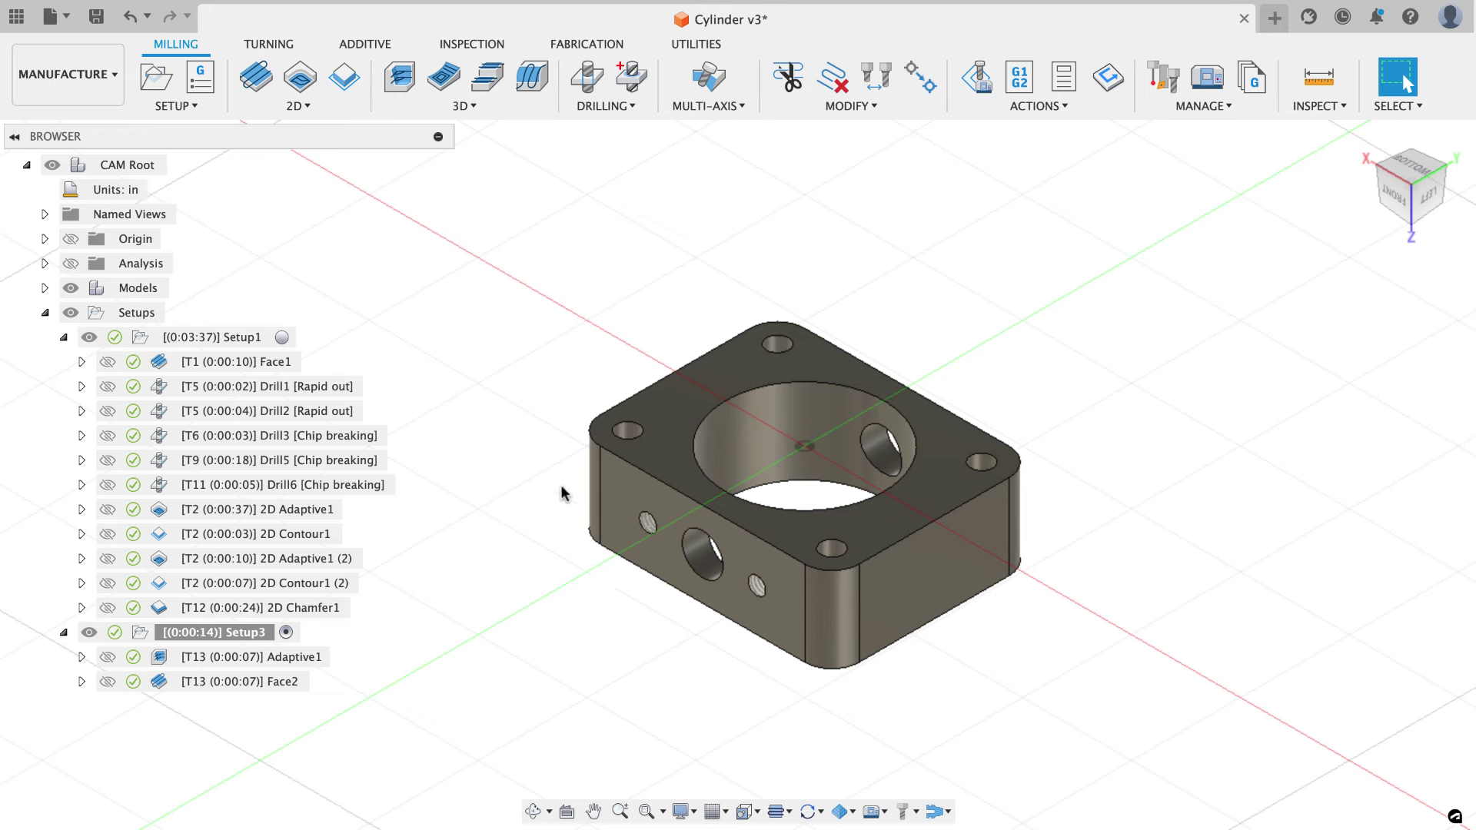
Start another milling setup for the block and flip both its Z axis and X axis.
click(157, 77)
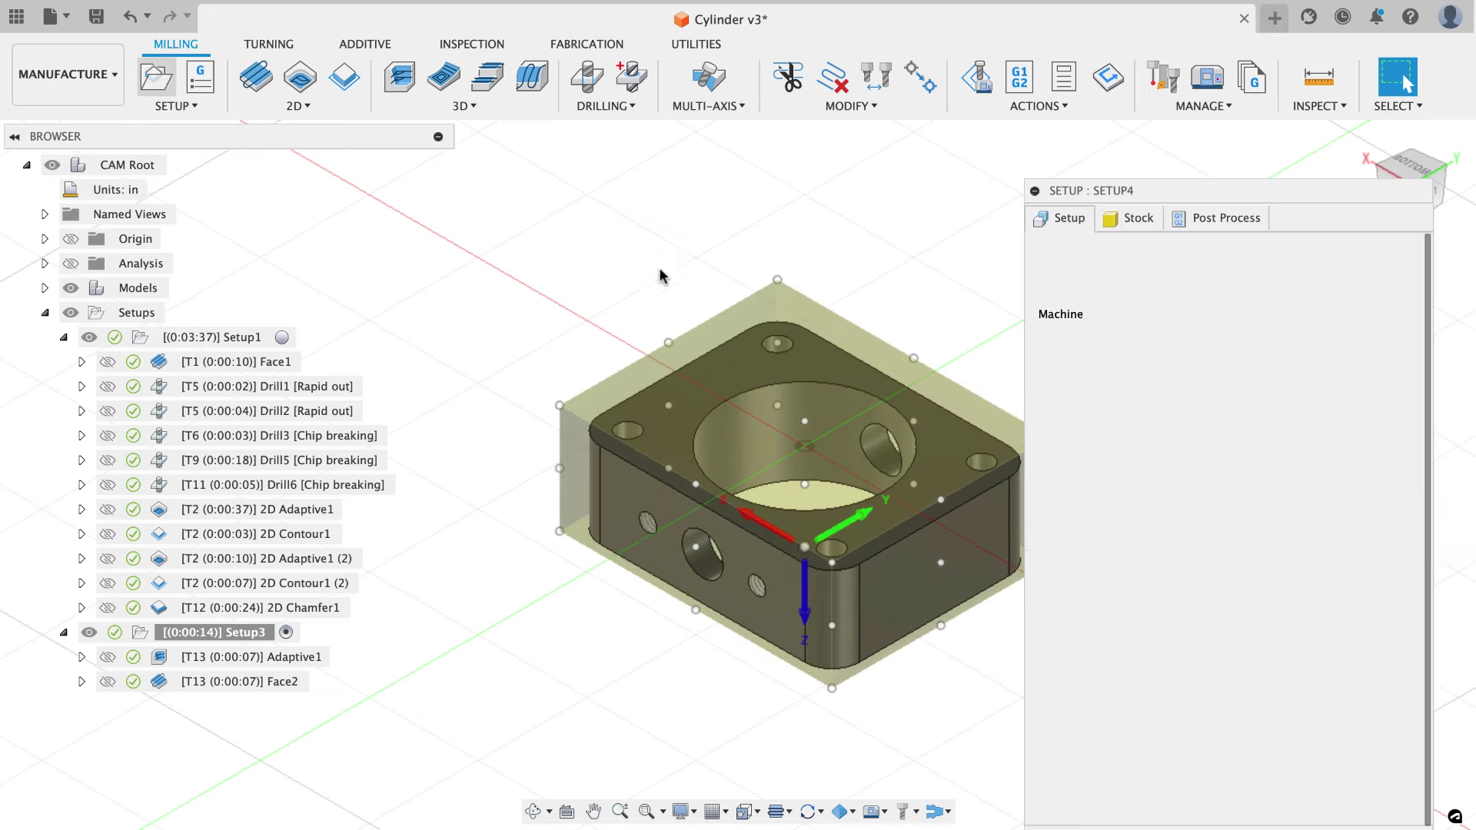
click(804, 615)
click(744, 519)
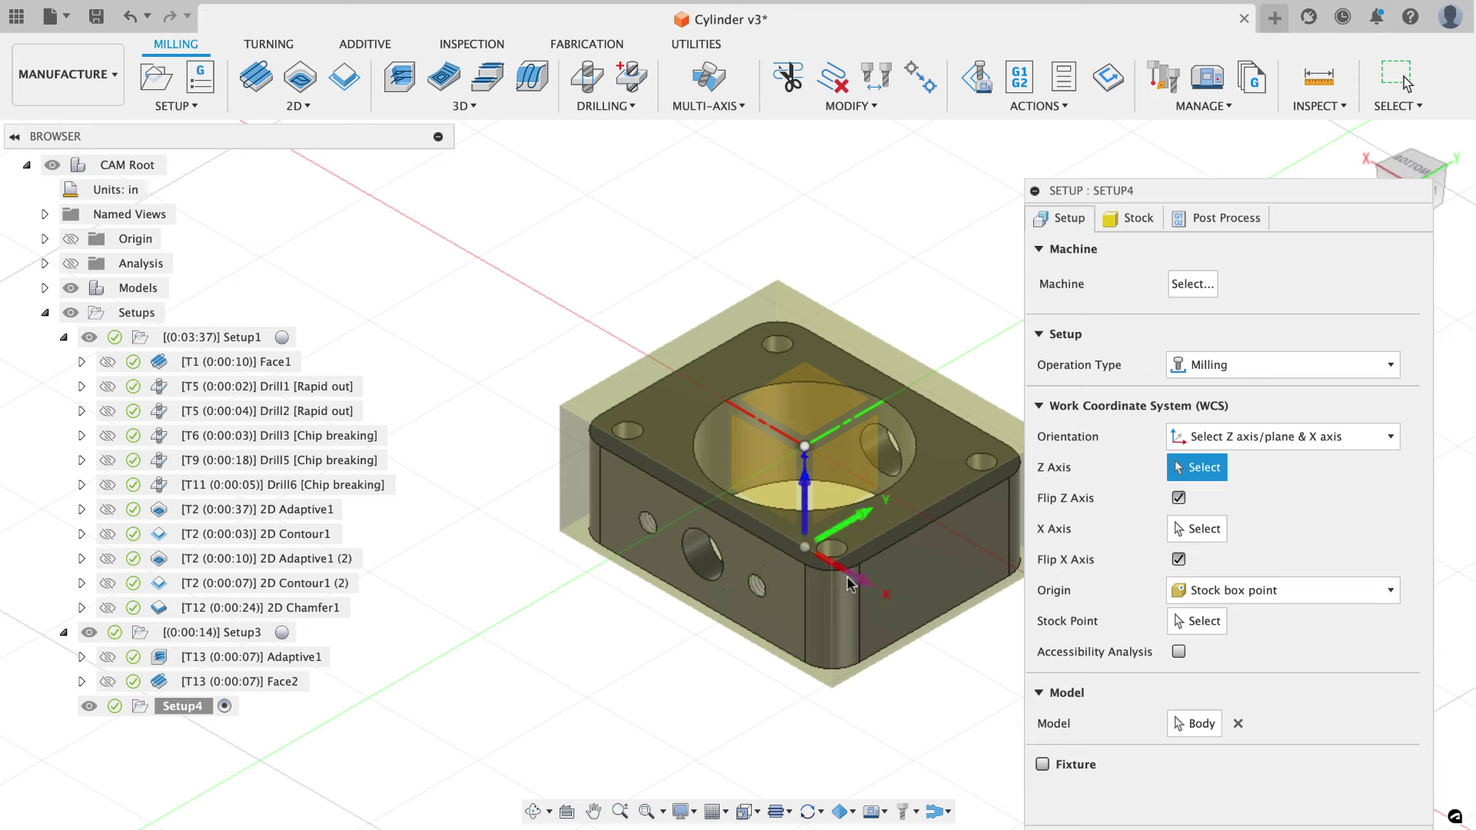
Set the setup's origin to Model box point and pick the block's lower back corner as the model point.
click(1239, 590)
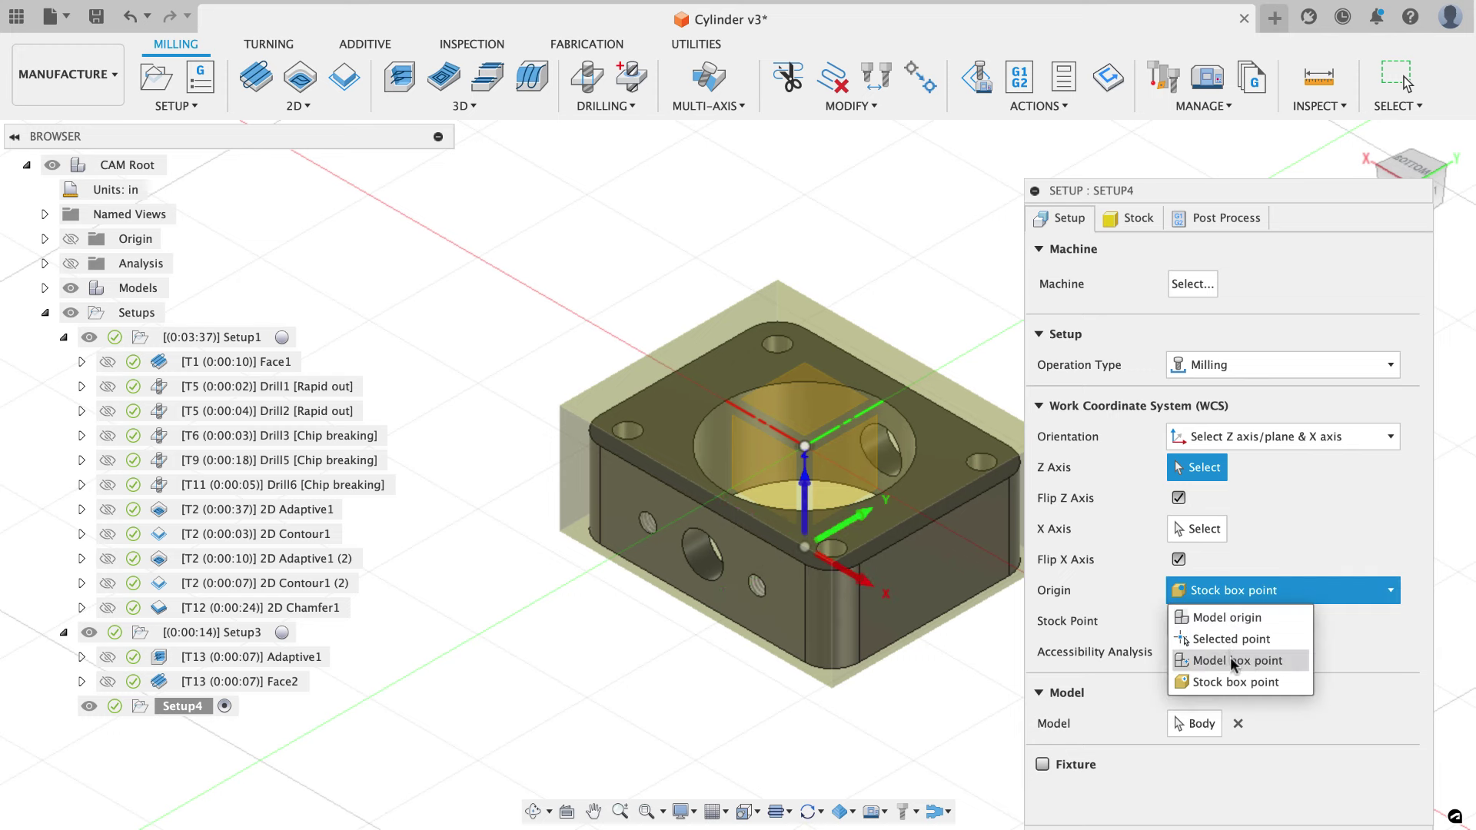
click(1230, 659)
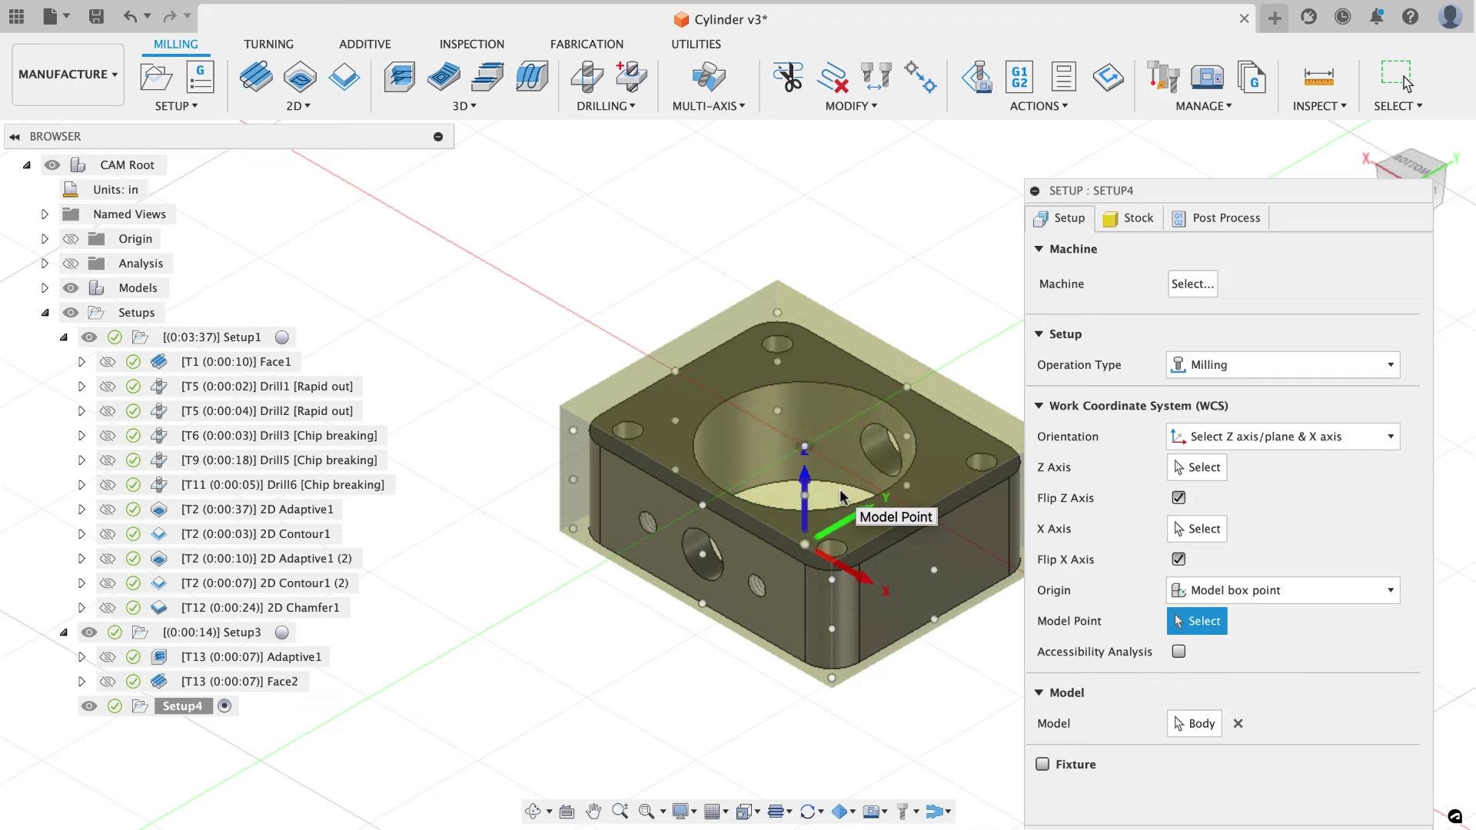
shift+middle_drag(840, 497, 540, 593)
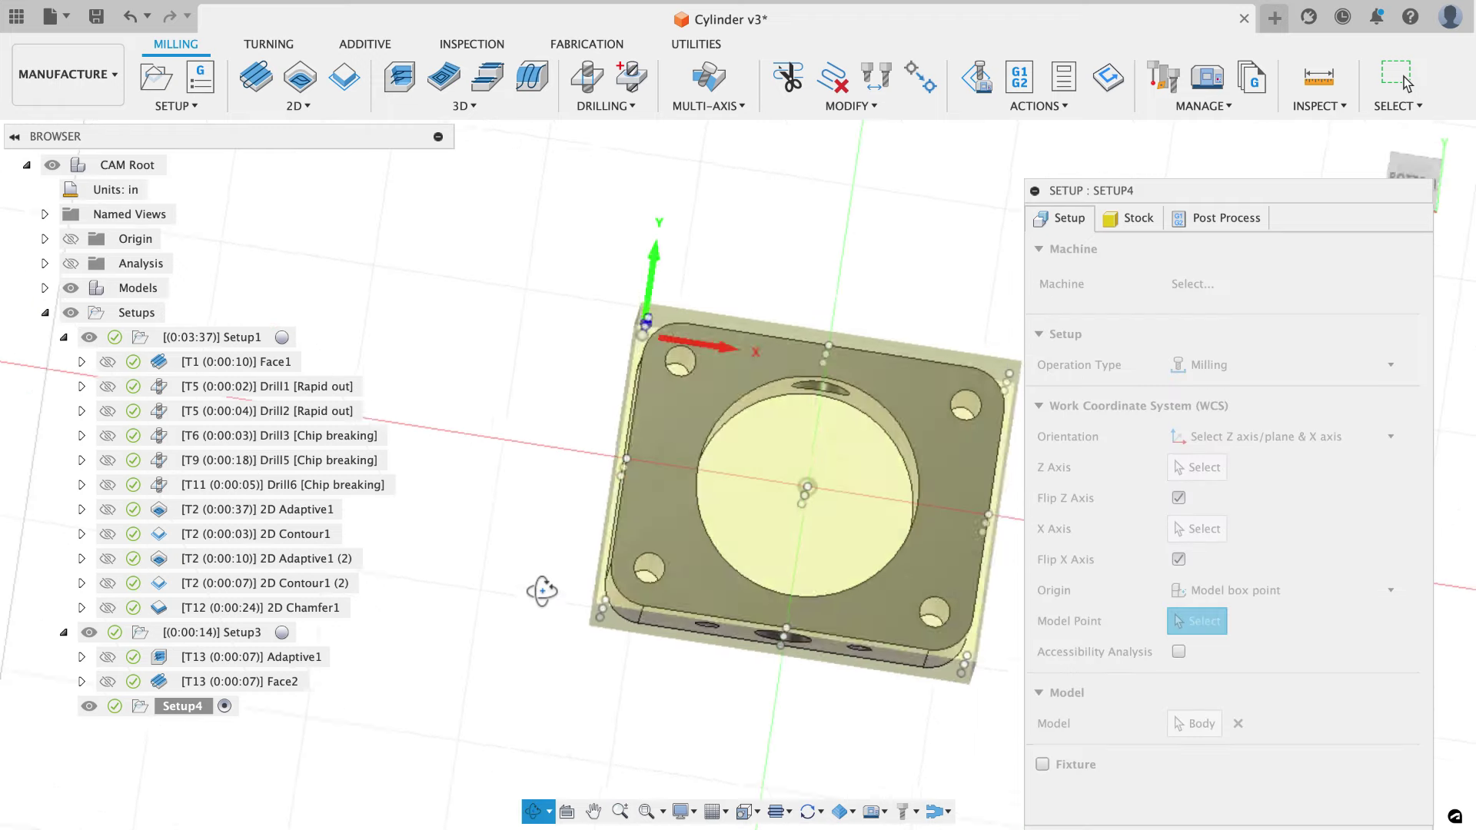
click(1405, 175)
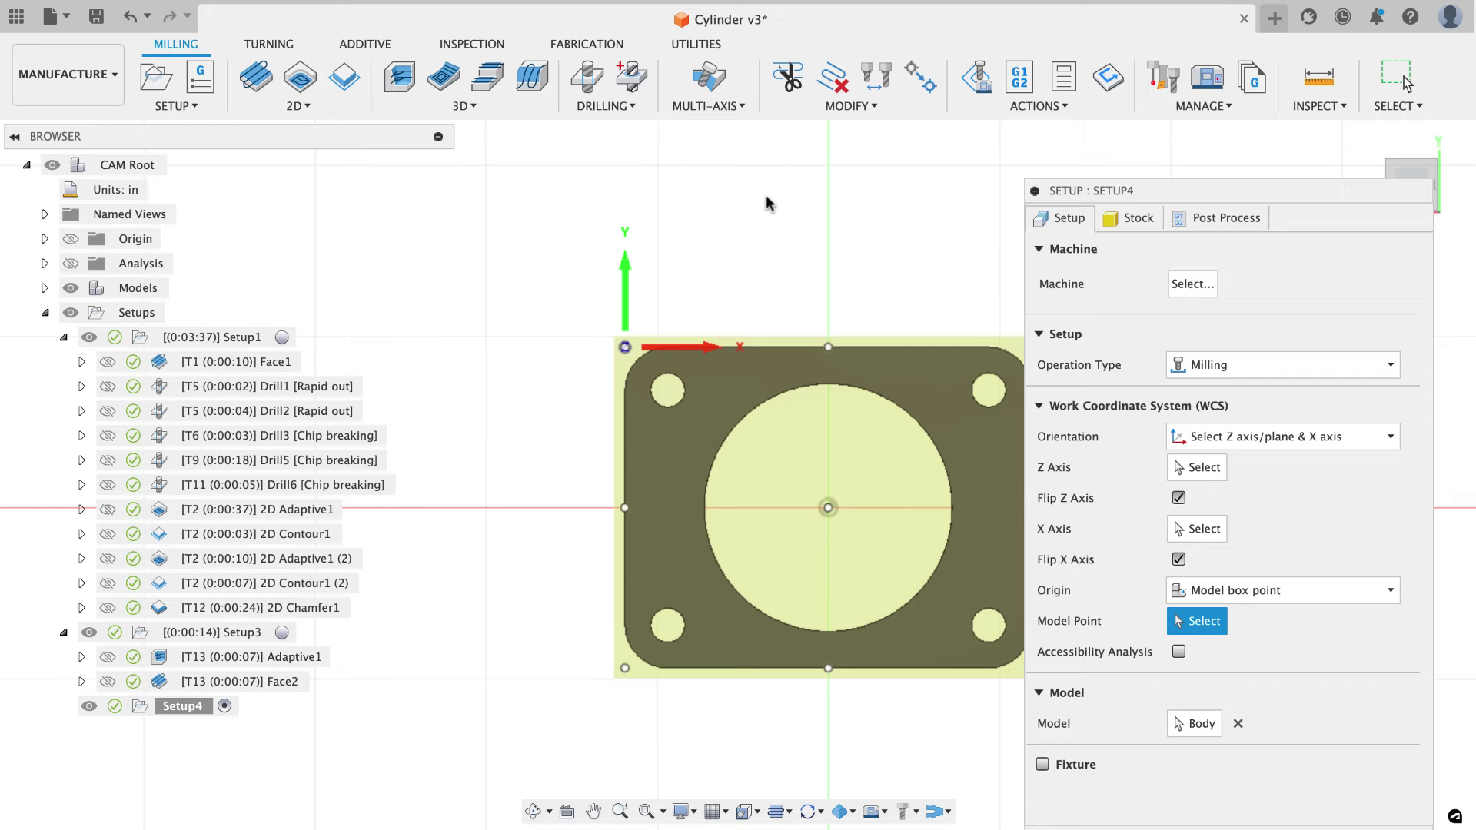
shift+middle_drag(759, 336, 876, 292)
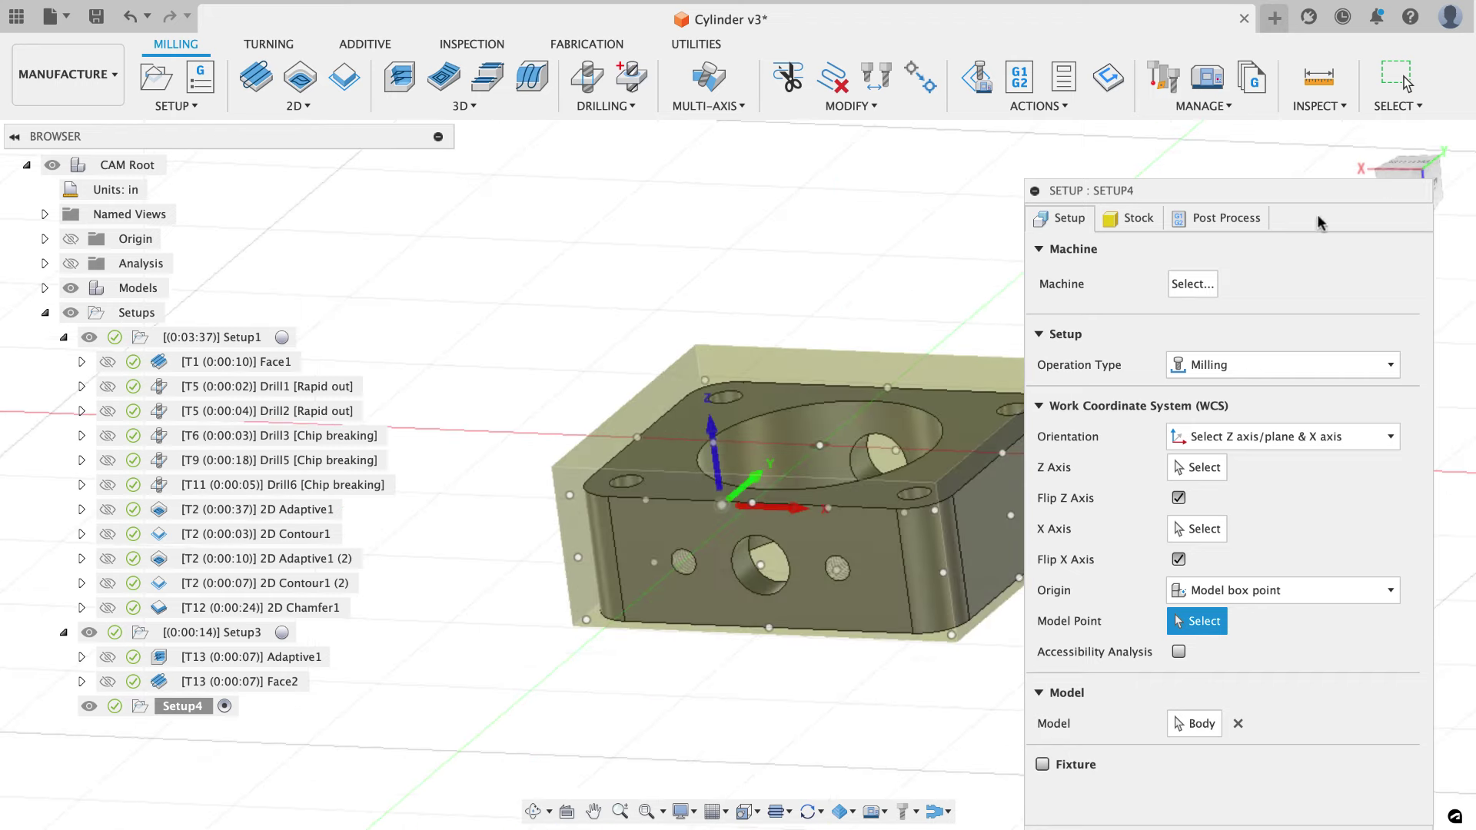
click(1420, 169)
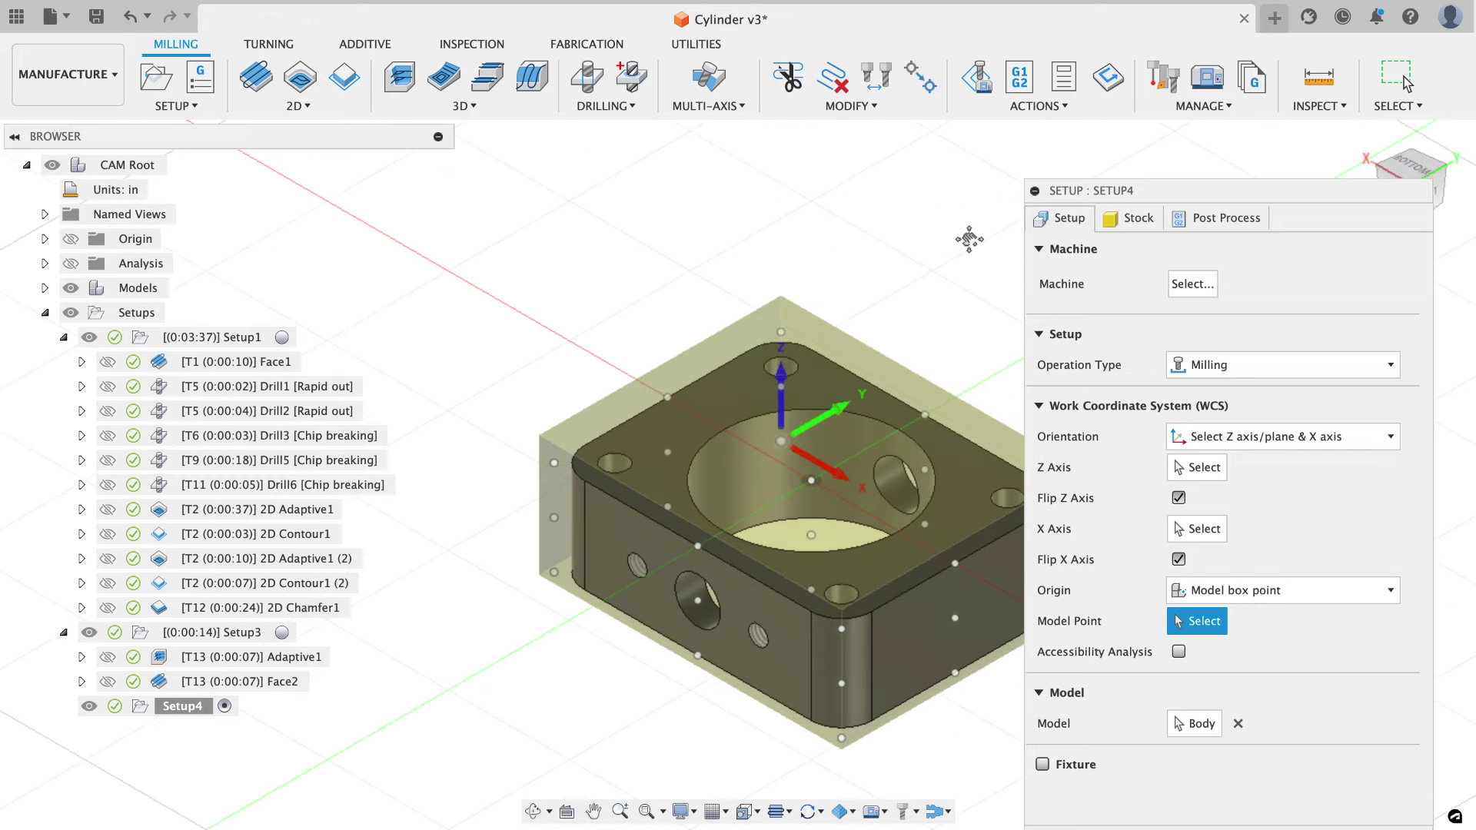
middle_drag(969, 239, 876, 241)
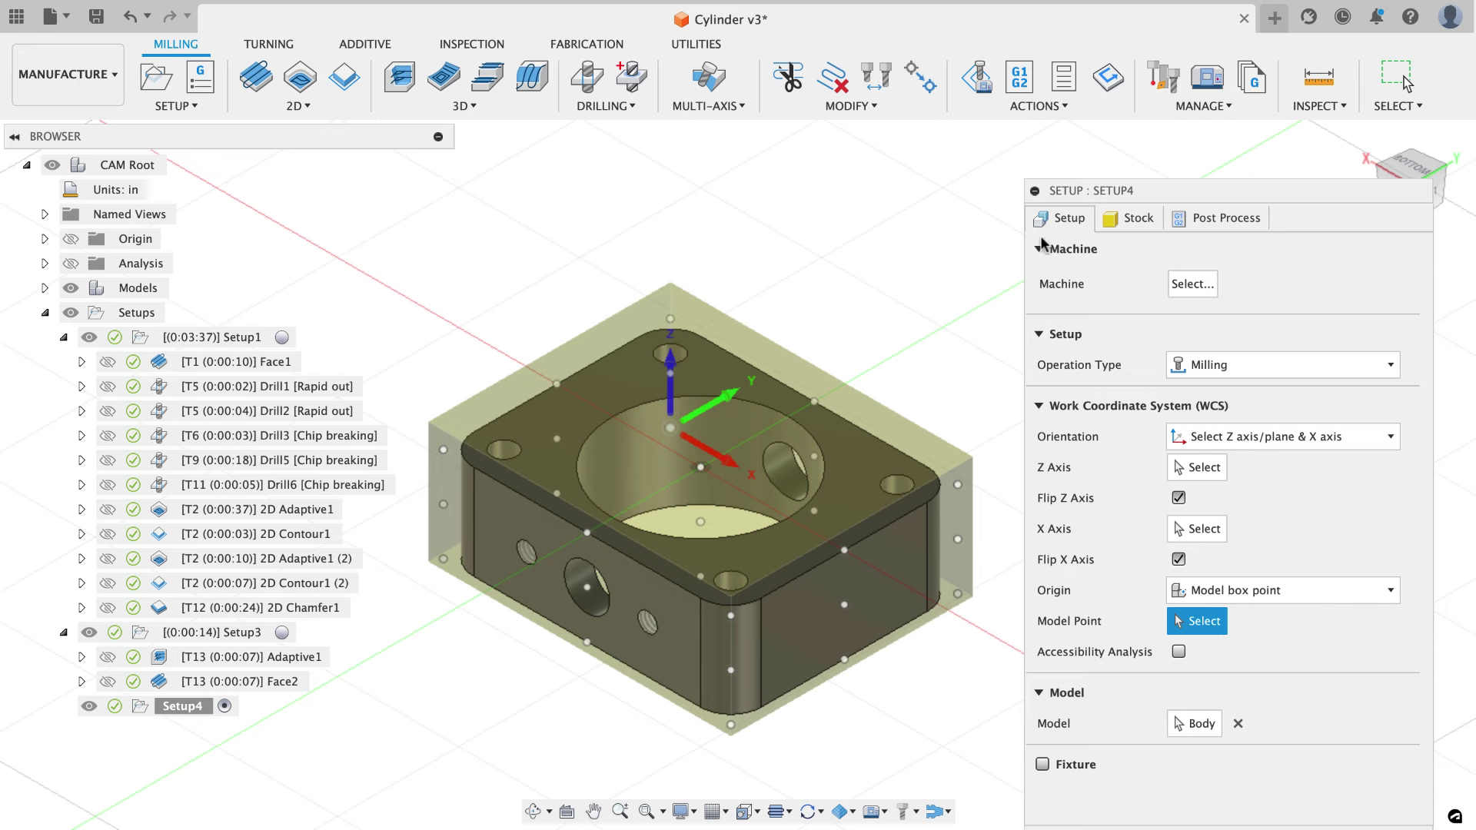
Review the setup's stock and post-process settings and accept the setup.
click(1126, 223)
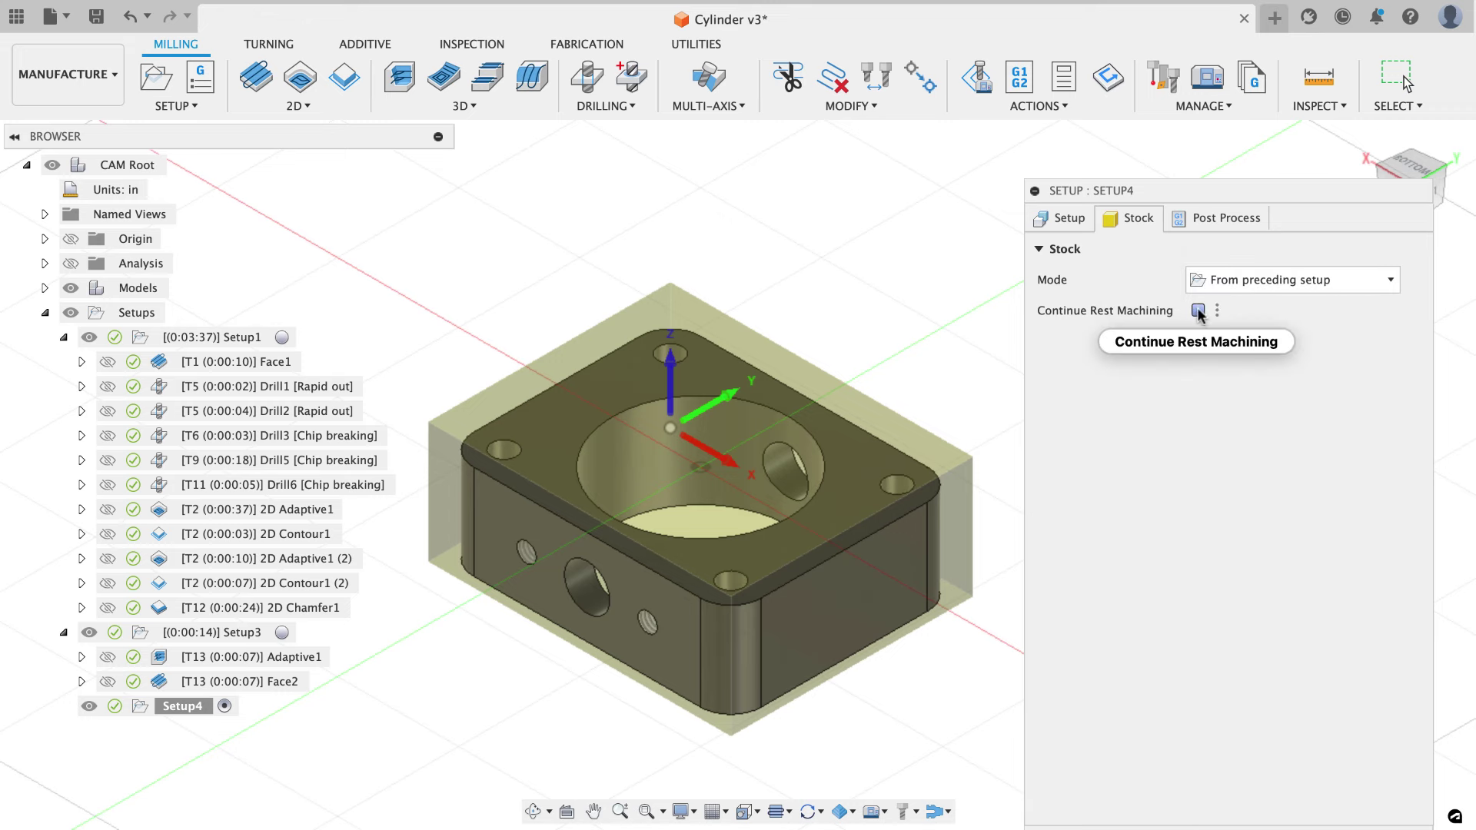
click(1226, 218)
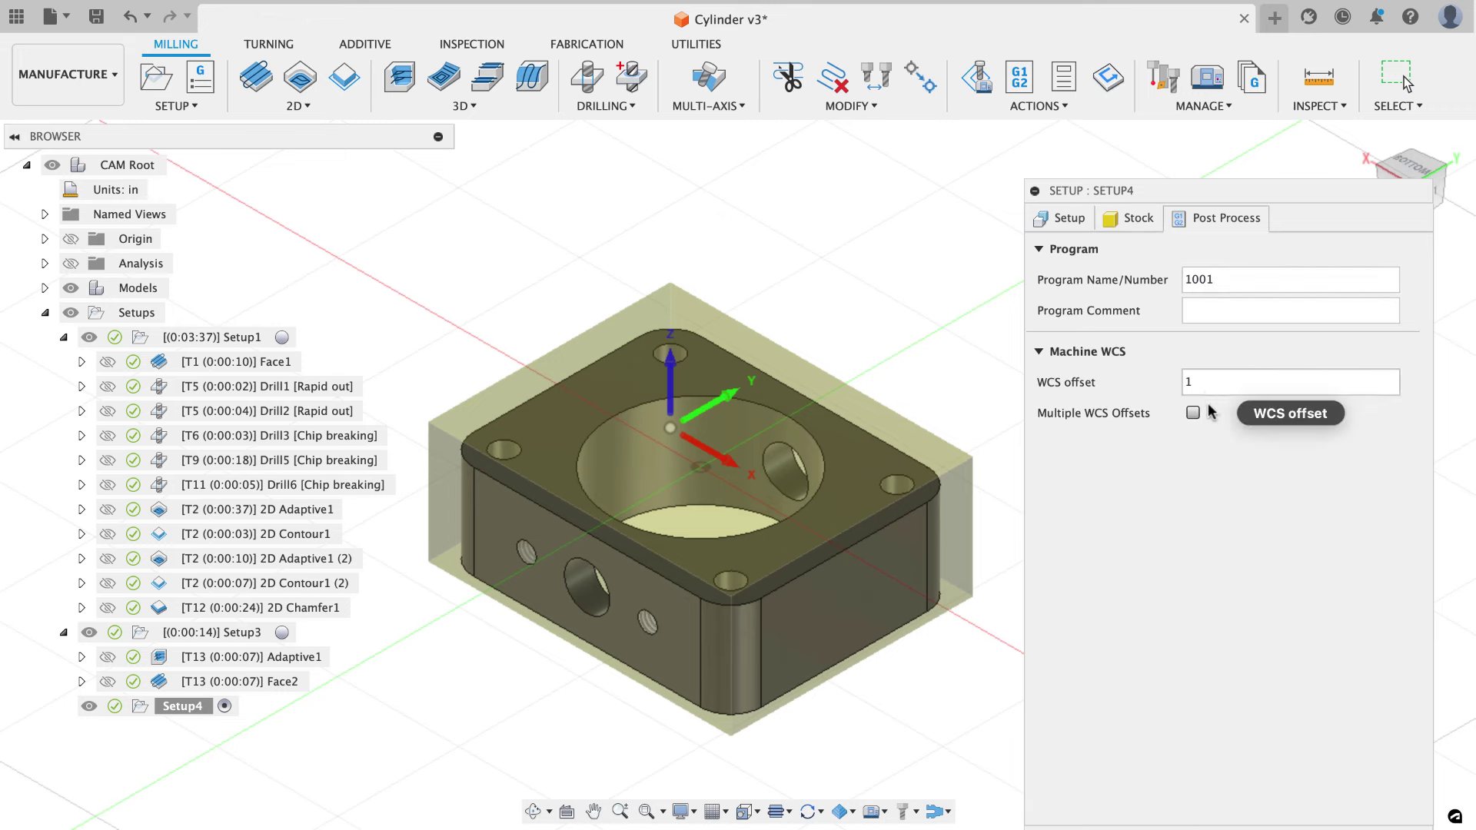
click(1069, 217)
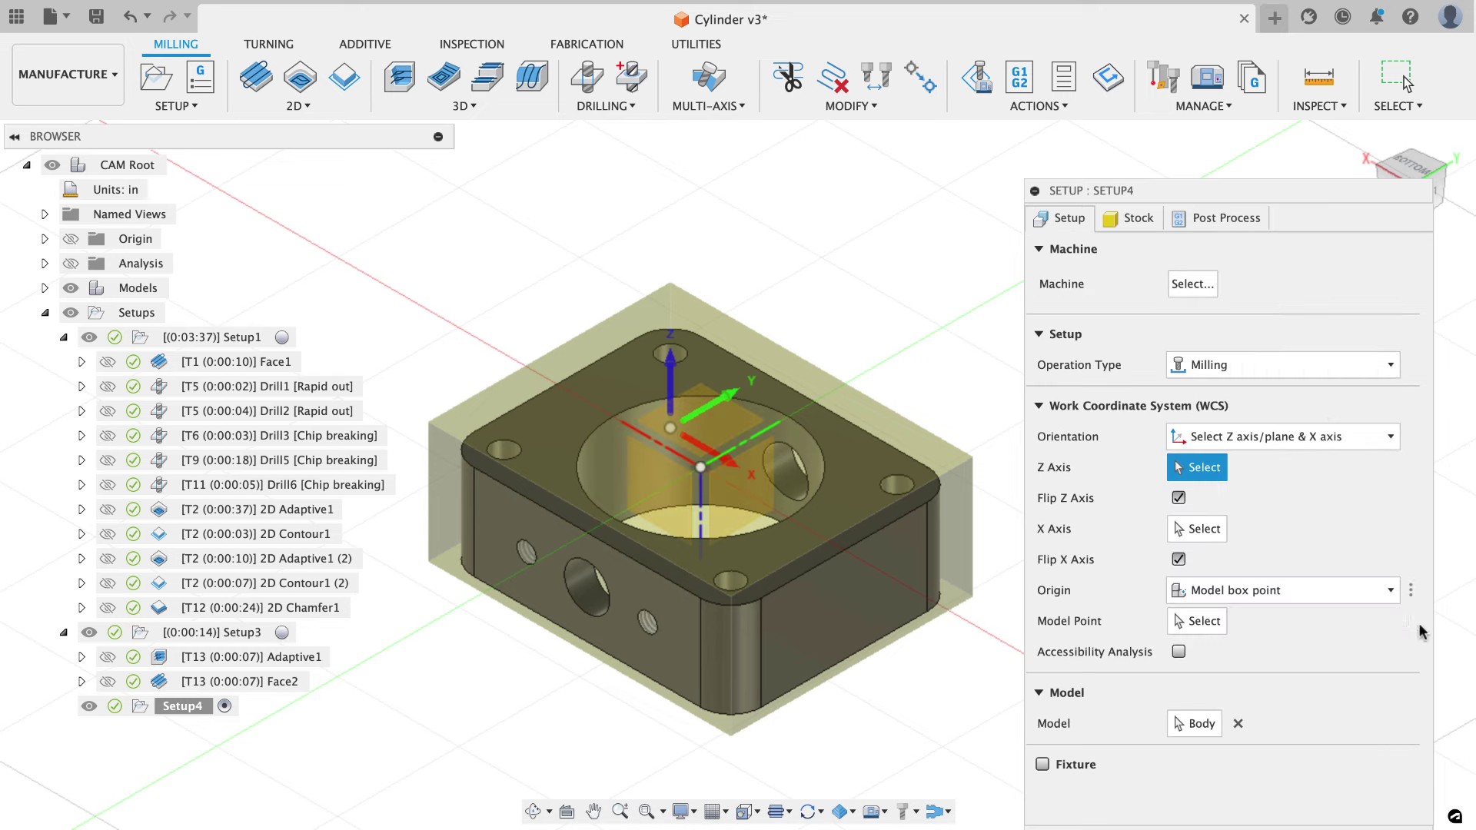
drag(1304, 206, 1257, 108)
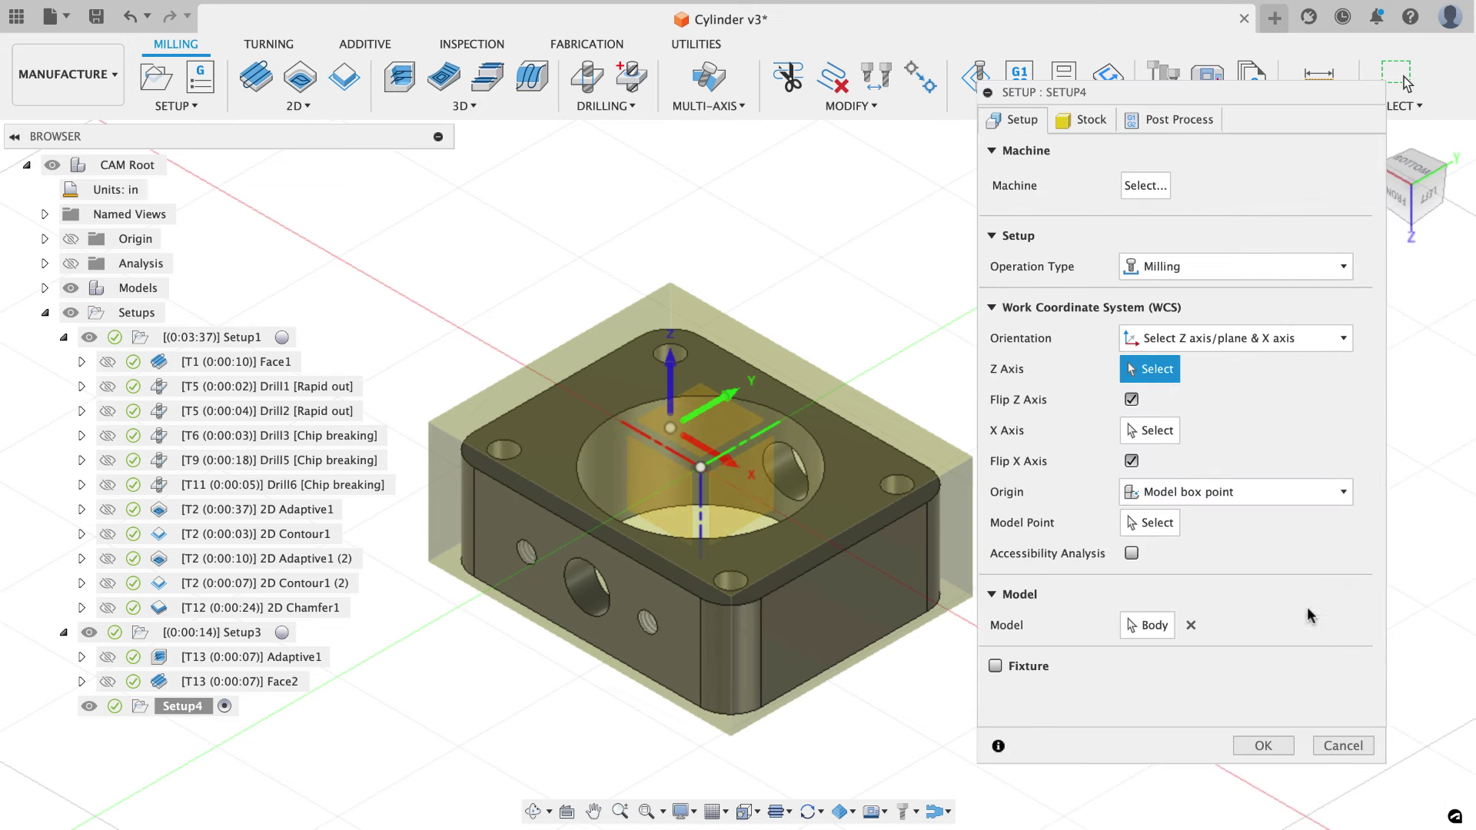
click(1280, 747)
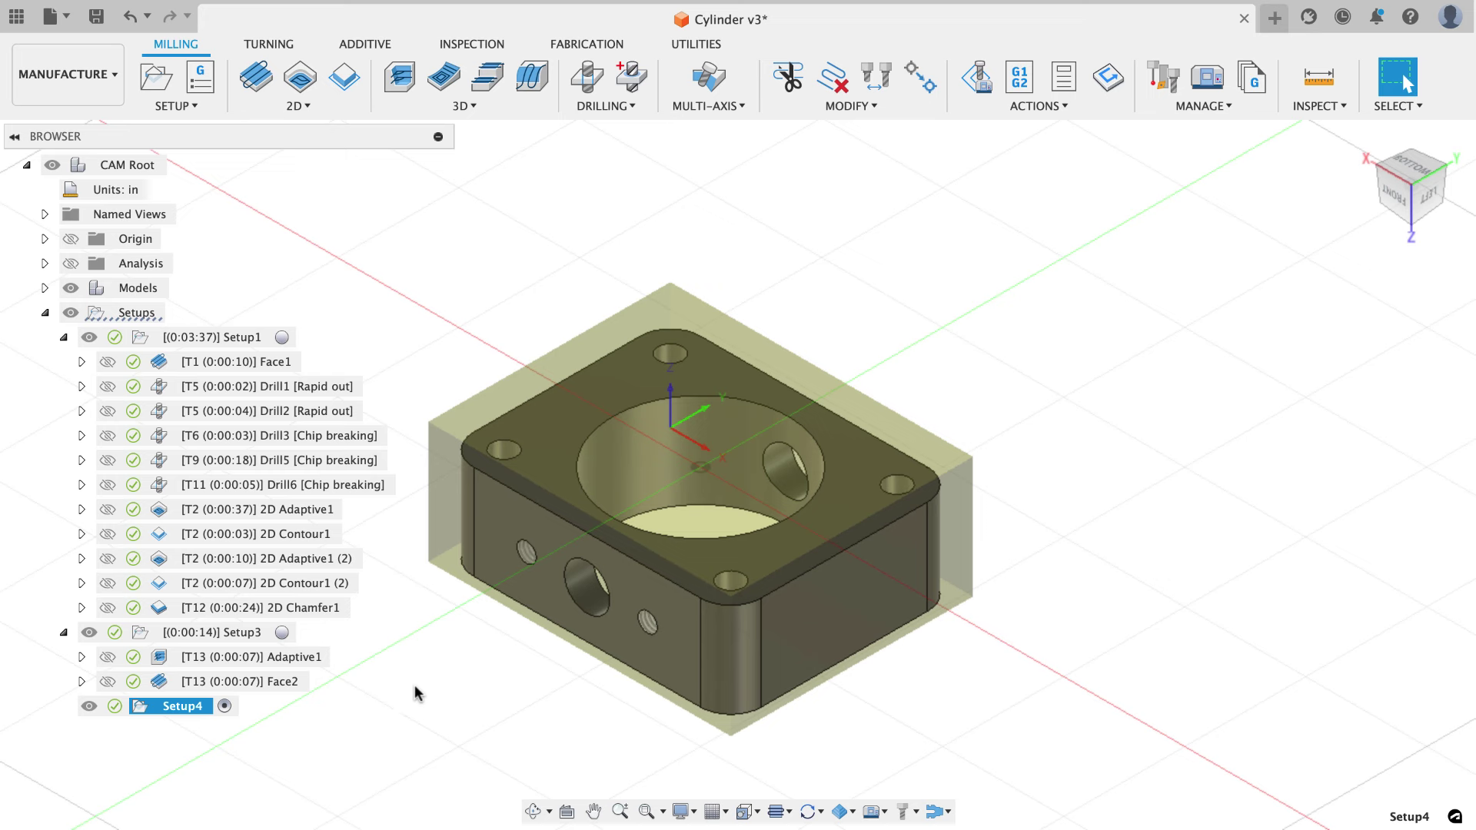
Collapse Setup3 and copy the 2D Chamfer1 operation from Setup1 into Setup4.
click(64, 634)
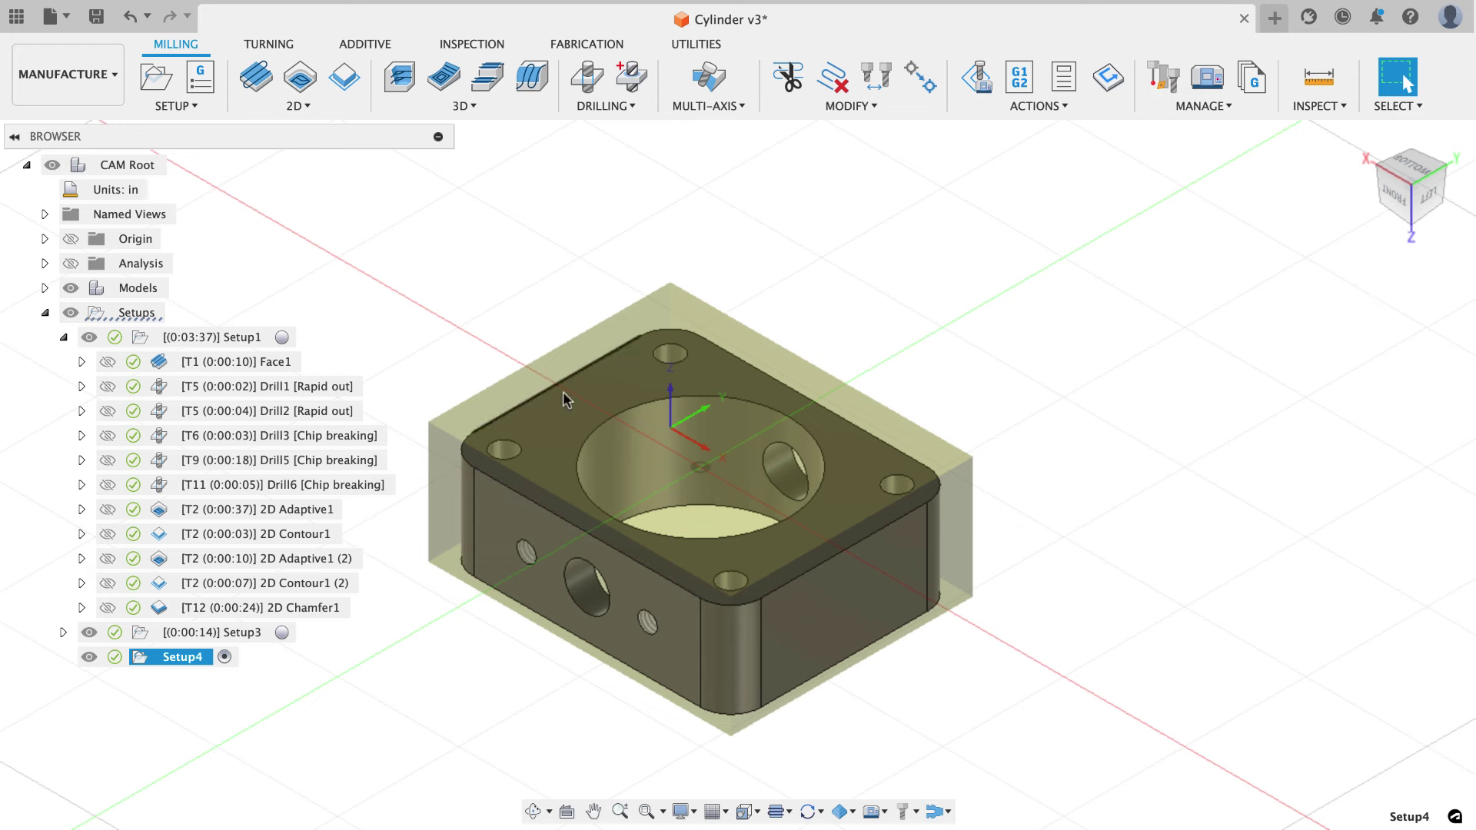
click(312, 607)
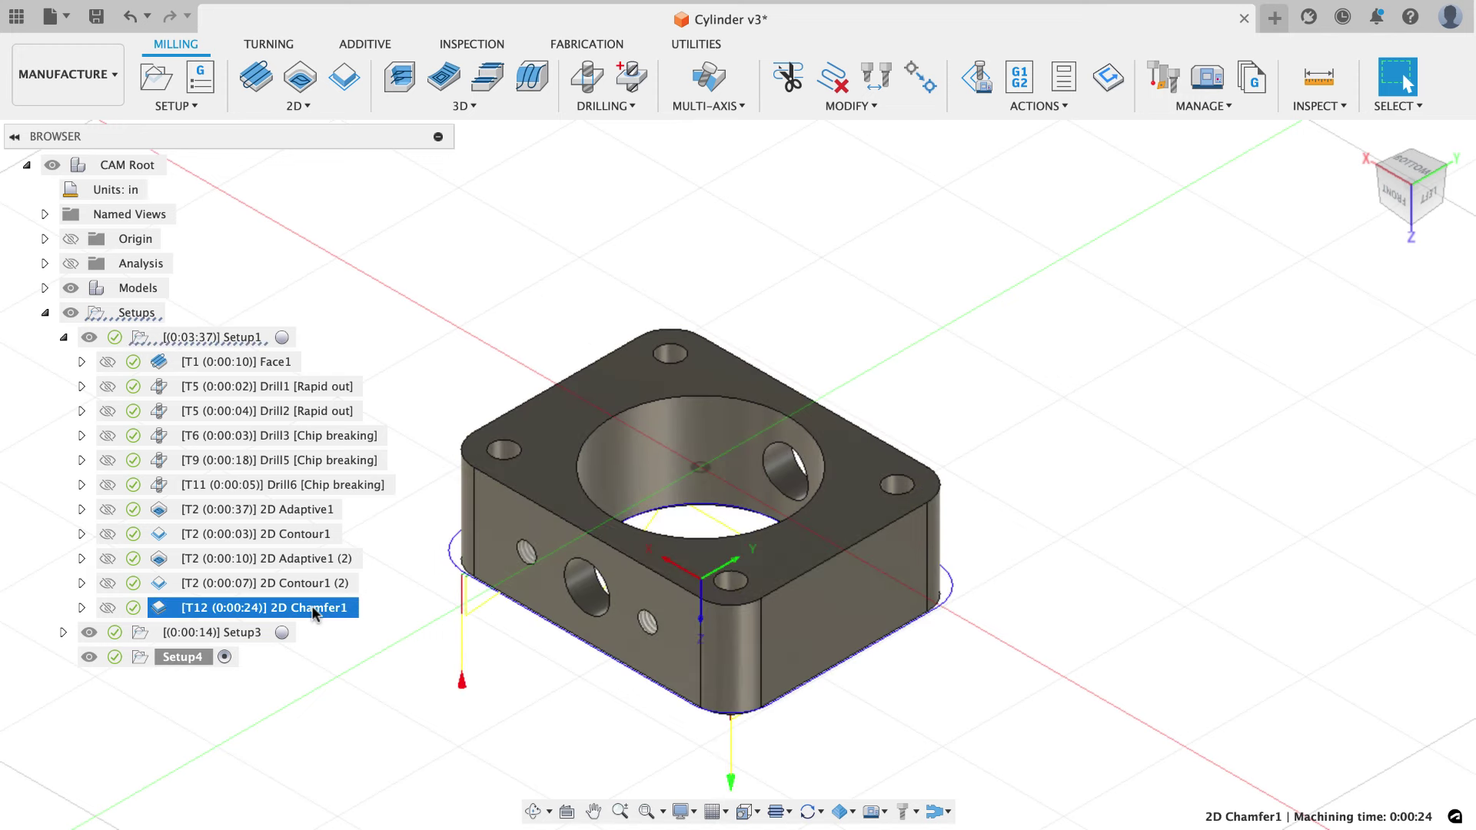
right_click(314, 611)
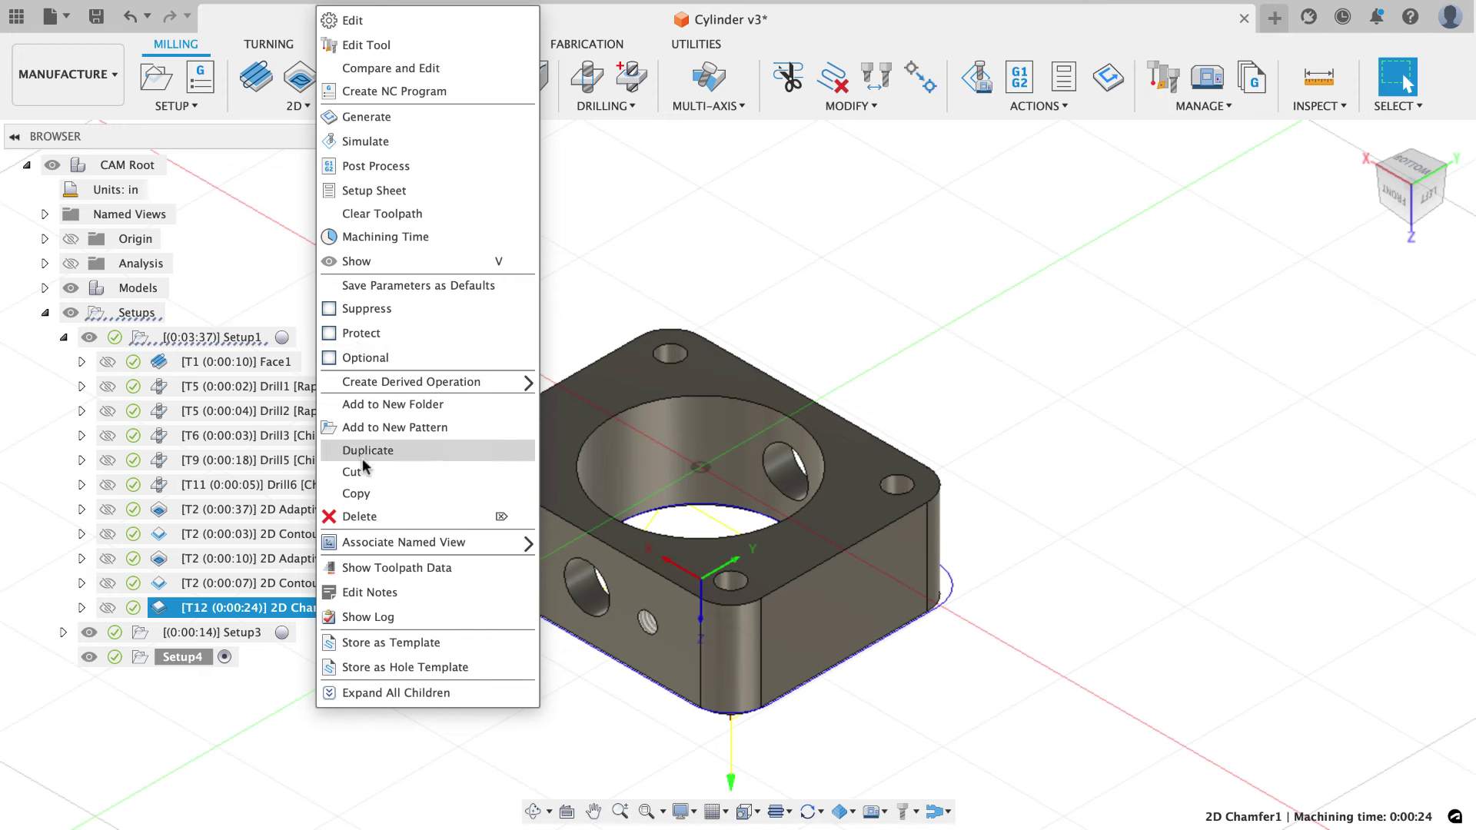
click(362, 476)
right_click(192, 654)
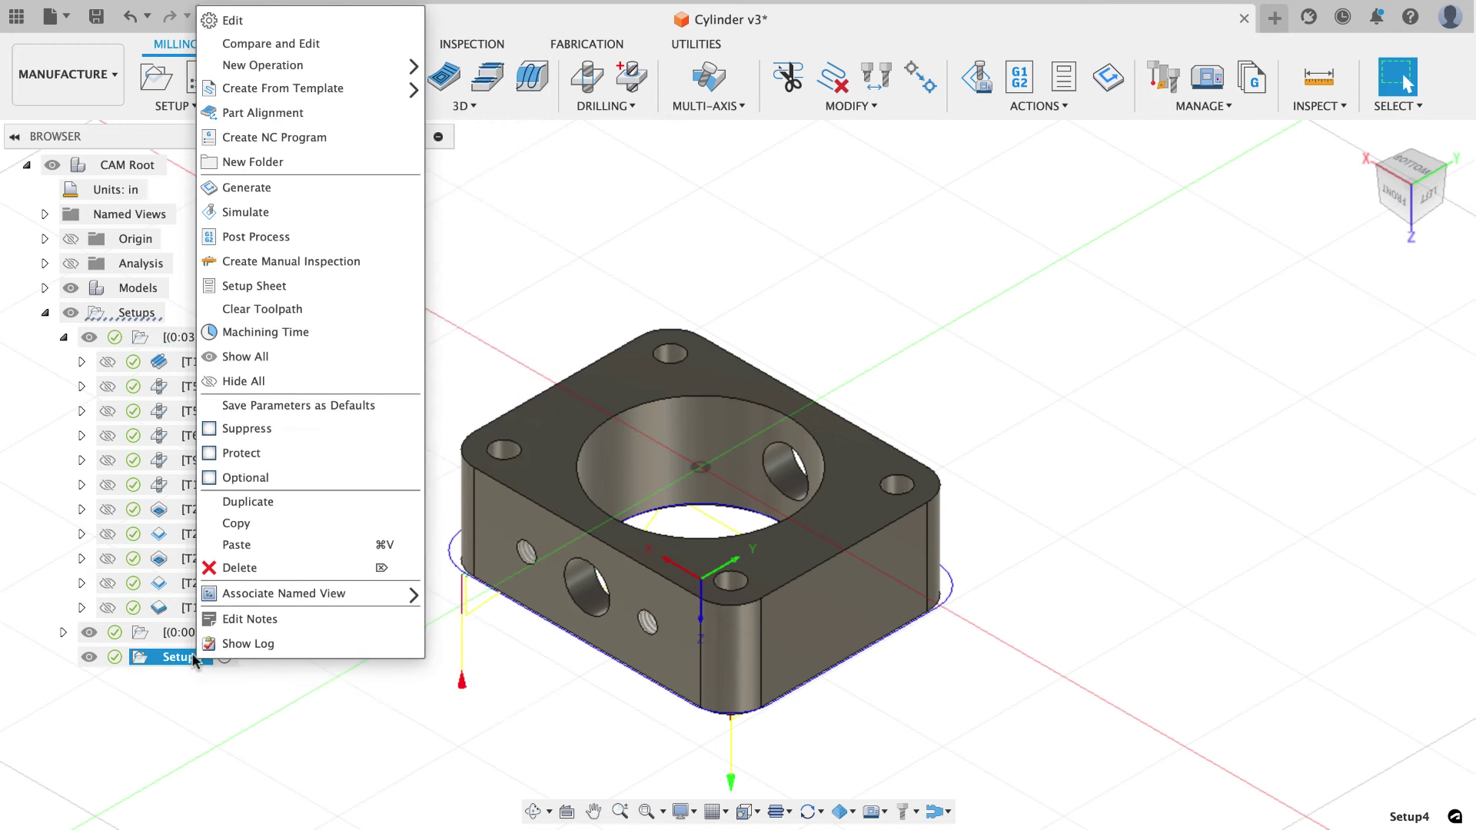
click(238, 544)
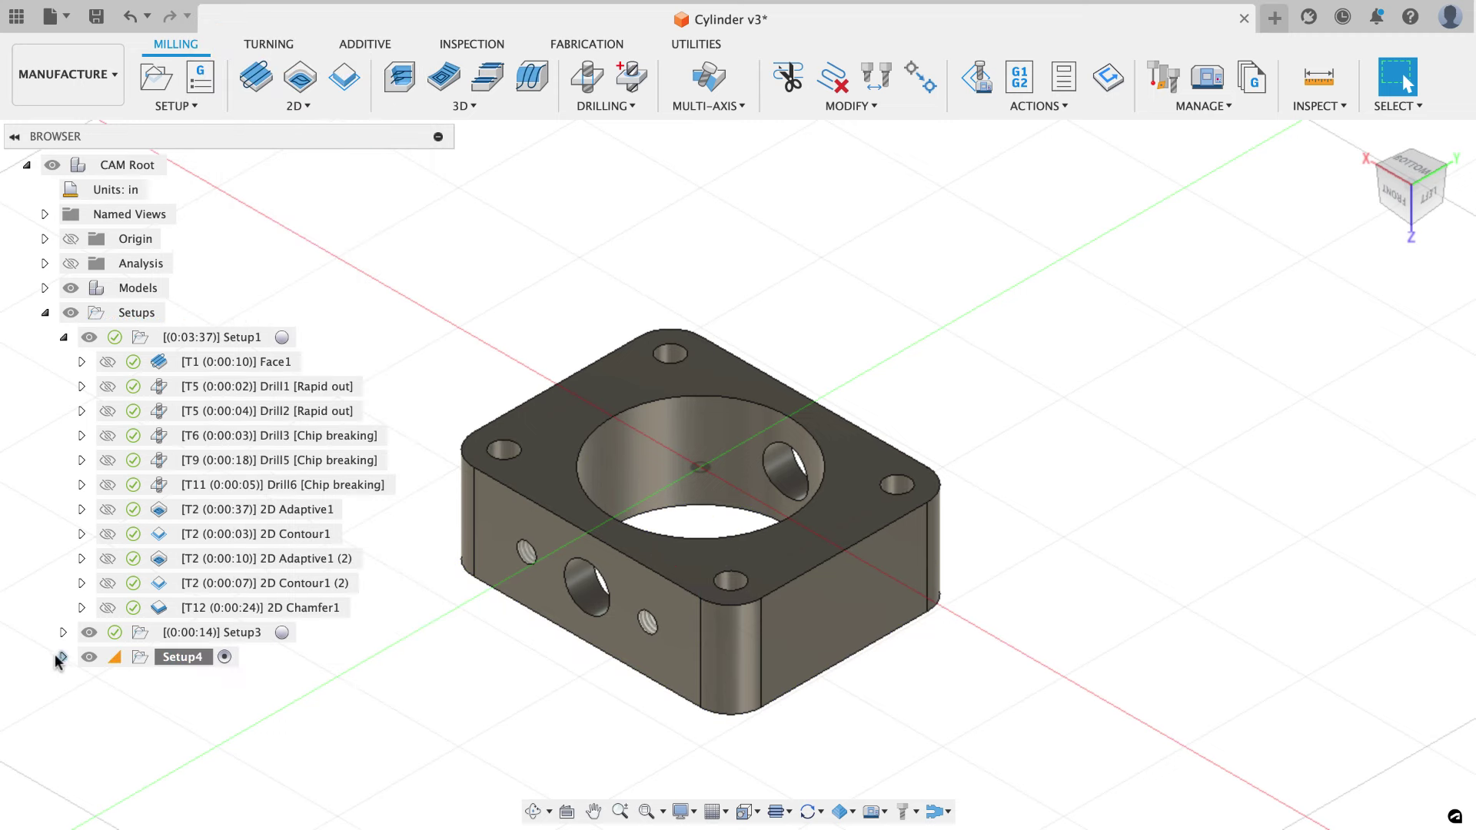
Open the copied chamfer operation in Setup4 for editing and clear its contour selection.
click(63, 656)
click(220, 679)
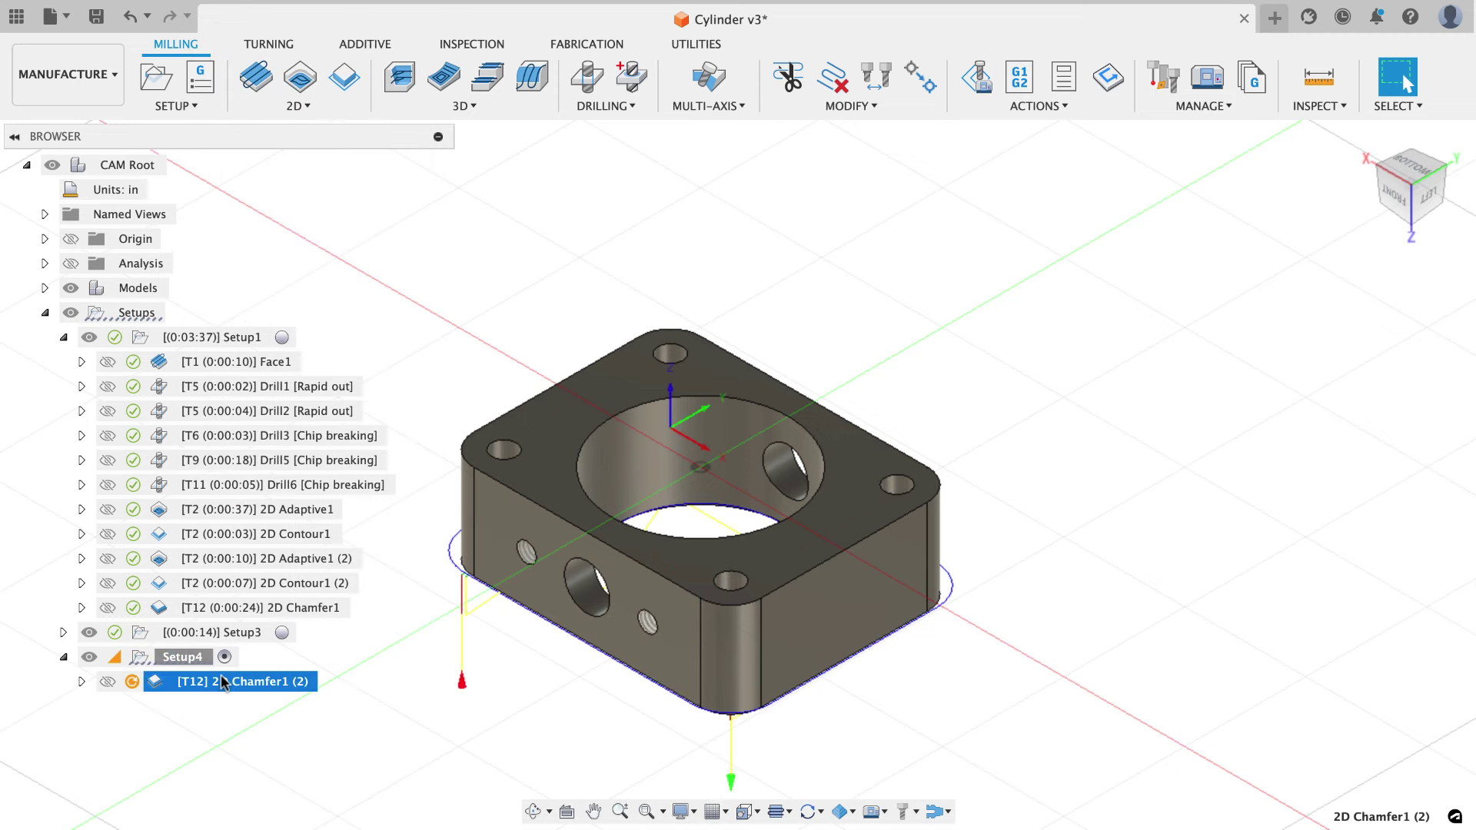
right_click(219, 679)
click(253, 20)
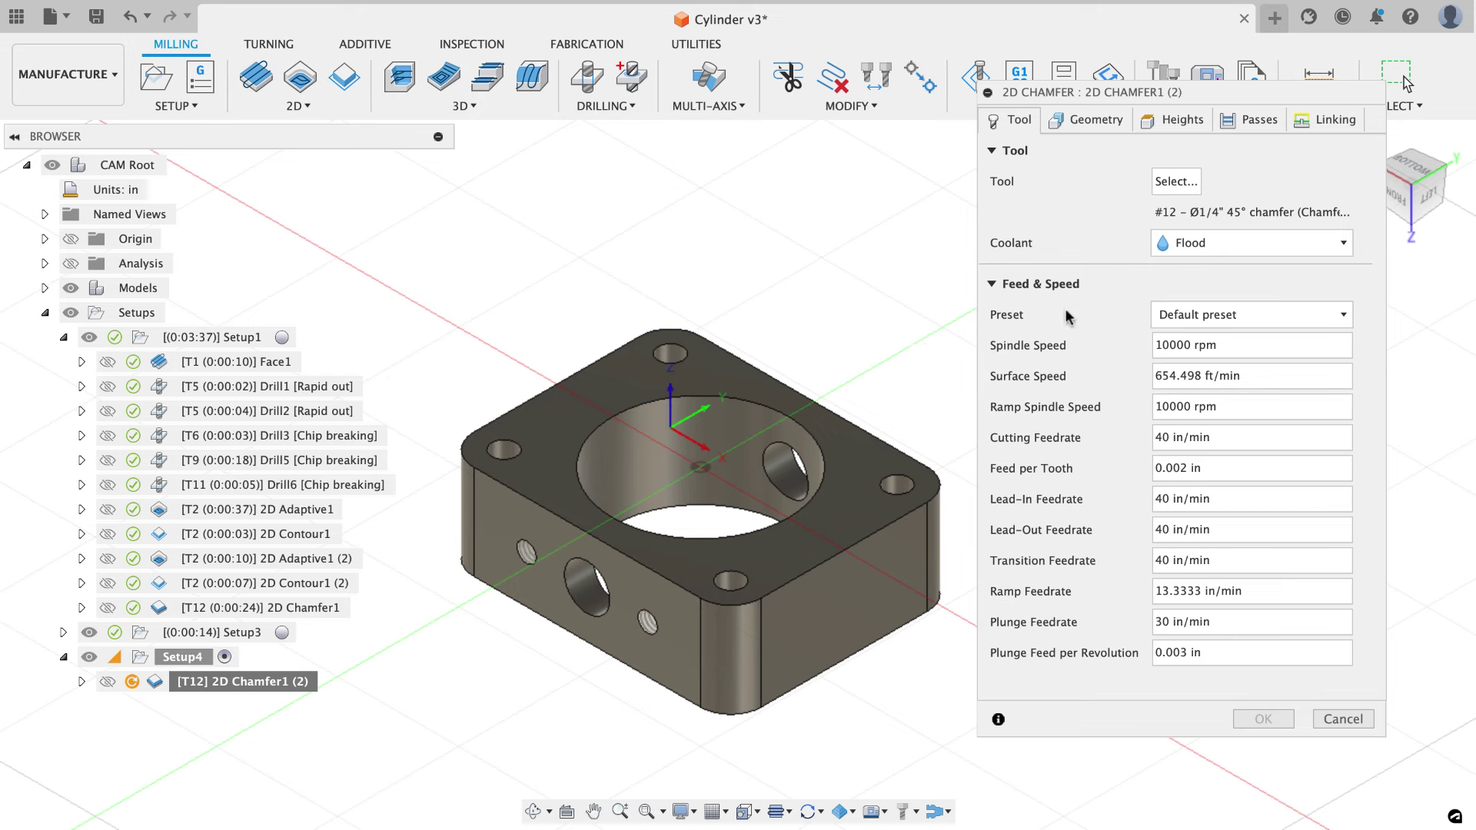
click(1095, 122)
click(1176, 182)
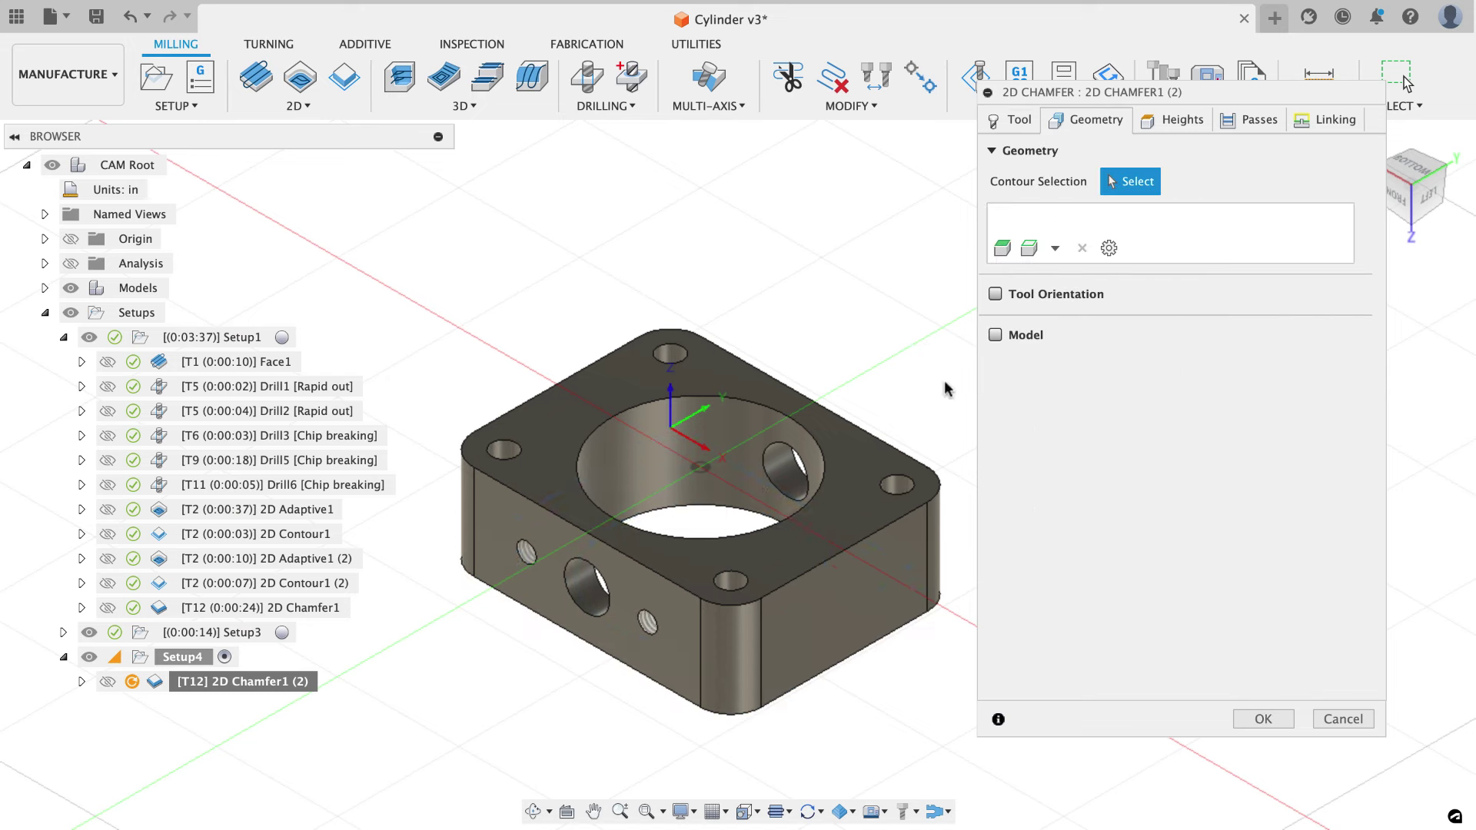
Select the upper face's outer edge, three of its corner holes and the large bore as chamfer contours.
click(608, 551)
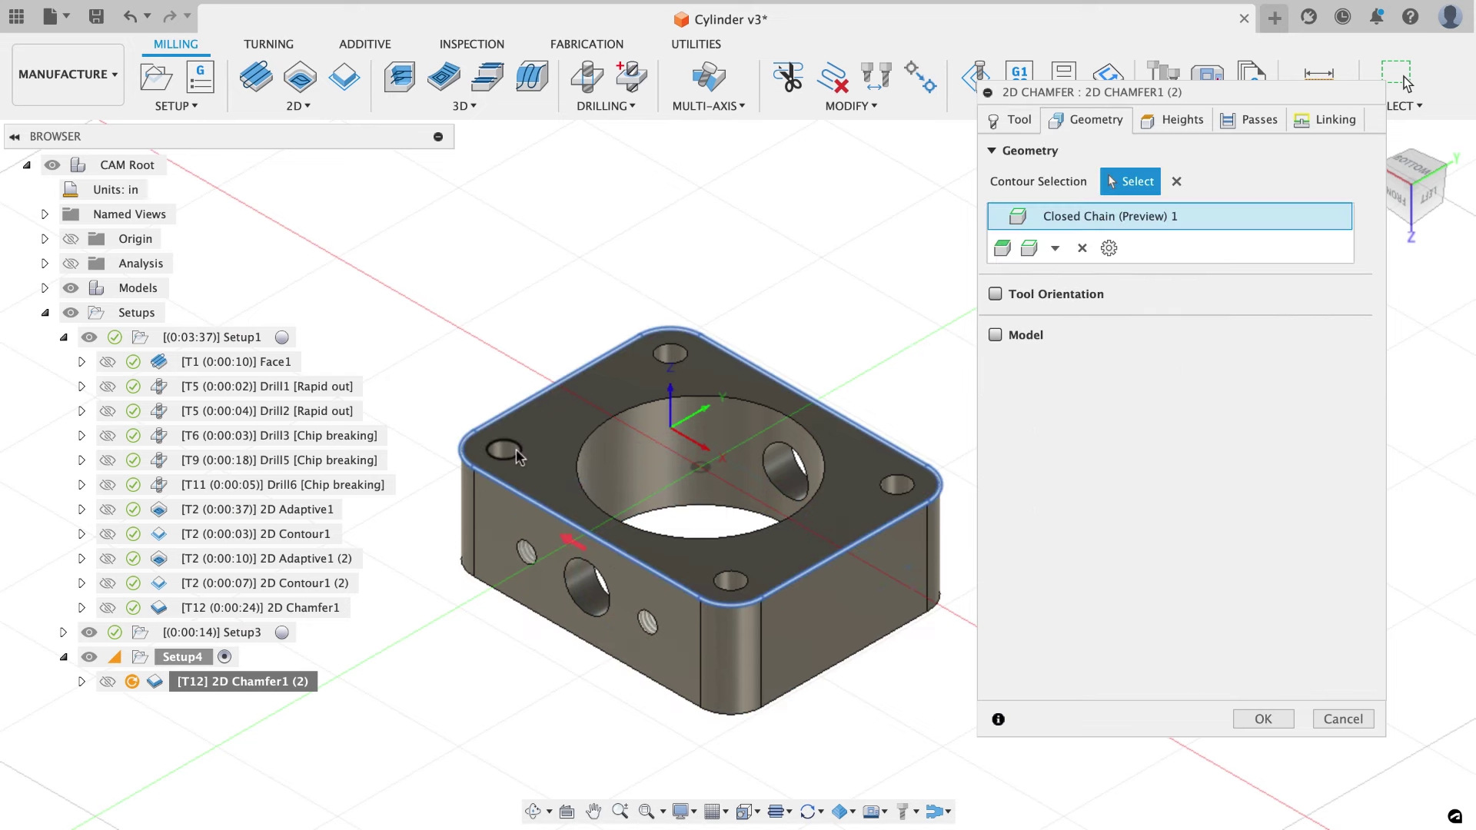
click(503, 453)
click(673, 361)
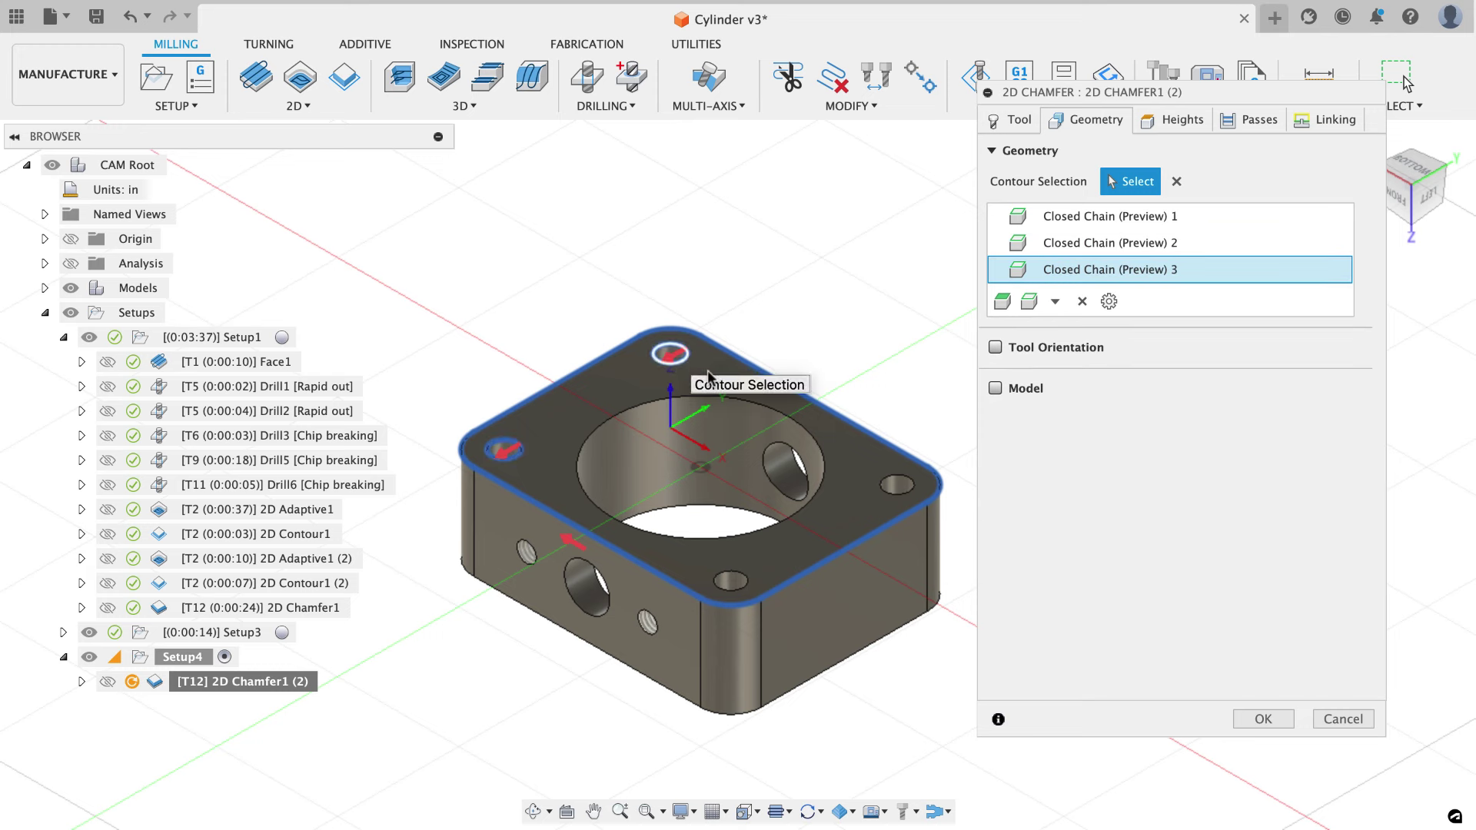
click(888, 480)
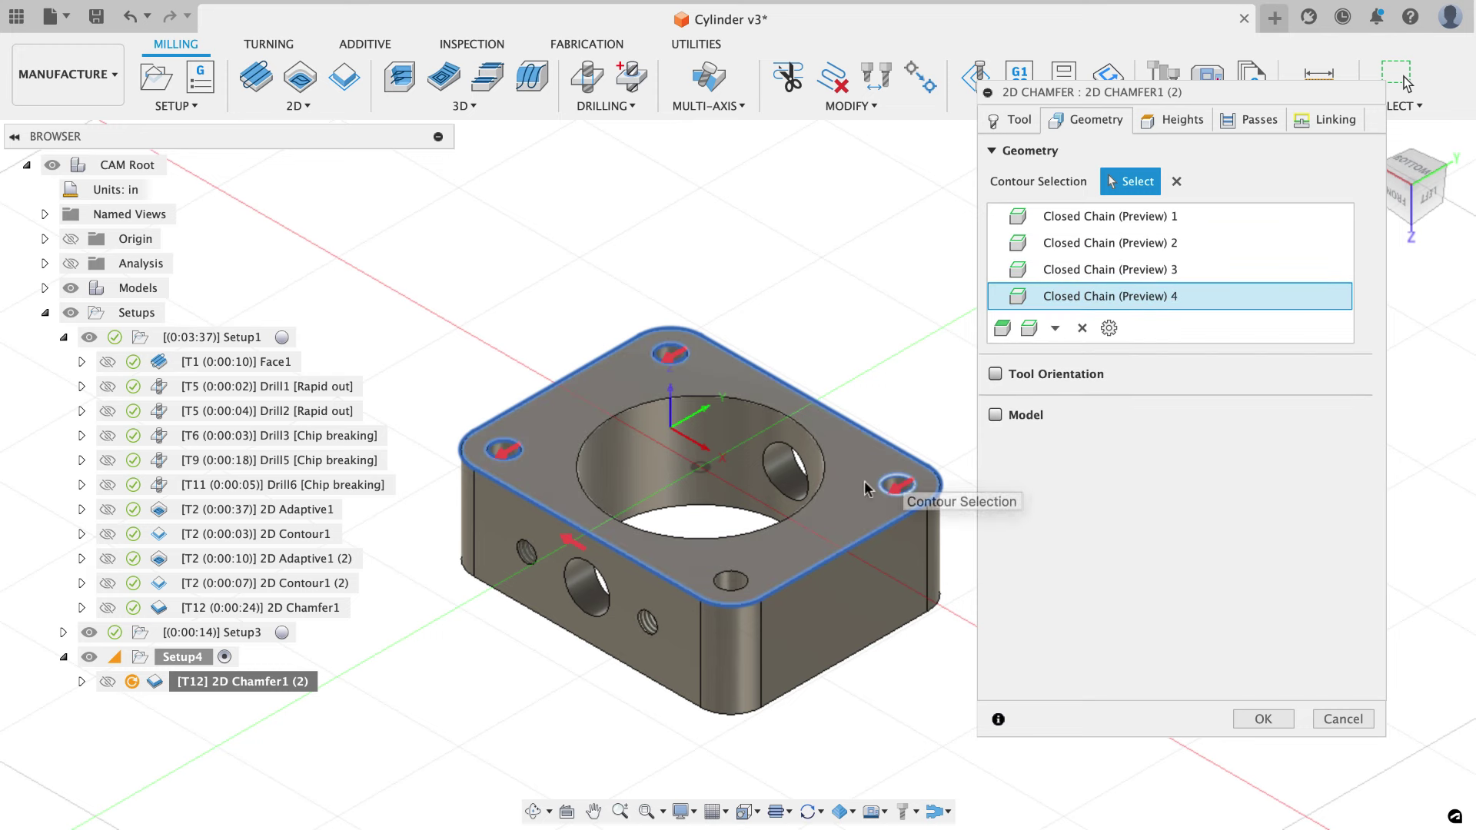
click(819, 498)
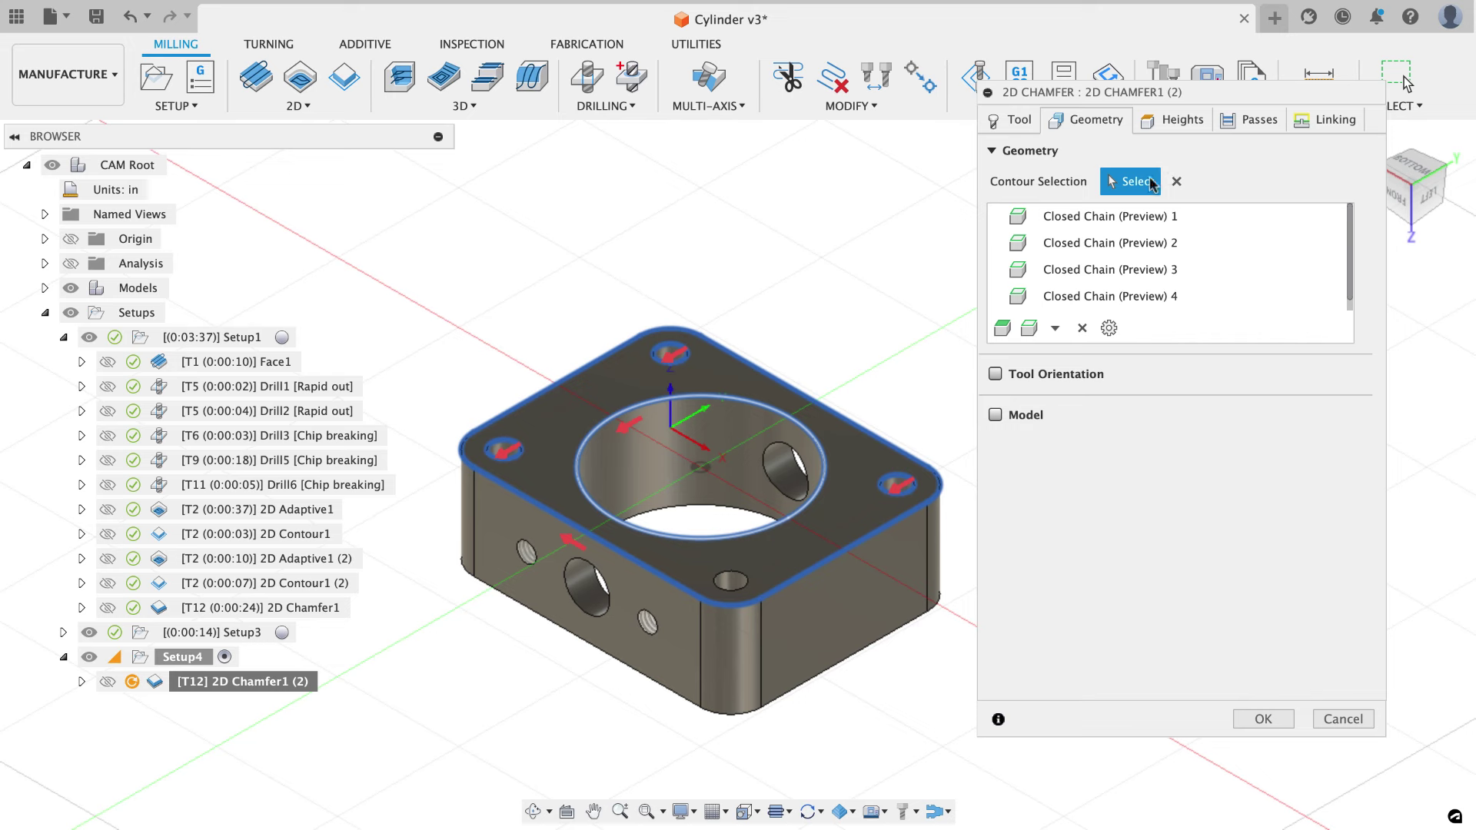
Pick a preferred lead-in position at the outer edge's front corner, accept the chamfer operation and clear the selection.
click(1334, 121)
click(1222, 602)
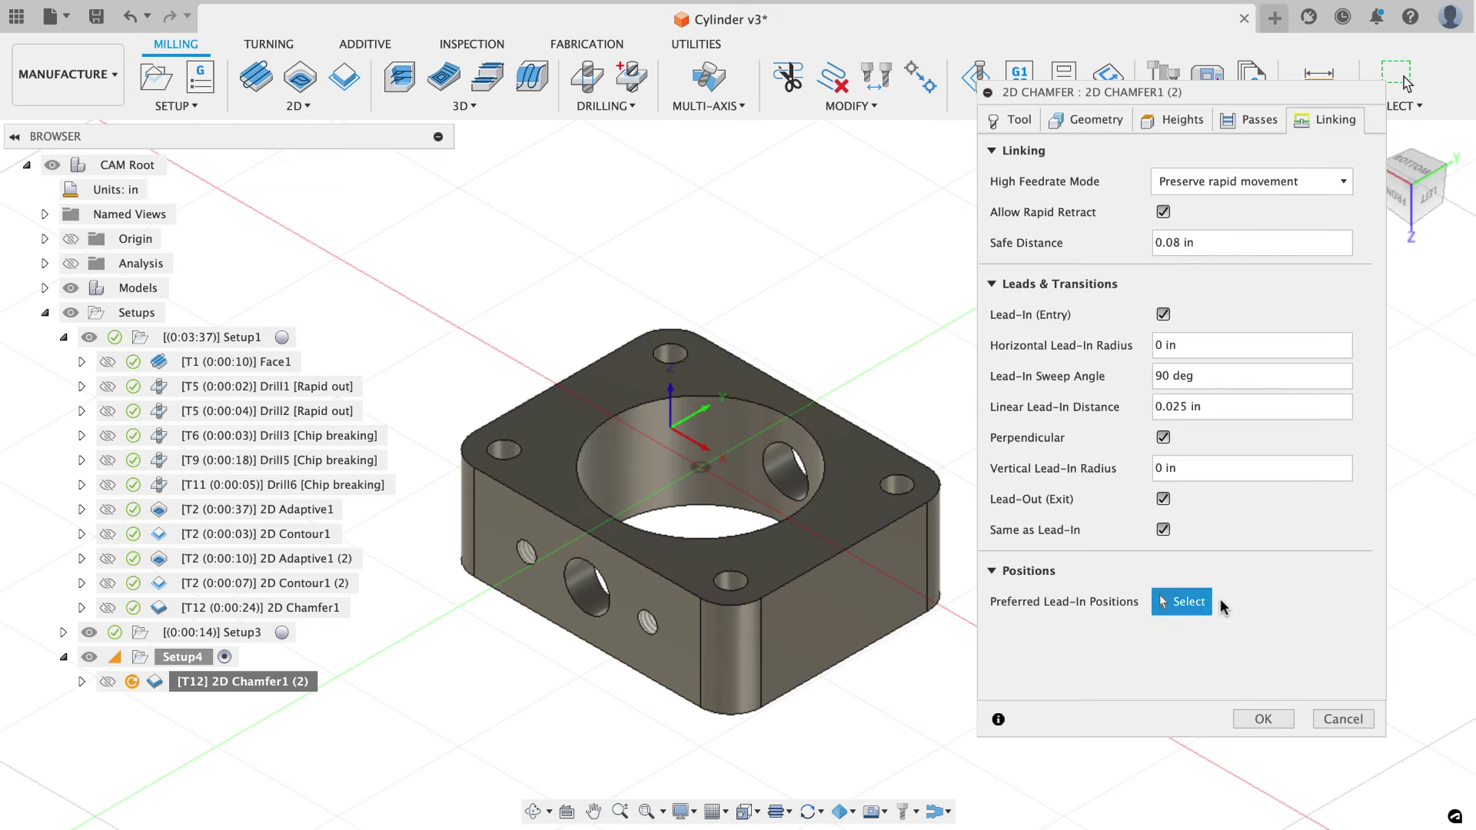
click(700, 598)
click(1263, 719)
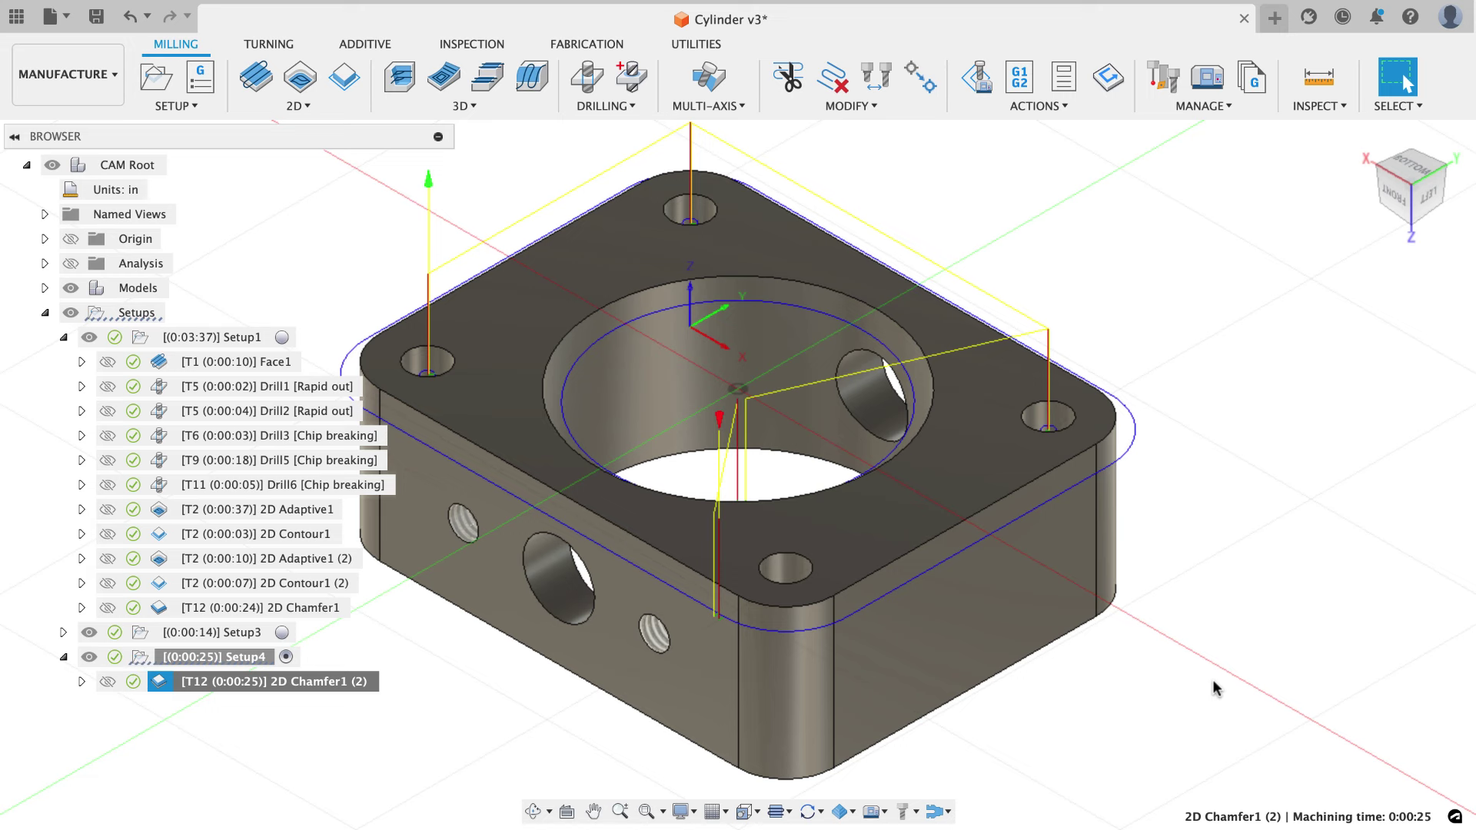
middle_drag(1212, 637, 1277, 629)
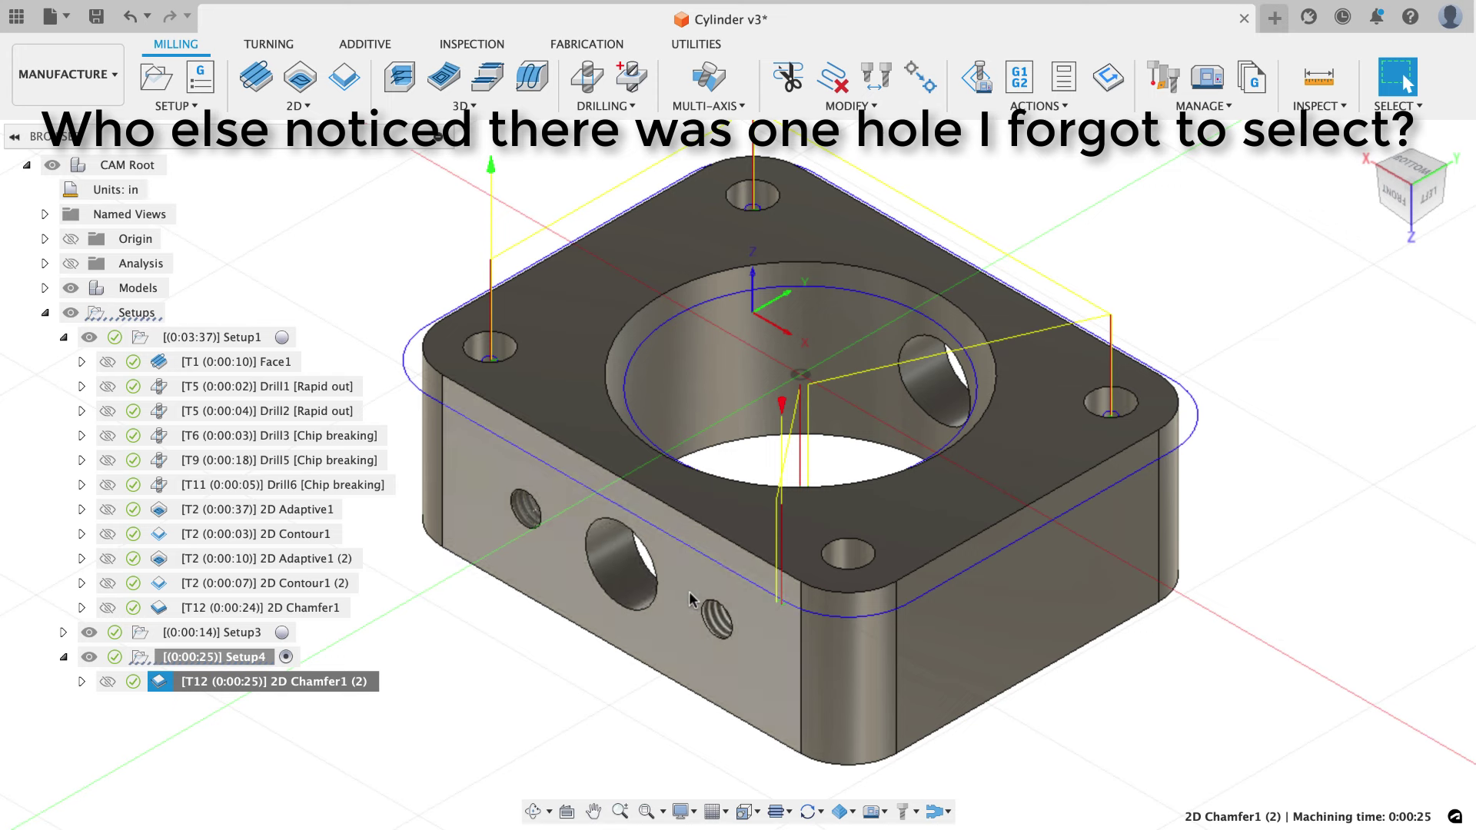
click(1283, 604)
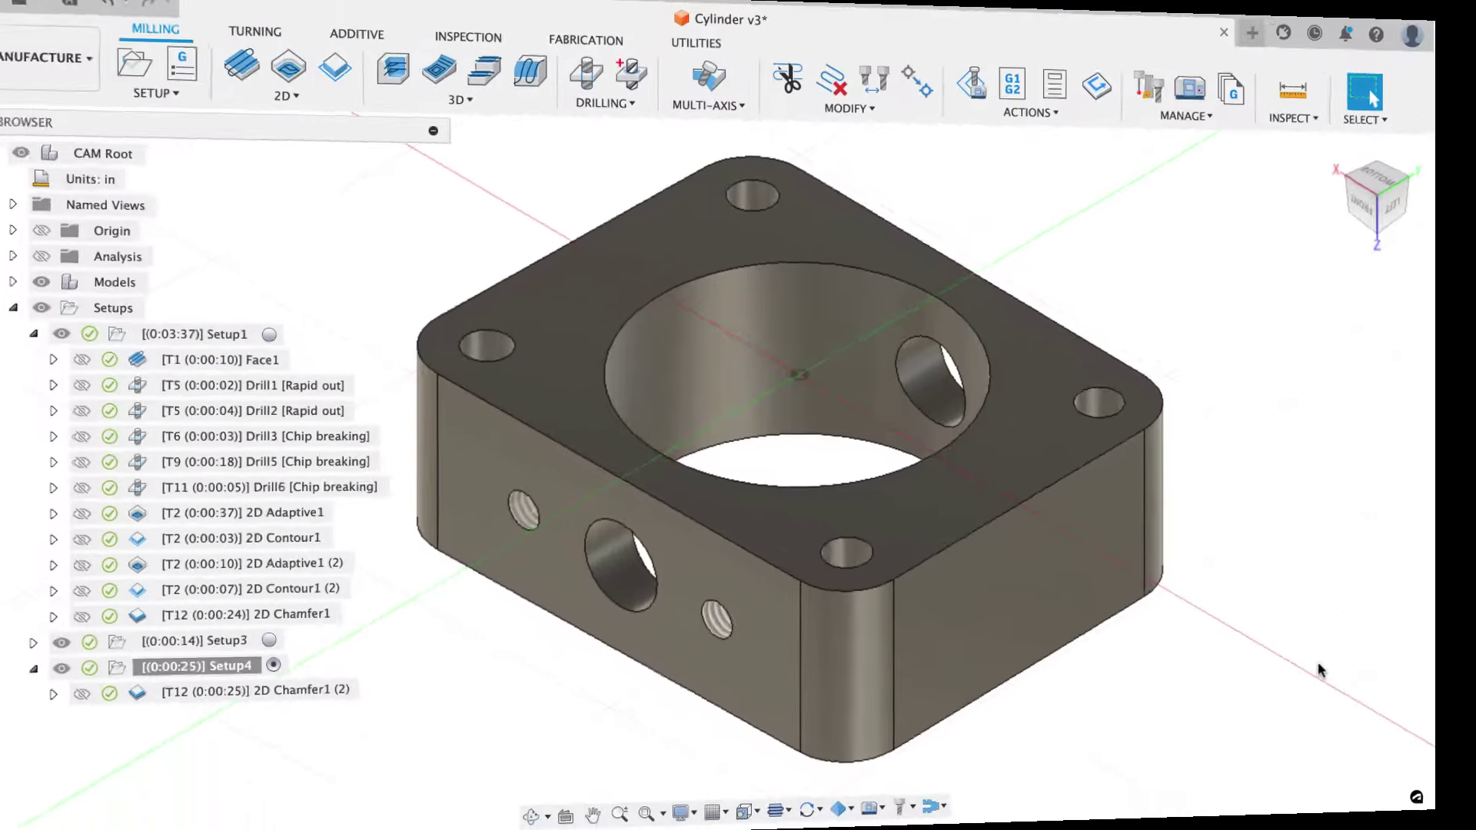
Start another milling setup oriented by Z axis/plane & X axis, using the side face with the two threaded holes as Z axis.
shift+middle_drag(1345, 672, 1275, 501)
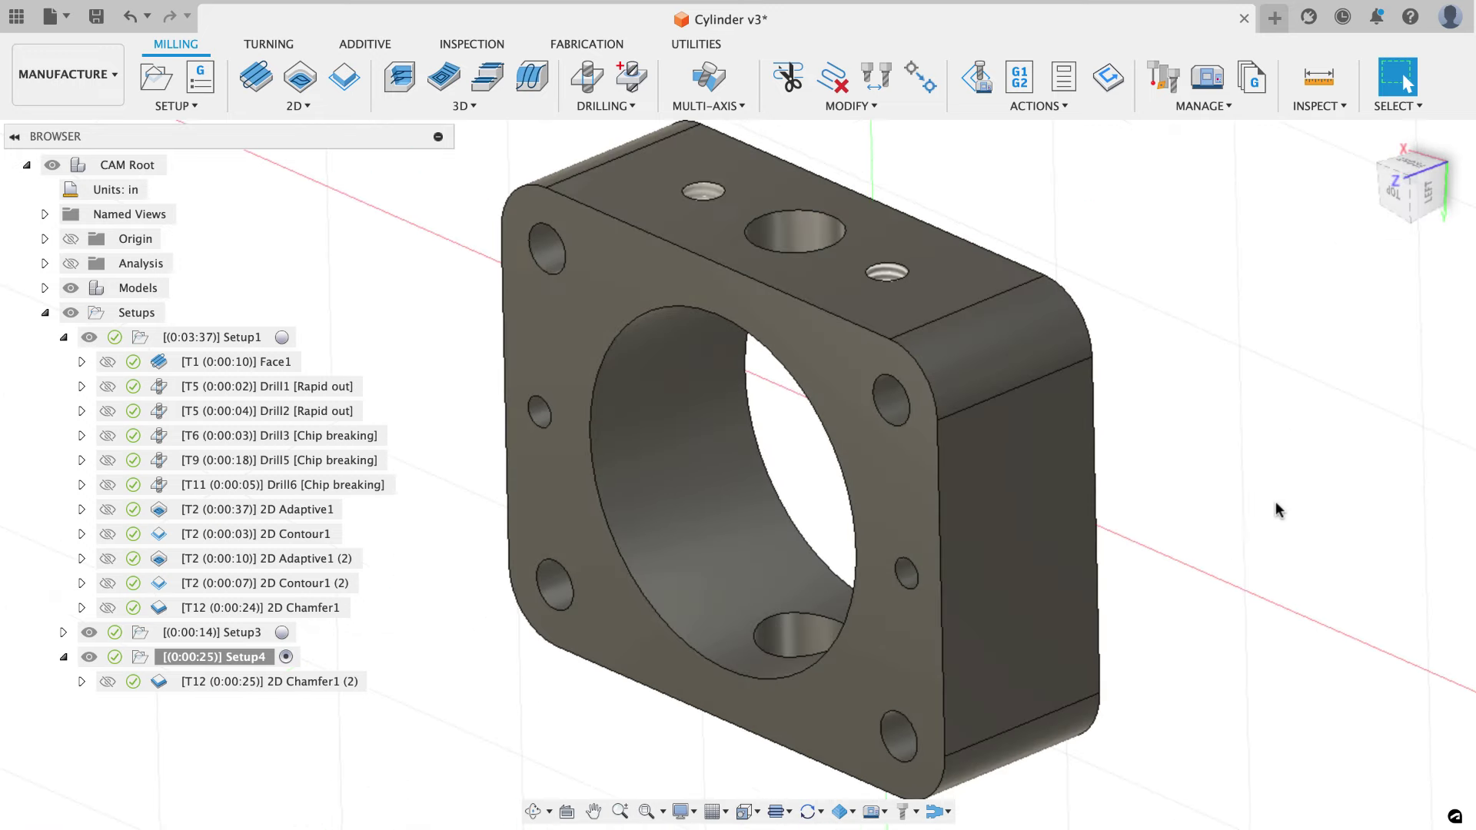
click(1366, 138)
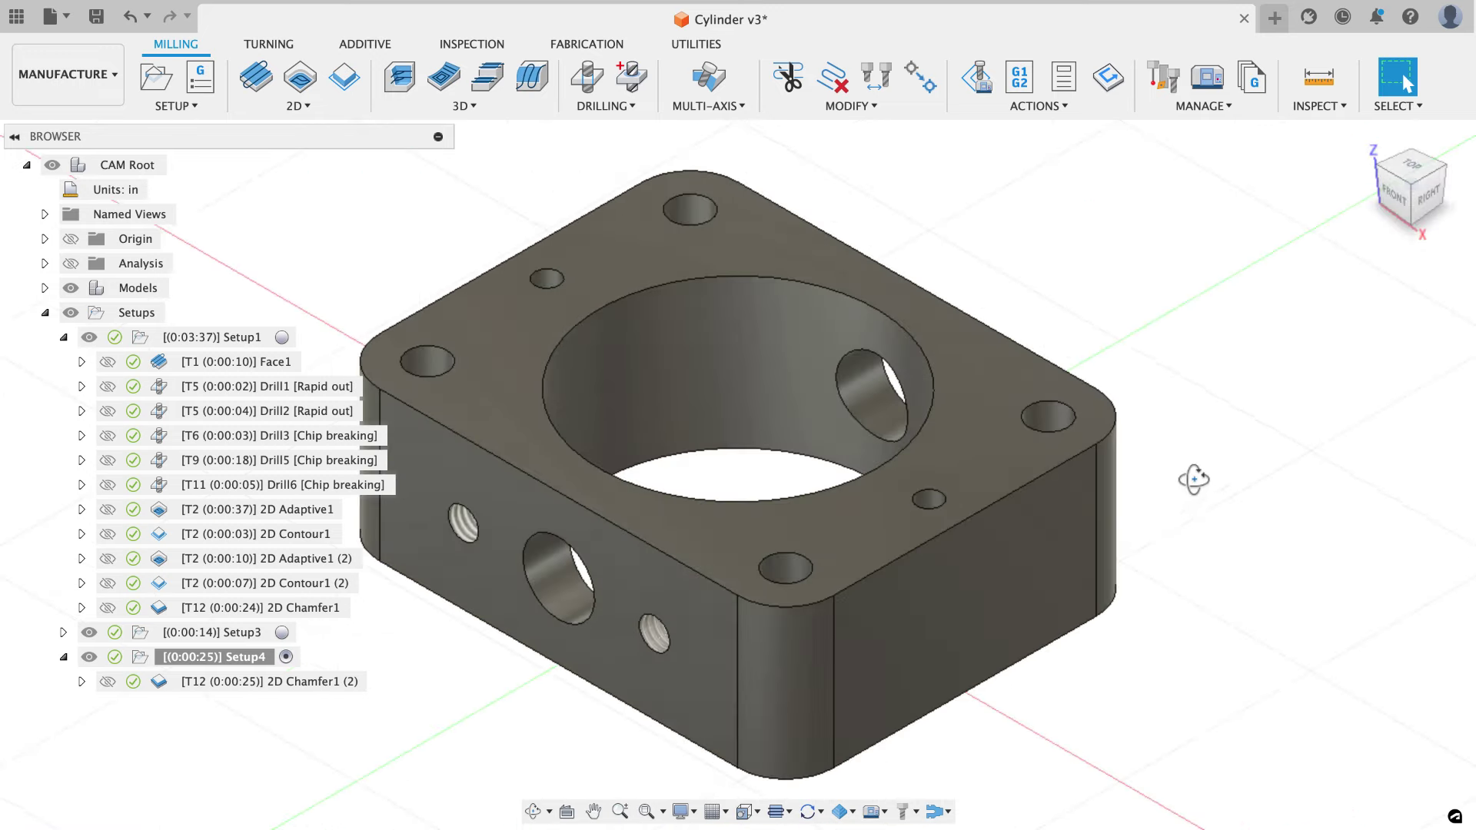
shift+middle_drag(1193, 480, 1209, 329)
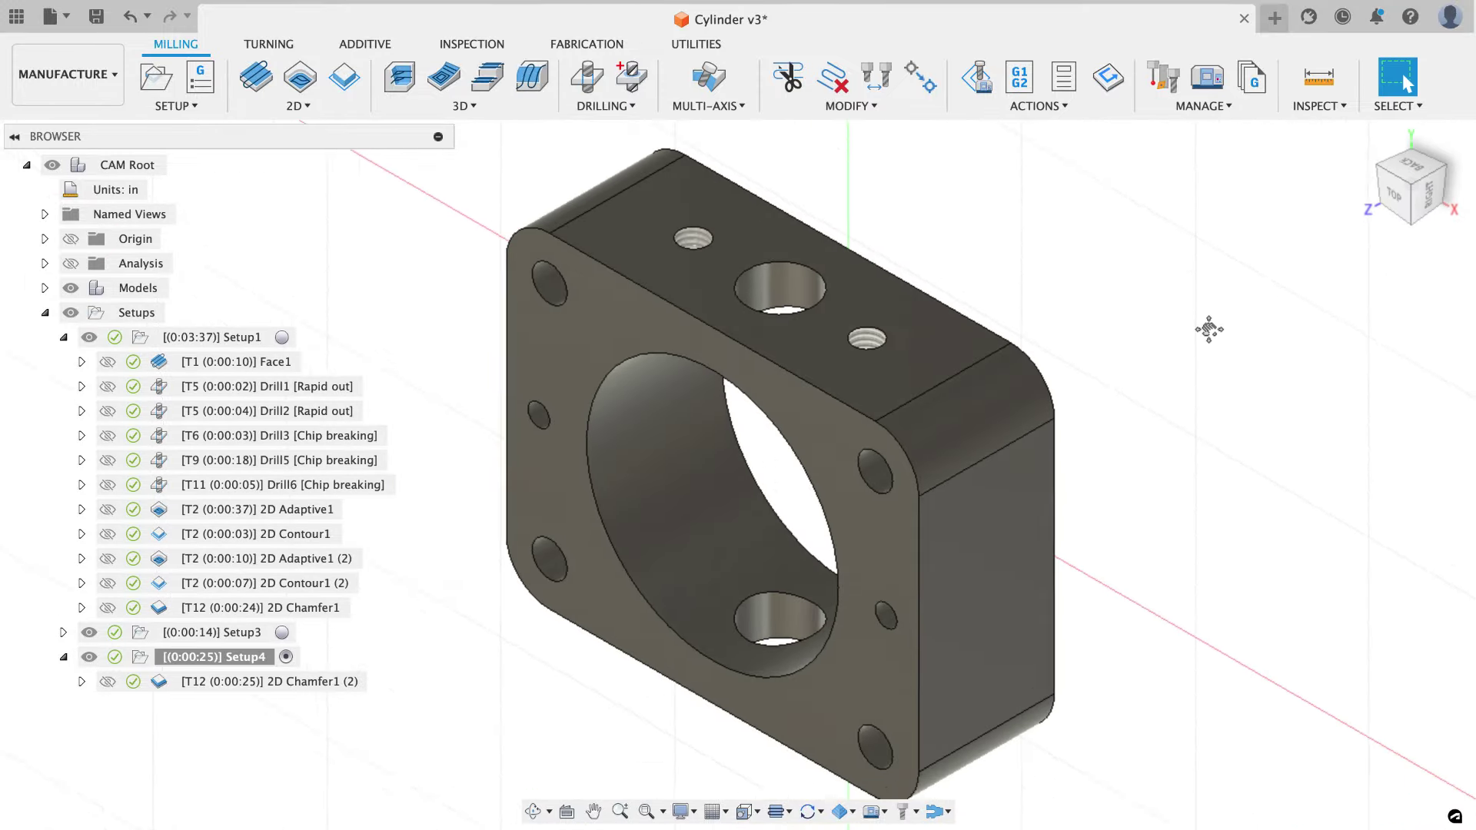
scroll(1209, 329, down, 2)
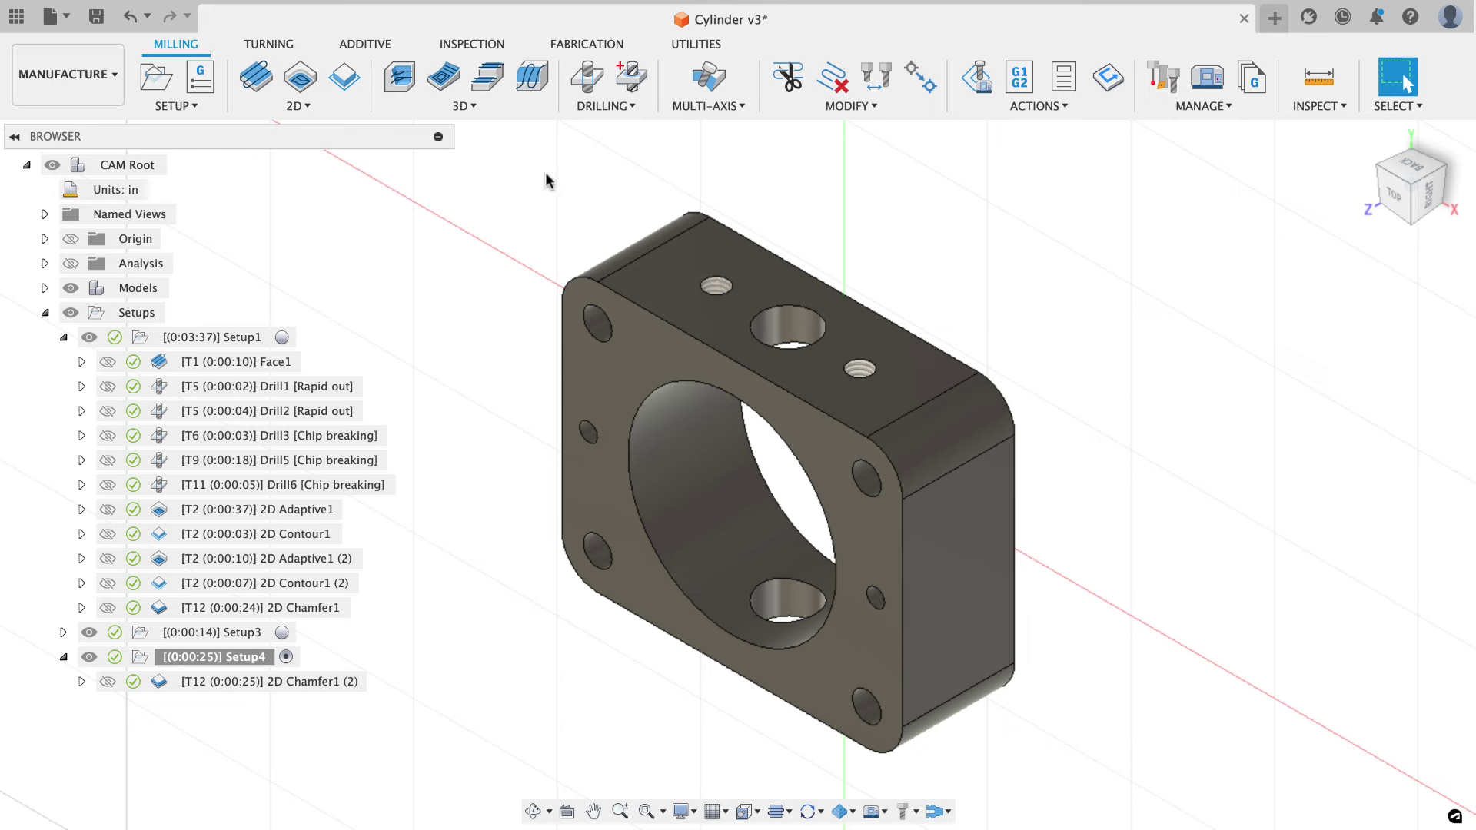
click(156, 77)
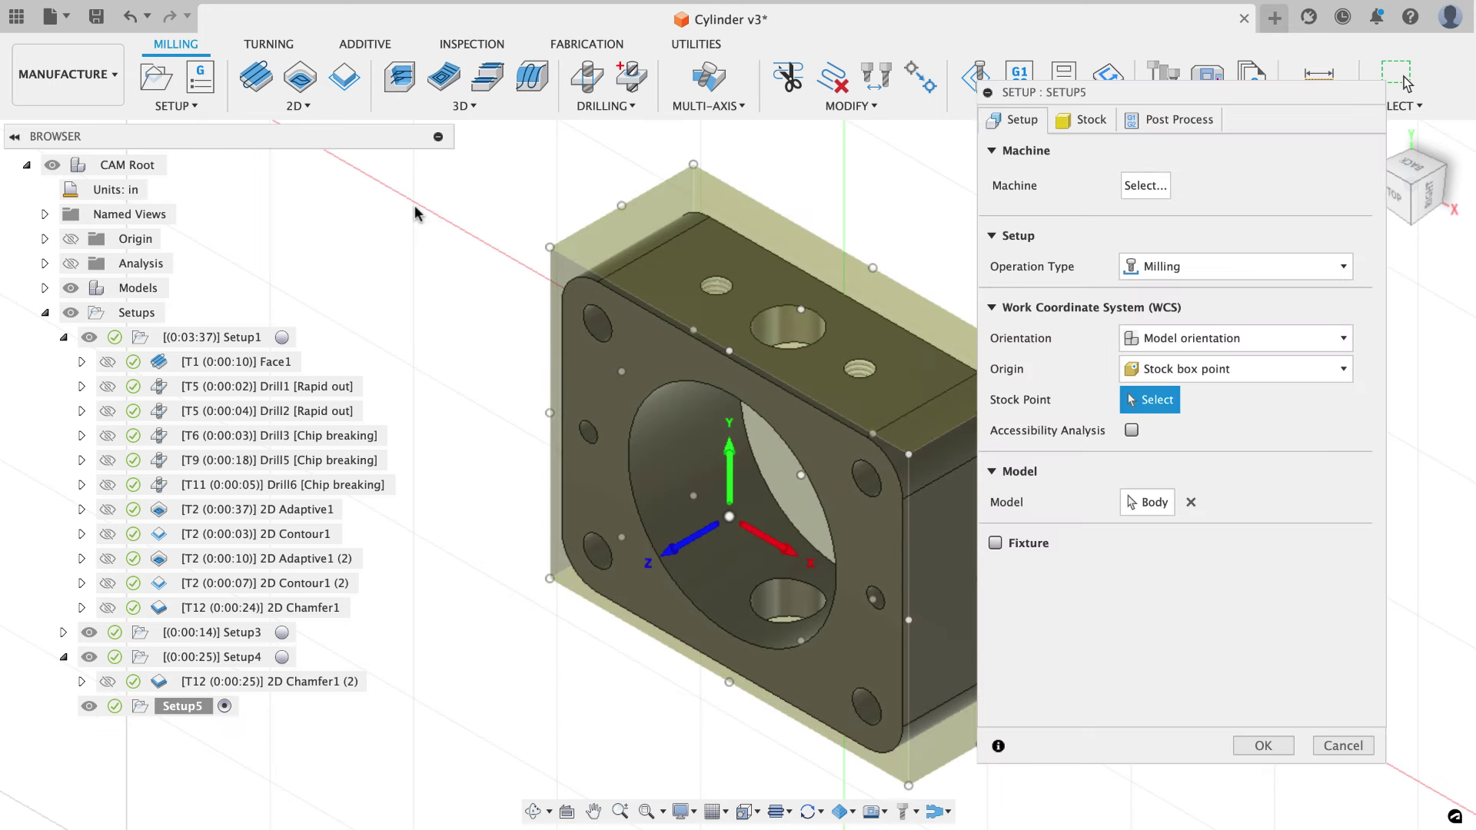
click(718, 531)
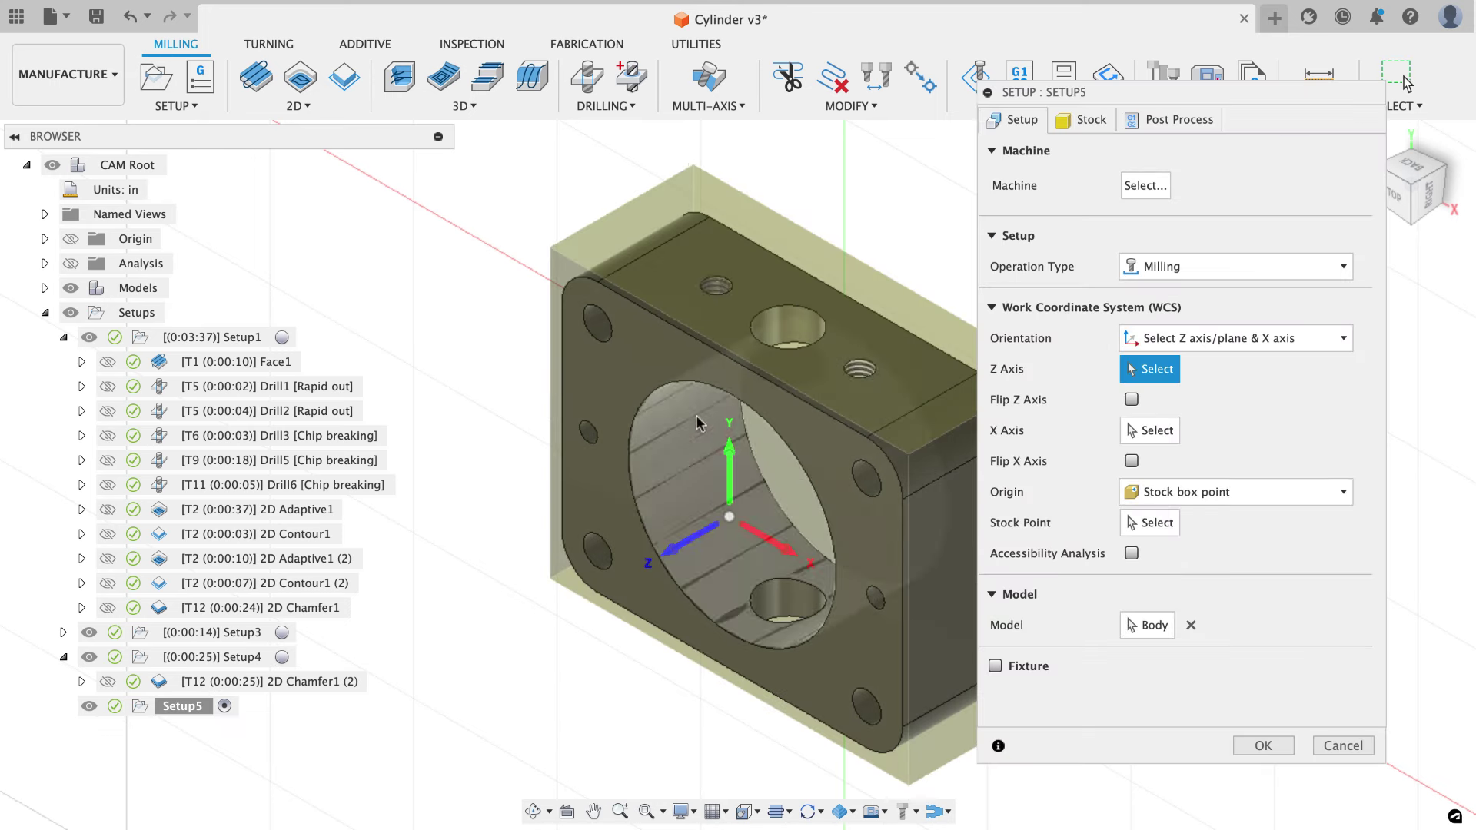
click(708, 317)
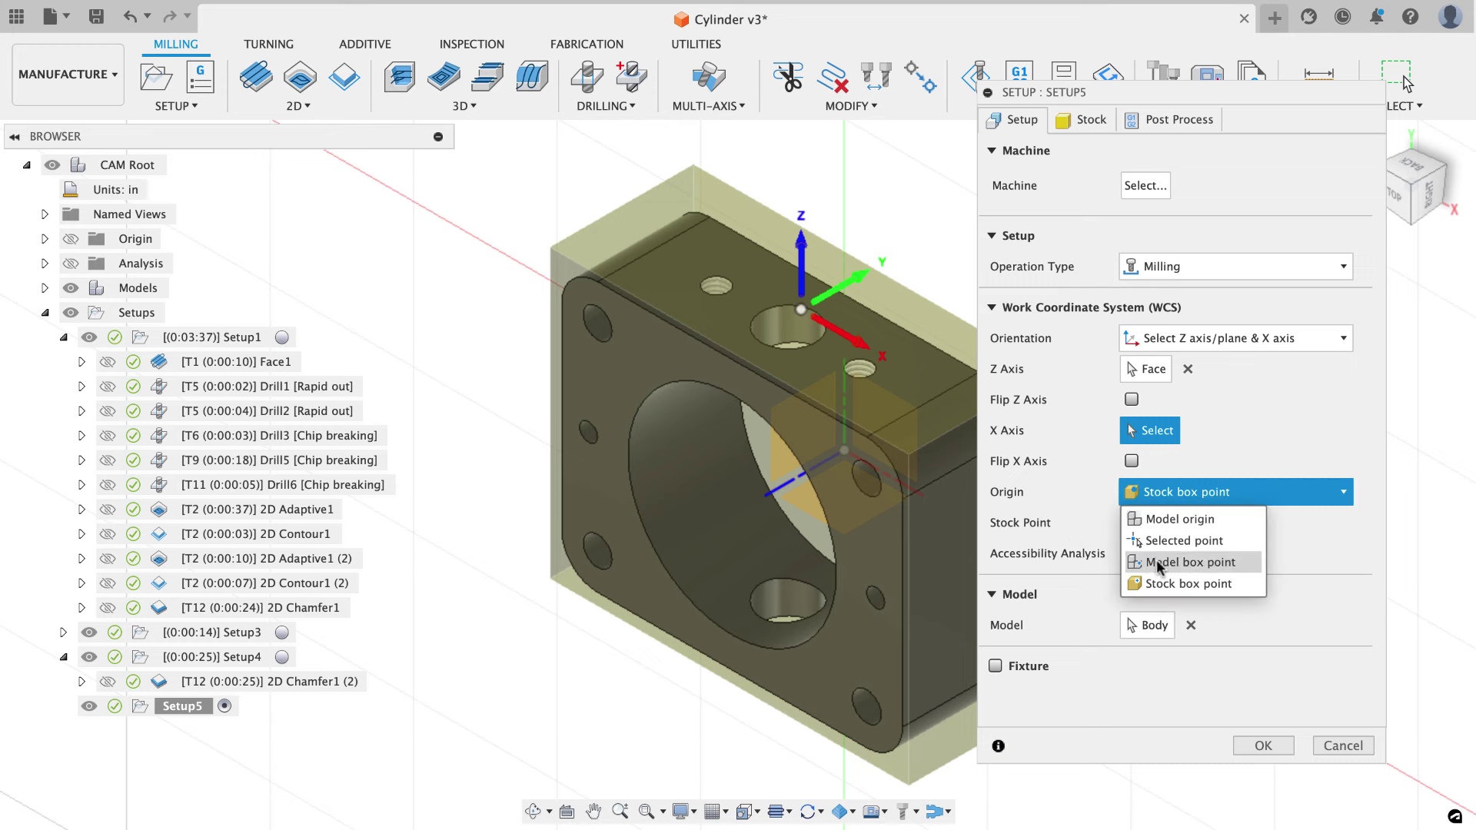
Set the setup's origin to the model box point at the side face's upper rear corner, enable Continue Rest Machining and accept the setup.
click(1183, 562)
click(672, 203)
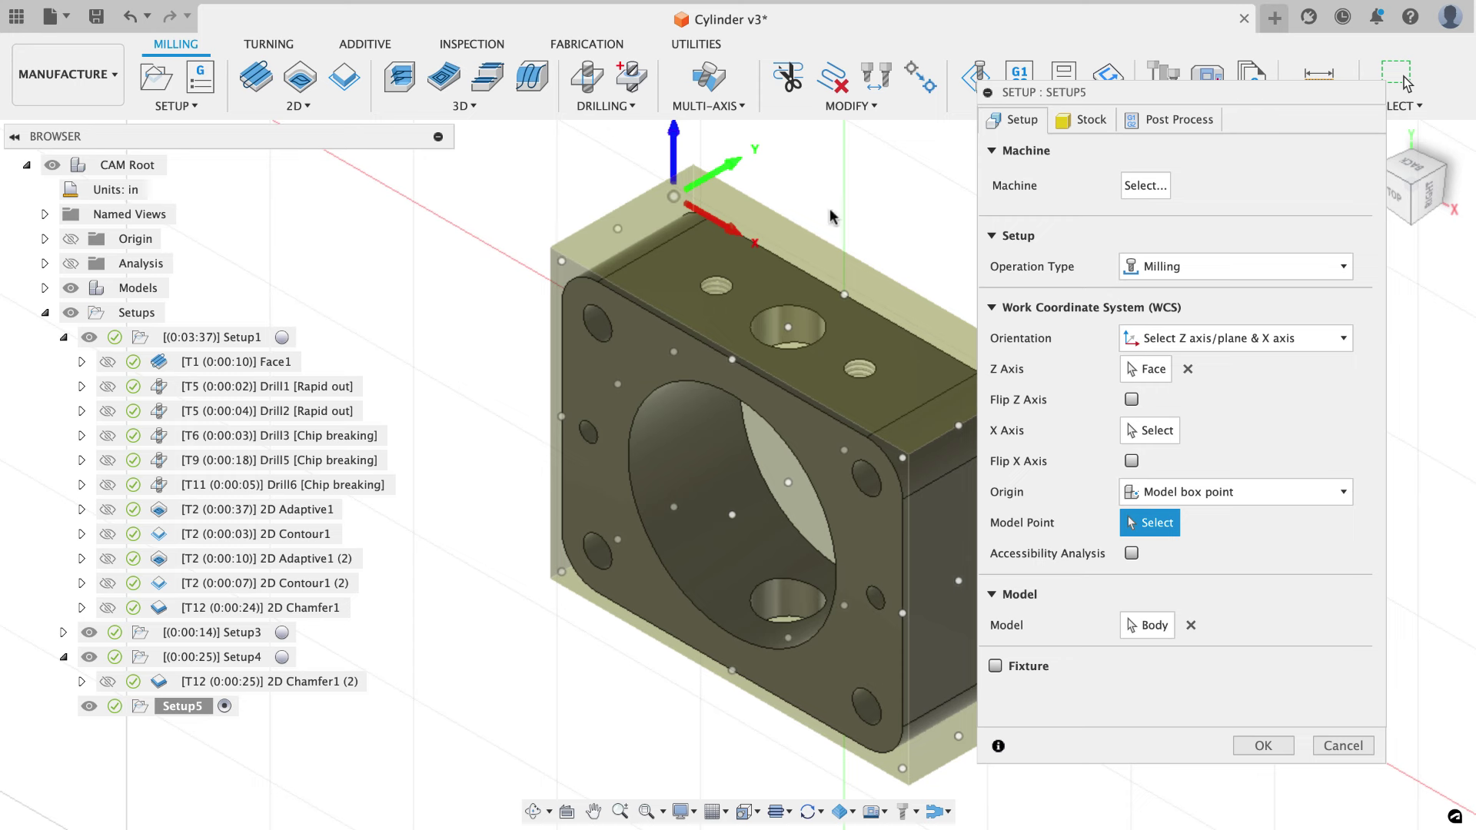
click(1082, 121)
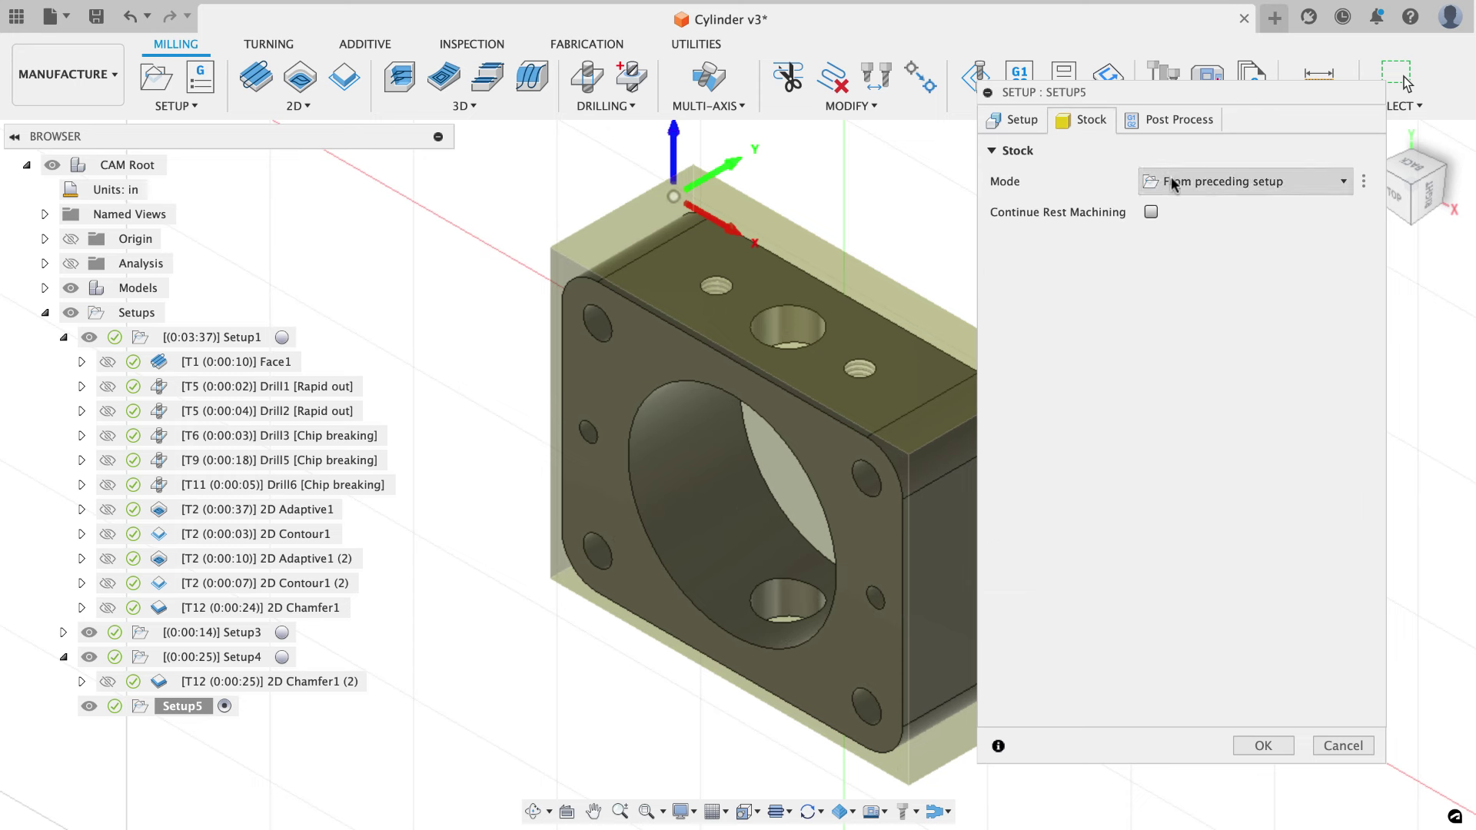
click(1150, 211)
click(1151, 123)
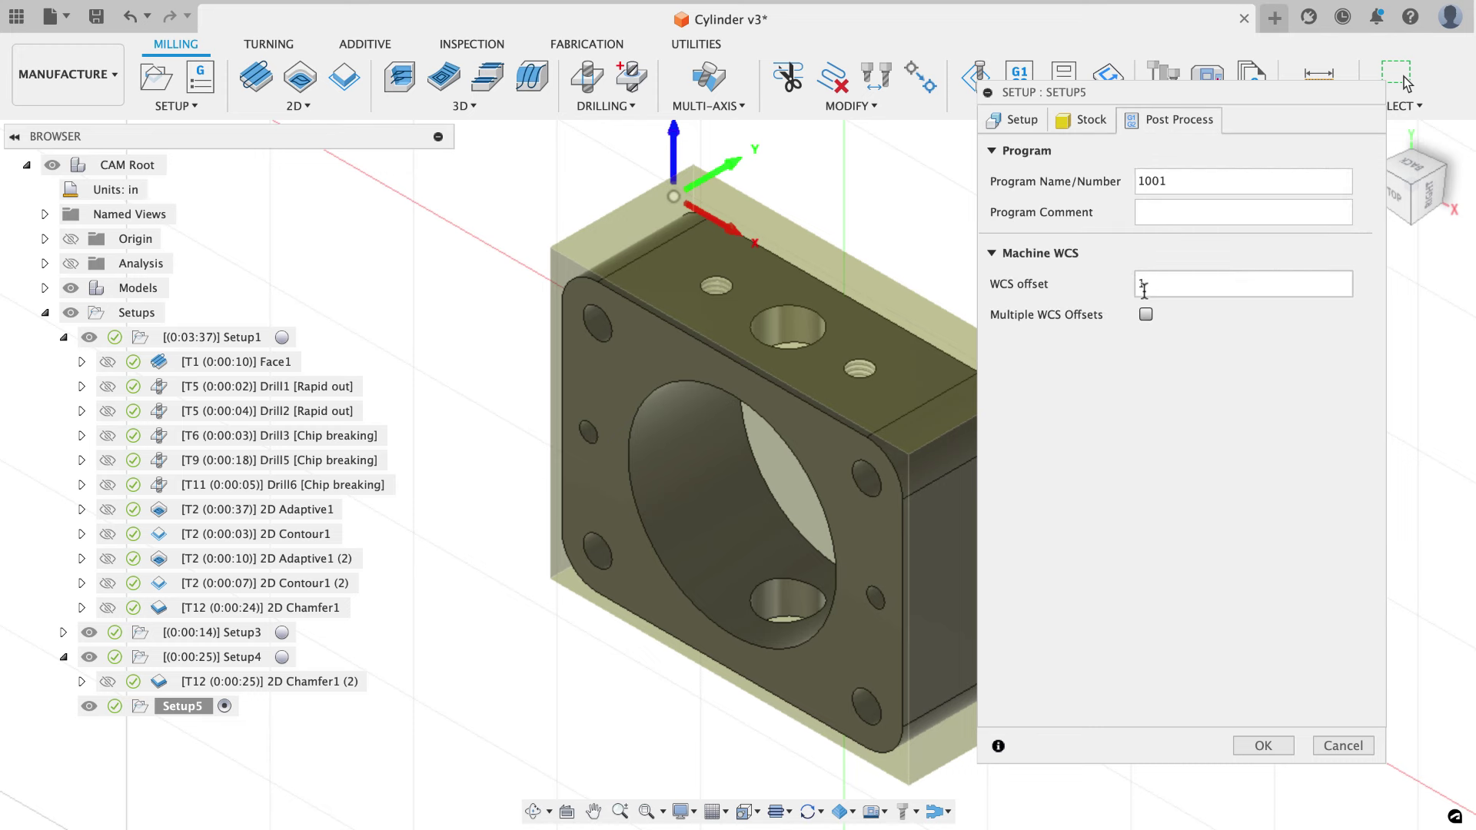
click(1262, 745)
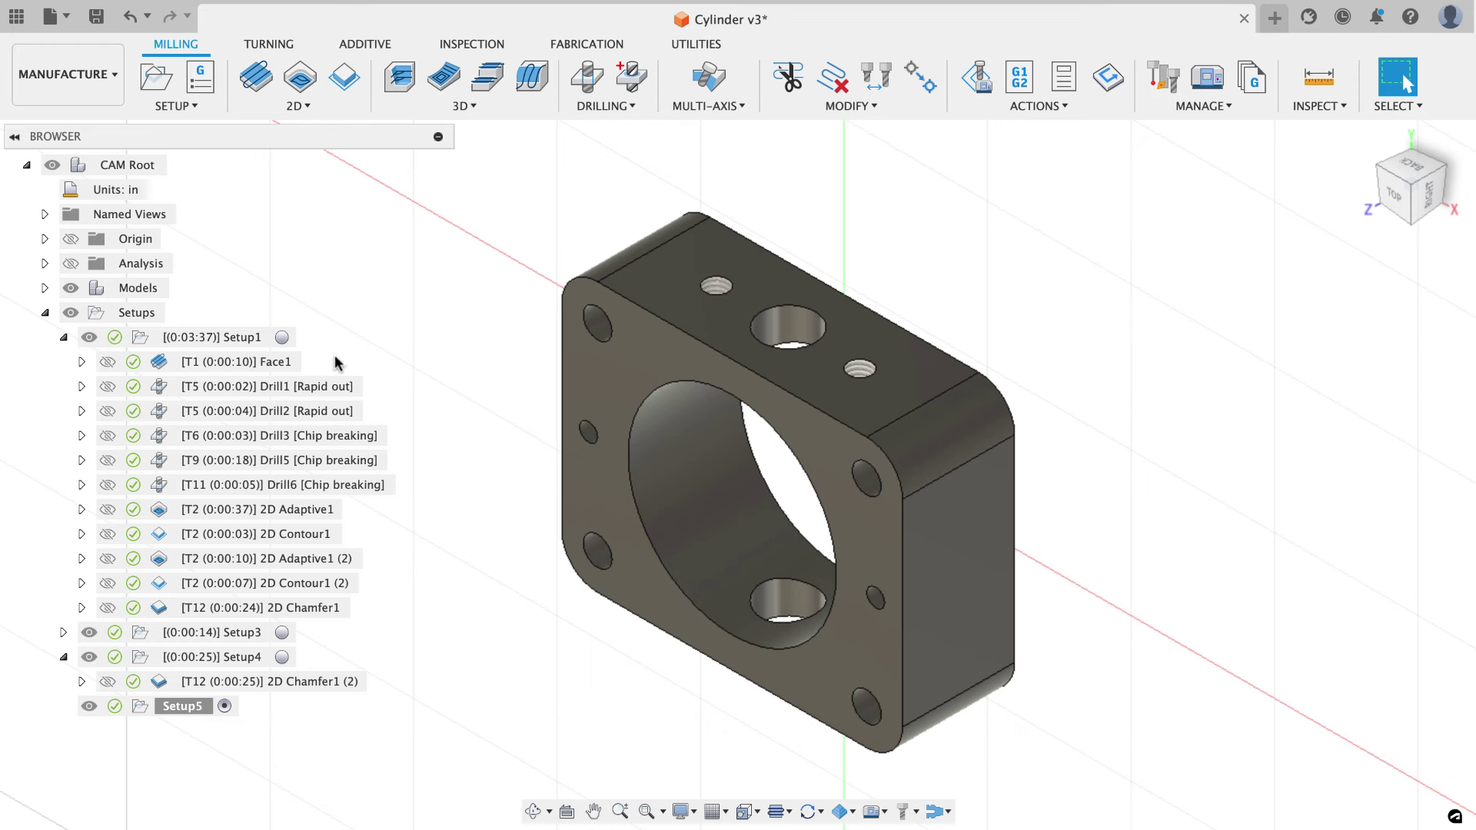
Copy the Drill2 spot drilling operation from Setup1 into Setup5 and expand that setup.
mouse_move(338, 416)
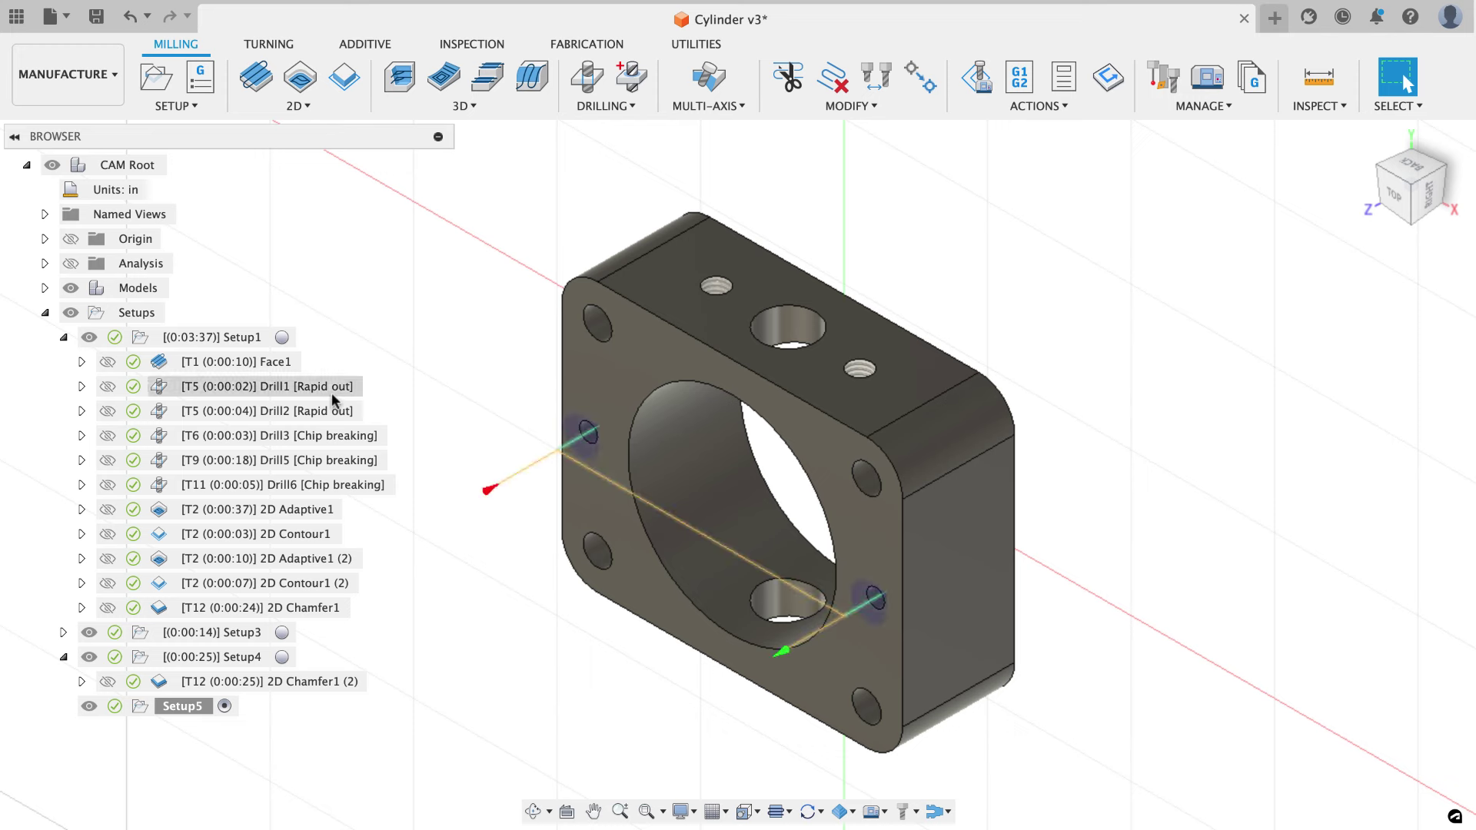
right_click(328, 411)
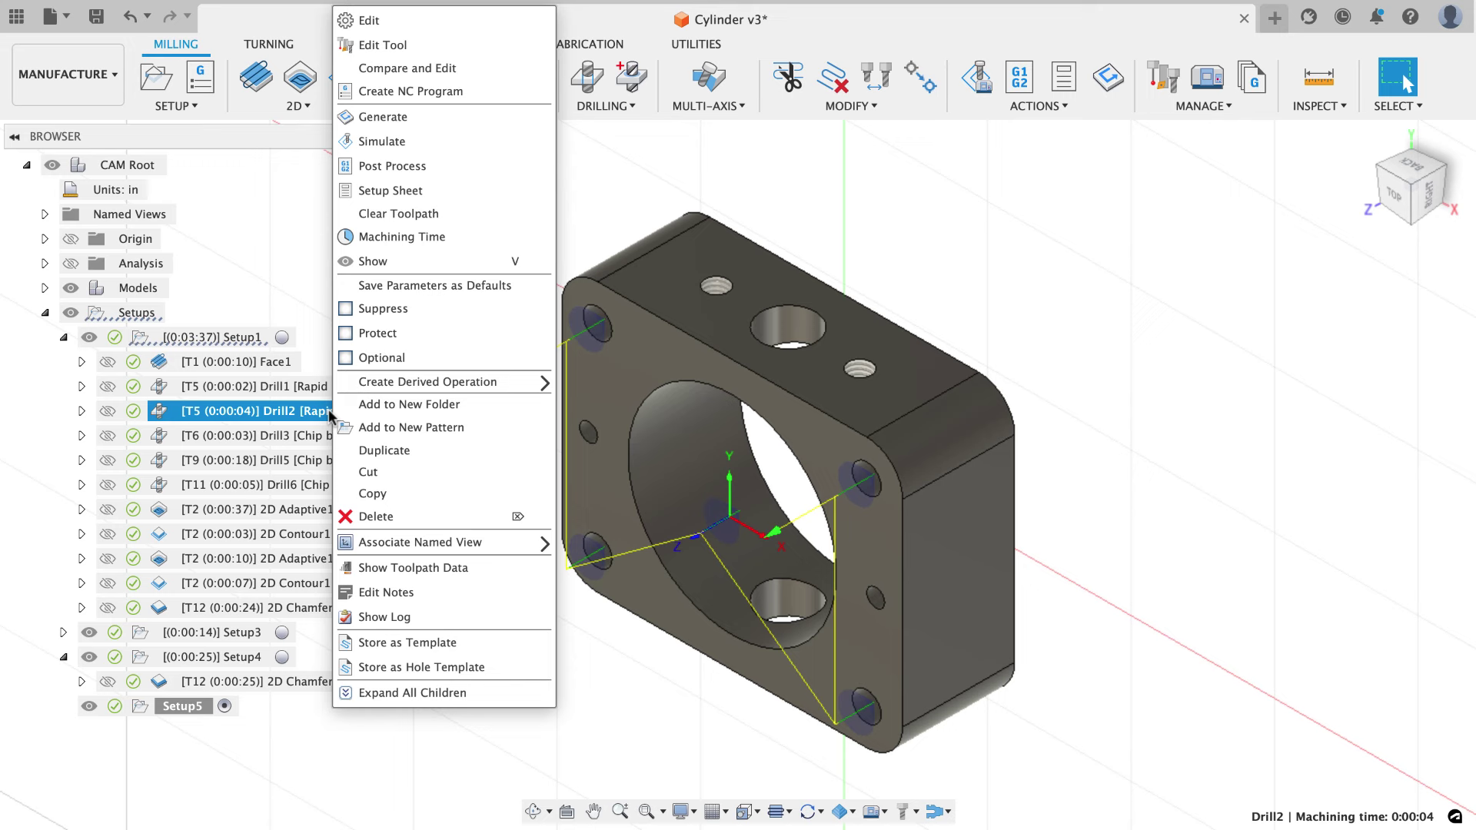
click(372, 493)
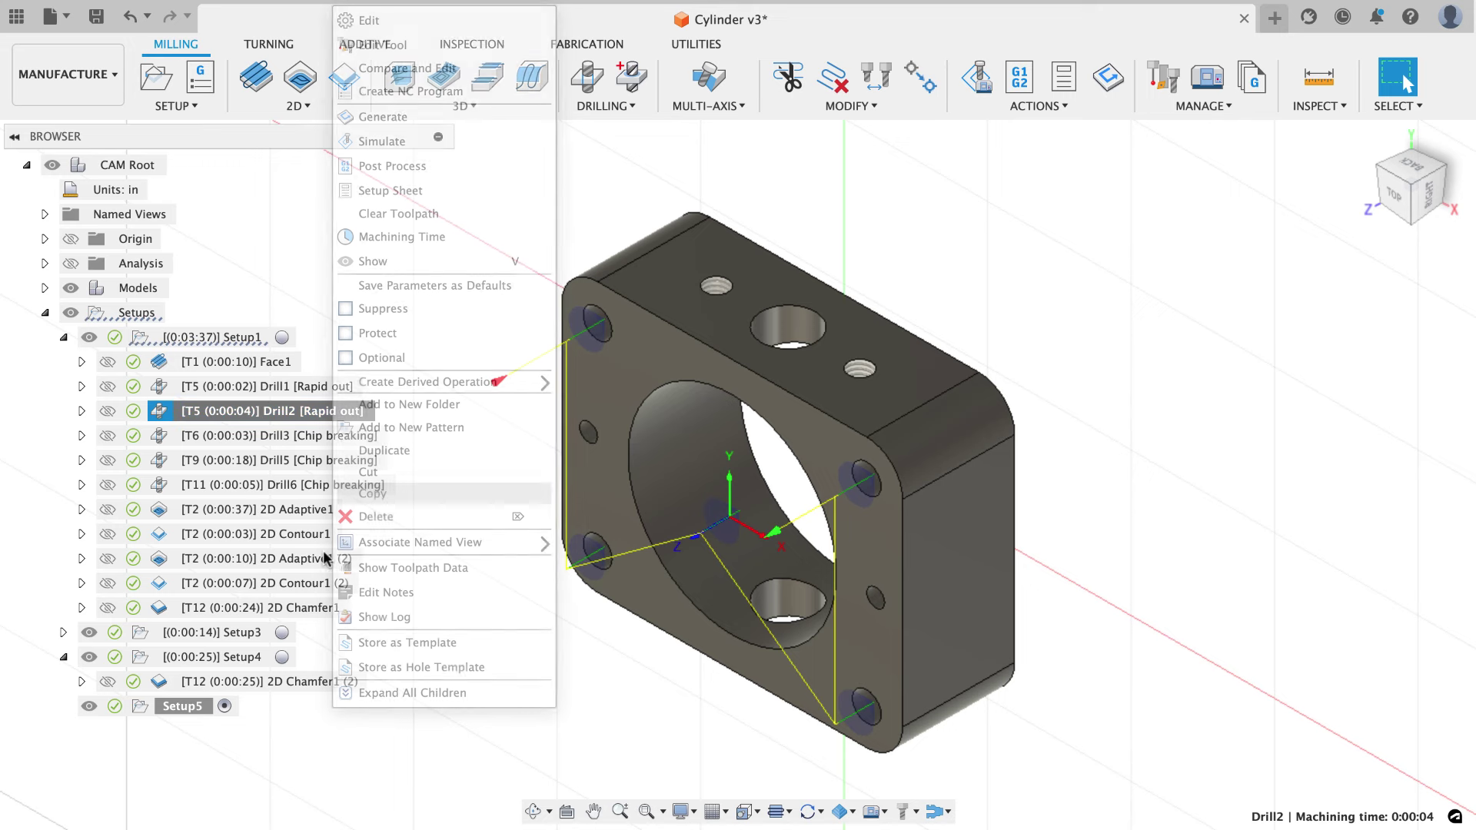
right_click(197, 706)
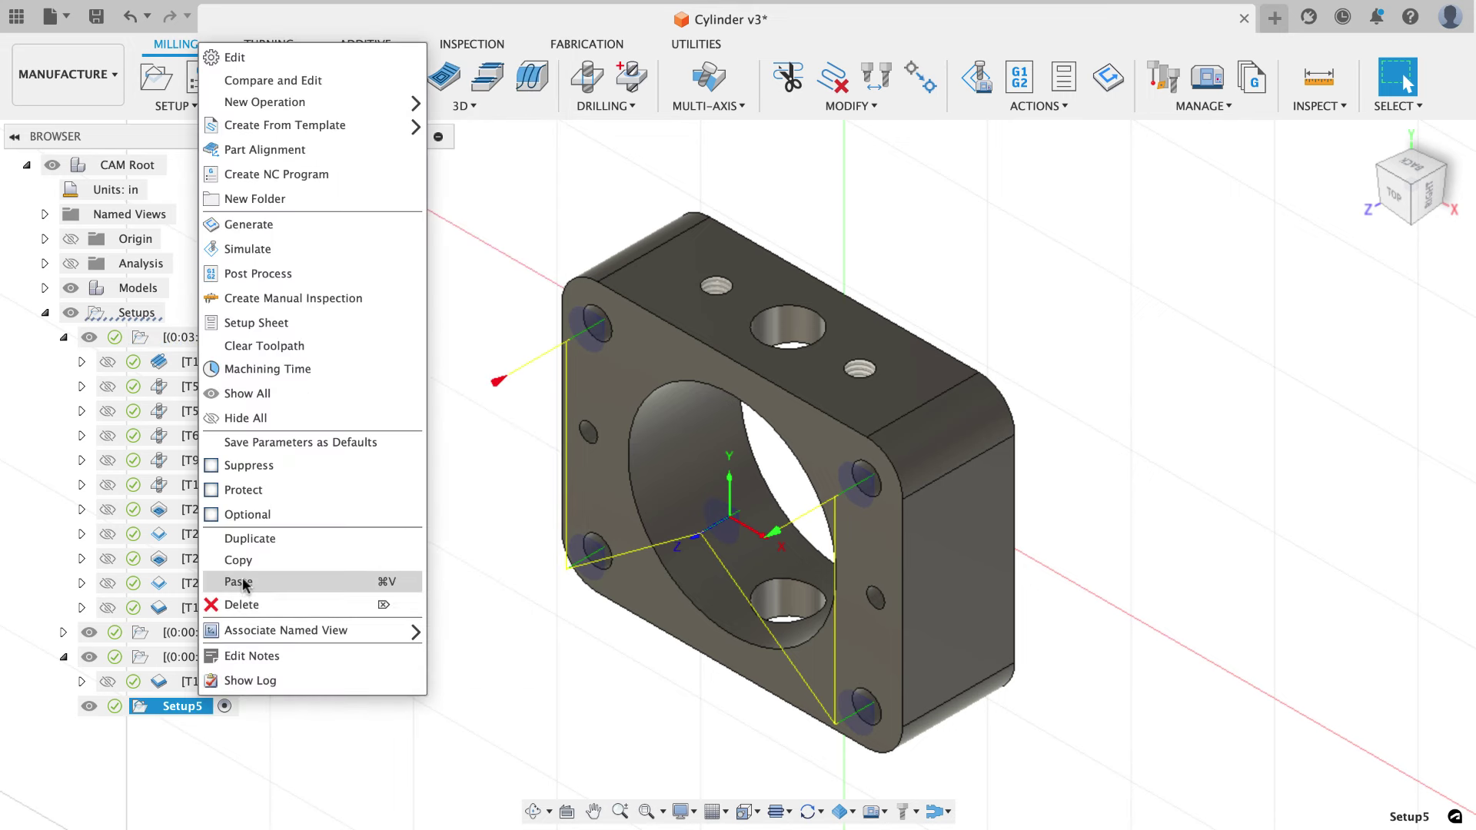
click(238, 581)
click(63, 705)
click(196, 730)
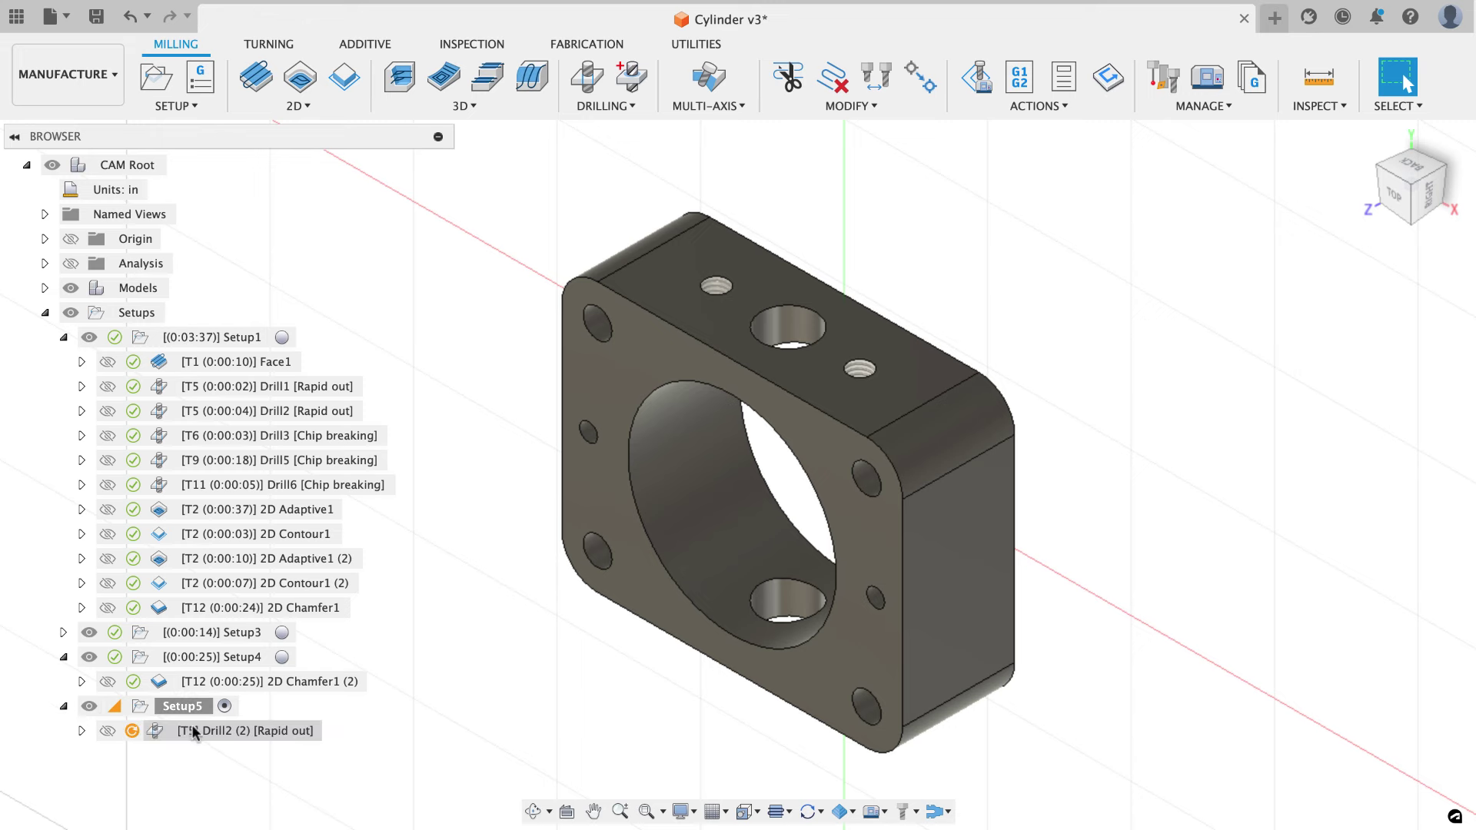
Open the copied spot drilling operation in Setup5 for editing and clear its hole face selection.
right_click(196, 730)
click(230, 30)
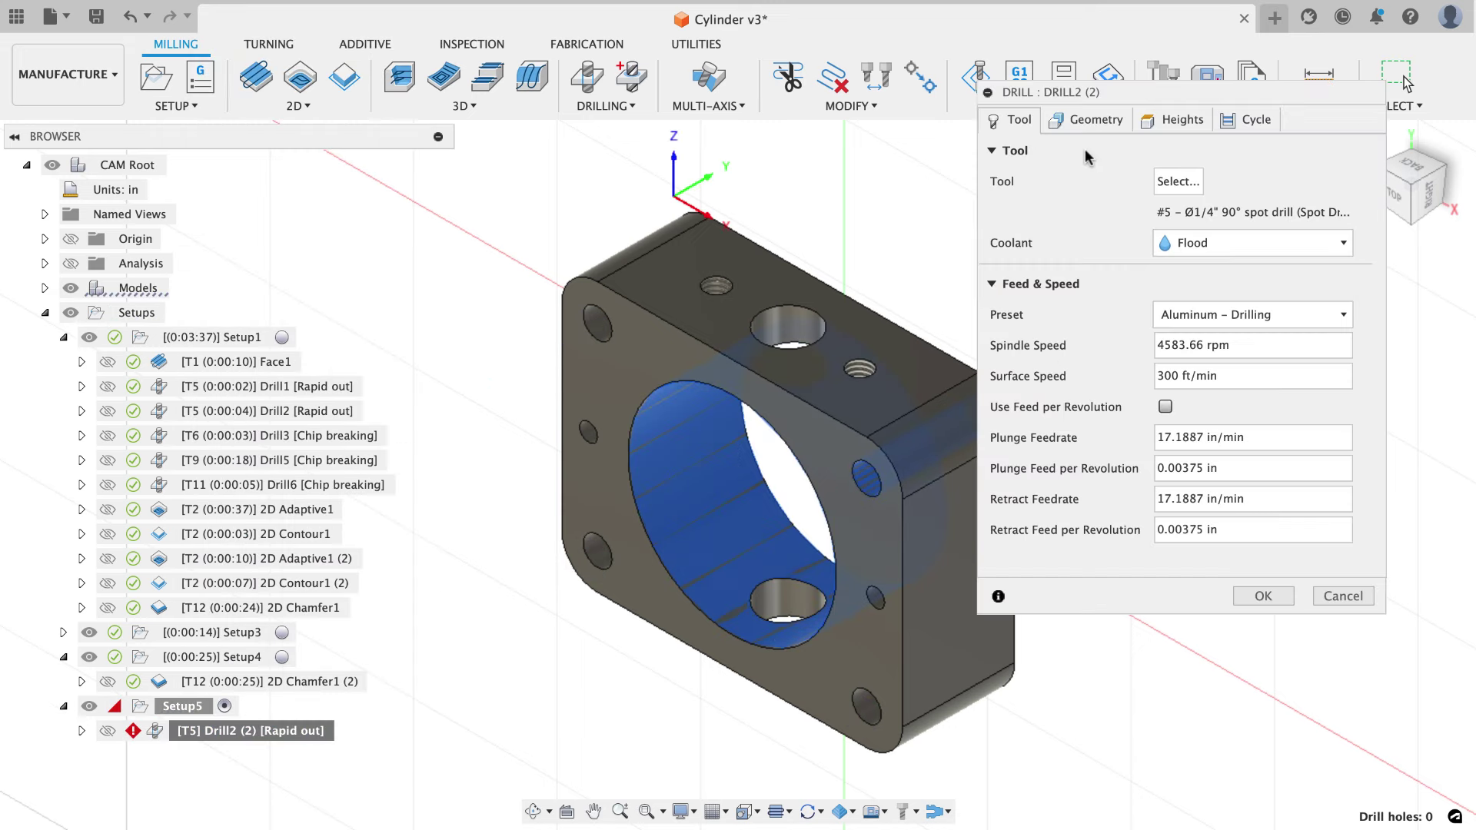
click(1088, 119)
click(1240, 212)
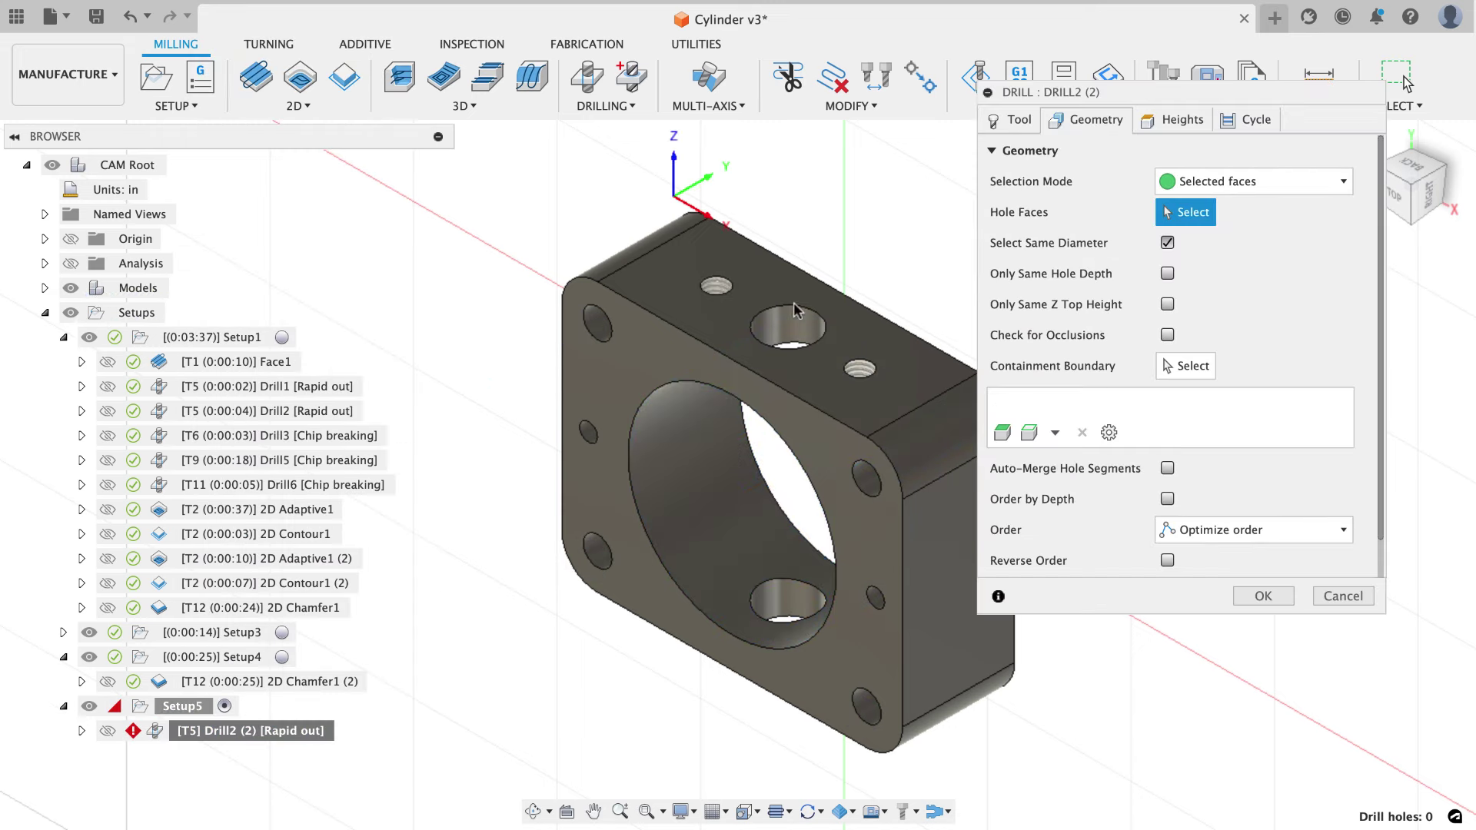
Select a small threaded hole and the larger hole between the threaded pair as spot drilling faces, and accept the operation.
click(718, 289)
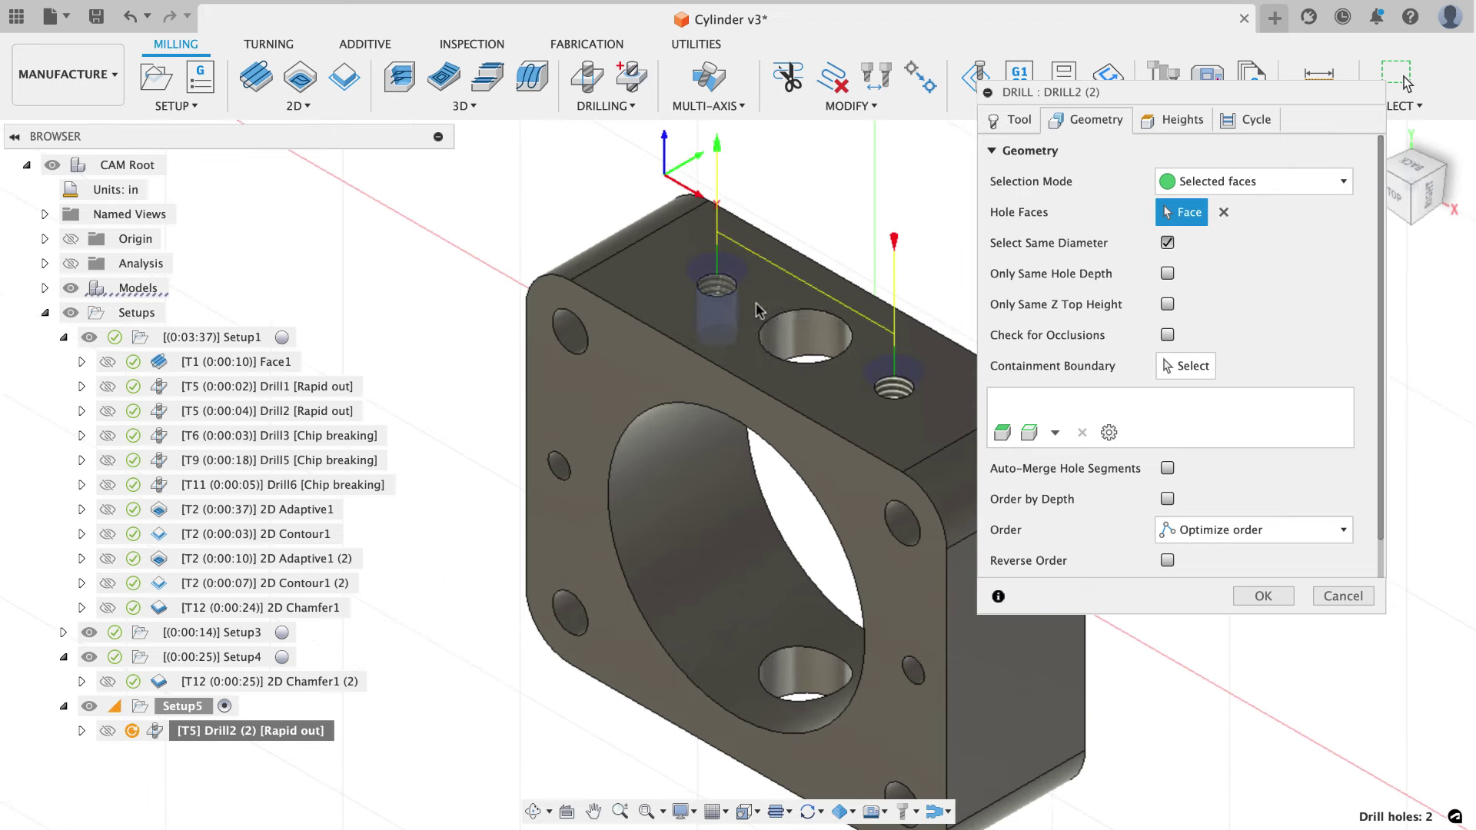
click(799, 327)
shift+middle_drag(607, 396, 650, 323)
scroll(649, 322, up, 5)
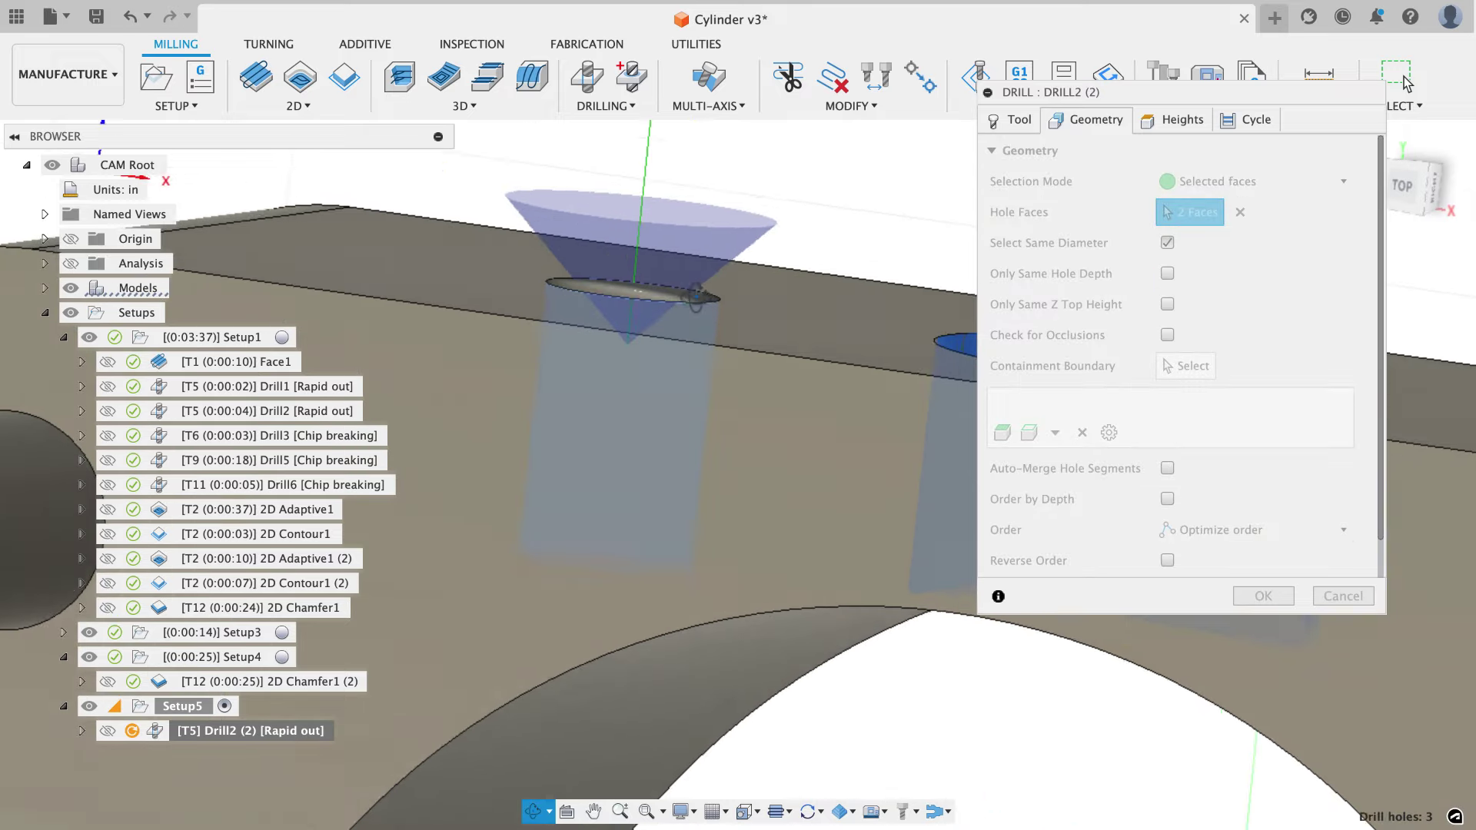
scroll(698, 315, down, 10)
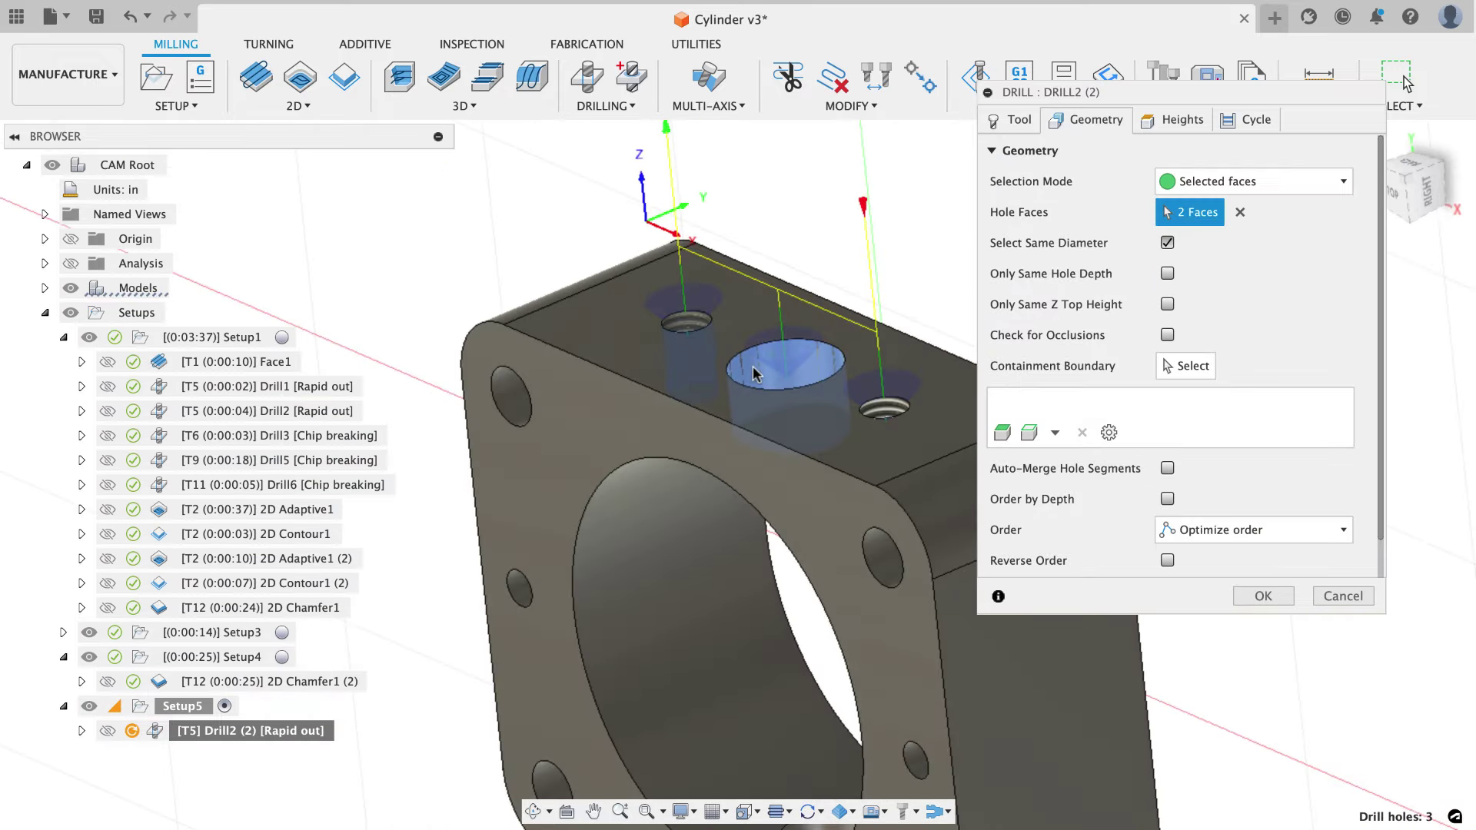
click(1262, 596)
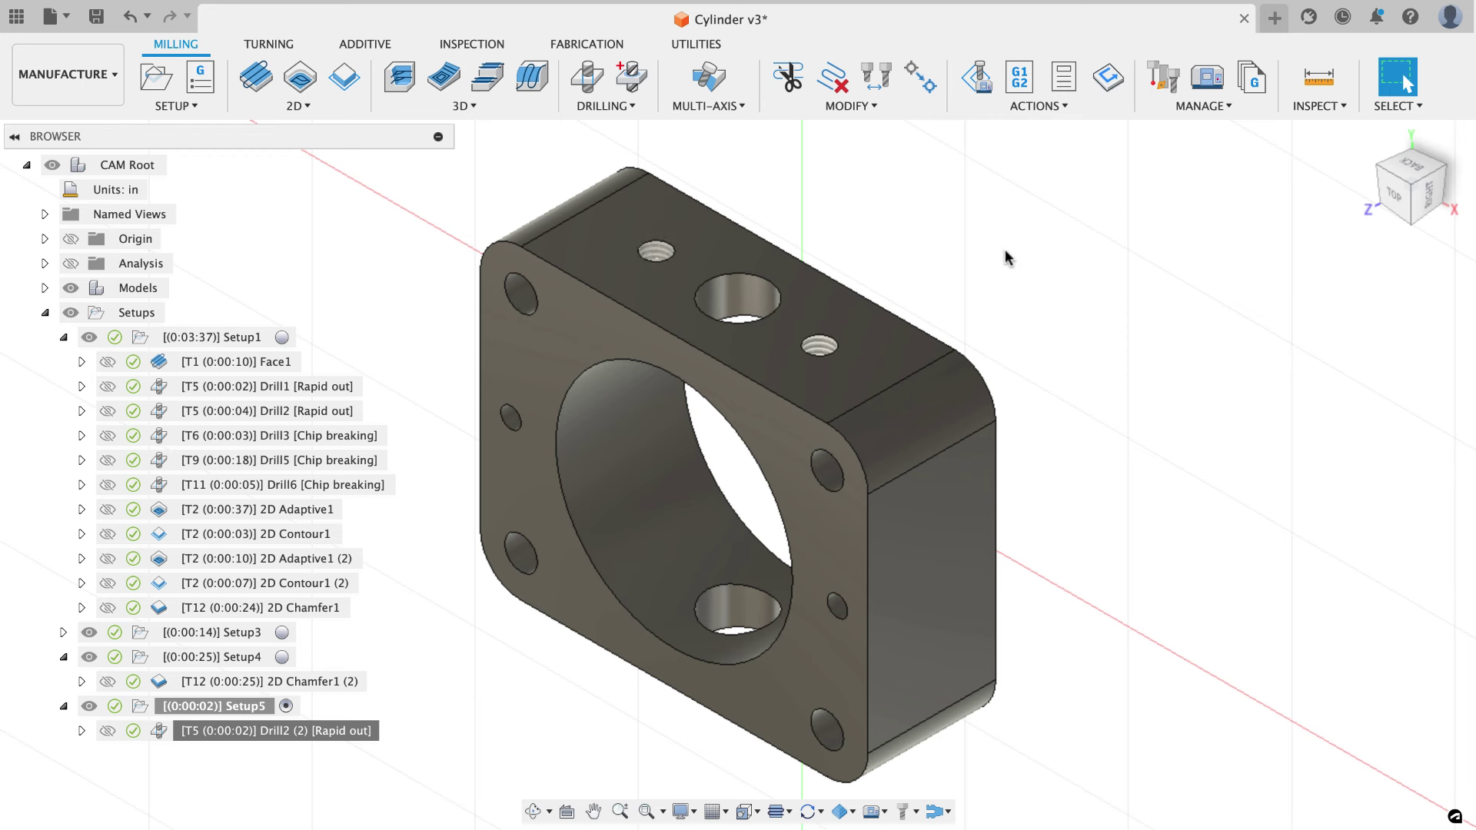
Start a new drill operation using tool 7, the 0.159" #21 drill from the Autodesk Model Engine library, with the Aluminum - Drilling preset.
click(587, 77)
click(1176, 183)
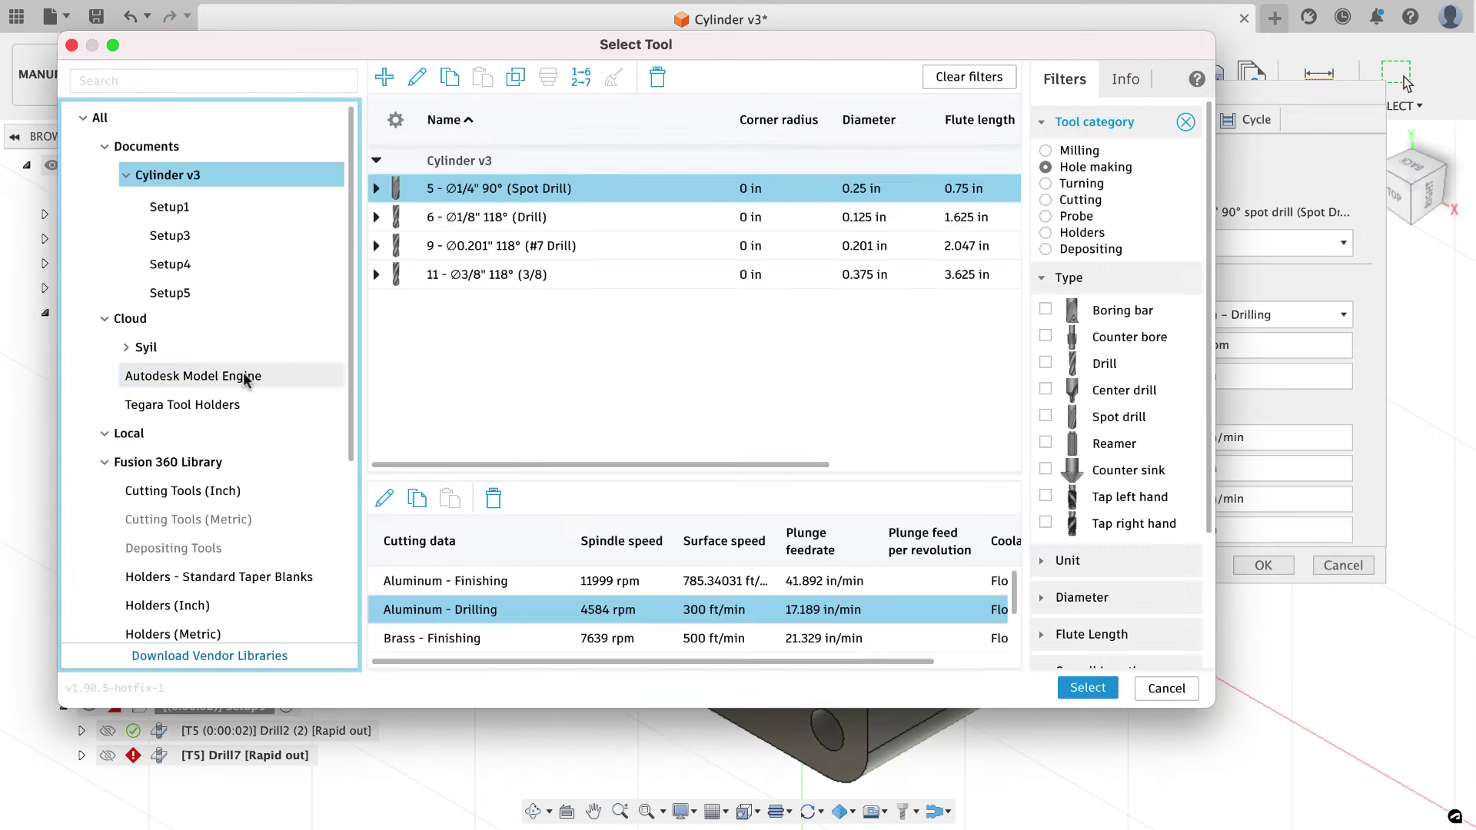
click(247, 376)
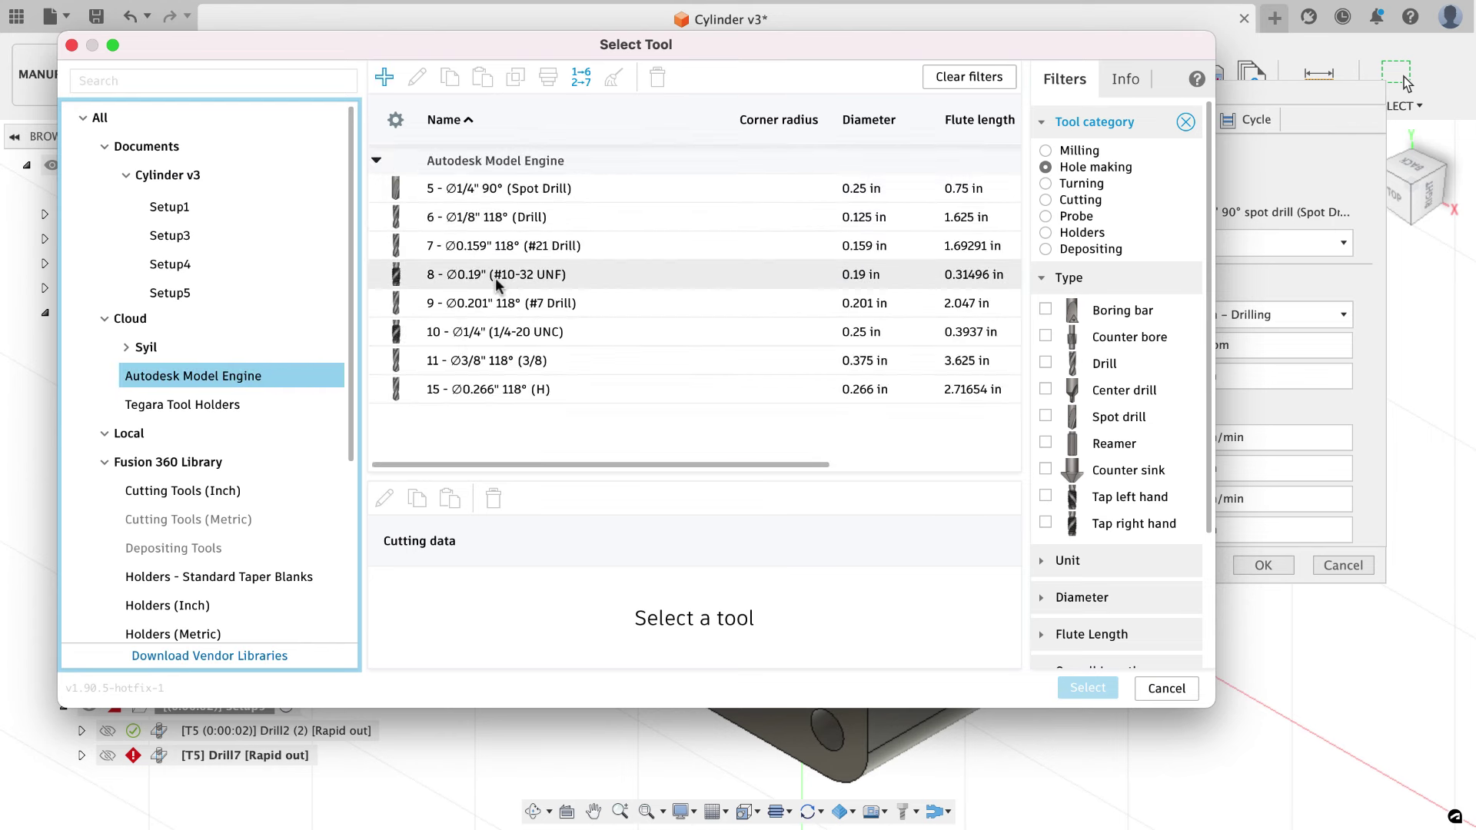
click(498, 252)
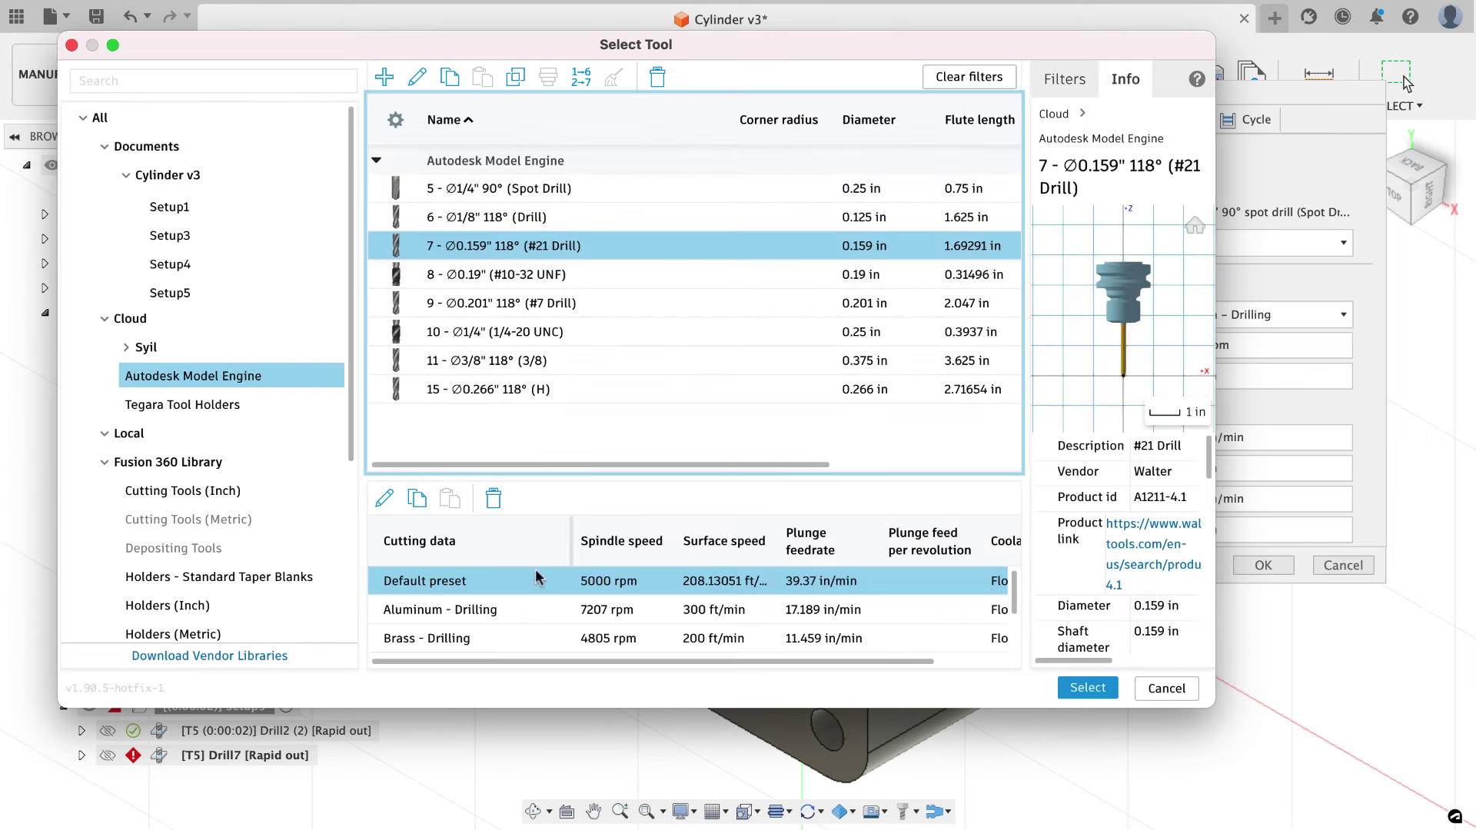
click(519, 611)
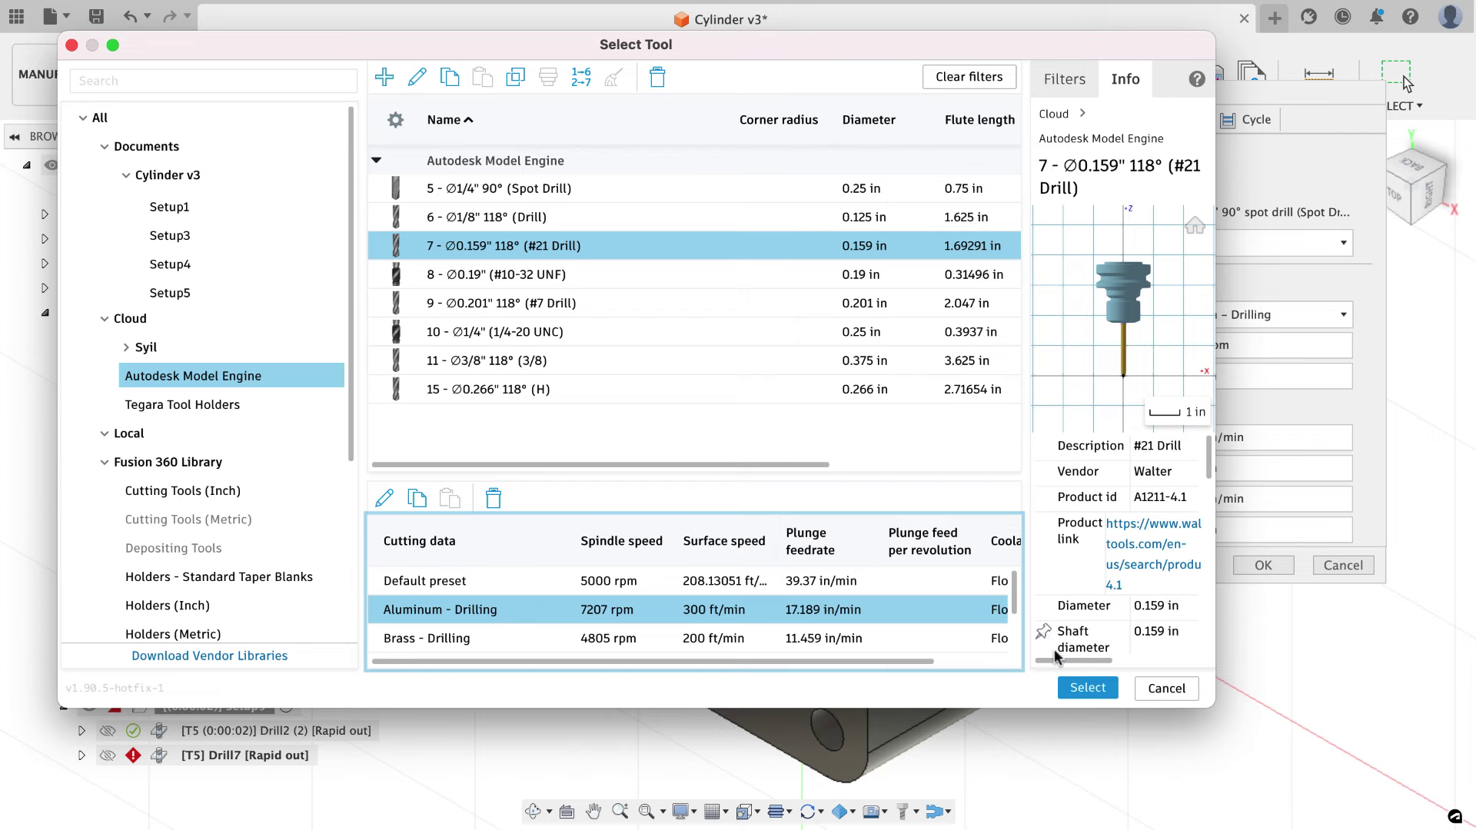
click(1077, 688)
Select the two threaded holes on the side face as hole faces for the #21 drill.
click(1089, 120)
scroll(737, 241, up, 3)
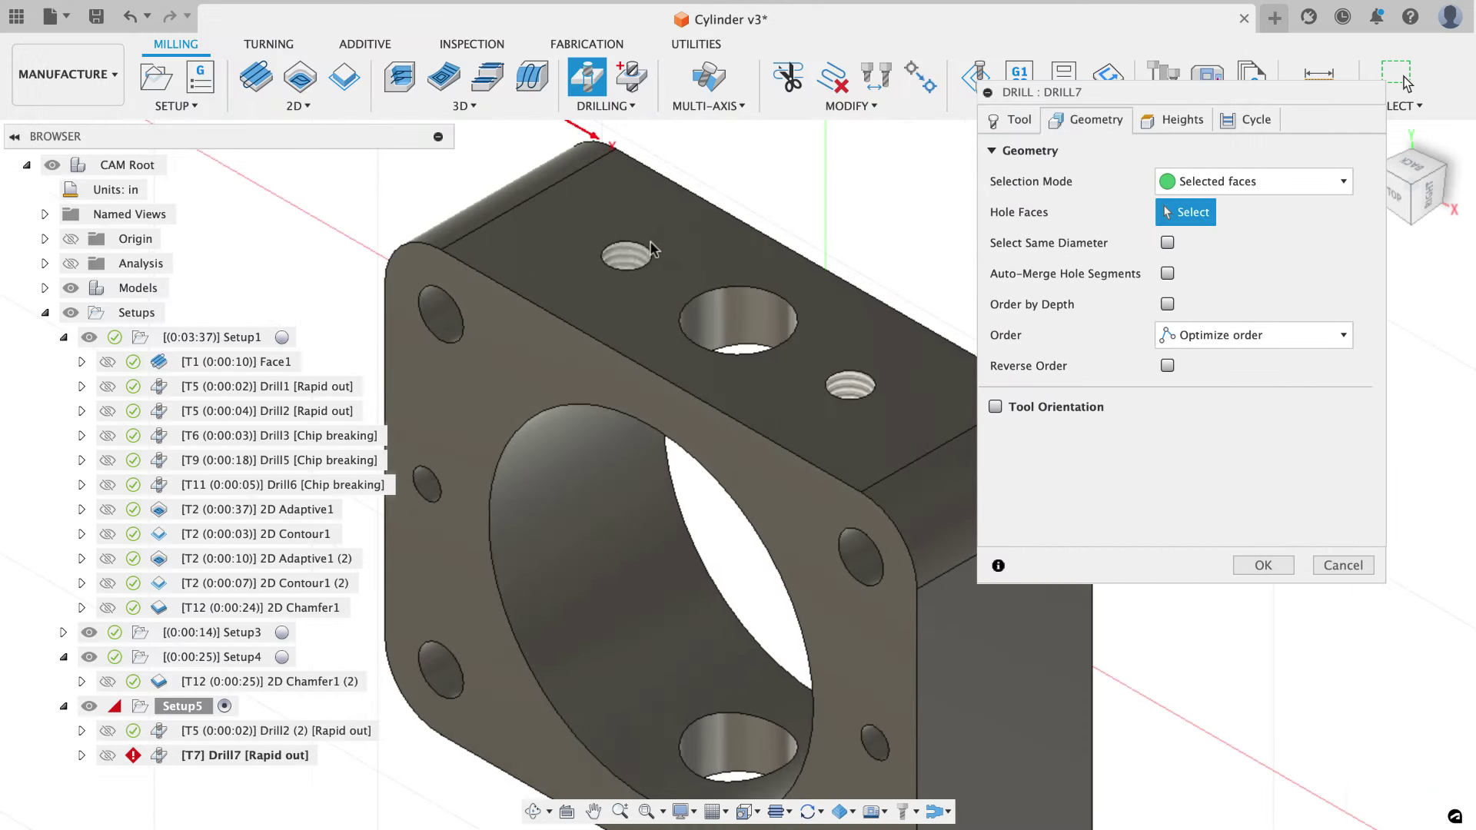
click(624, 250)
click(850, 386)
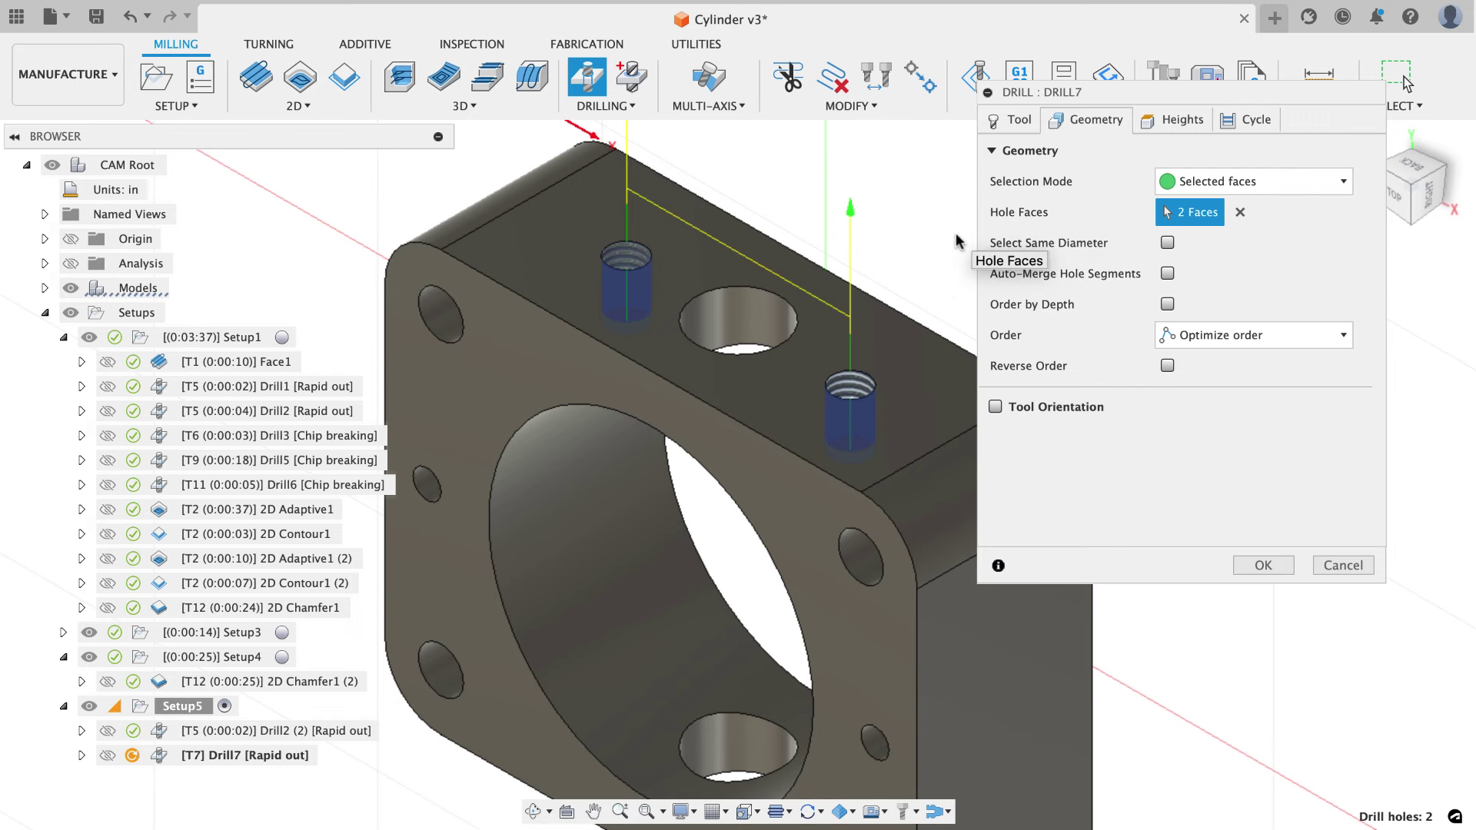
scroll(902, 222, down, 3)
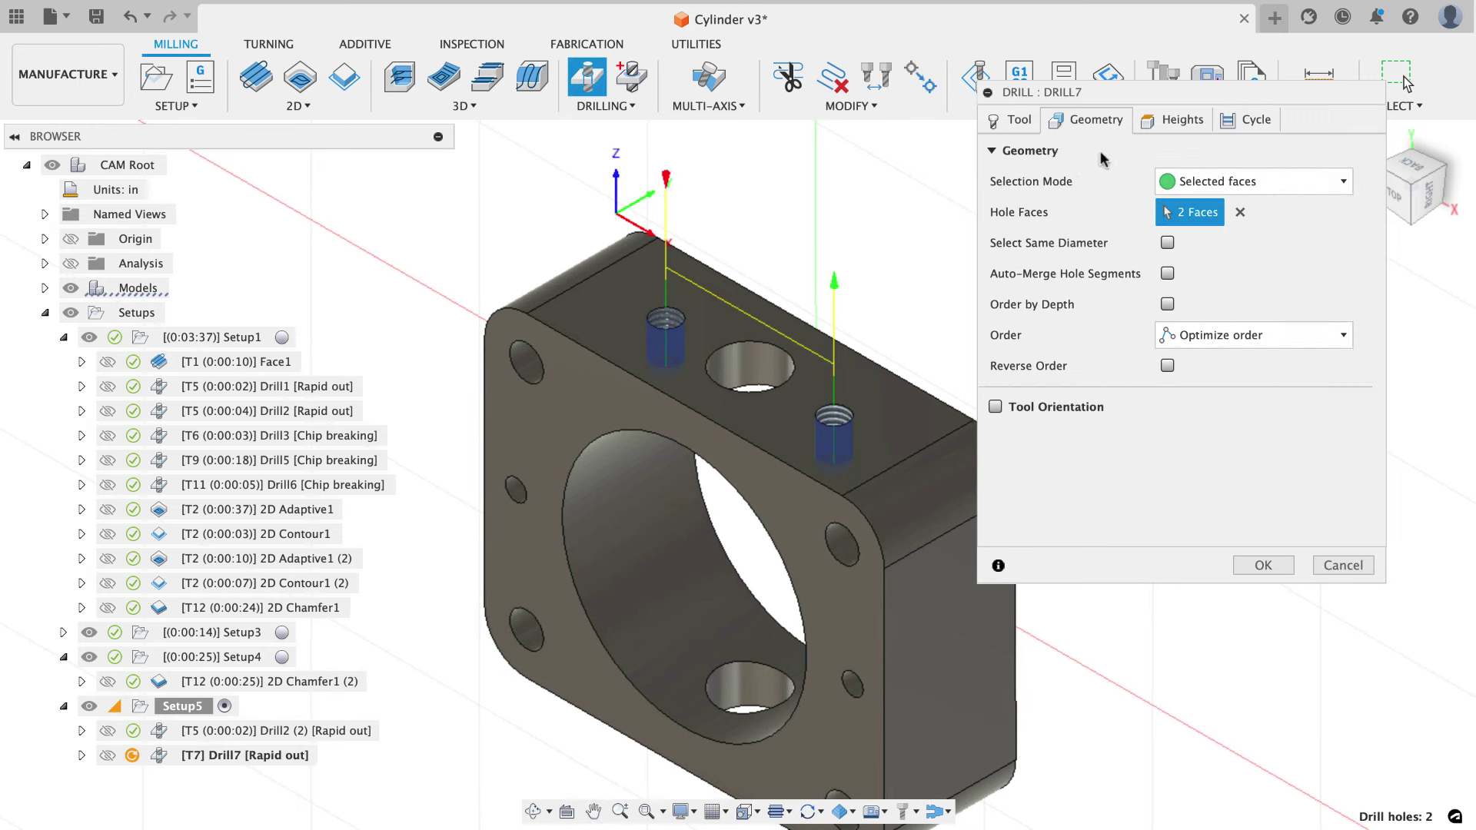
Enable Drill Tip Through Bottom, set the cycle type to Chip breaking - partial retract and accept the drill operation.
click(1159, 119)
scroll(1069, 308, down, 2)
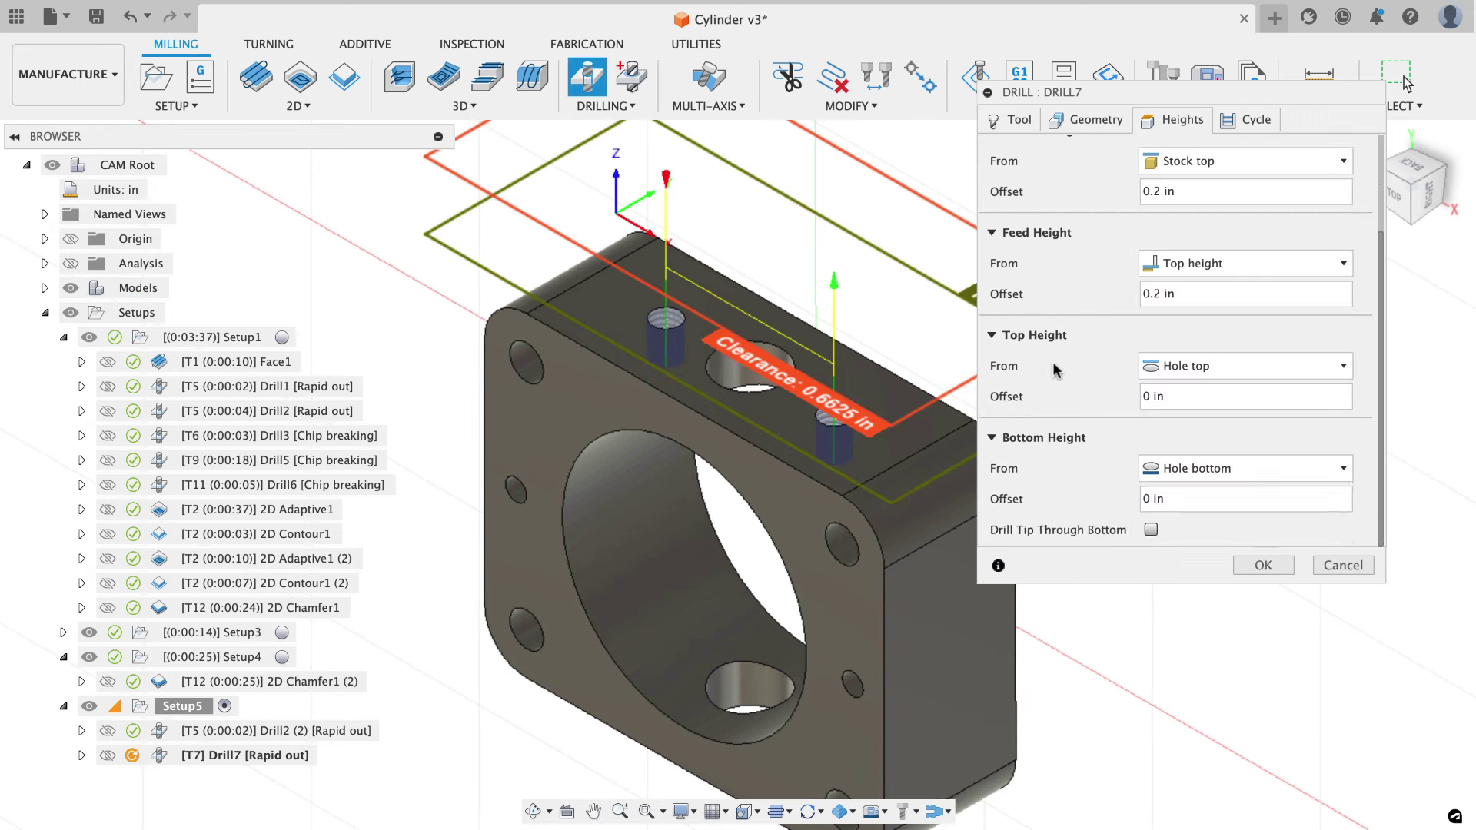
click(1150, 529)
click(1248, 119)
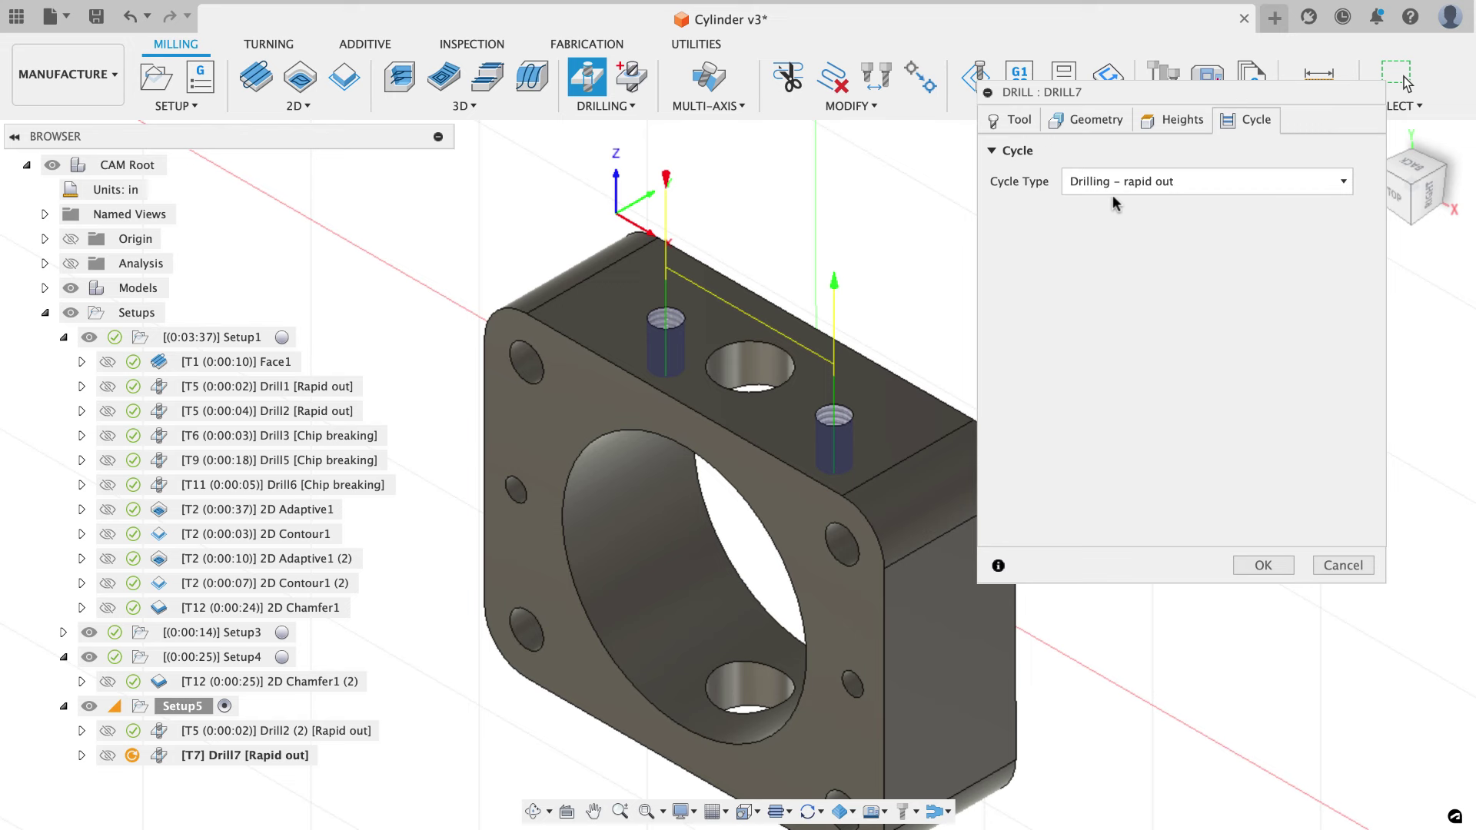
click(1138, 183)
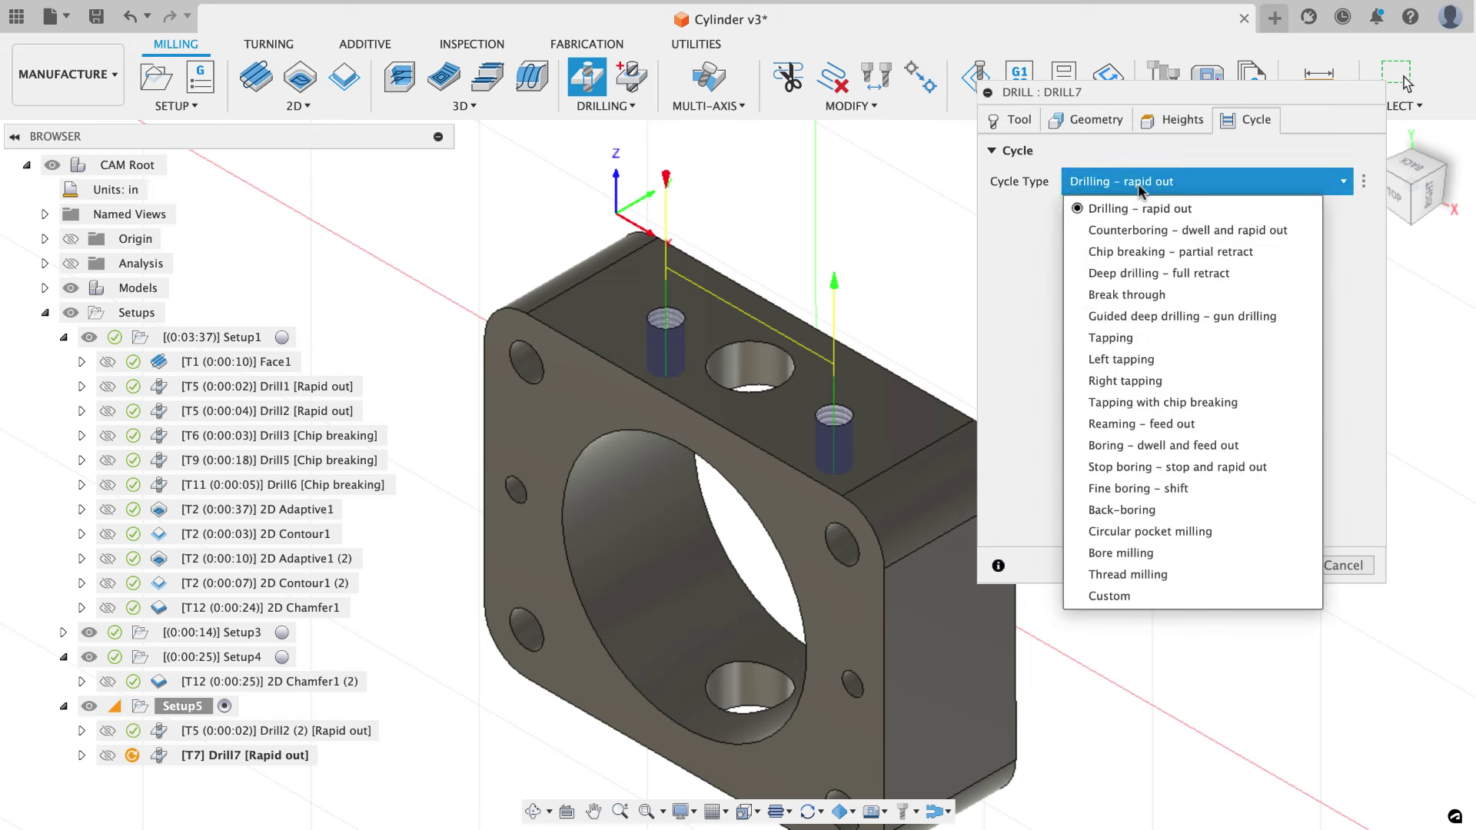
click(1140, 251)
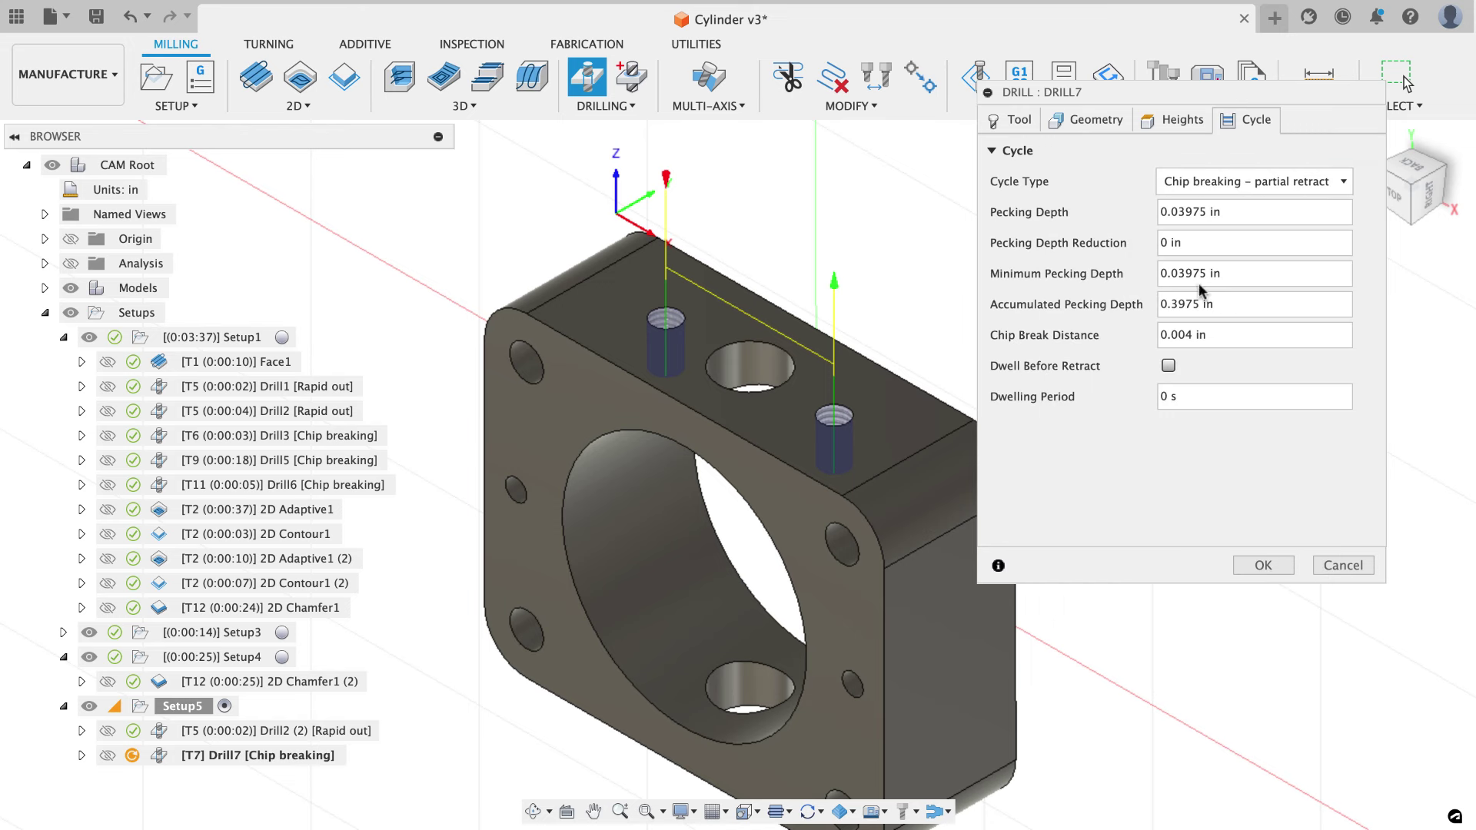
click(1264, 566)
click(1015, 299)
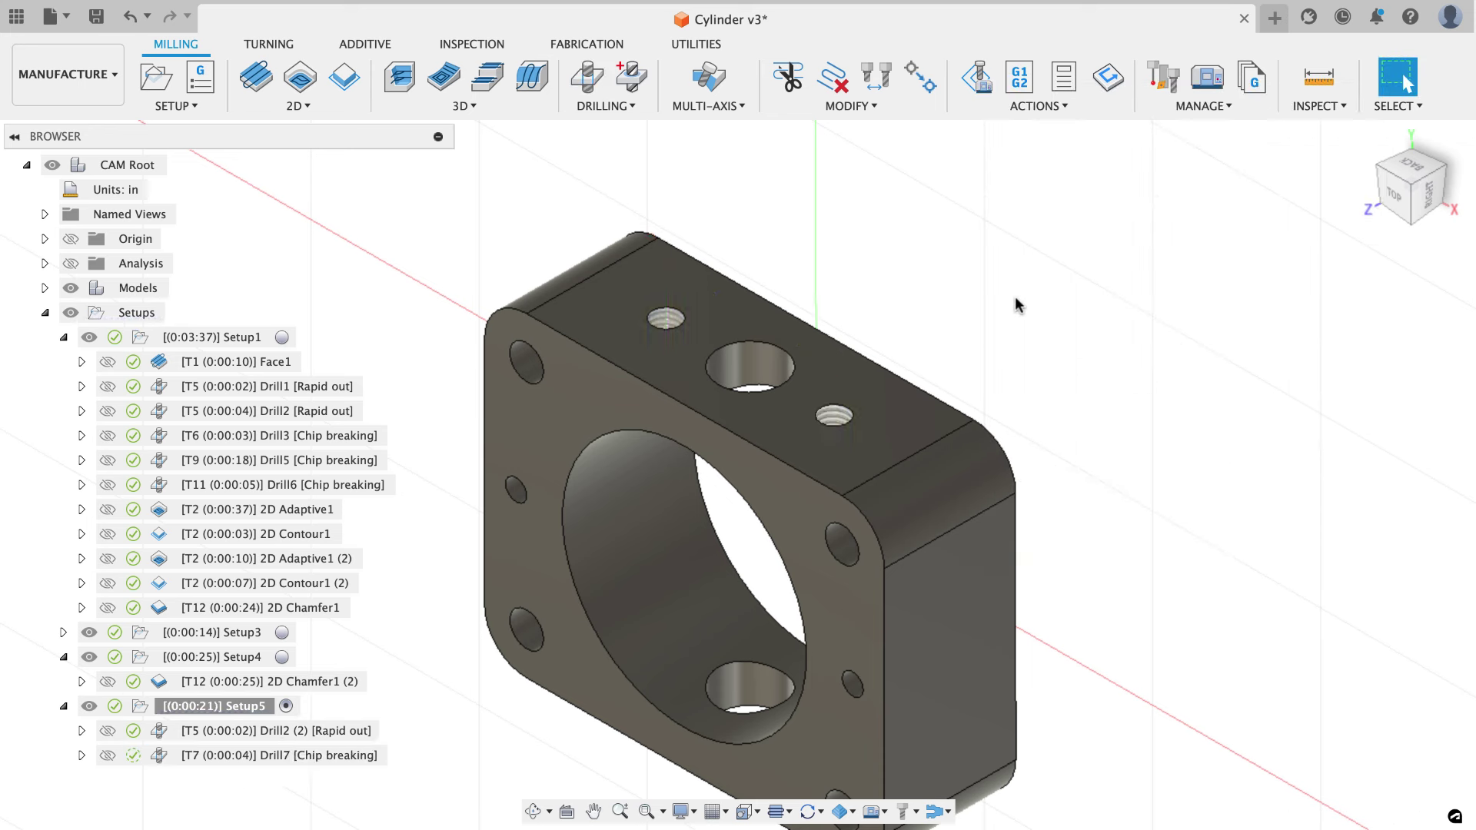
Start another drill operation, filter the Autodesk Model Engine library to right-hand taps and choose tool 8, the 0.19" #10-32 UNF tap.
click(586, 78)
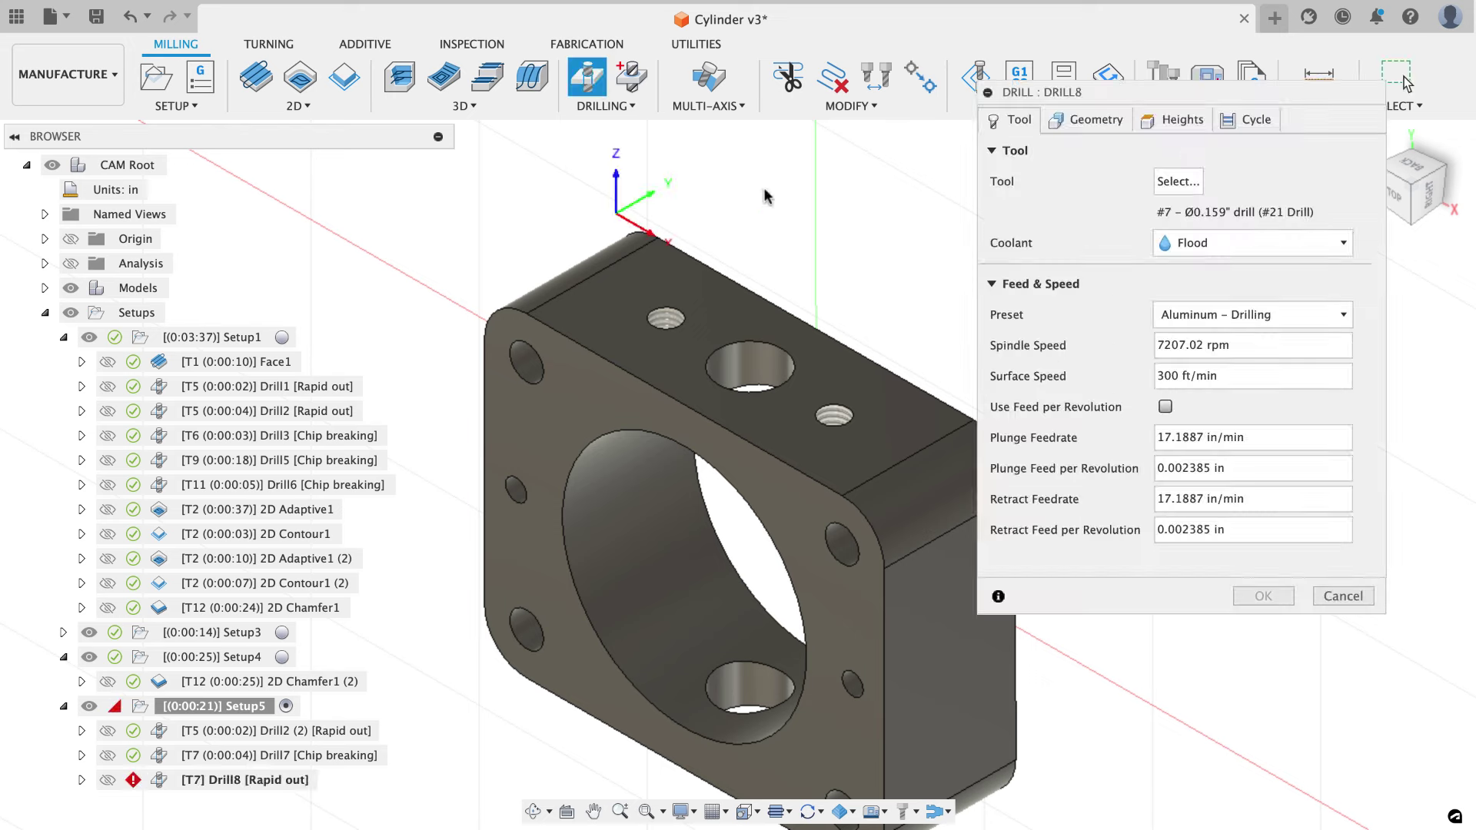
click(1176, 182)
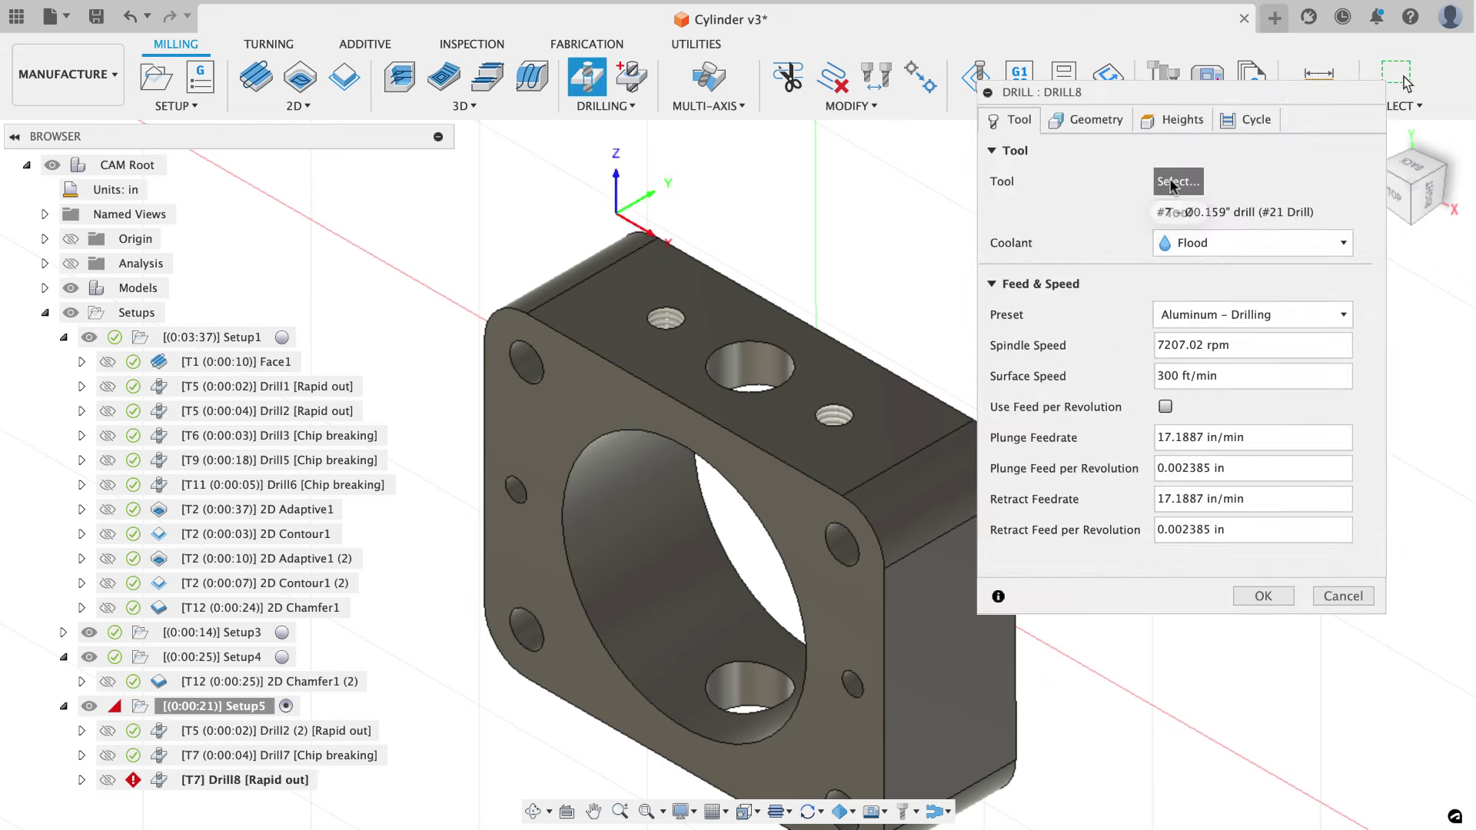
click(254, 375)
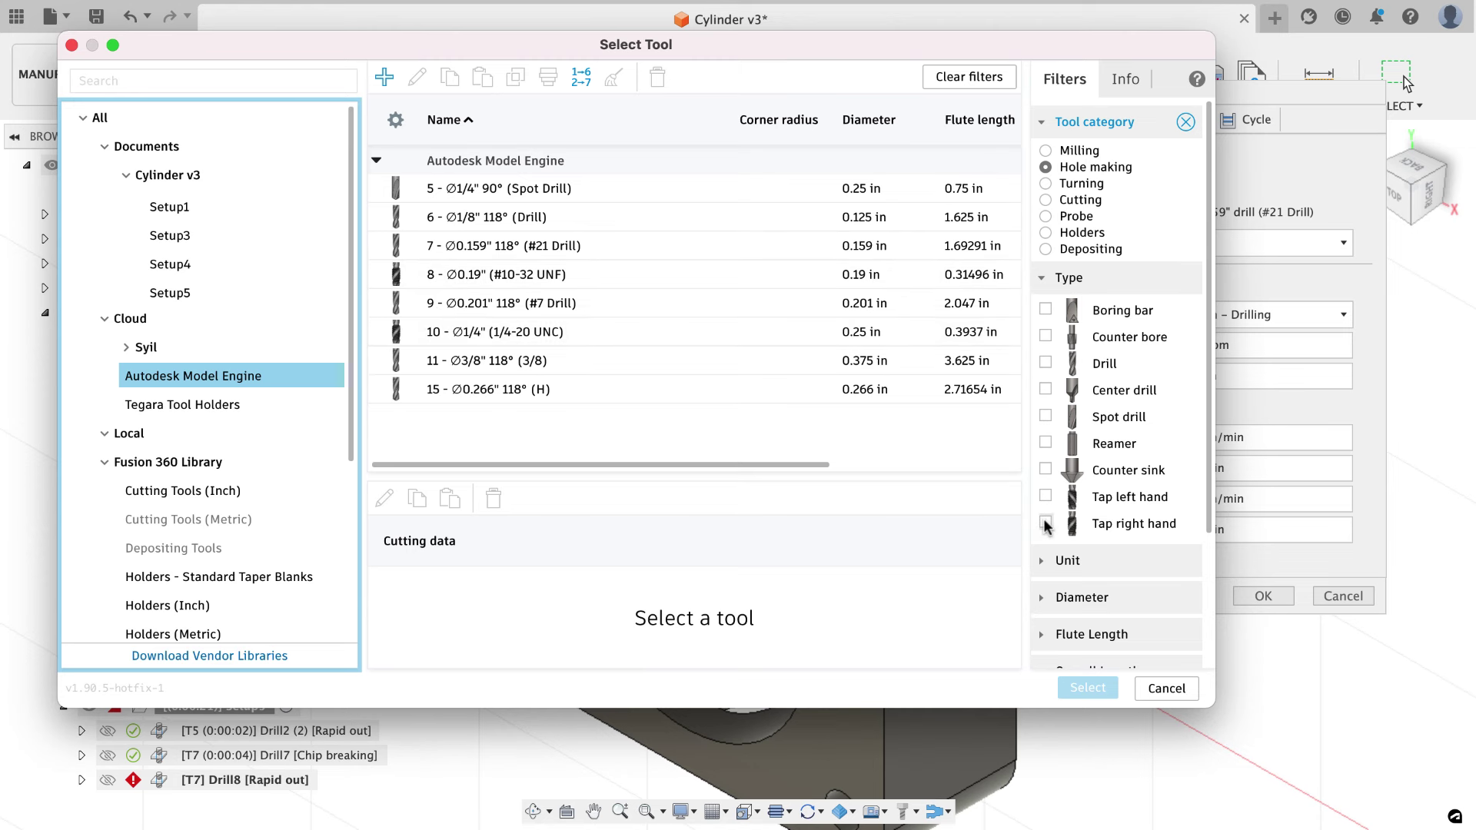
click(1045, 523)
click(524, 188)
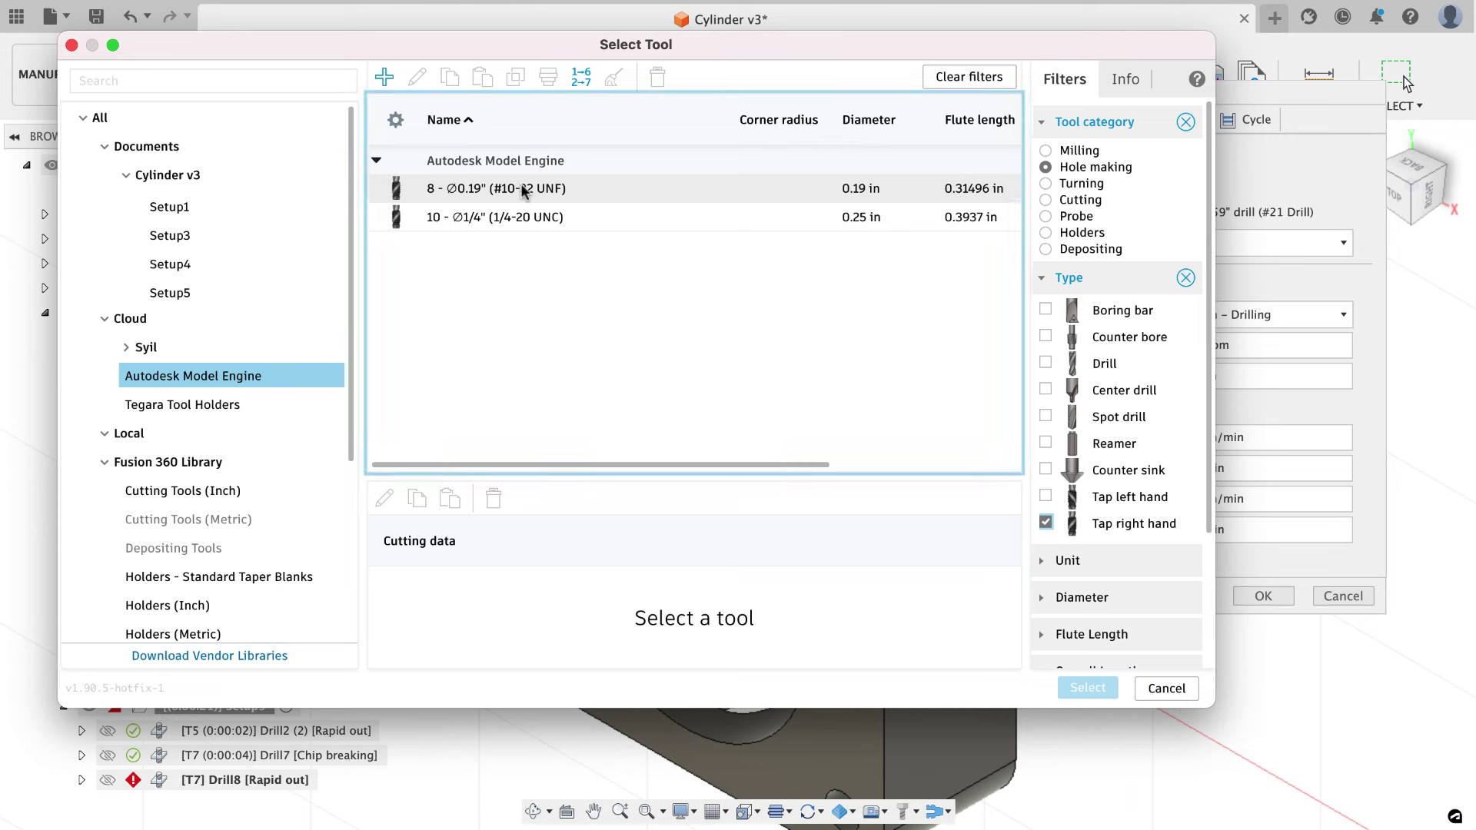
click(1087, 688)
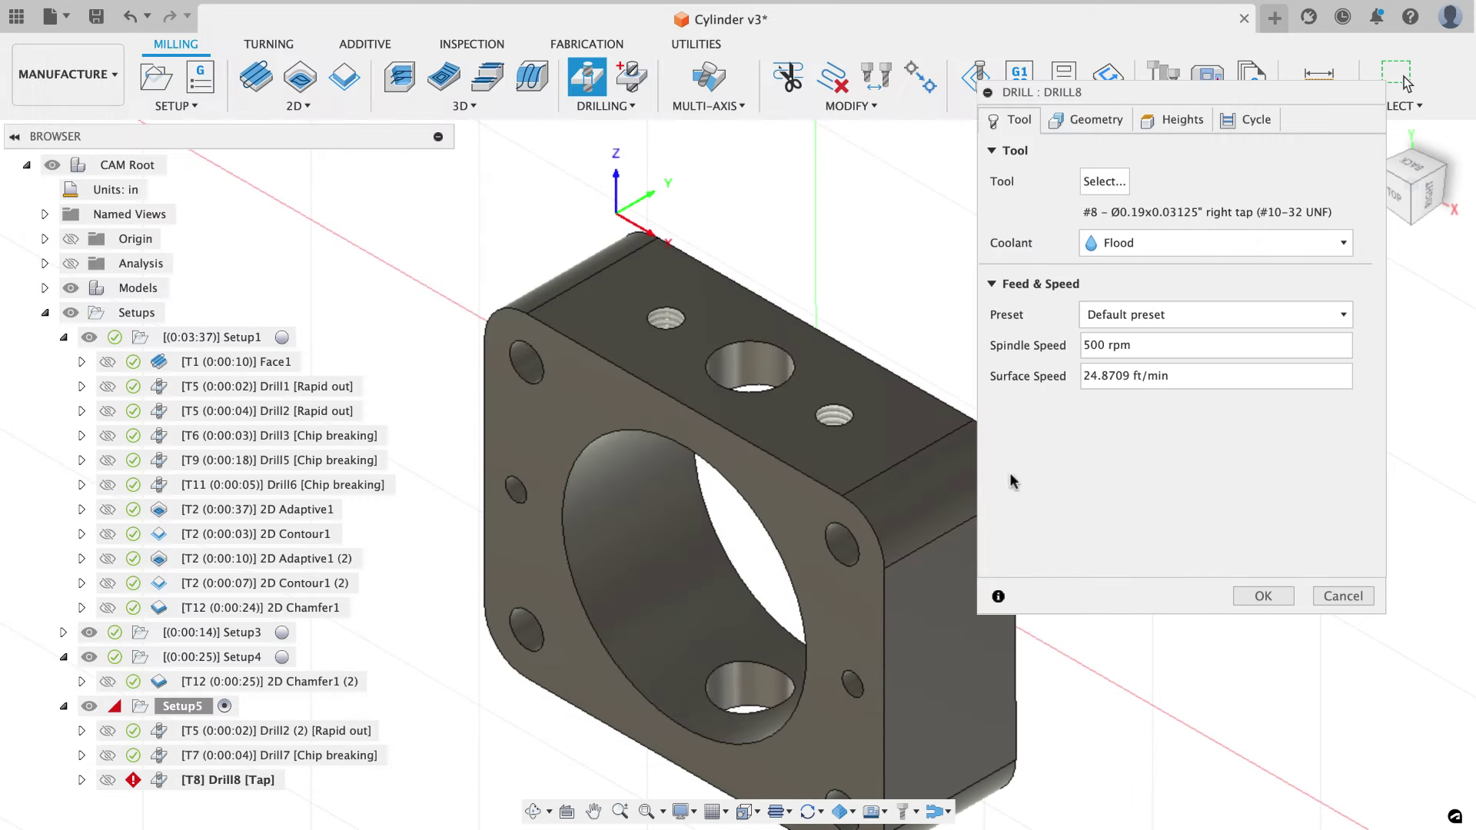
Select the two threaded holes on the side face as hole faces for the #10-32 tap operation.
click(1076, 118)
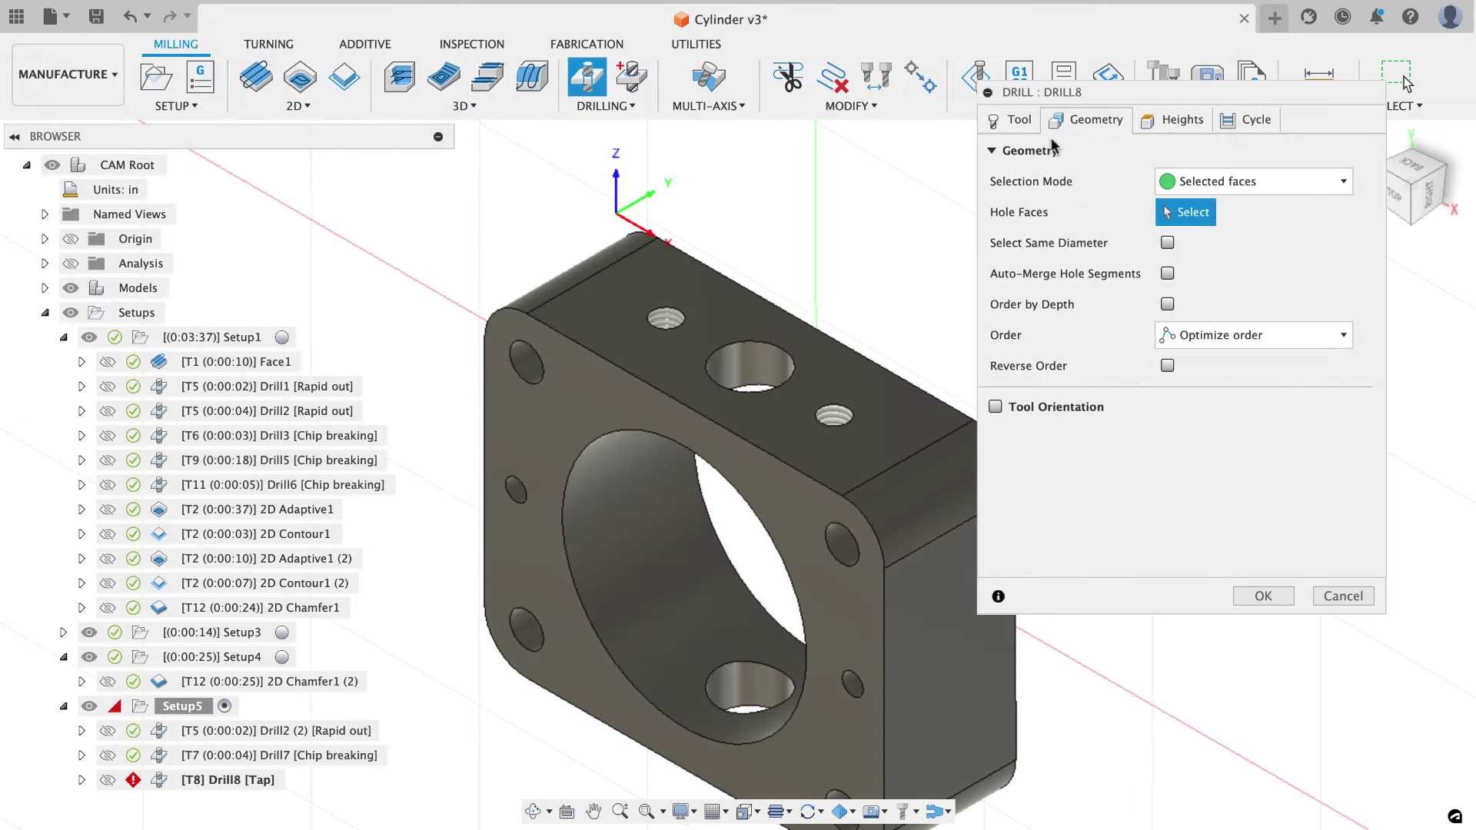
click(667, 317)
click(833, 416)
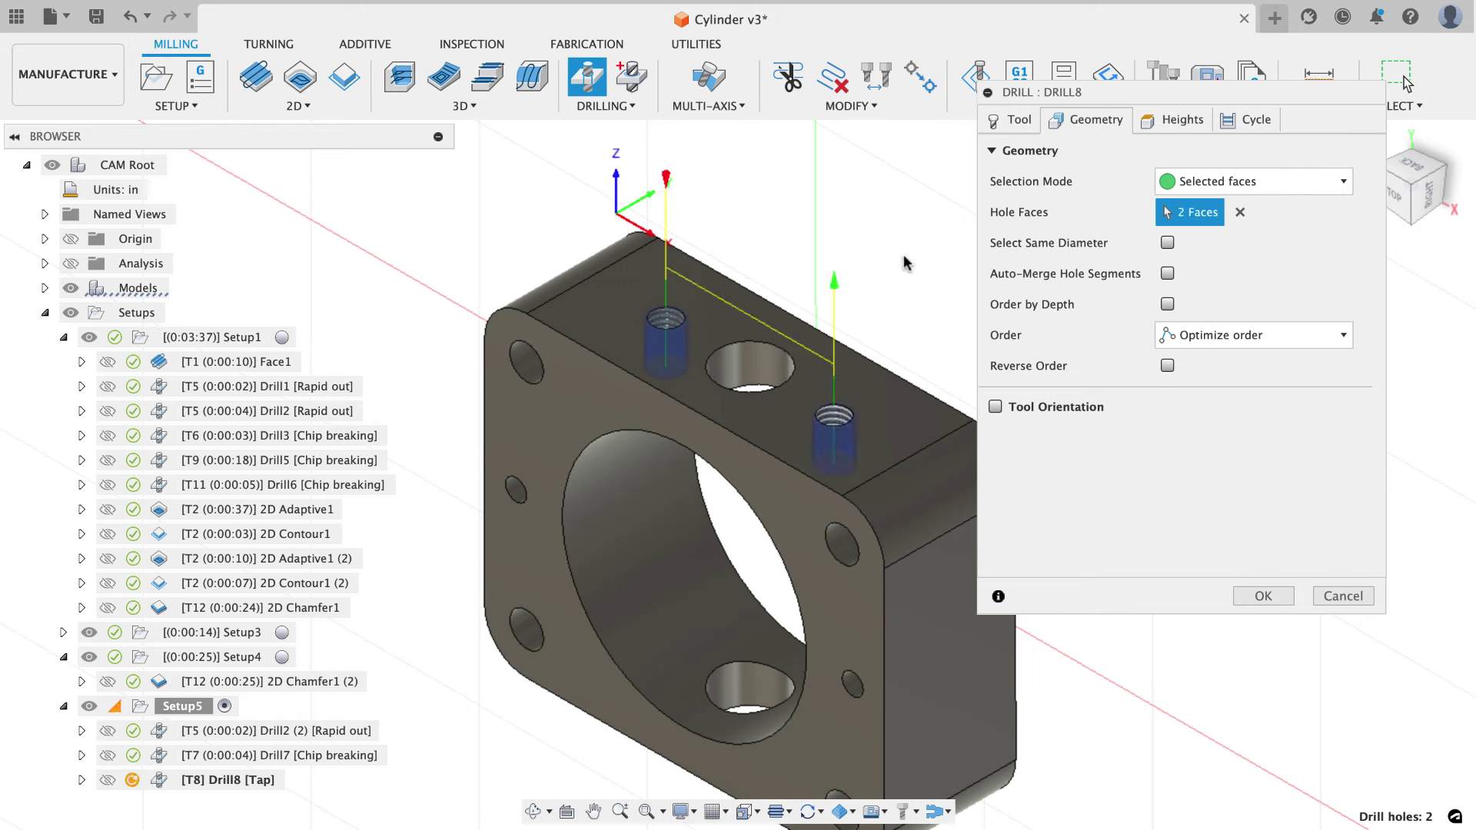
Set the tap operation's bottom height offset to .05 in from the hole bottom, check the tapping cycle and tool settings, and accept the operation.
click(1176, 119)
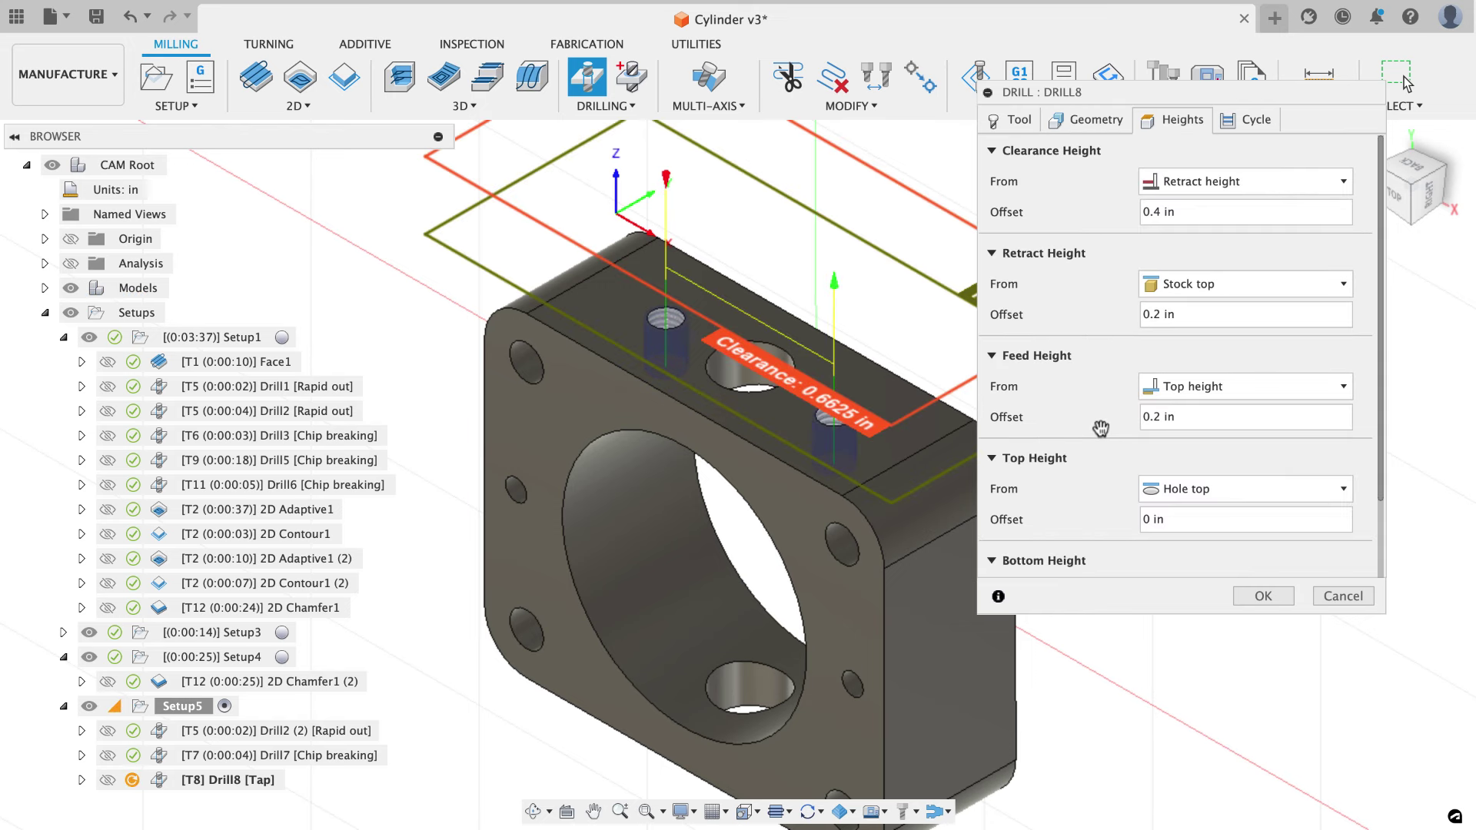
scroll(1100, 431, down, 3)
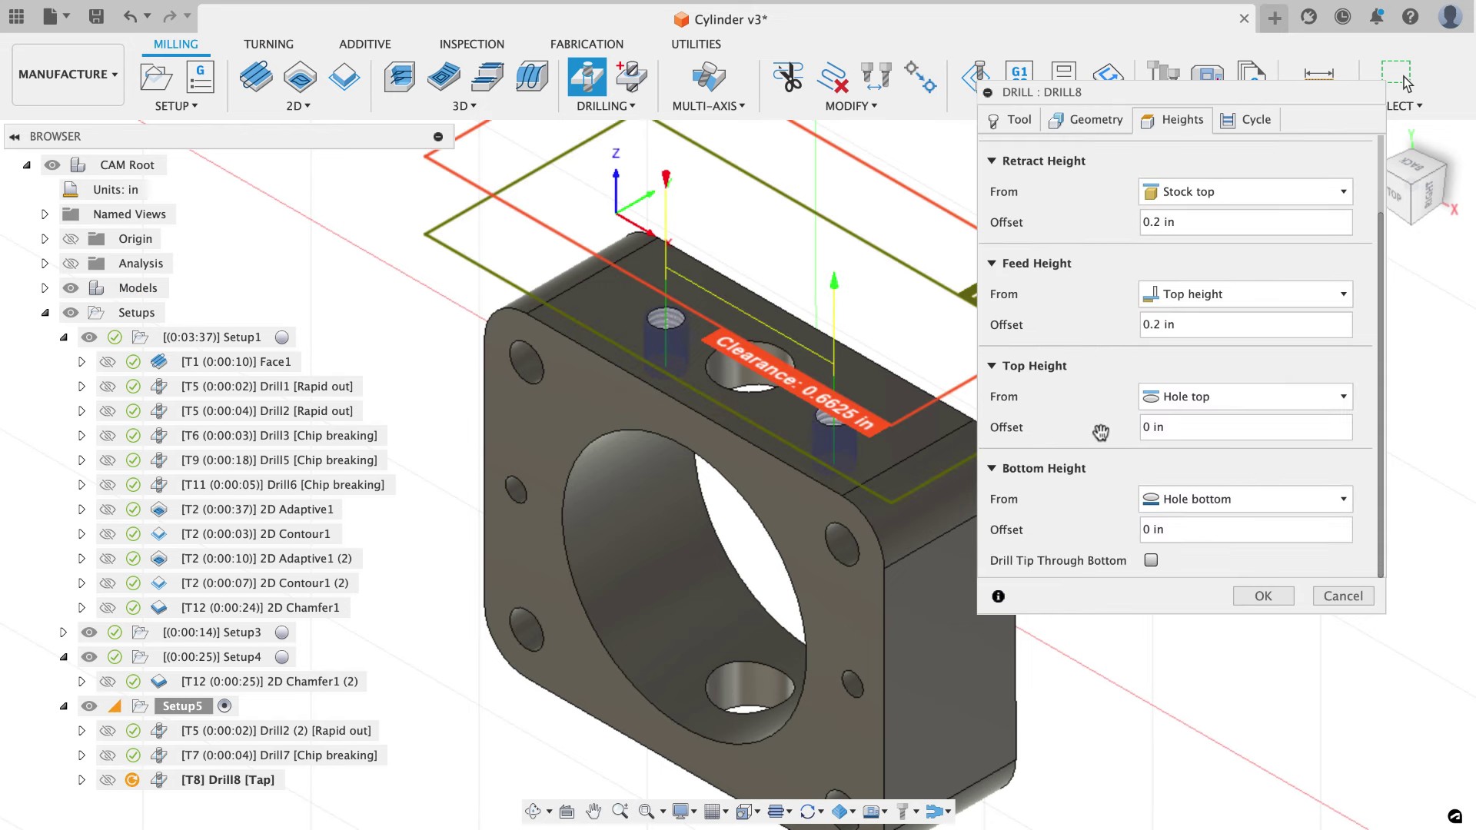
click(1207, 531)
text(.05)
click(1249, 120)
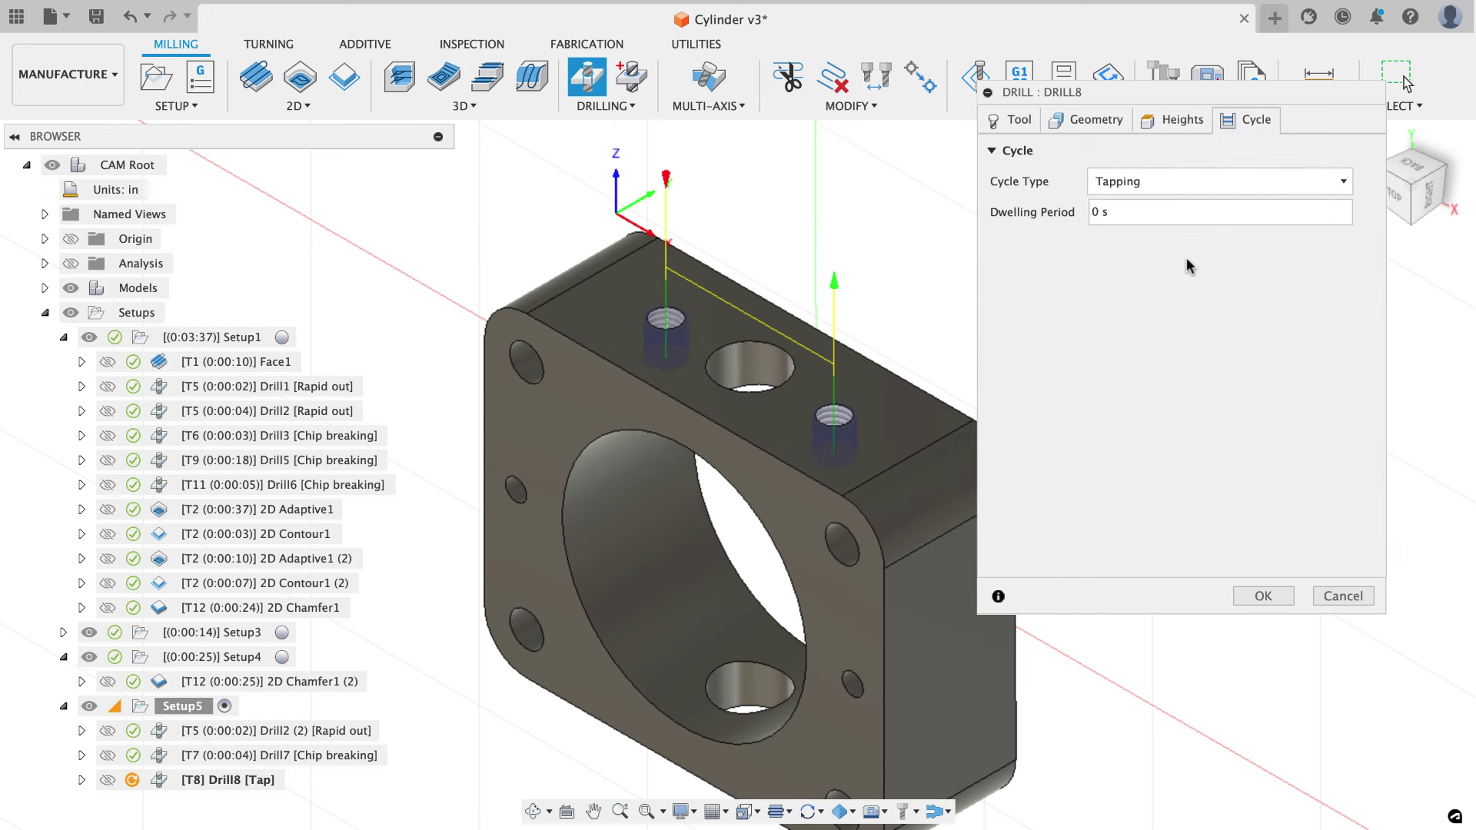
click(1015, 121)
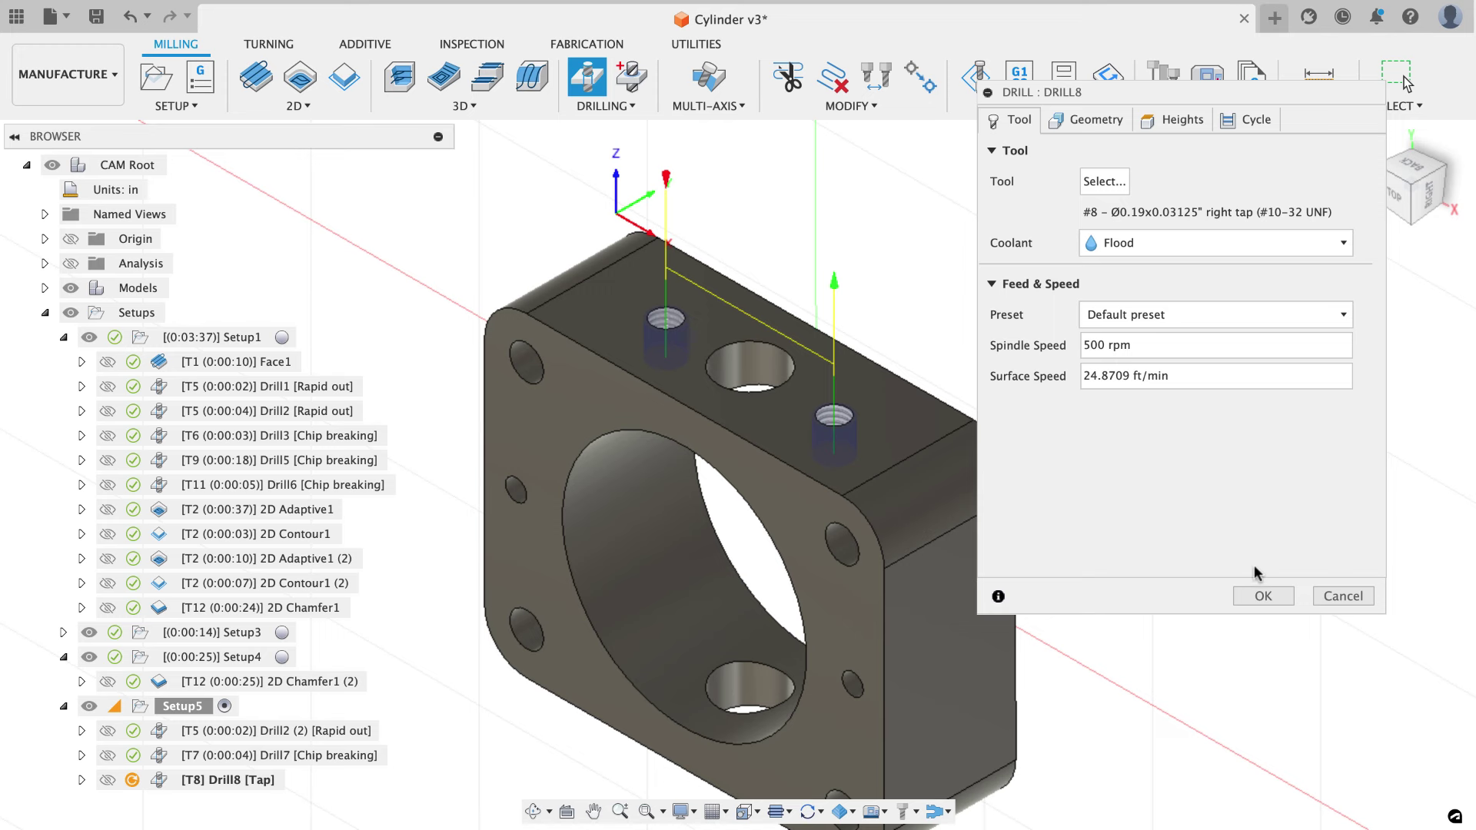
click(1280, 597)
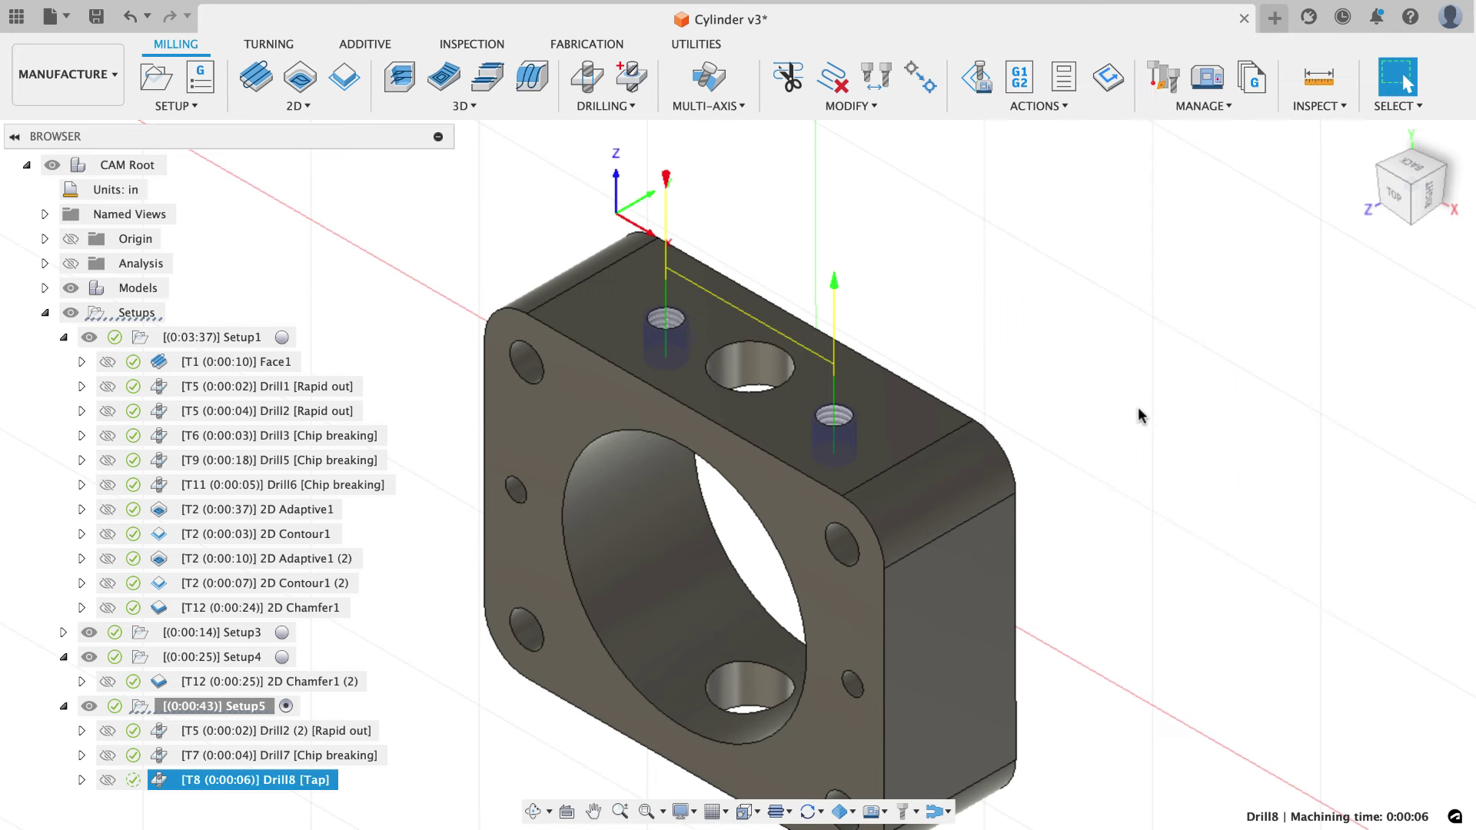
click(1102, 347)
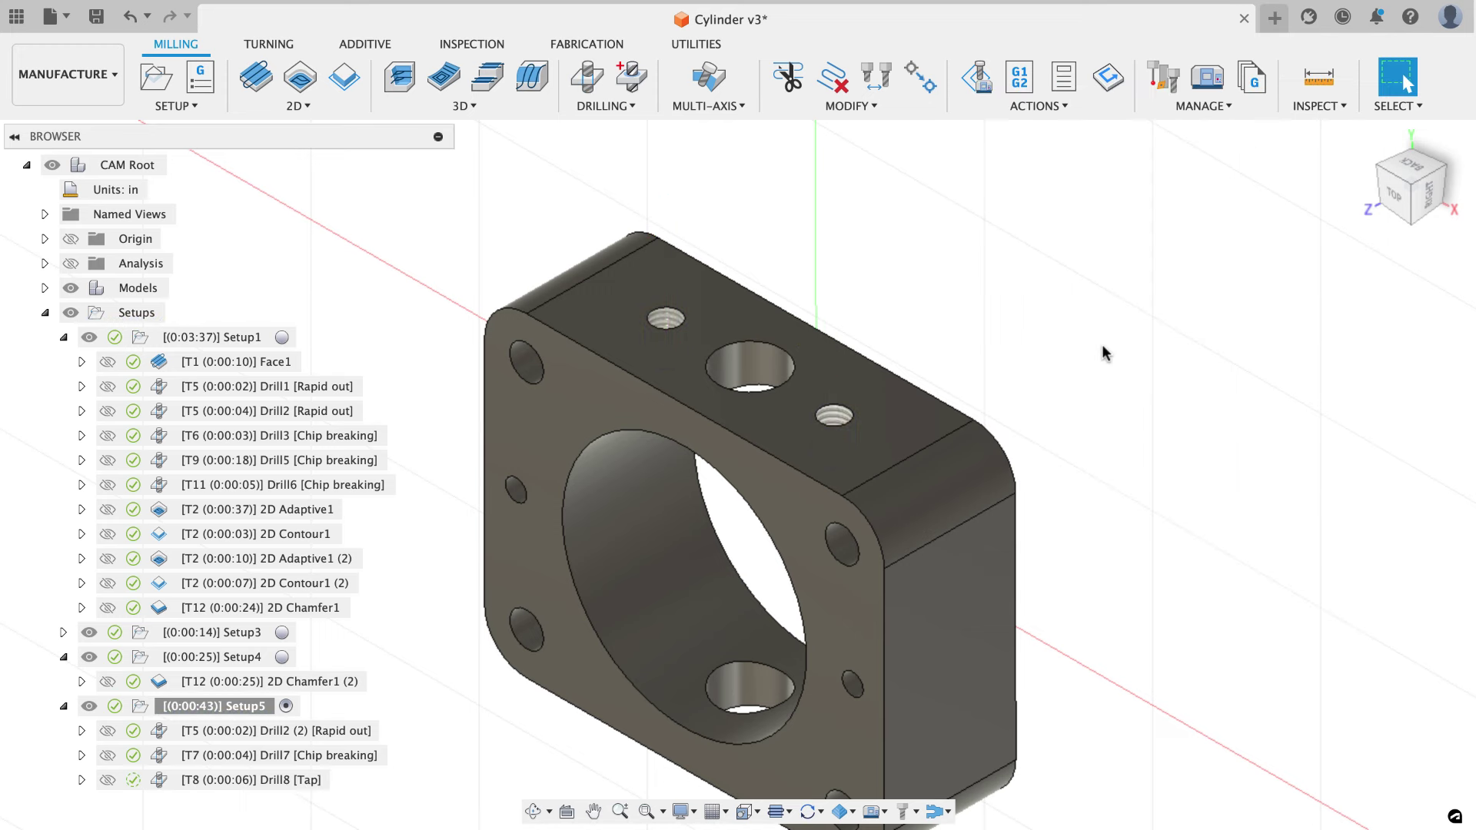
Start a drill operation using tool 11, the 3/8" drill, with the Aluminum - Drilling preset, and select the side face's large middle hole.
click(596, 79)
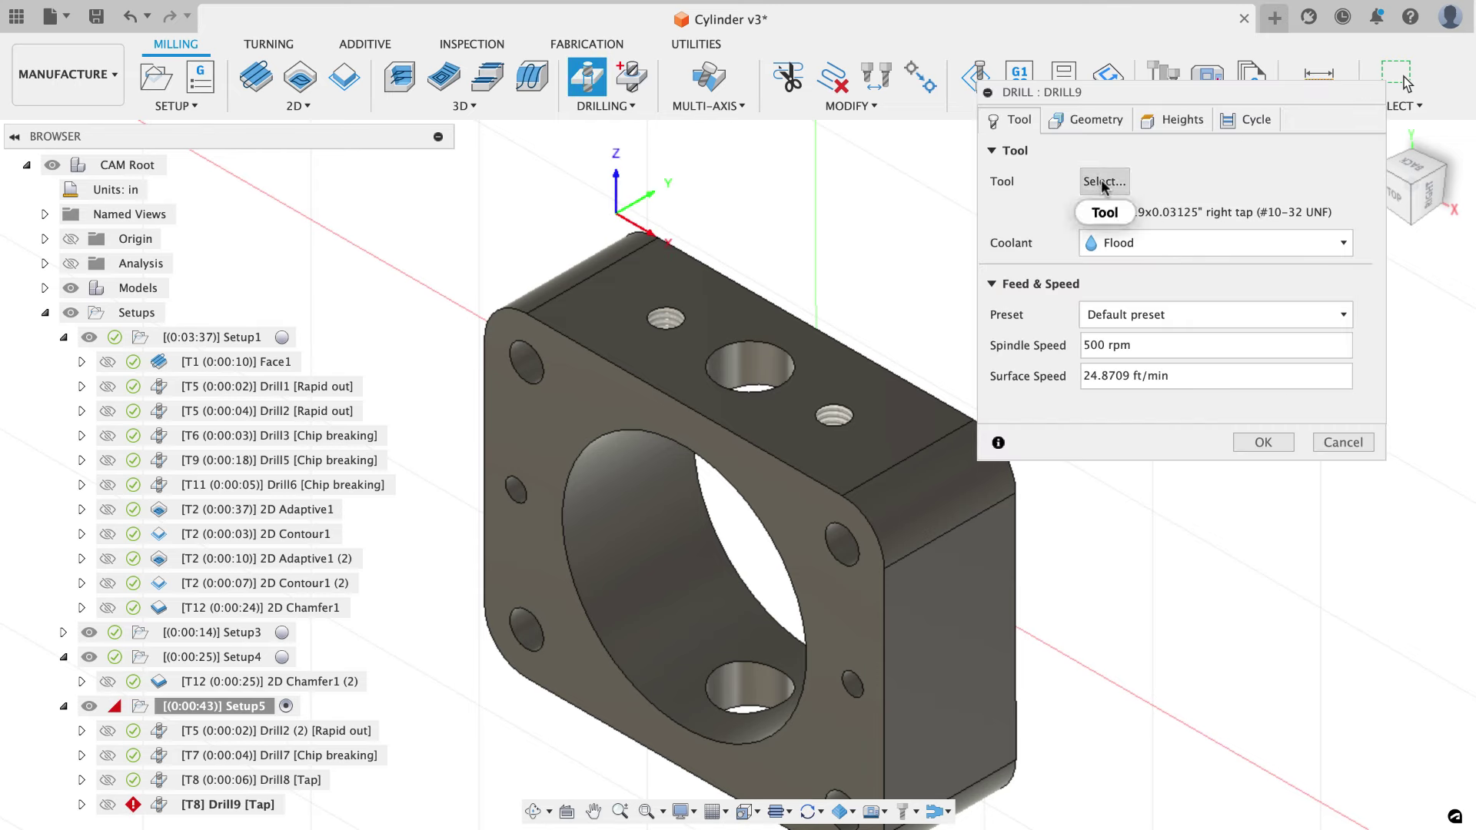
click(1102, 183)
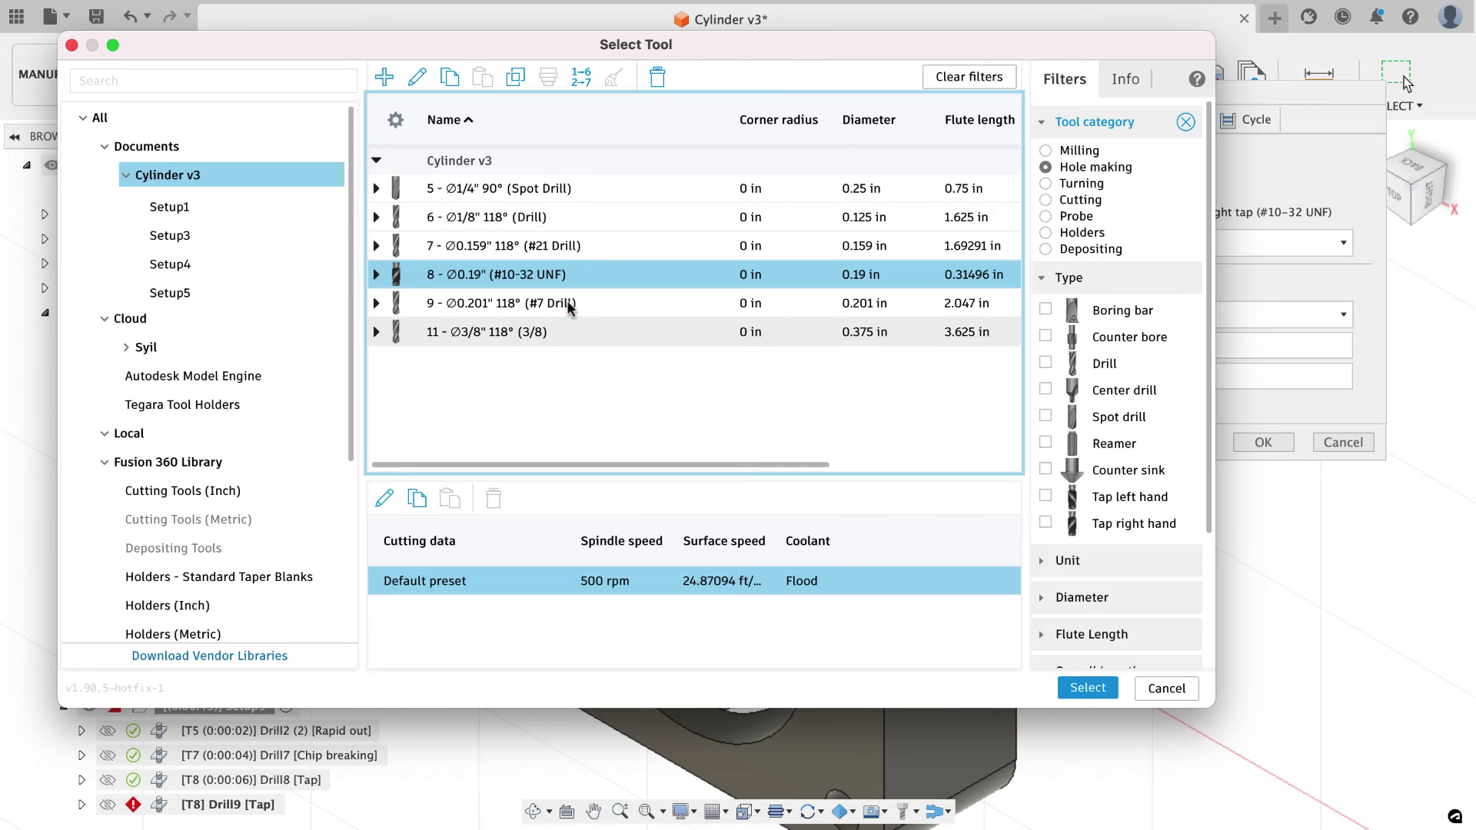
click(575, 328)
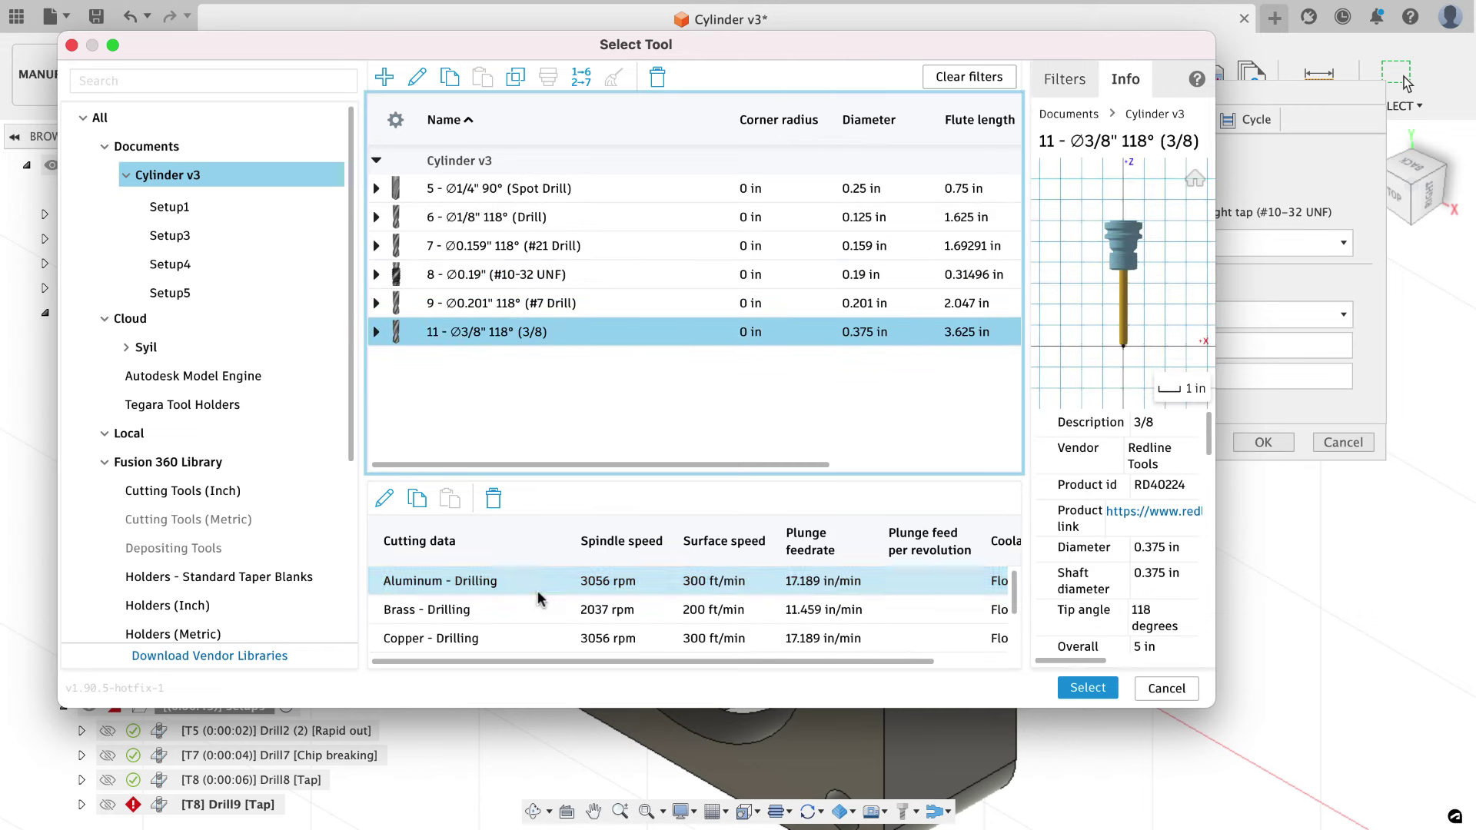
click(1085, 687)
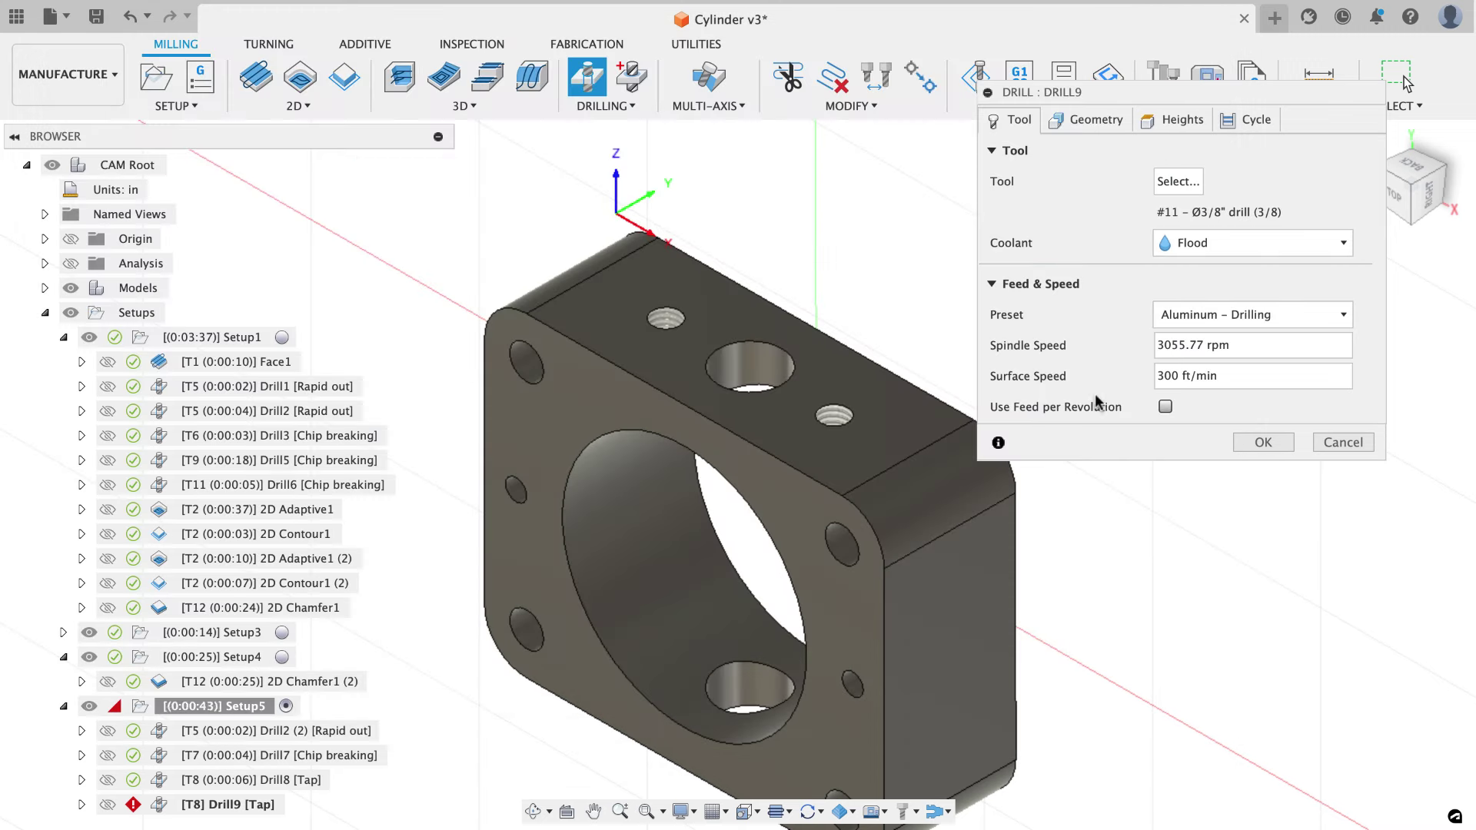
click(1091, 122)
click(735, 359)
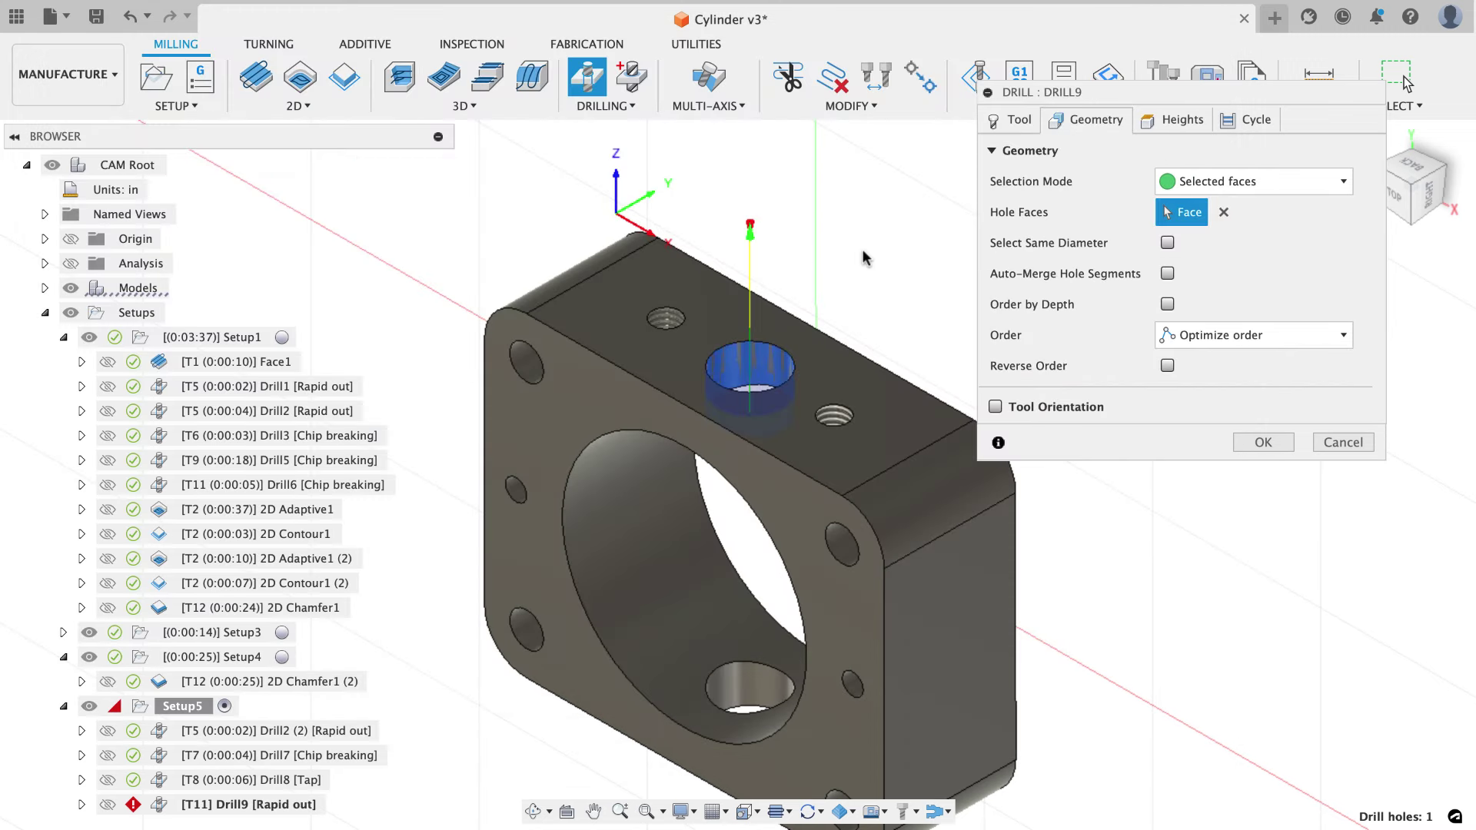
Enable Drill Tip Through Bottom with a break-through depth of .1 in and check the drill depth in a straight-on view.
click(1160, 119)
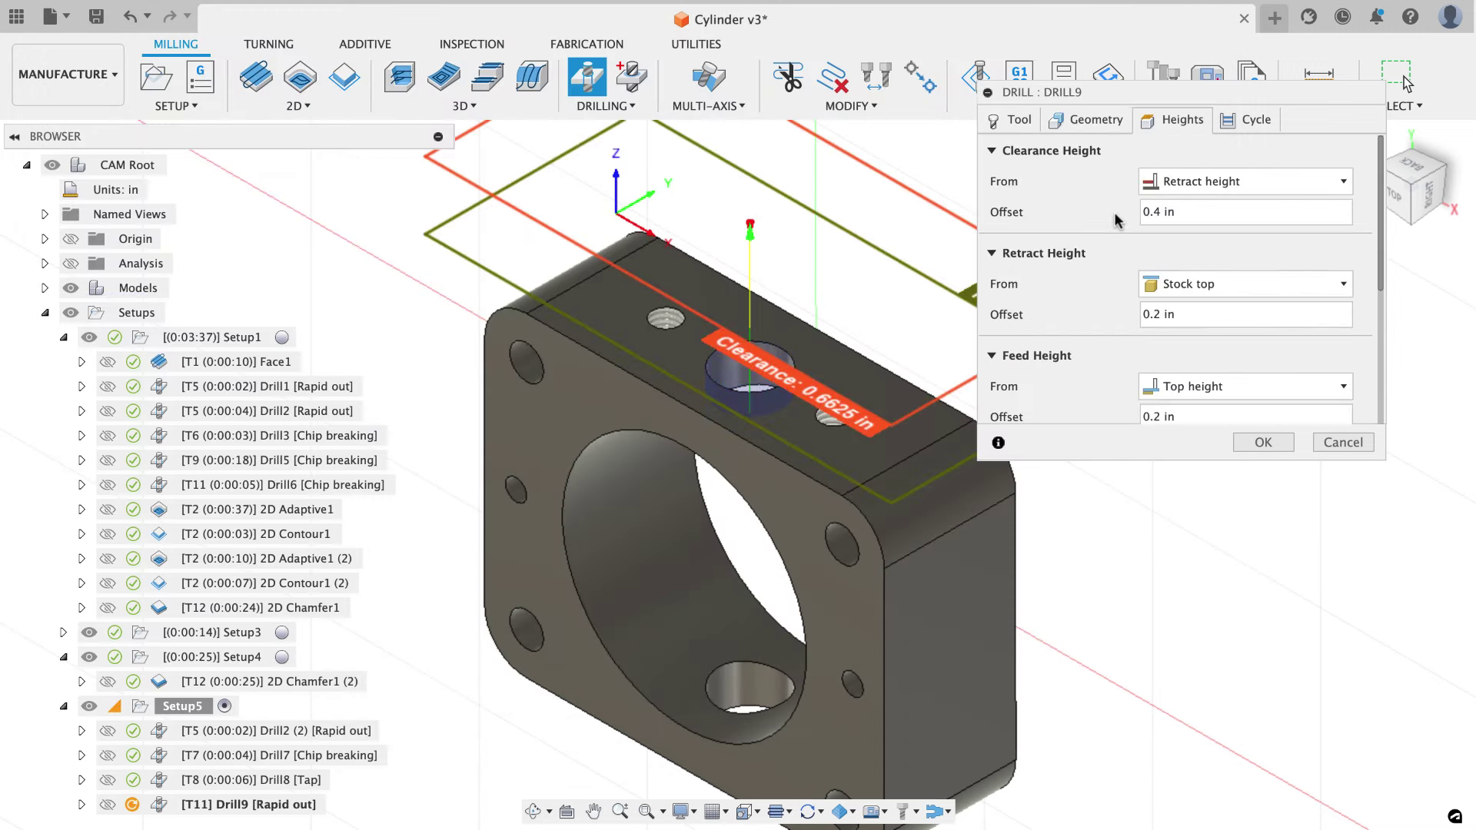
scroll(1118, 285, down, 5)
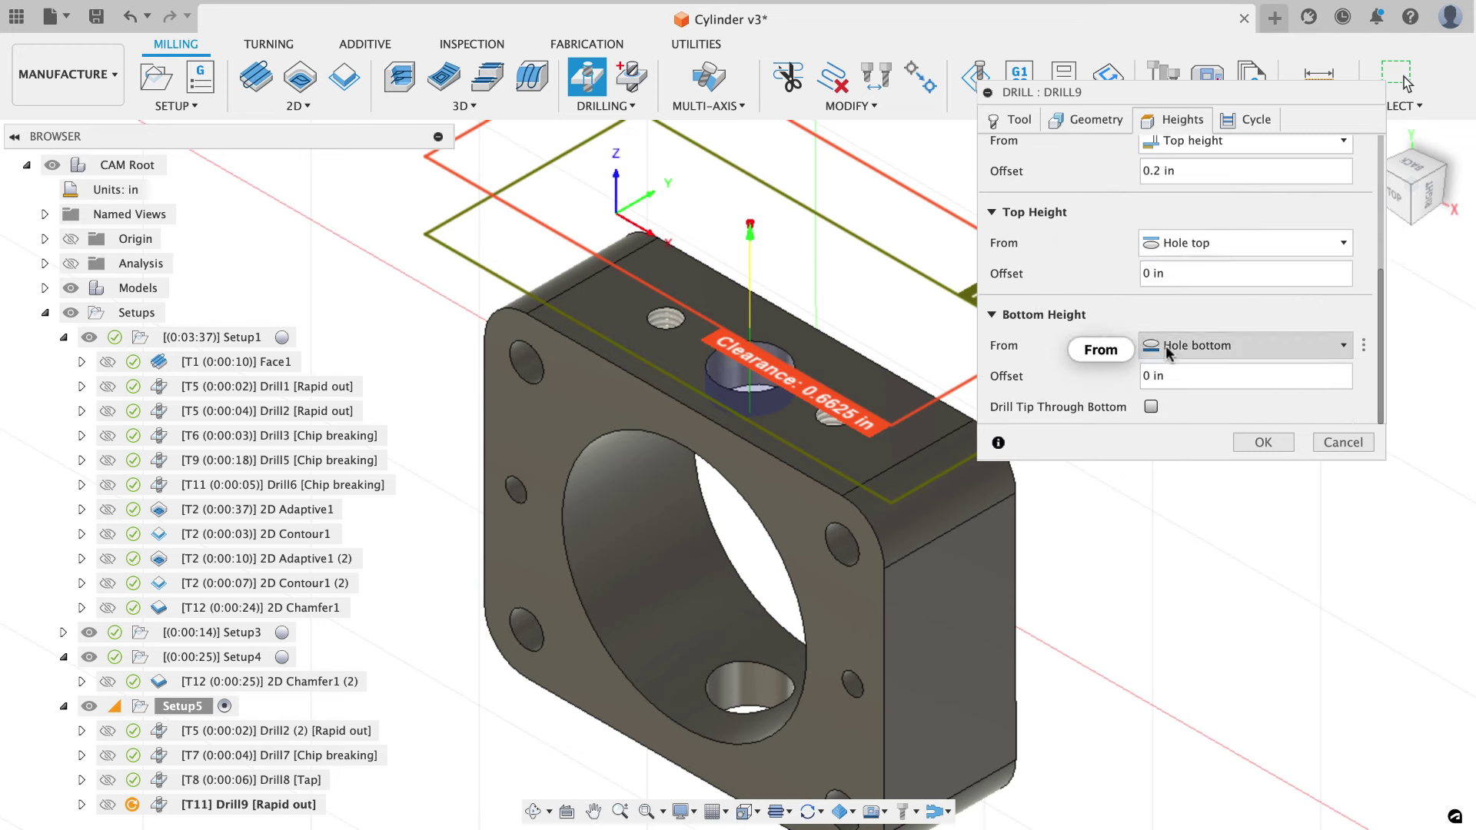
click(1152, 405)
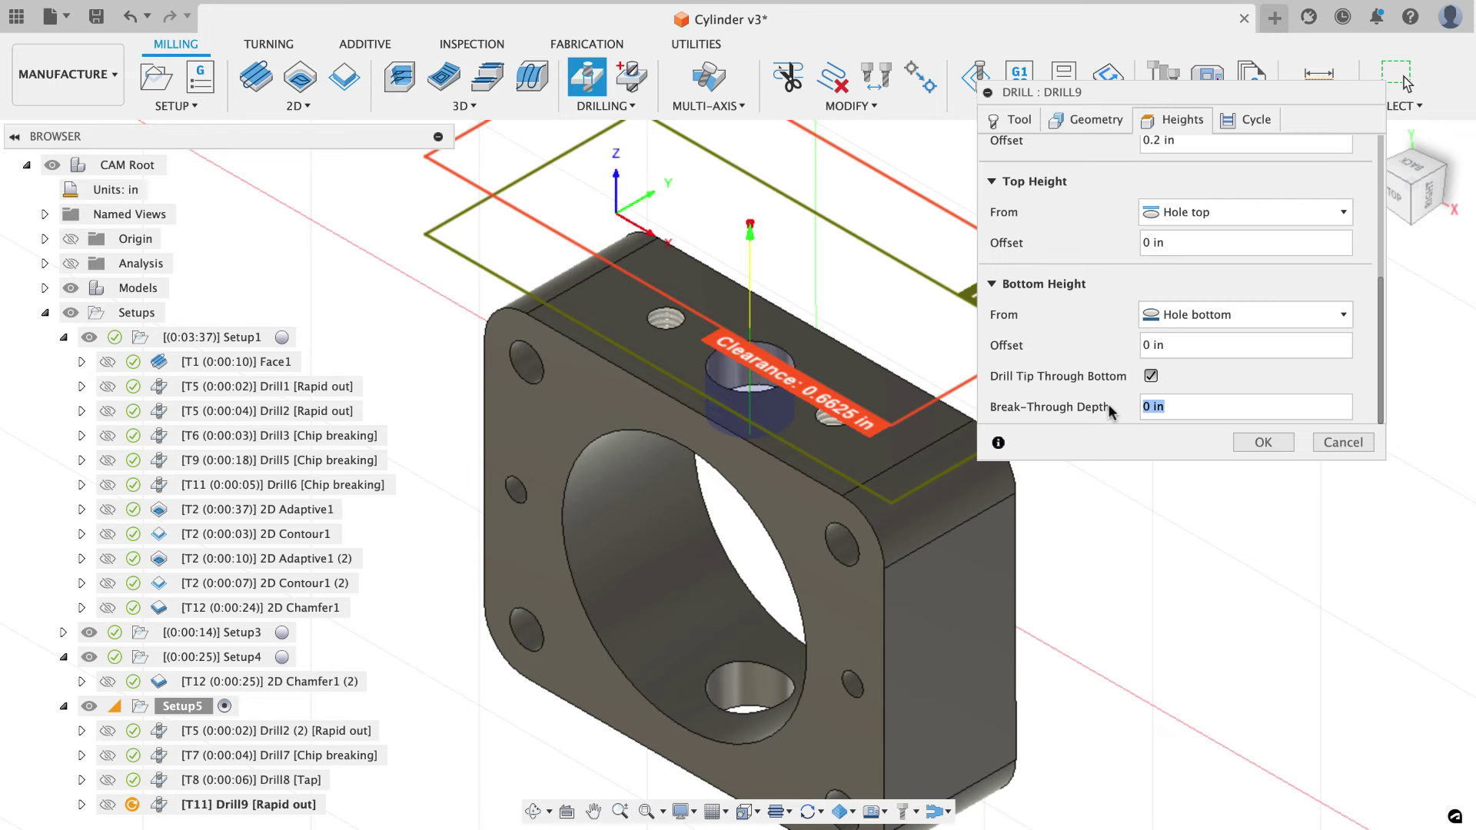
click(1153, 406)
text(.1)
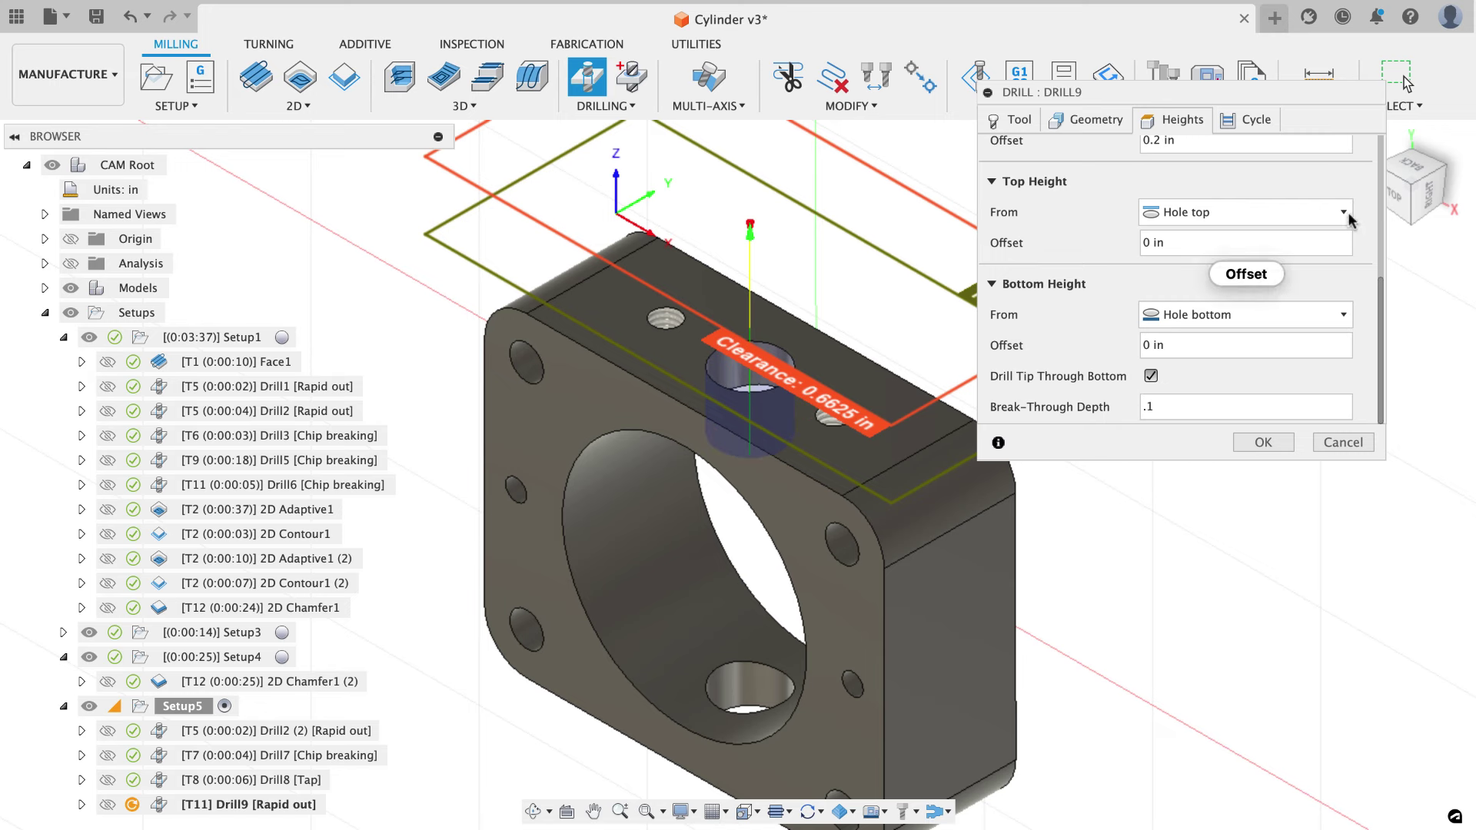
click(1396, 201)
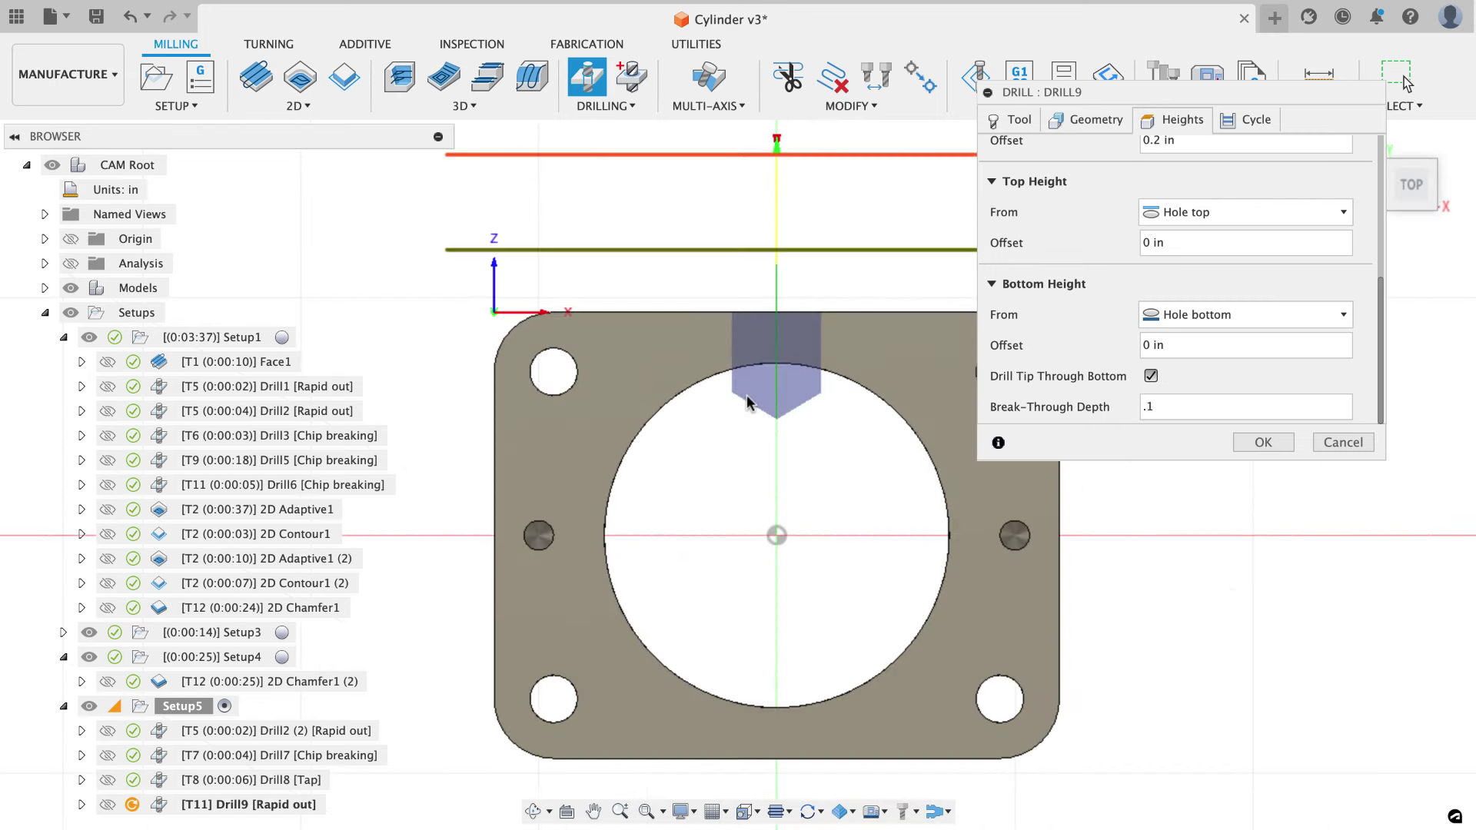
click(1434, 161)
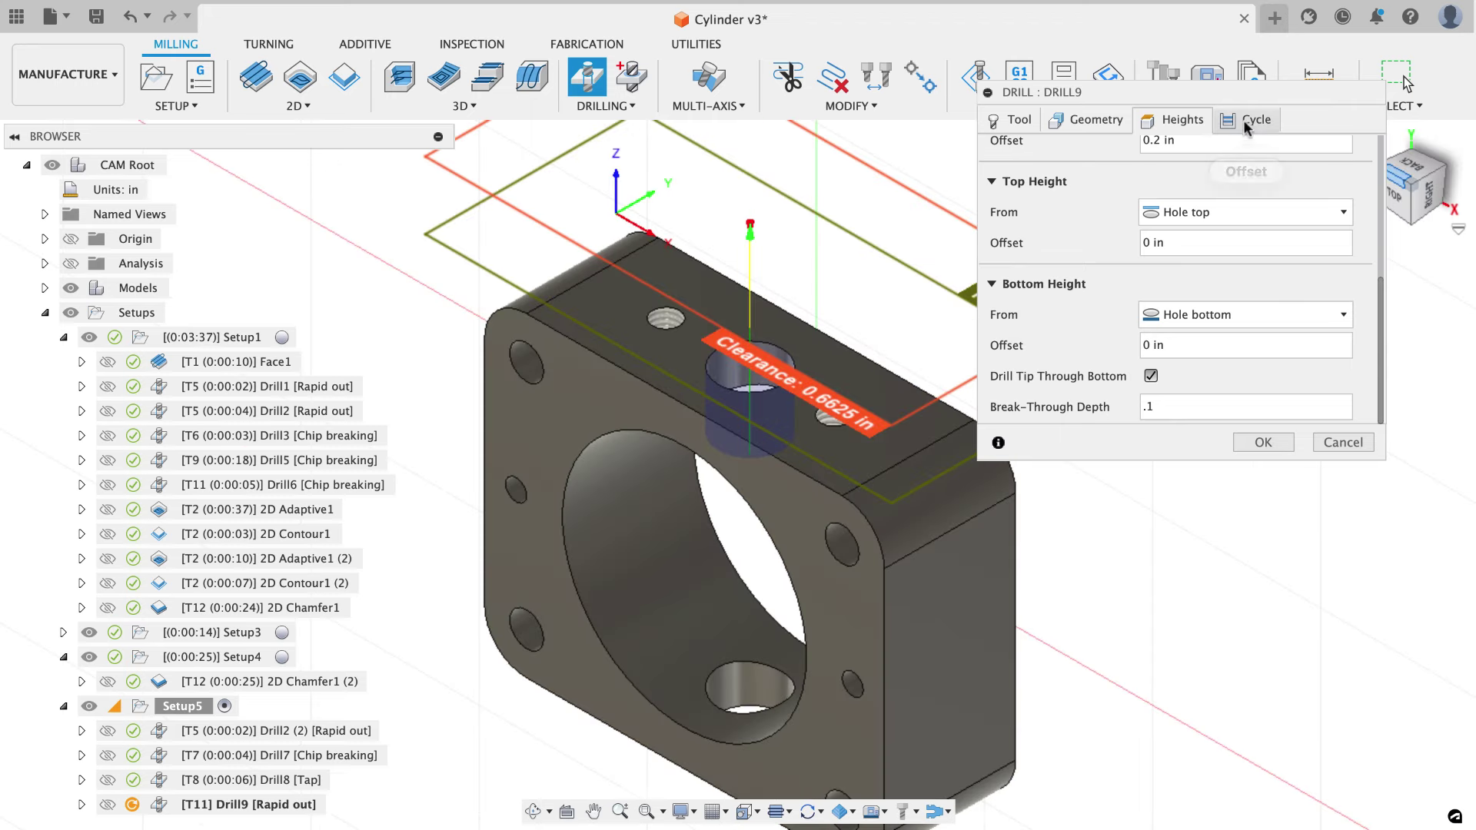
Set the 3/8" drill's cycle type to Chip breaking - partial retract and accept the operation.
click(1248, 120)
click(1165, 180)
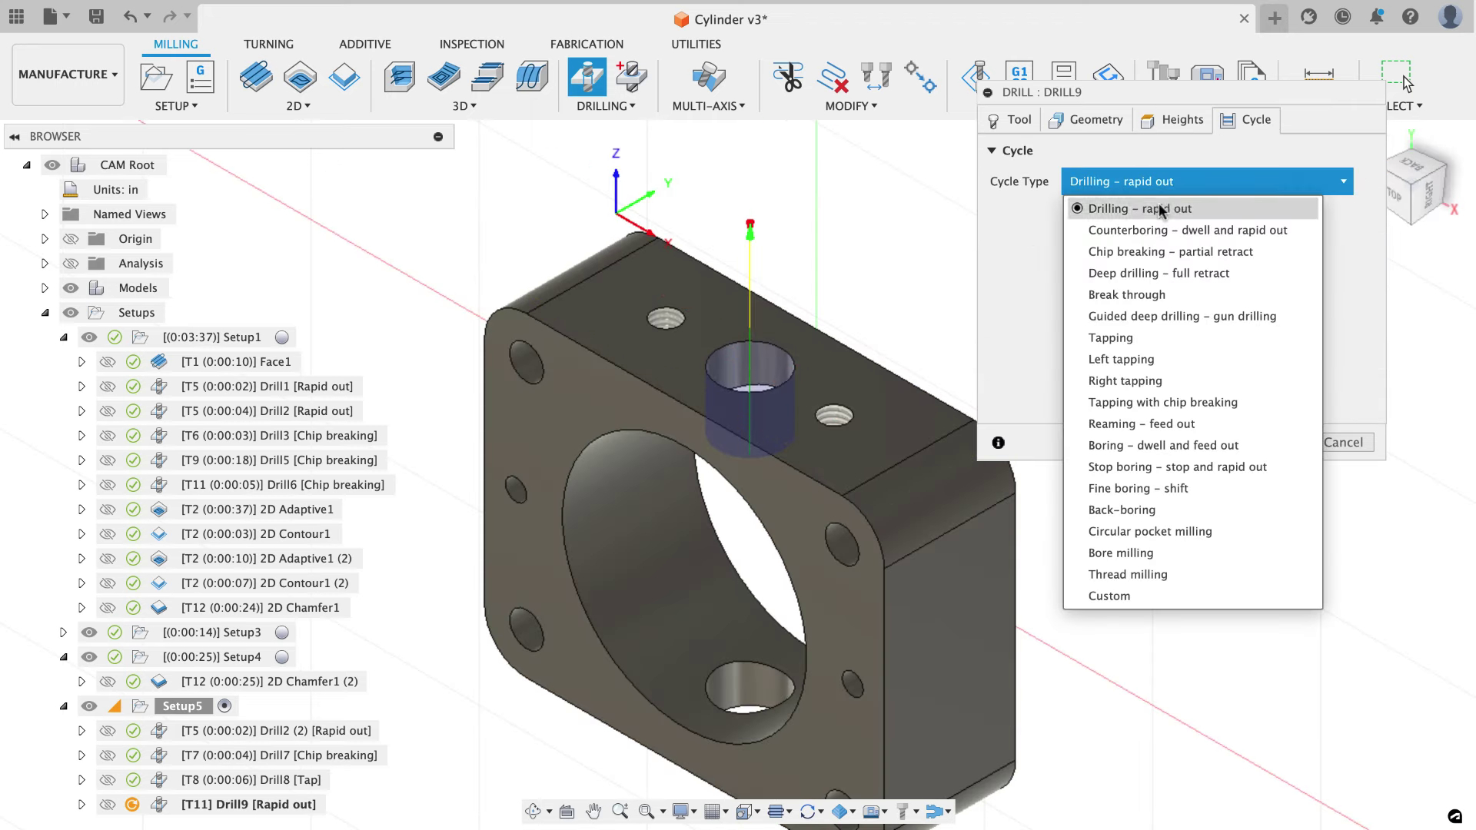
click(1147, 251)
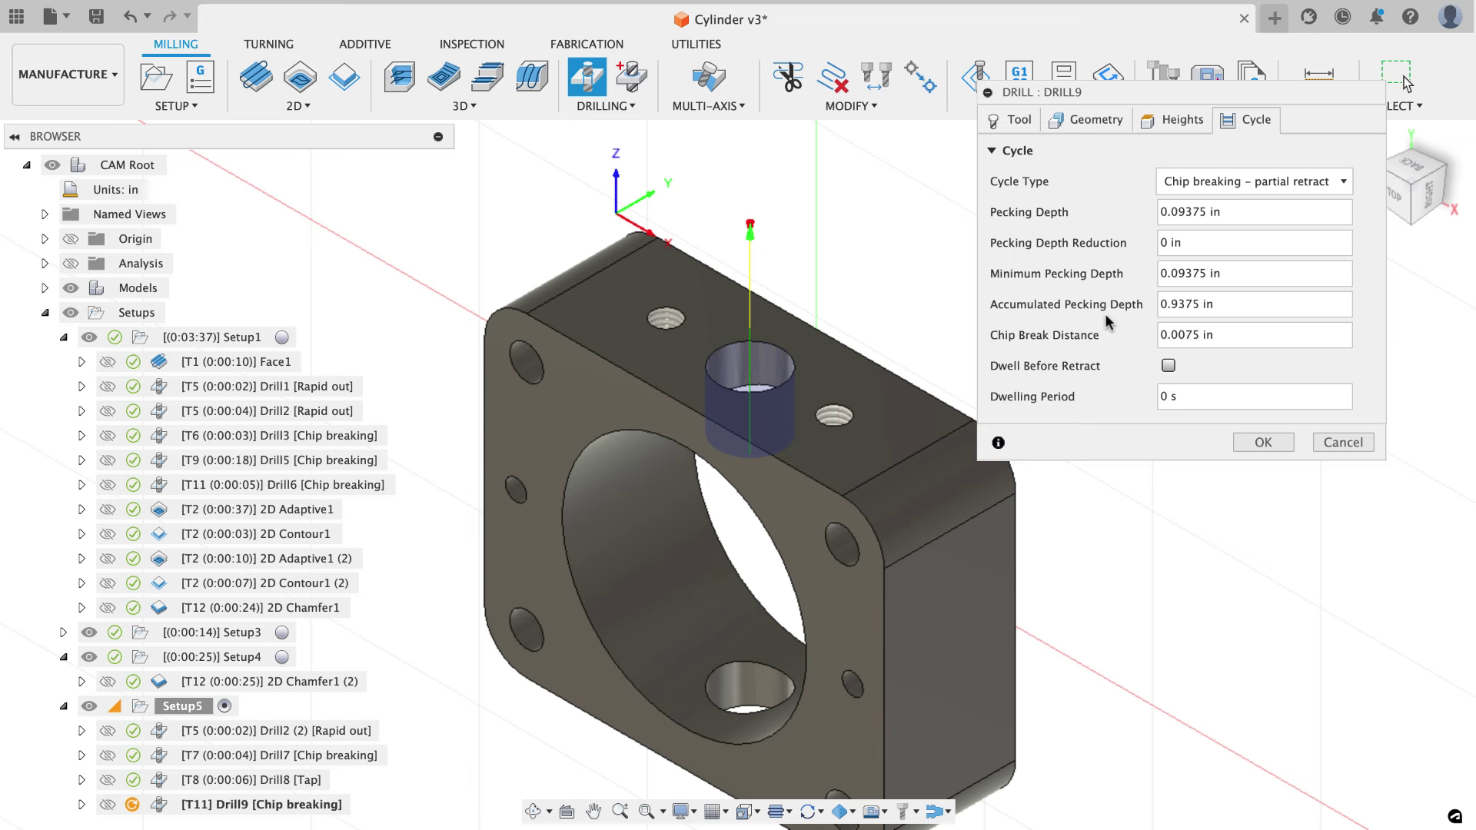
click(1262, 443)
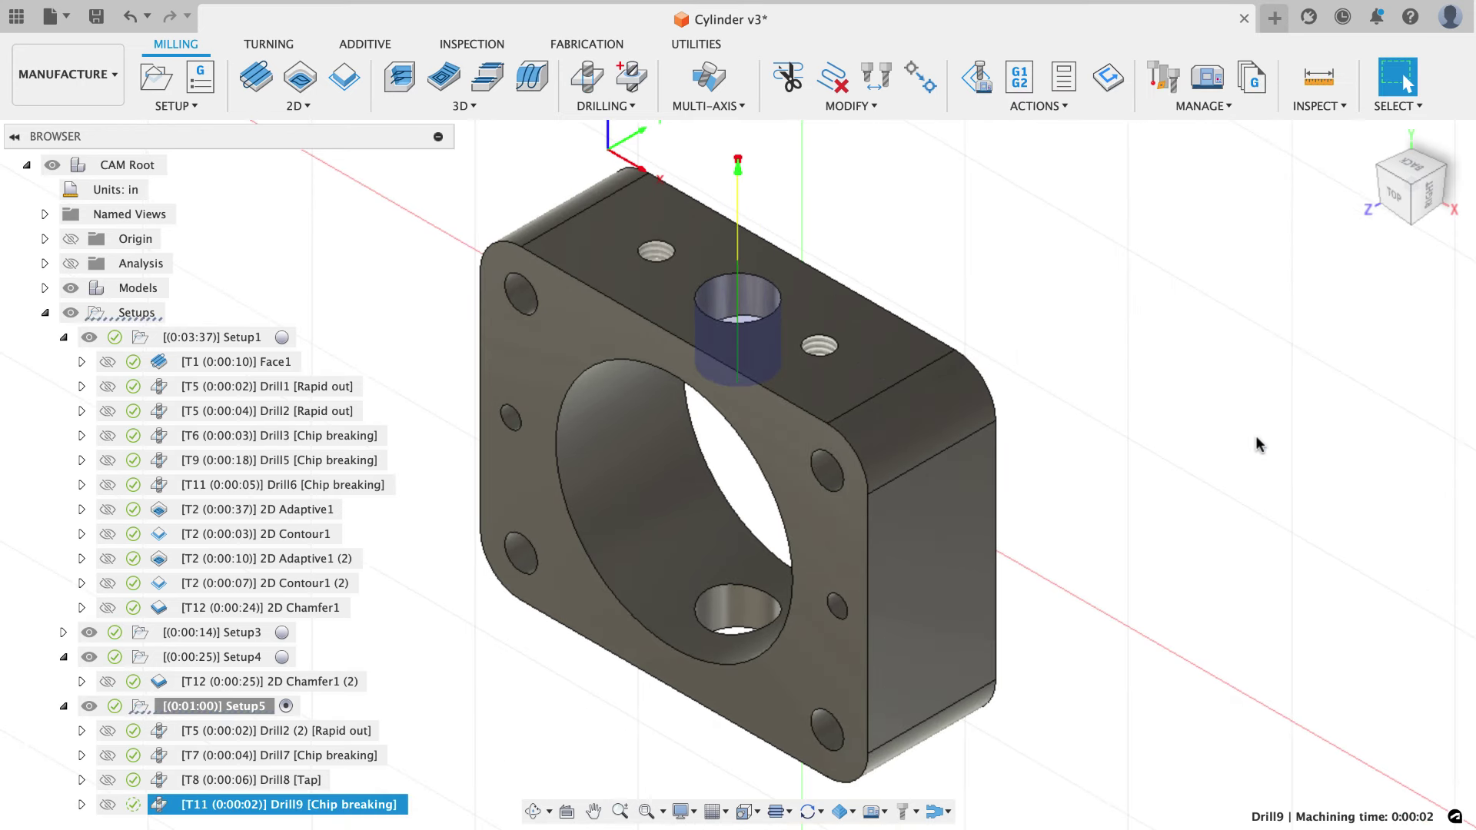
click(1088, 336)
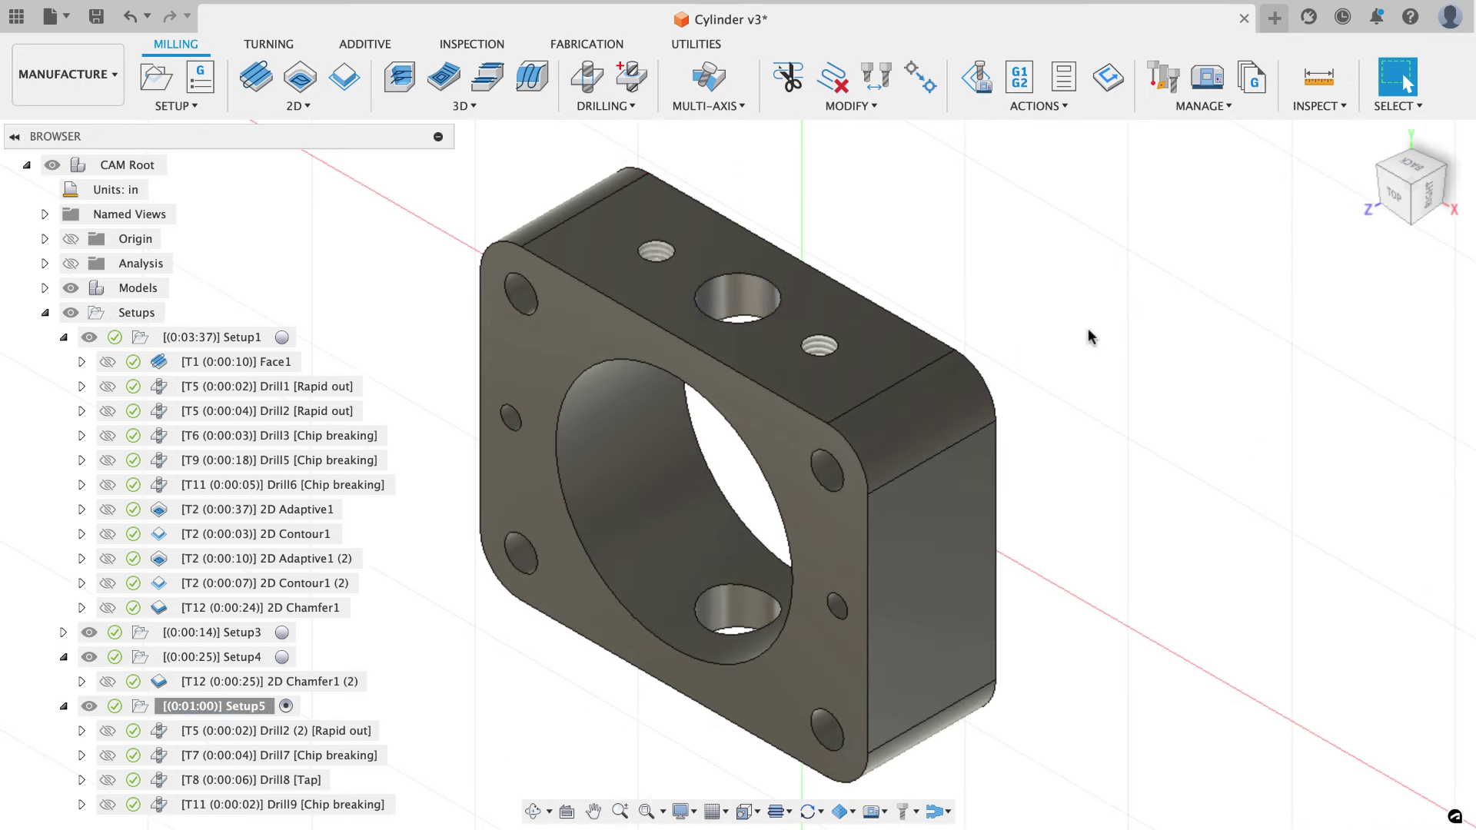
shift+middle_drag(1088, 335, 840, 280)
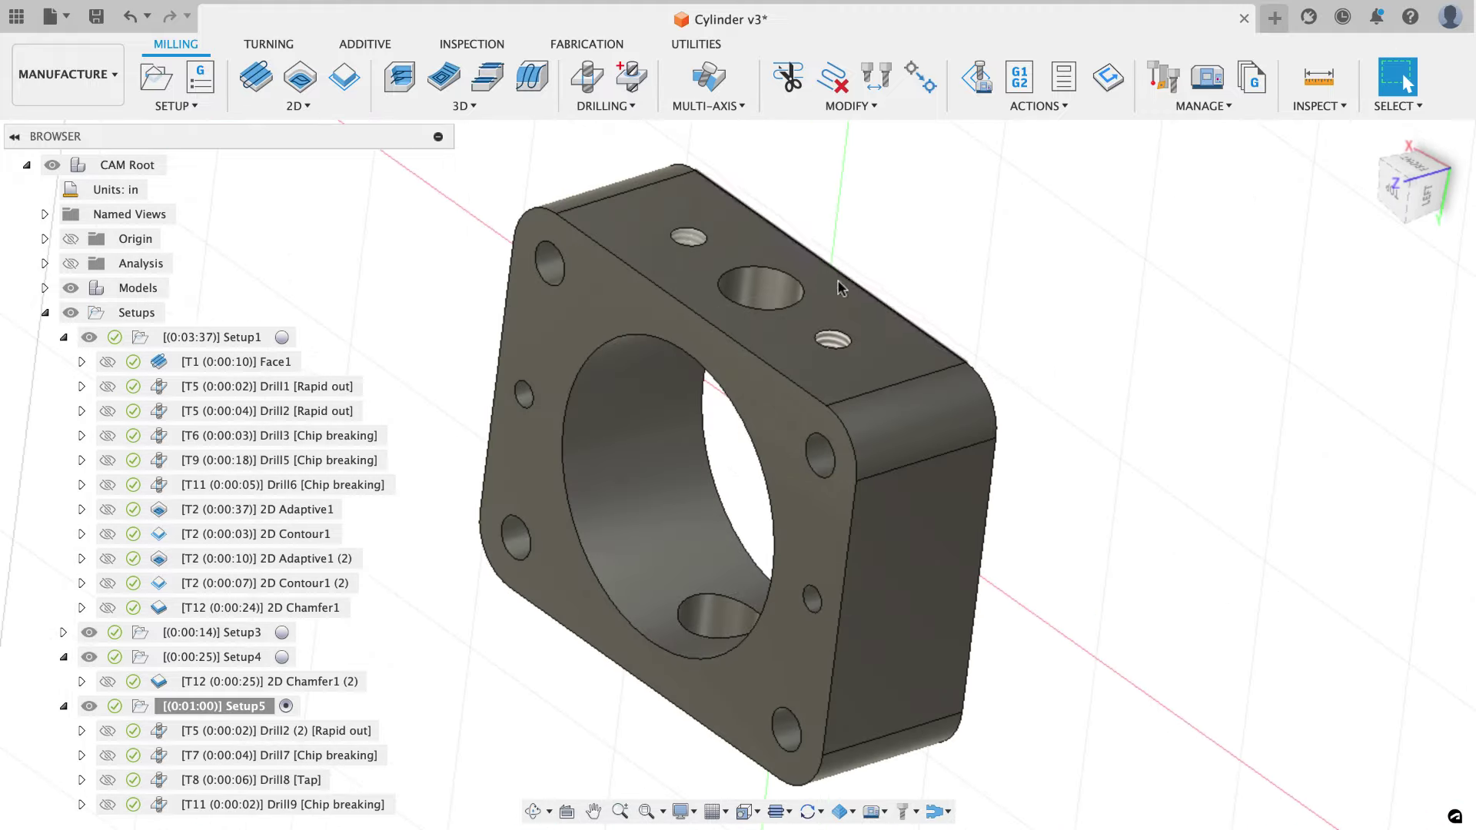
shift+middle_drag(852, 189, 1261, 181)
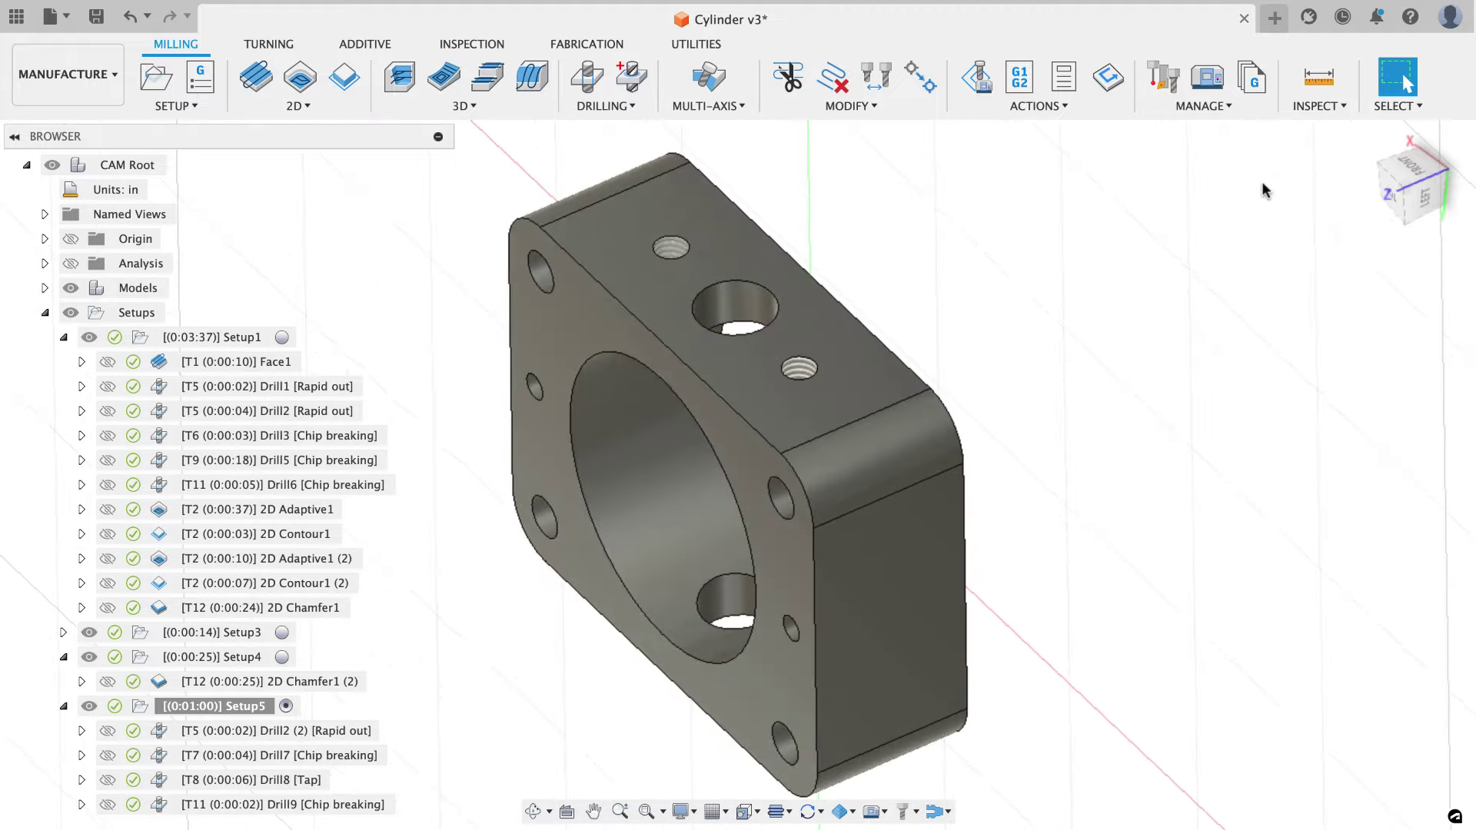
key(Escape)
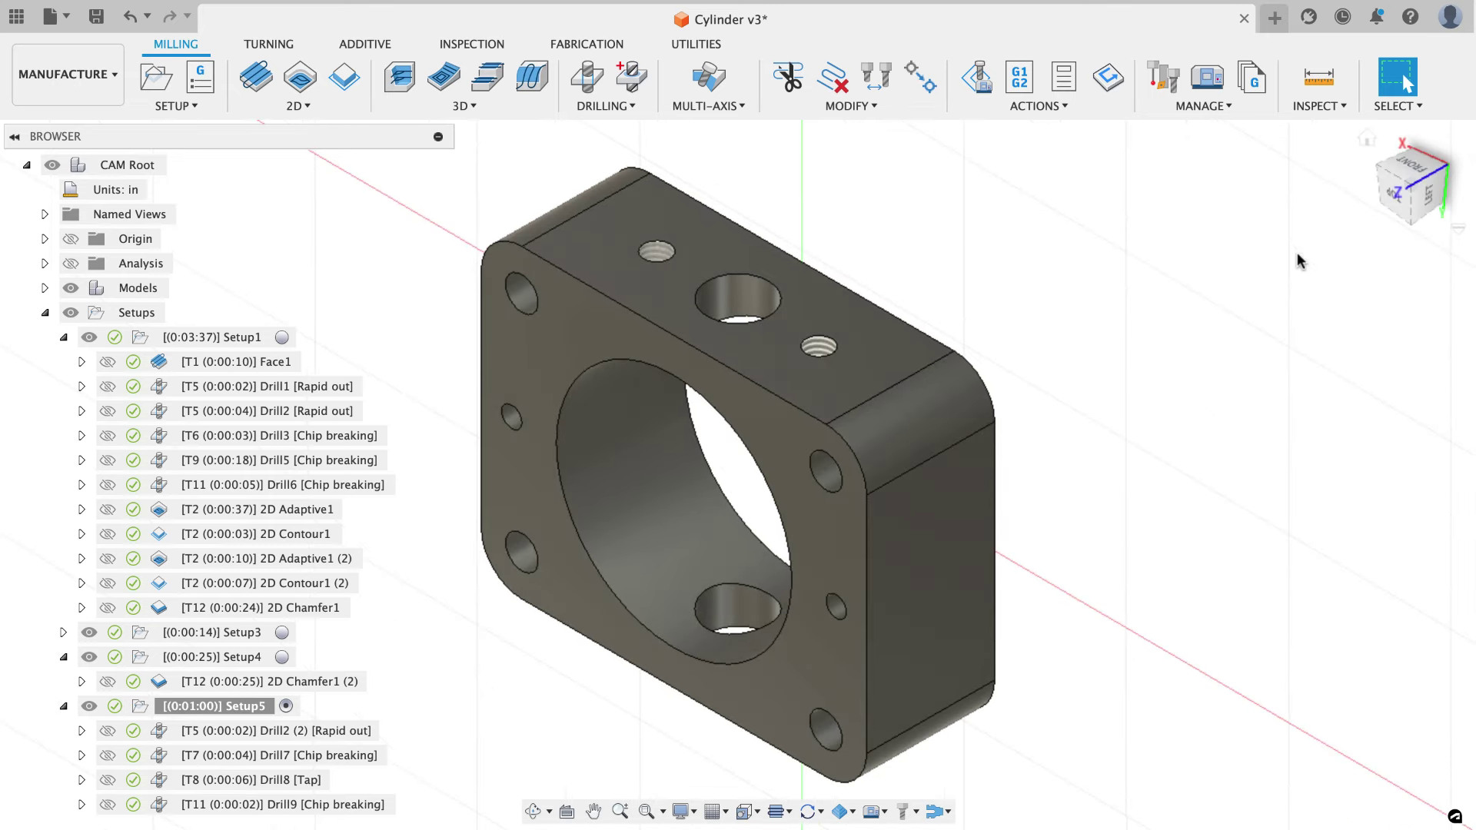
shift+middle_drag(1299, 261, 1111, 257)
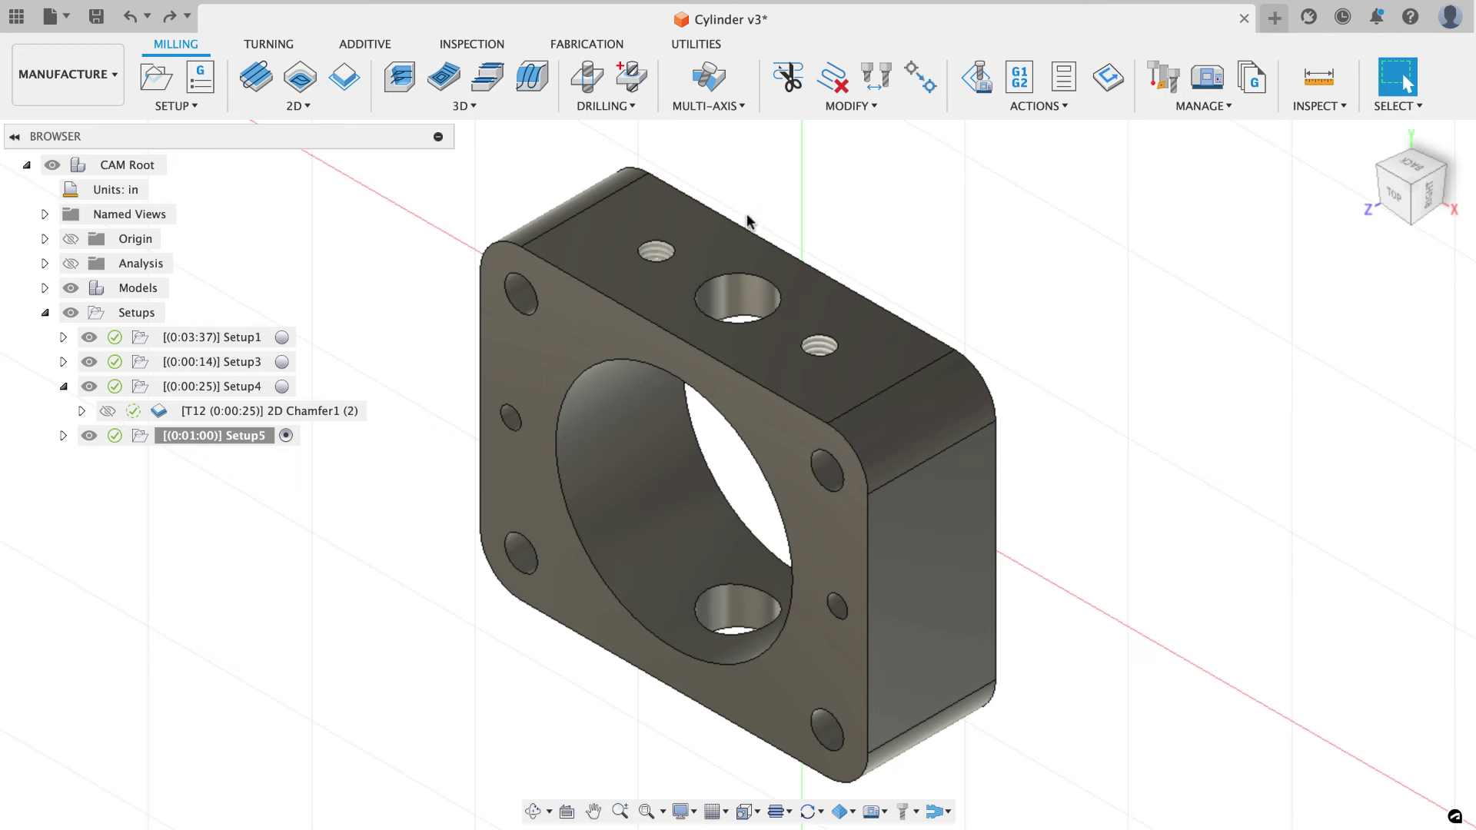
Copy the 2D Chamfer1 (2) operation from Setup4 and paste it into Setup5.
click(321, 410)
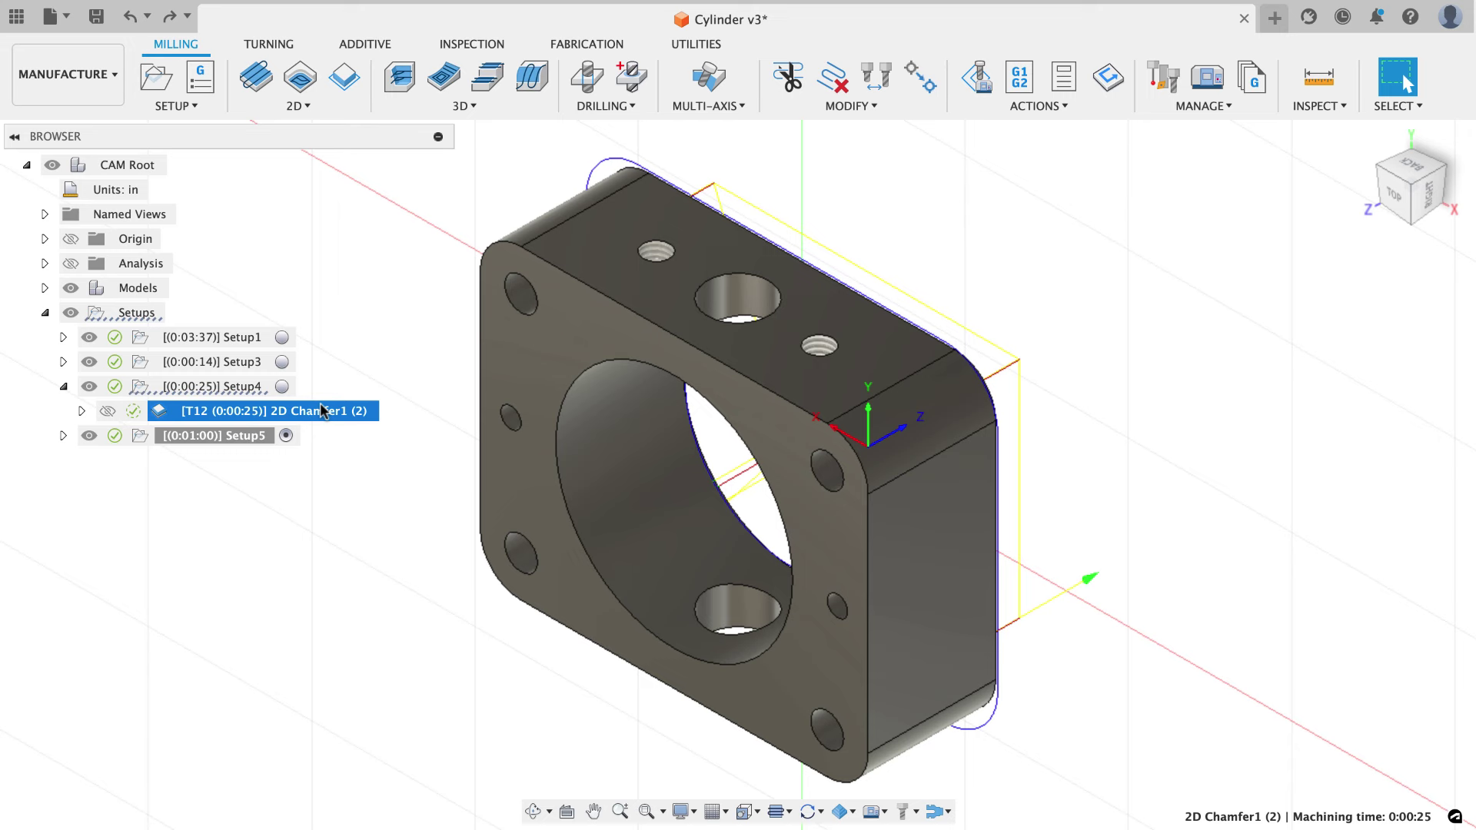
right_click(321, 410)
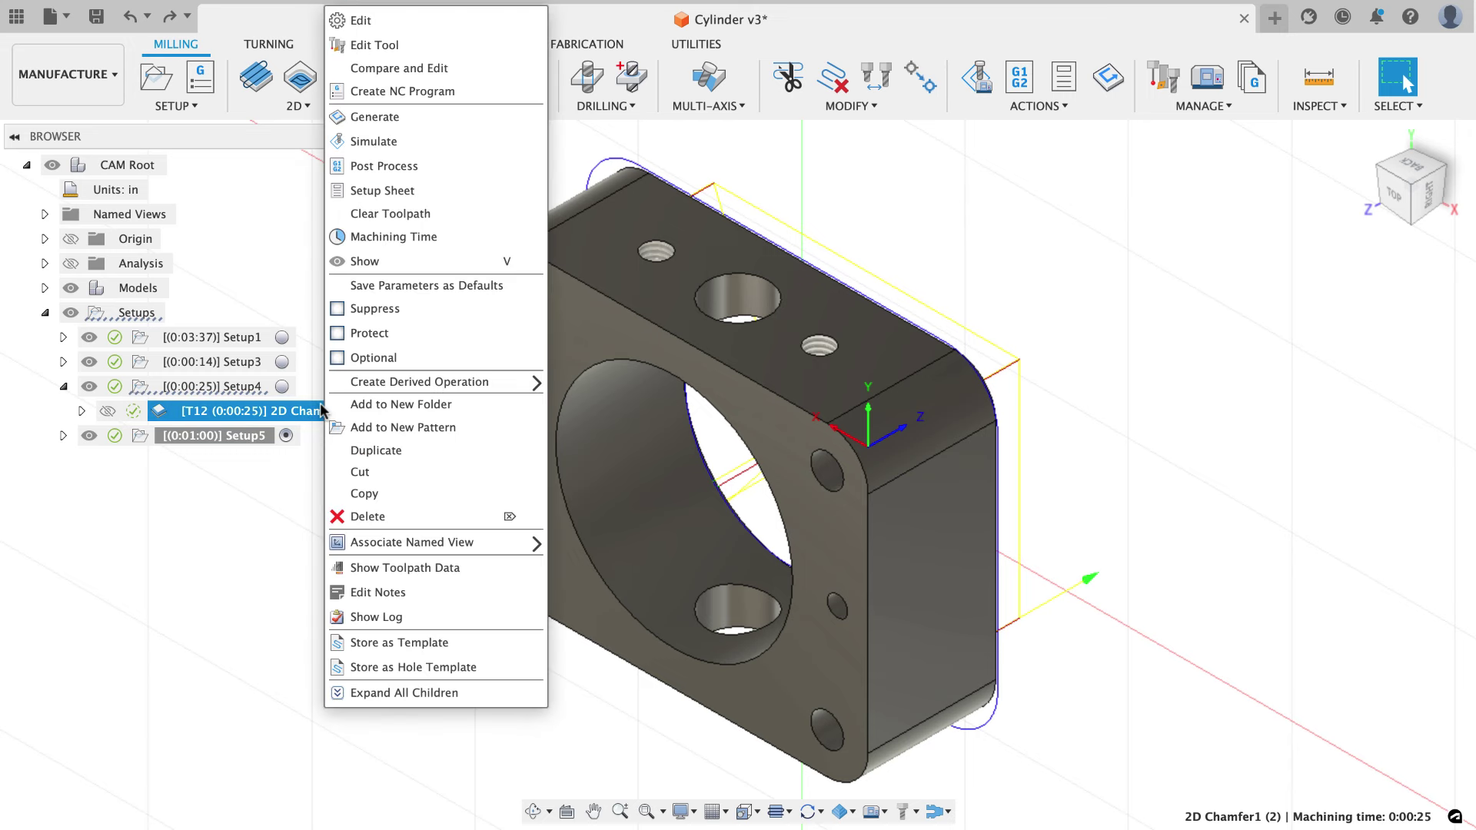
click(360, 488)
click(63, 435)
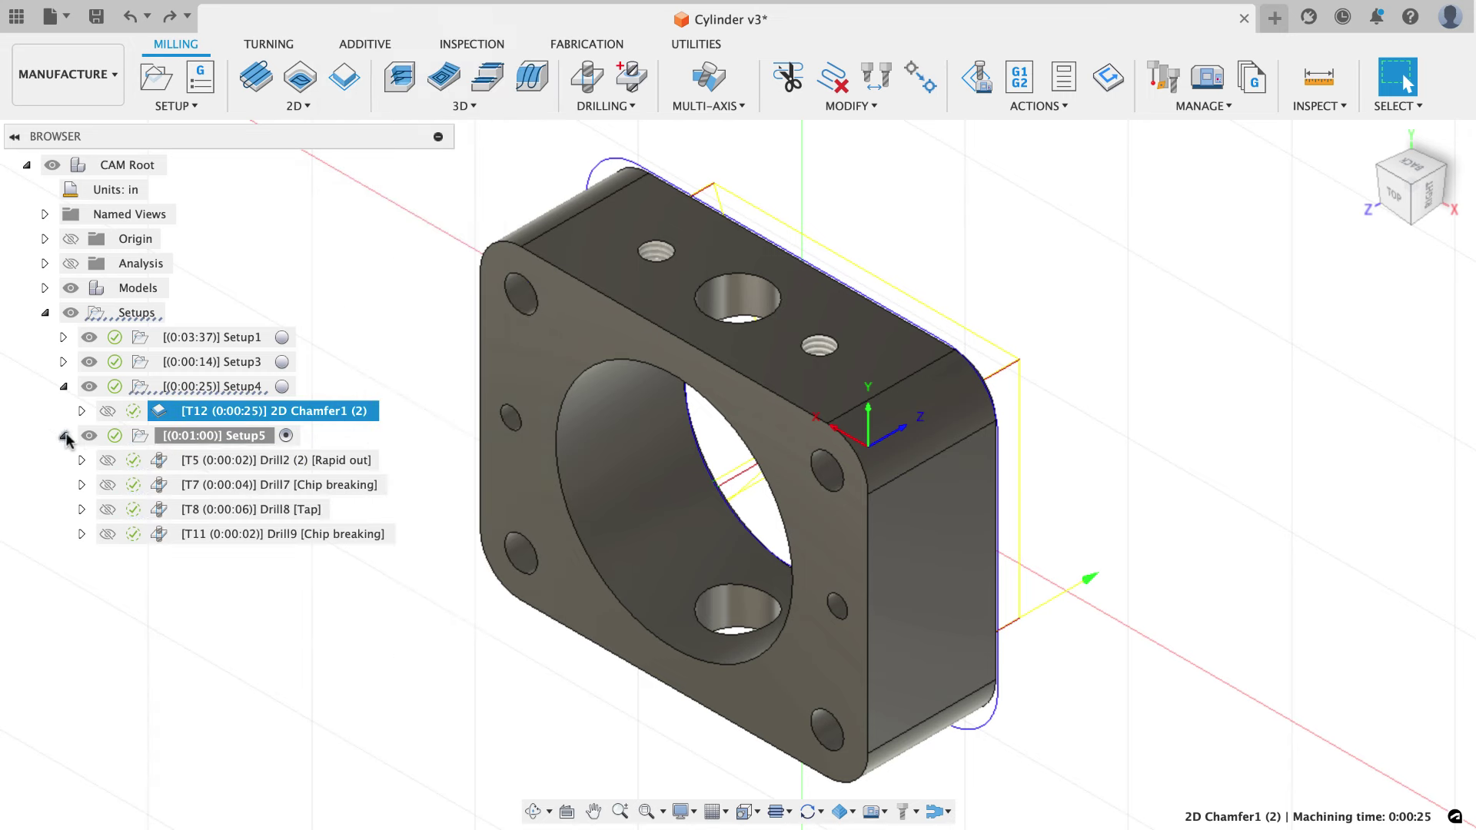
right_click(225, 435)
click(262, 544)
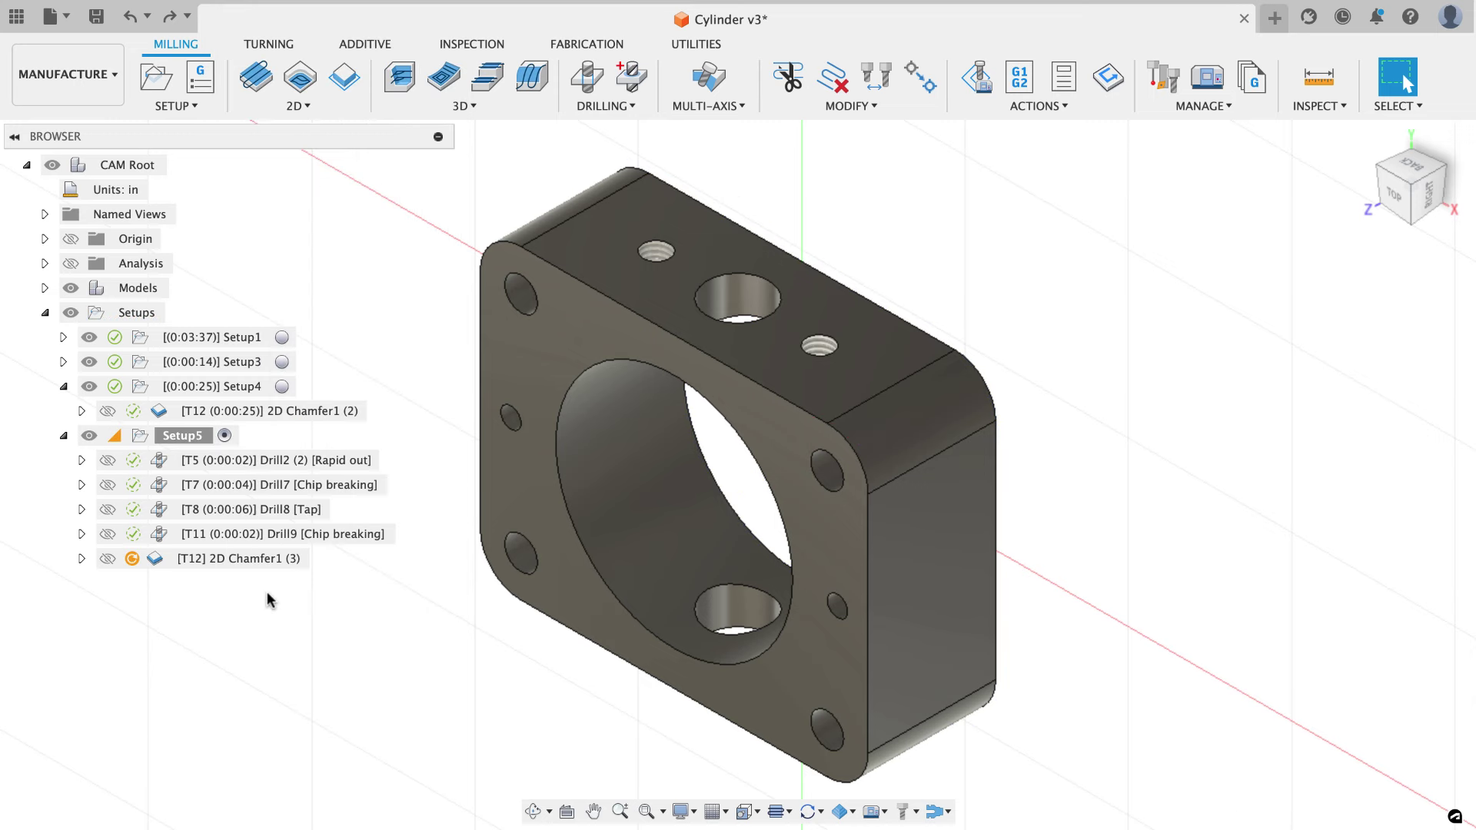
Edit the pasted 2D chamfer in Setup5, replacing its contours with the large middle hole's edge on the side face, and accept.
click(261, 560)
right_click(263, 560)
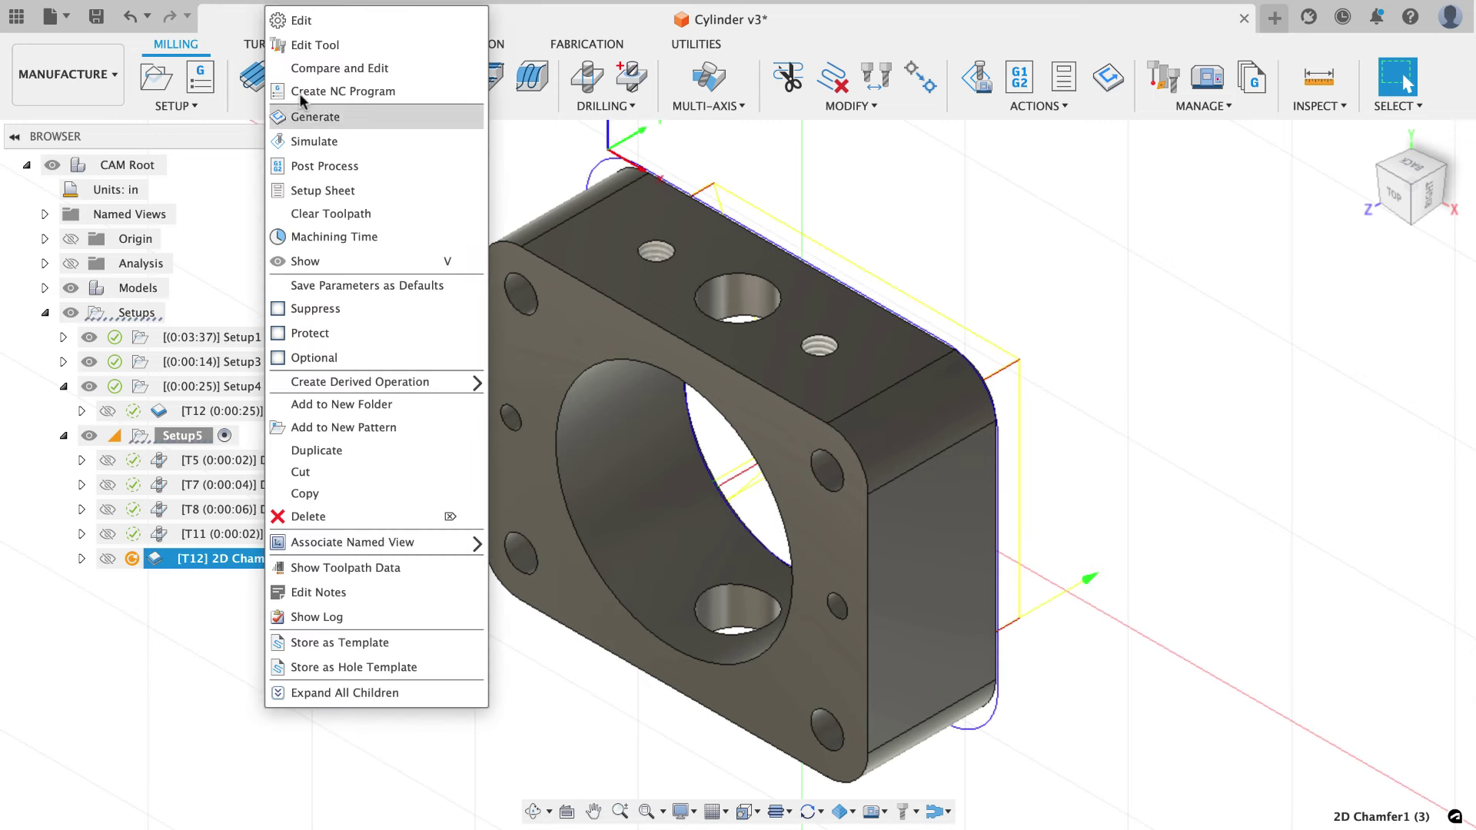
click(318, 27)
click(1122, 119)
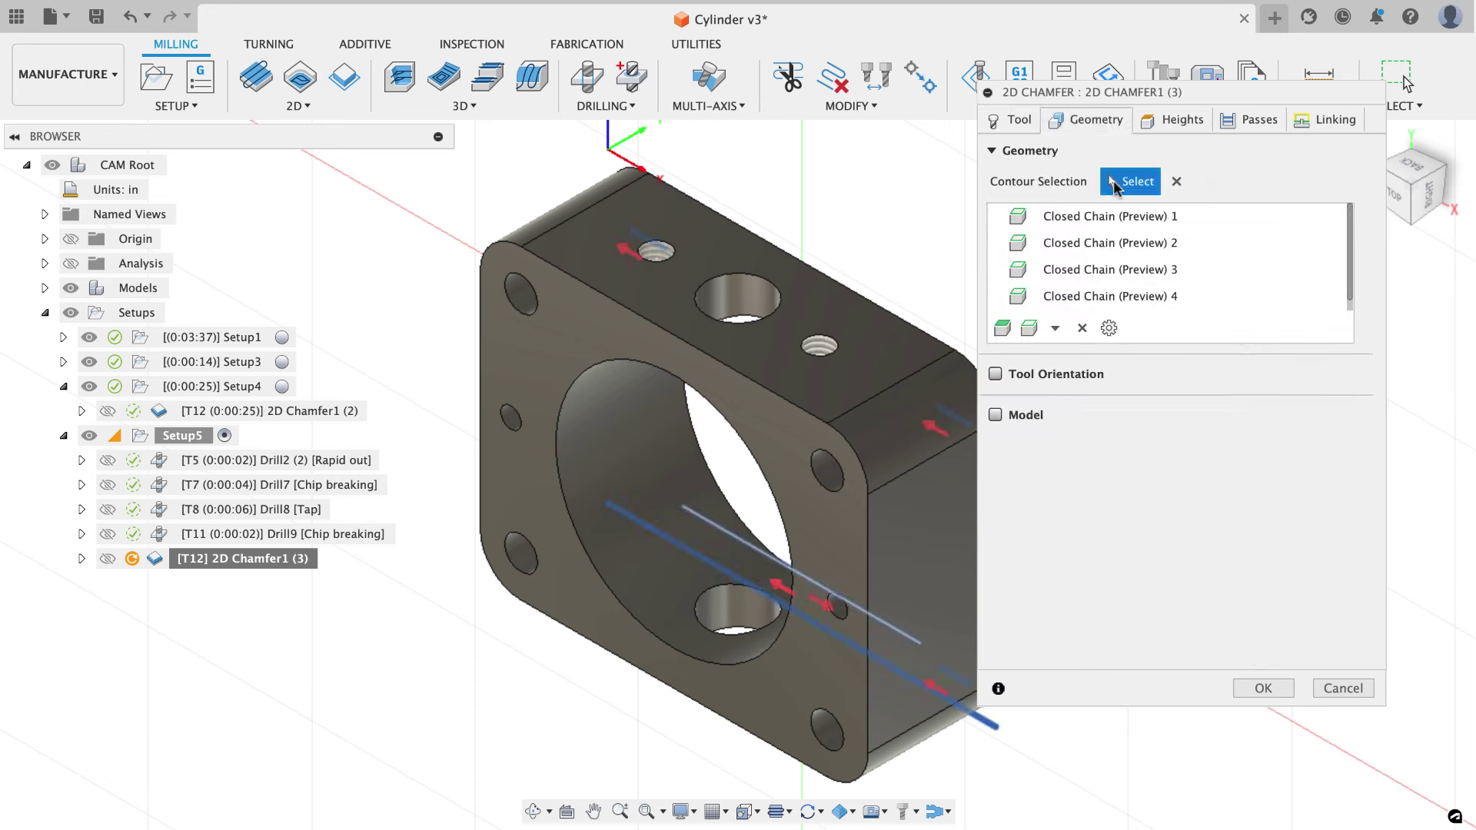
click(1176, 181)
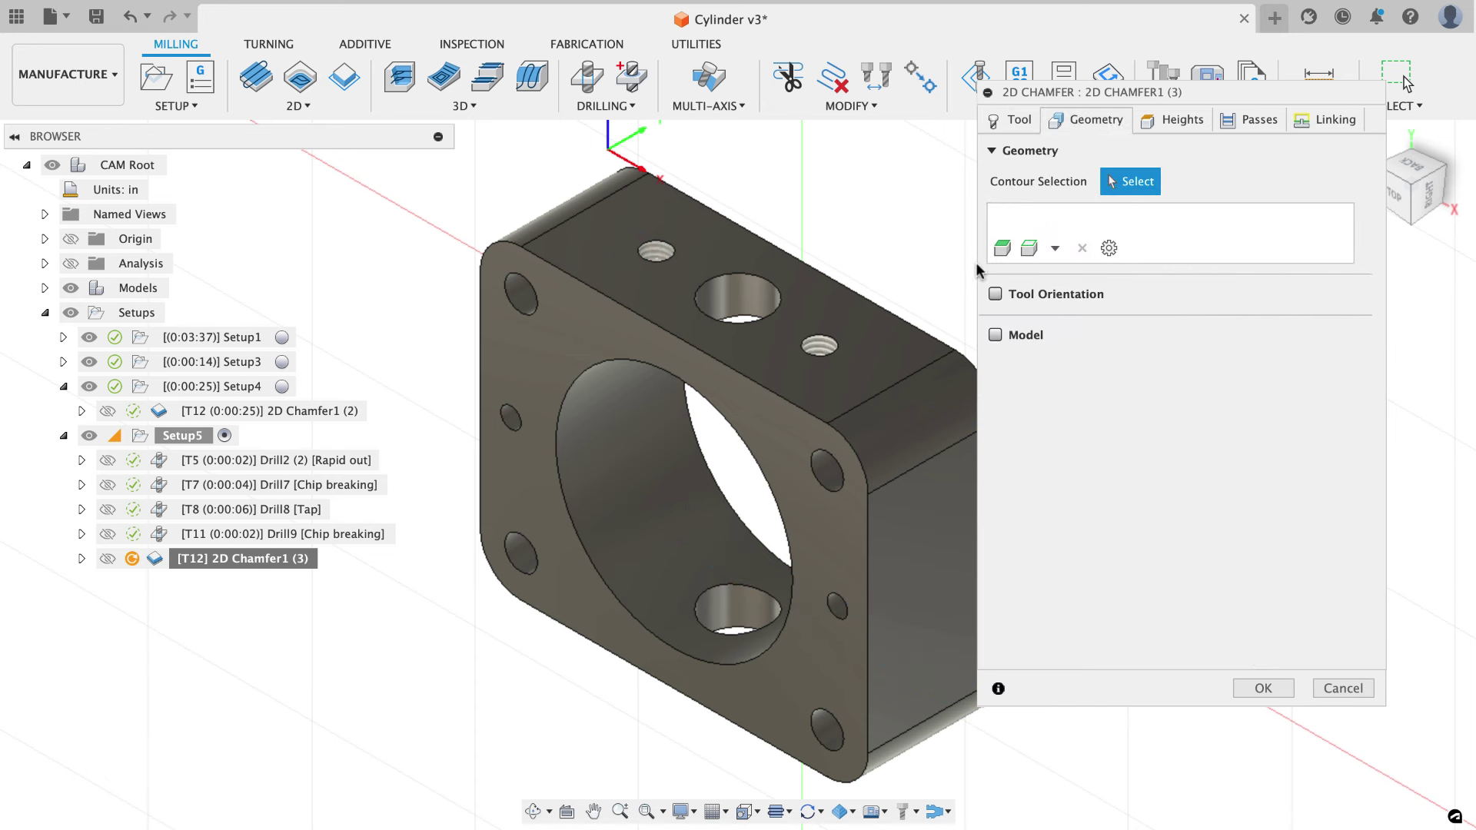
click(759, 291)
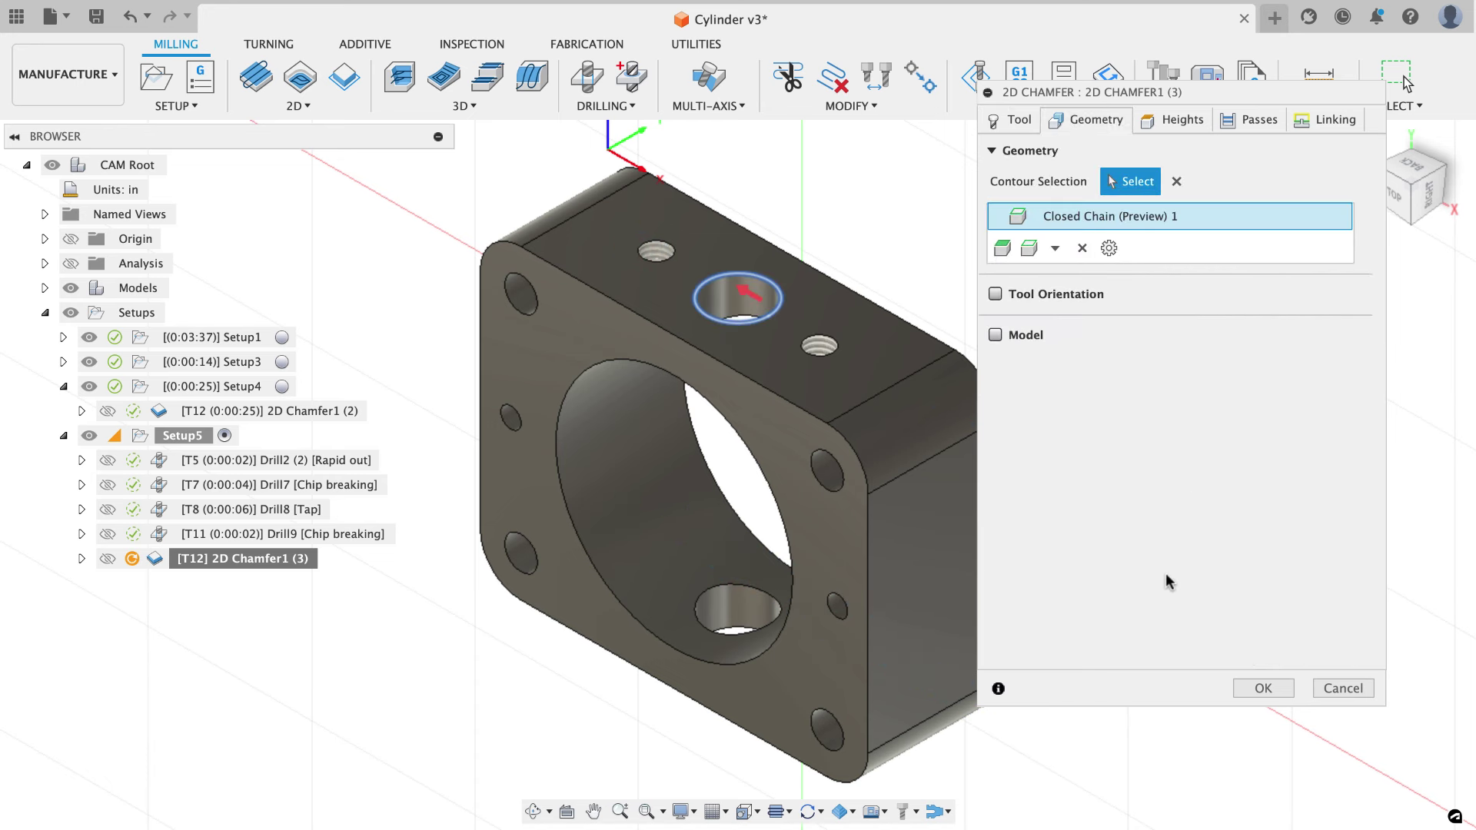
click(1262, 688)
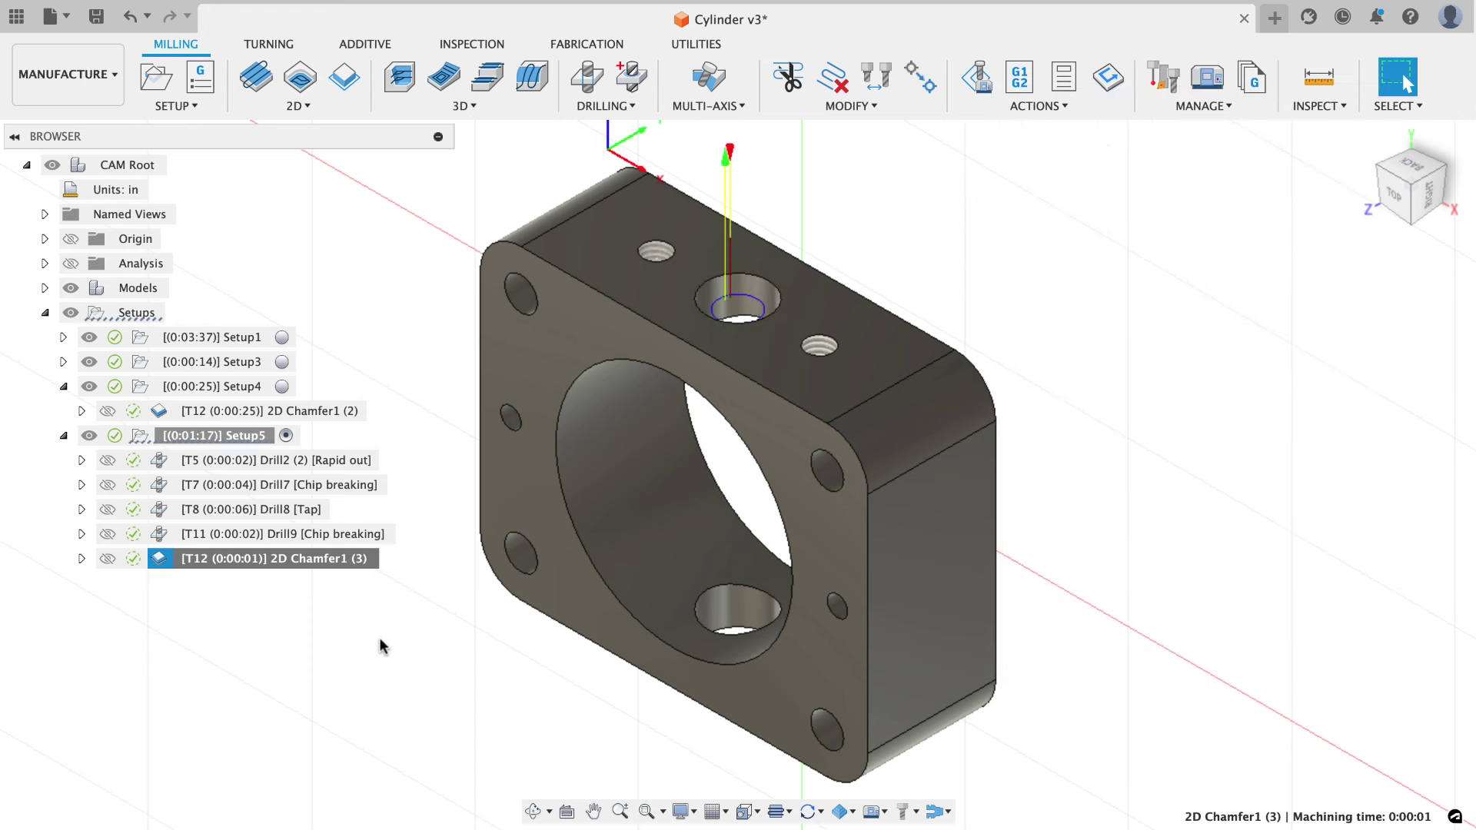